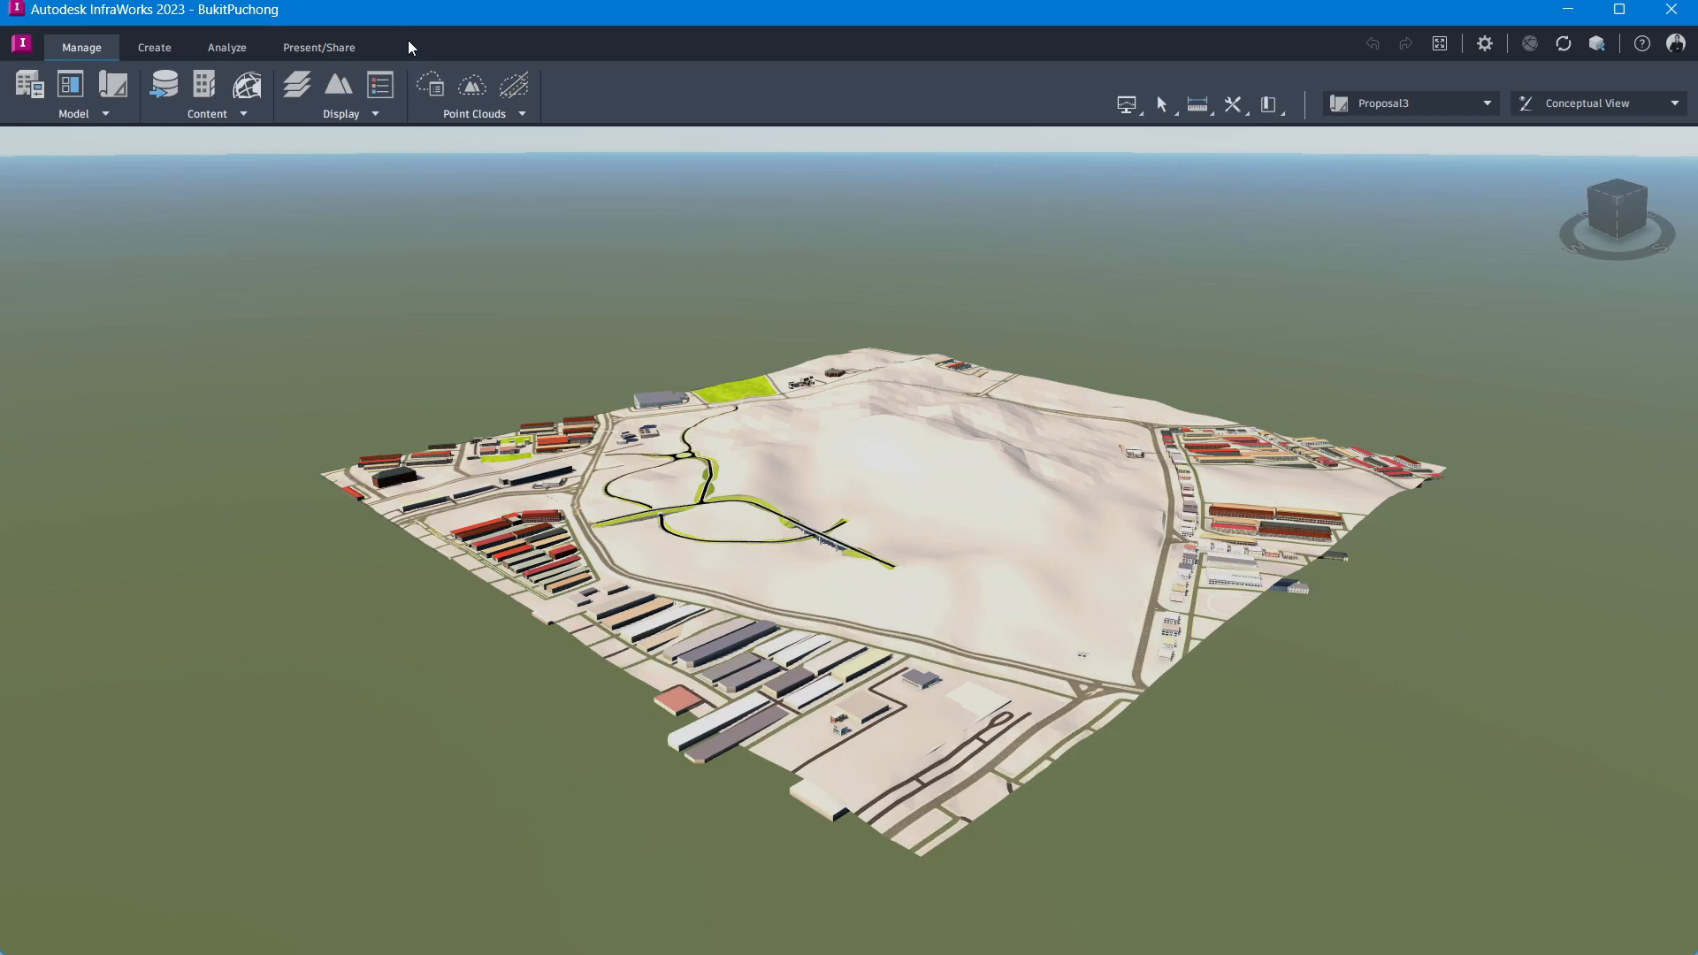
click(163, 49)
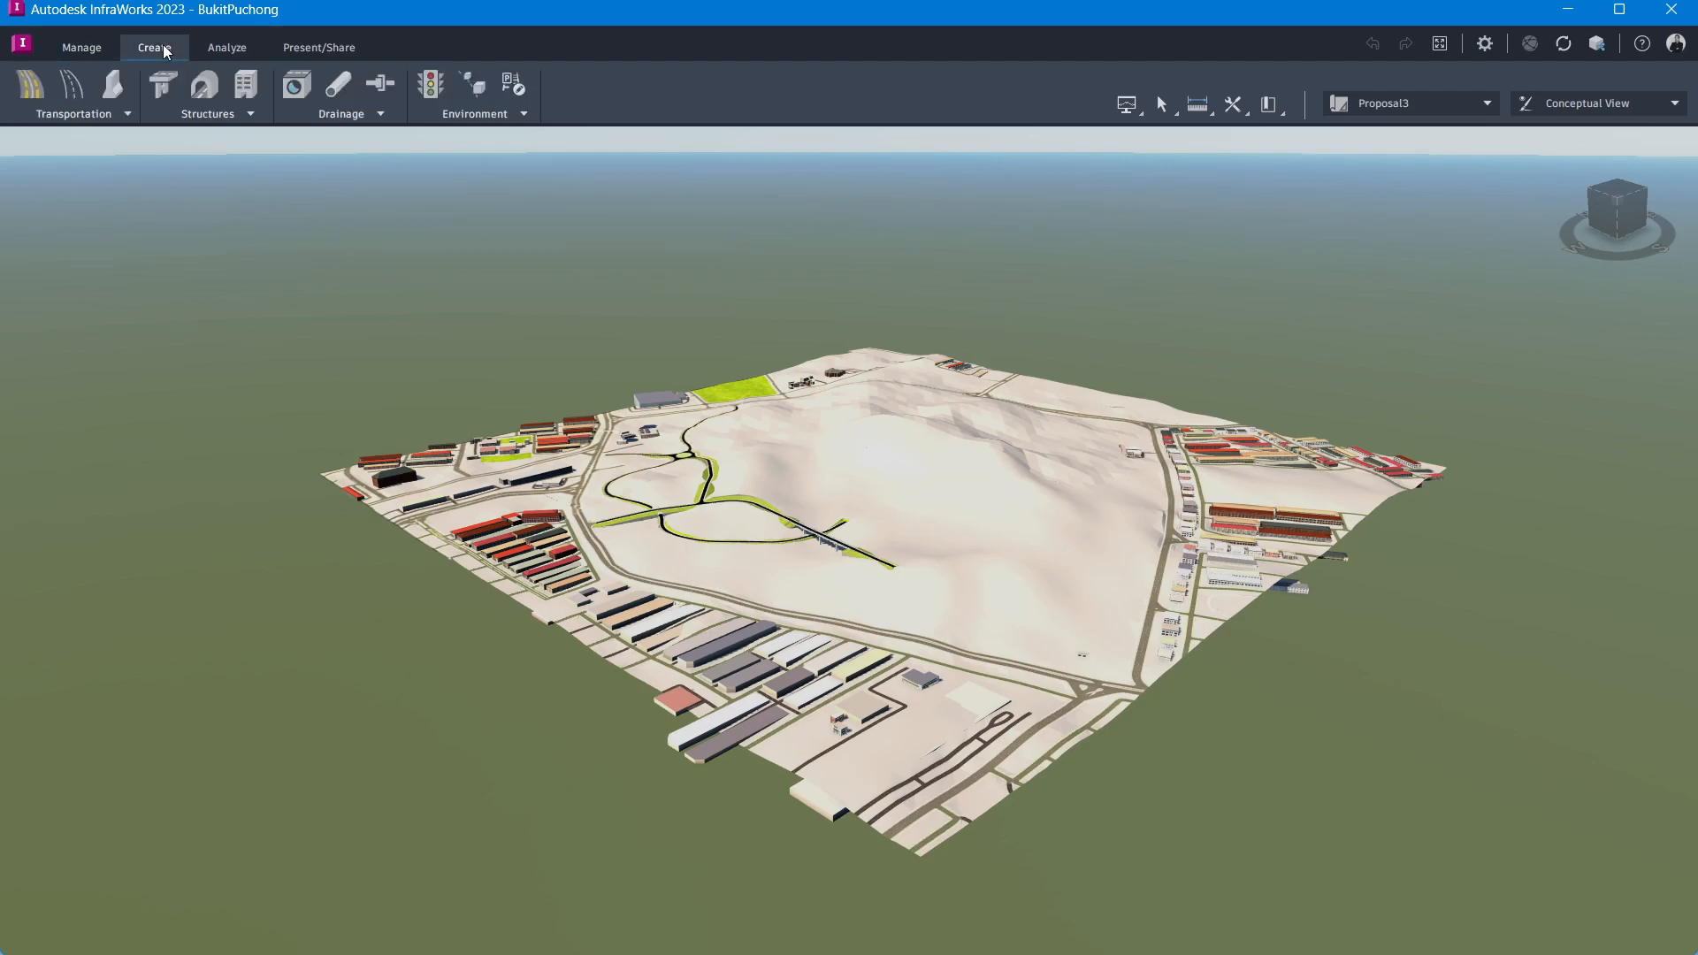
click(523, 113)
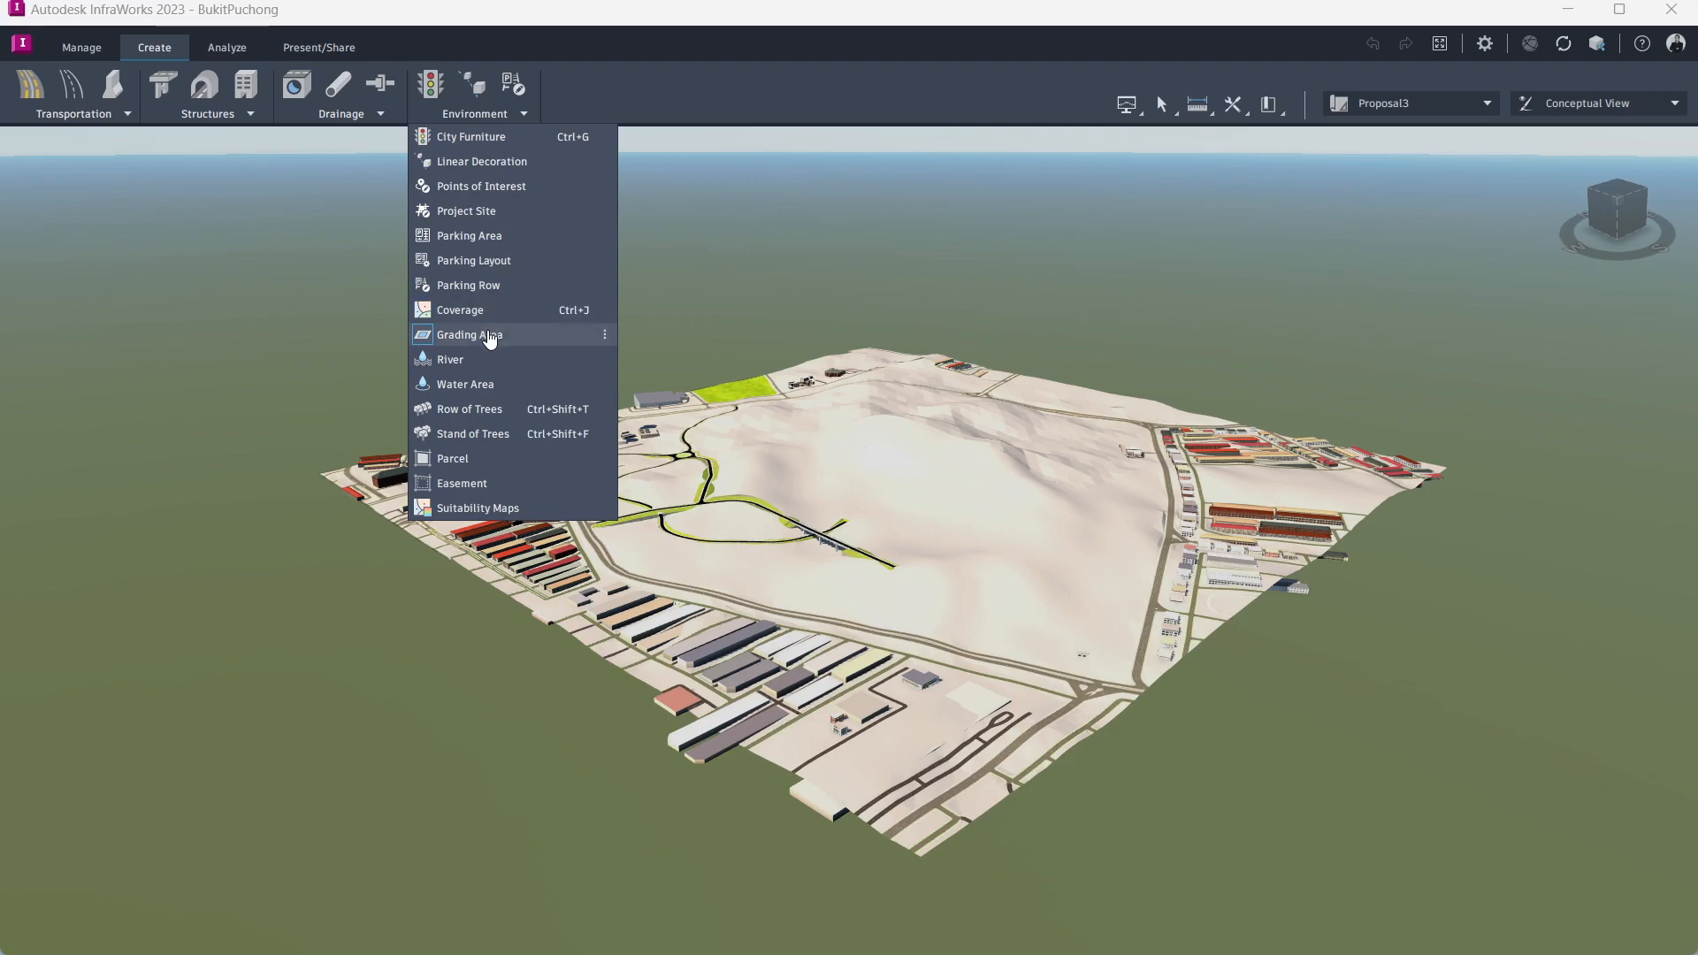
click(624, 41)
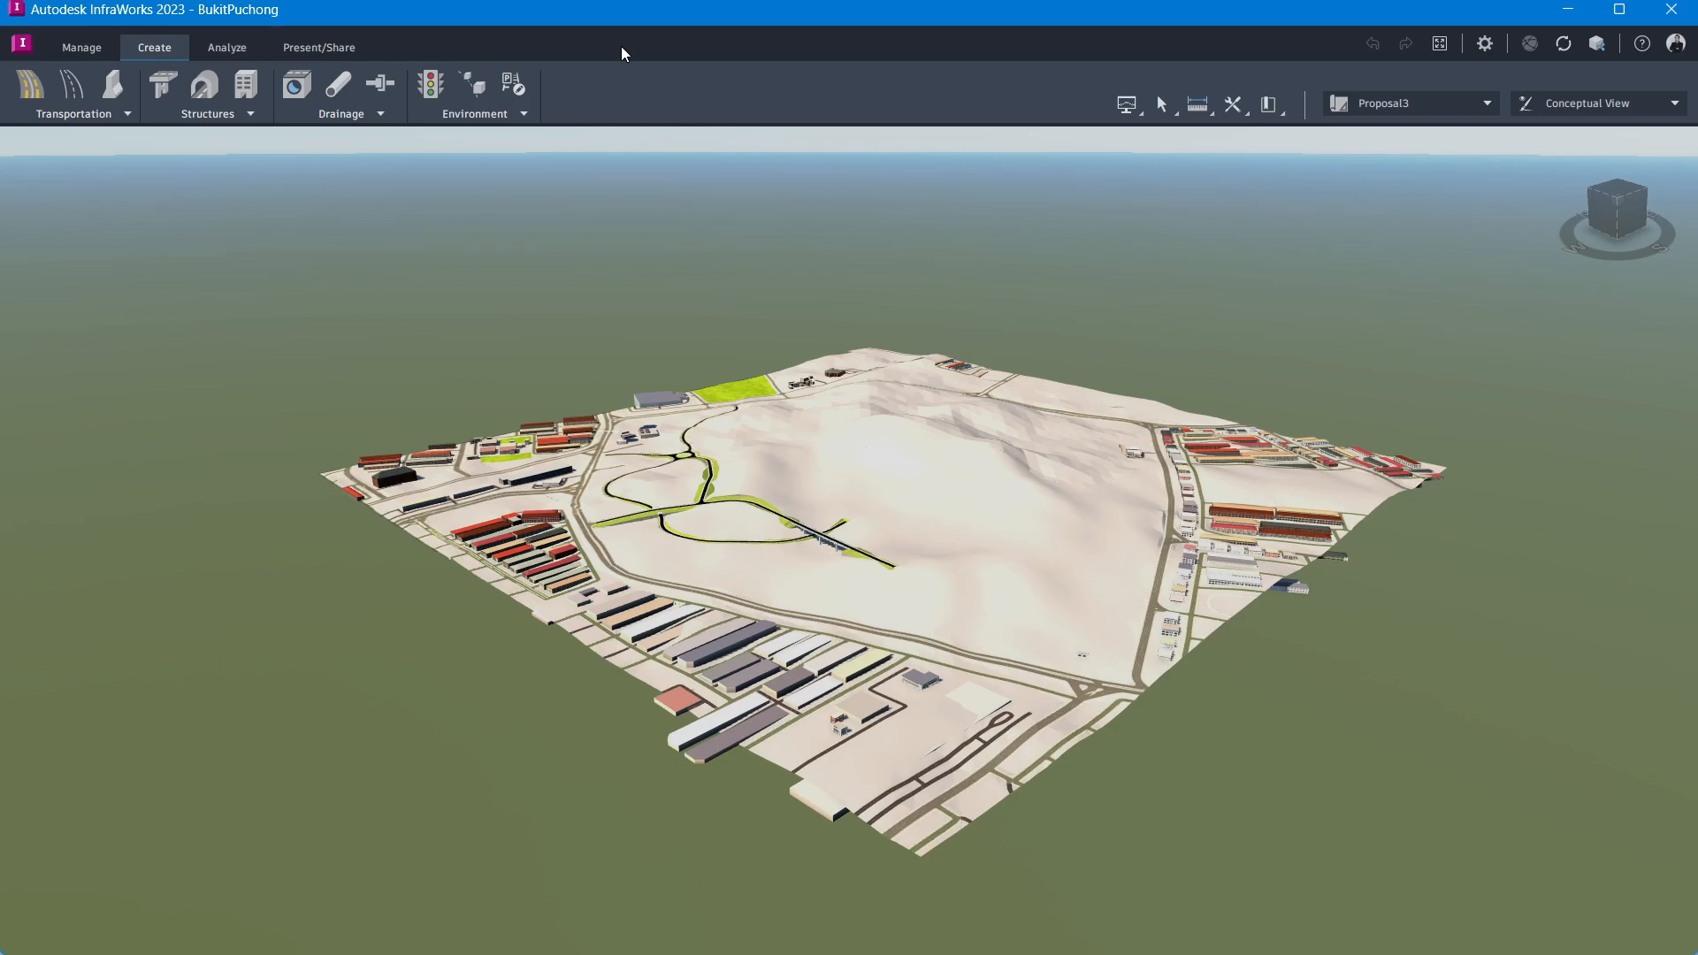
click(92, 50)
click(1489, 105)
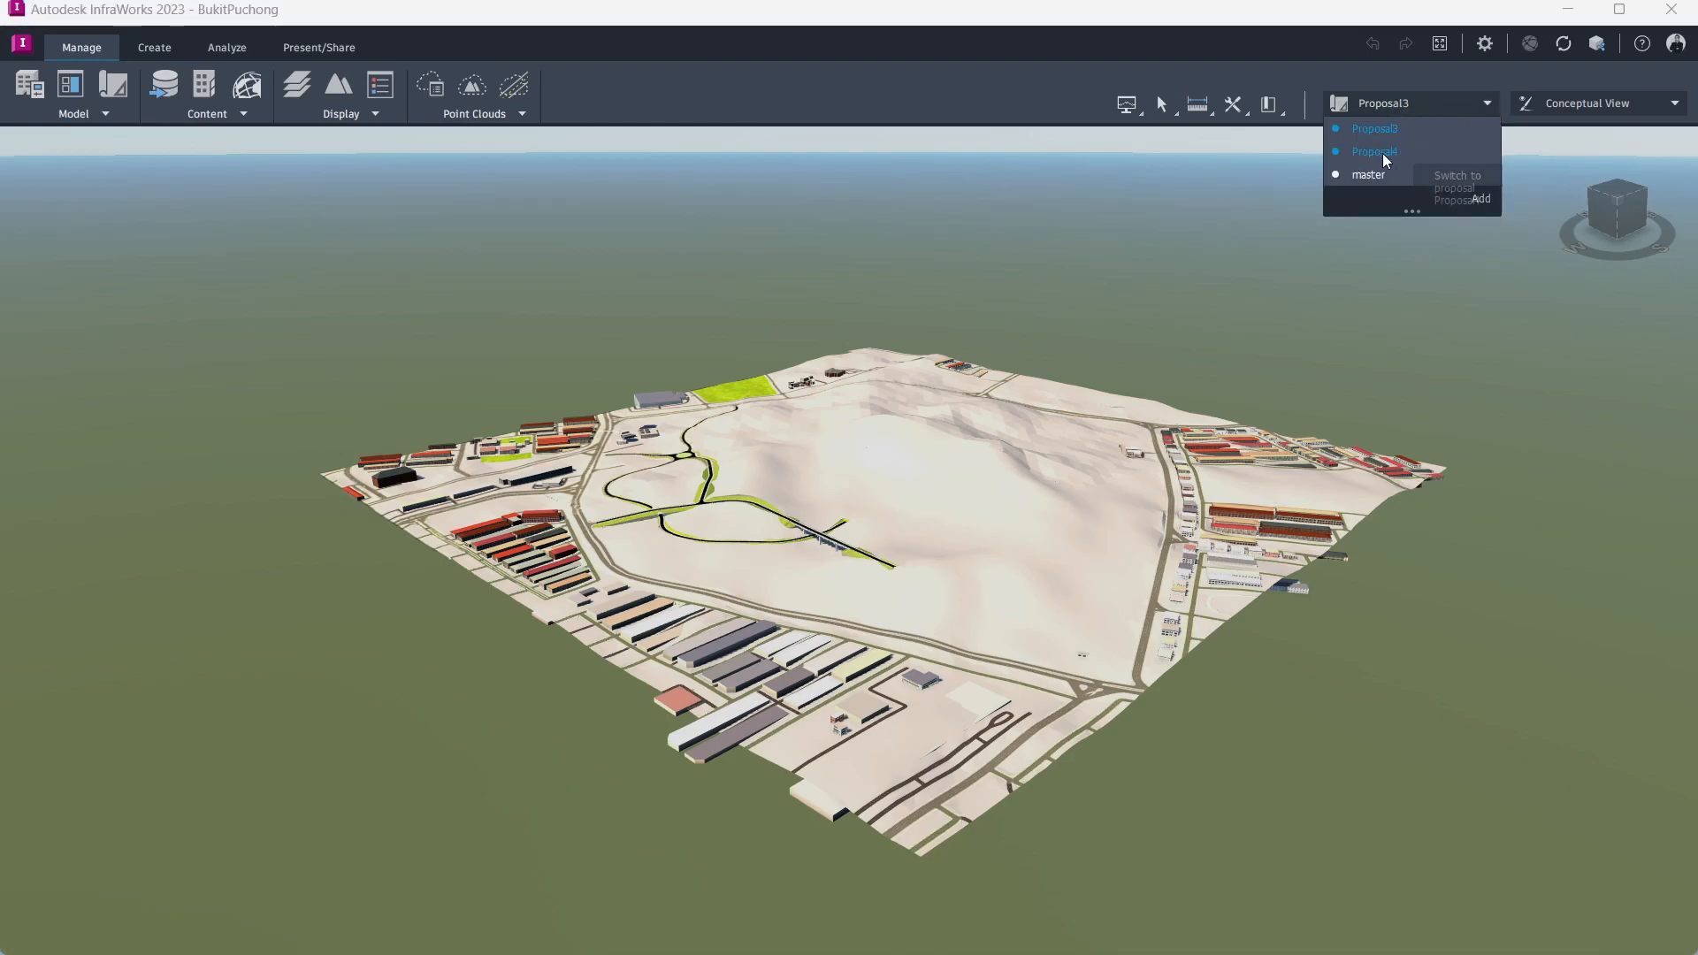
click(1295, 78)
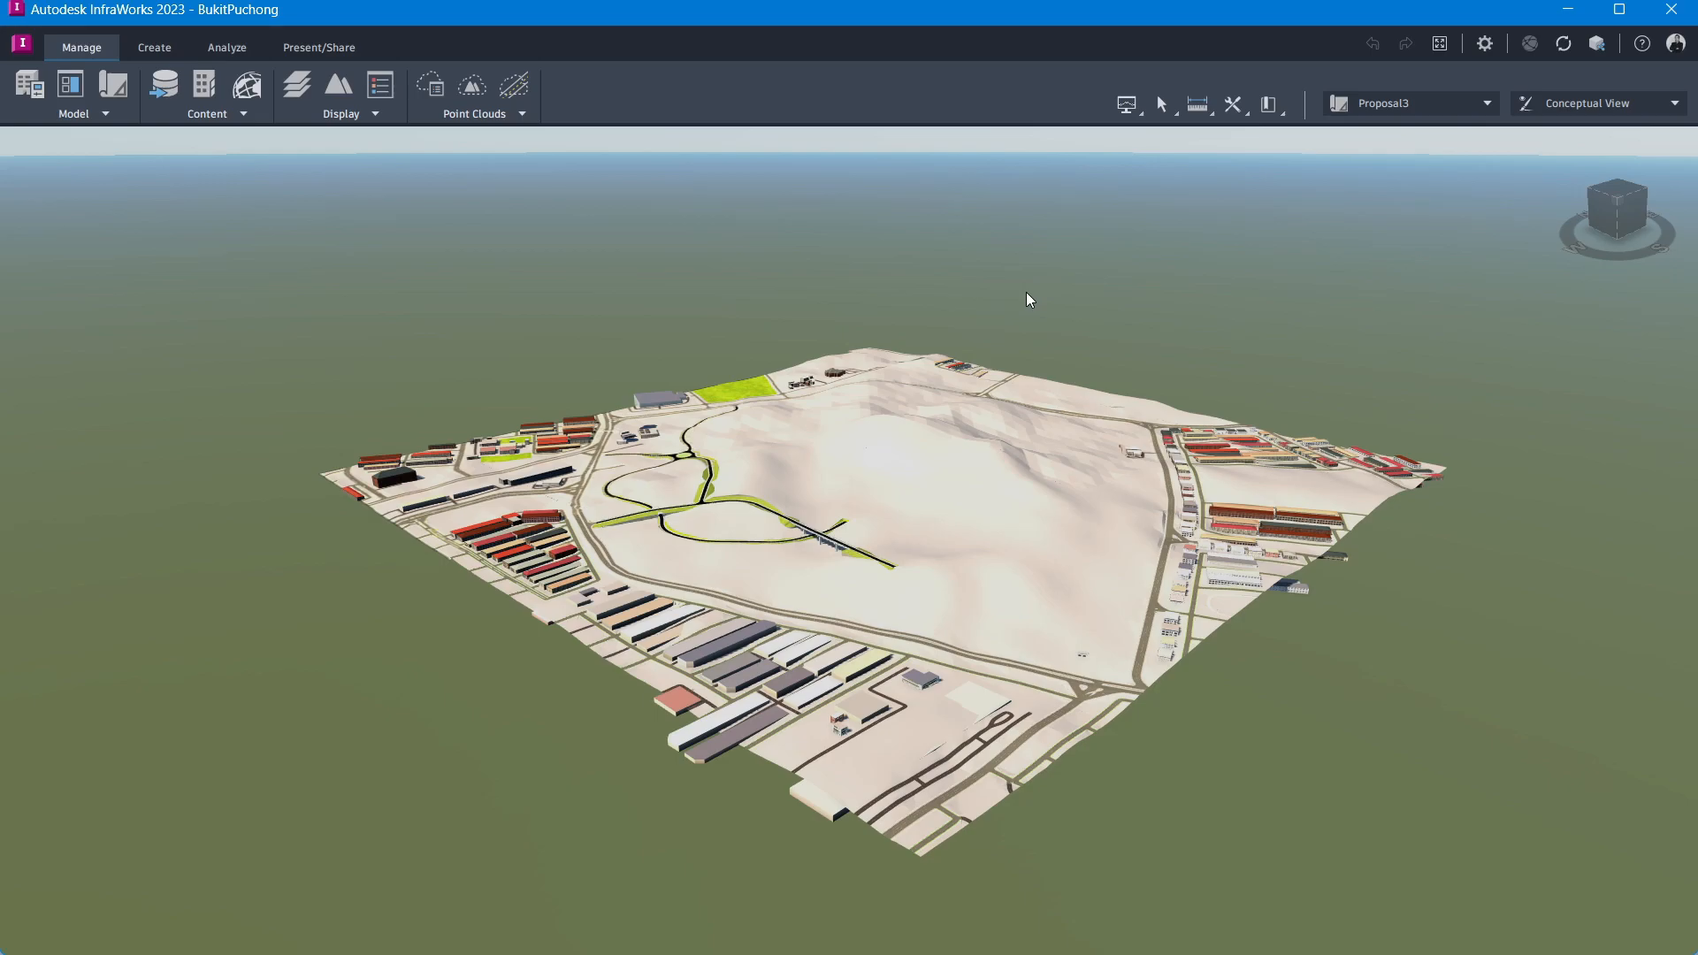
Step: Open Terrain Themes, enable the MyTheme elevation theme and expand its list of elevation ranges
click(339, 93)
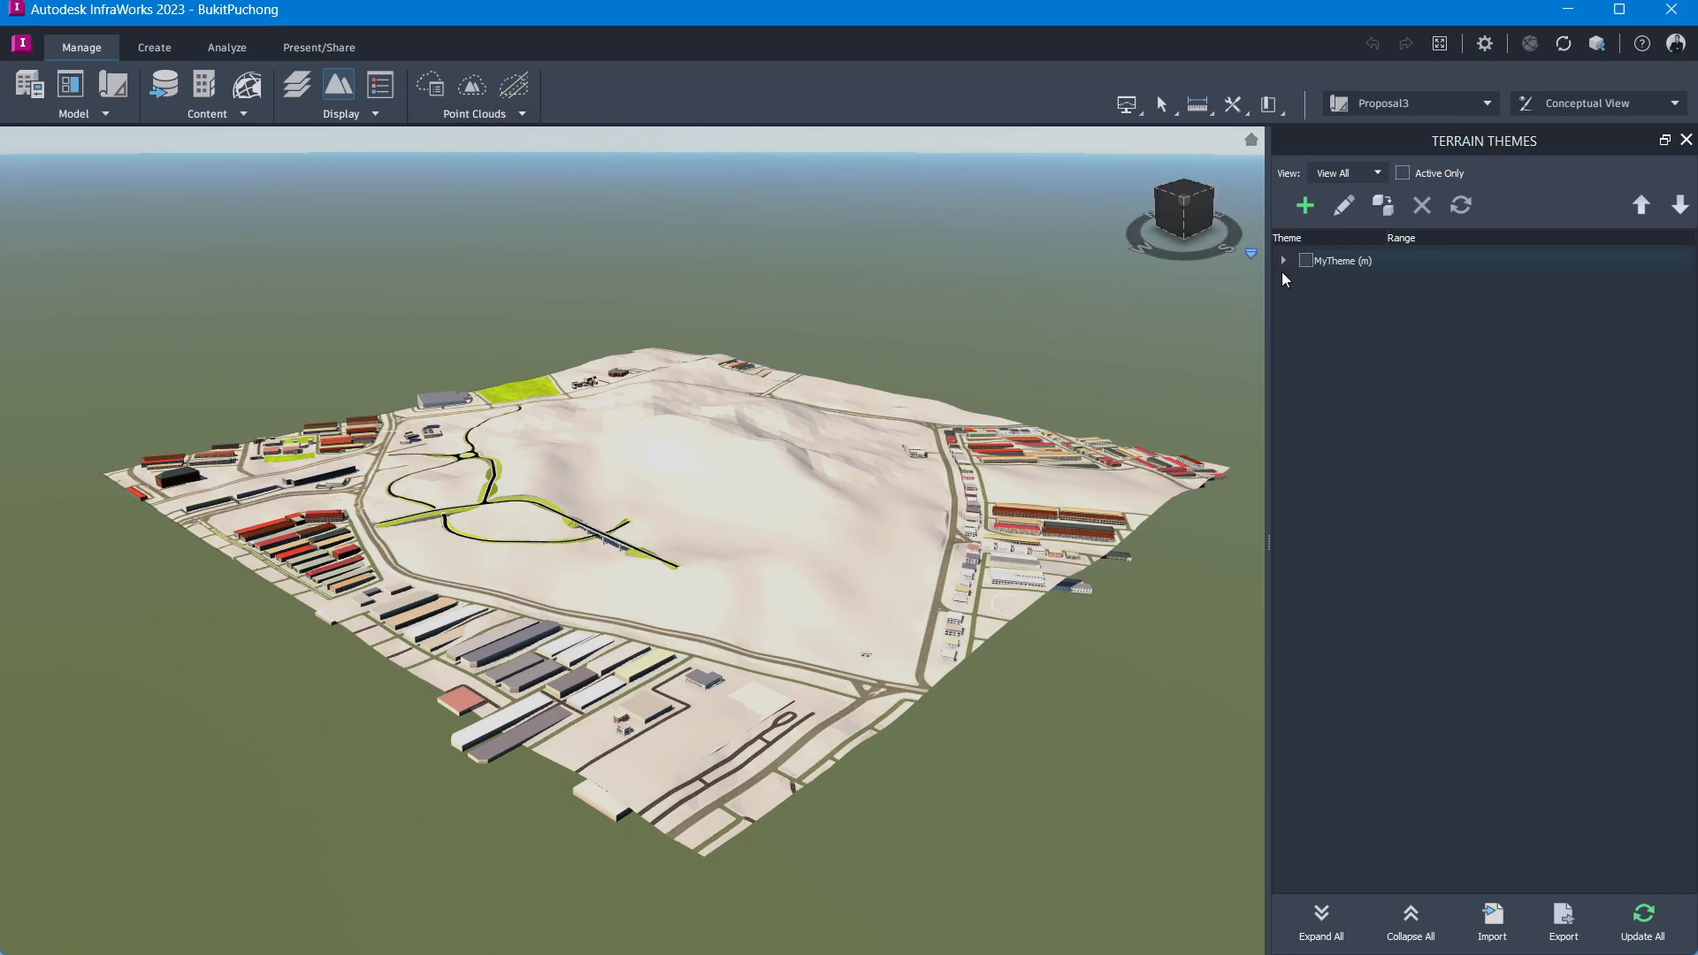
click(1305, 260)
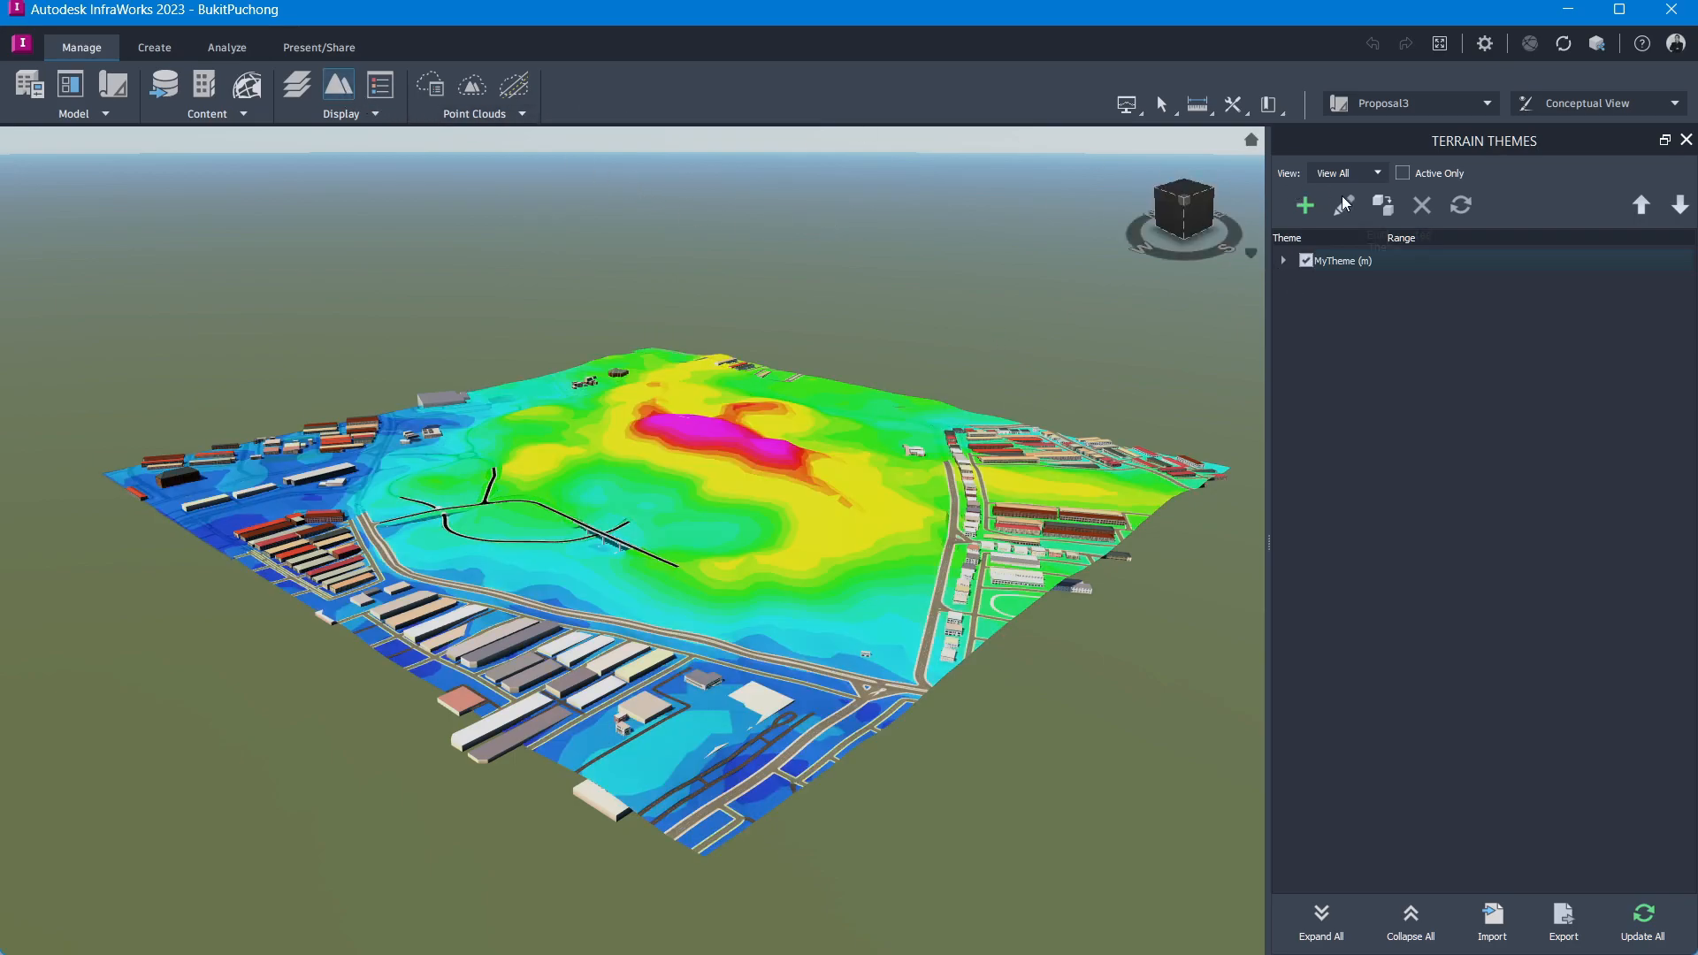
drag(918, 226, 790, 454)
mouse_move(950, 495)
mouse_down()
mouse_move(967, 501)
mouse_move(950, 497)
mouse_up()
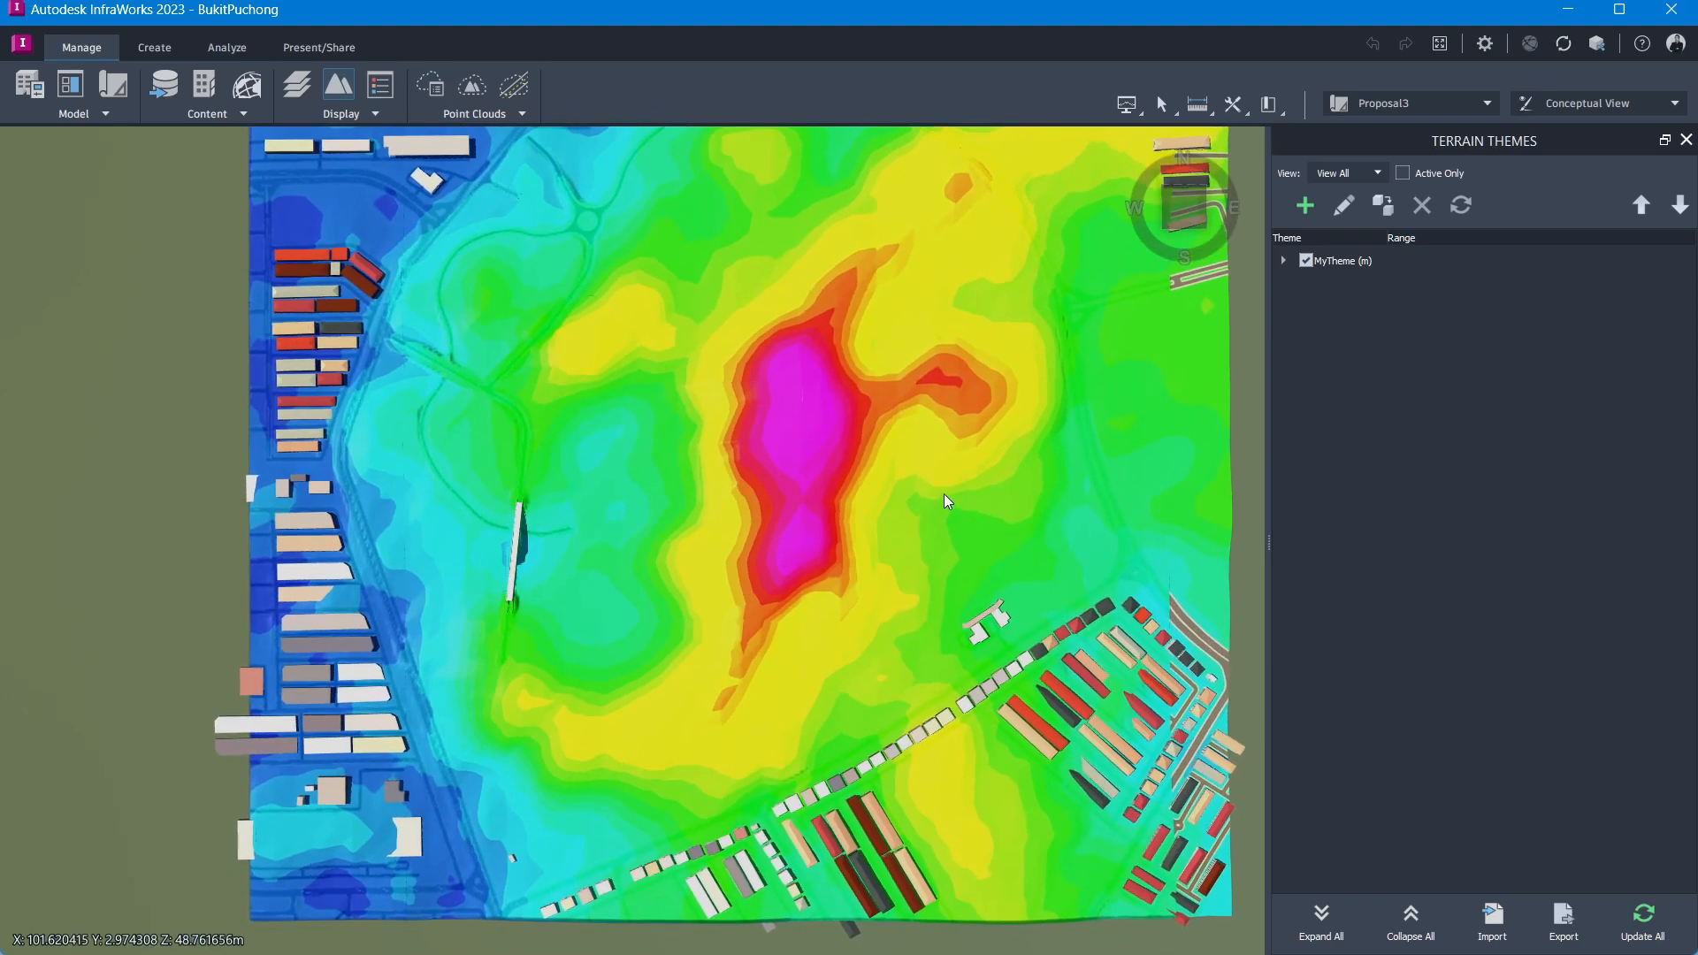
scroll(412, 469, up, 3)
scroll(608, 604, up, 1)
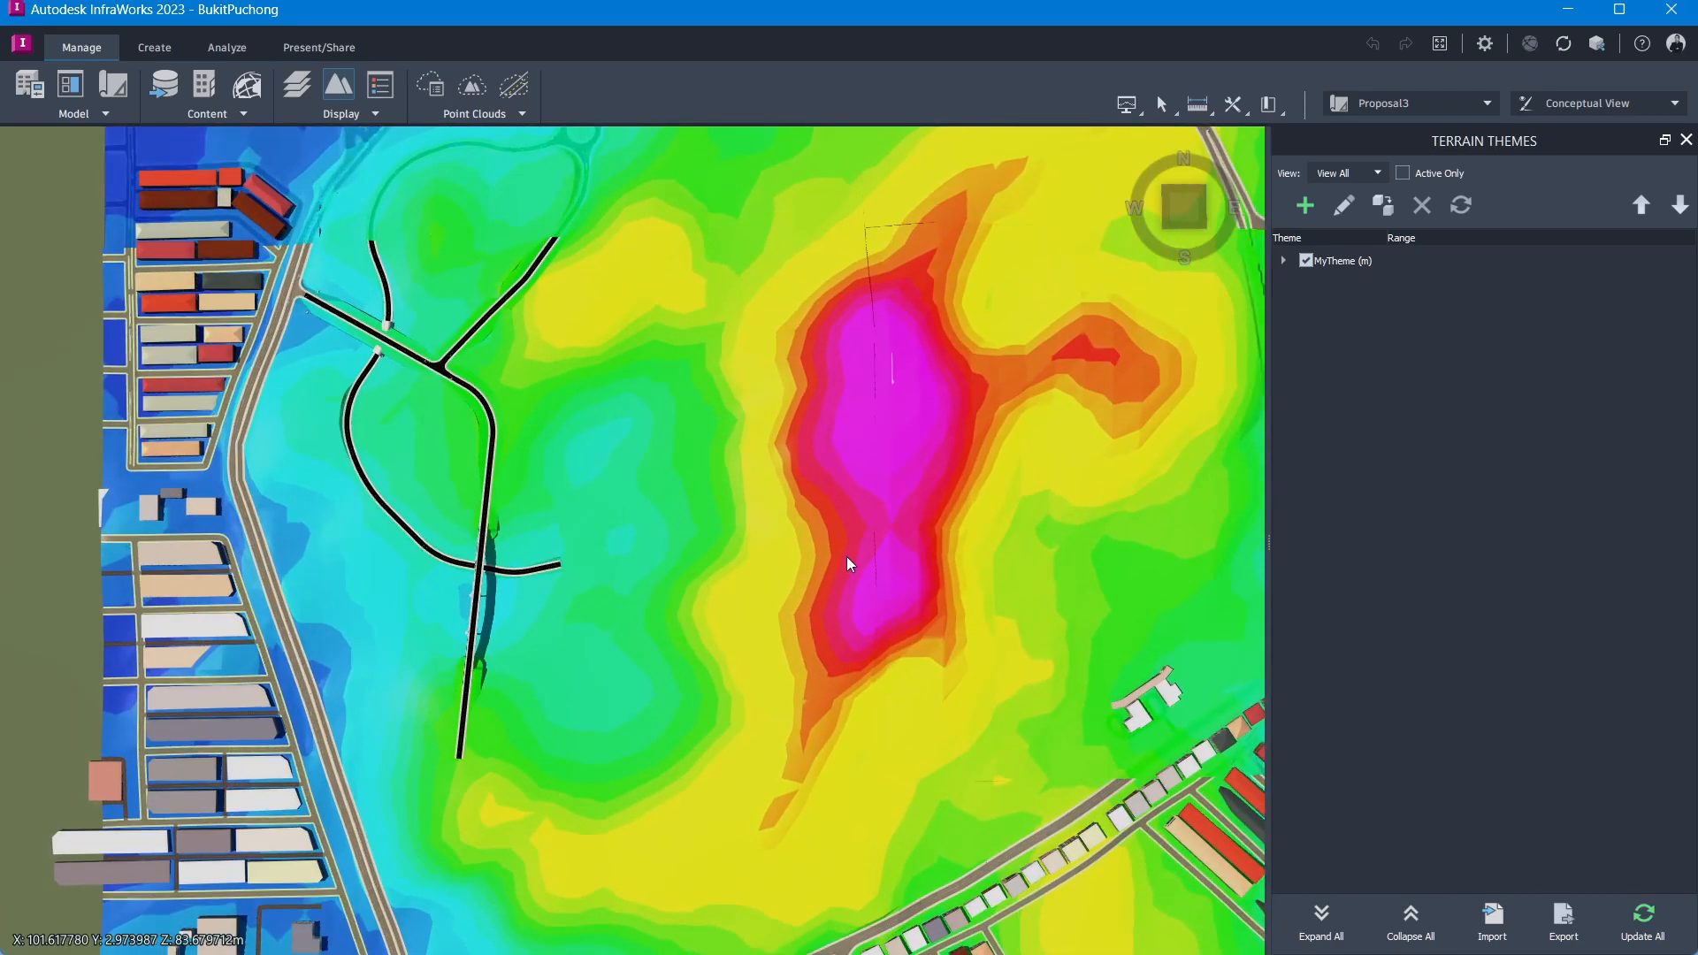
click(1283, 260)
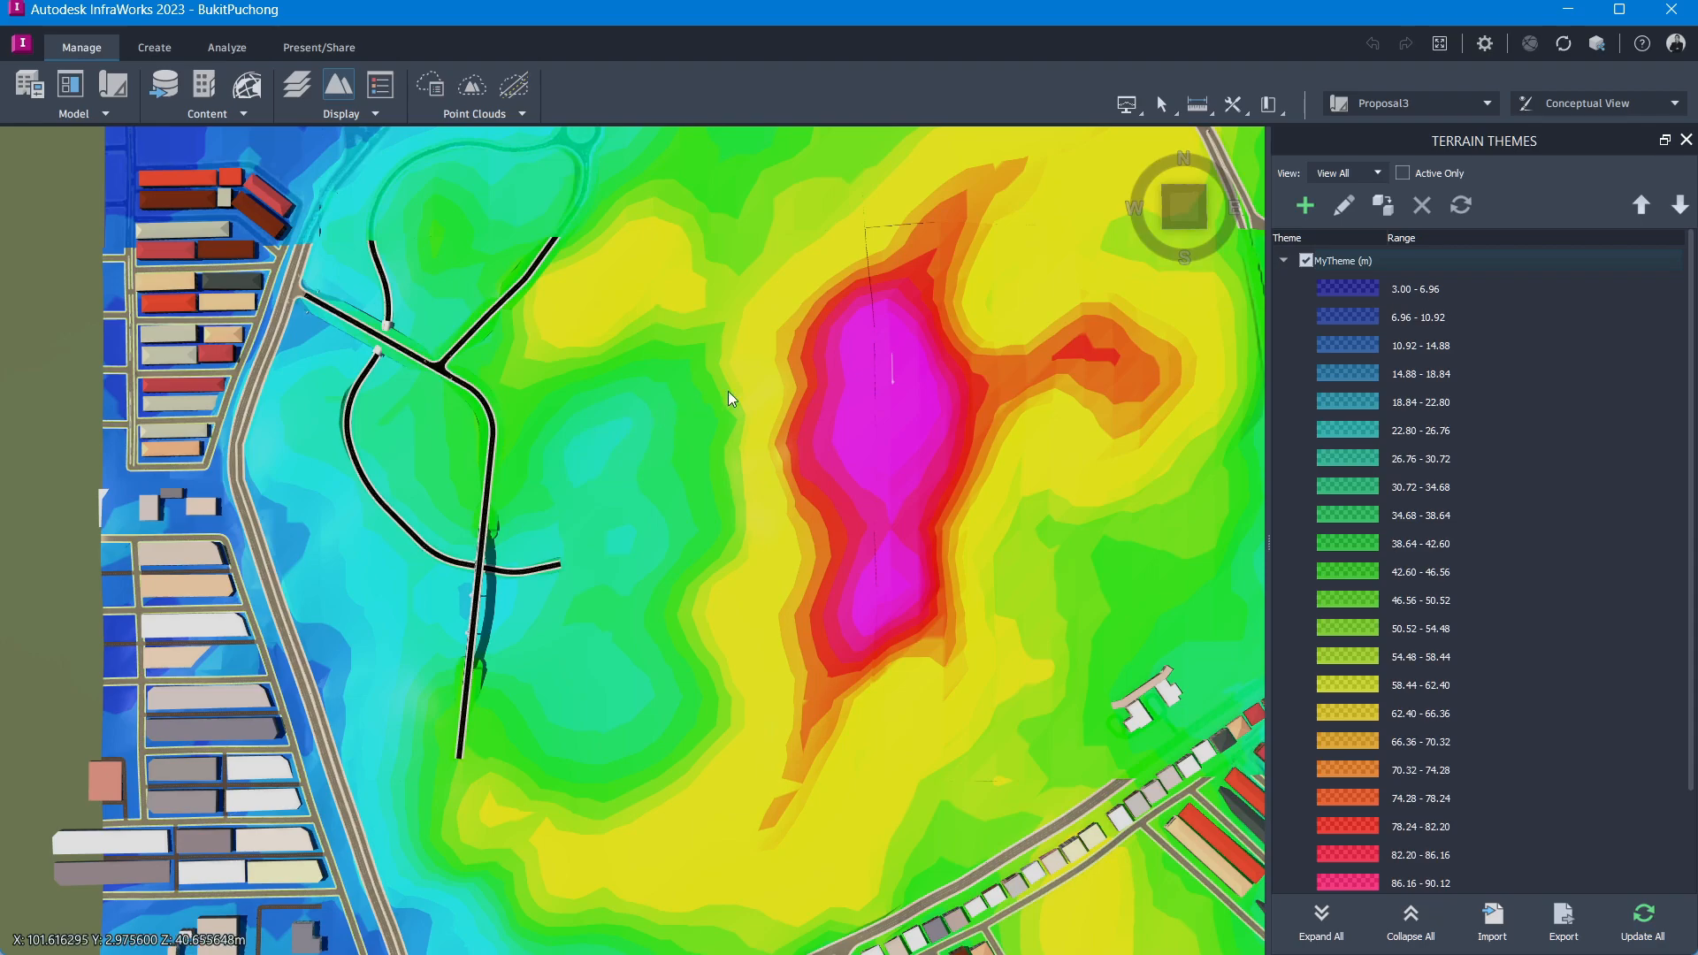
Step: Open the current view's settings and turn on the display of contour lines
click(1676, 104)
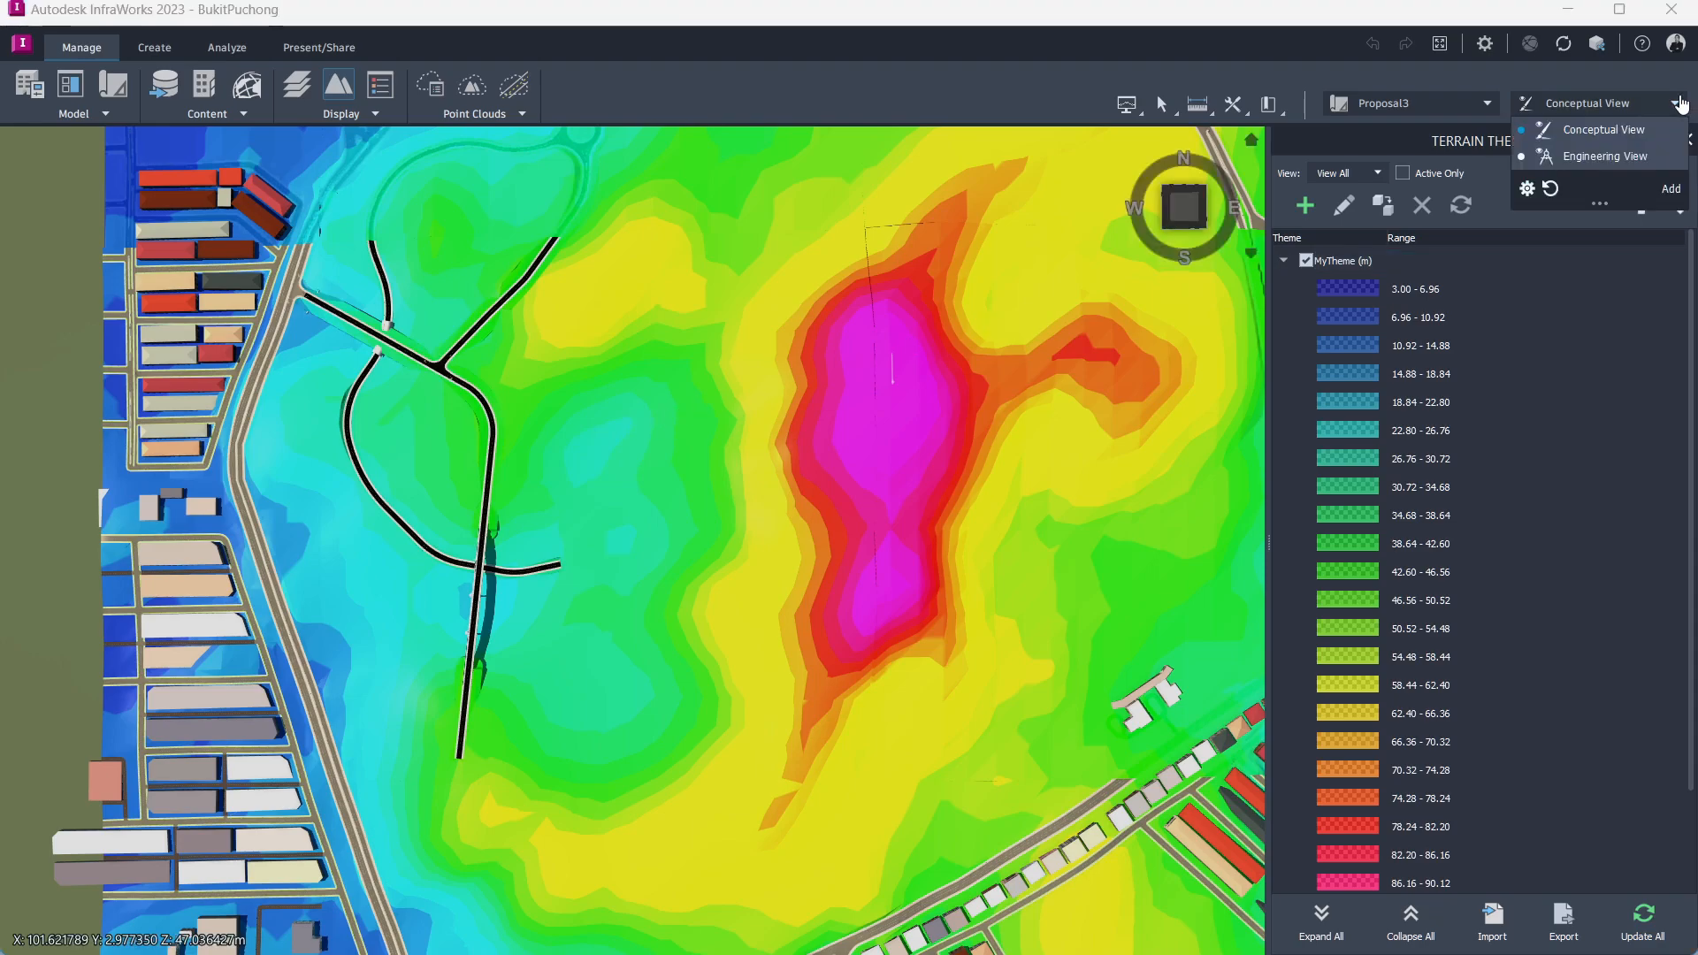
click(1527, 189)
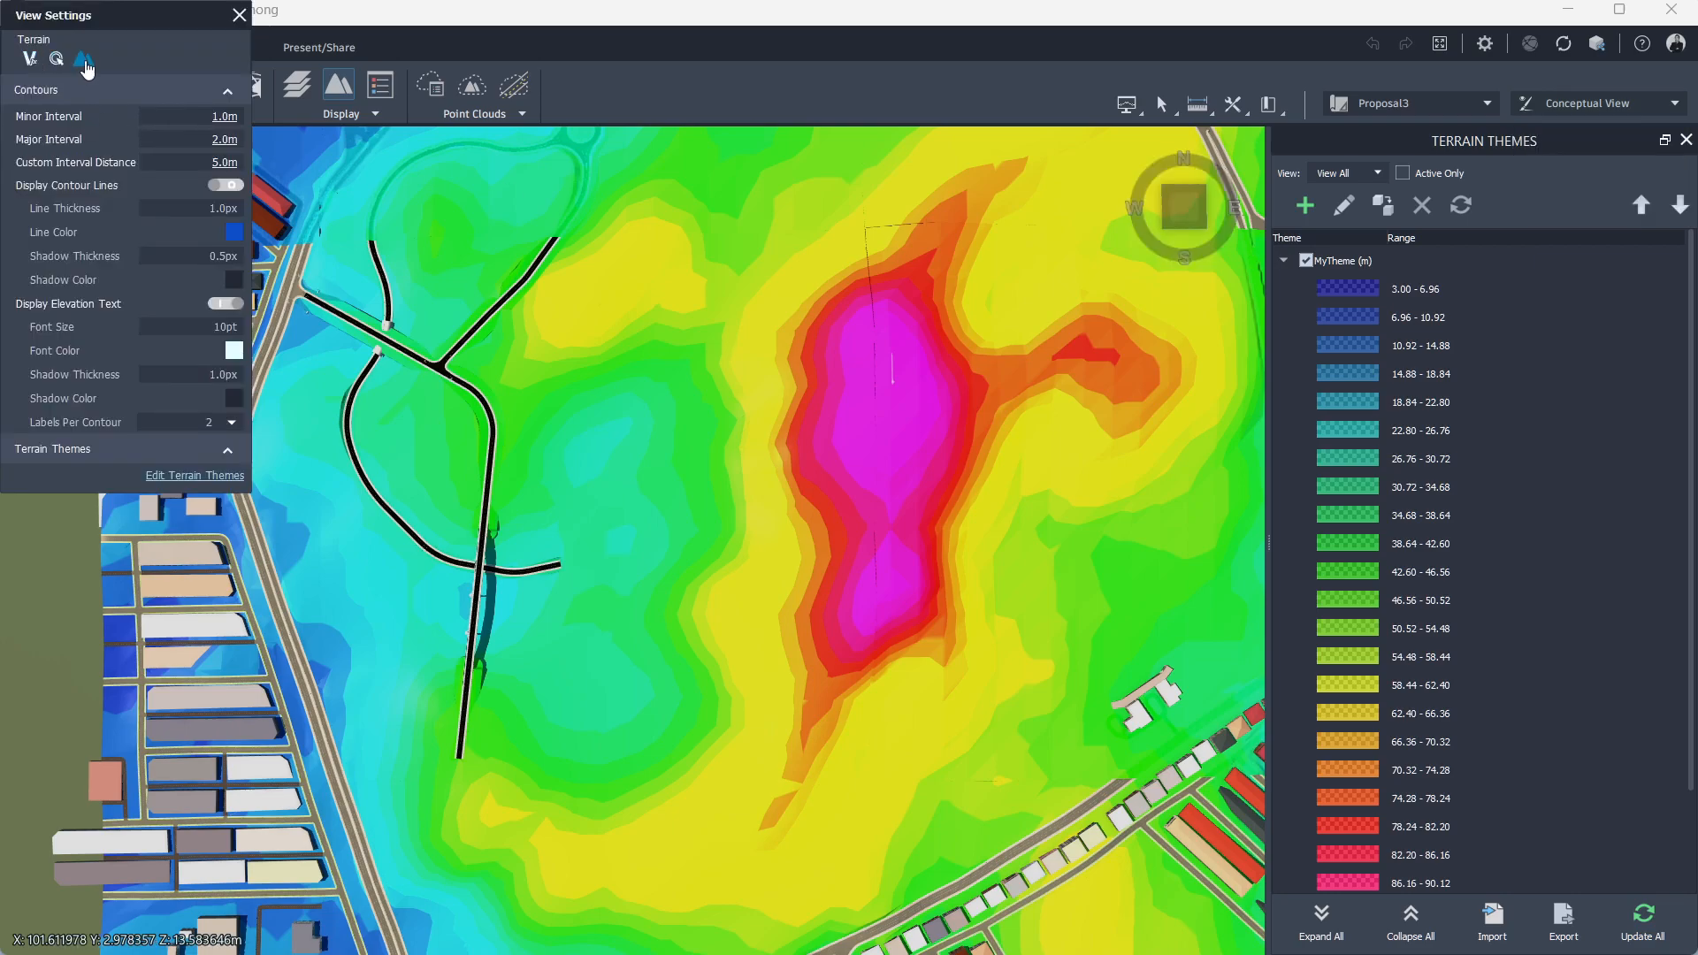
click(217, 185)
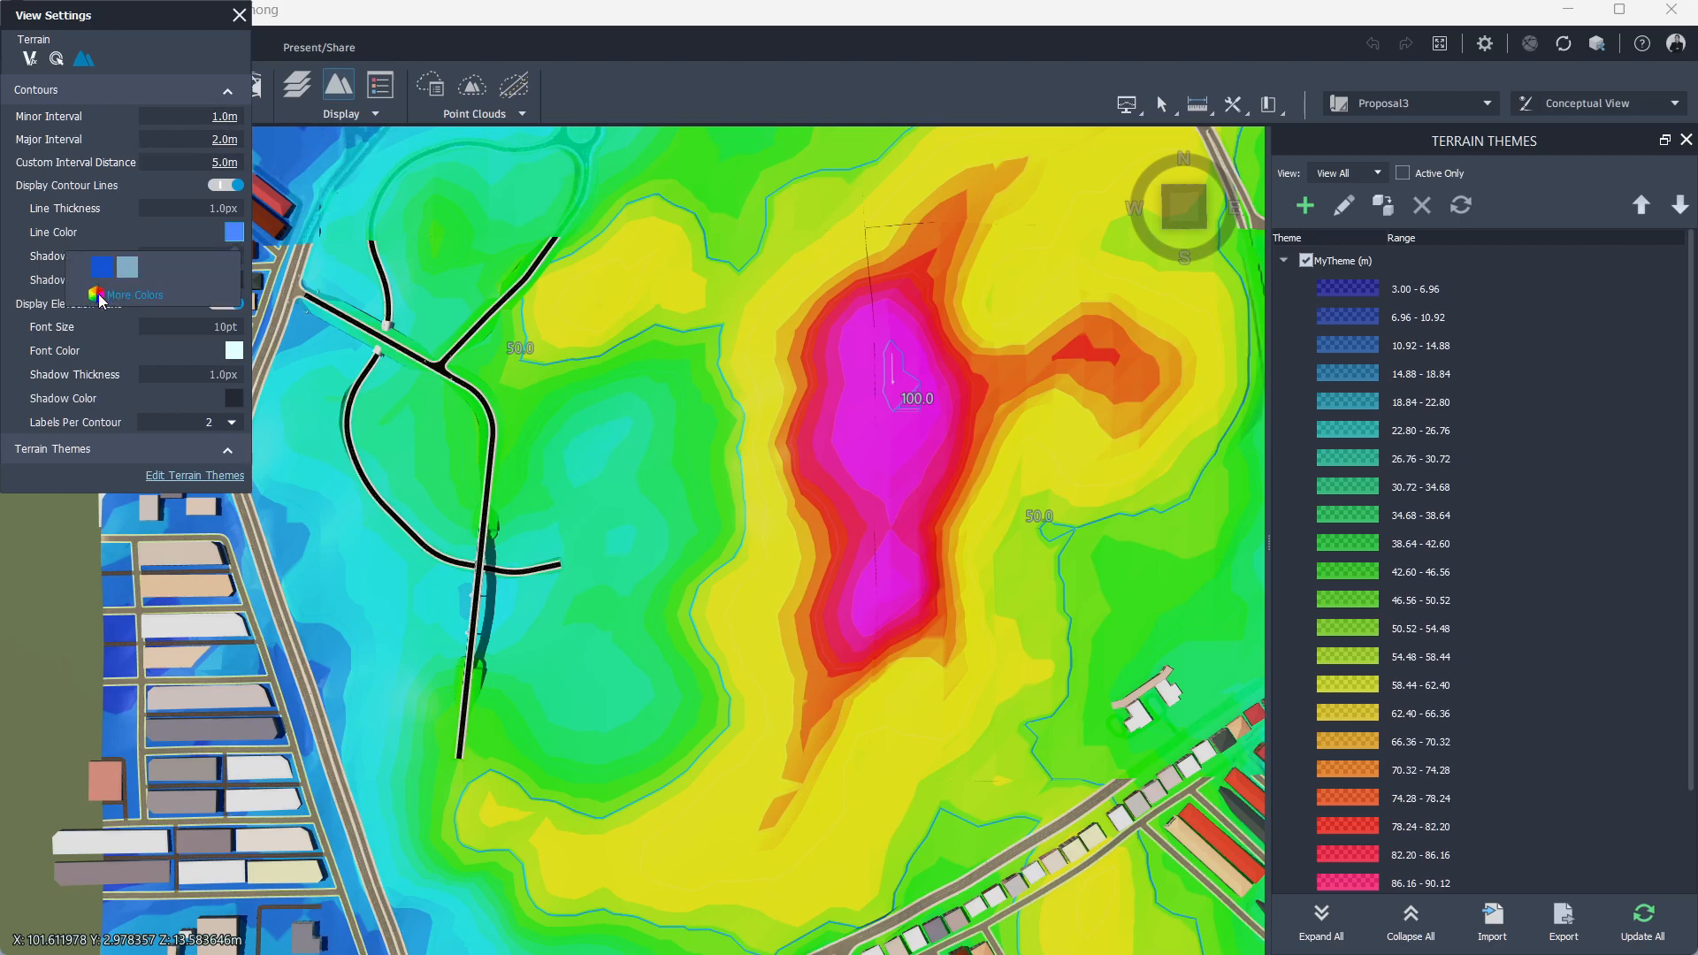
Step: Zoom and pan across the terrain to examine the contour lines and elevation labels around the roads
scroll(587, 487, up, 8)
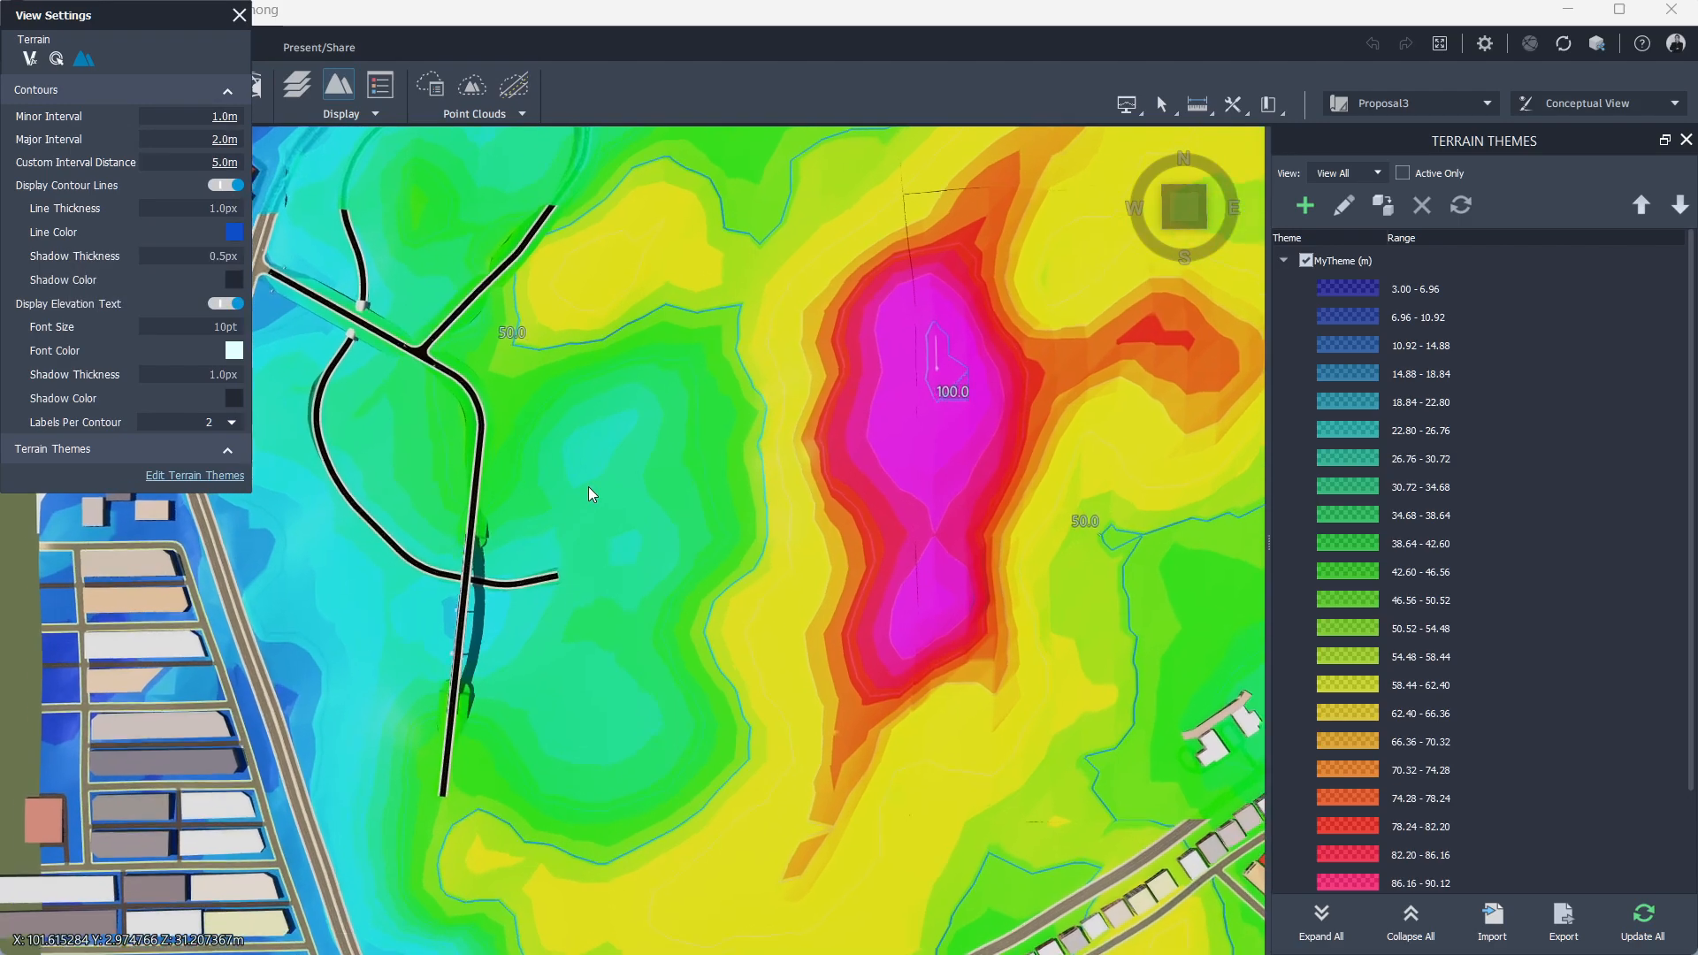
scroll(587, 485, up, 5)
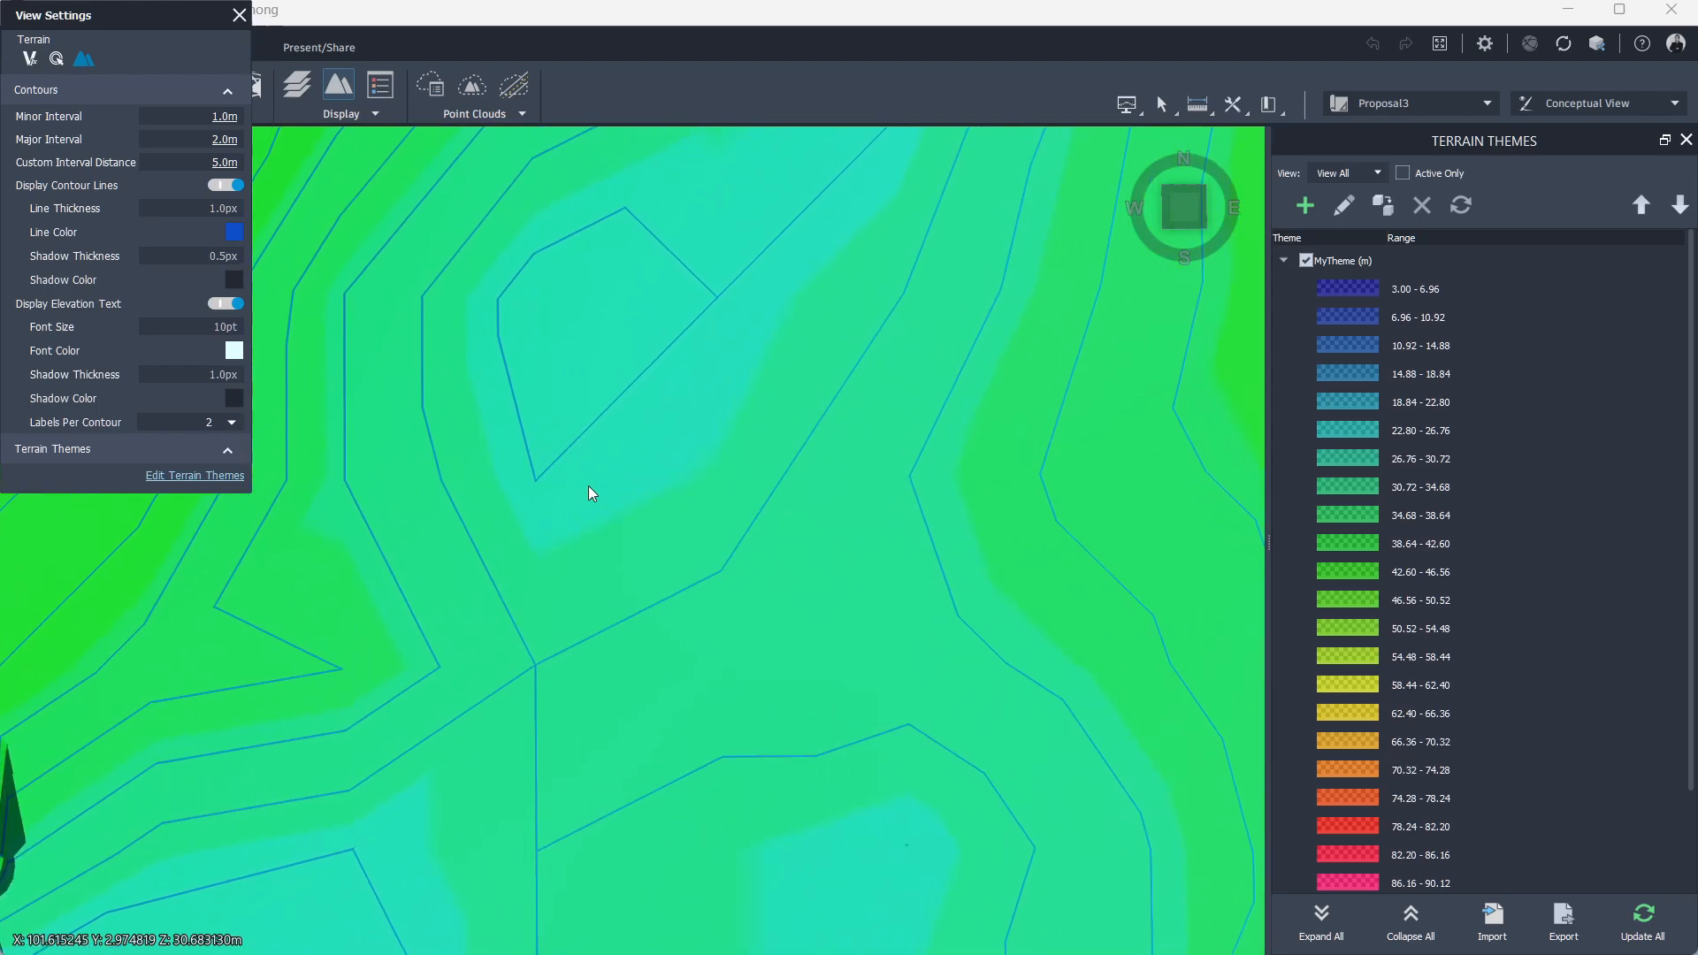
middle_drag(548, 478, 984, 470)
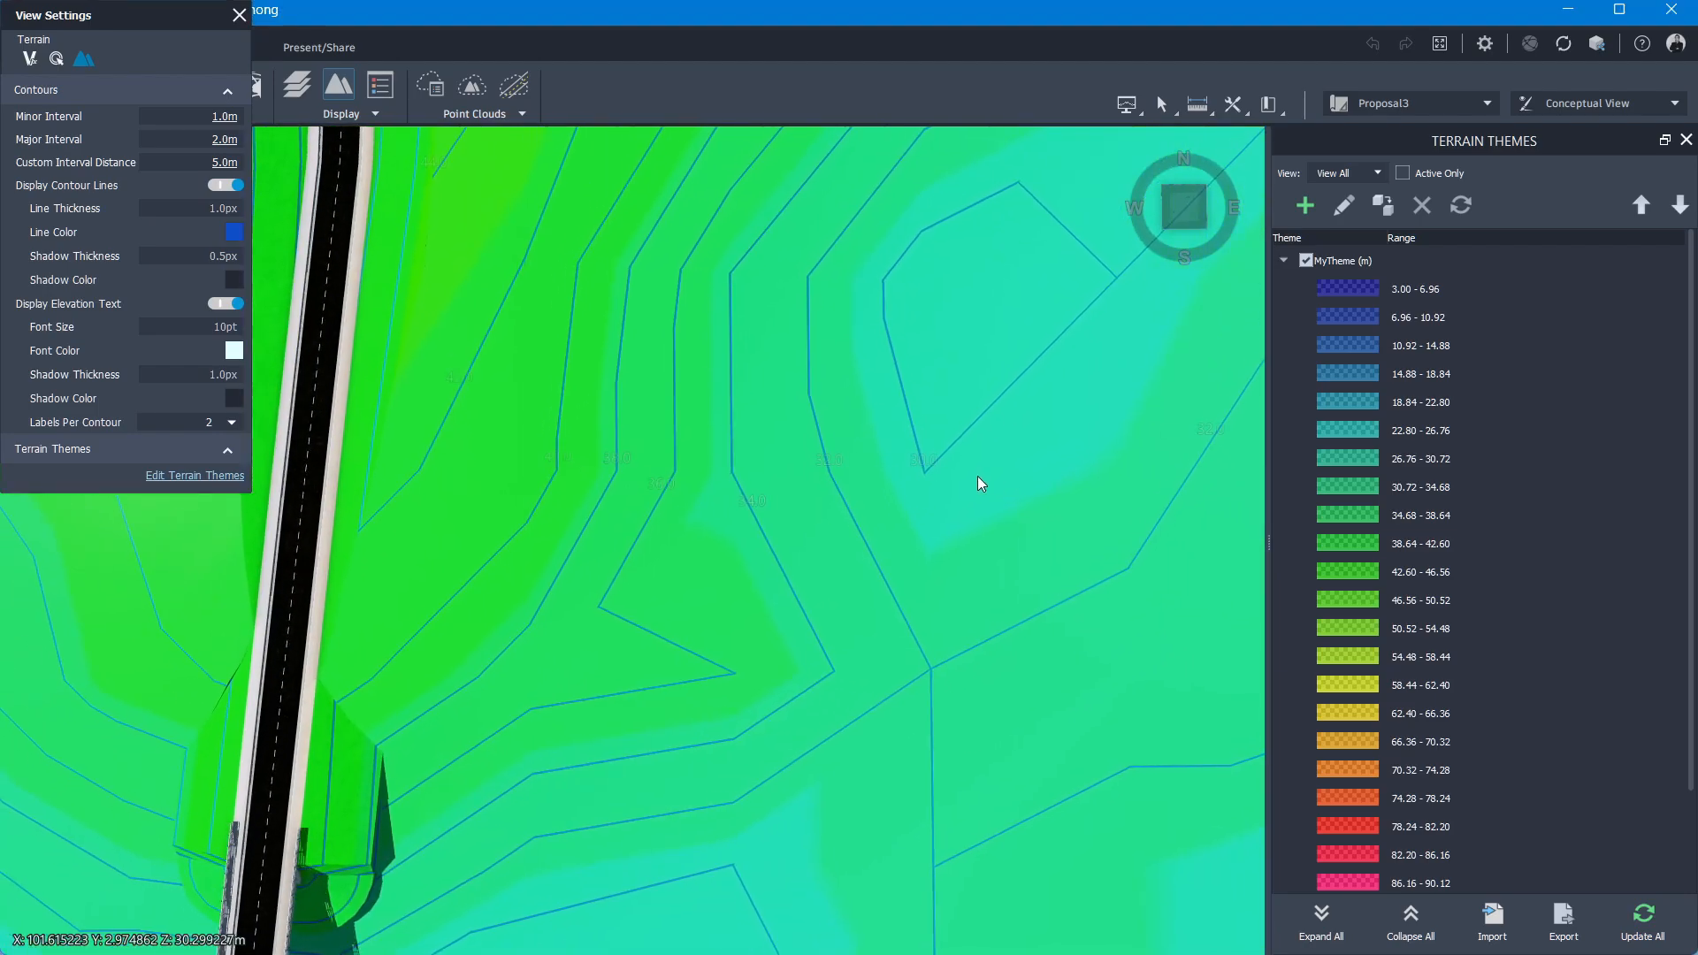
scroll(870, 465, down, 6)
scroll(670, 465, down, 4)
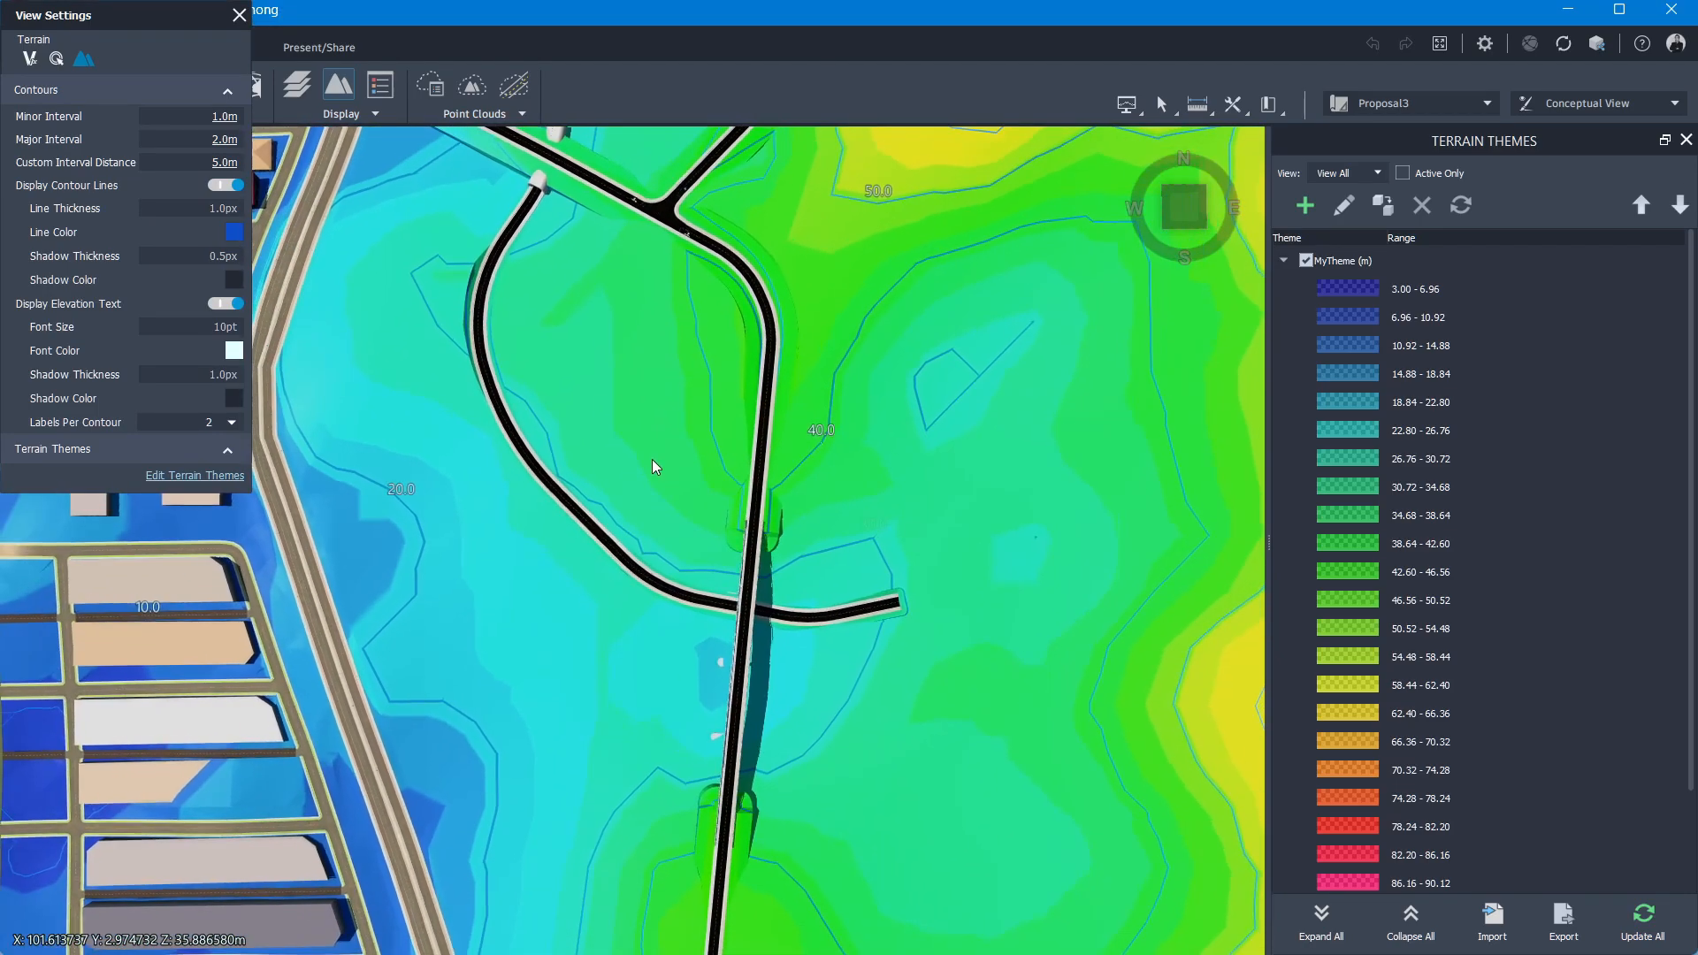
scroll(610, 398, up, 10)
scroll(964, 532, down, 8)
middle_drag(964, 533, 603, 232)
scroll(1034, 636, up, 3)
scroll(866, 515, up, 10)
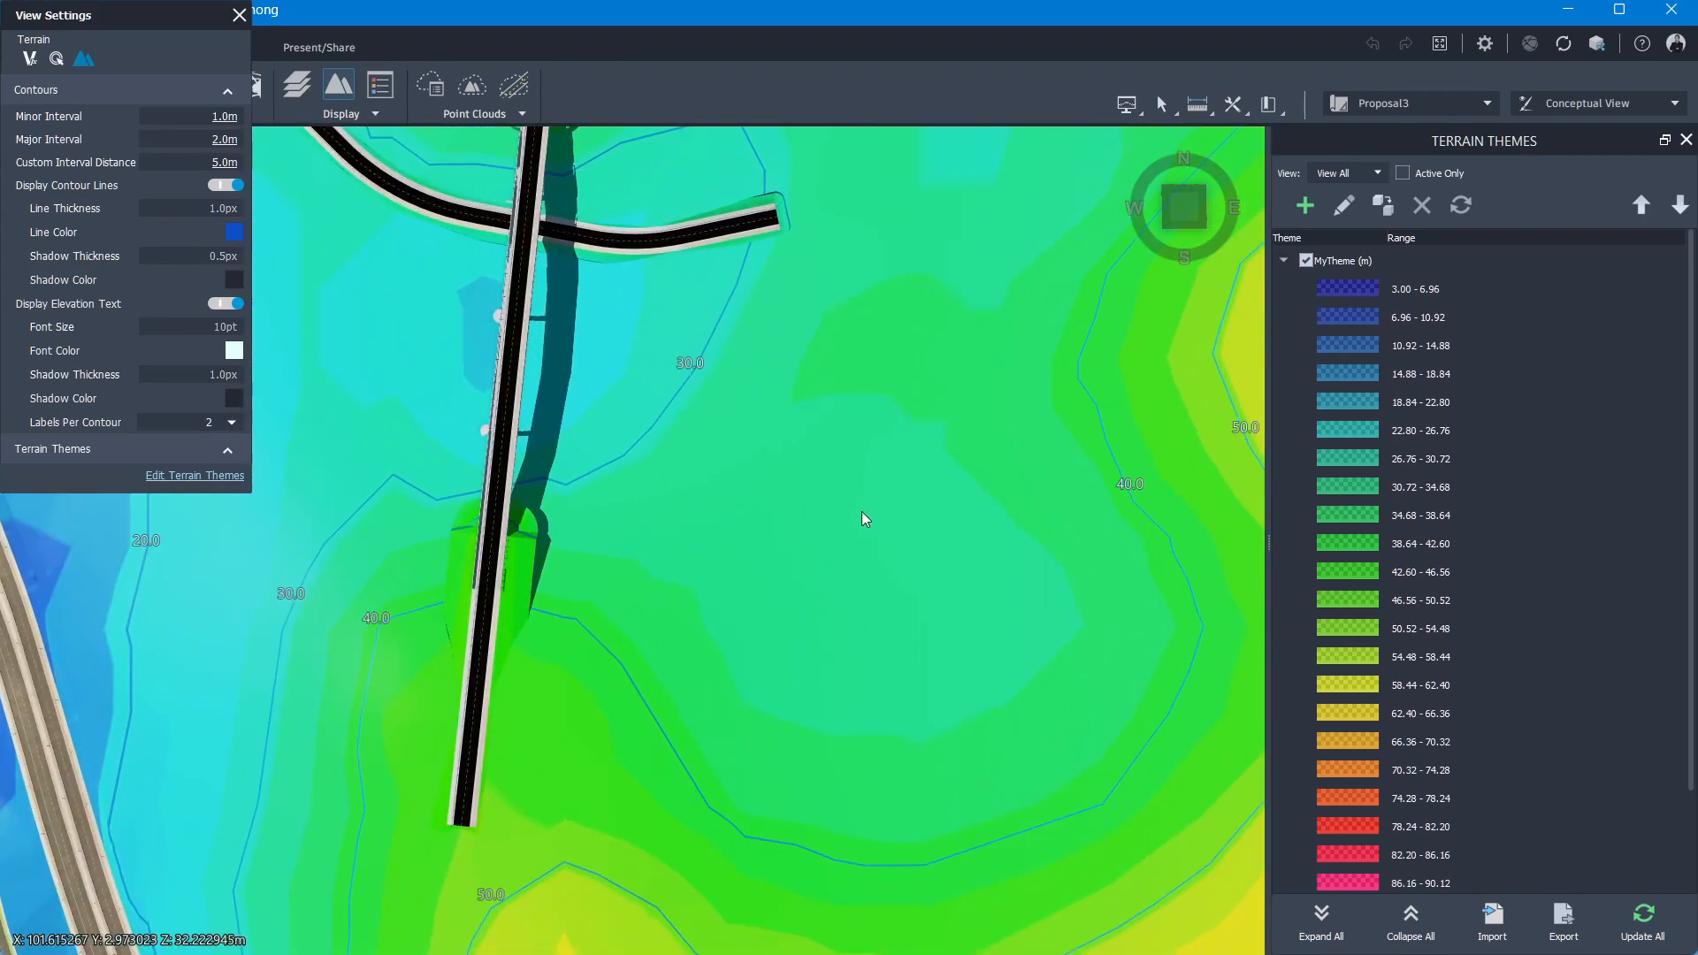
scroll(815, 557, up, 3)
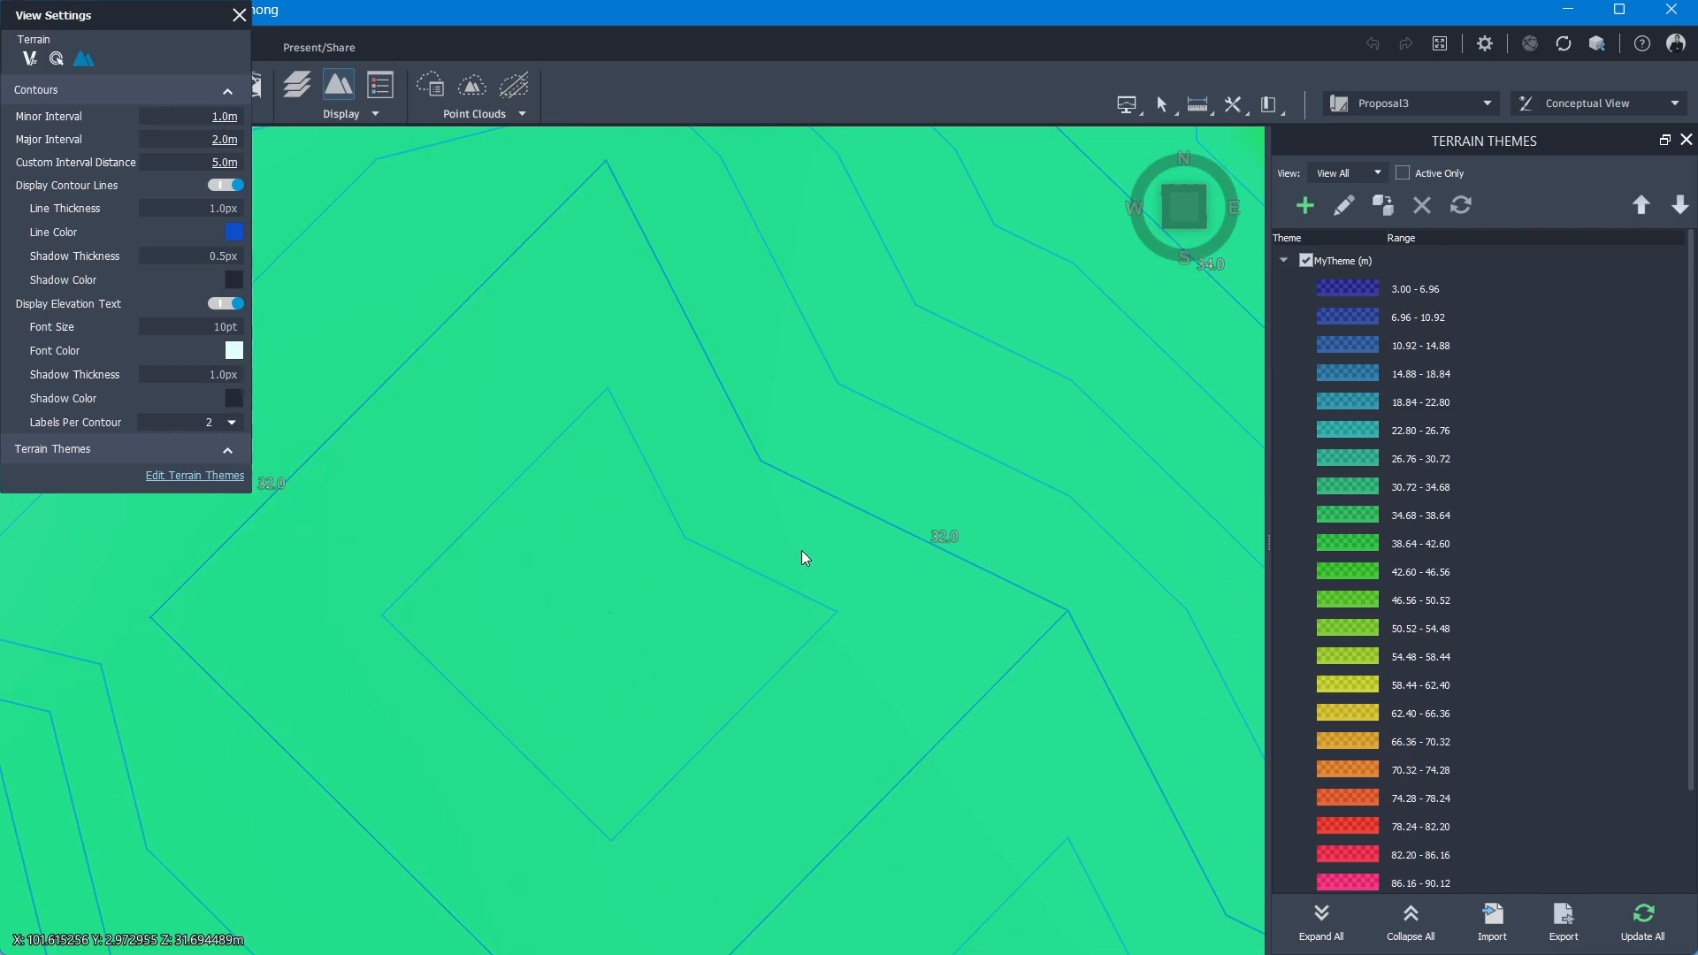
scroll(887, 403, down, 5)
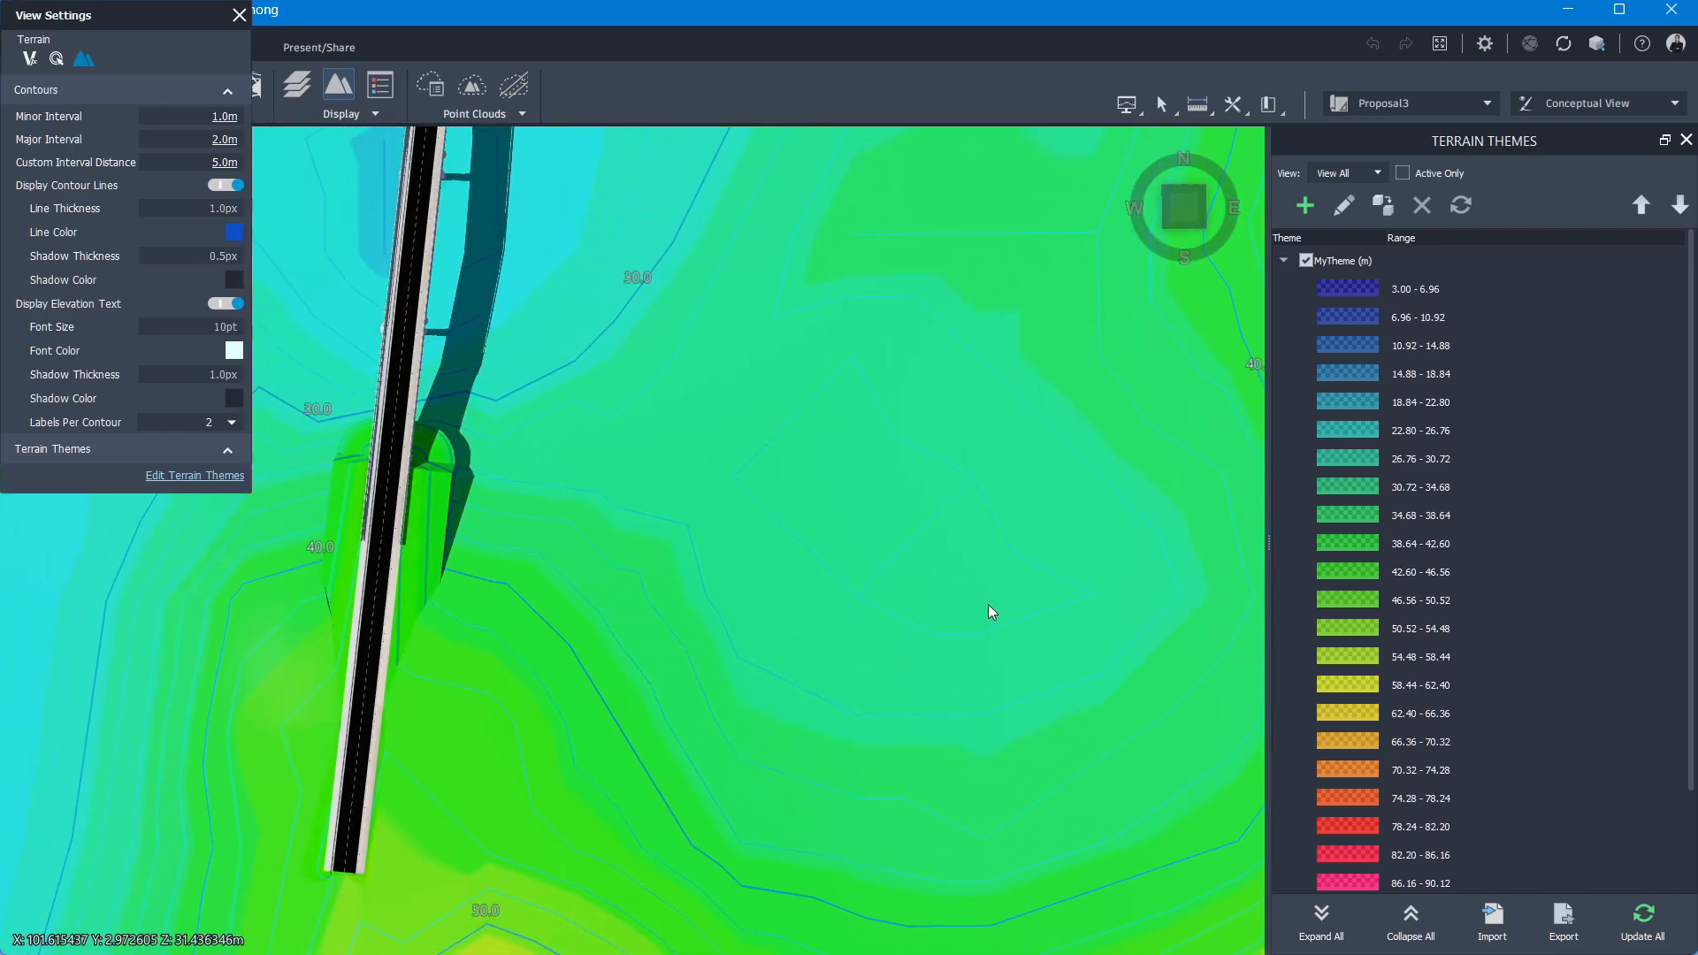
scroll(988, 616, down, 3)
scroll(999, 585, down, 2)
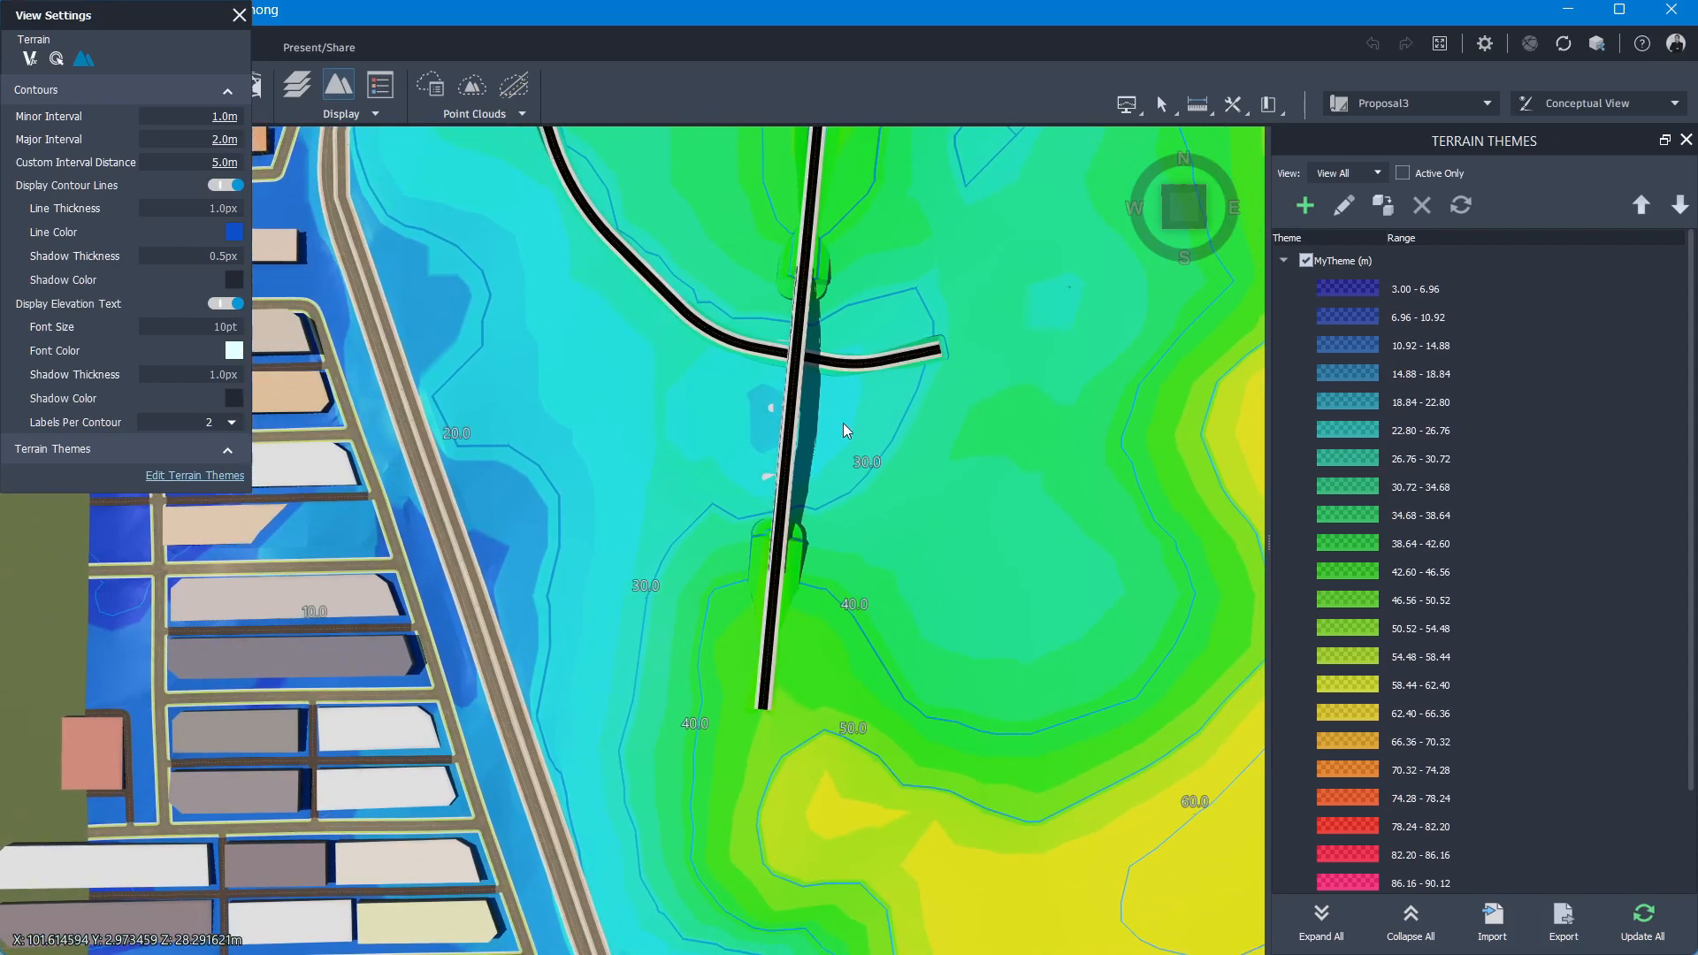
scroll(867, 432, down, 1)
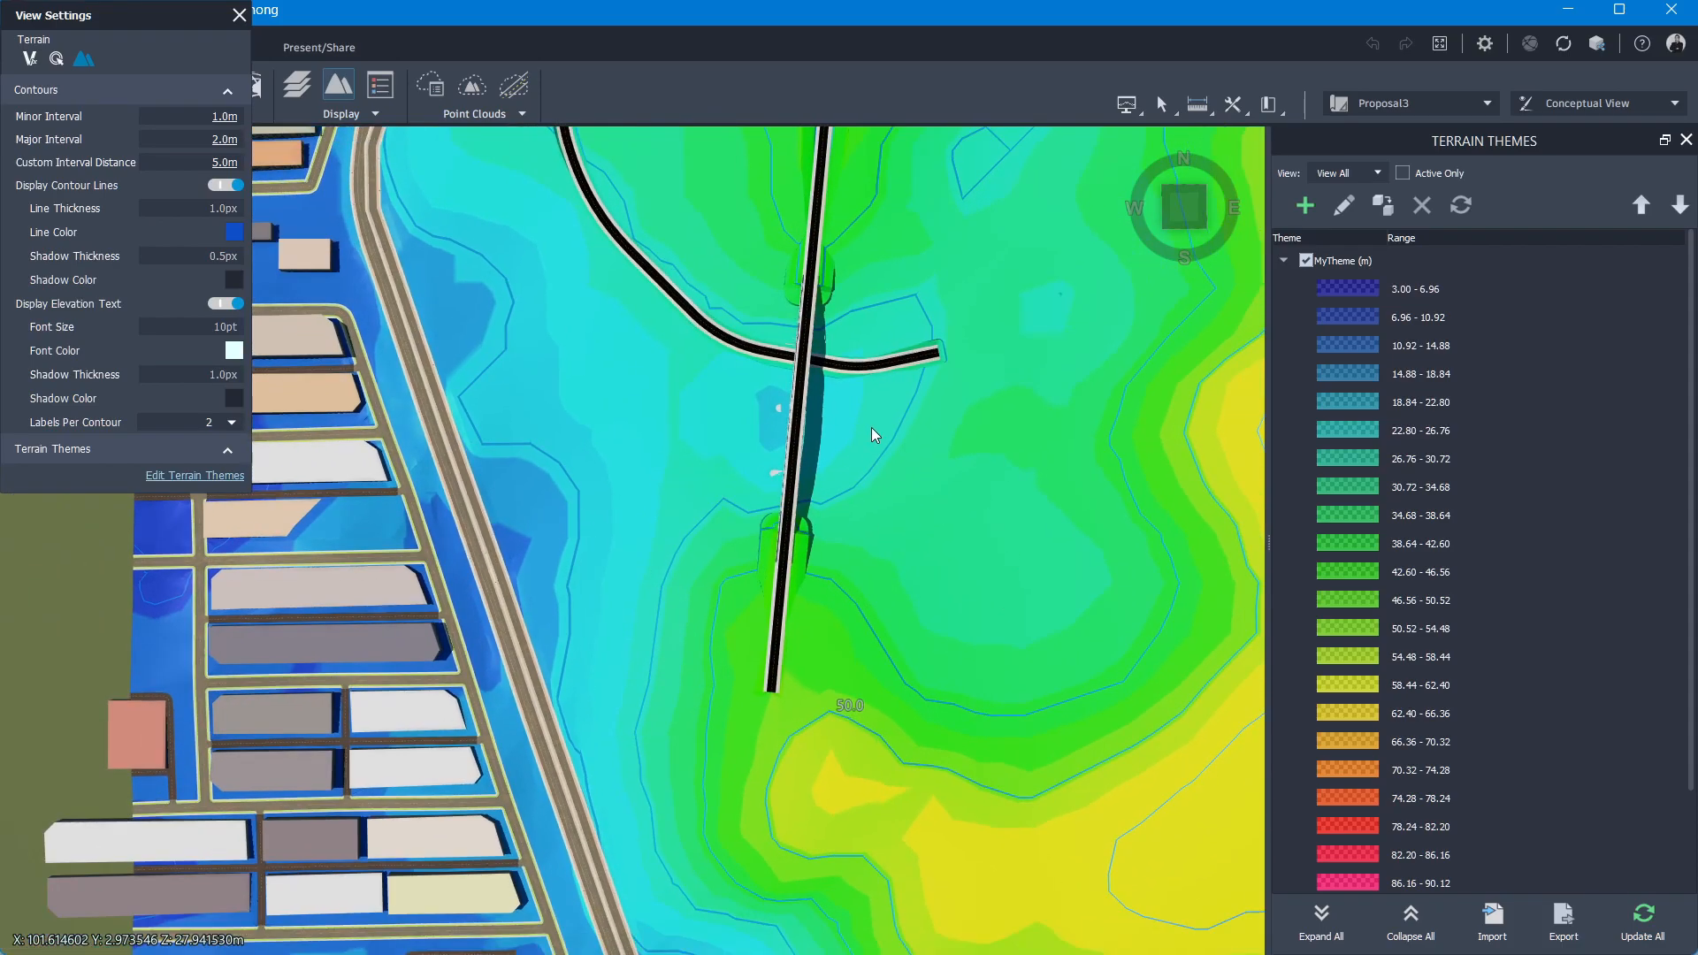
scroll(866, 493, up, 5)
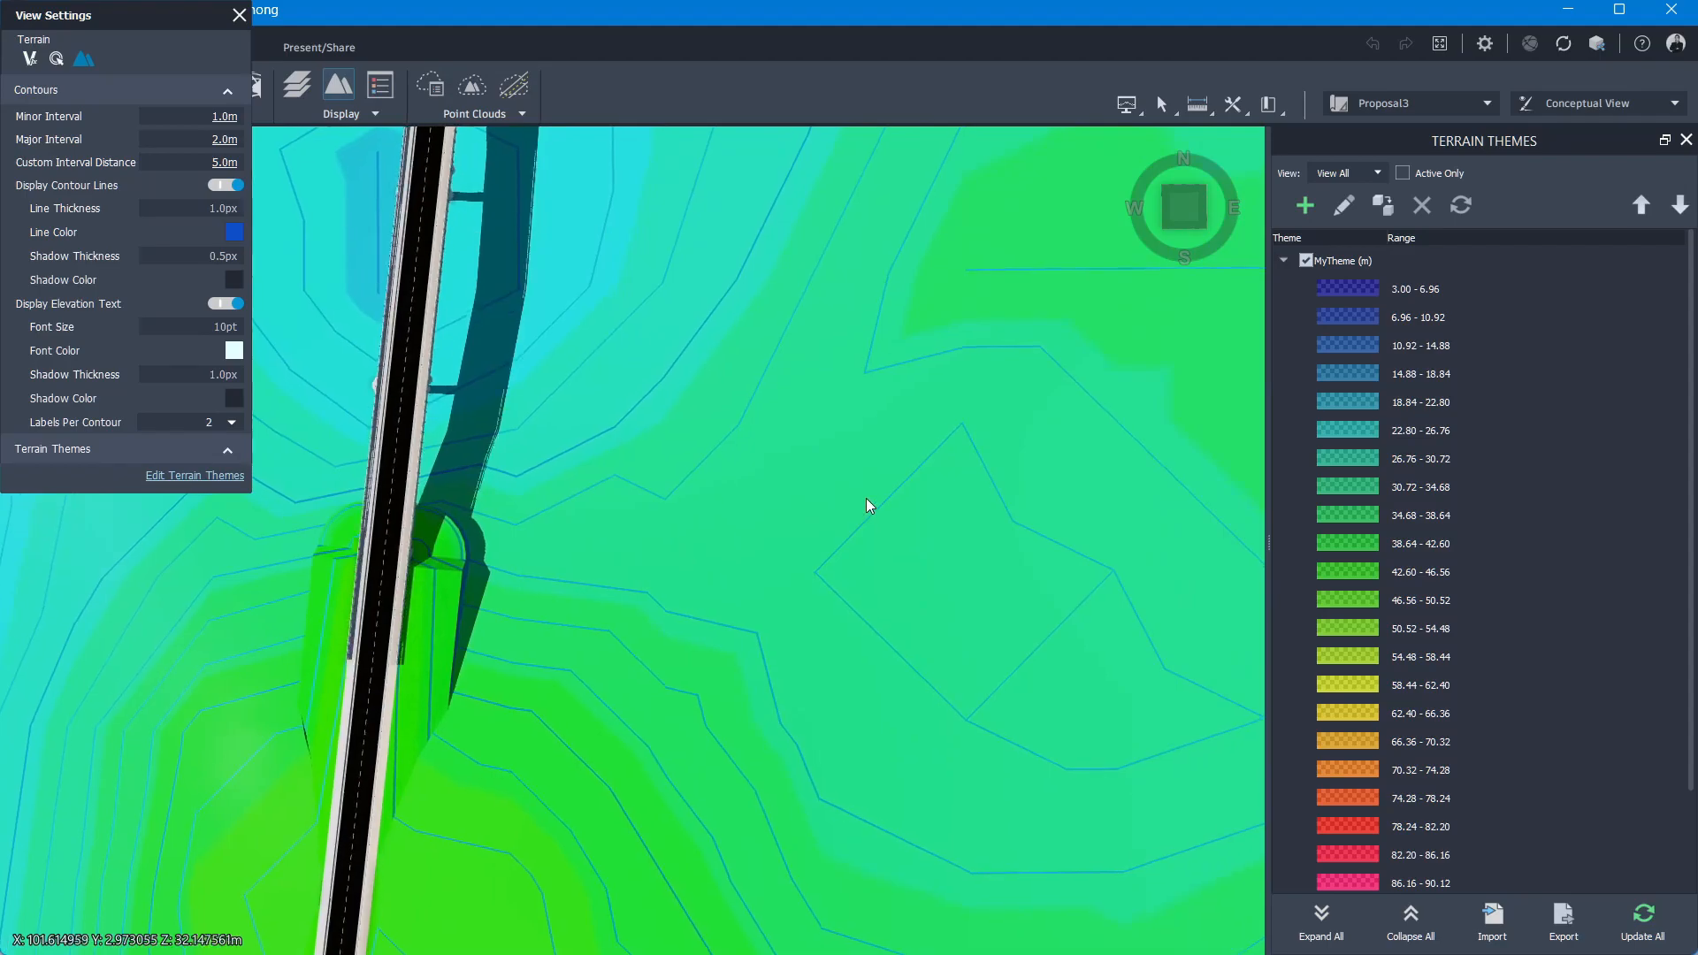
scroll(715, 410, down, 4)
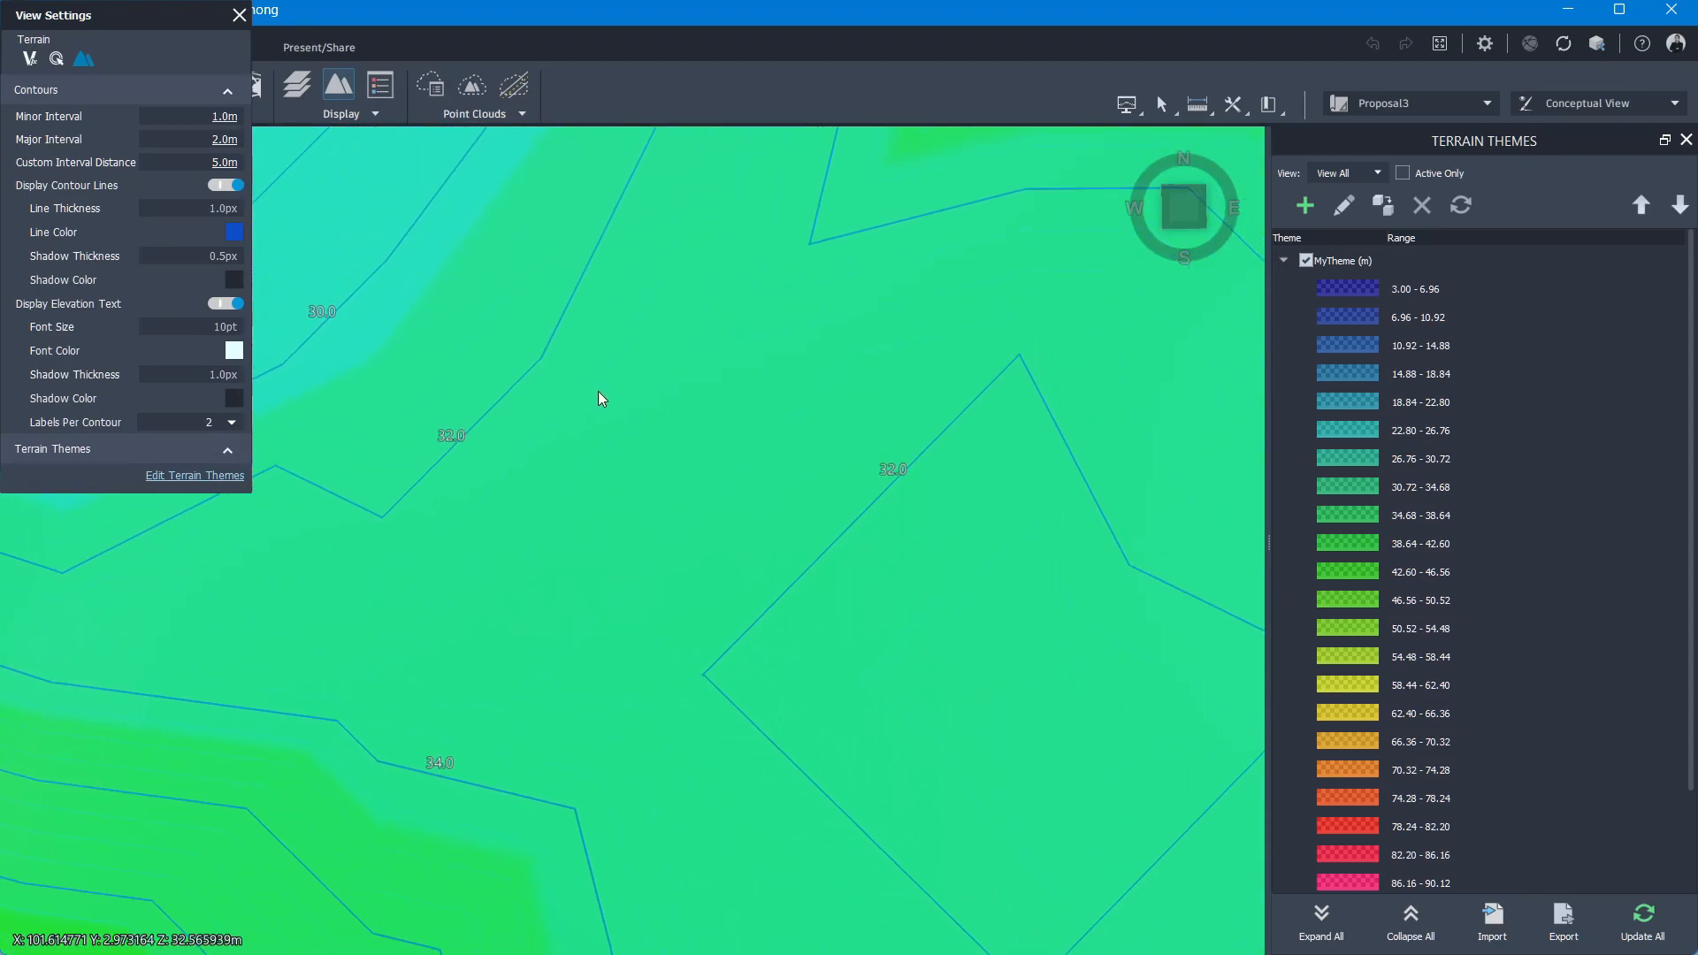
scroll(607, 341, down, 5)
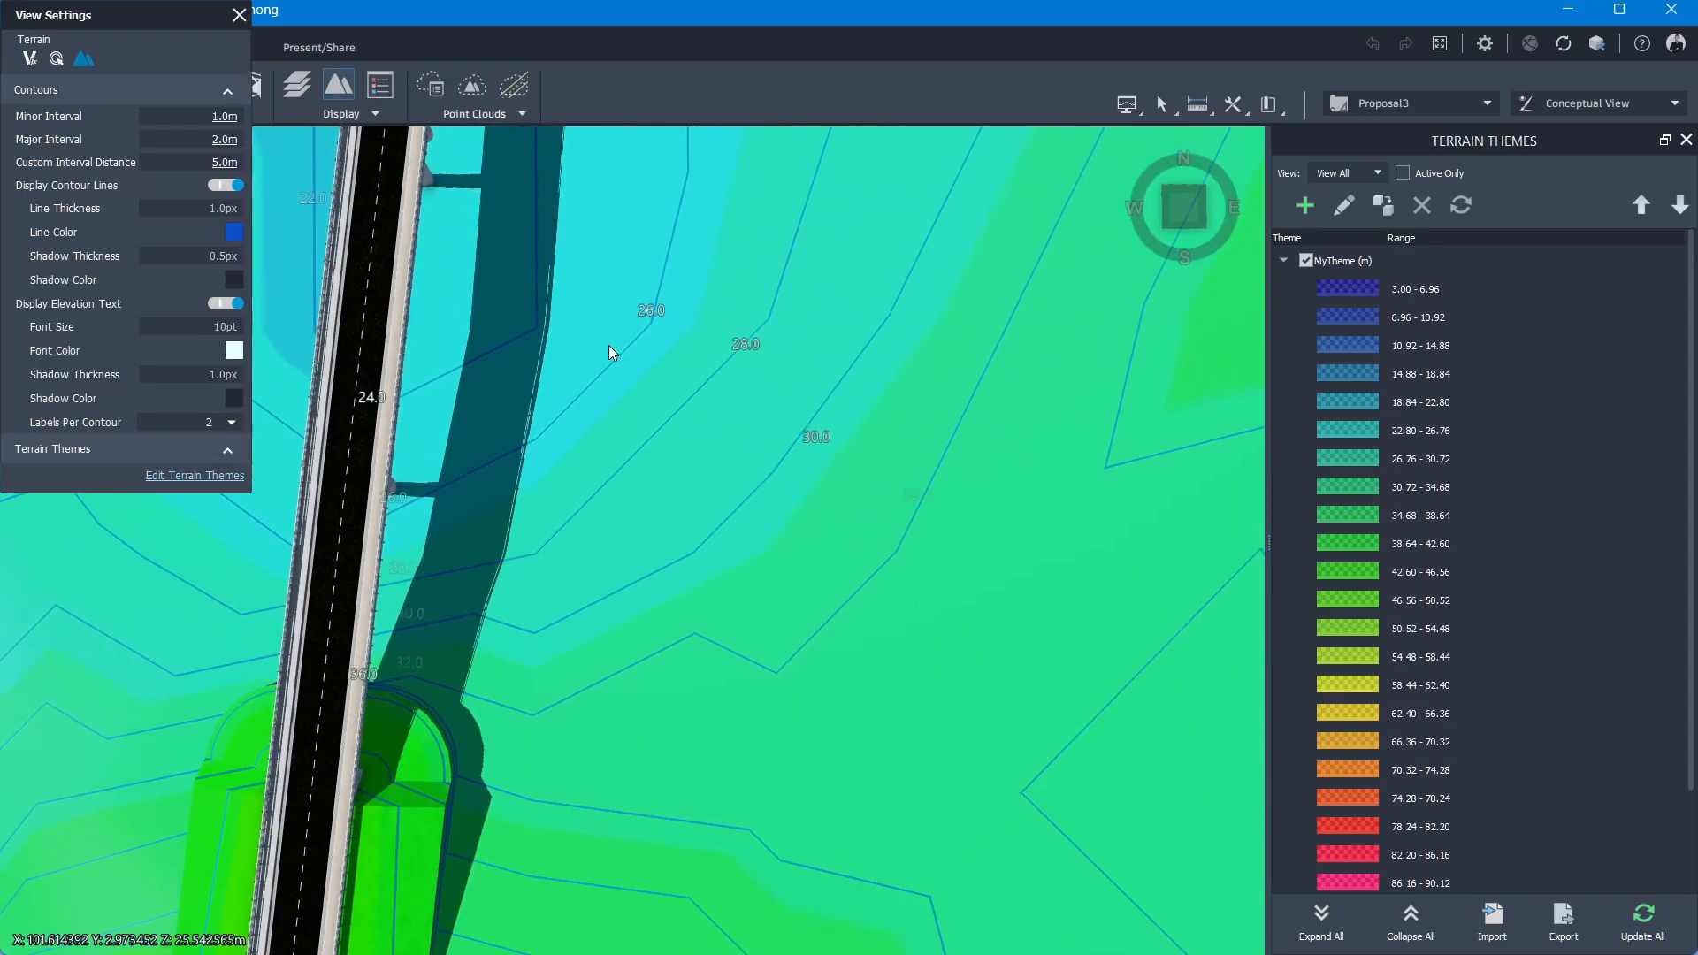
Step: Close the View Settings and Terrain Themes panels and switch the model to Proposal4
click(240, 16)
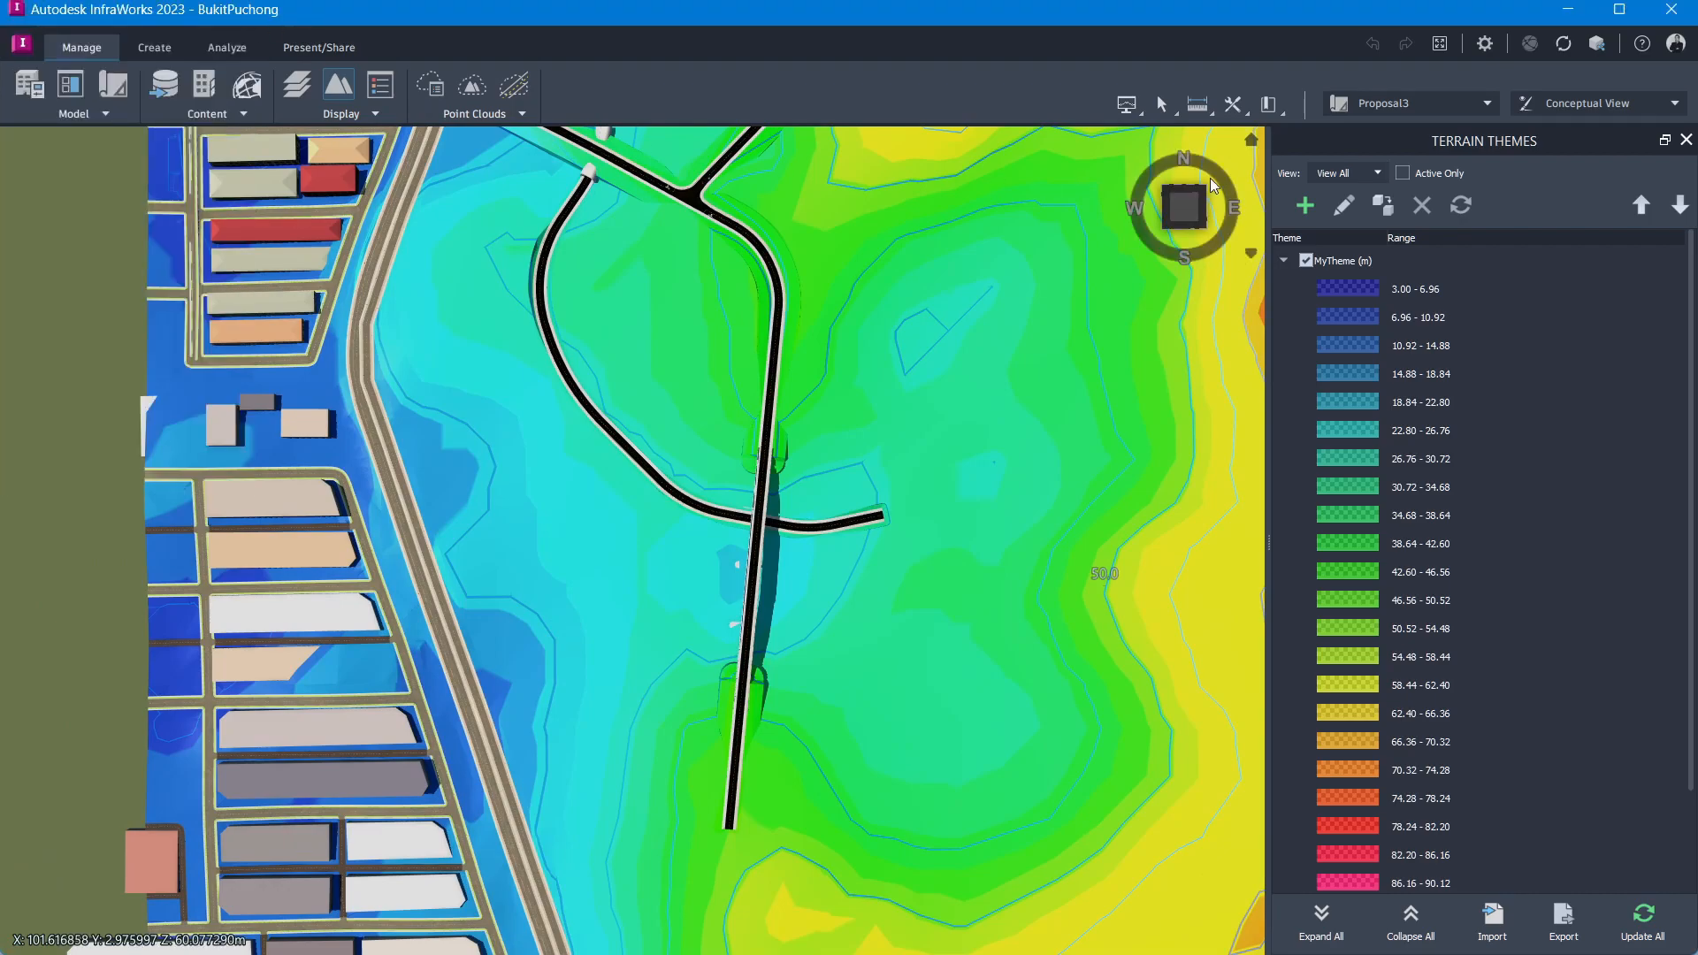
click(1686, 140)
click(1487, 103)
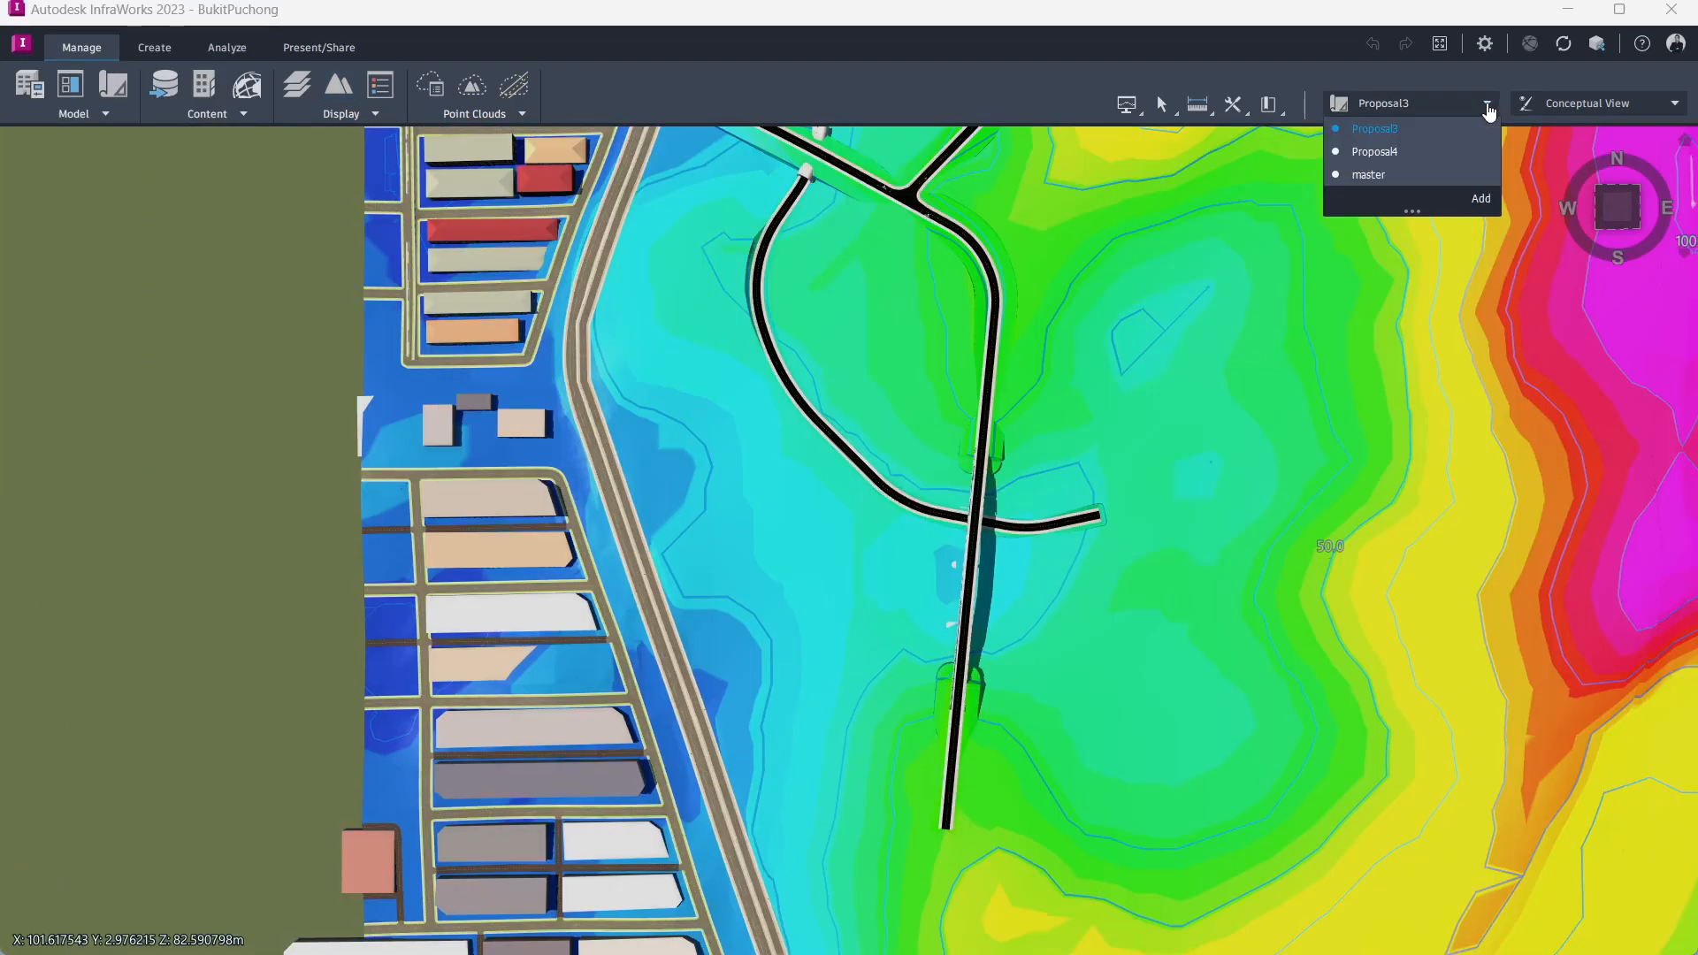
click(1365, 146)
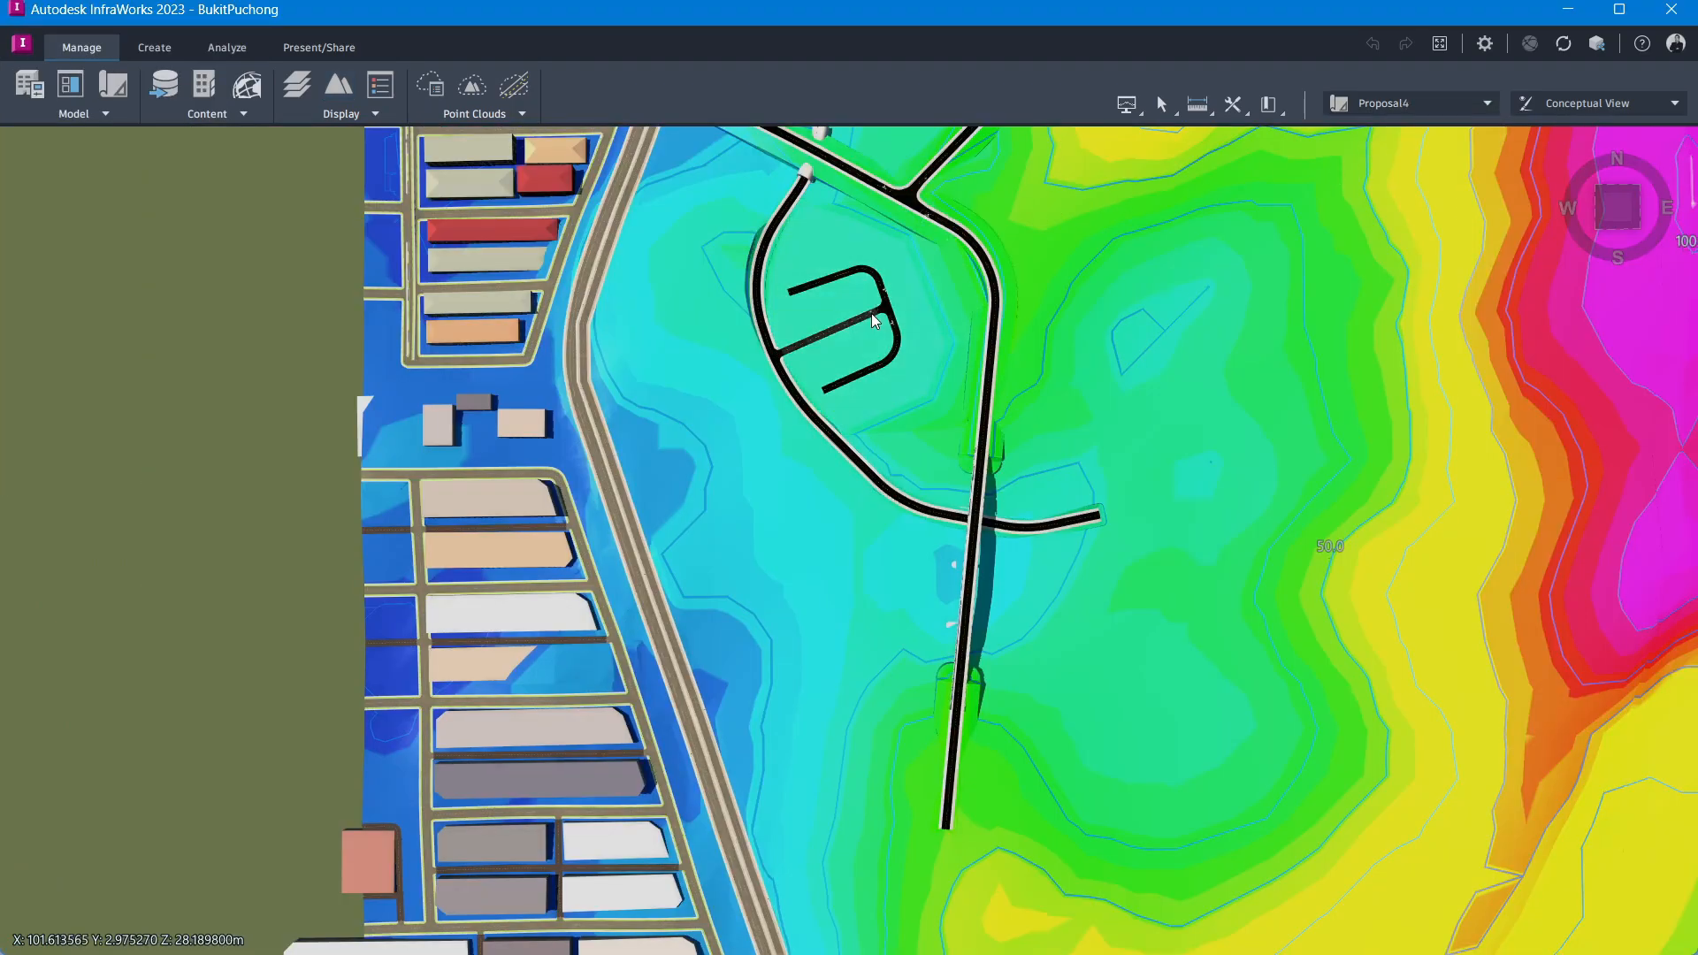
Step: Zoom and orbit around the Proposal4 parking road layout to inspect it against the terrain contours
scroll(872, 313, up, 3)
scroll(872, 313, up, 2)
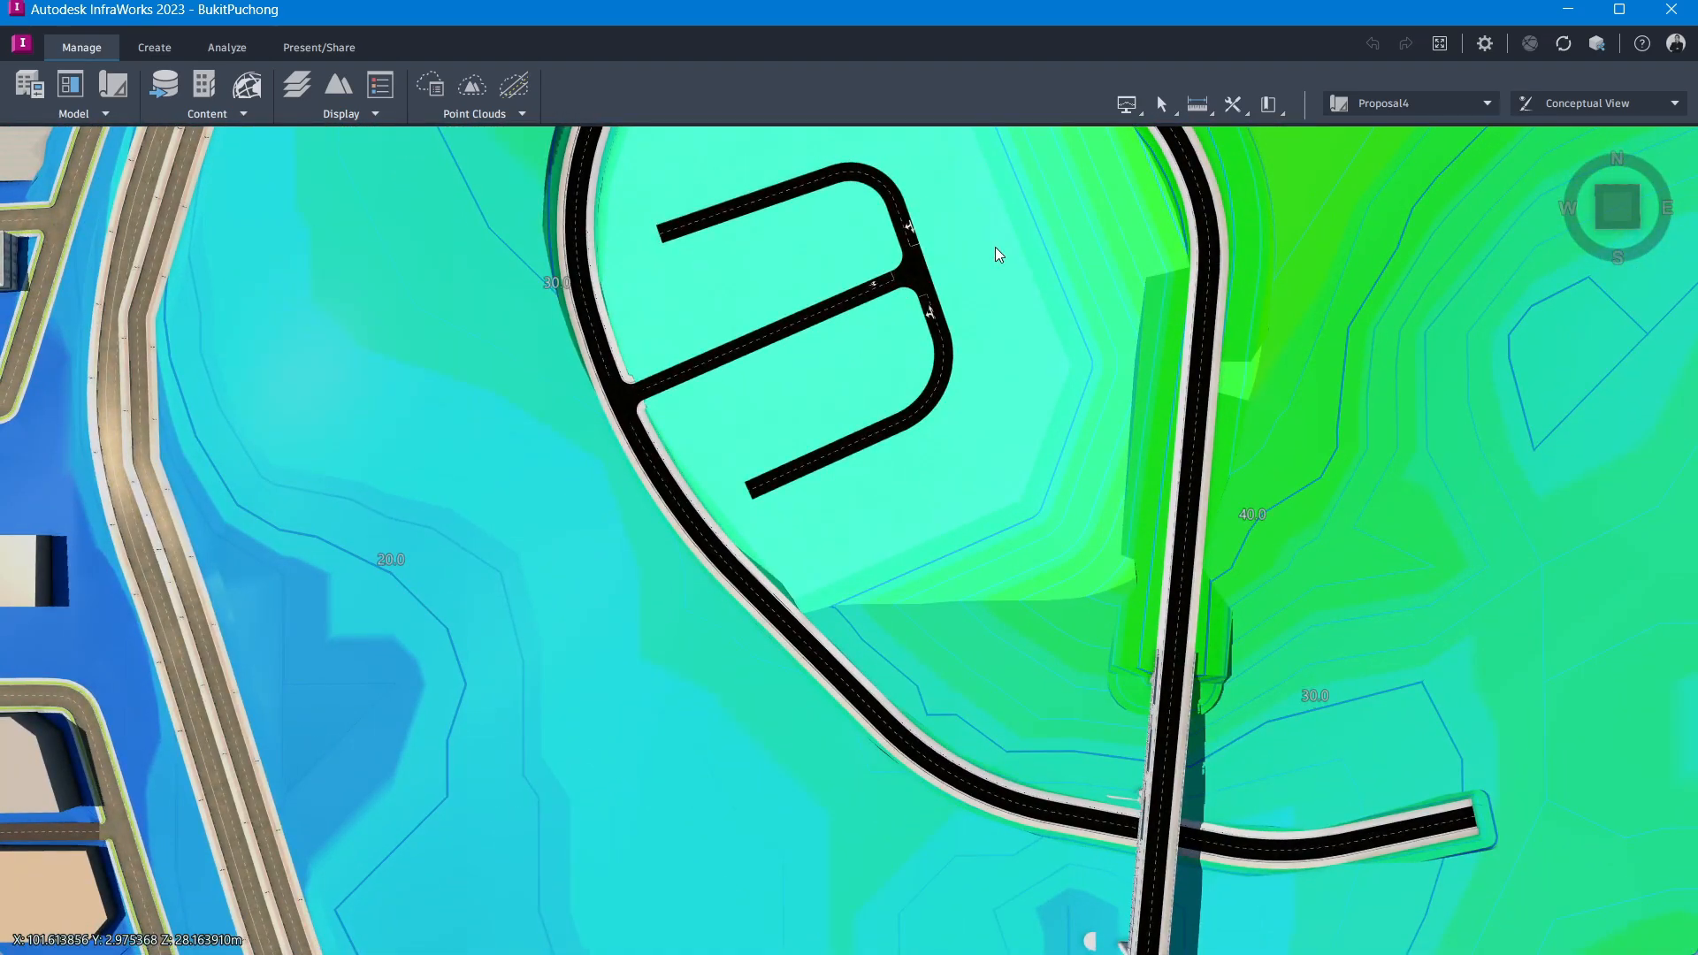
middle_drag(994, 247, 1016, 523)
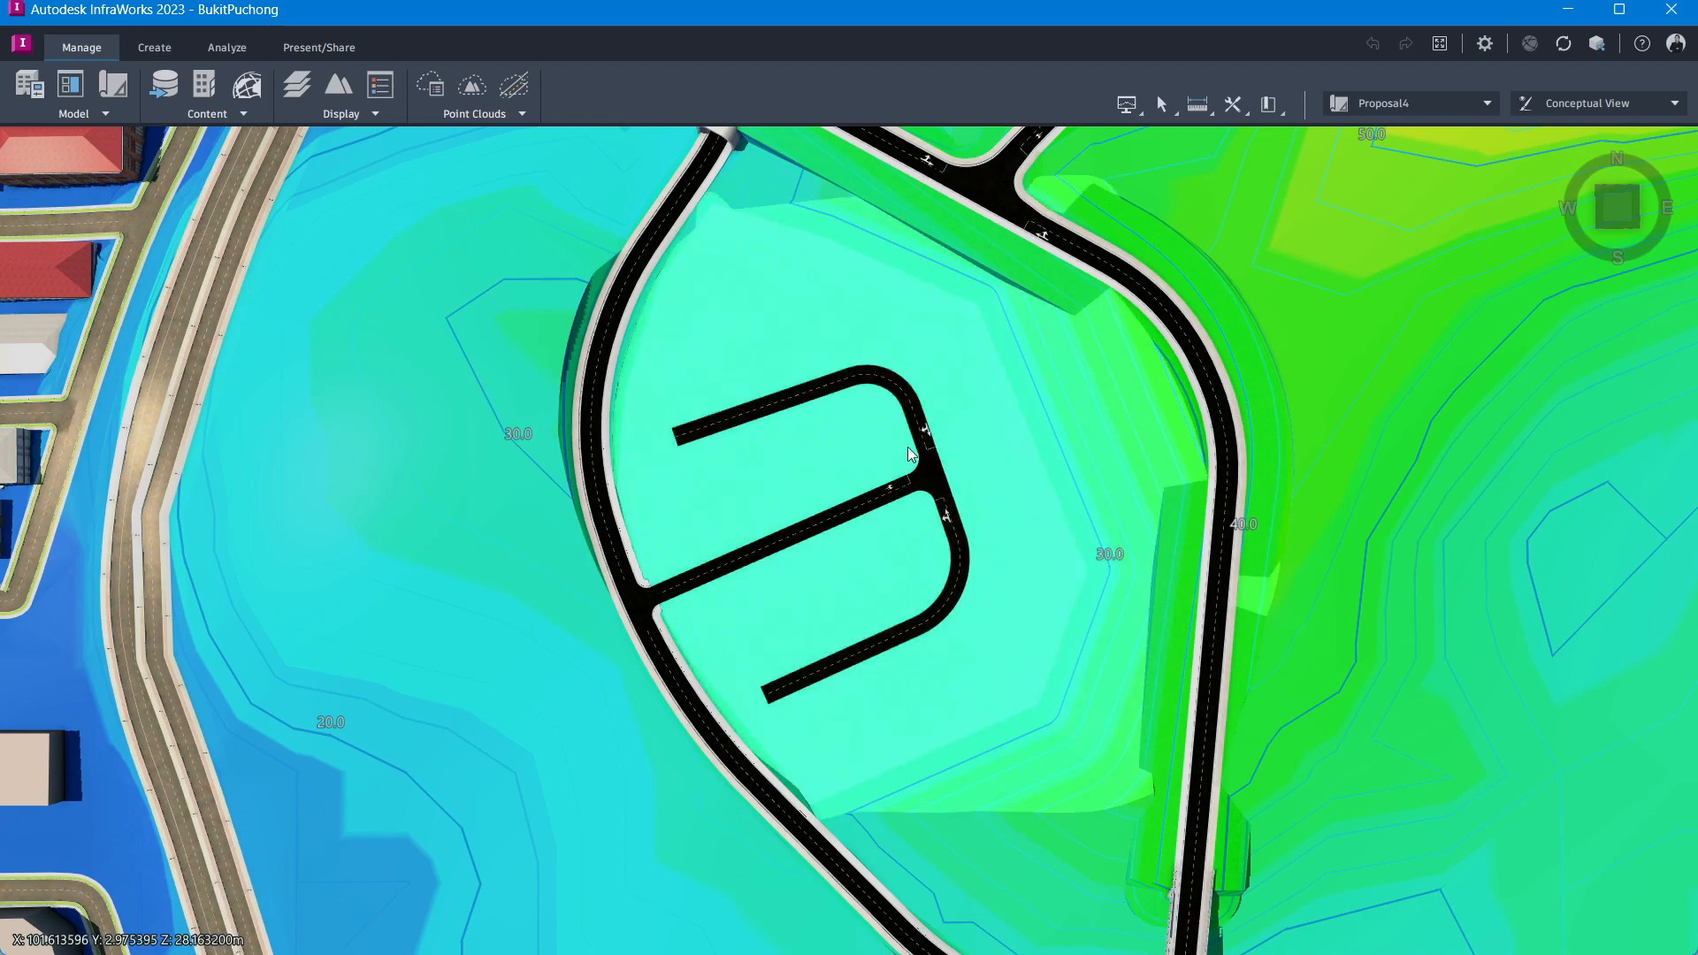
shift+middle_drag(865, 522, 736, 550)
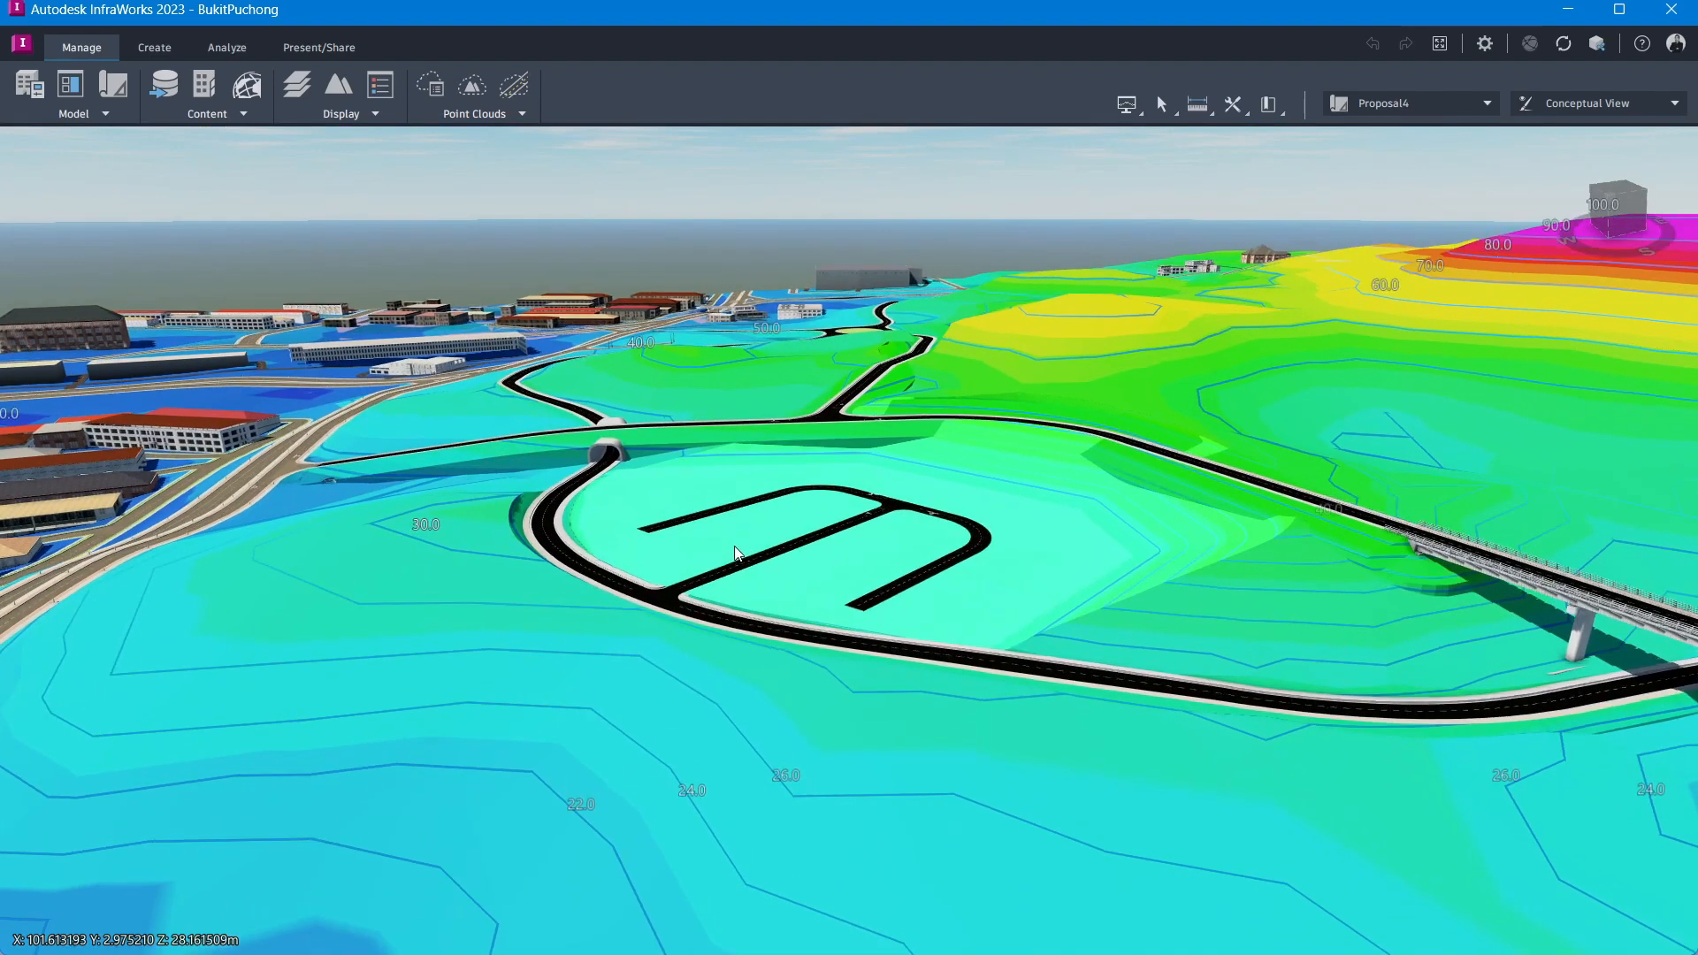
scroll(734, 546, up, 3)
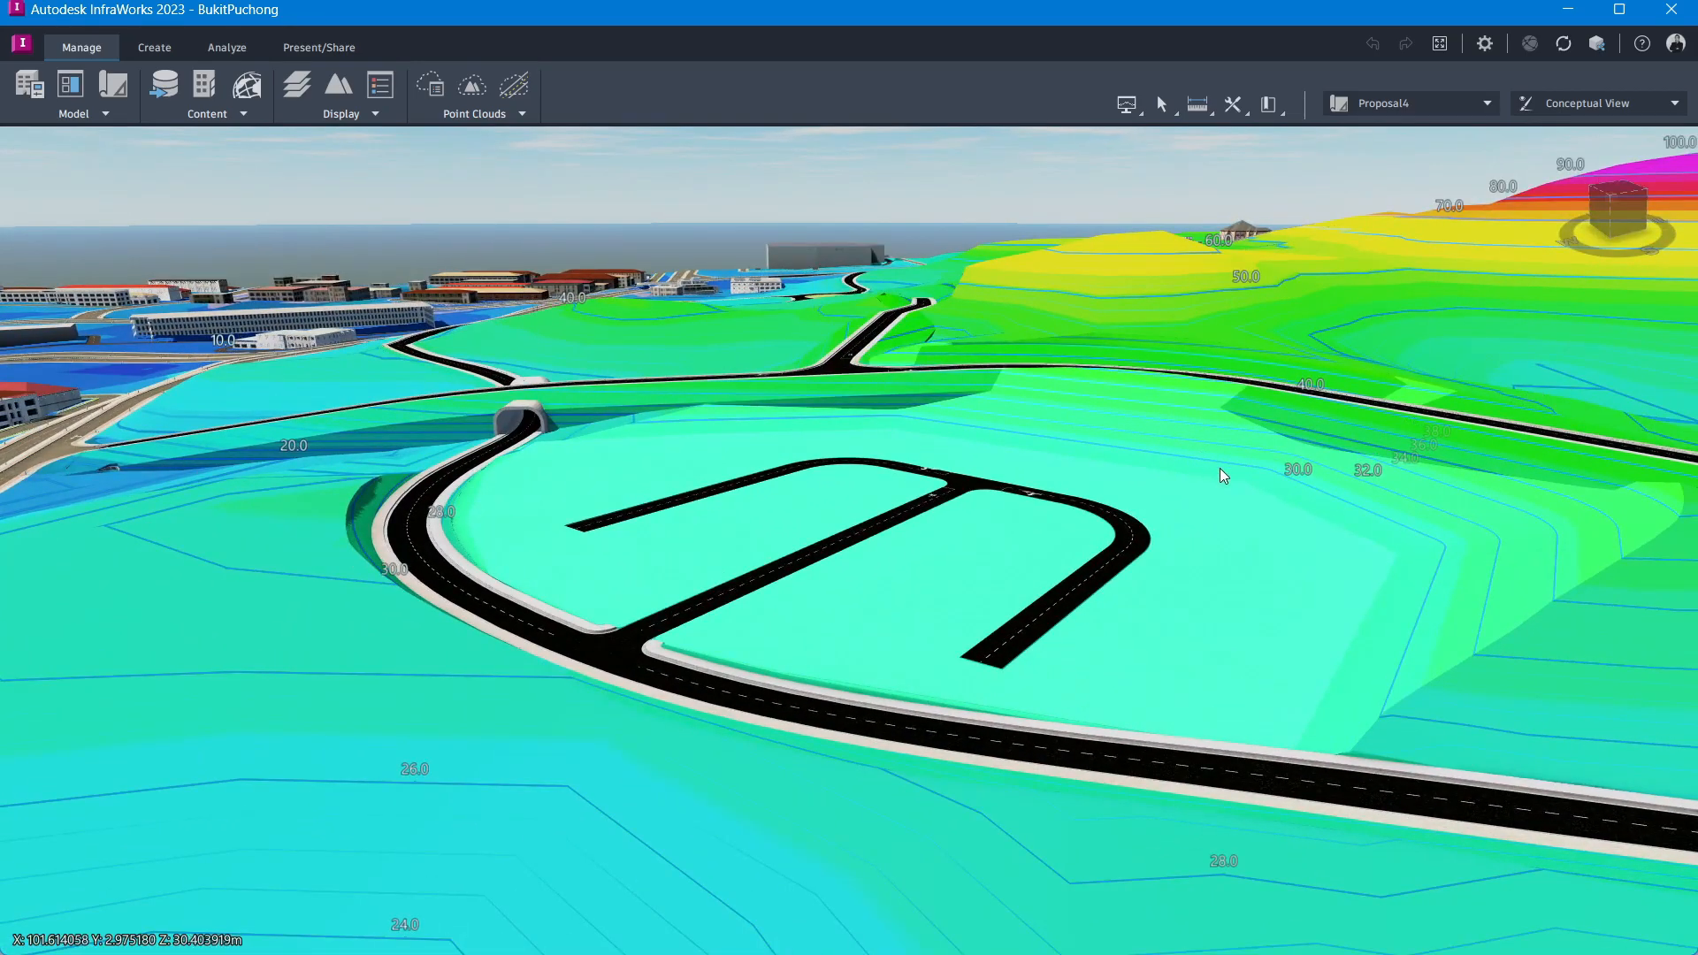
scroll(1233, 468, up, 5)
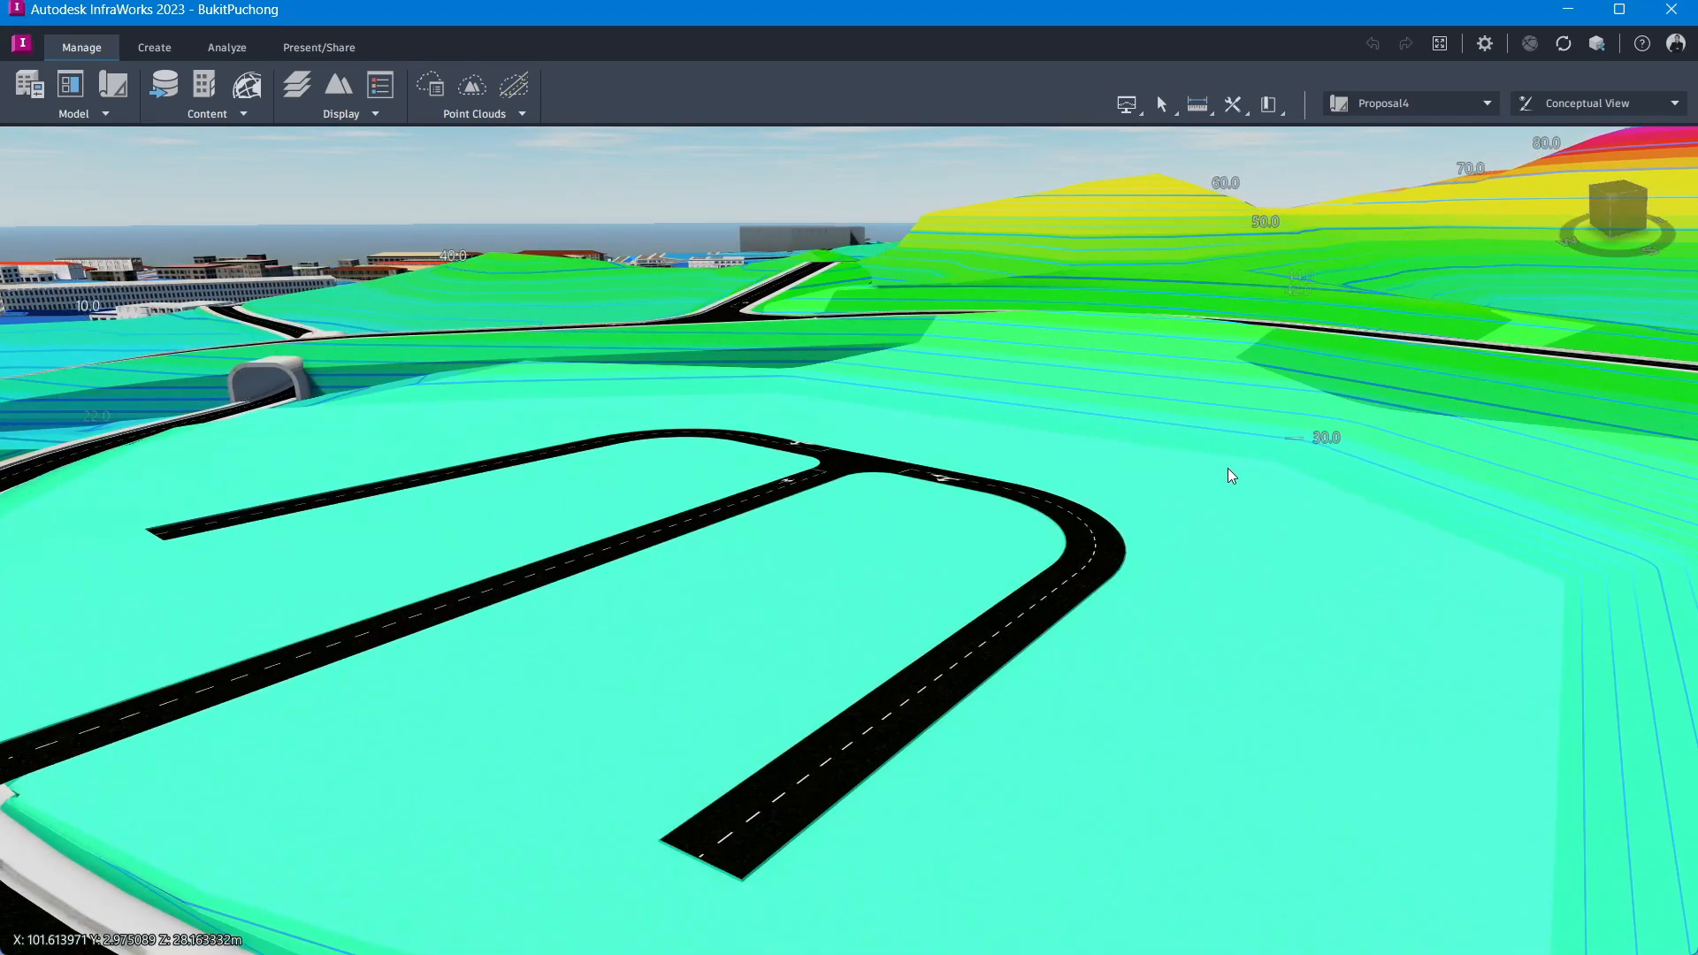
middle_drag(1174, 581, 1107, 707)
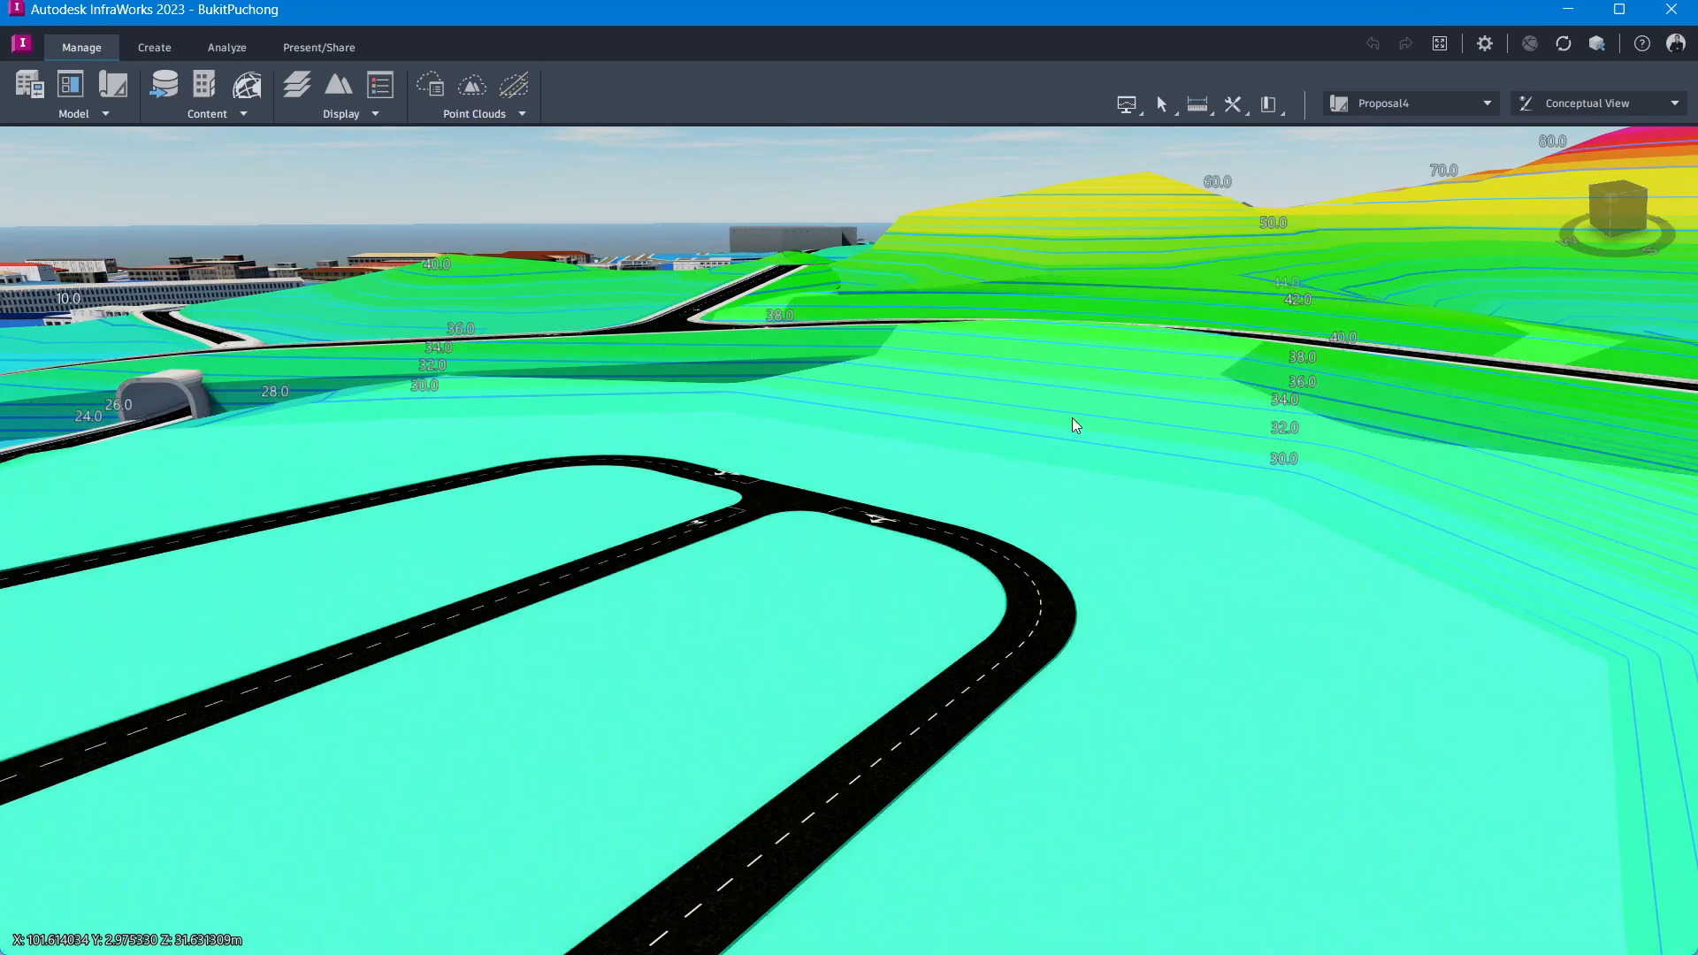
drag(1071, 417, 1153, 549)
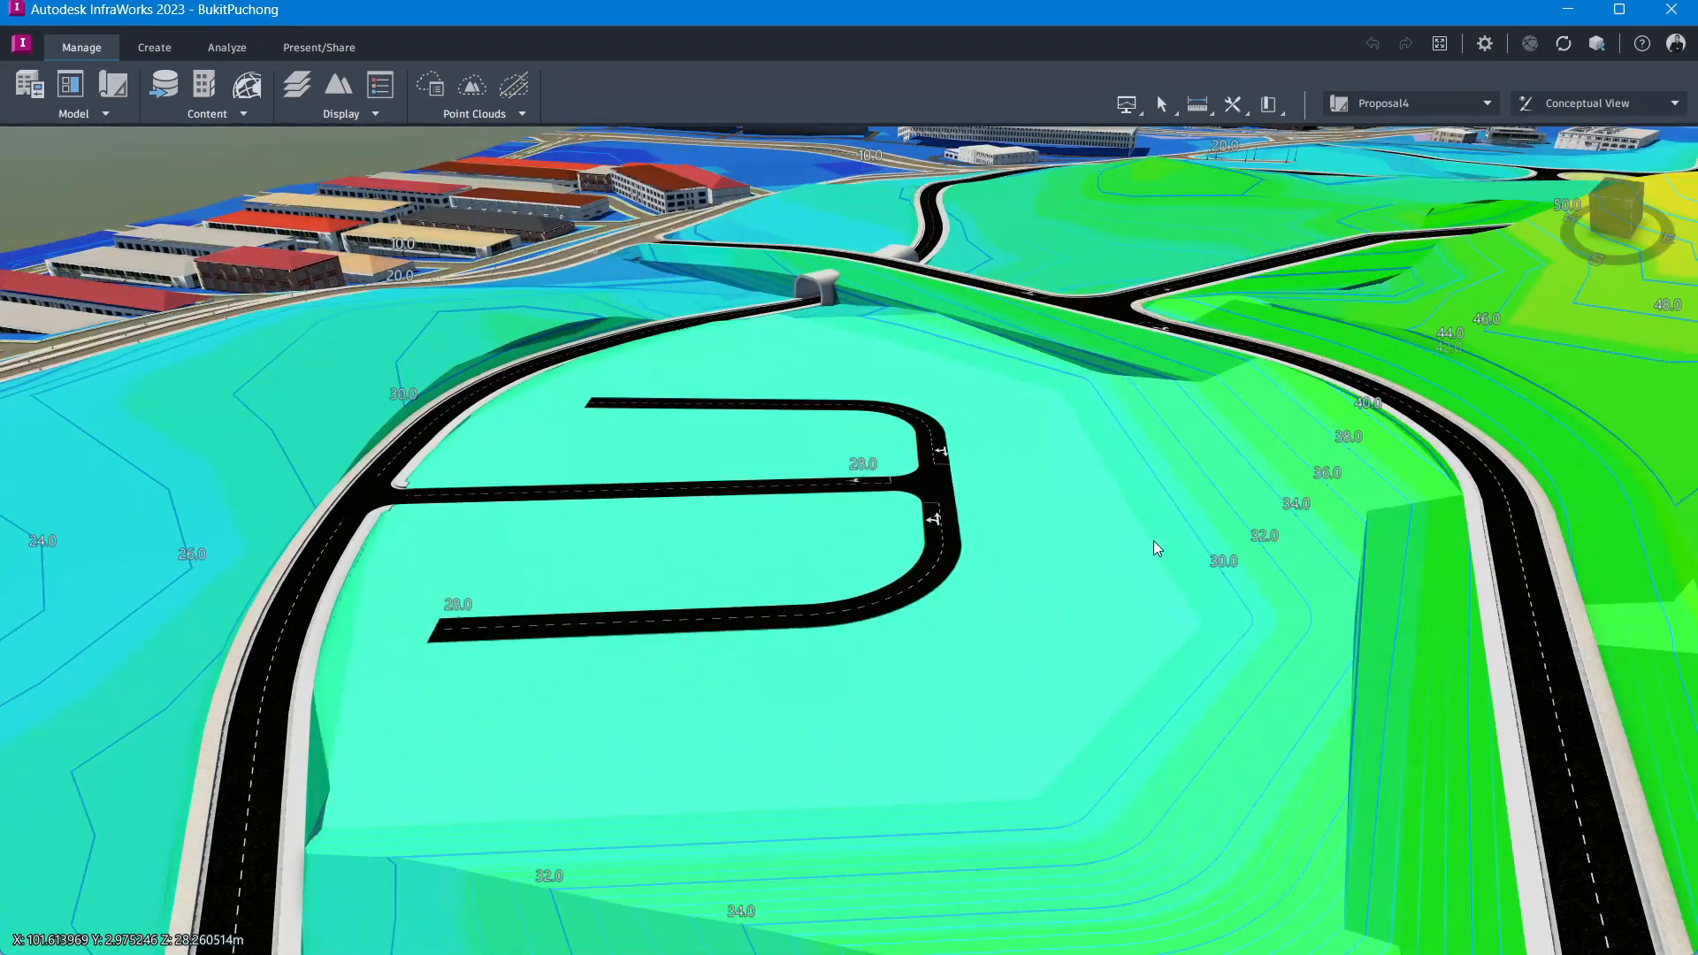
Step: Select the parking loop road and set its fill slope to 1.5:1
click(1227, 441)
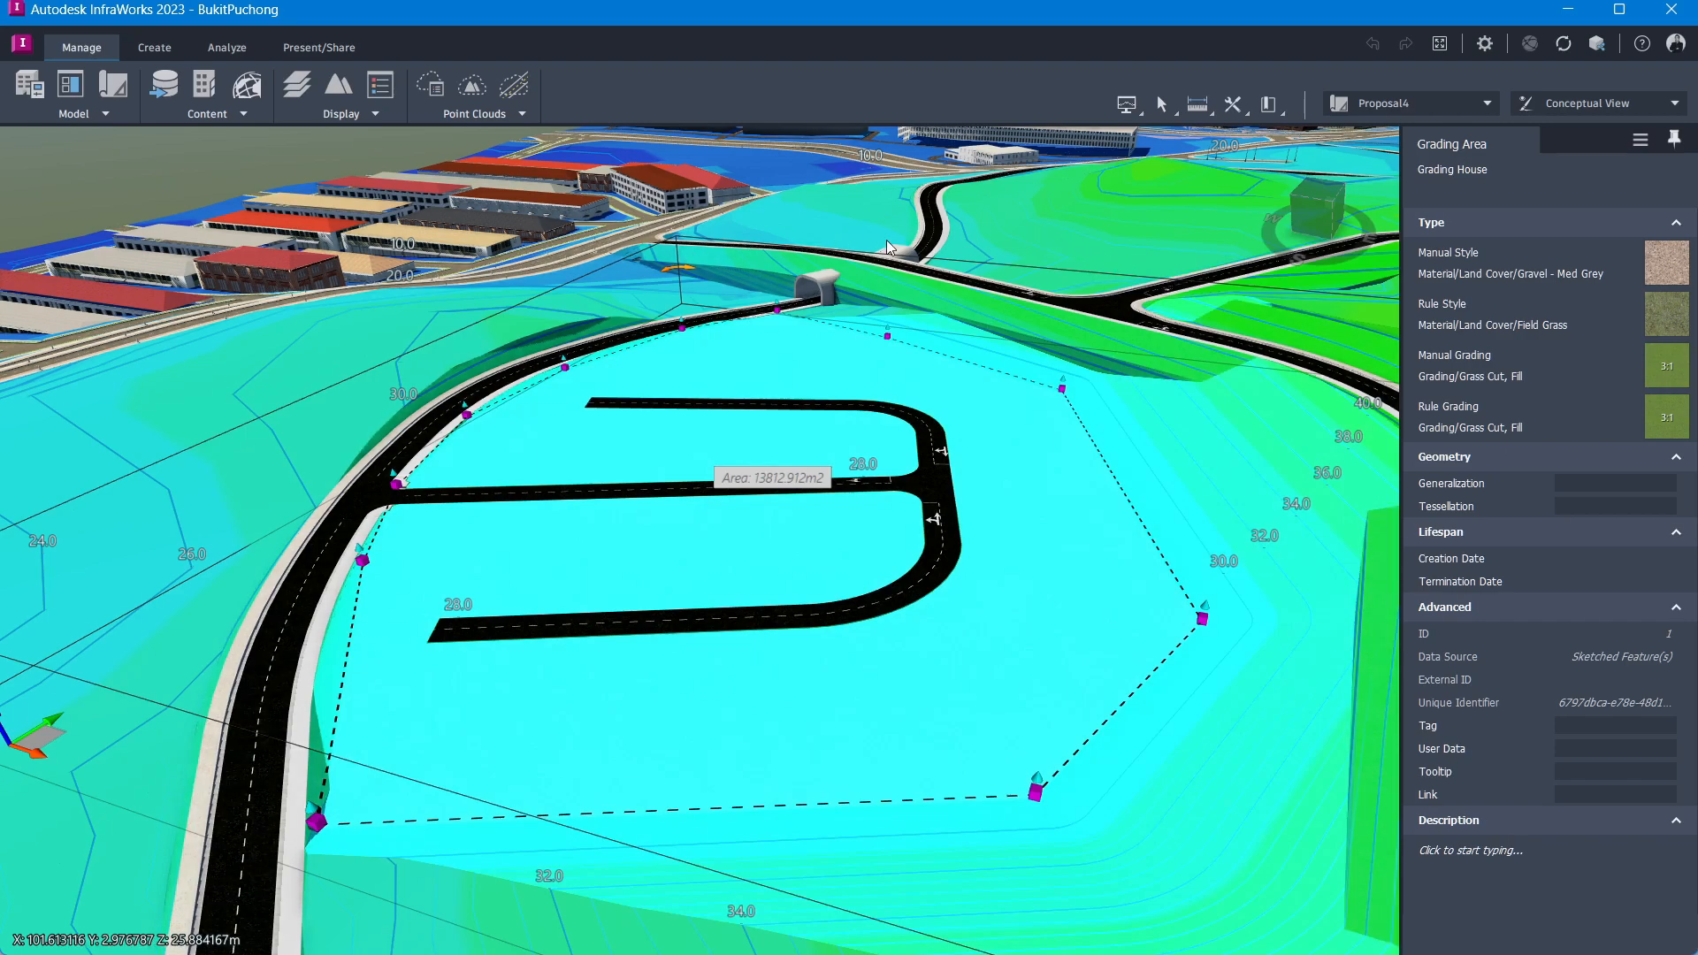
key(Escape)
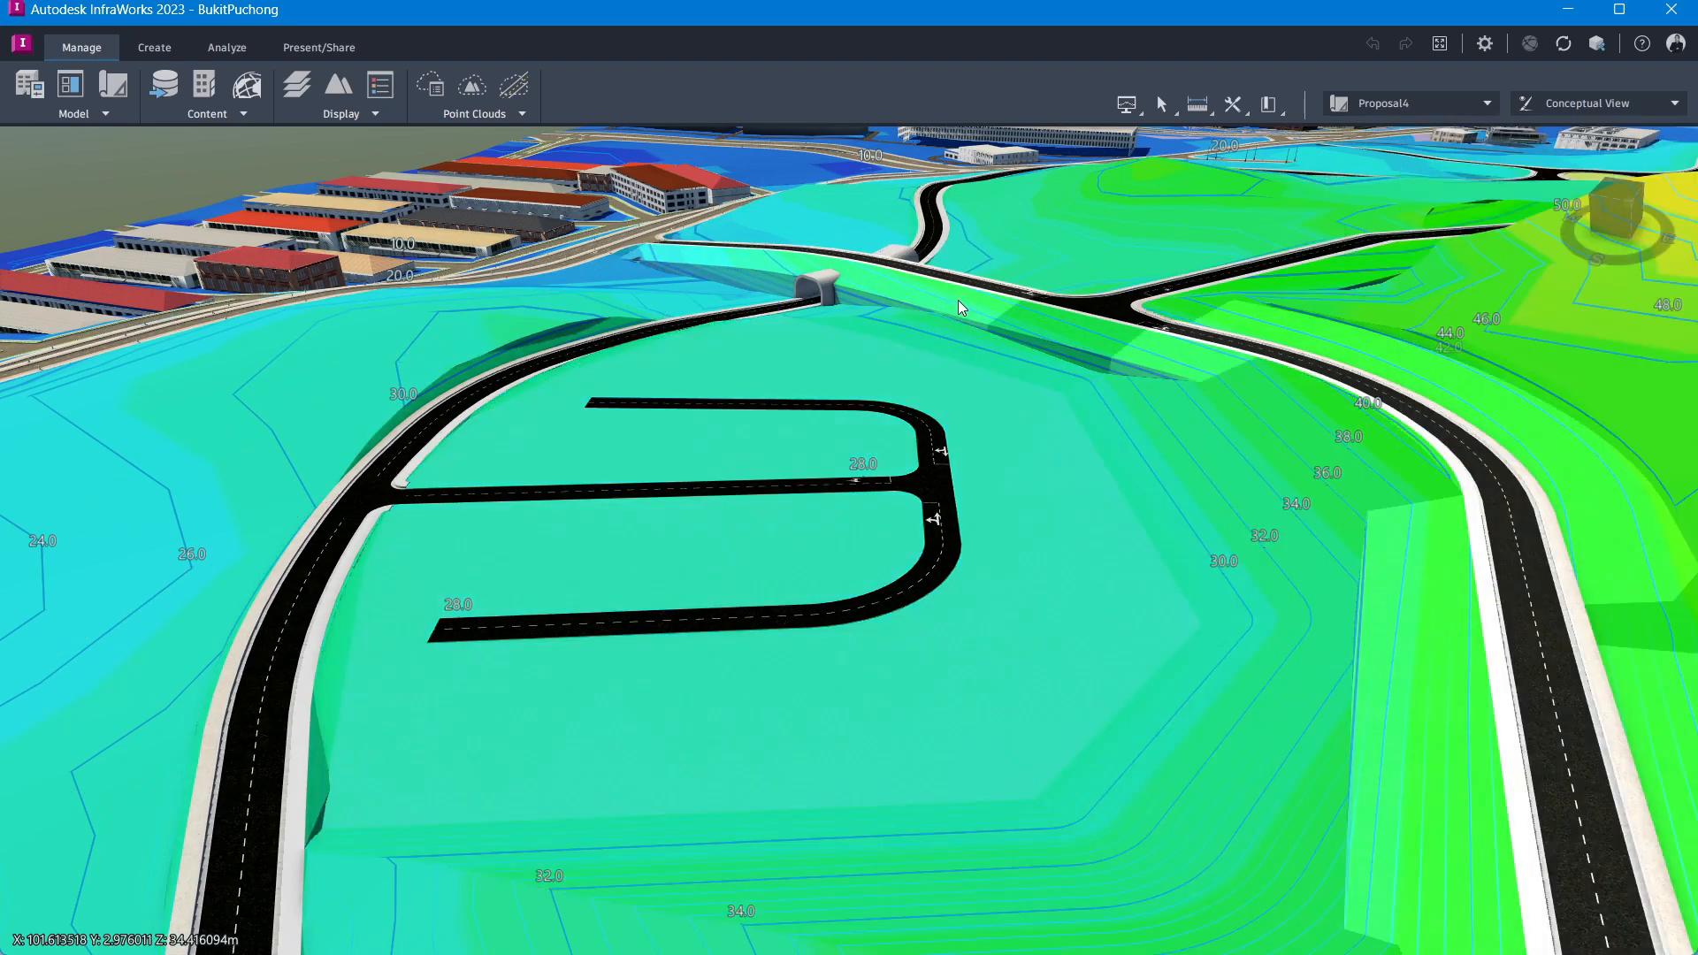
click(958, 300)
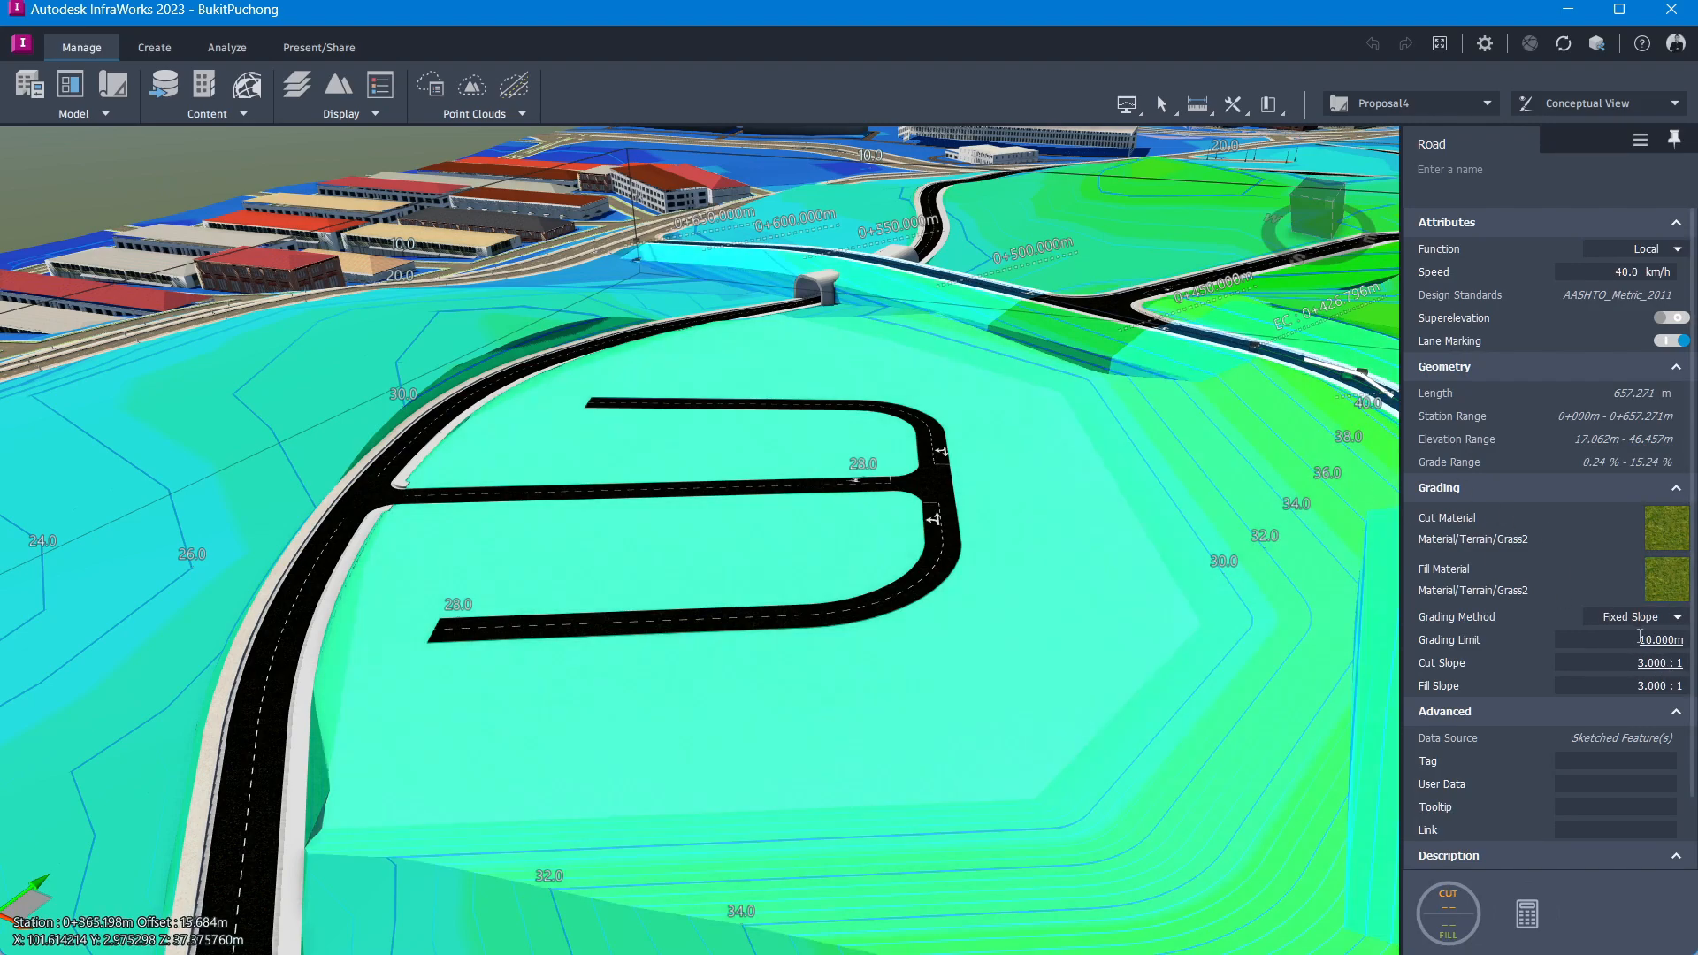
click(1649, 665)
click(1654, 687)
text(1.5)
key(Return)
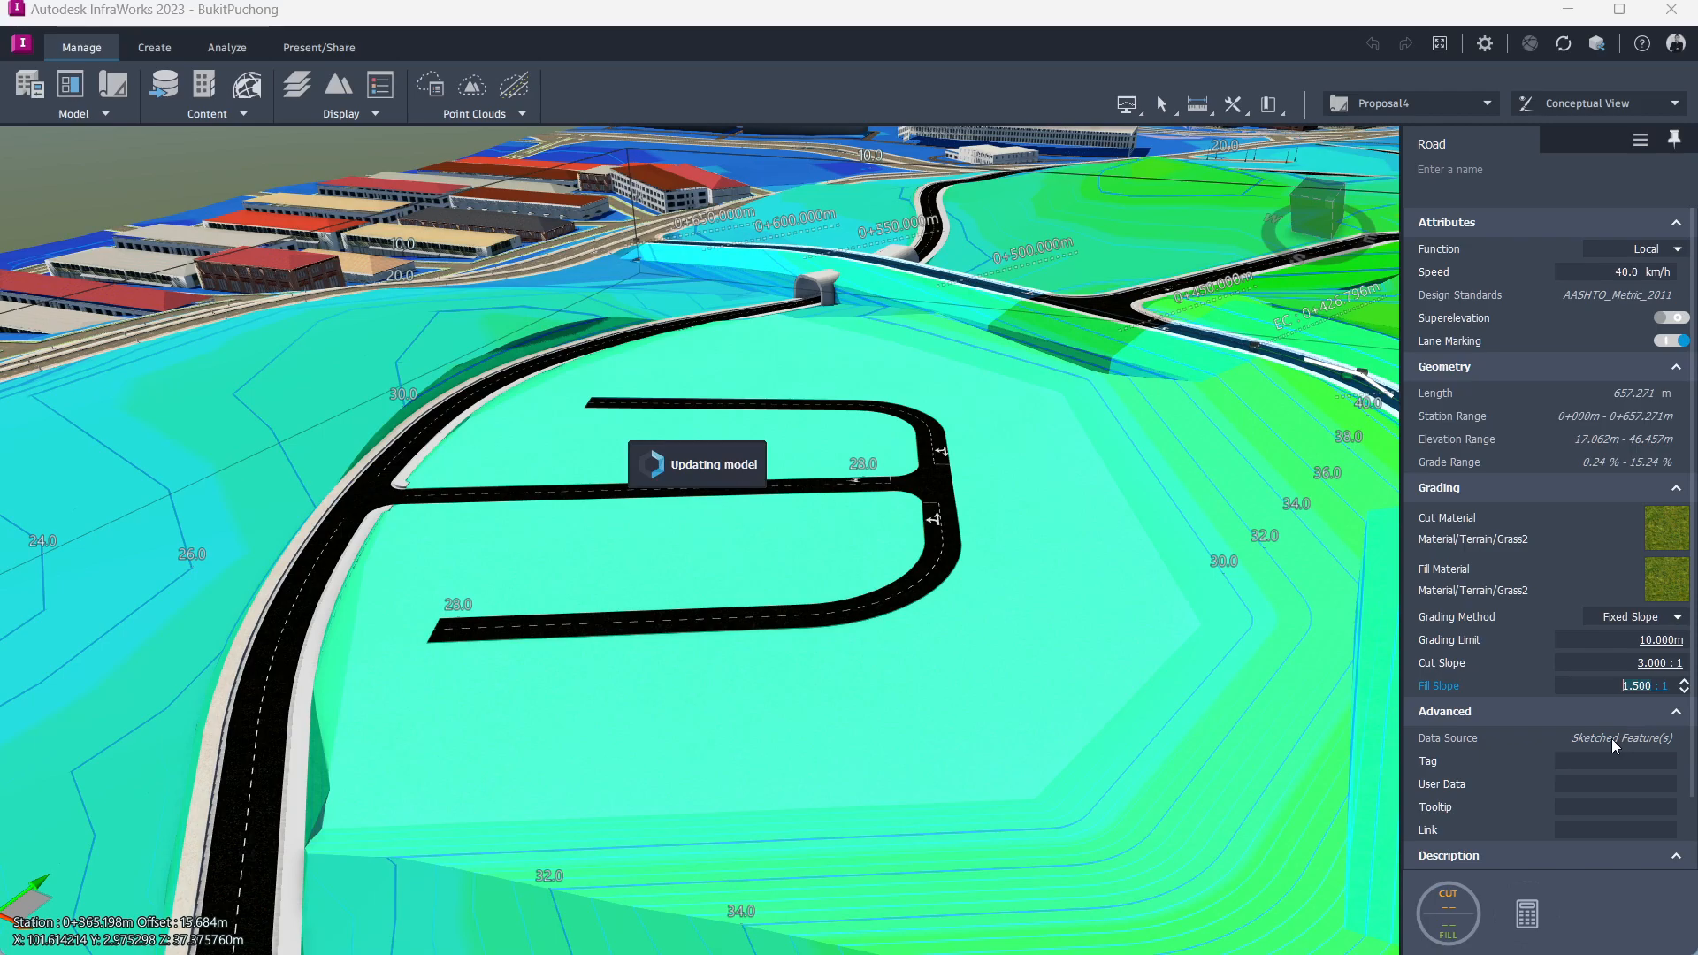
Step: Zoom out and orbit across the model to examine the regraded road against the whole terrain elevation theme
scroll(1089, 377, down, 1)
scroll(1136, 442, down, 2)
middle_drag(1149, 448, 941, 333)
drag(941, 333, 809, 460)
scroll(809, 454, down, 3)
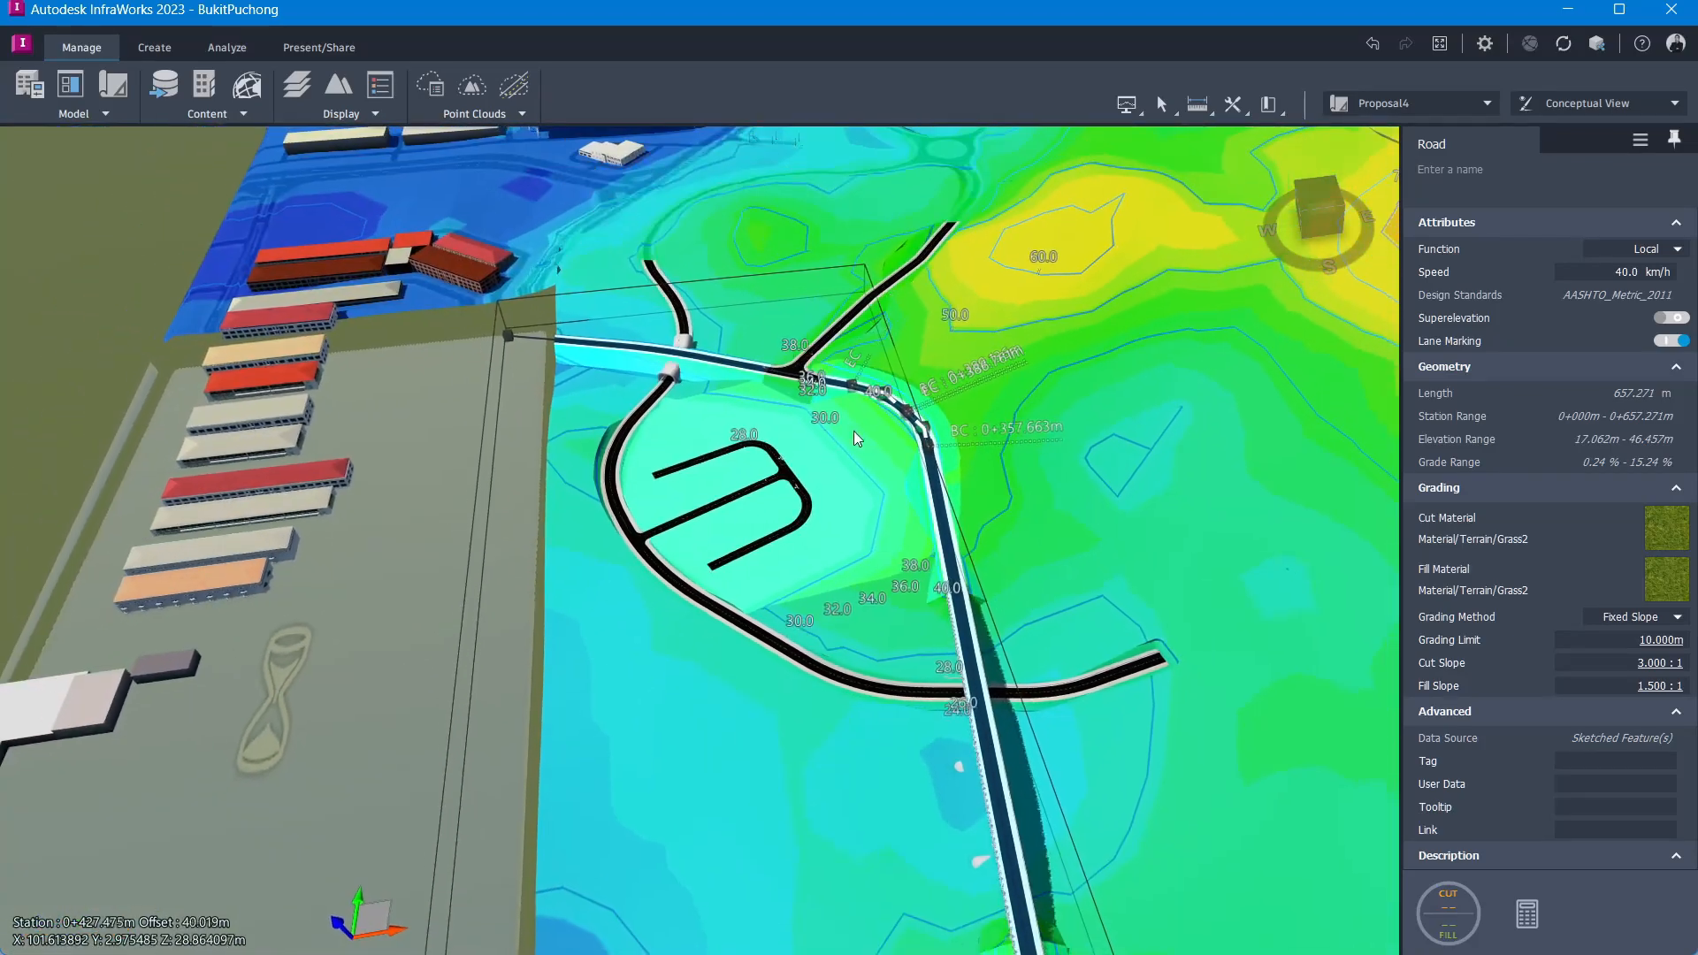
double_click(1013, 150)
drag(871, 407, 800, 581)
scroll(822, 585, down, 5)
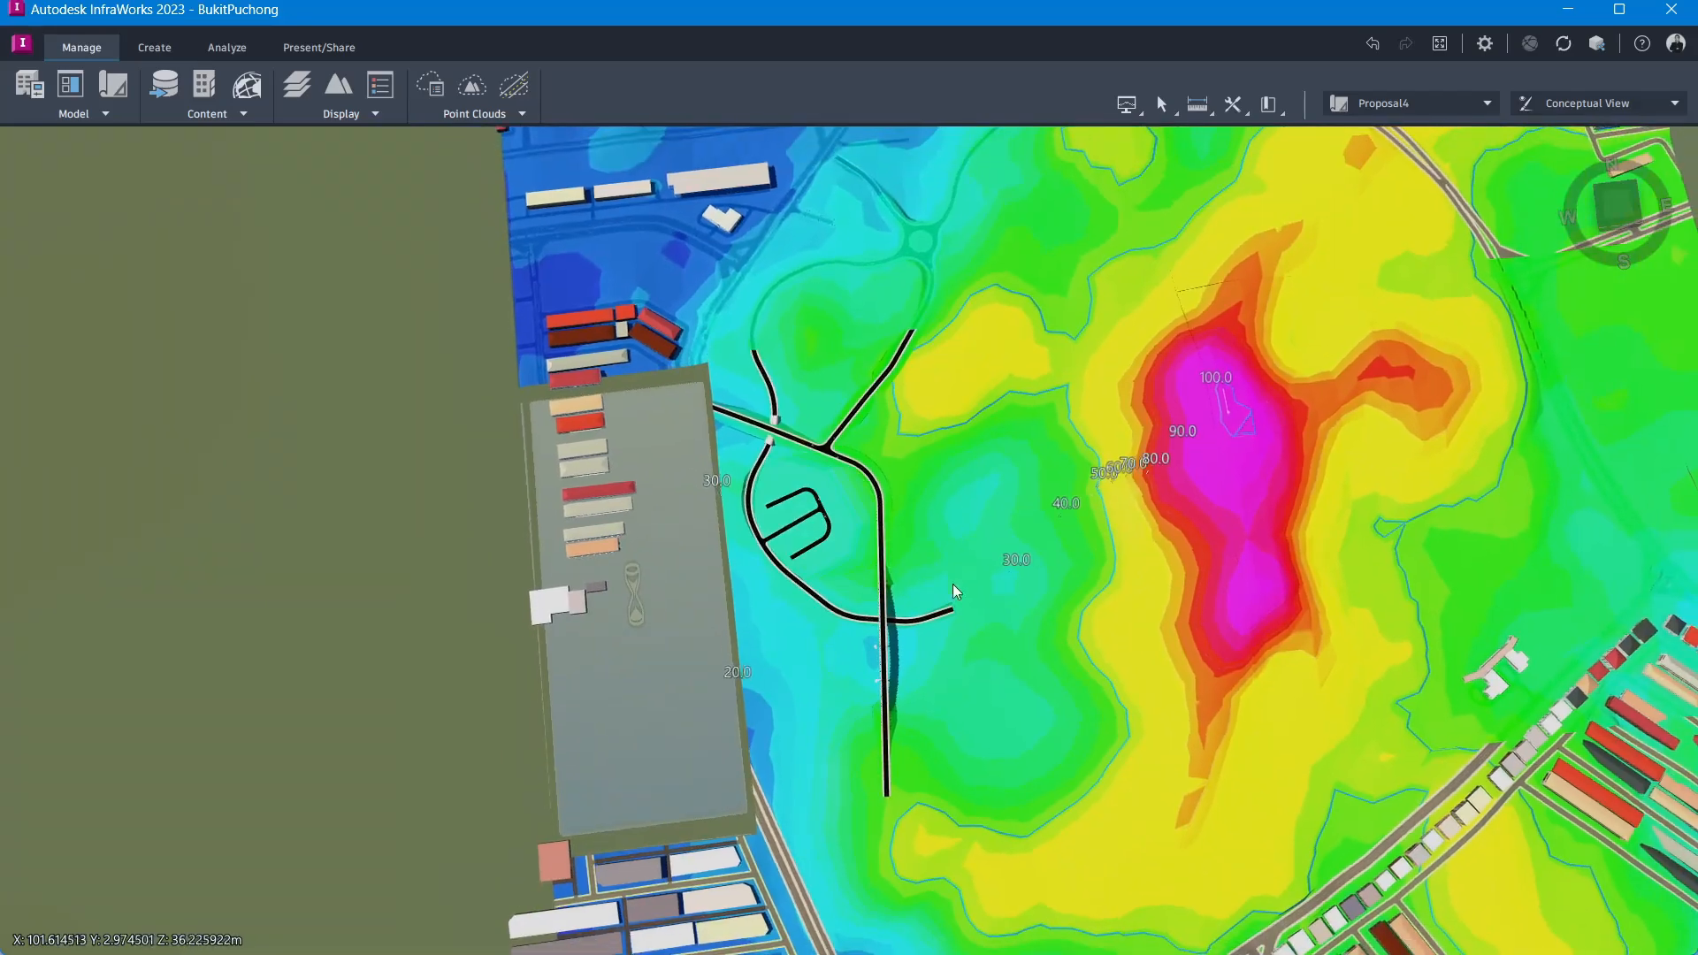
scroll(979, 599, down, 2)
scroll(998, 590, up, 2)
middle_drag(998, 571, 826, 562)
scroll(689, 516, up, 3)
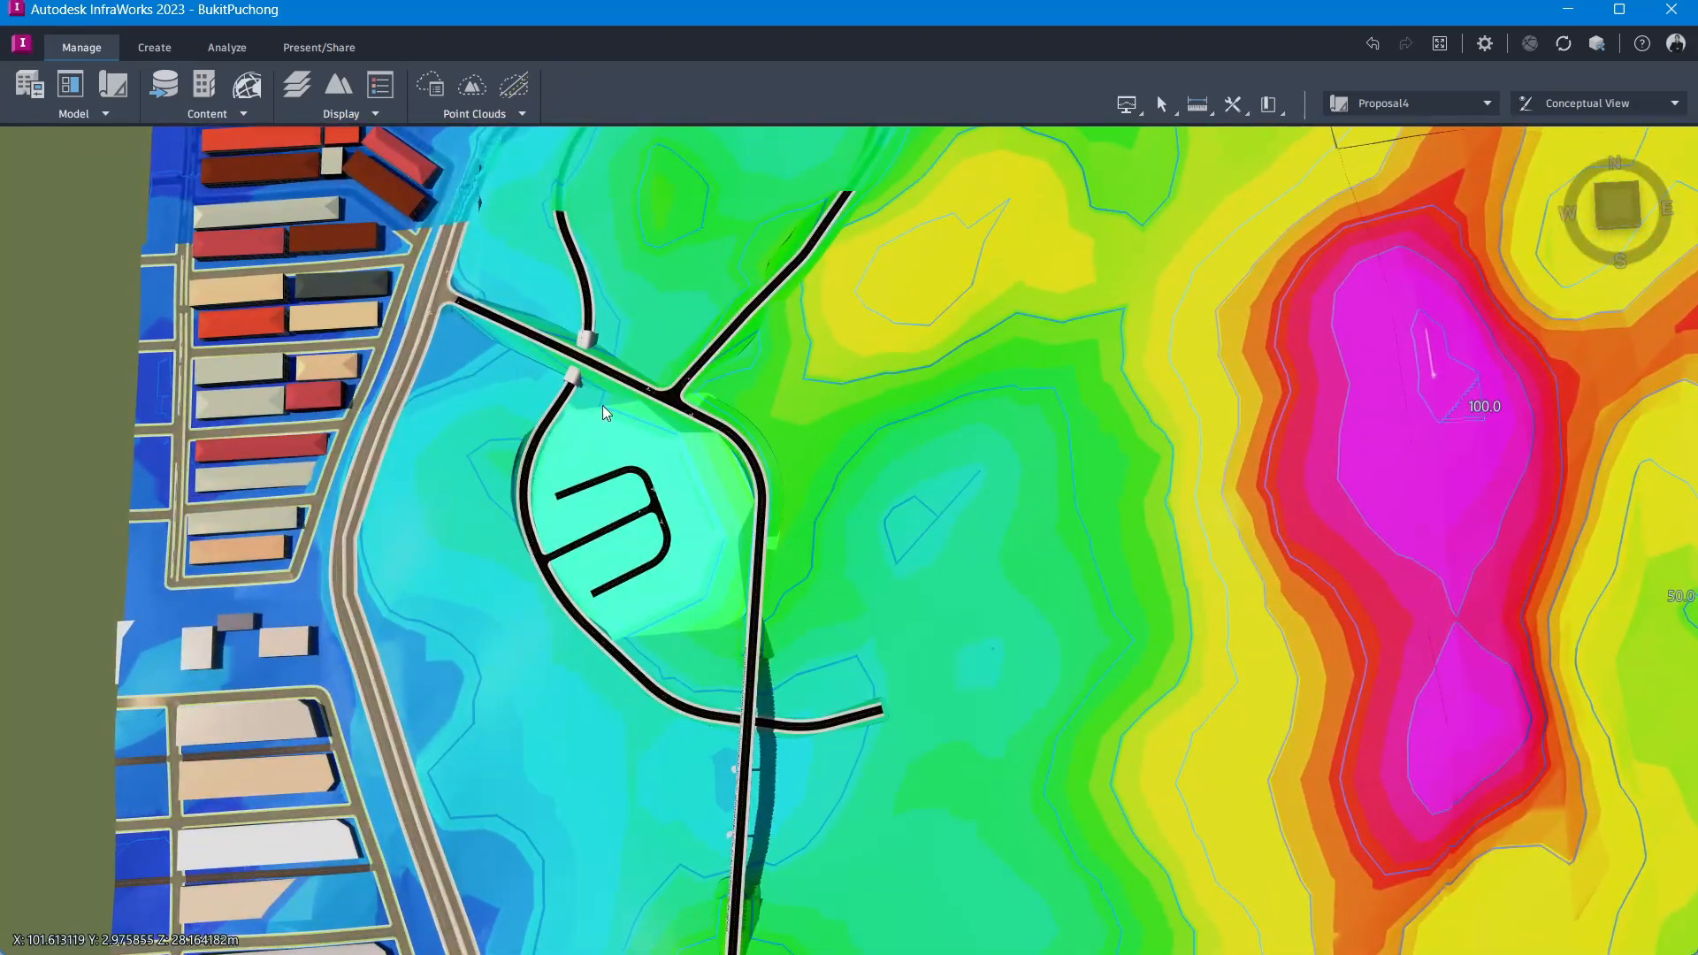
scroll(626, 618, up, 3)
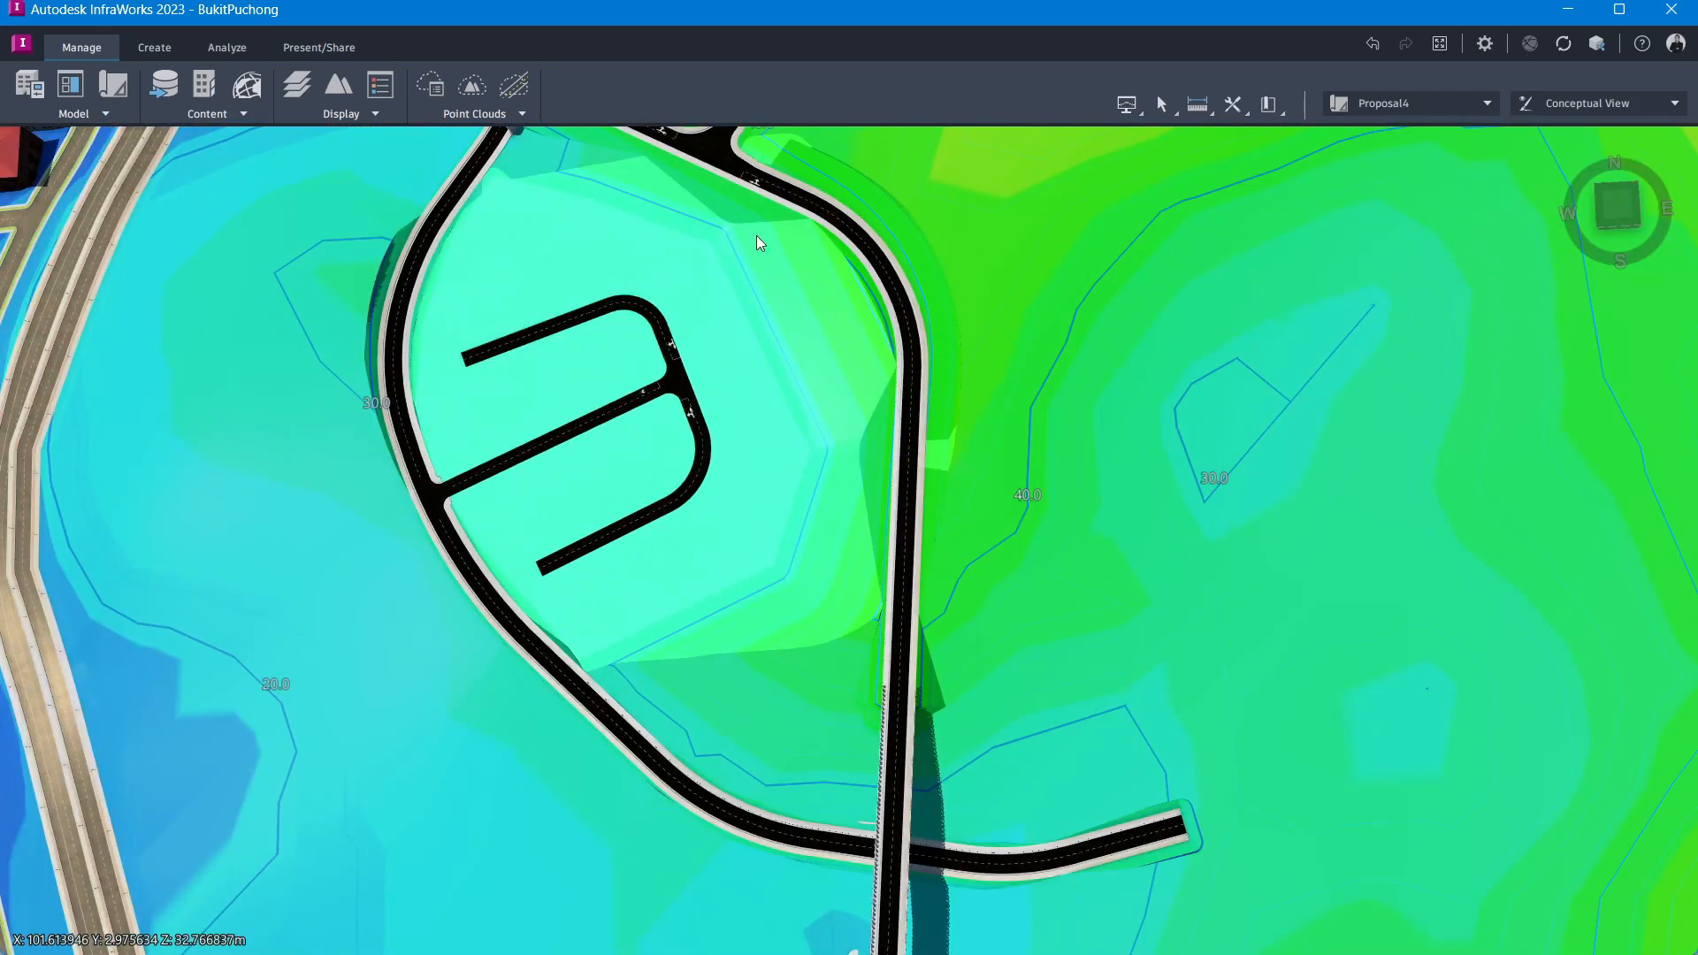
scroll(732, 619, down, 6)
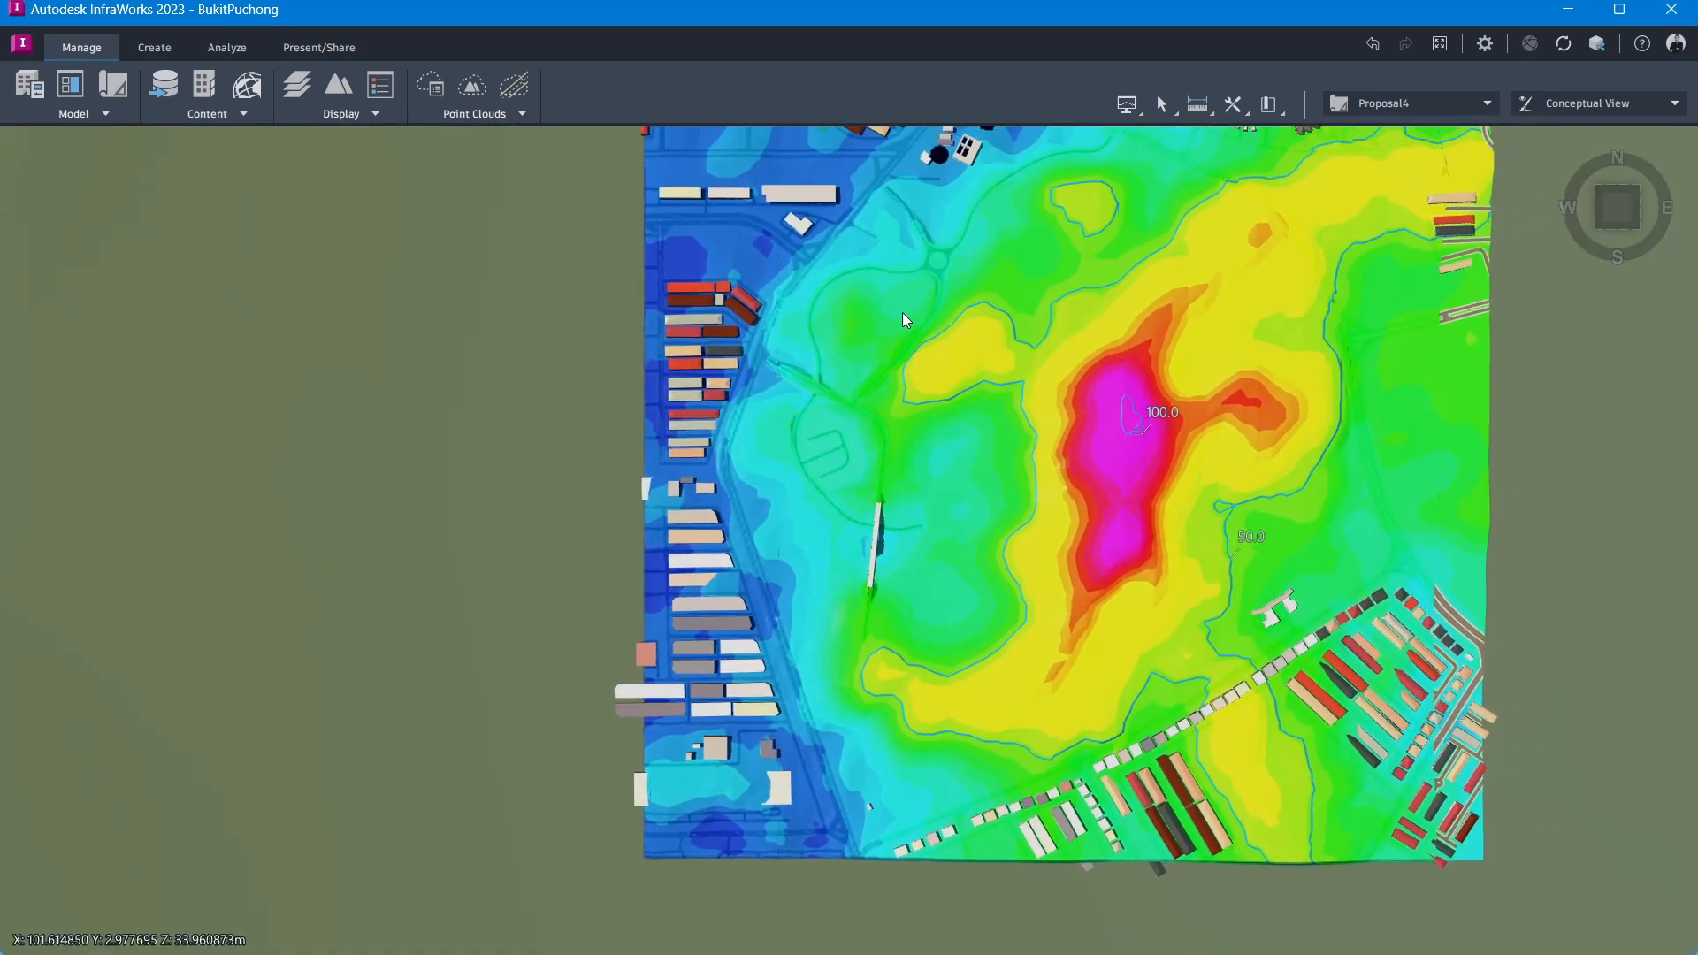
drag(902, 312, 688, 387)
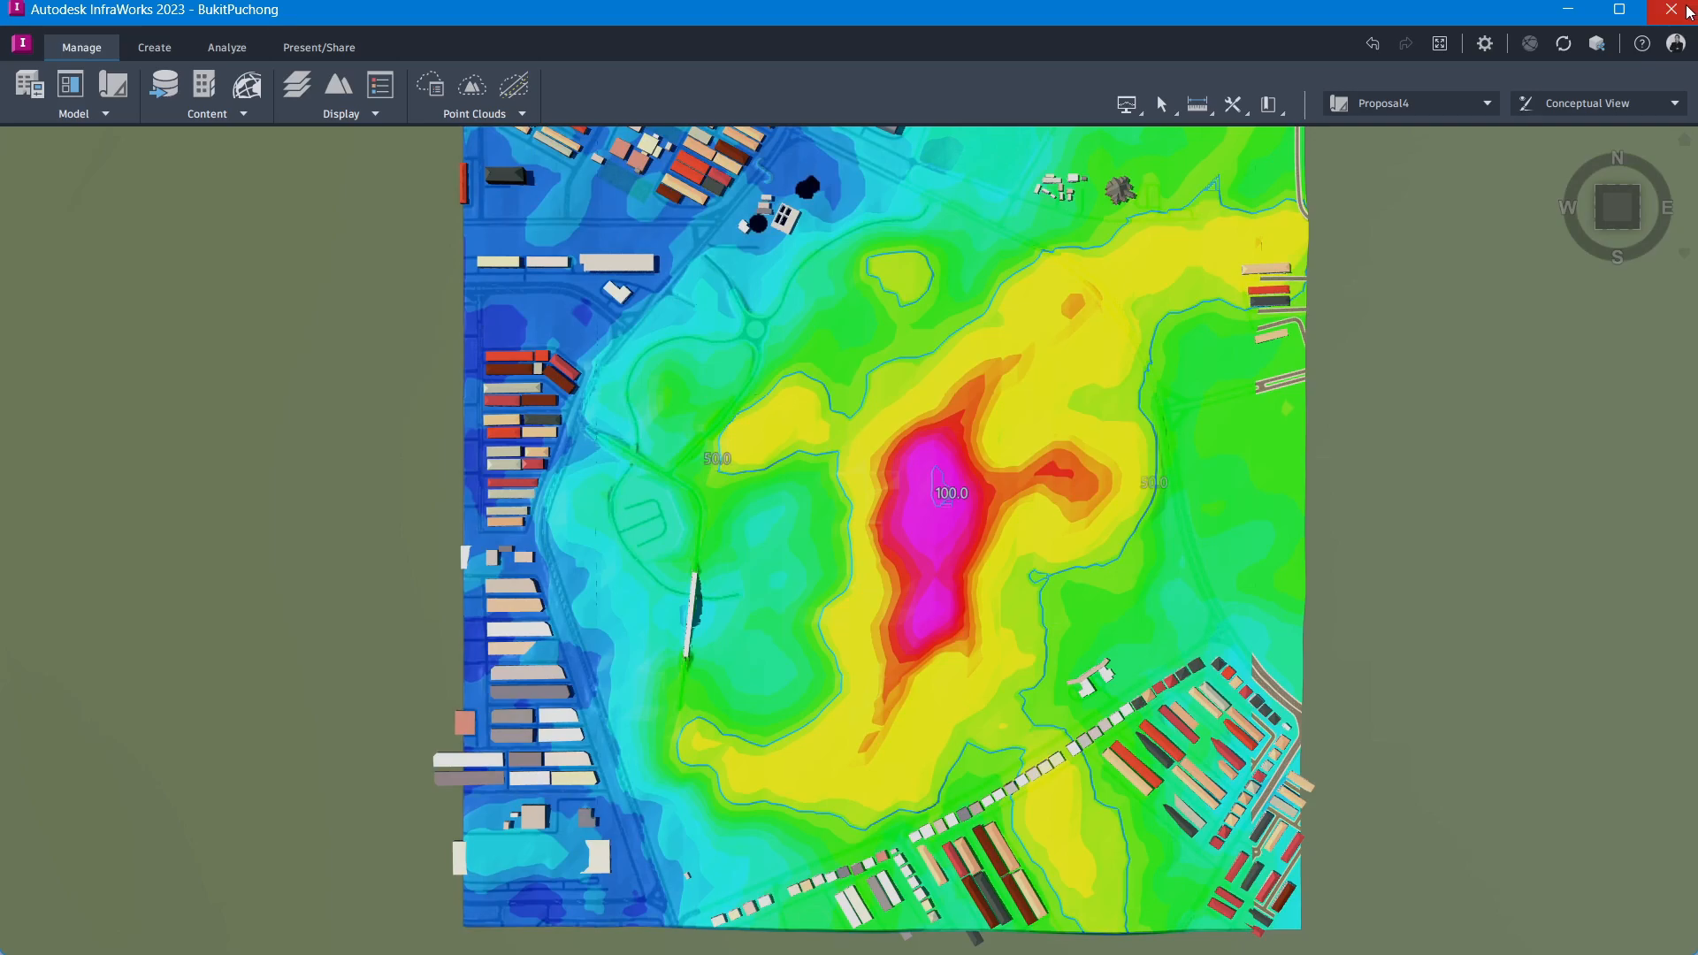
Step: Close InfraWorks, start Civil 3D and begin opening the InfraWorks model into a drawing
click(1671, 11)
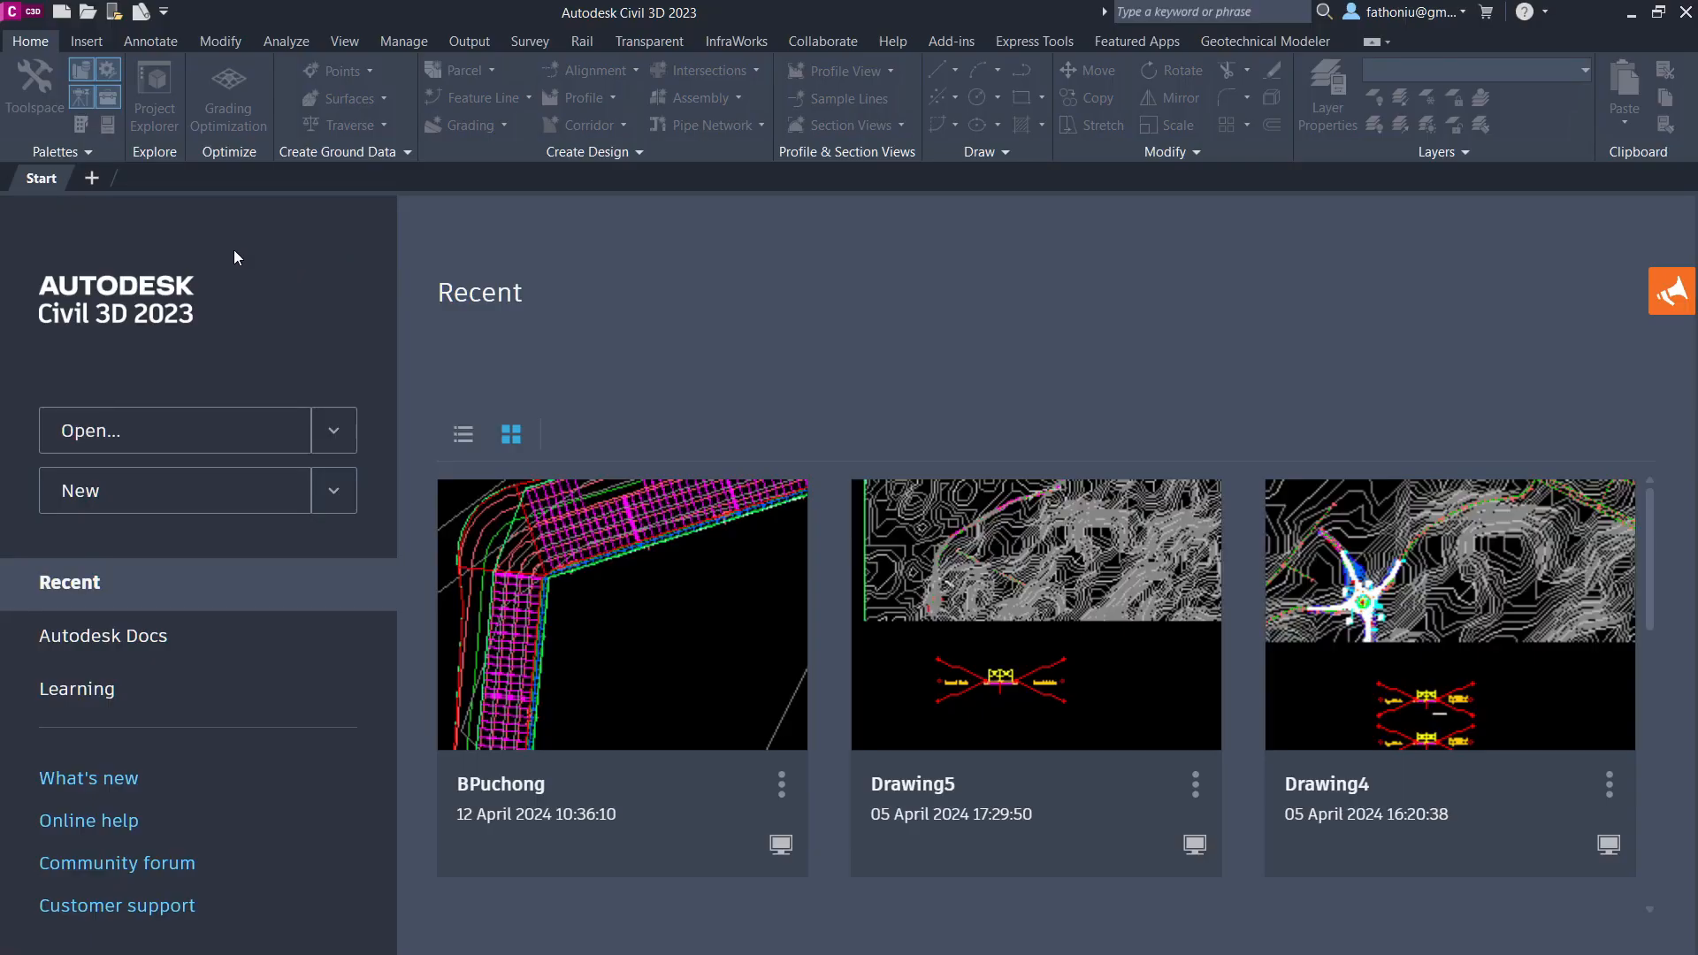
click(93, 178)
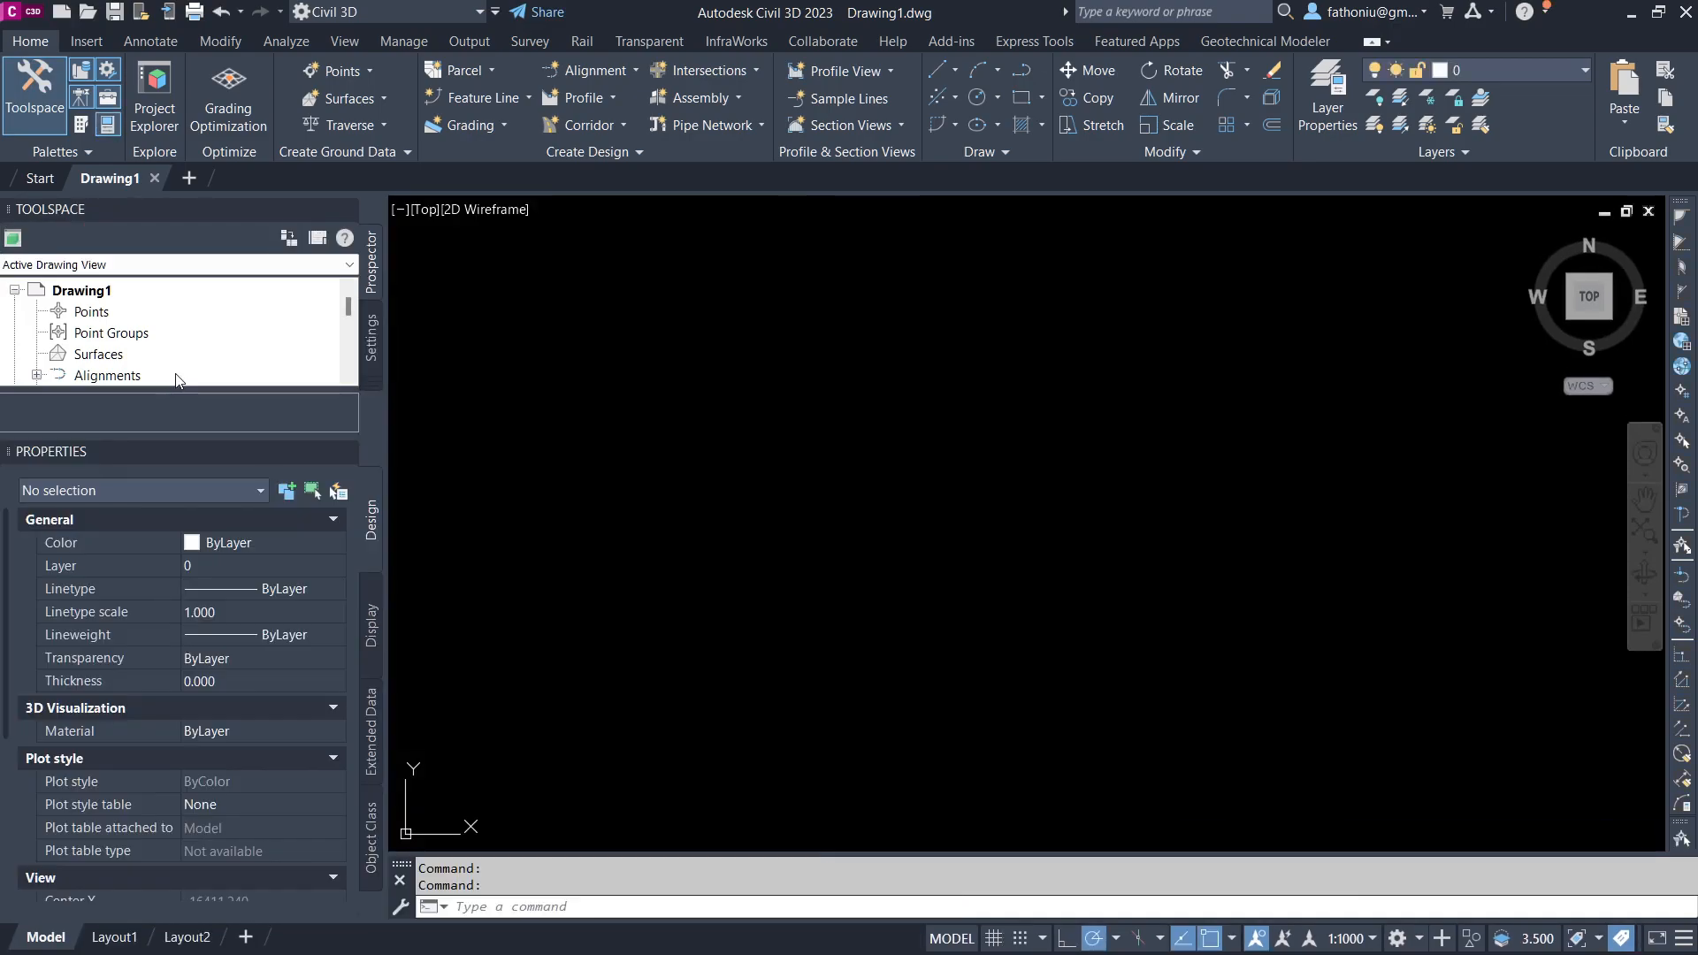
click(269, 84)
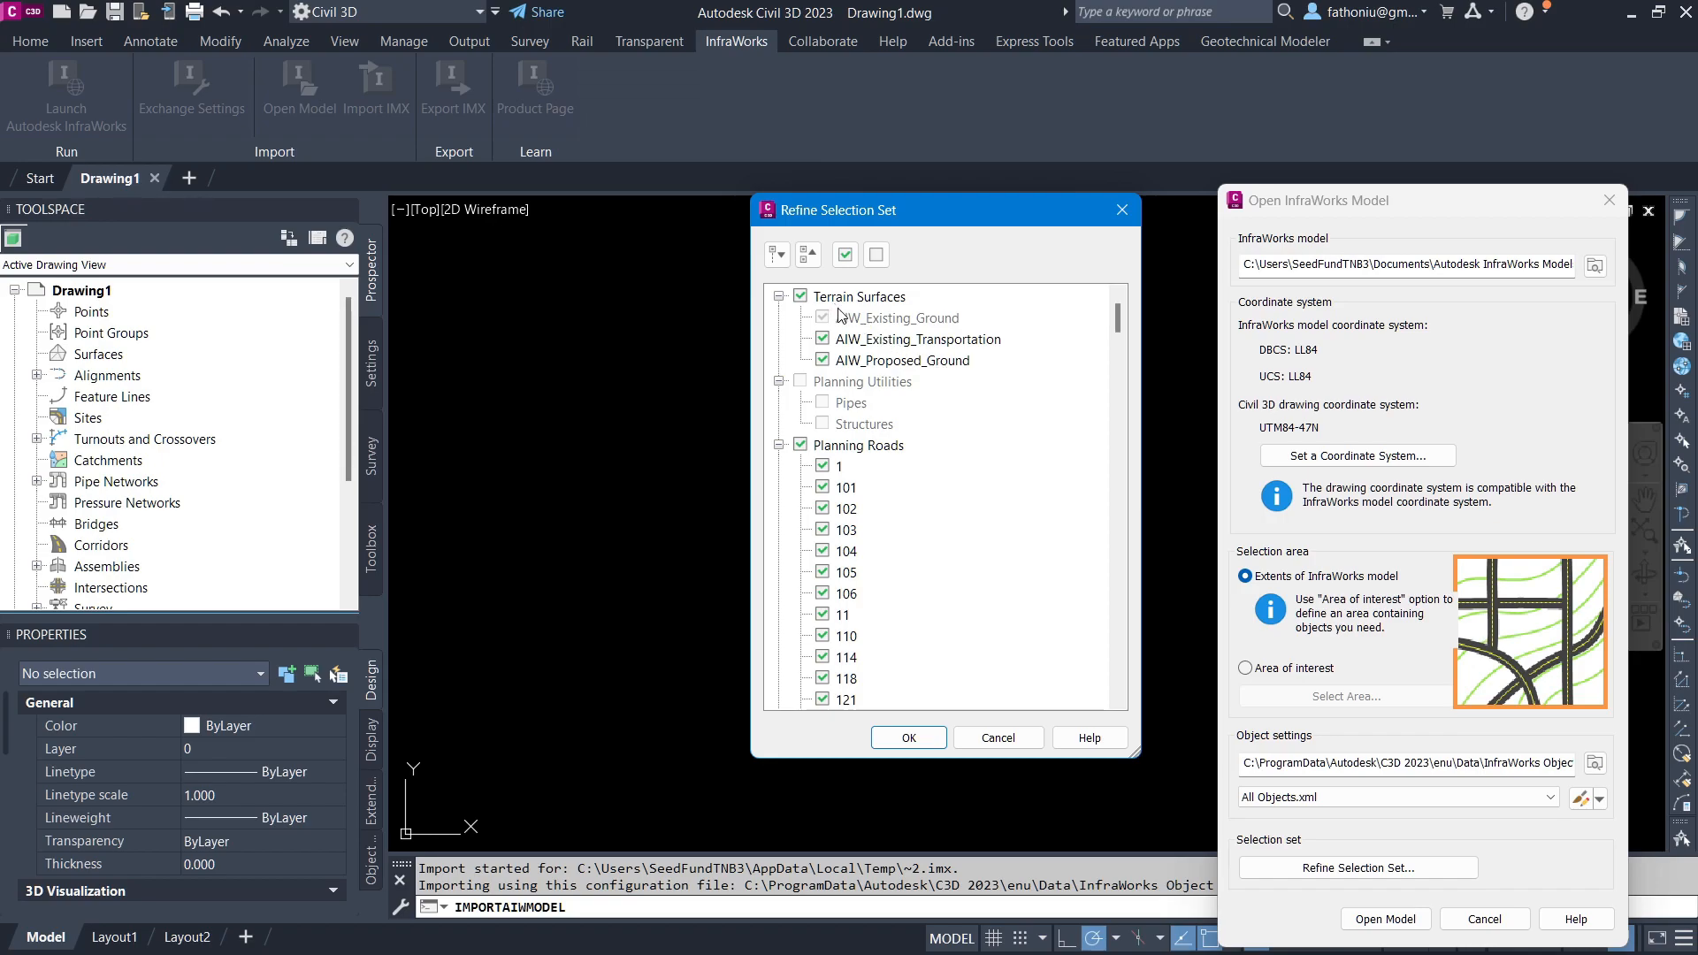
Step: Exclude AIW_Existing_Transportation, Planning Roads, Component Roads, Intersections, Coverages, Water Areas, Tunnels and Roundabouts from the import selection set
click(865, 340)
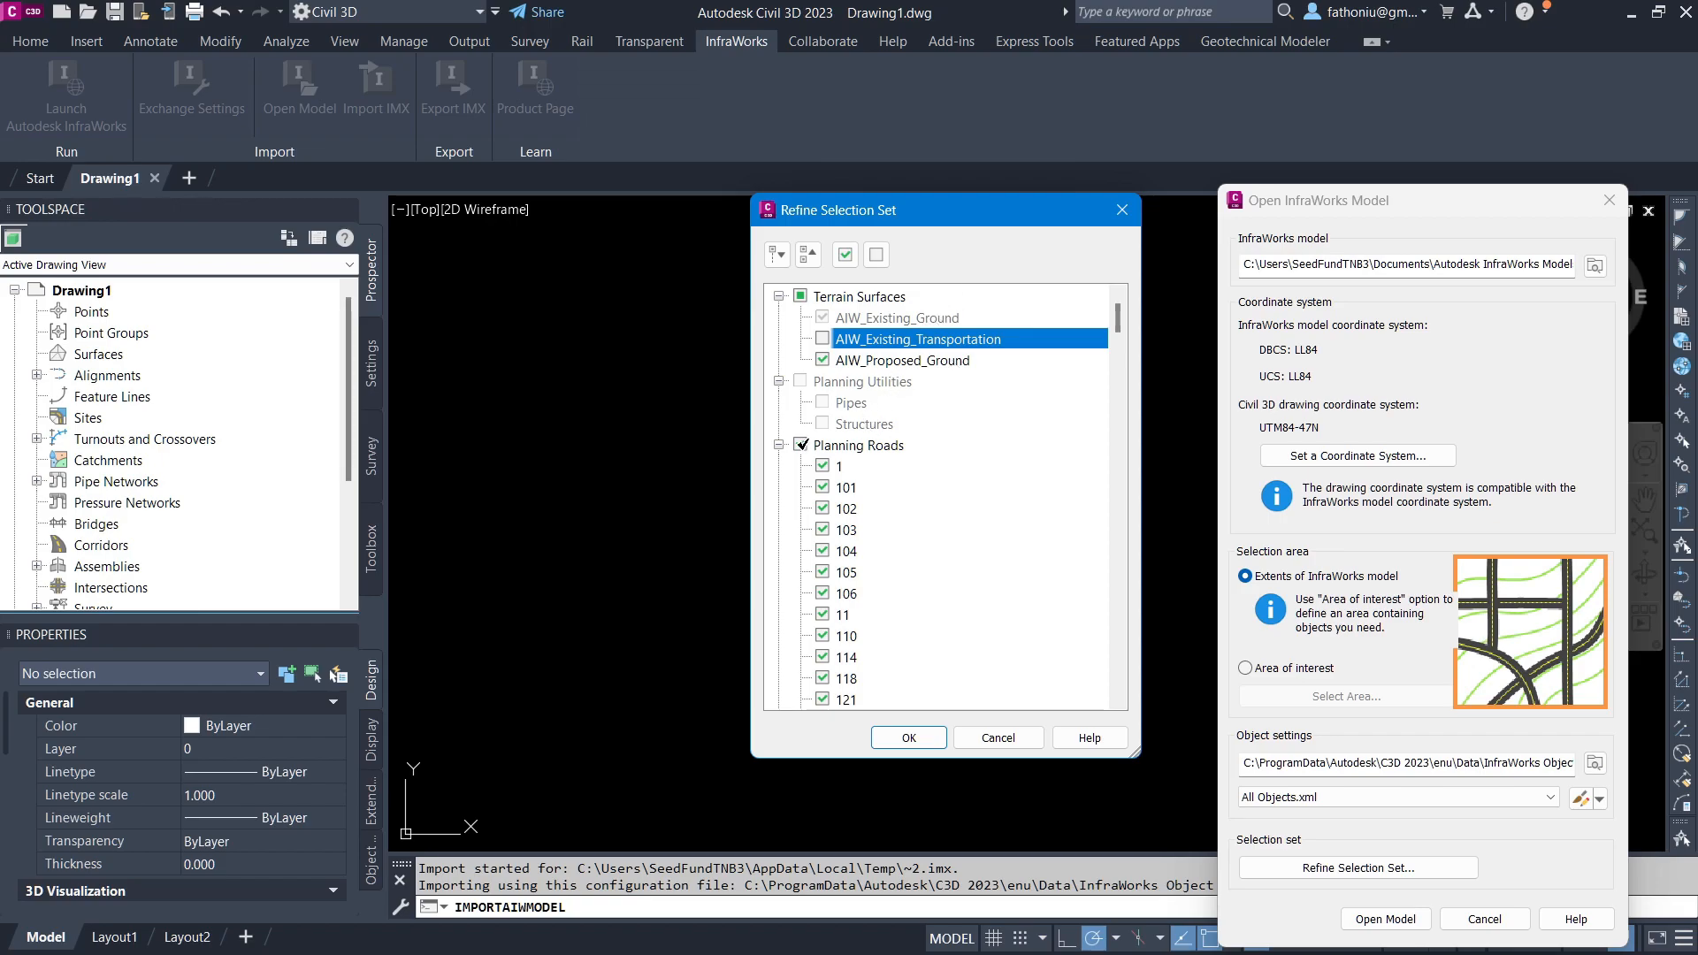
click(799, 445)
click(780, 445)
scroll(813, 591, down, 3)
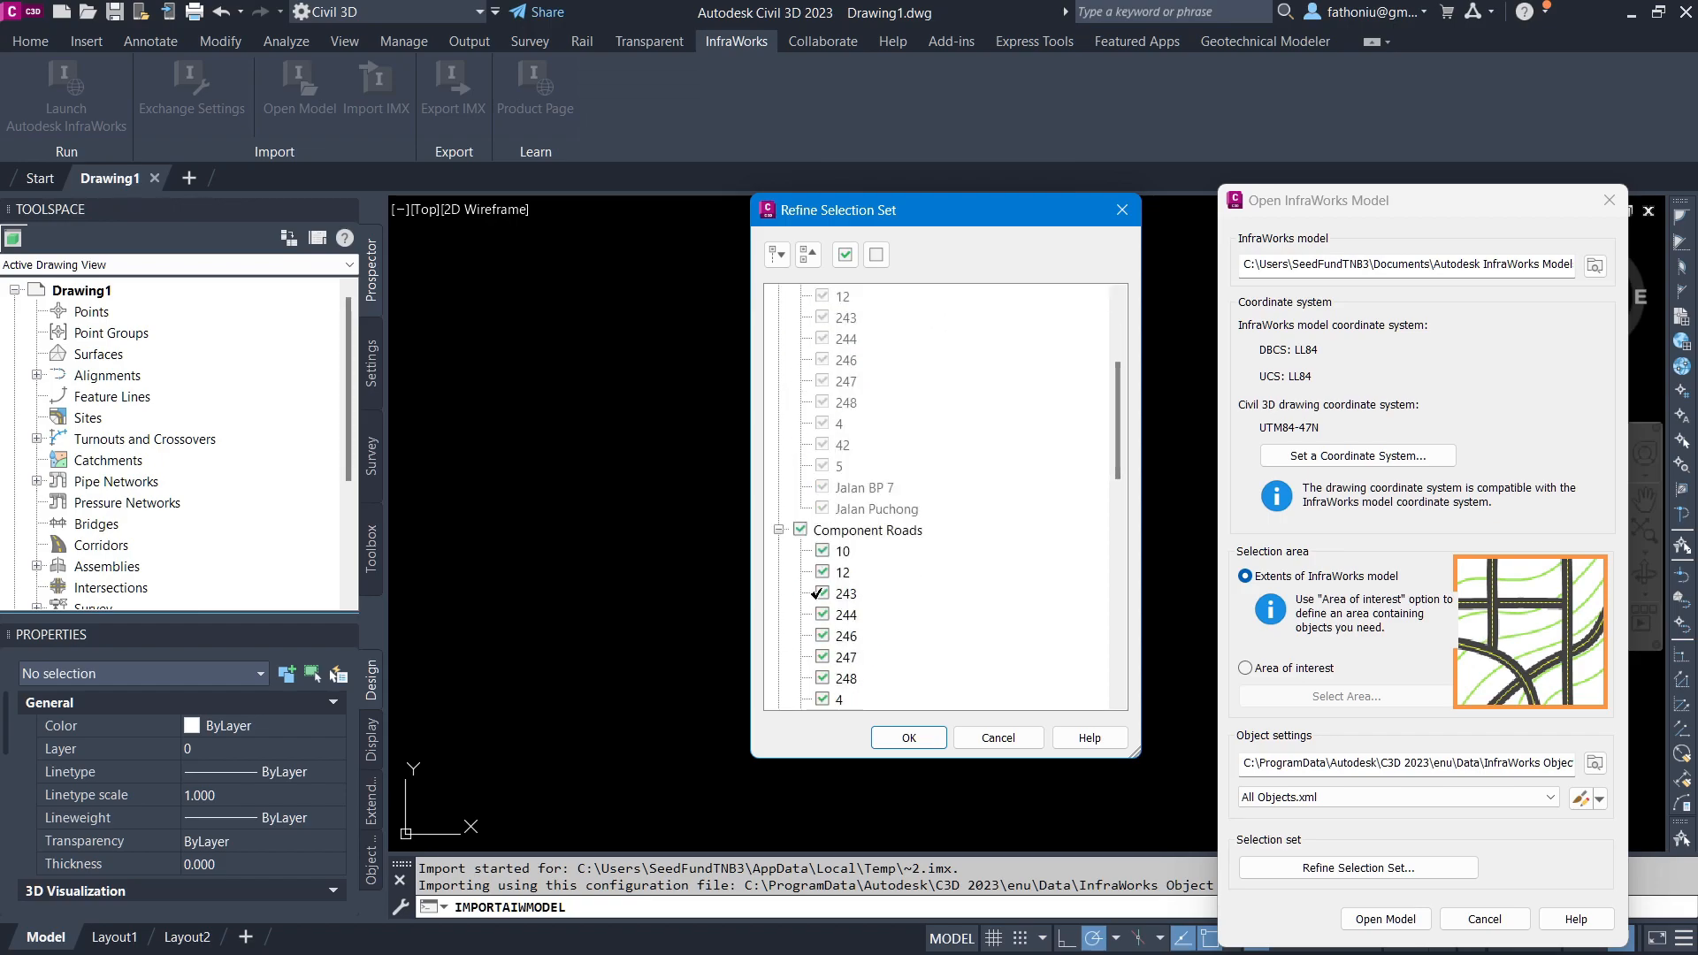
click(799, 530)
click(778, 530)
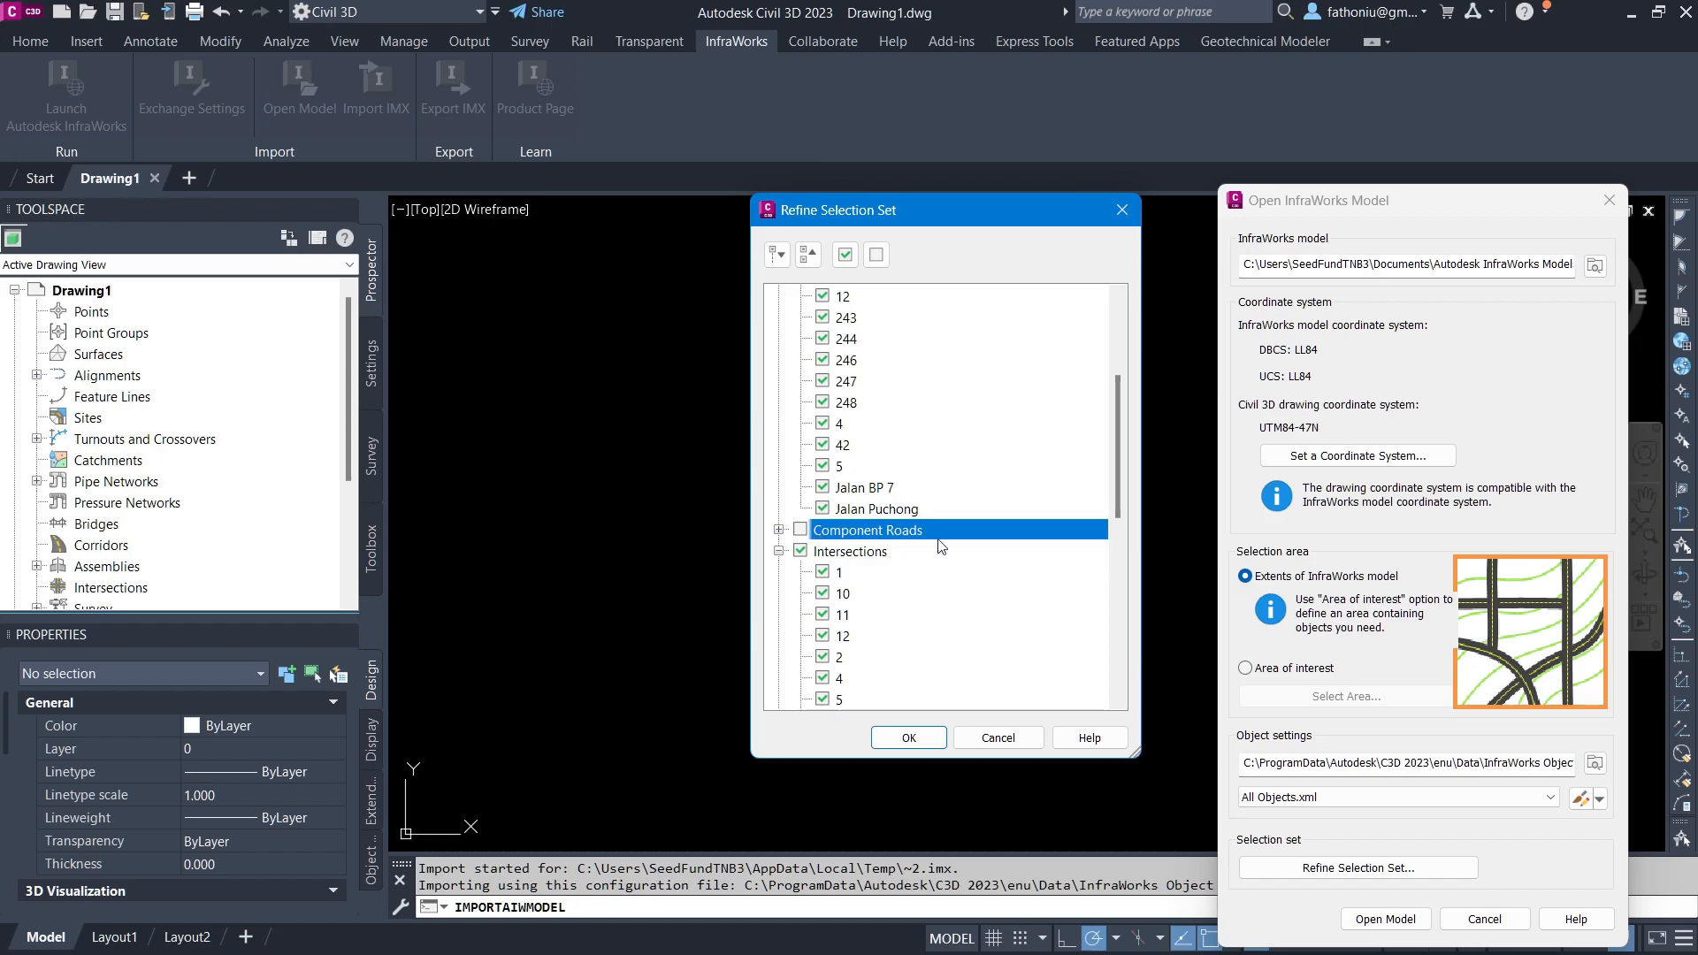
click(779, 551)
click(802, 549)
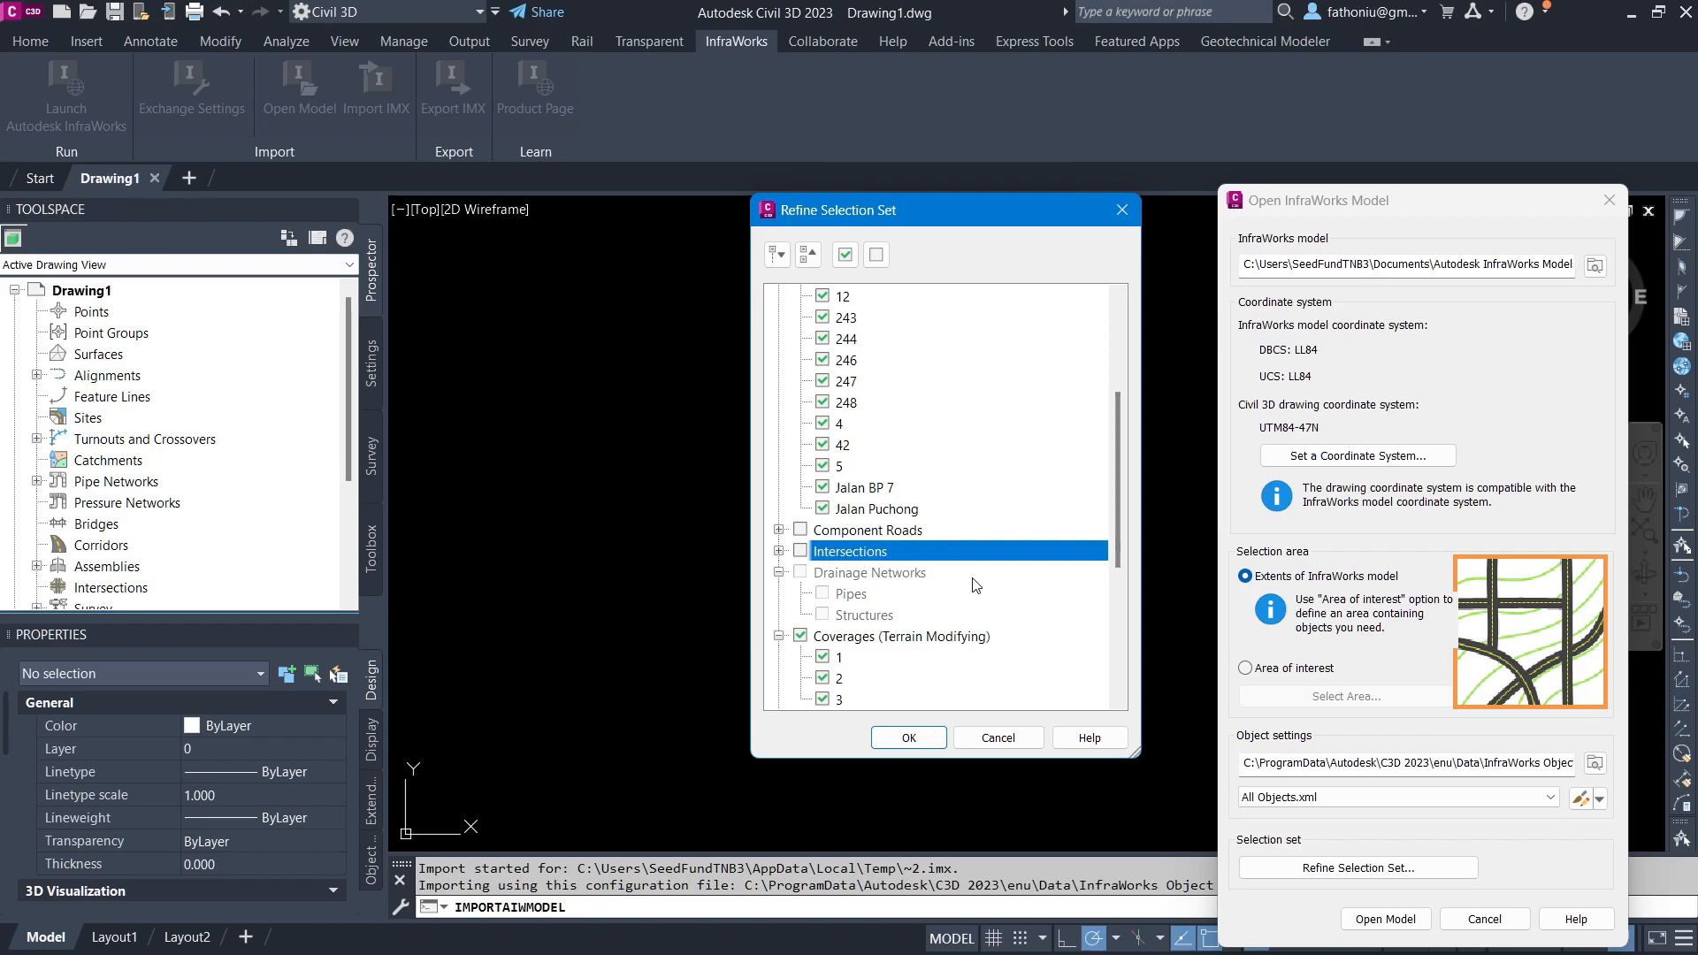
click(779, 572)
click(800, 594)
scroll(805, 625, down, 2)
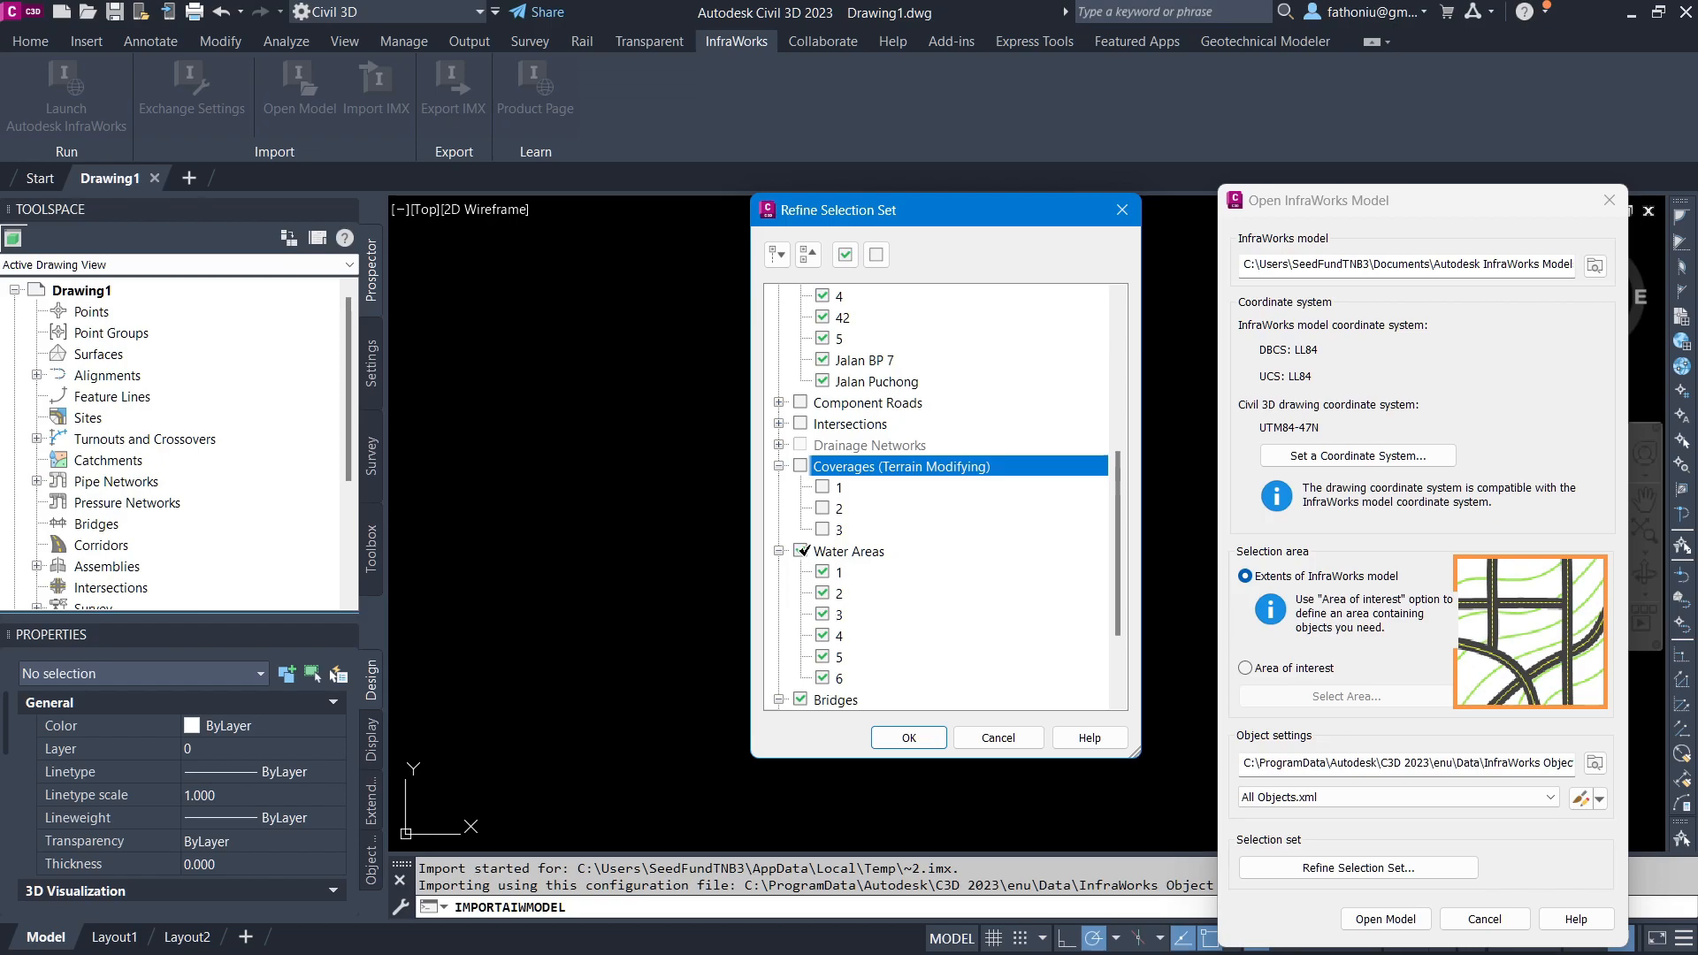
click(800, 550)
scroll(802, 550, down, 2)
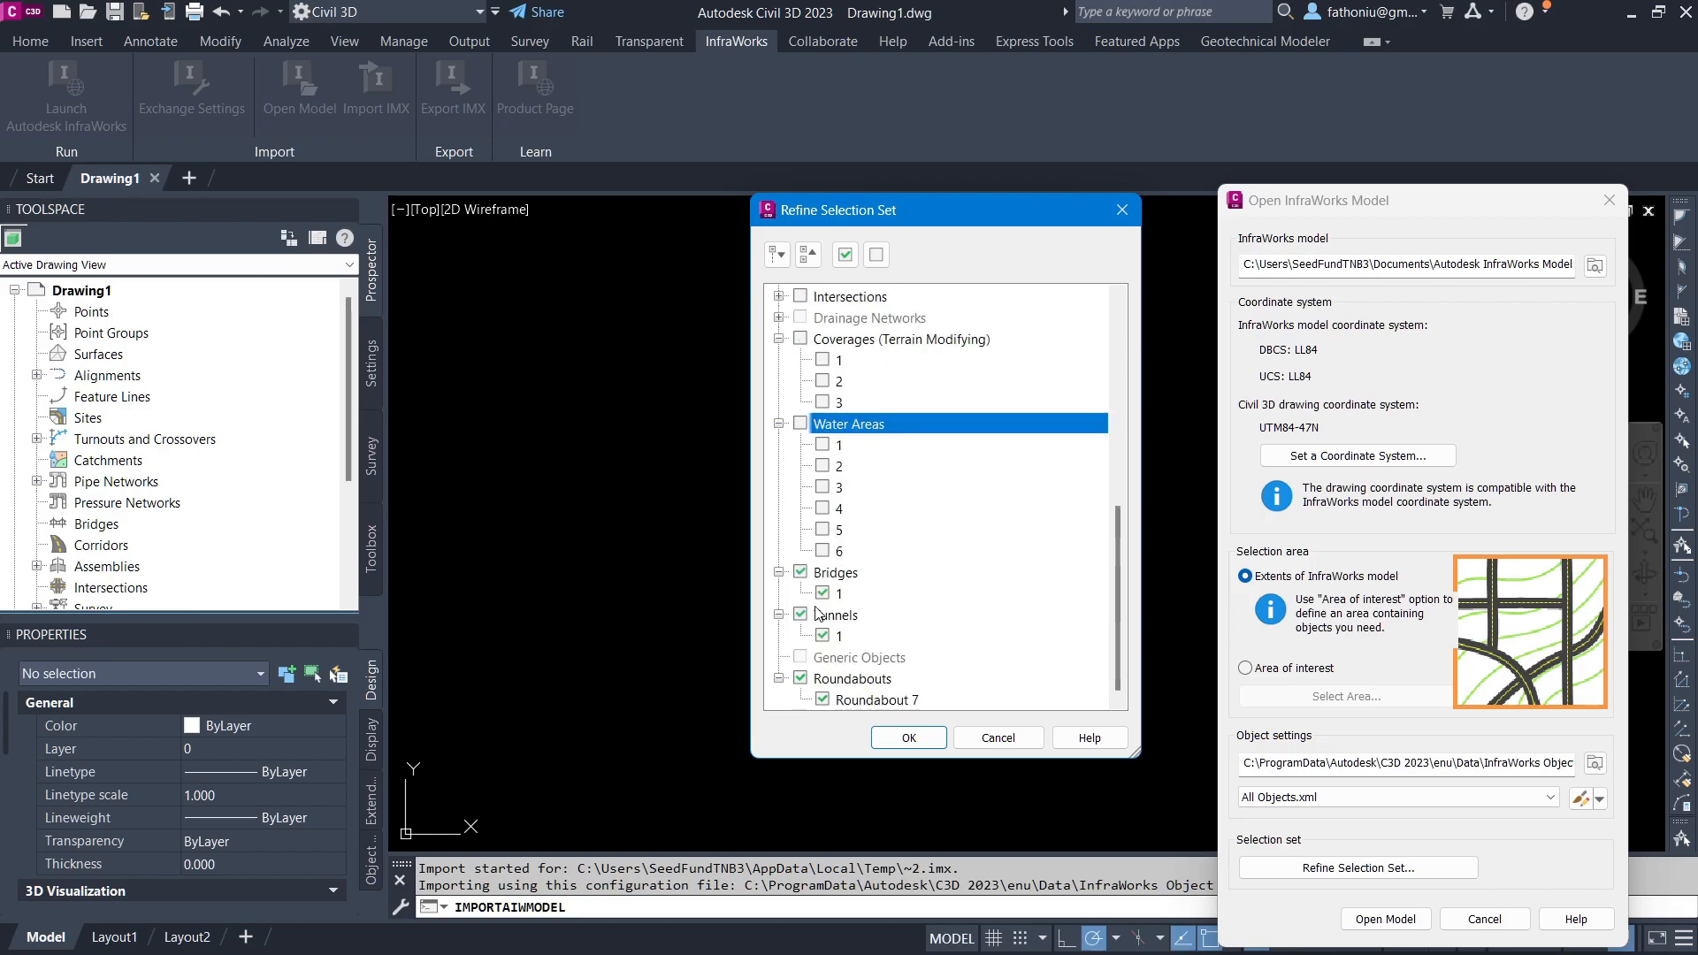
click(801, 615)
click(801, 677)
scroll(862, 610, up, 7)
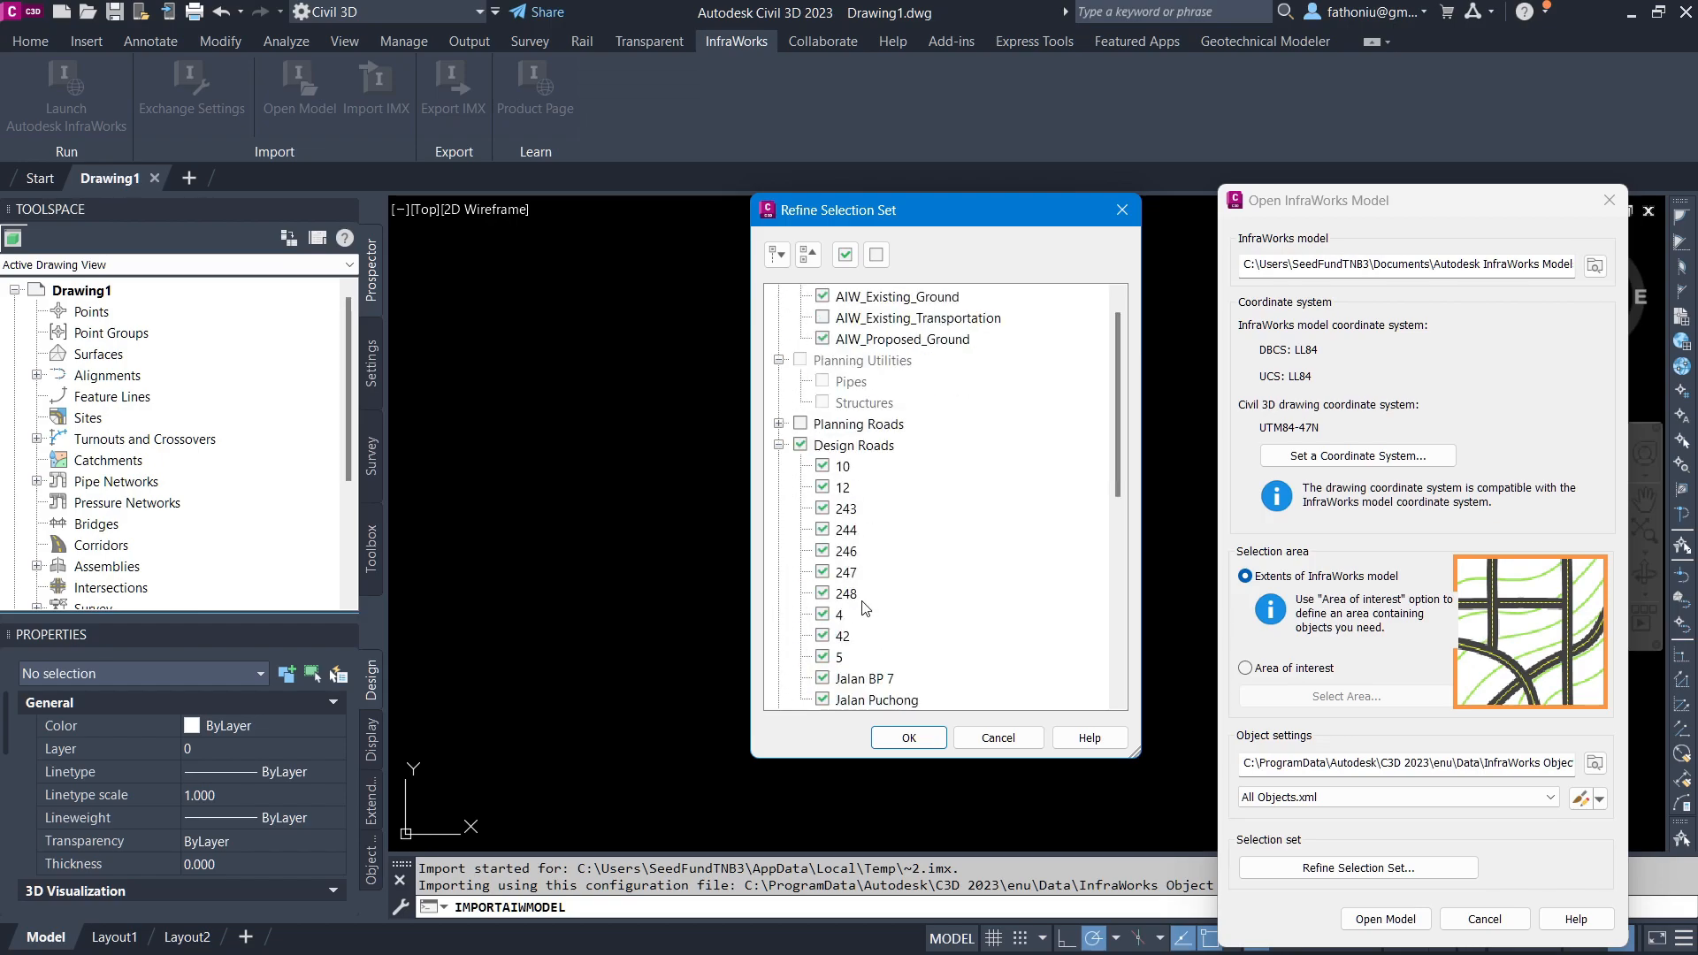
scroll(881, 477, down, 2)
Step: Exclude design roads Jalan Puchong, Jalan BP 7, 5, 42, 10, 12 and 4 and confirm the selection set
click(822, 572)
click(823, 551)
click(824, 529)
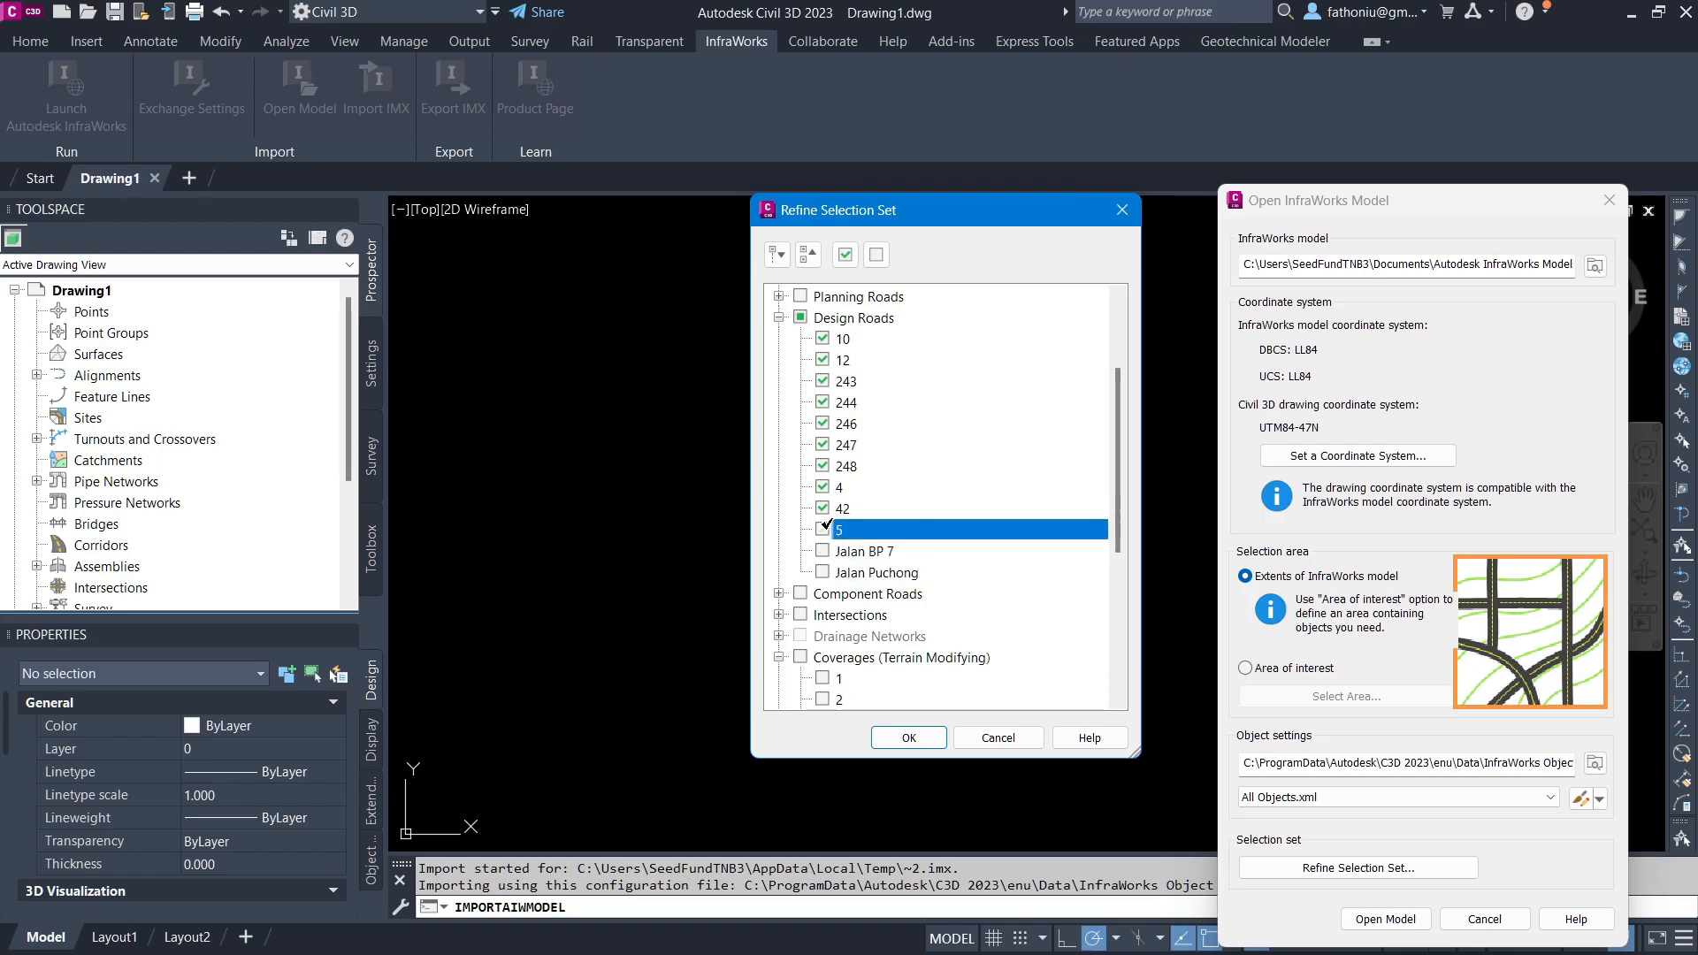
click(822, 508)
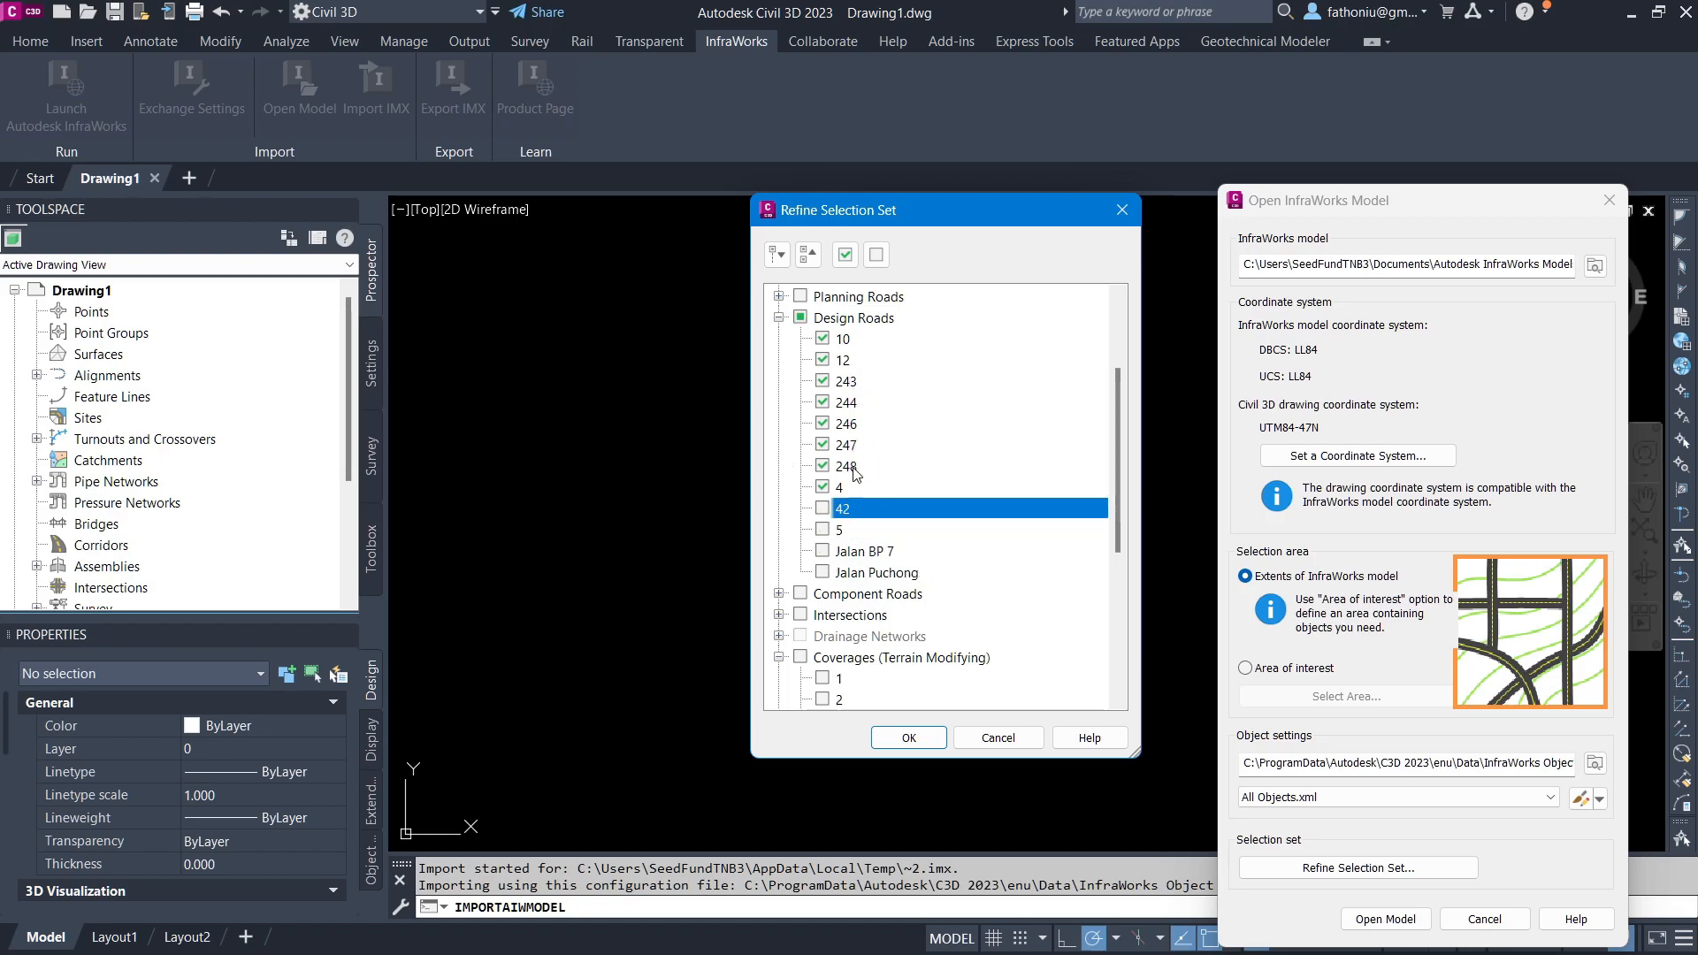
click(823, 339)
click(820, 360)
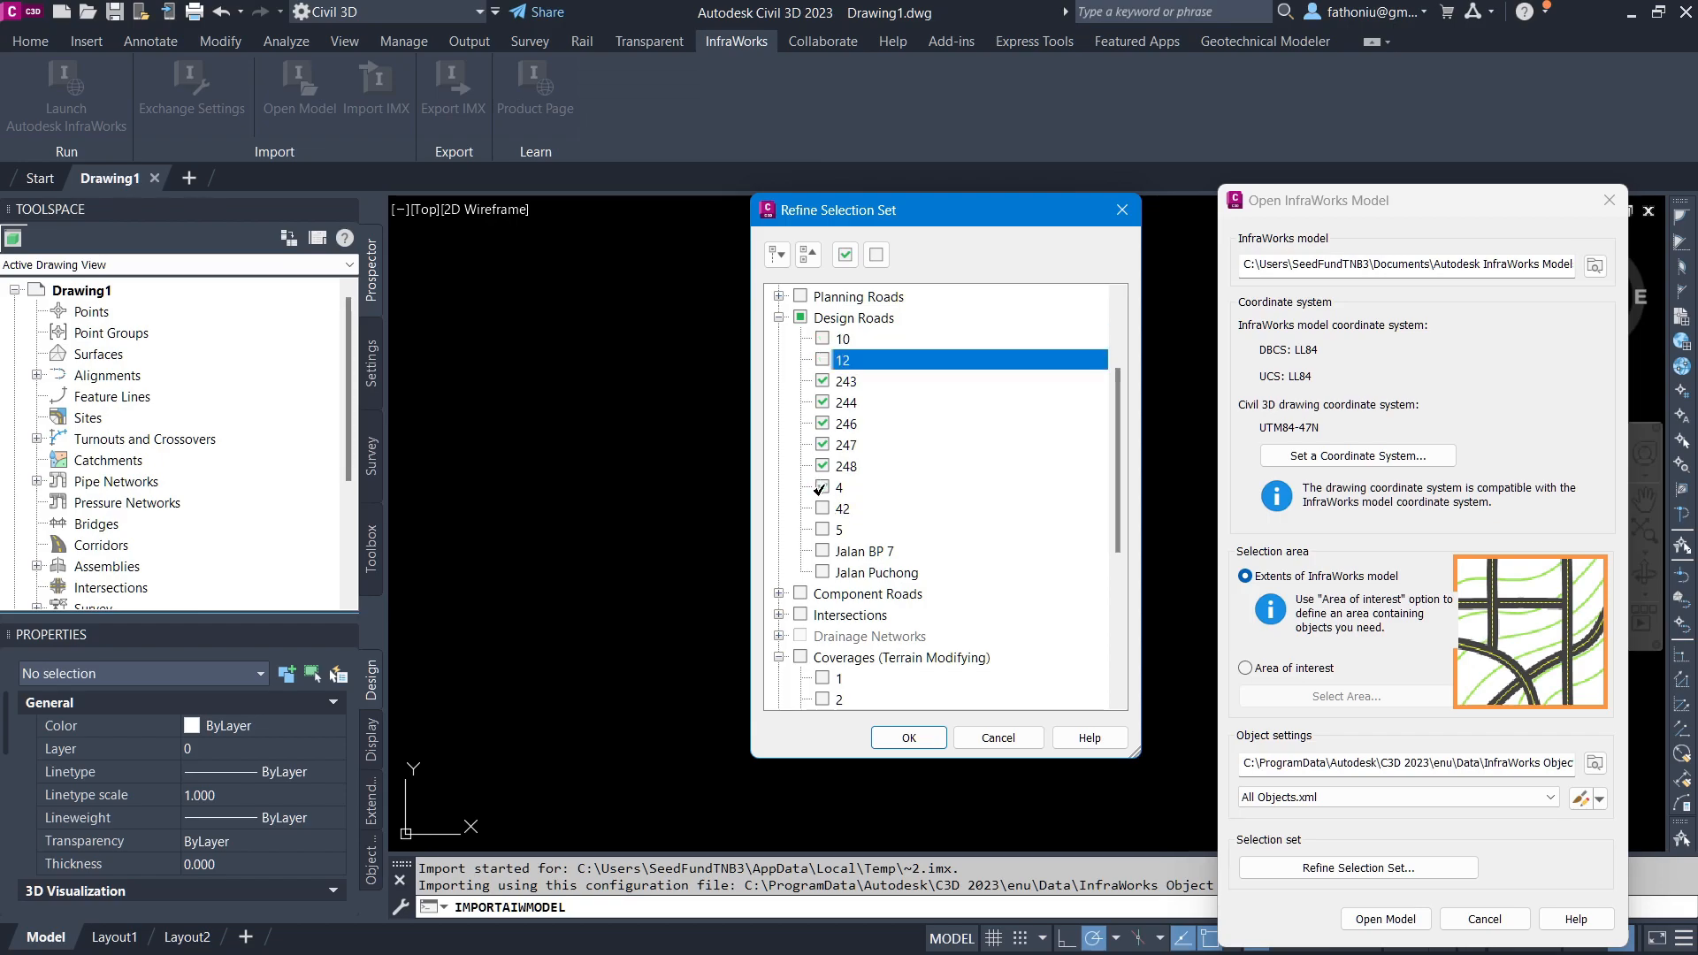
click(820, 487)
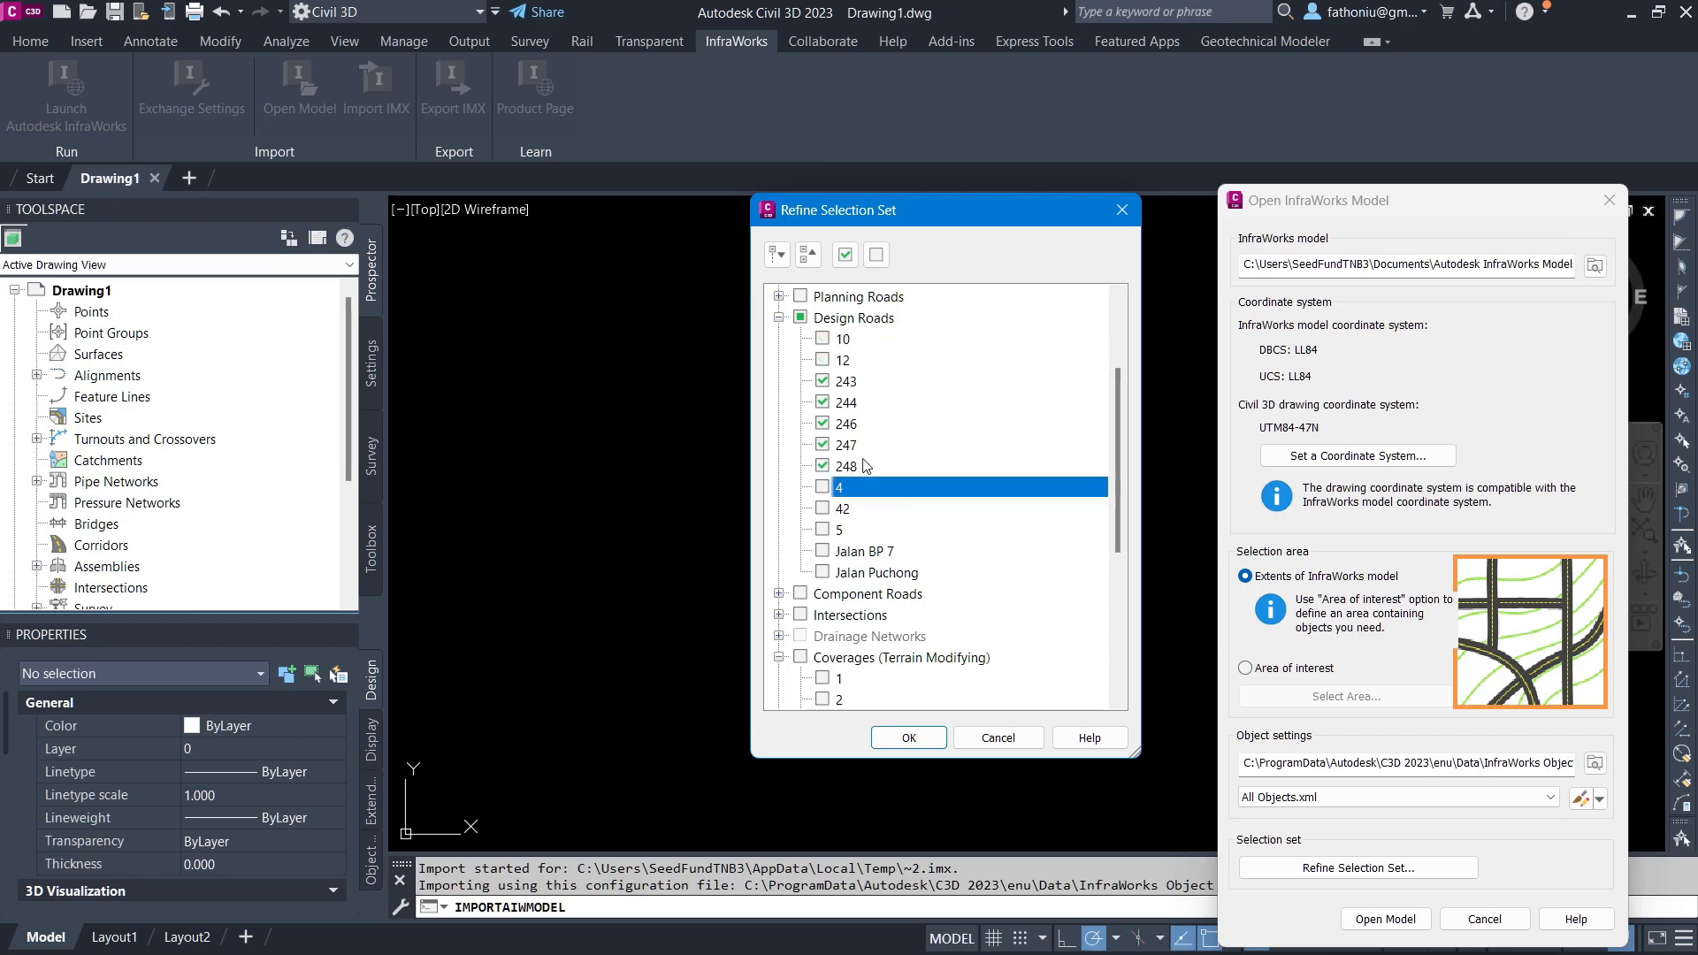
scroll(872, 571, up, 3)
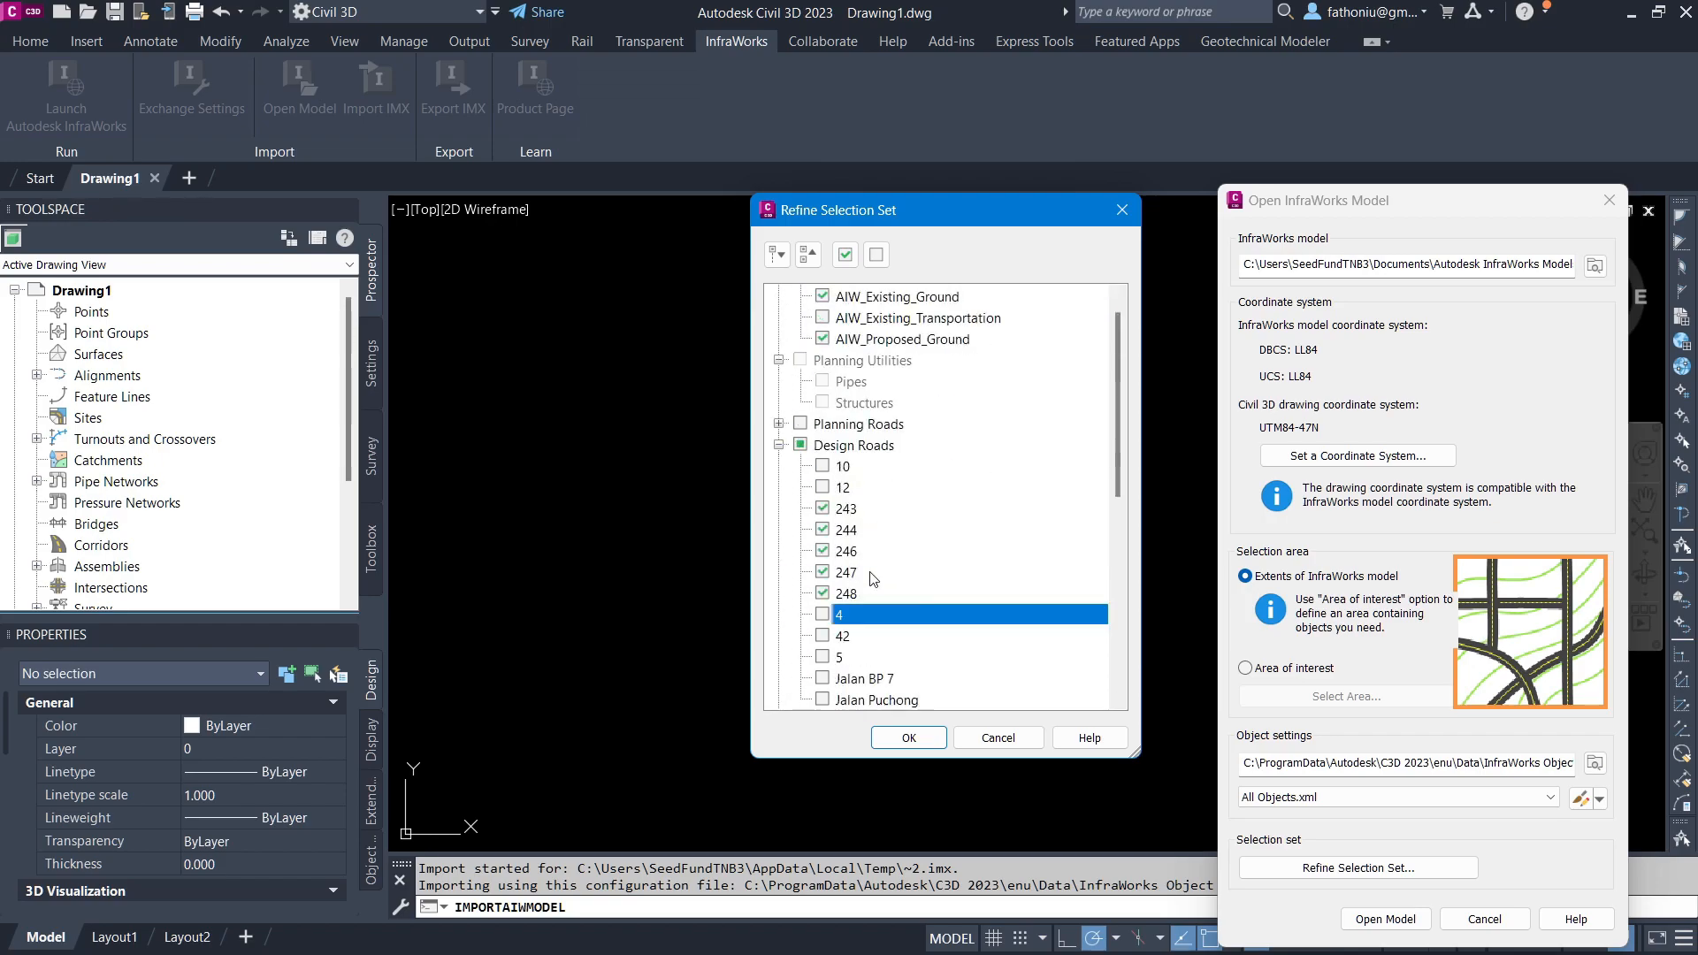
click(909, 737)
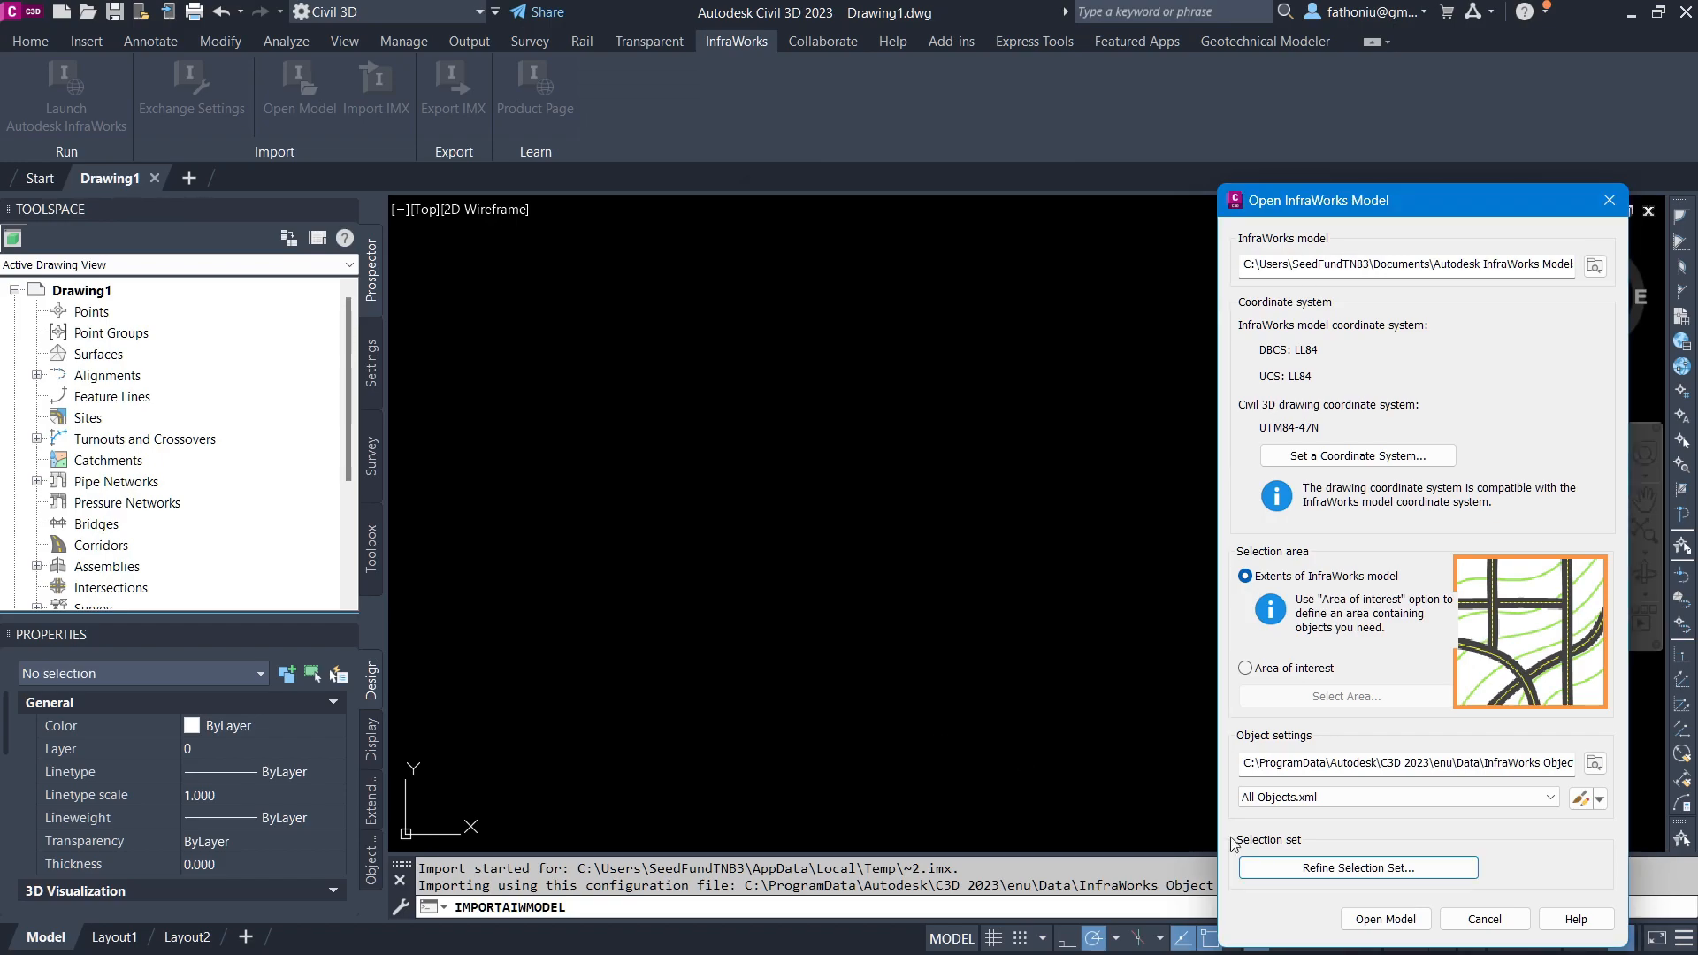
Step: Import the InfraWorks model into the drawing and set the annotation scale to 1:150
click(1386, 919)
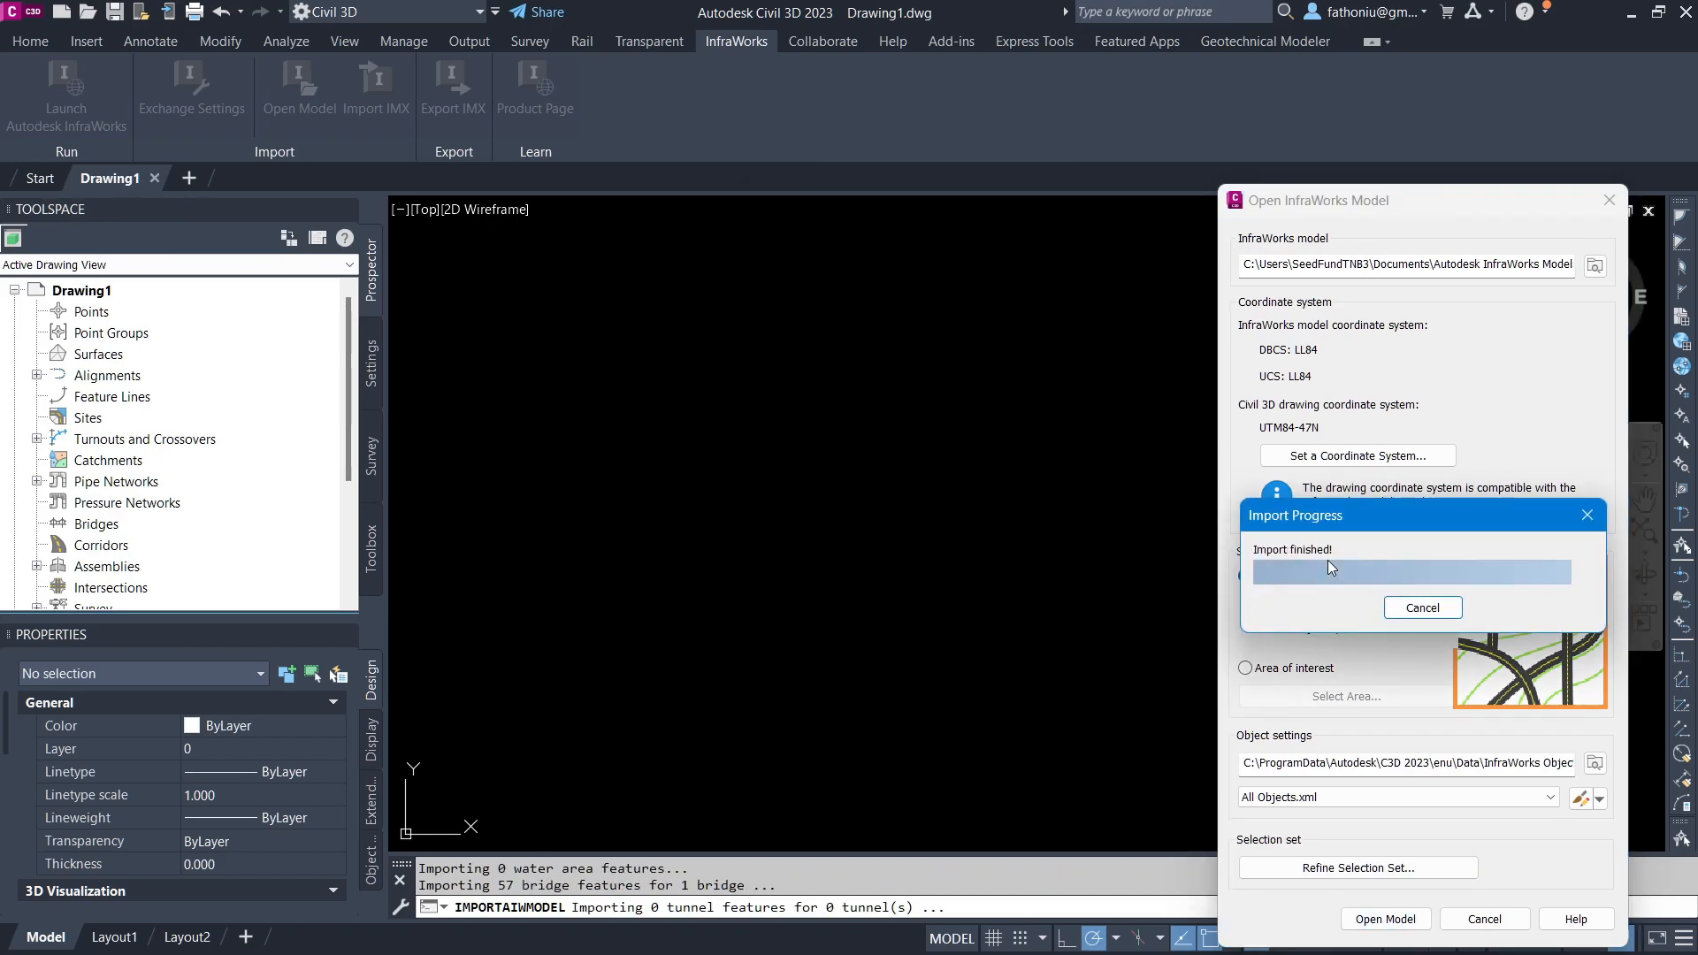
scroll(854, 595, up, 5)
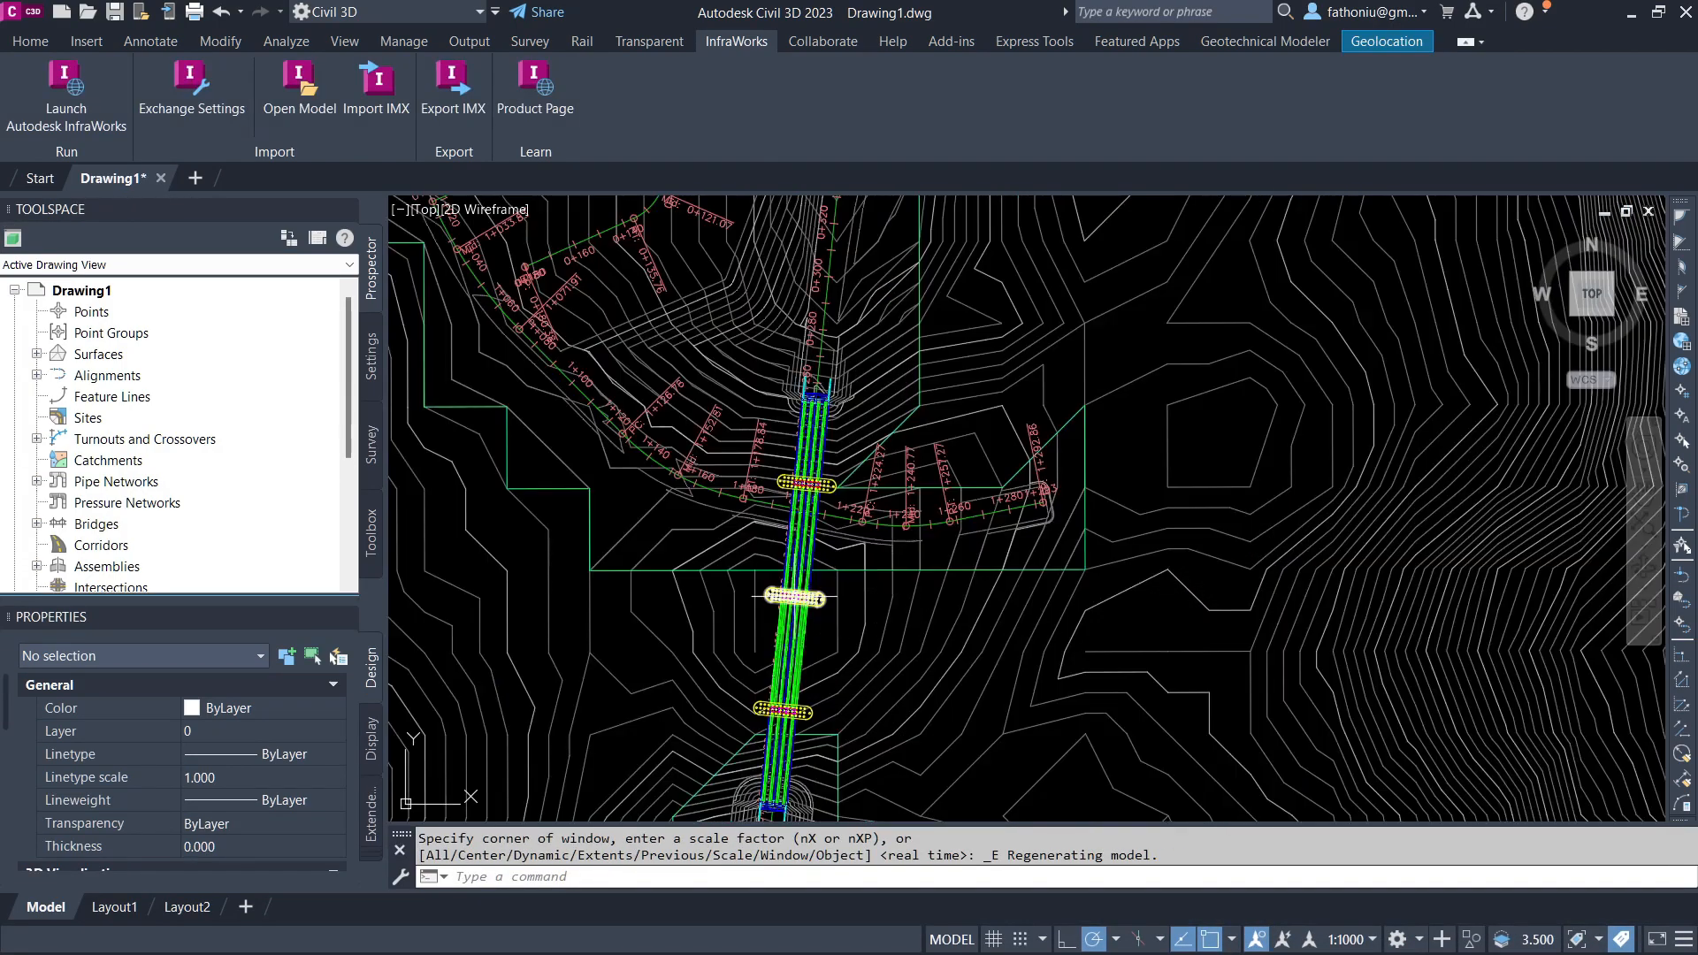
scroll(800, 618, down, 3)
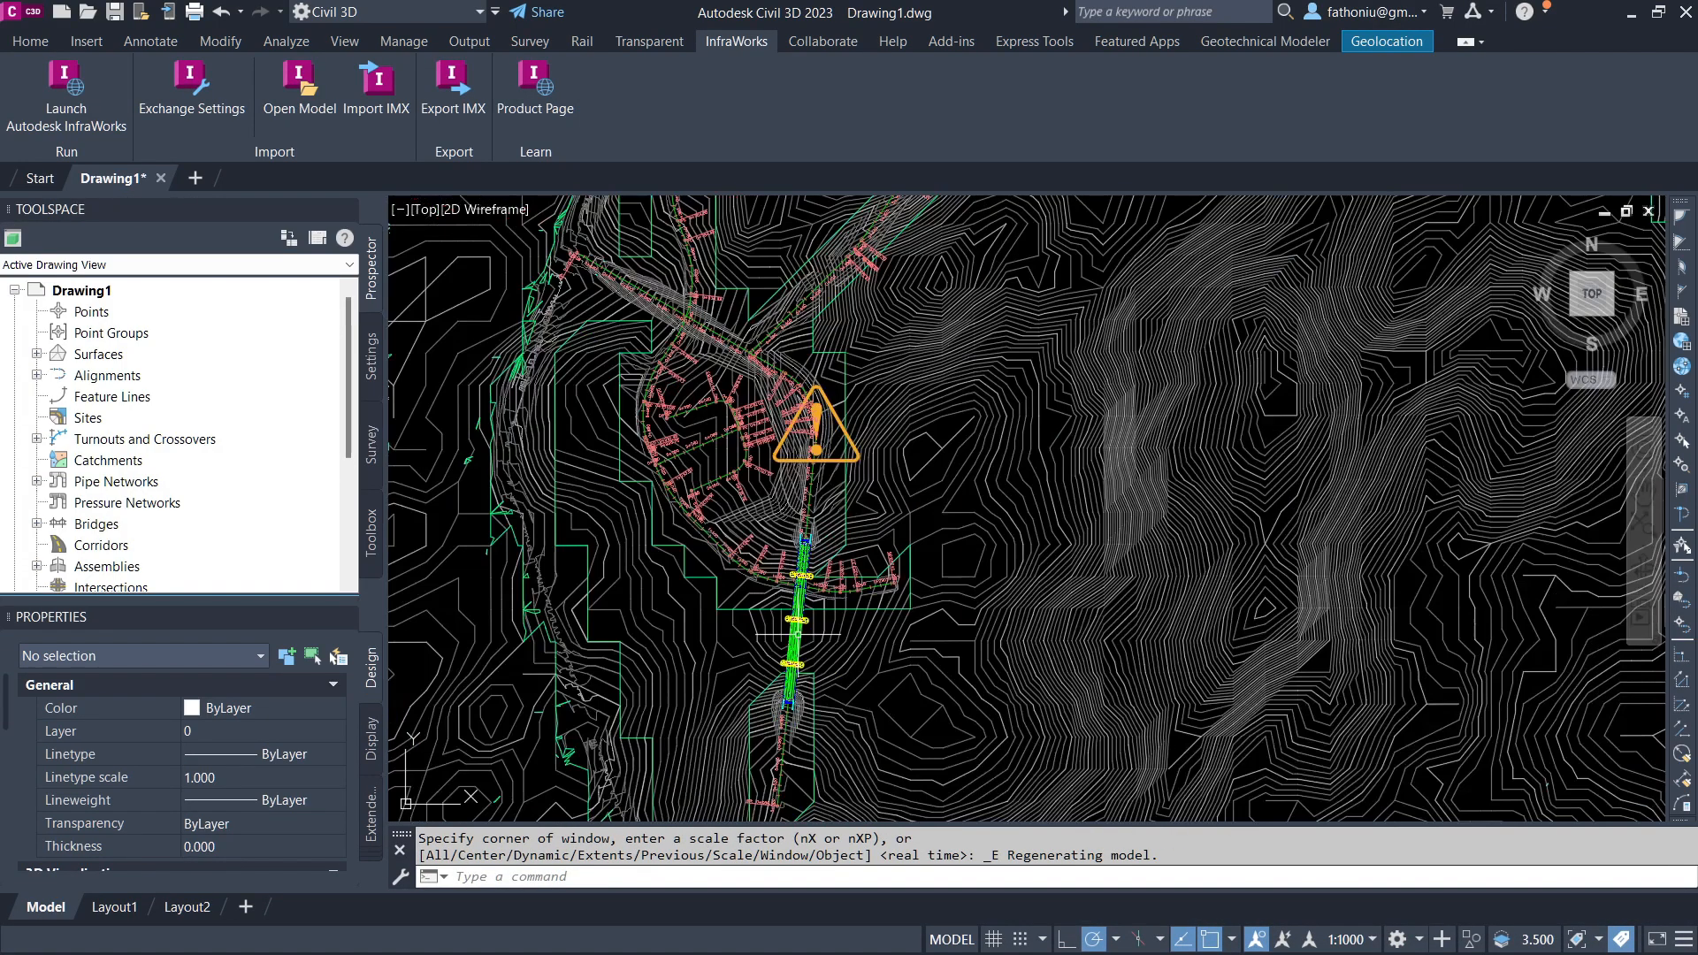
click(1347, 937)
click(1334, 512)
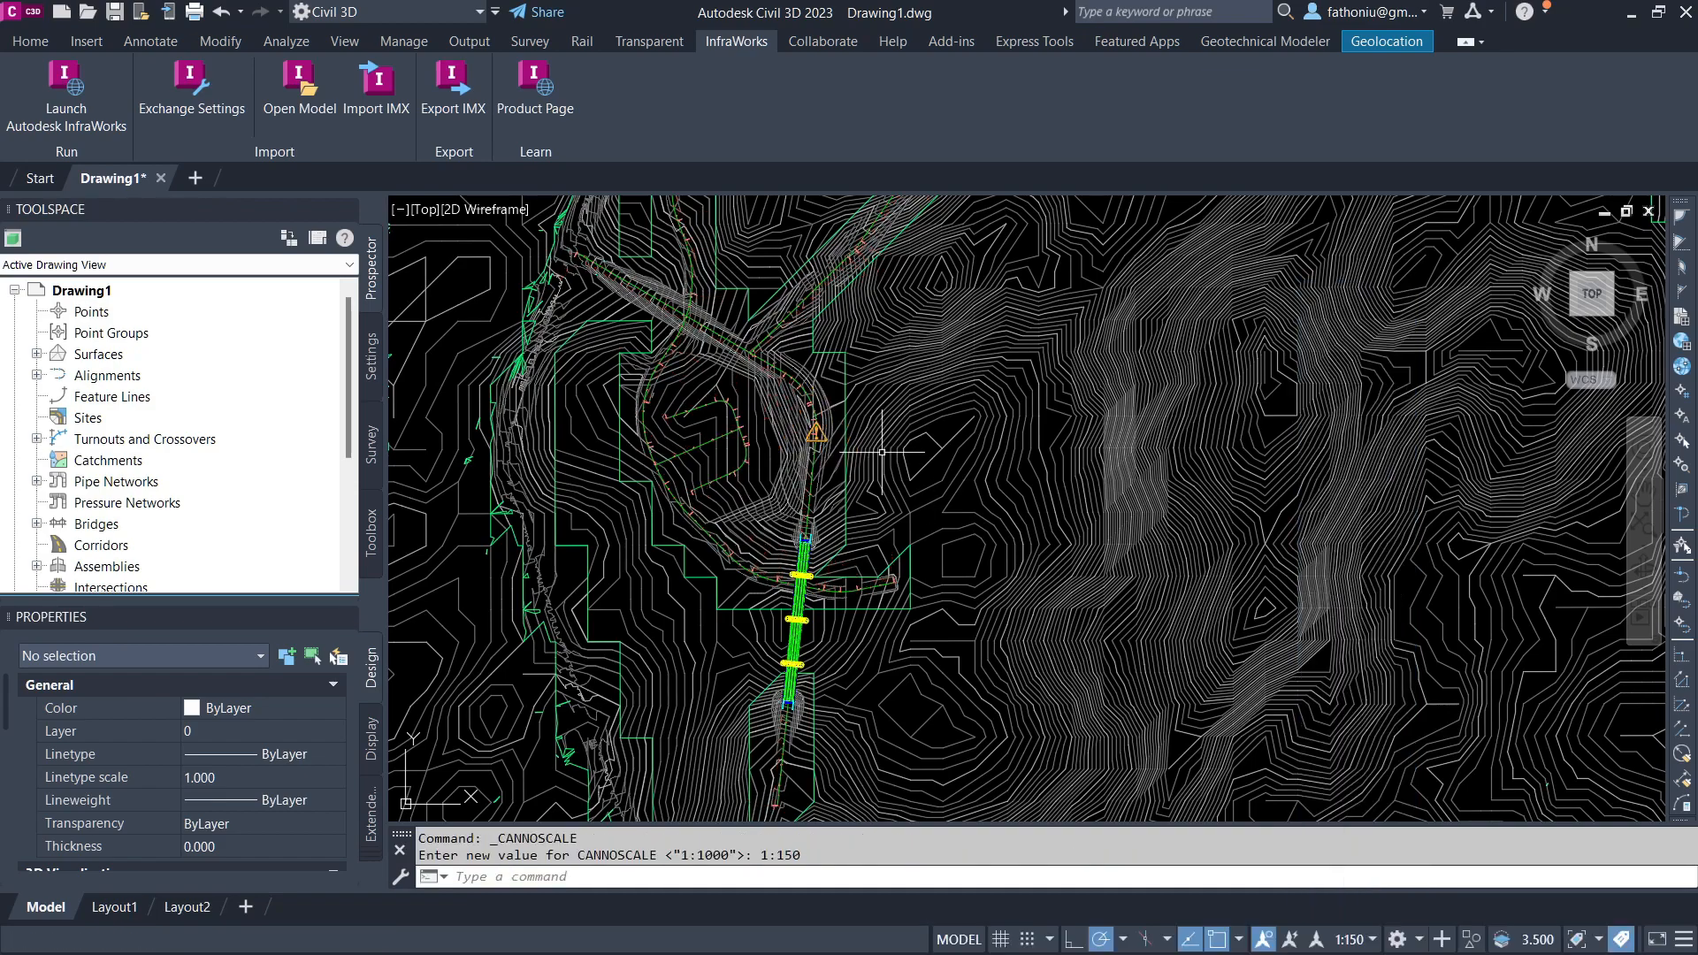
scroll(825, 458, up, 6)
scroll(1069, 550, down, 6)
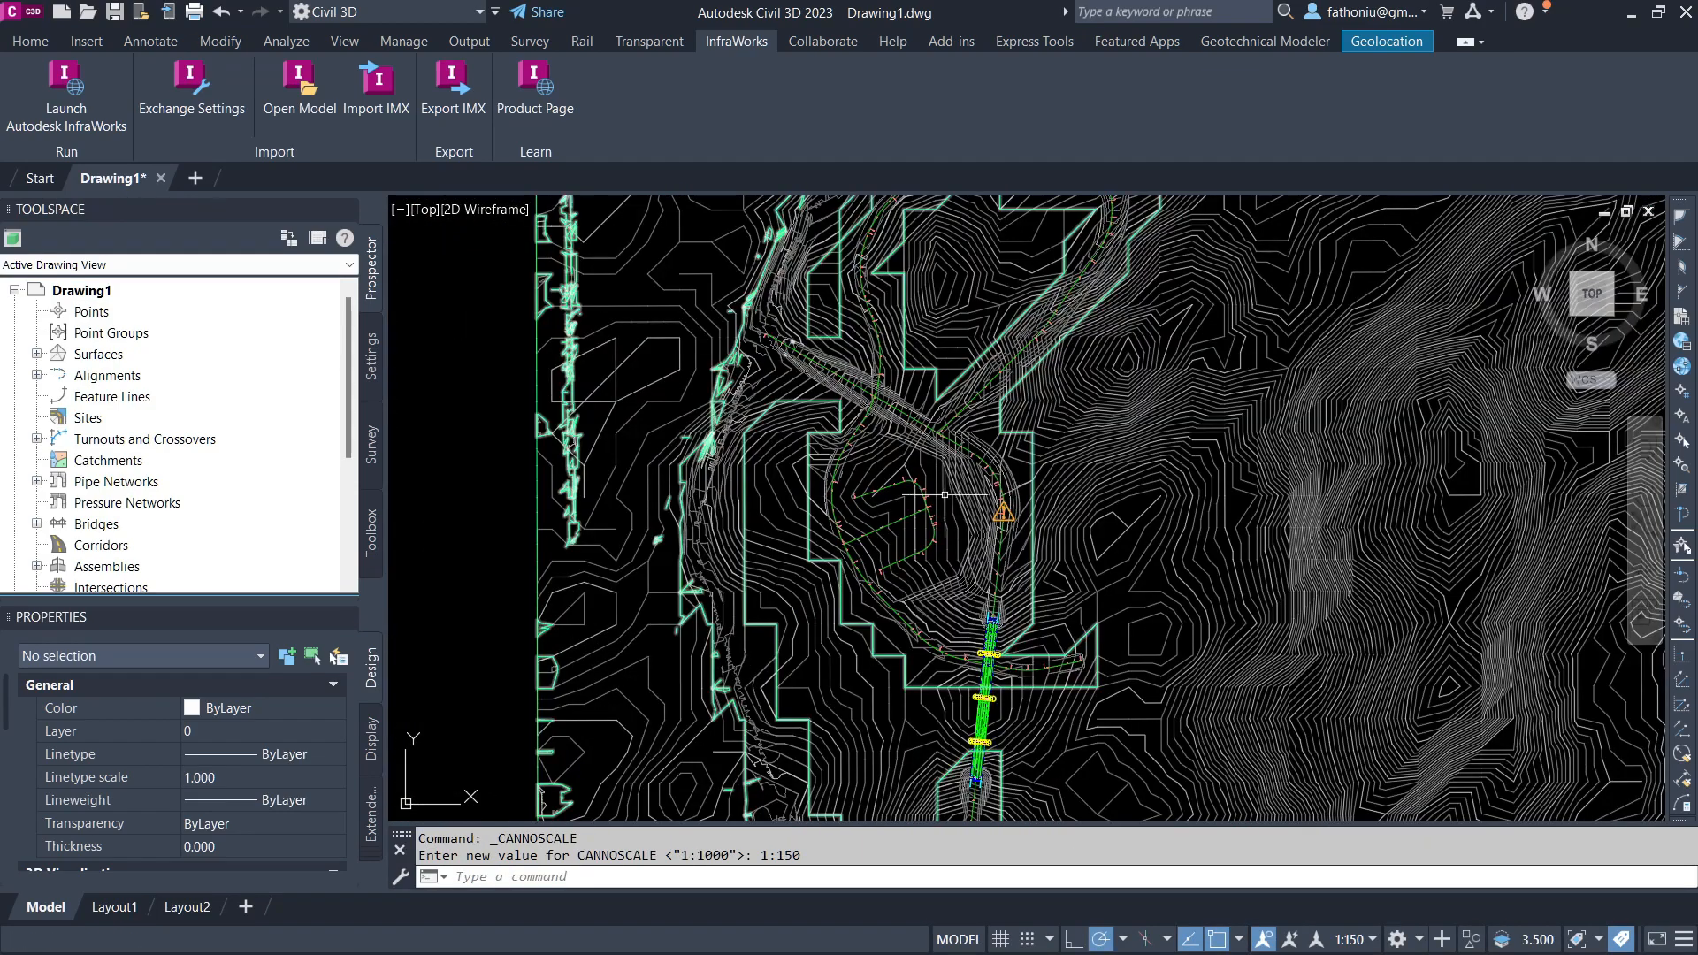
Step: Expand the Surfaces collection and hide the AIW_Existing_Ground surface in the drawing
click(36, 355)
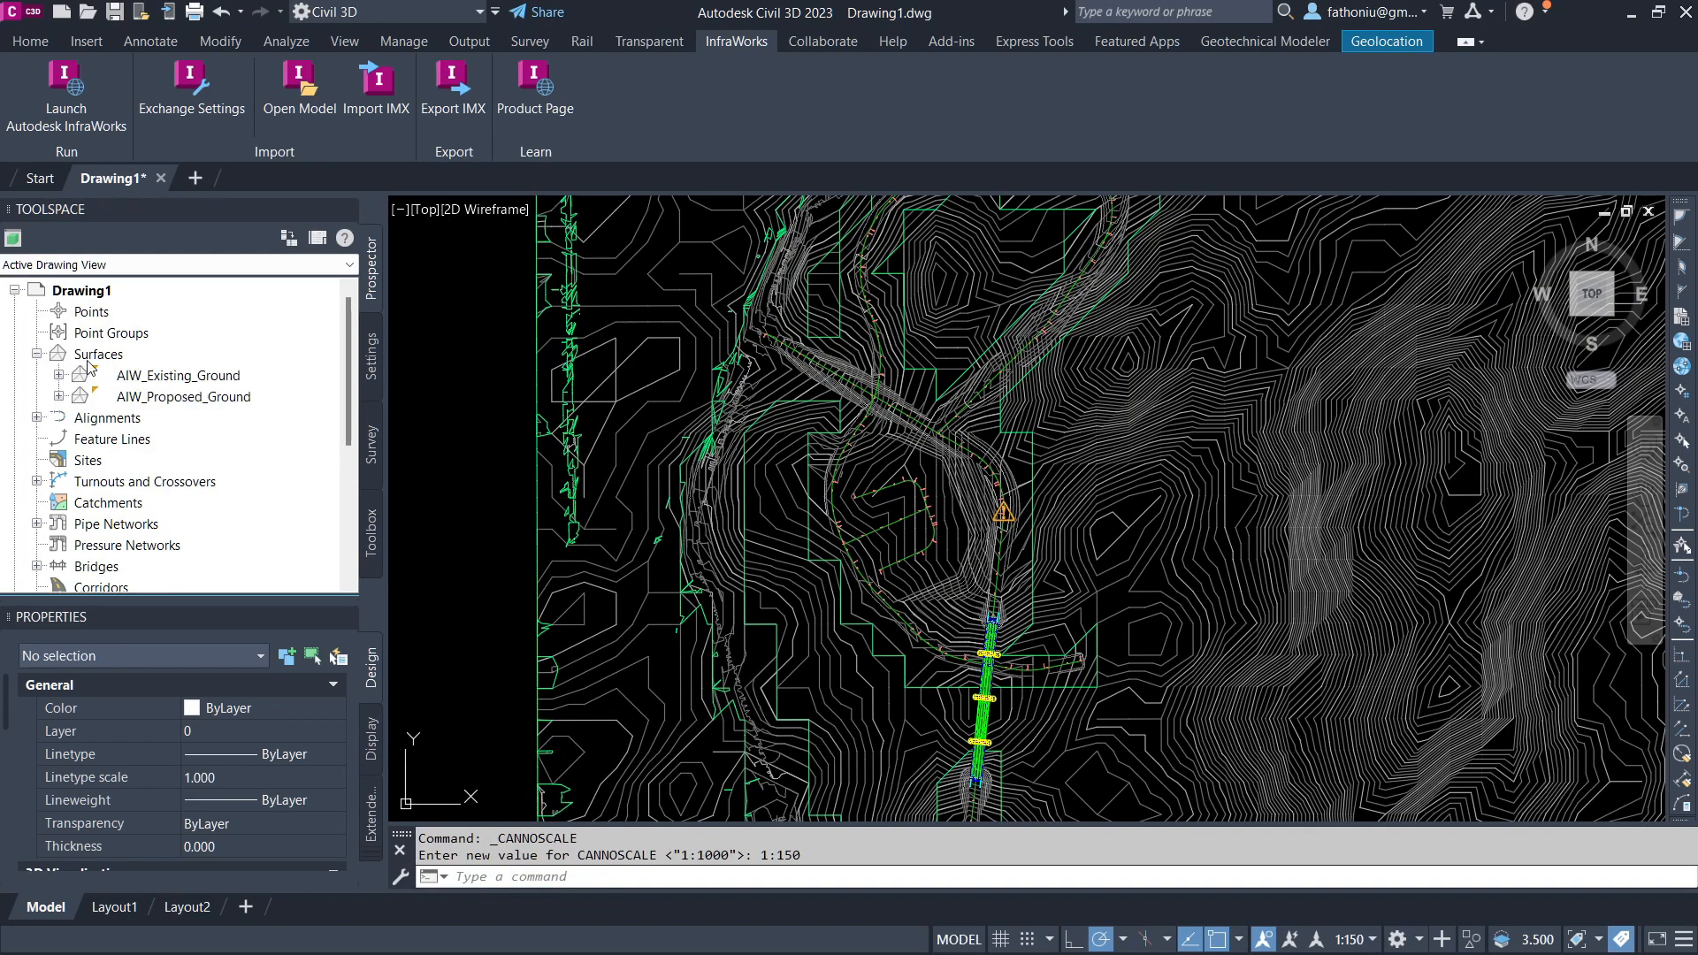
click(141, 375)
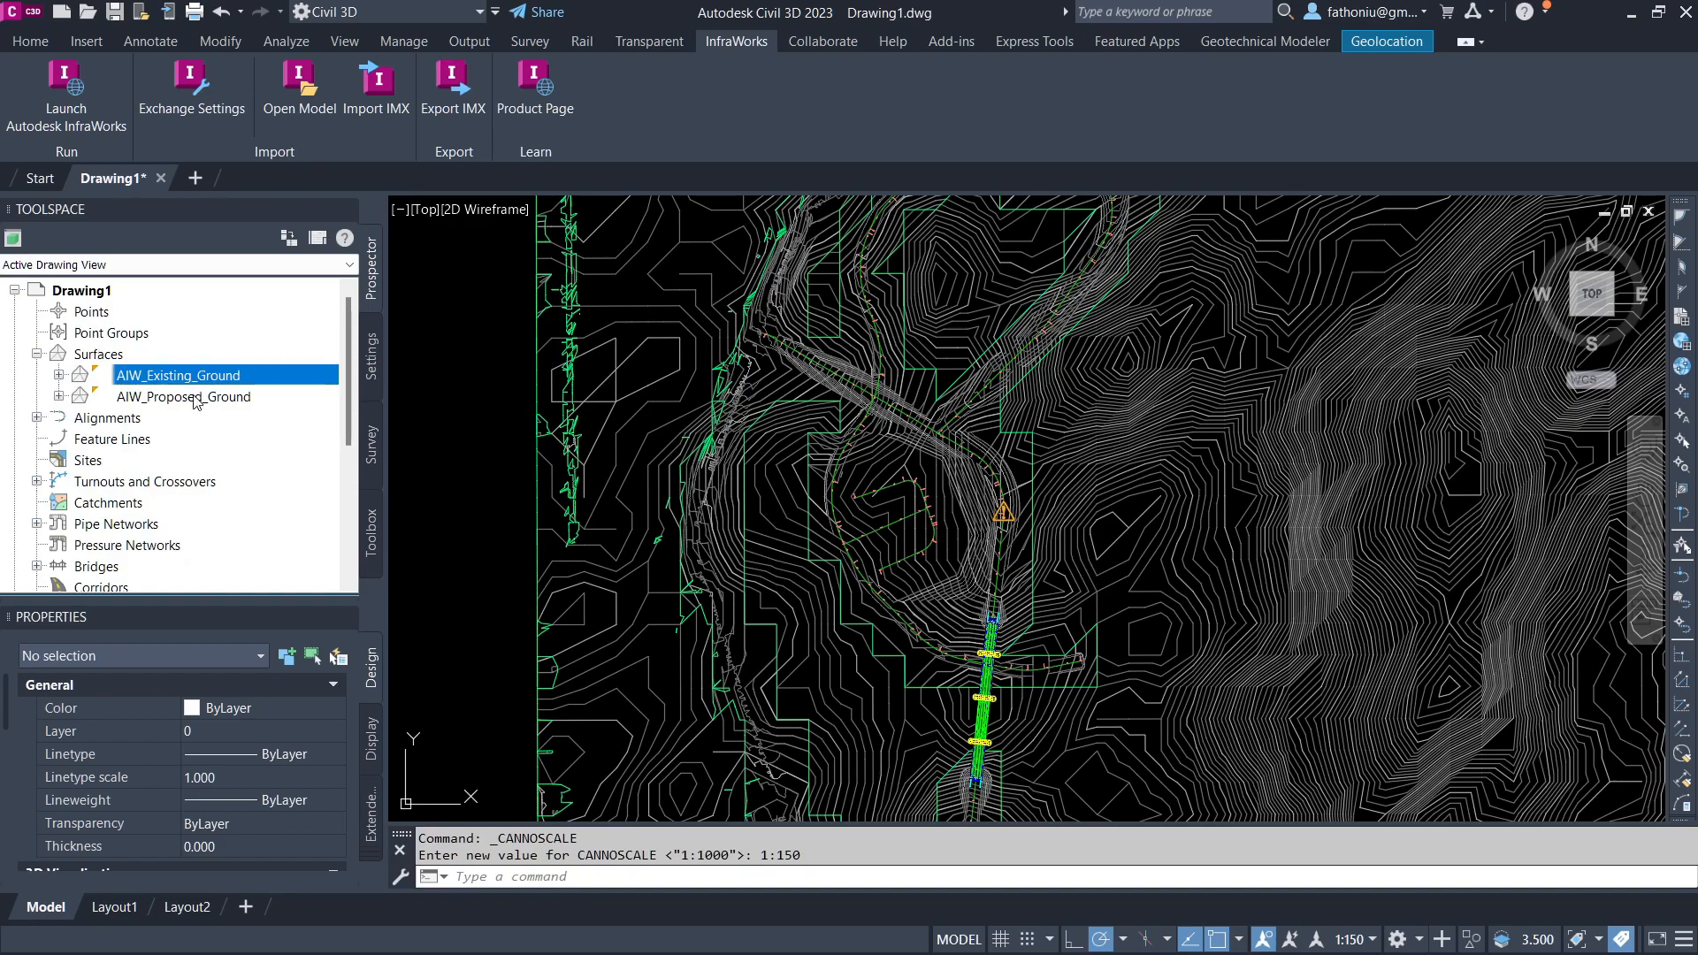
right_click(164, 380)
click(262, 392)
click(287, 382)
click(201, 409)
click(624, 617)
click(432, 612)
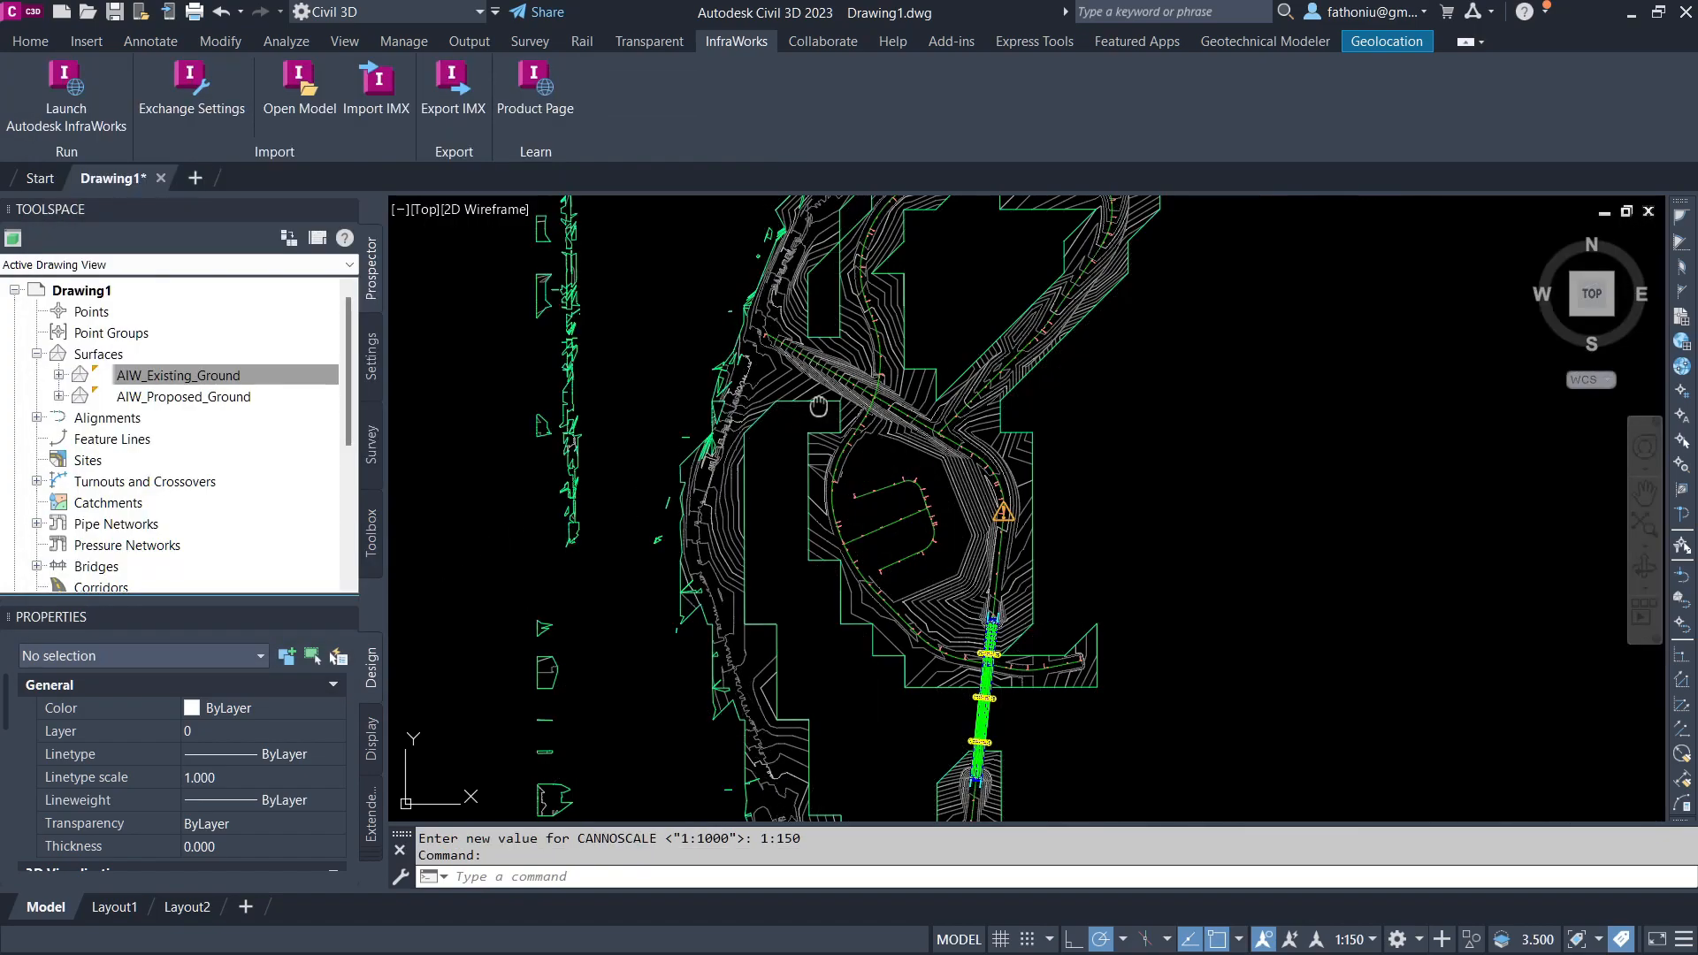
middle_drag(809, 407, 595, 630)
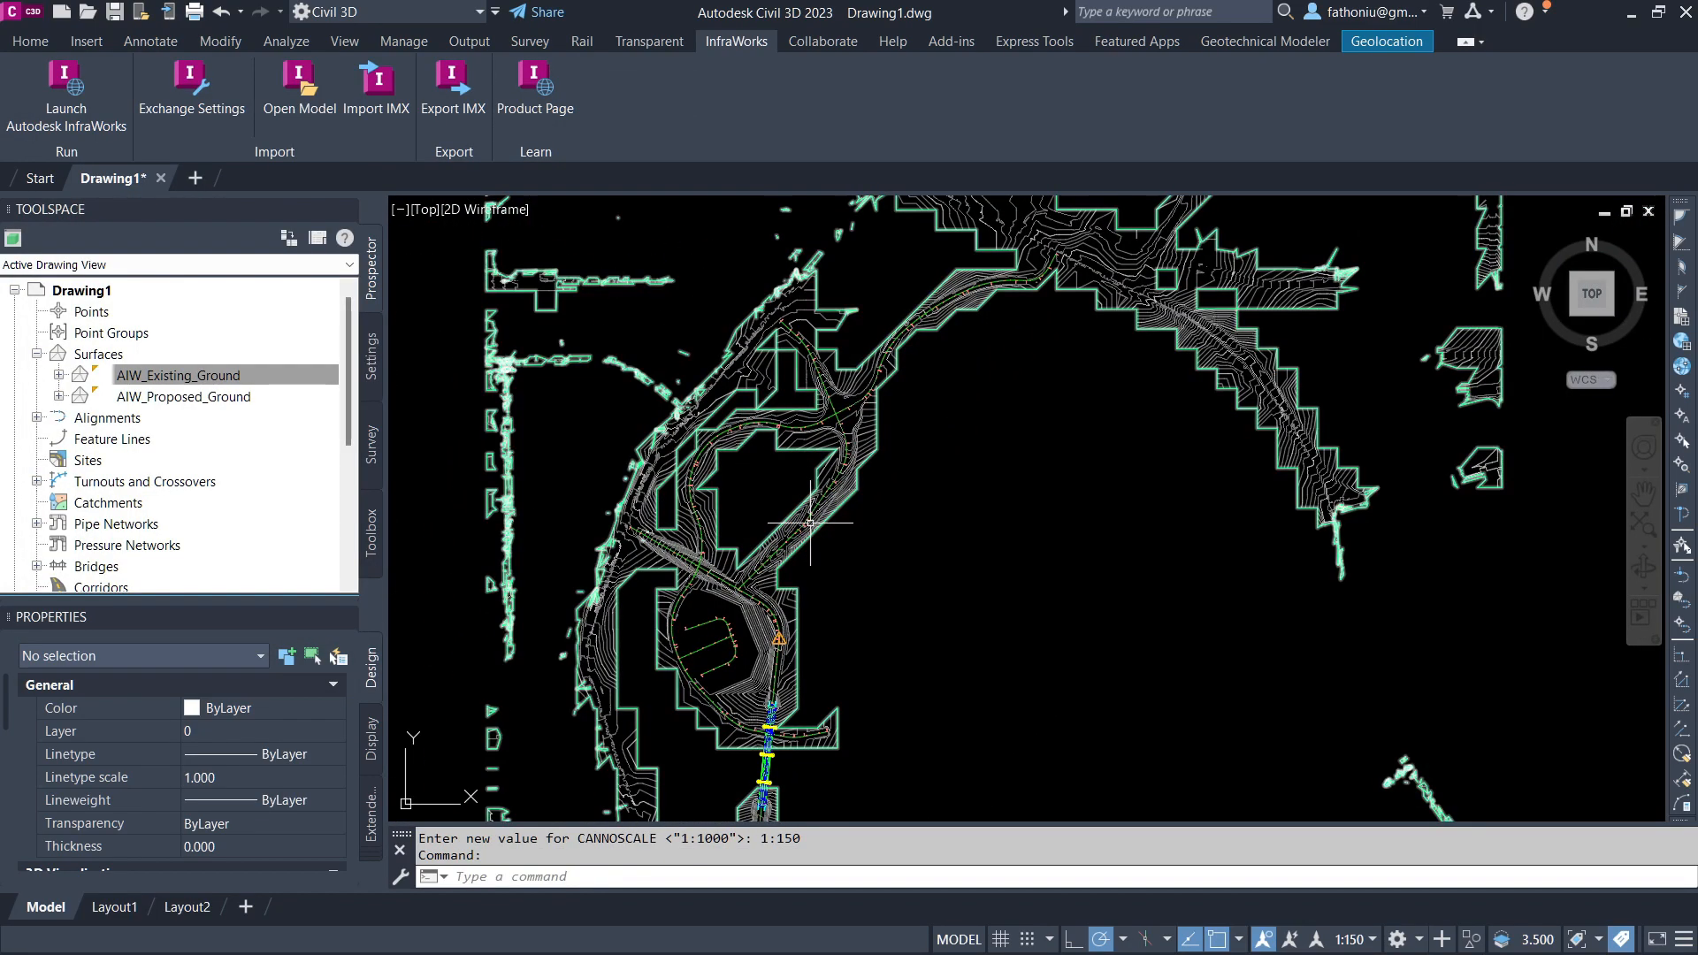
Step: Inspect the imported proposed roads, contours and grading area around the roundabout in plan view
scroll(800, 495, up, 2)
mouse_move(884, 380)
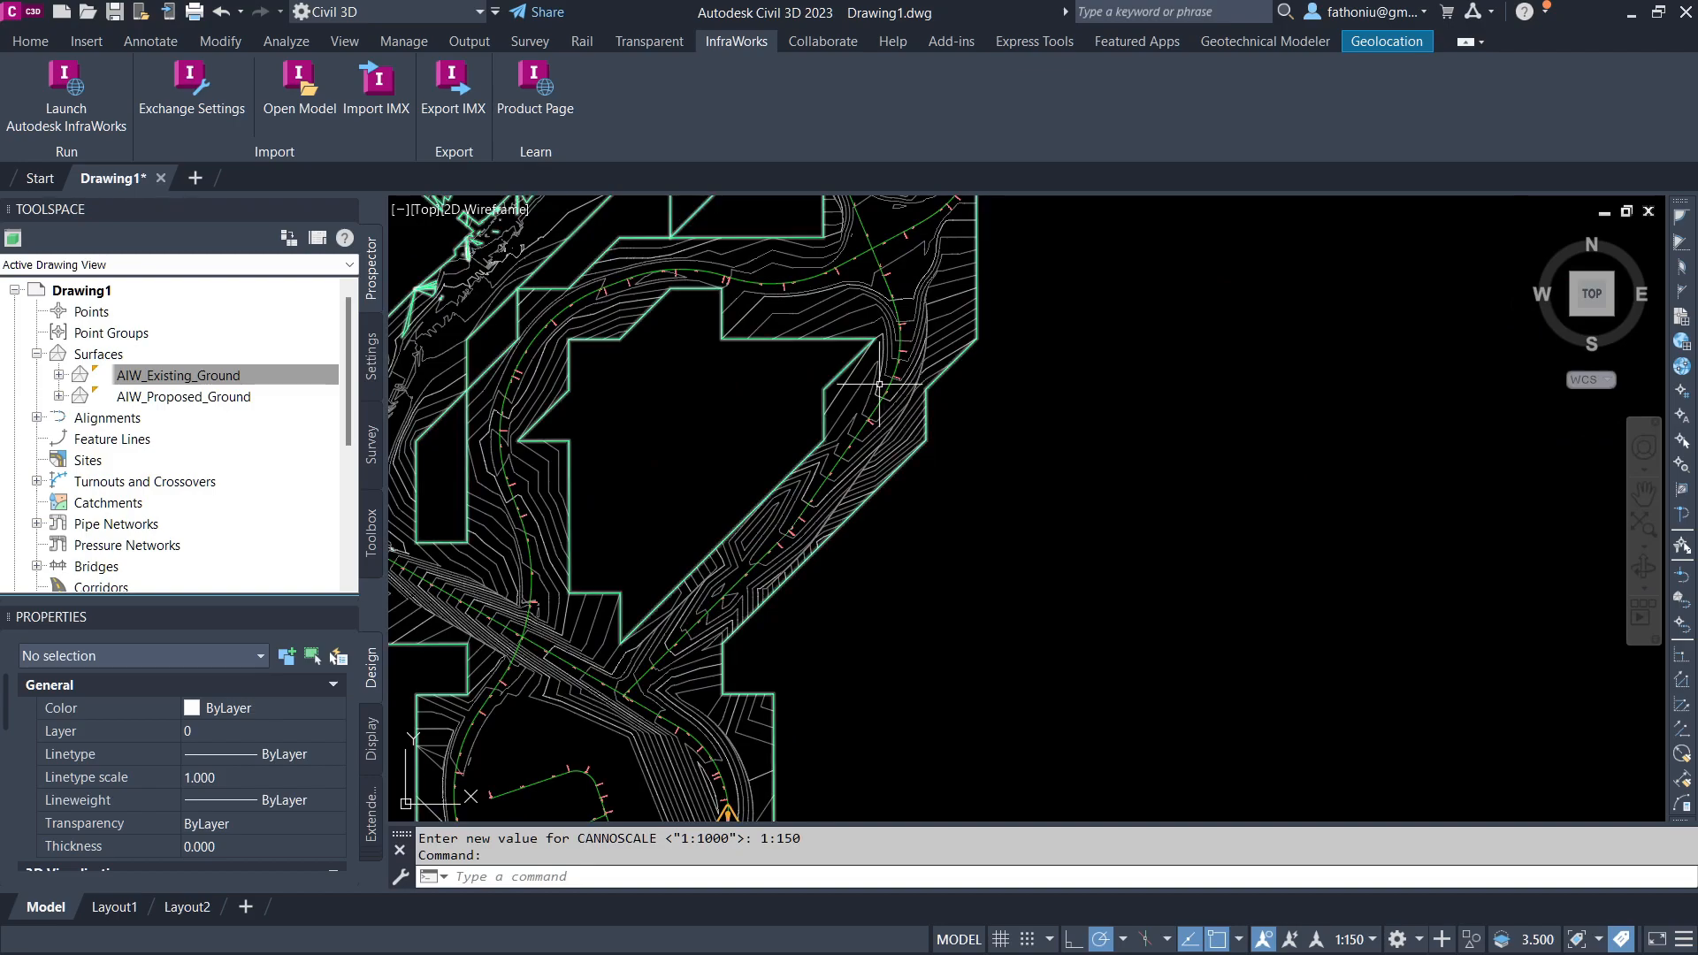
scroll(880, 385, down, 3)
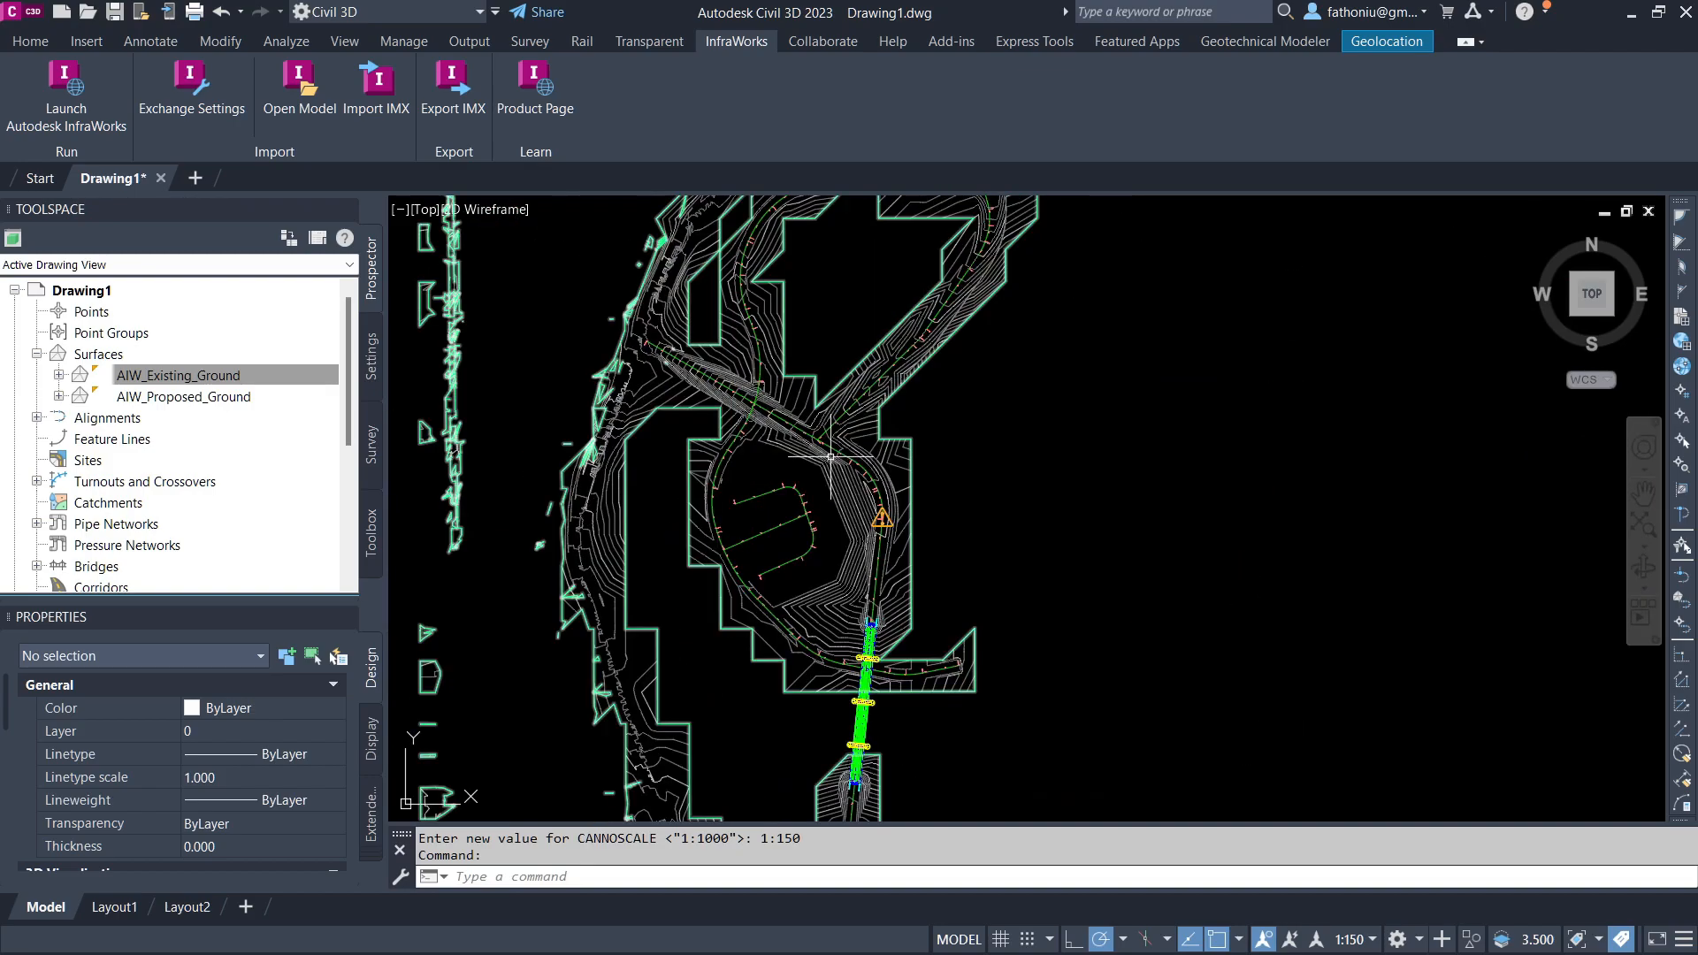
middle_drag(970, 211, 823, 505)
scroll(874, 417, down, 4)
middle_drag(849, 588, 872, 474)
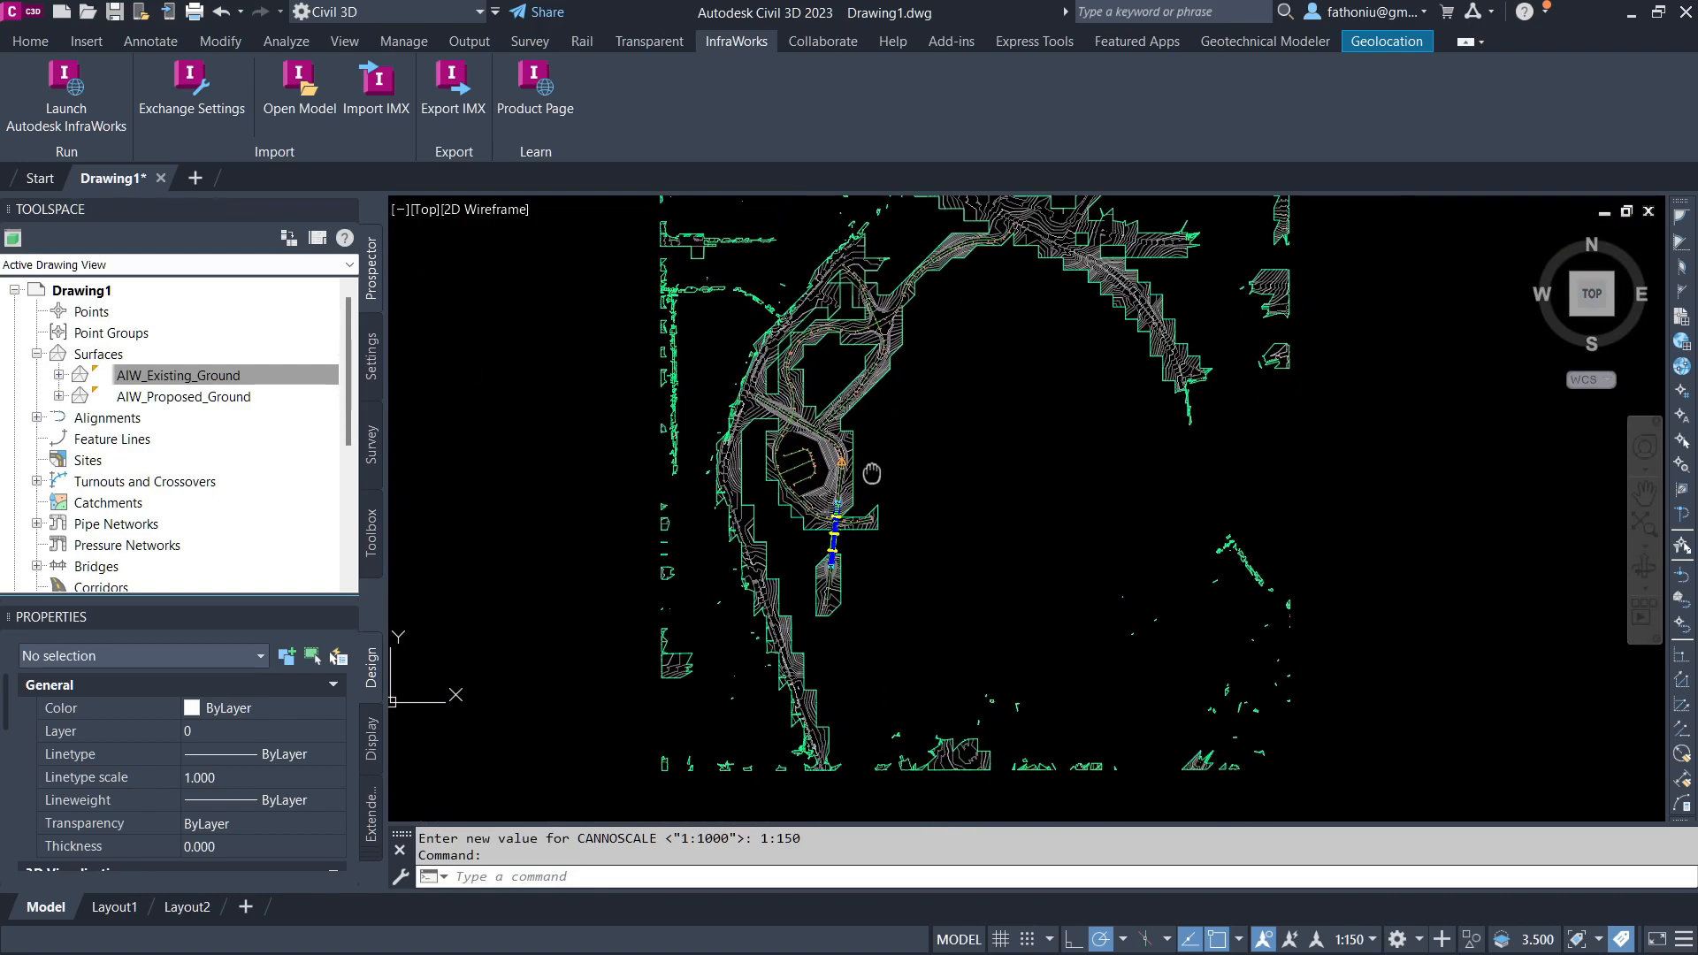
scroll(822, 370, up, 4)
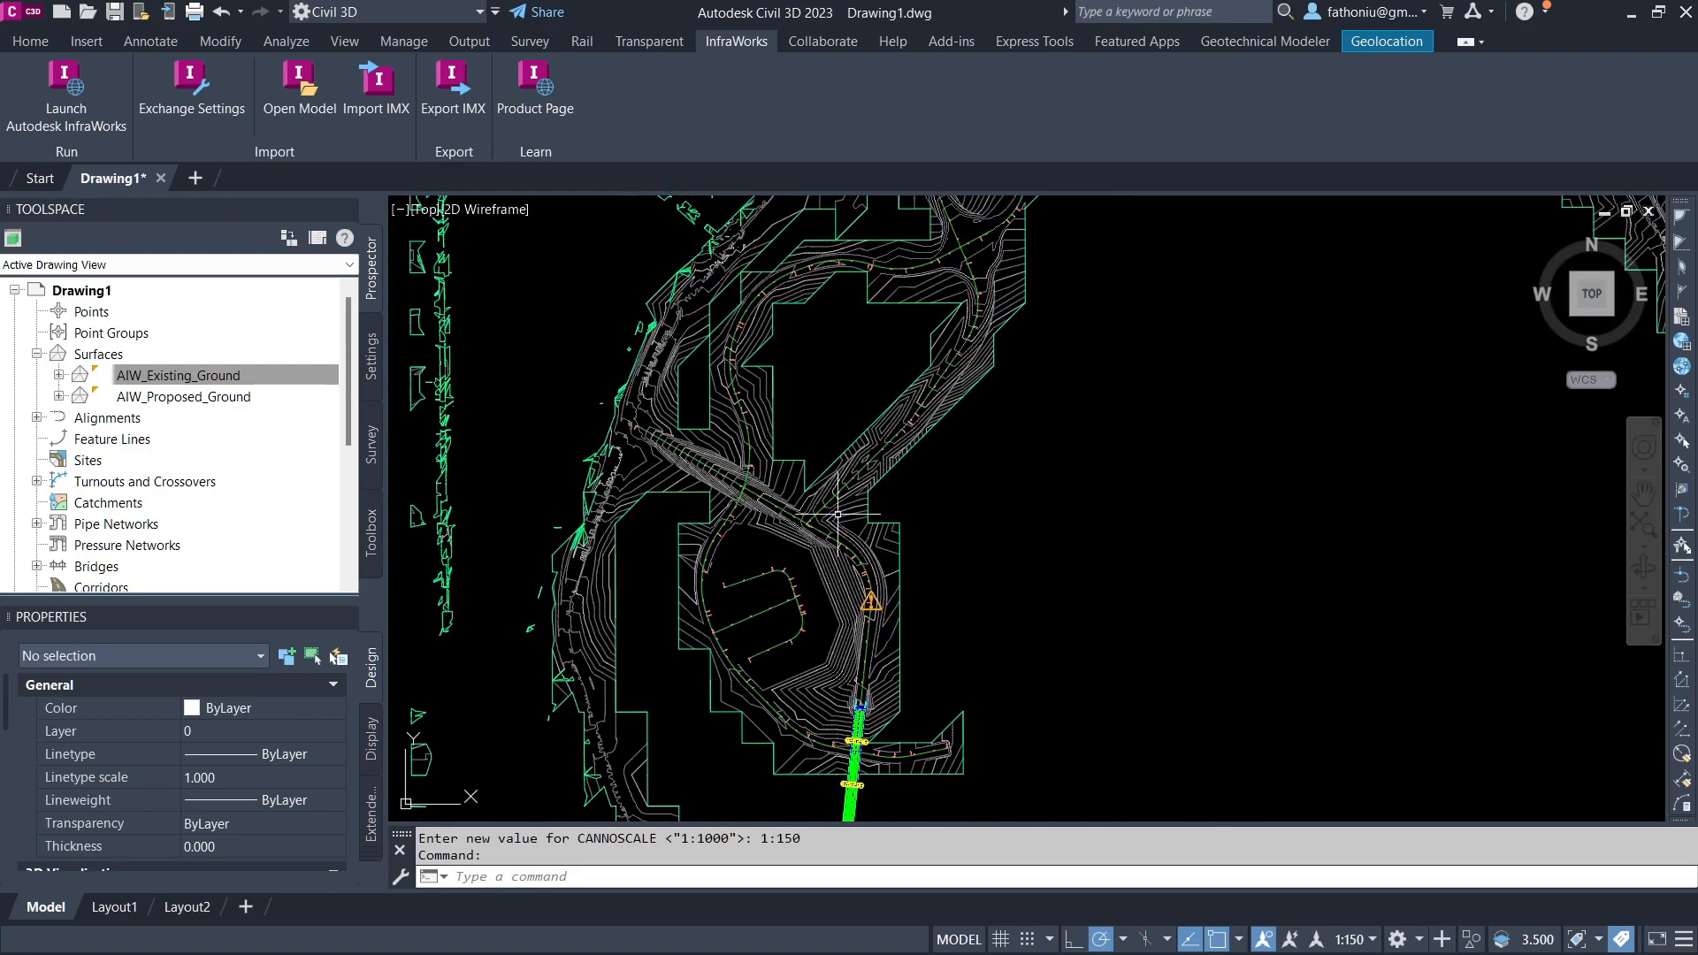
scroll(823, 499, up, 4)
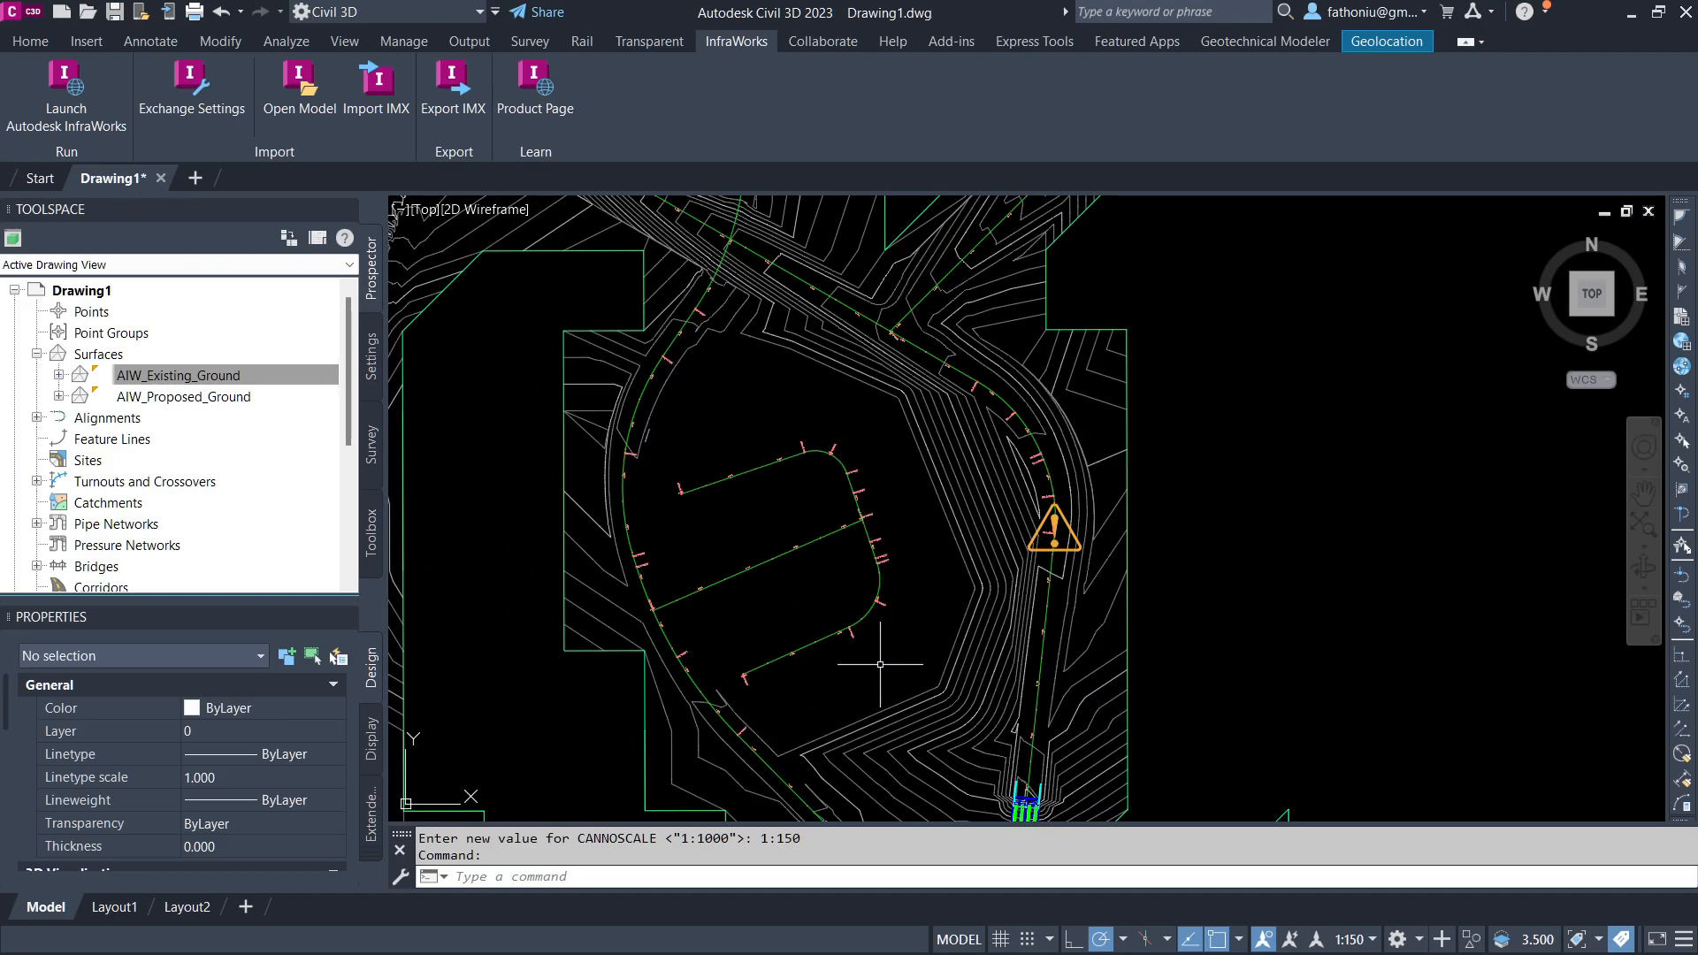
middle_drag(950, 497, 942, 504)
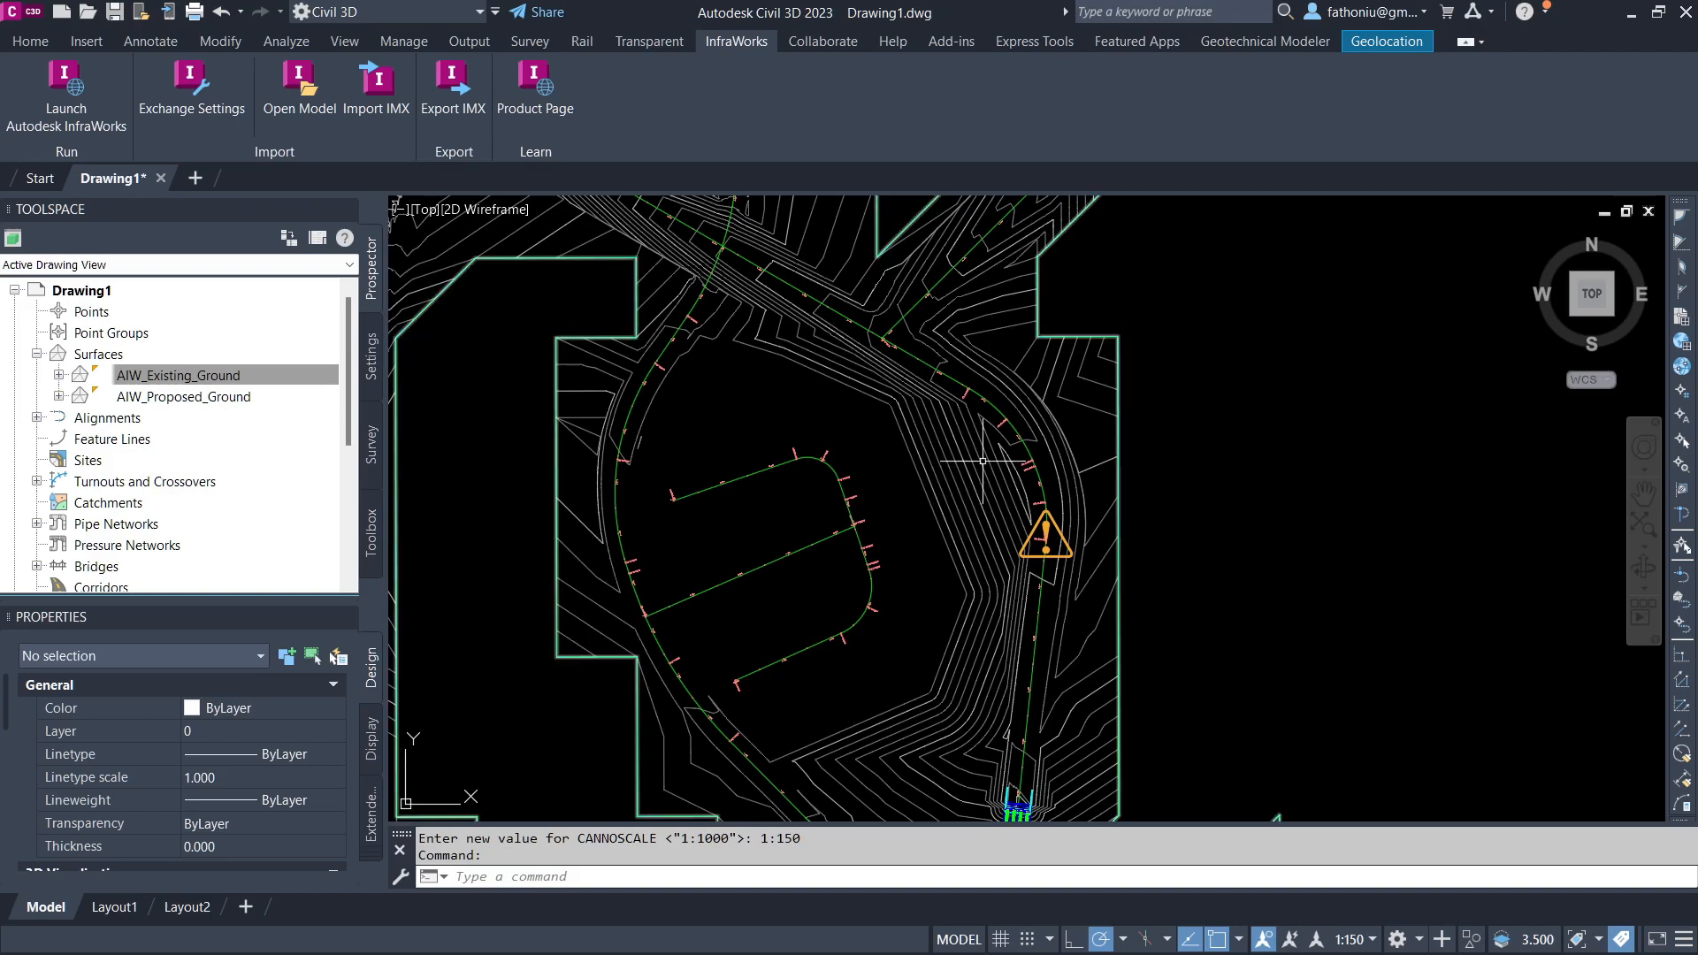
scroll(739, 583, down, 6)
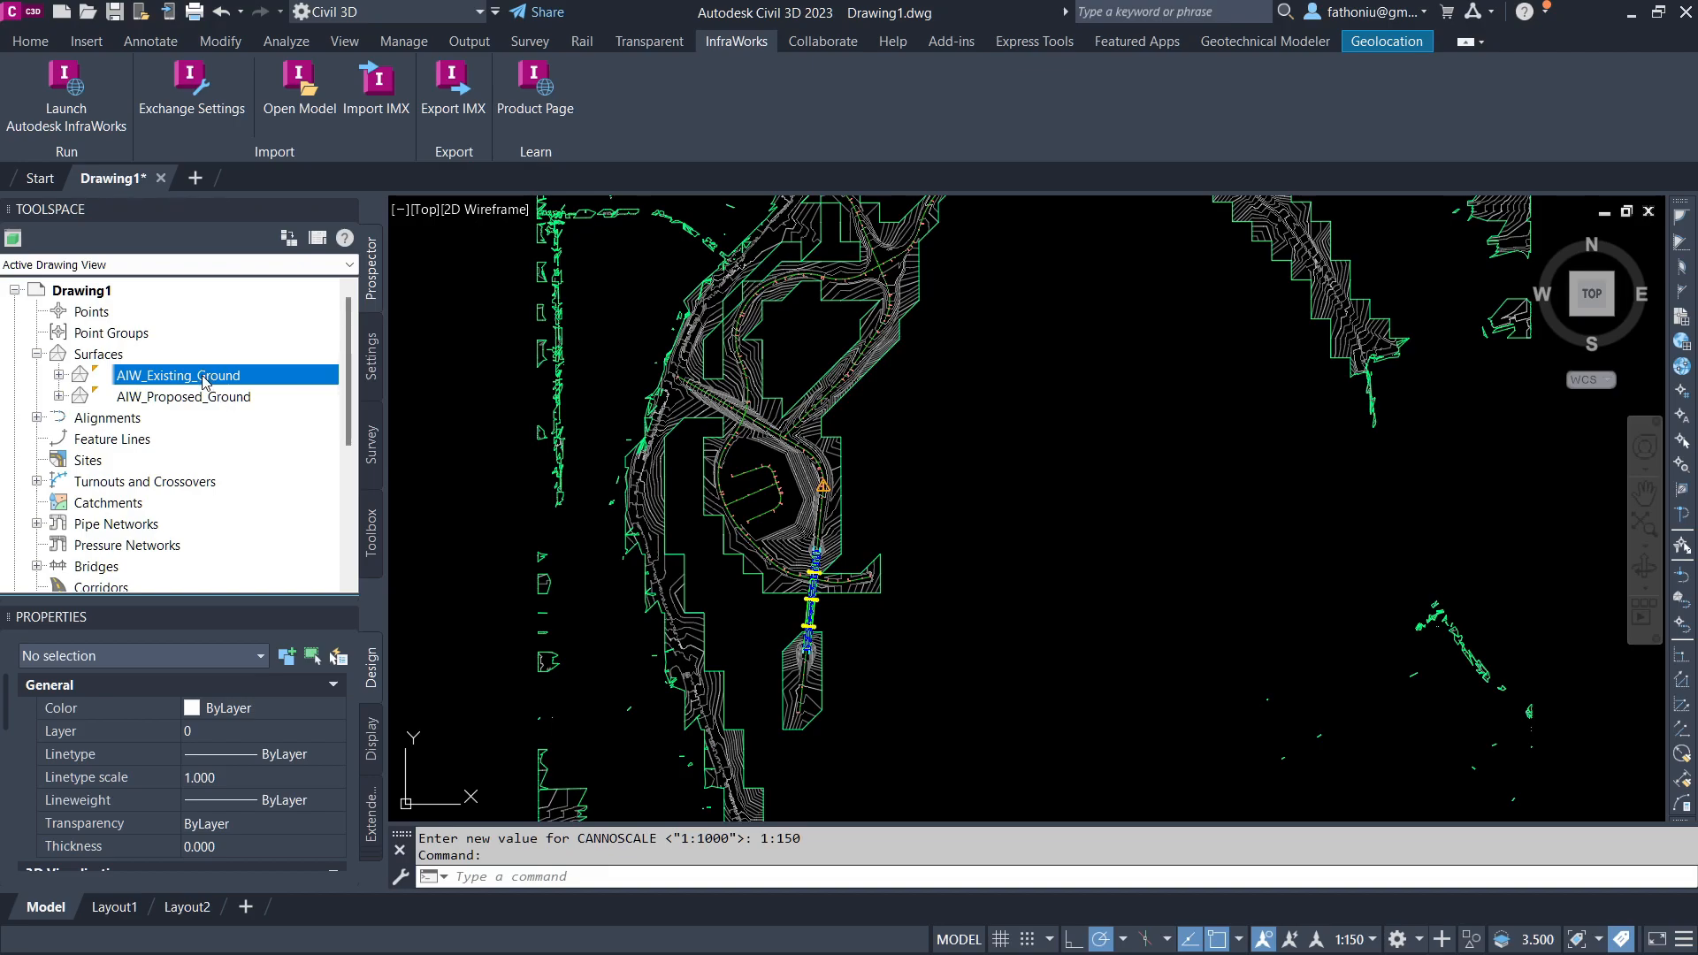
Step: Create a new TIN surface named Merged Surface
right_click(112, 355)
click(169, 364)
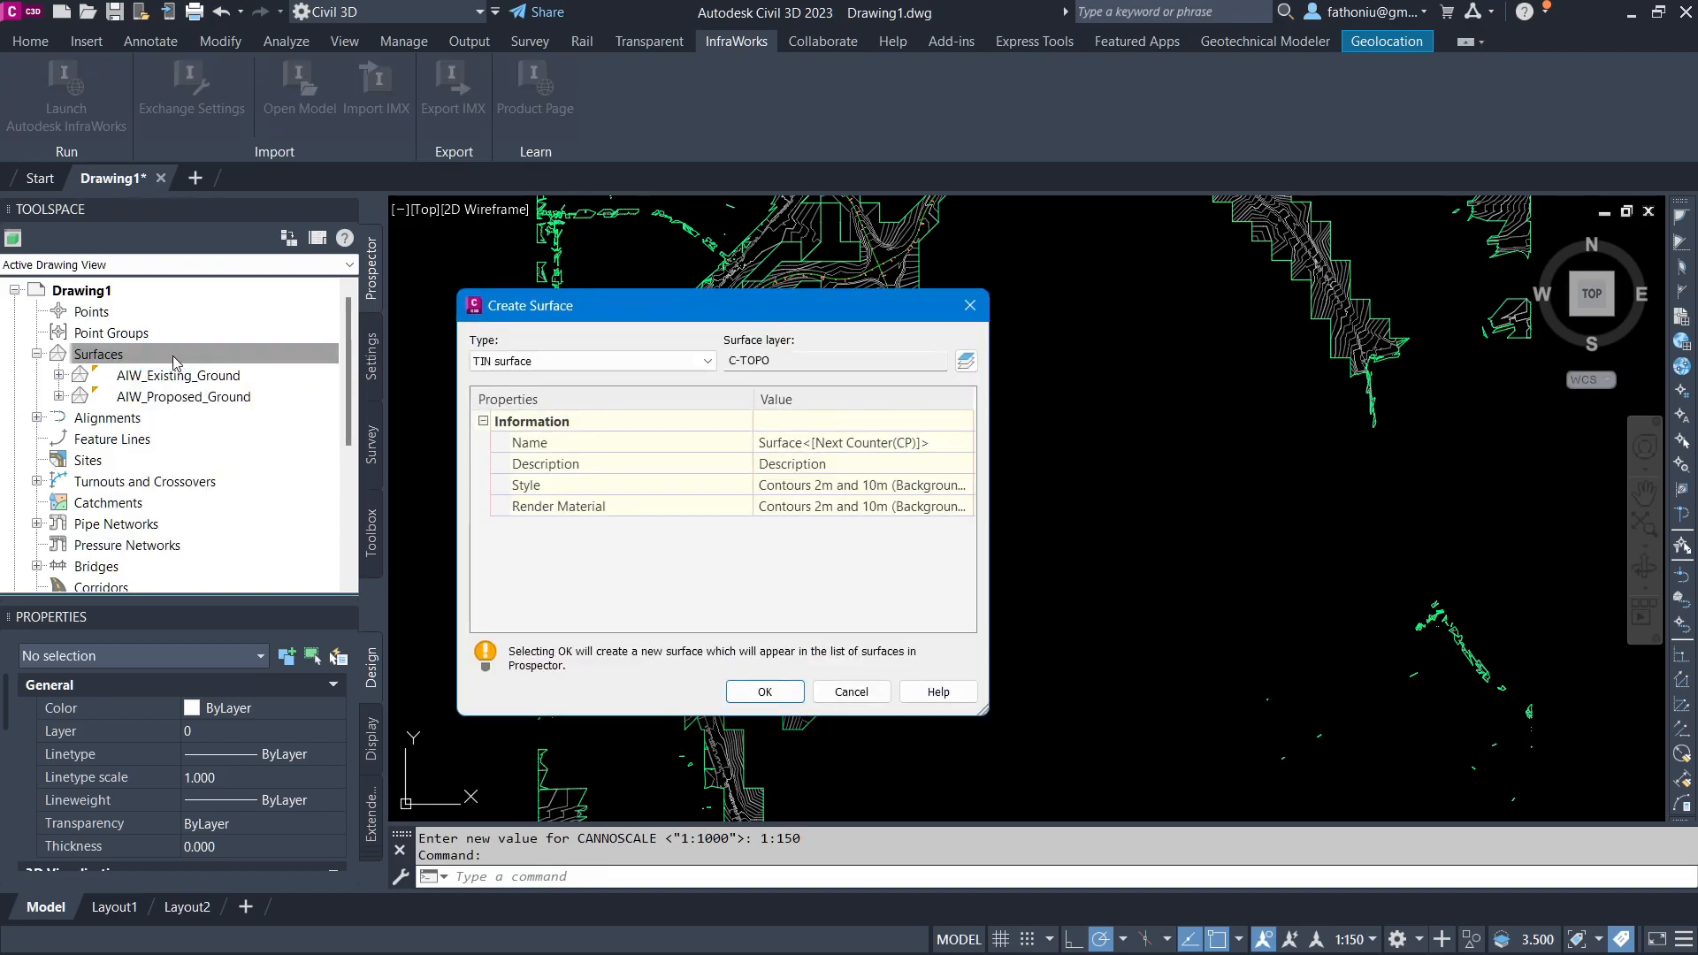
click(924, 442)
text(Merged Surface)
key(Return)
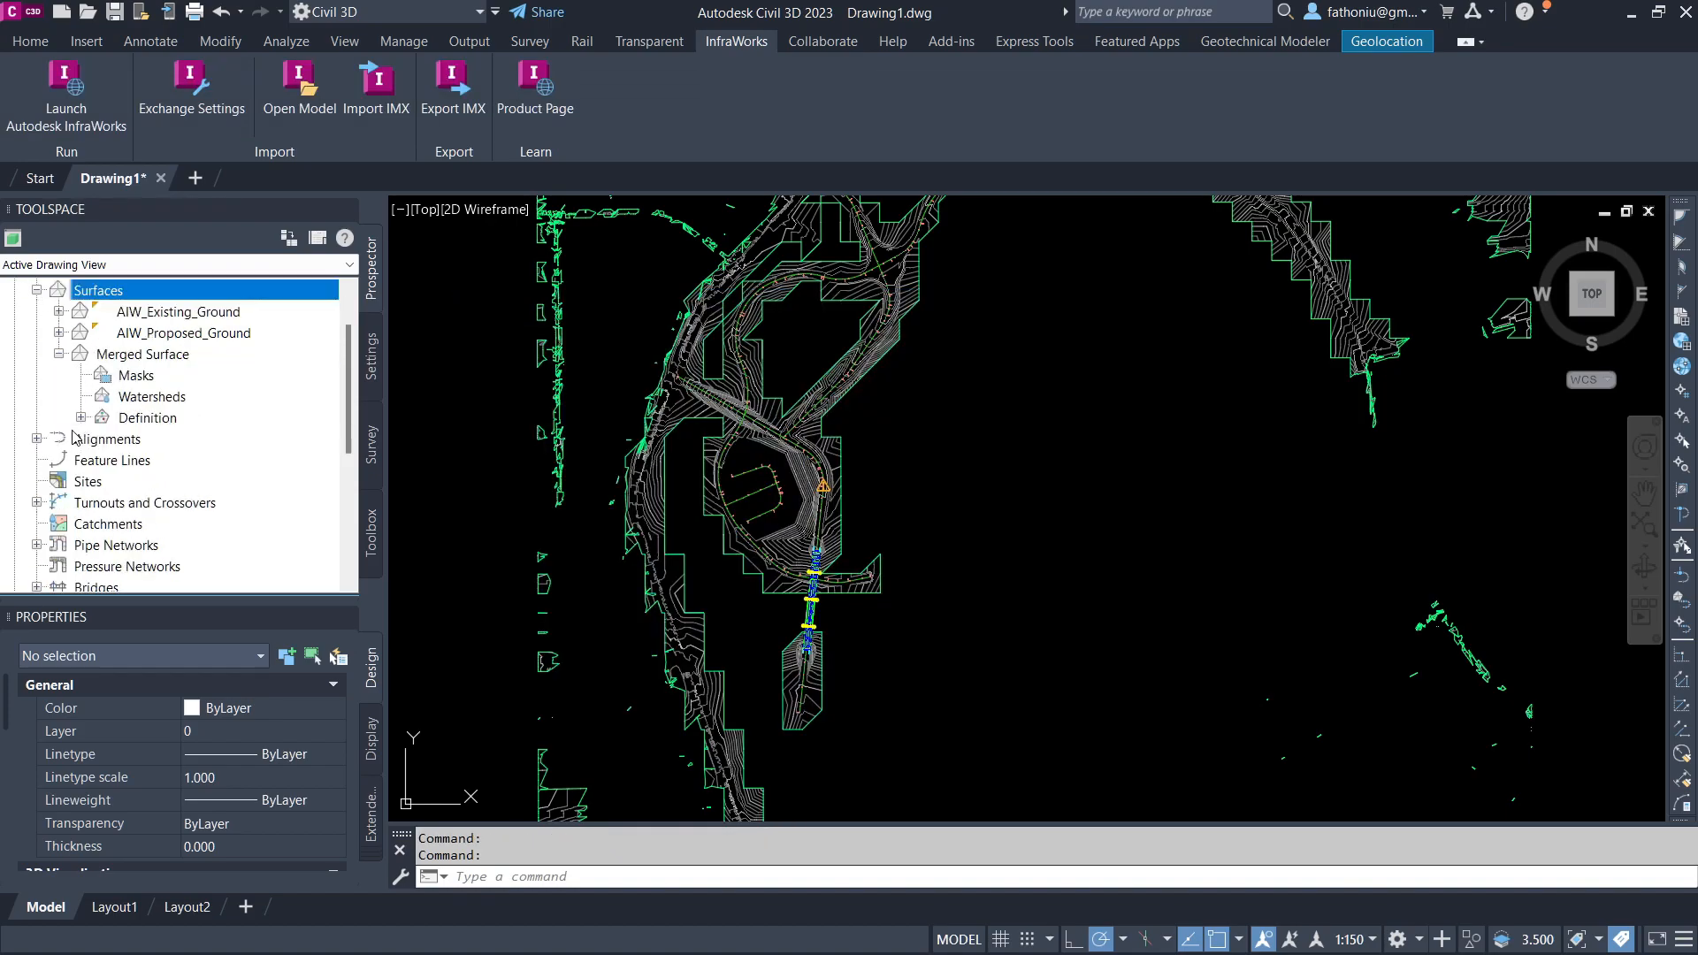
Step: Paste the AIW_Proposed_Ground surface into the Merged Surface definition edits
click(82, 417)
scroll(84, 424, down, 2)
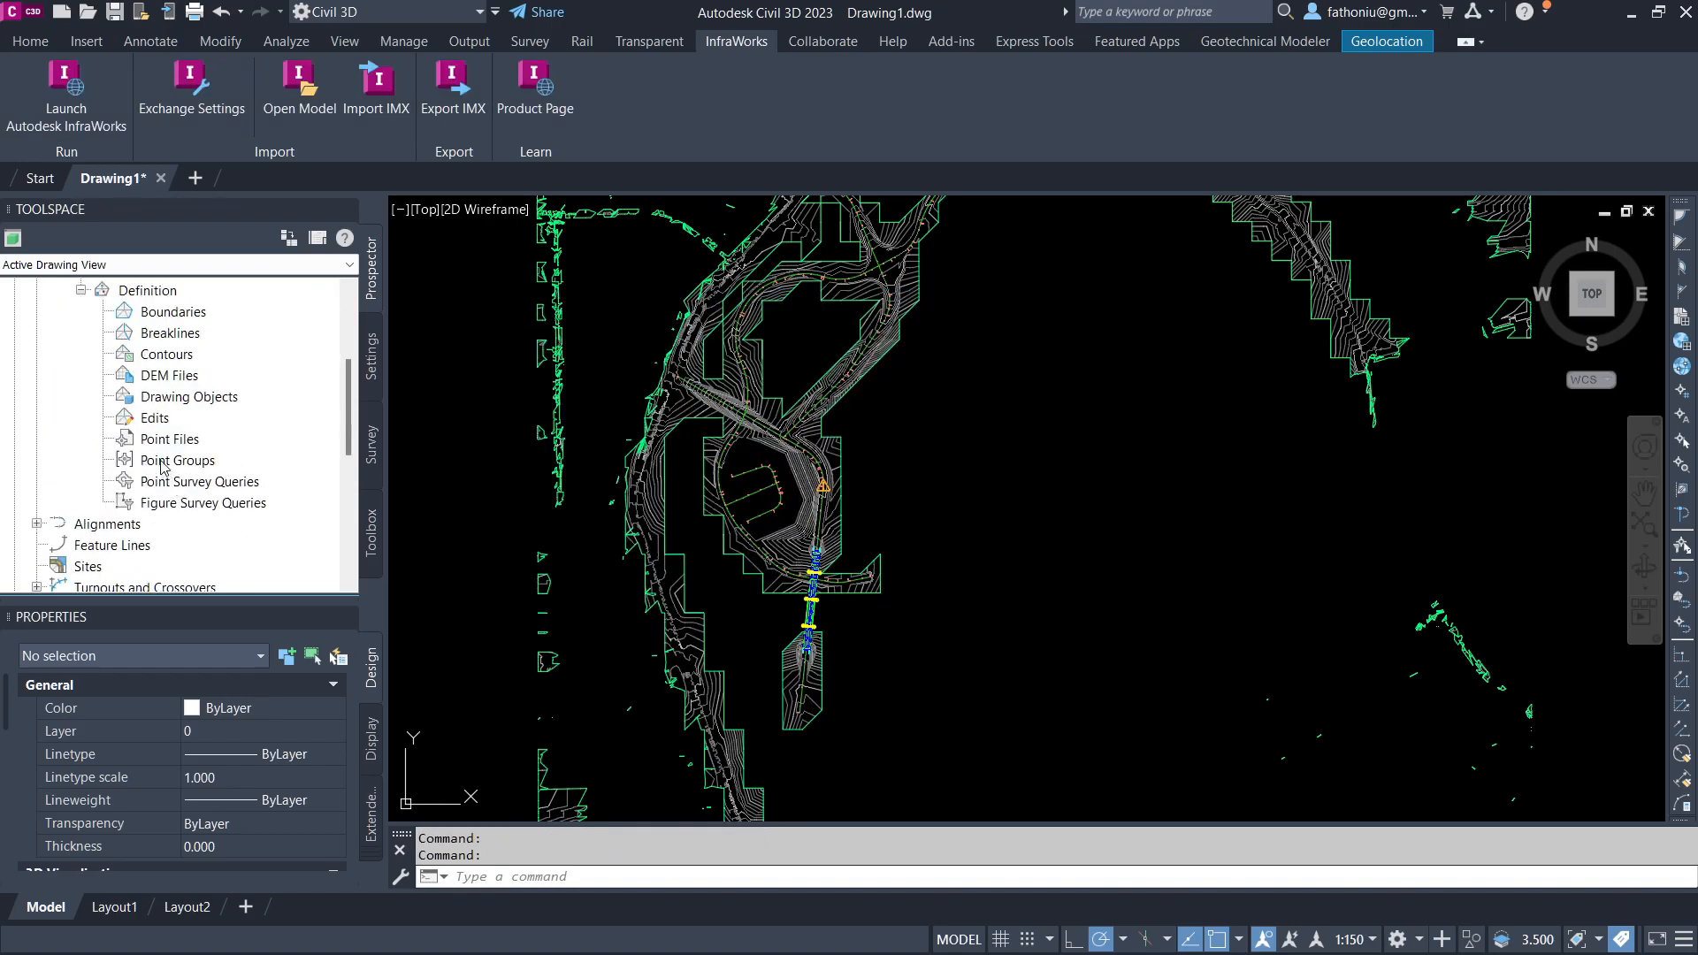
right_click(160, 420)
click(242, 637)
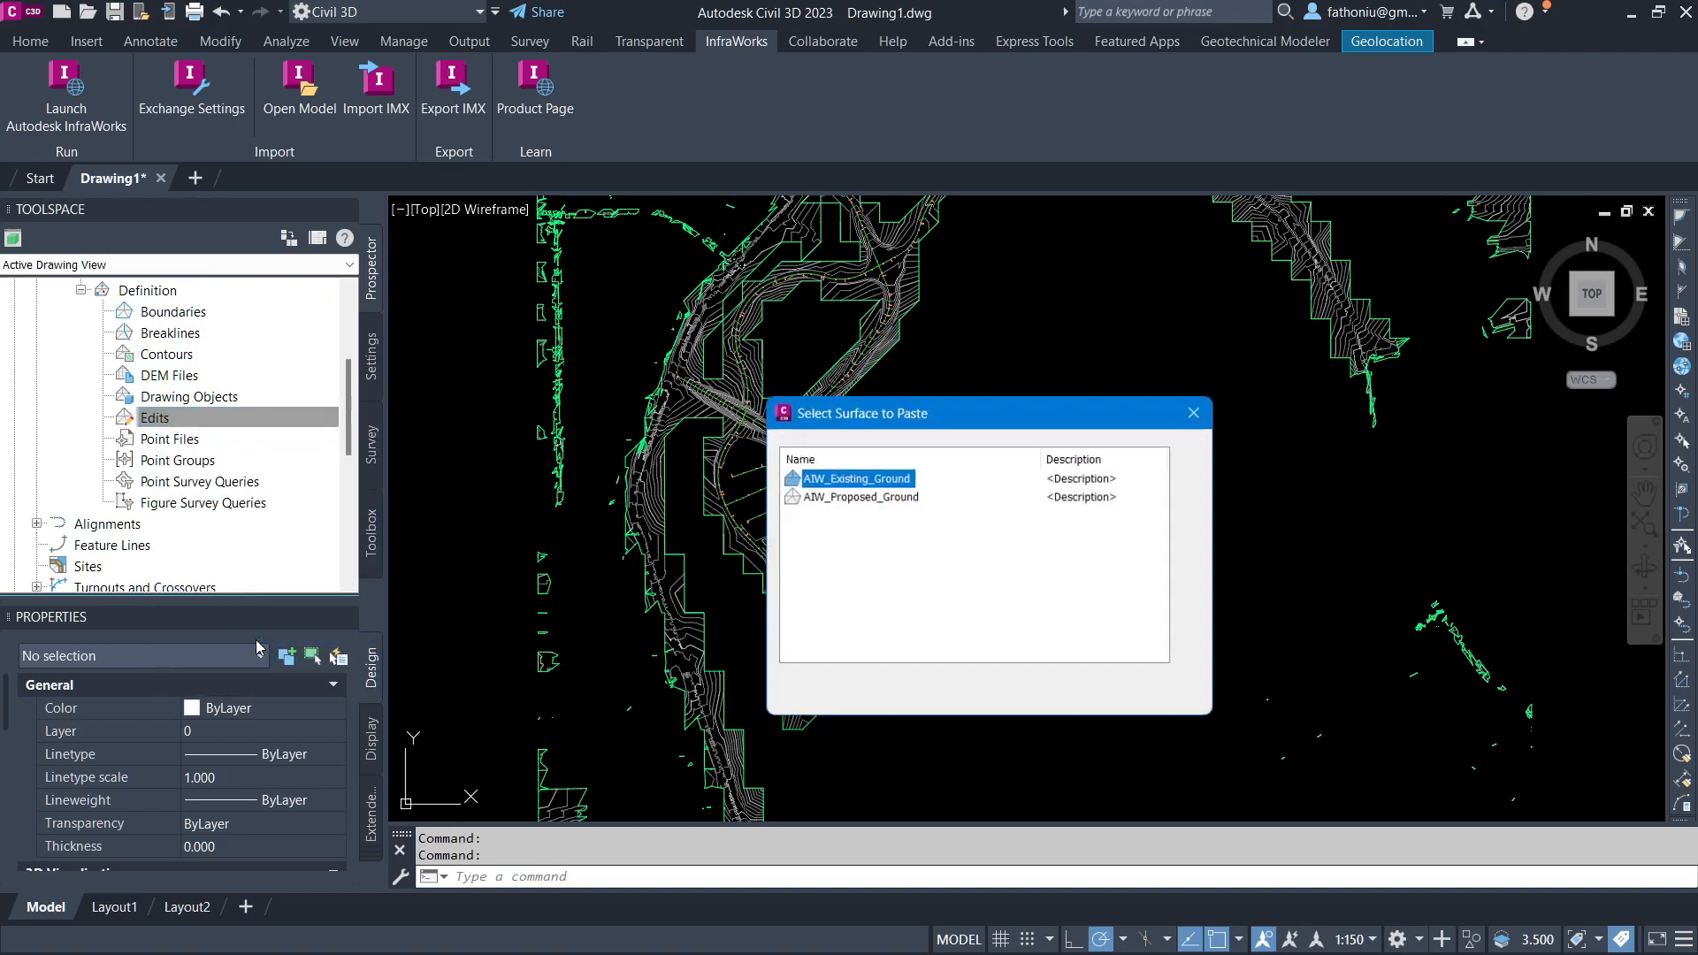
shift+click(862, 497)
click(990, 695)
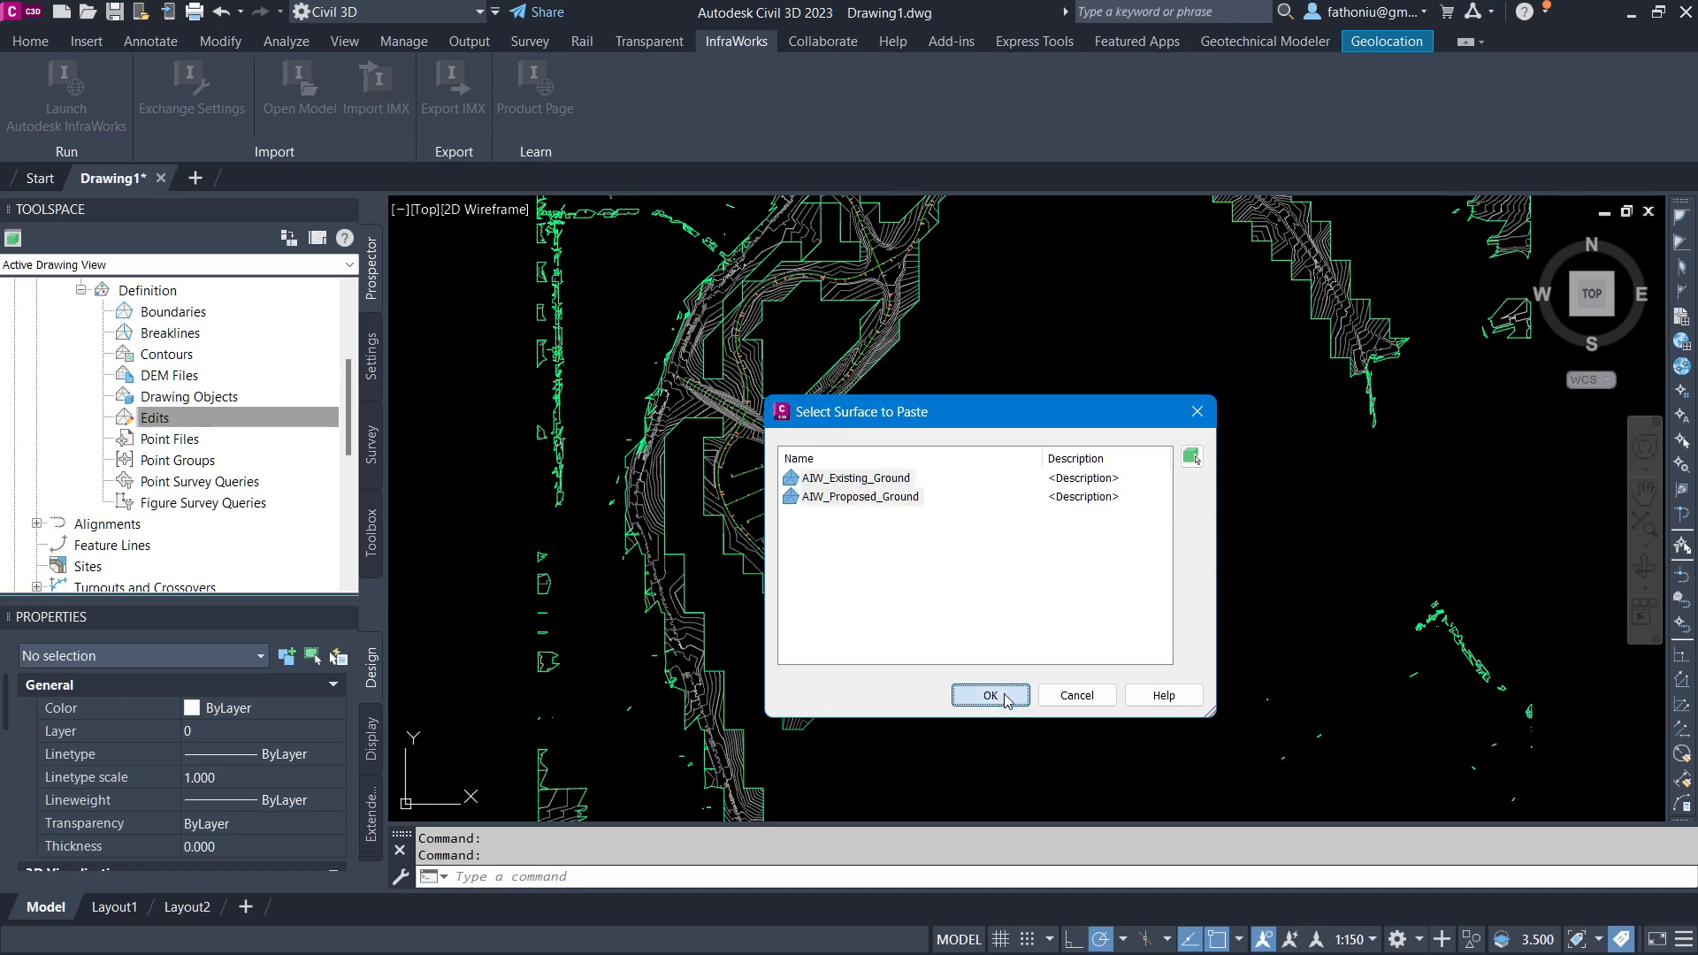
Step: Examine the merged surface in 3D in the Object Viewer, then close the viewer
middle_drag(908, 391, 975, 479)
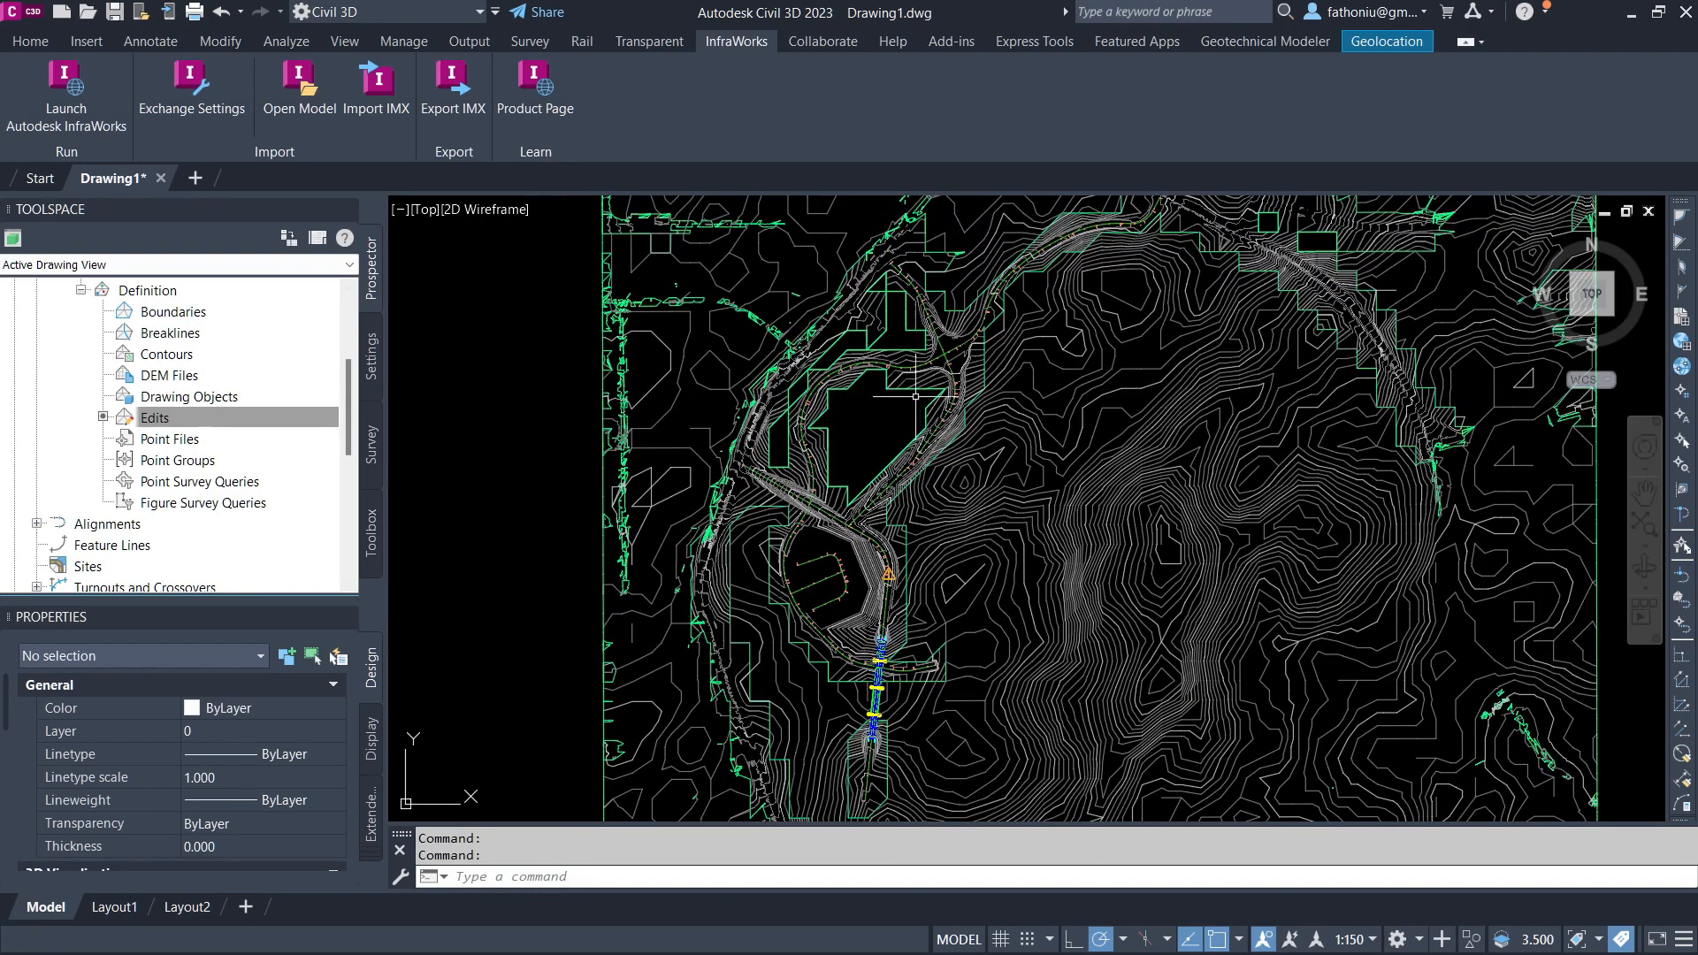
scroll(877, 440, up, 2)
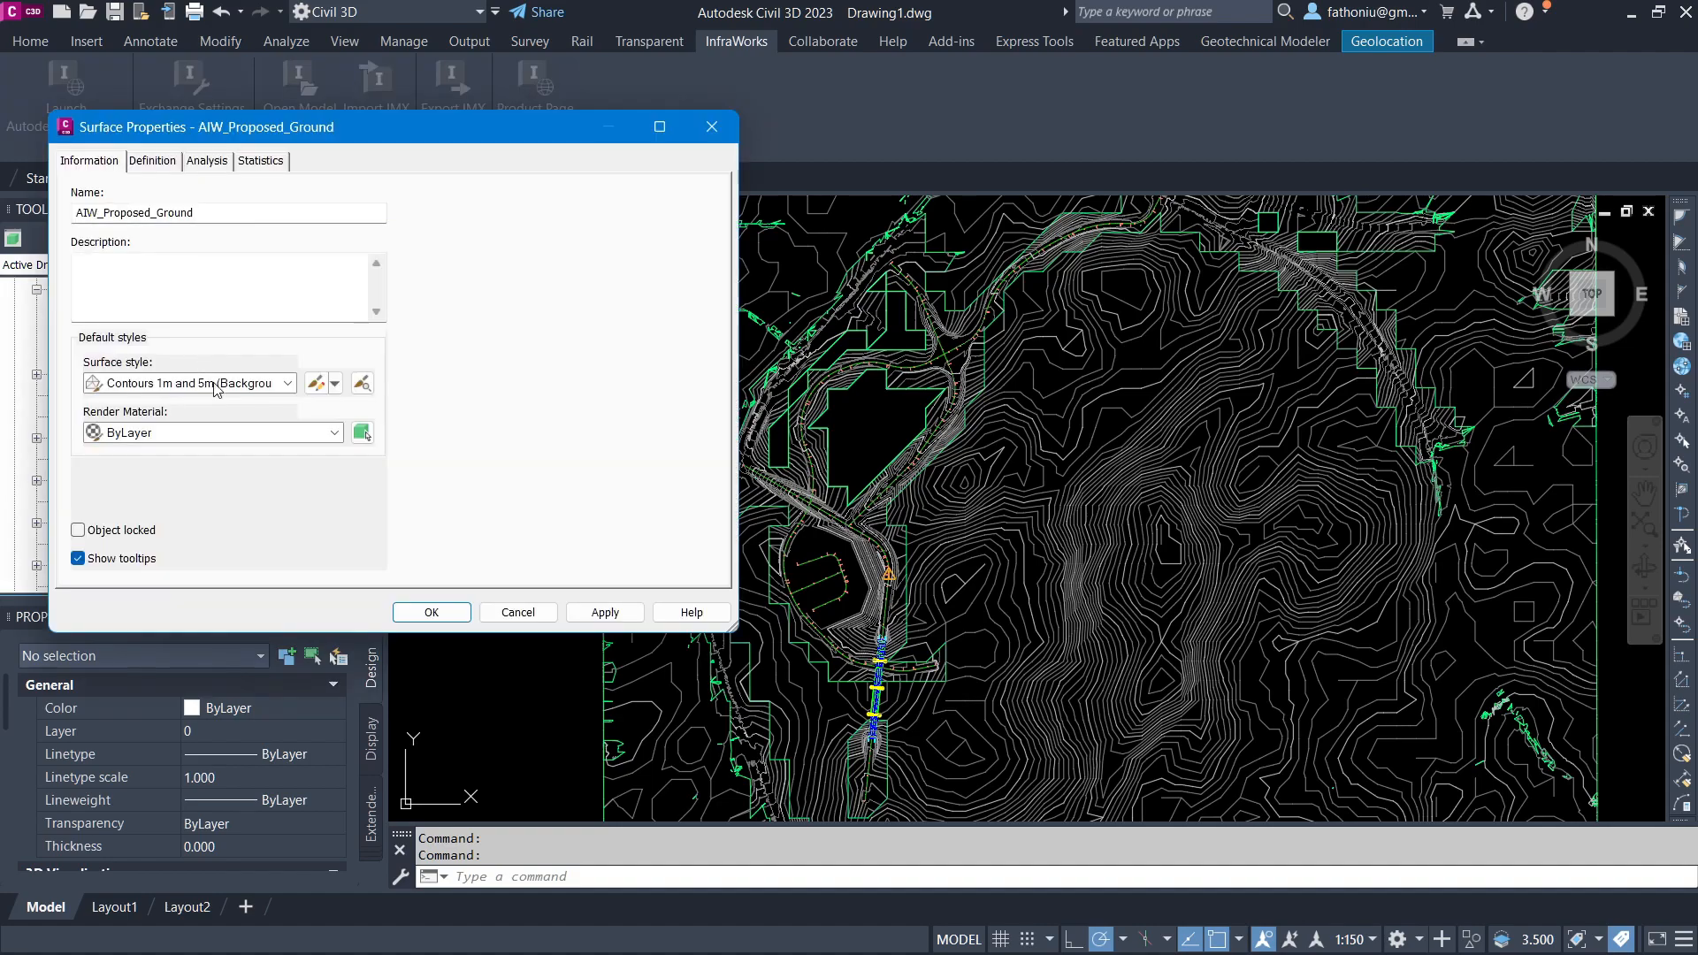
click(221, 383)
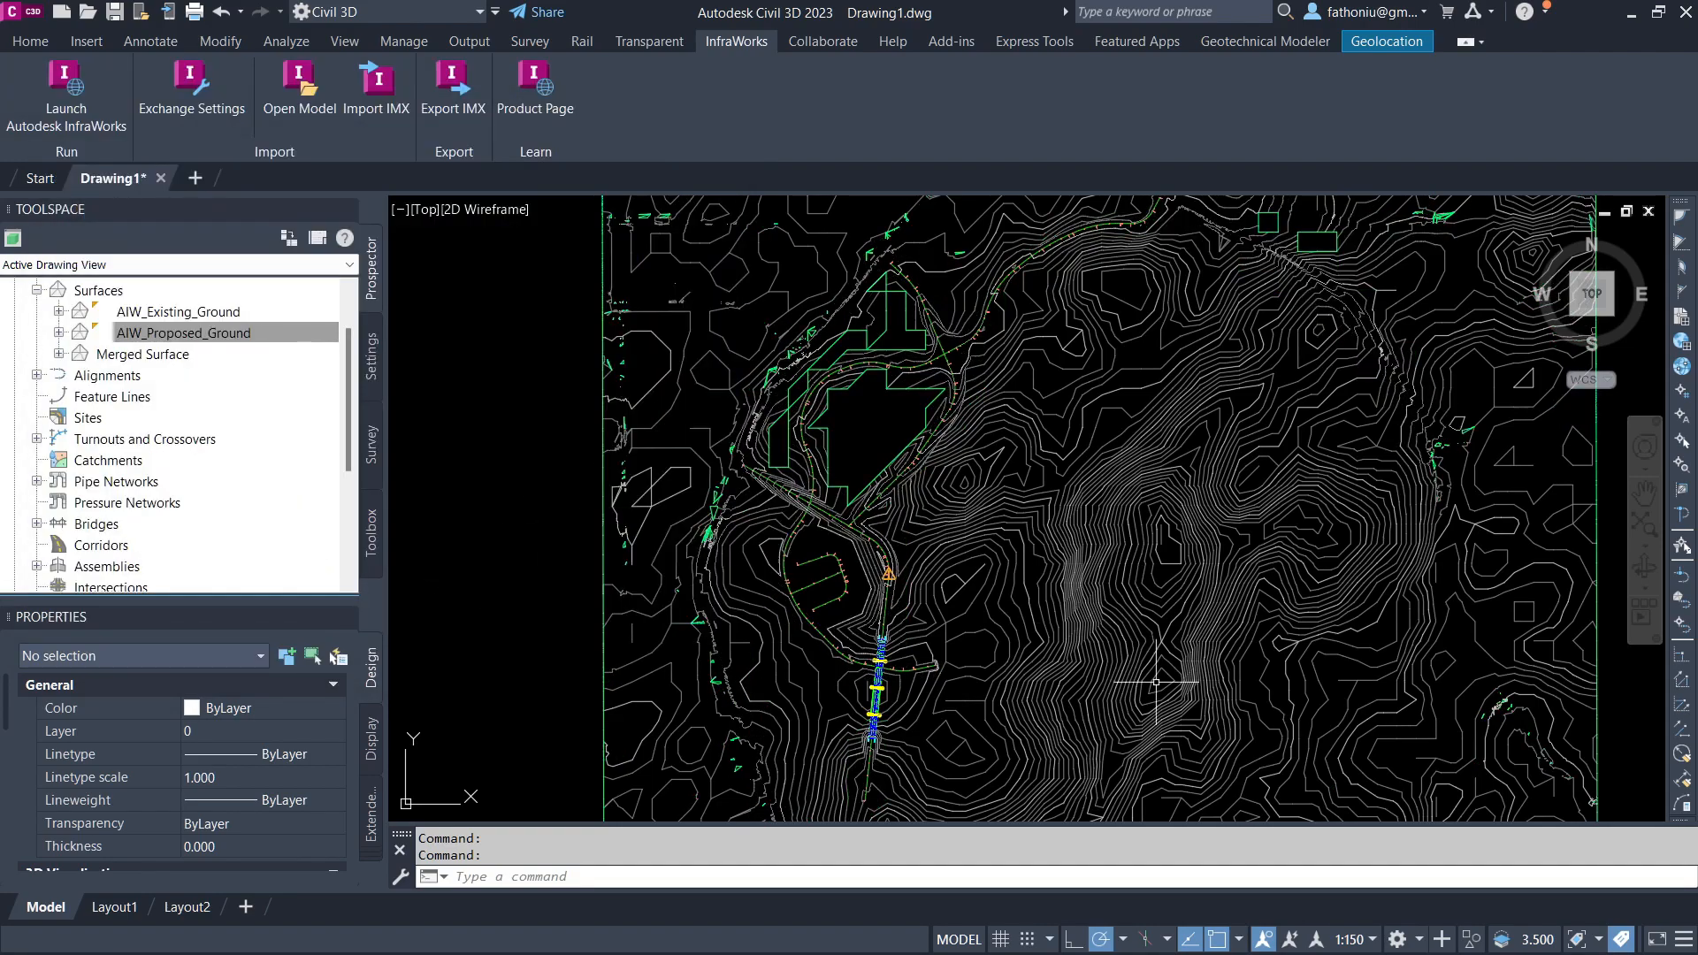
scroll(839, 468, down, 5)
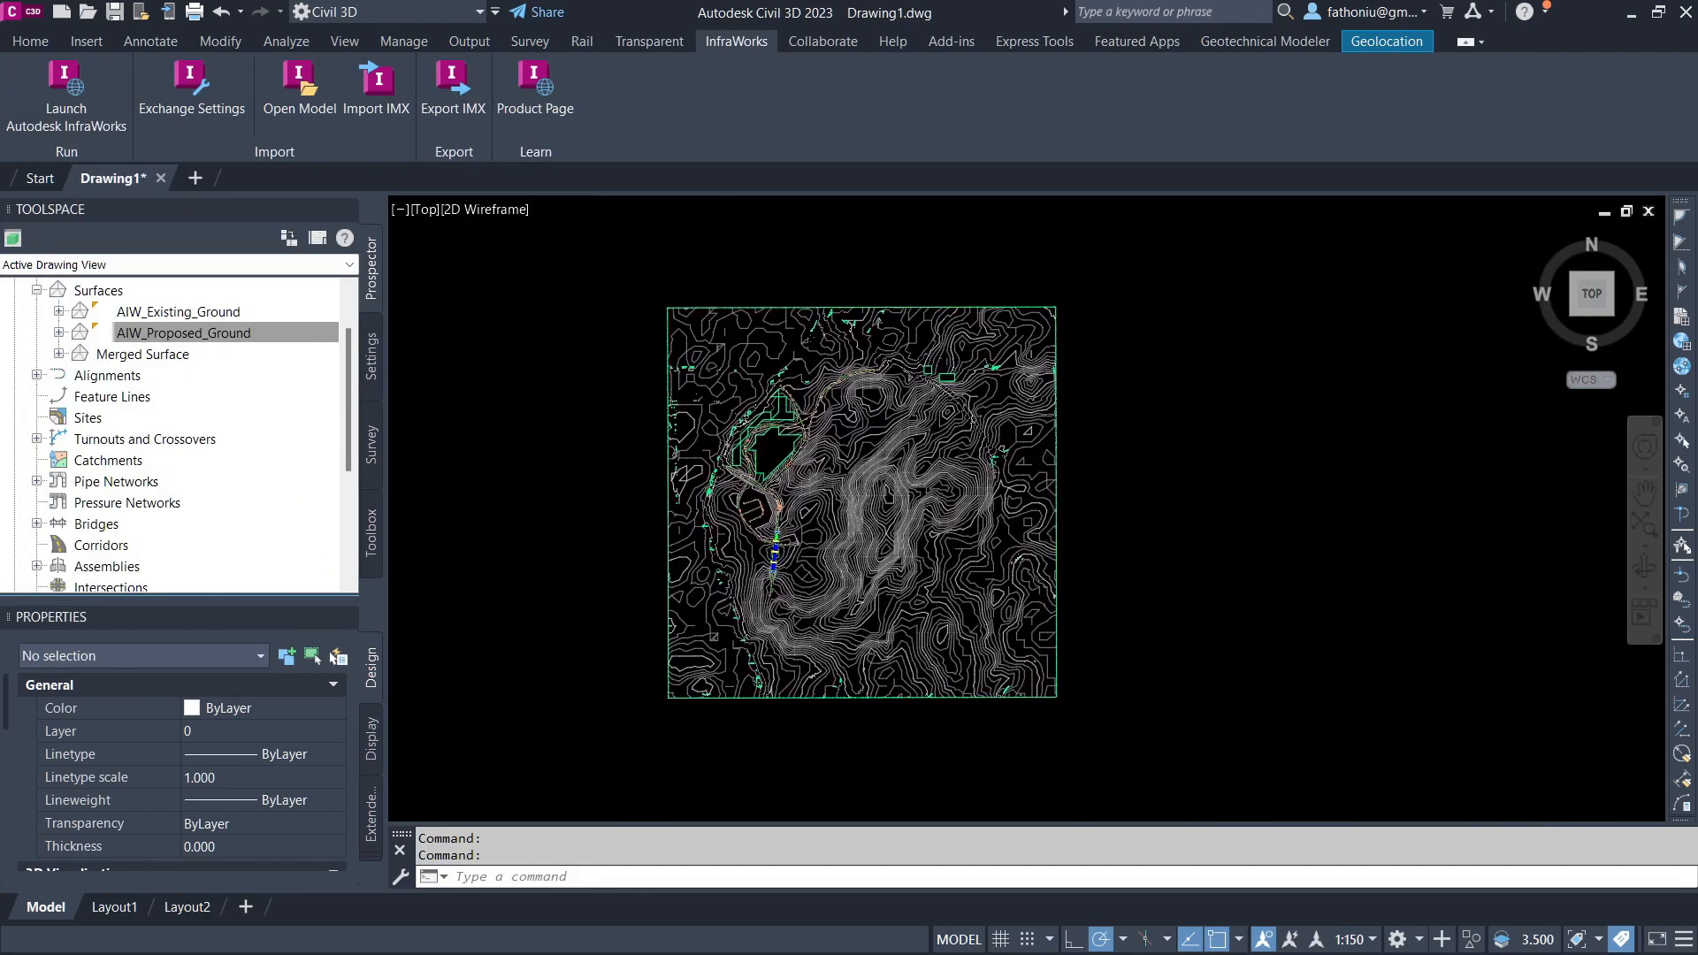
click(839, 468)
right_click(839, 468)
click(906, 776)
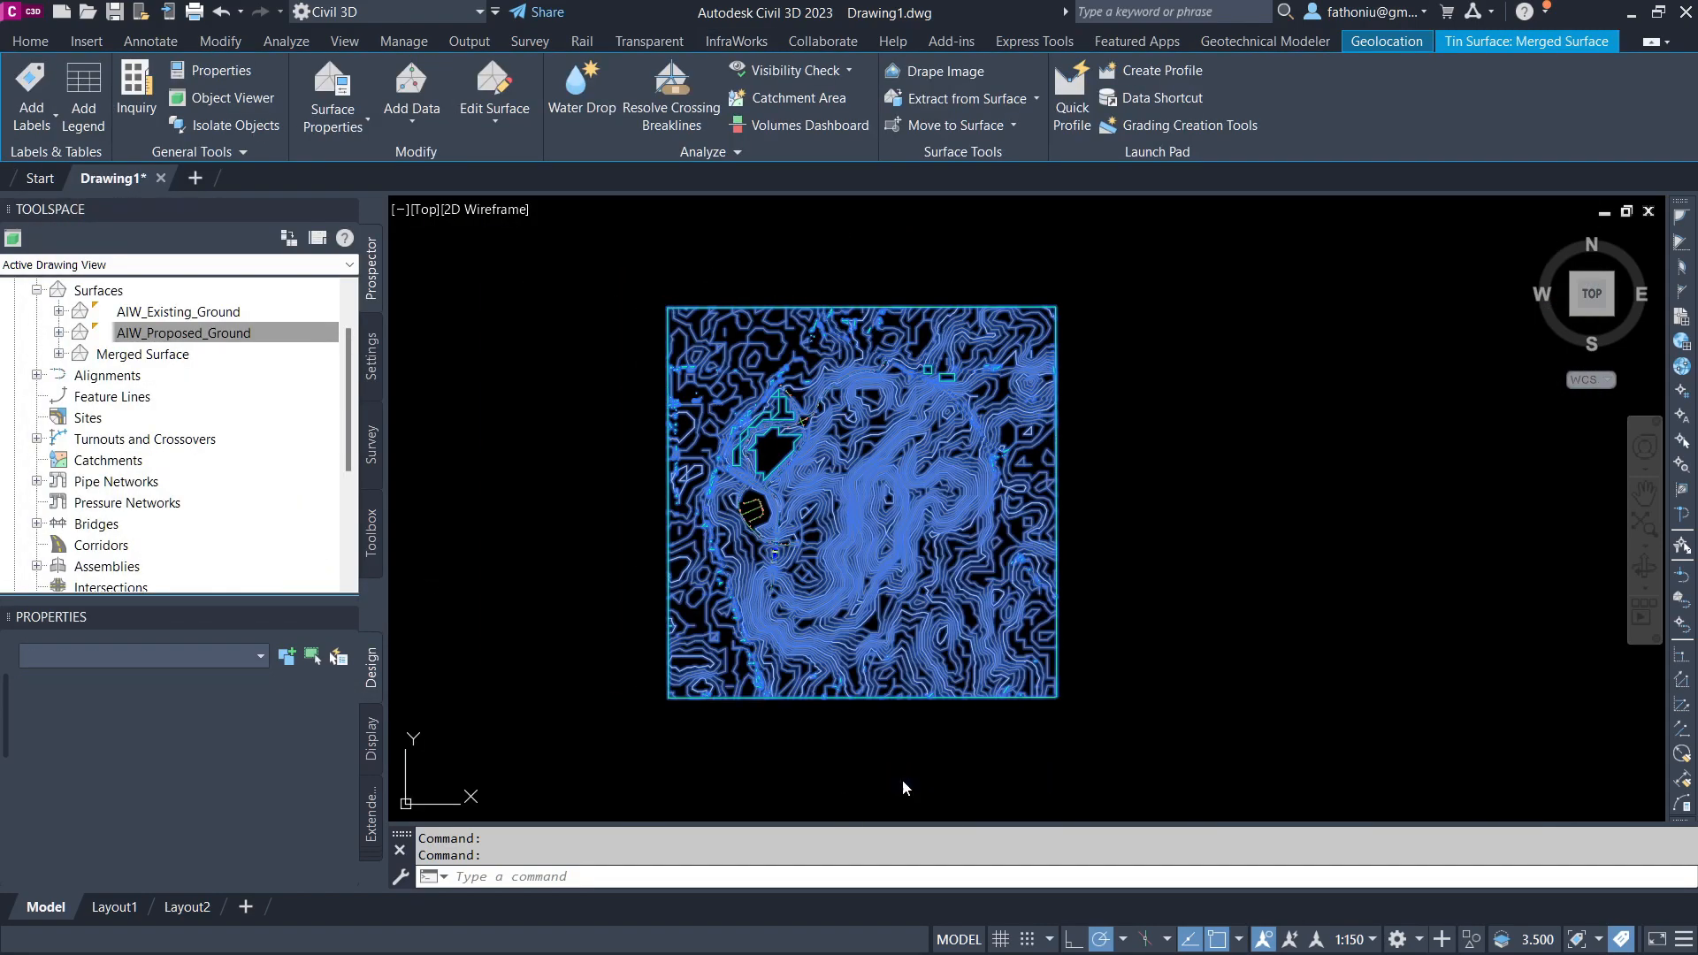
scroll(643, 625, up, 5)
mouse_move(845, 371)
mouse_down()
mouse_move(644, 624)
mouse_move(773, 583)
mouse_move(741, 589)
mouse_up()
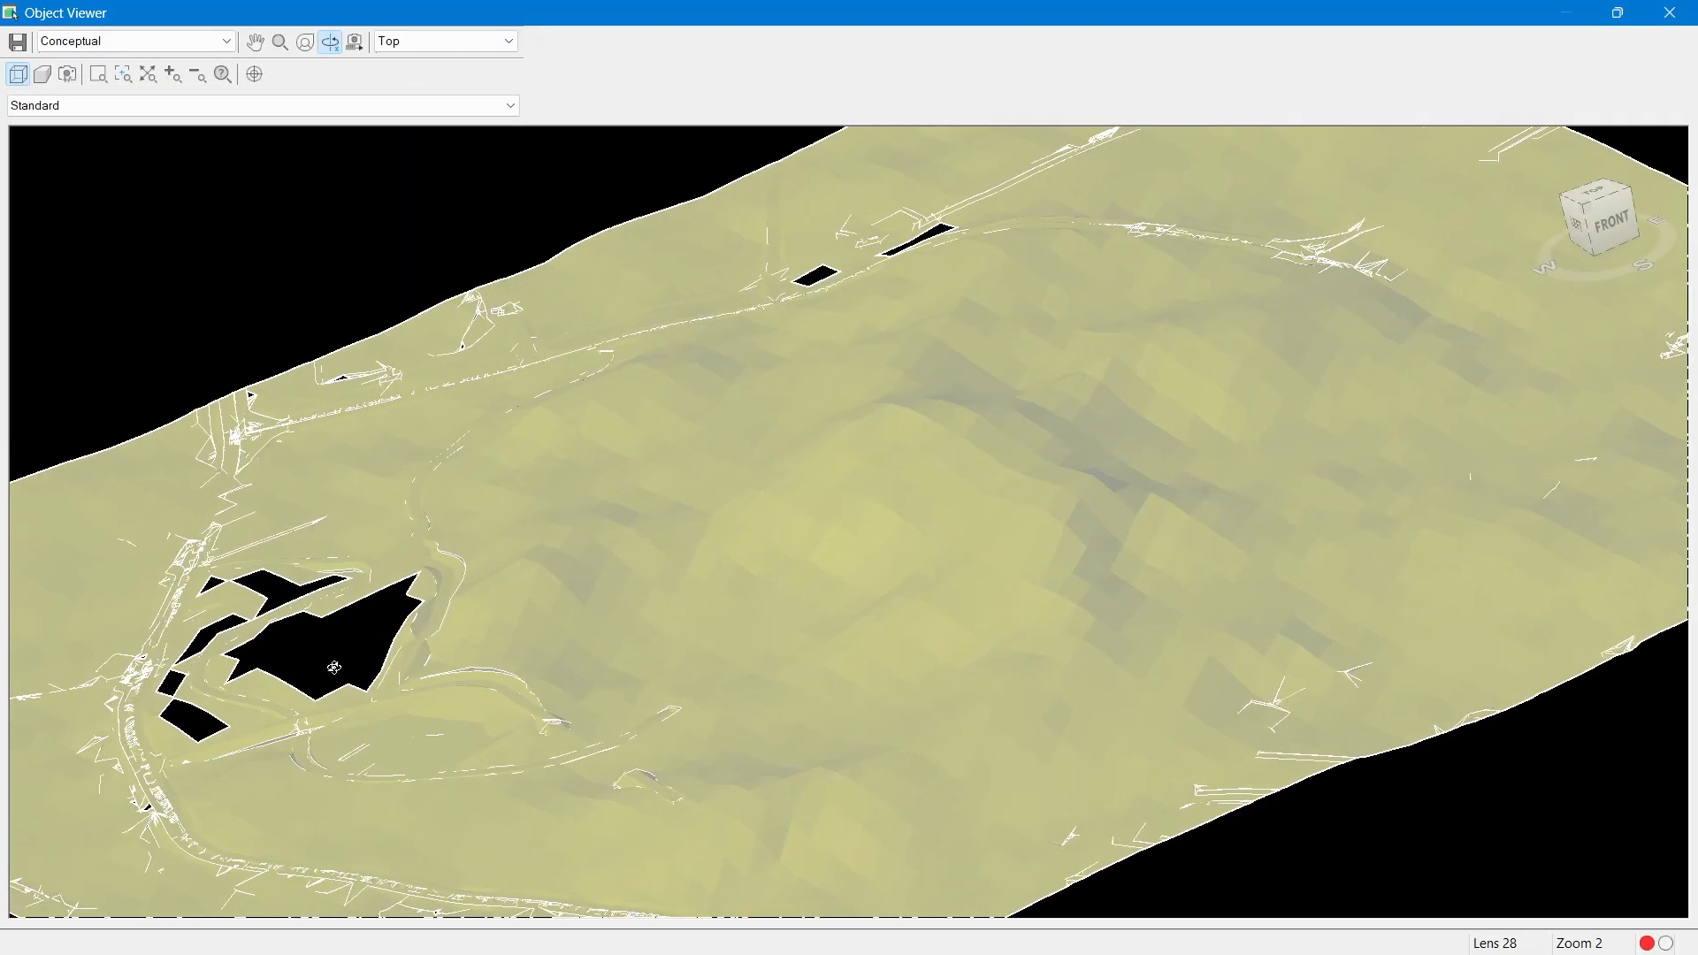
scroll(529, 606, up, 3)
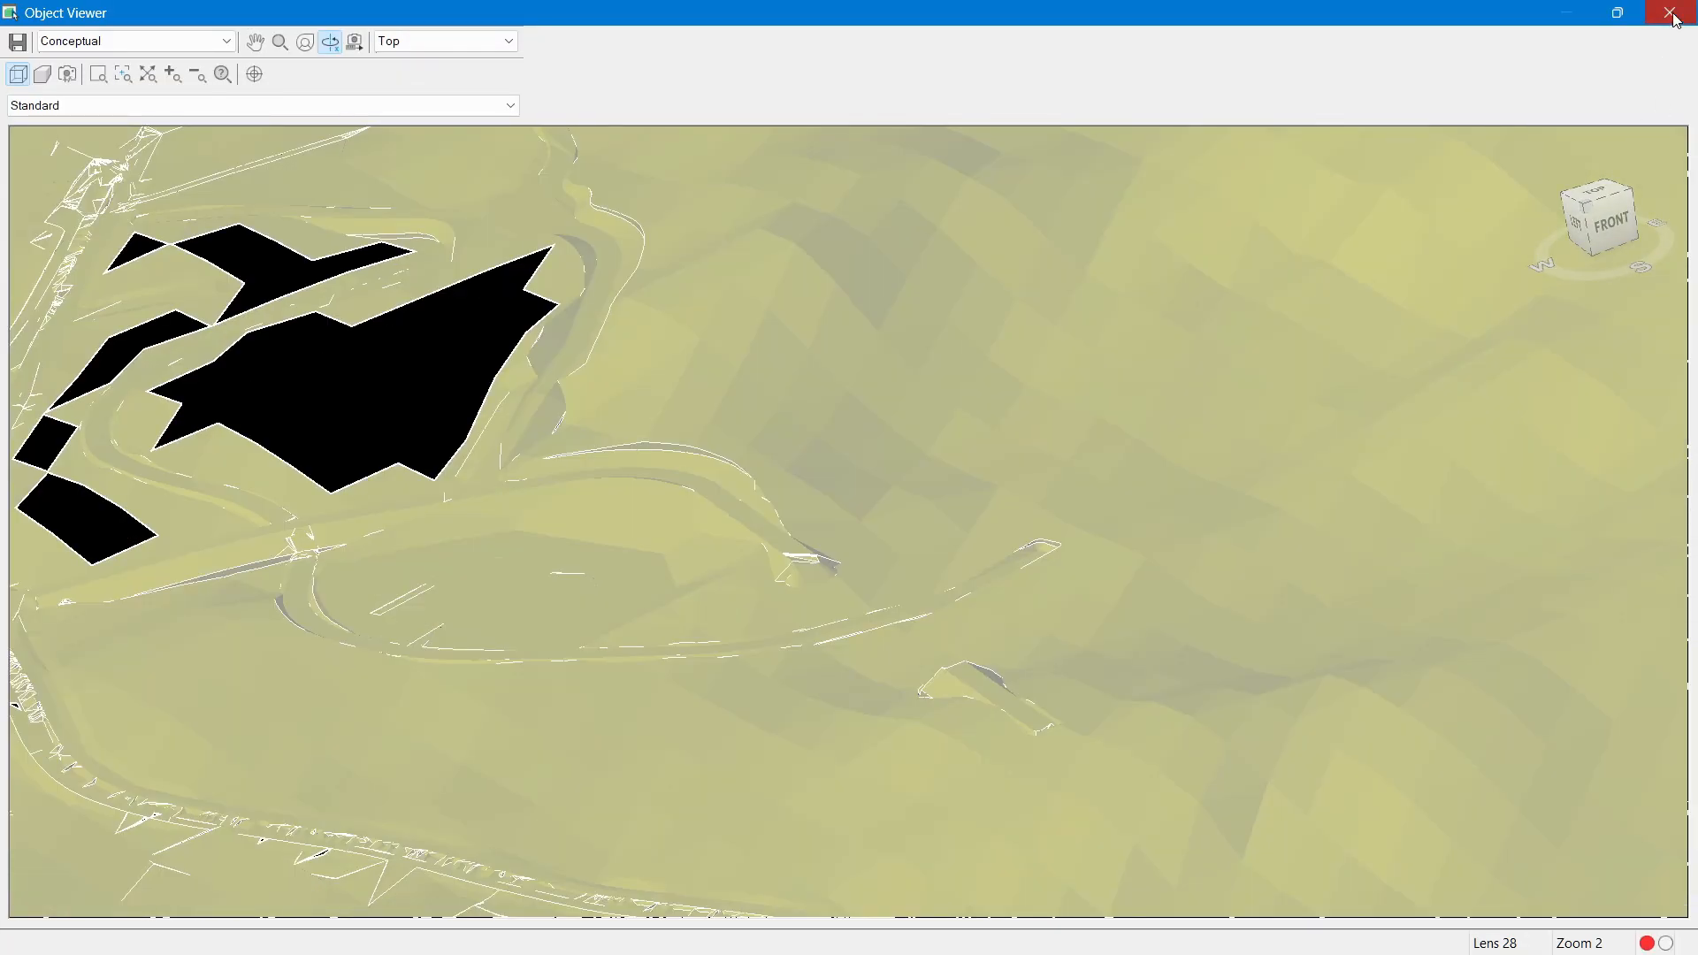
click(1669, 12)
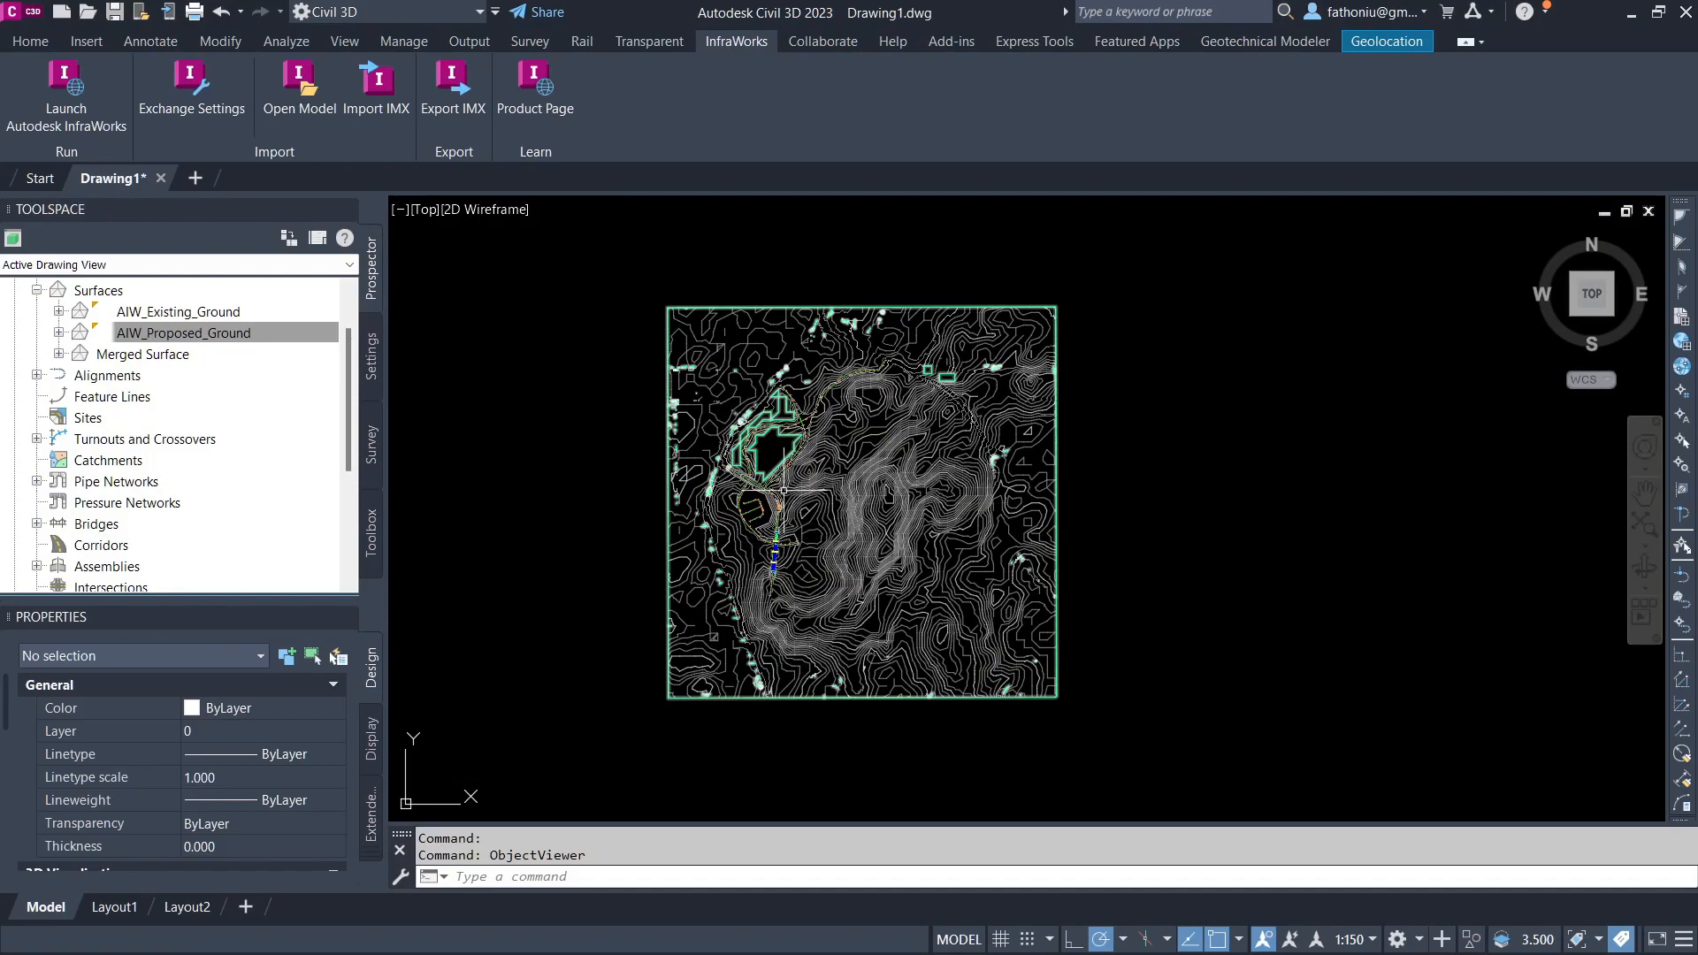
scroll(756, 537, up, 6)
middle_drag(522, 455, 456, 496)
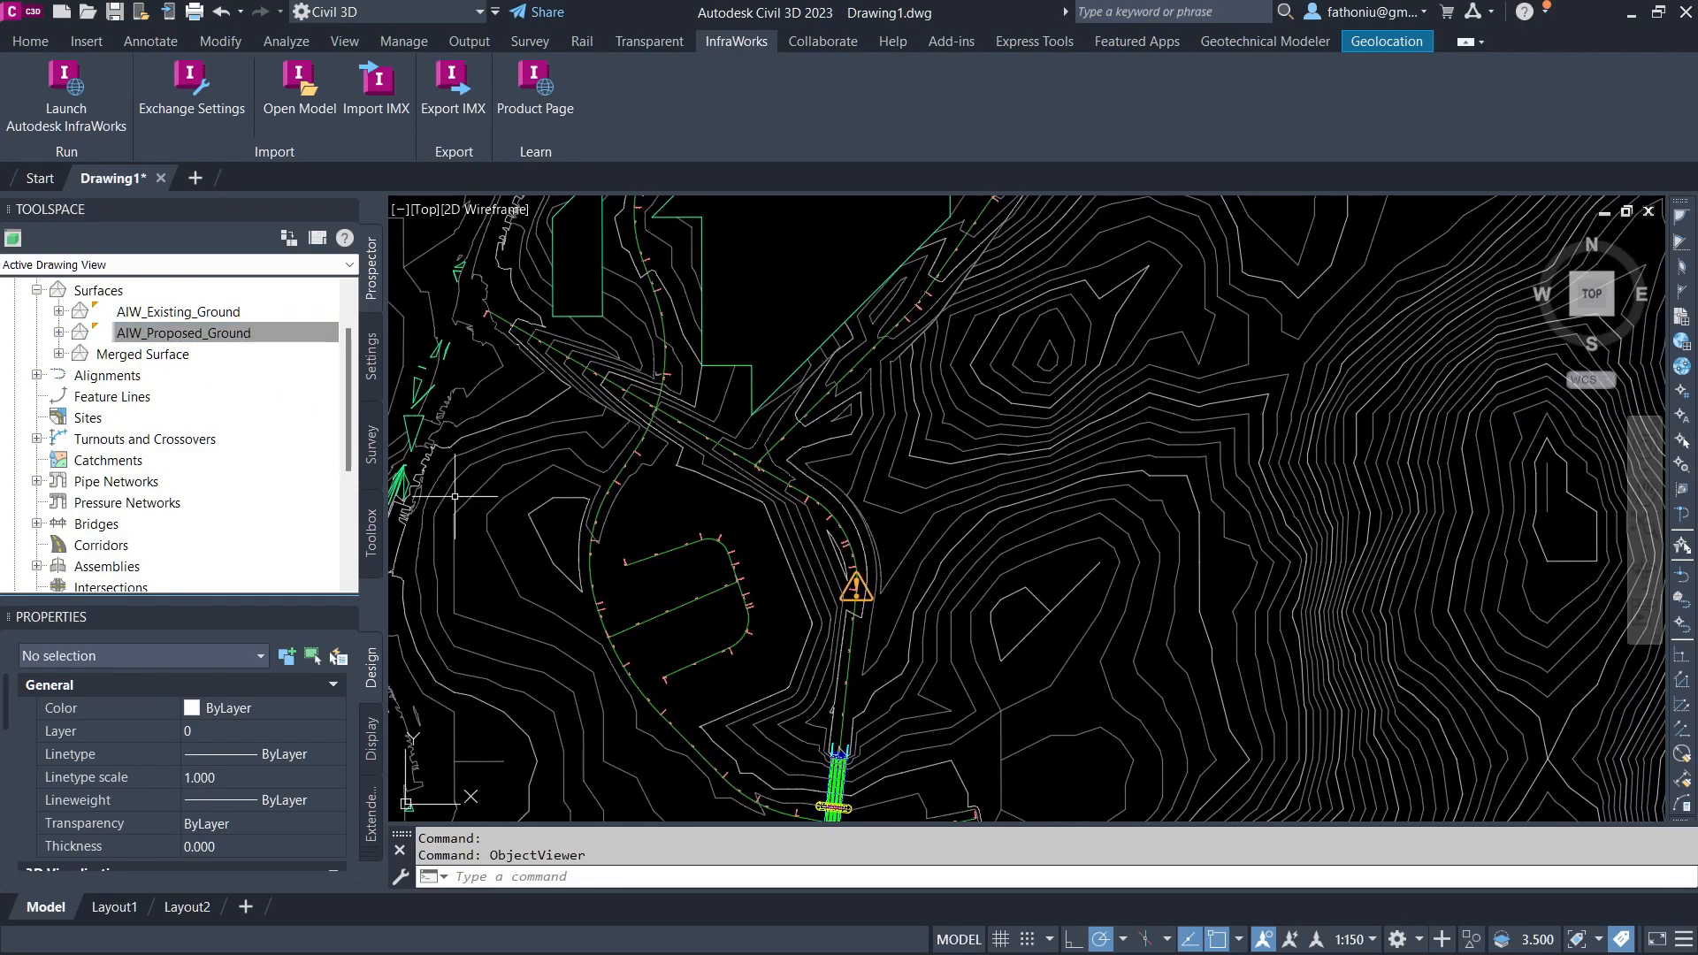
middle_drag(670, 527, 691, 455)
scroll(831, 535, up, 4)
scroll(765, 402, down, 4)
middle_drag(761, 405, 895, 518)
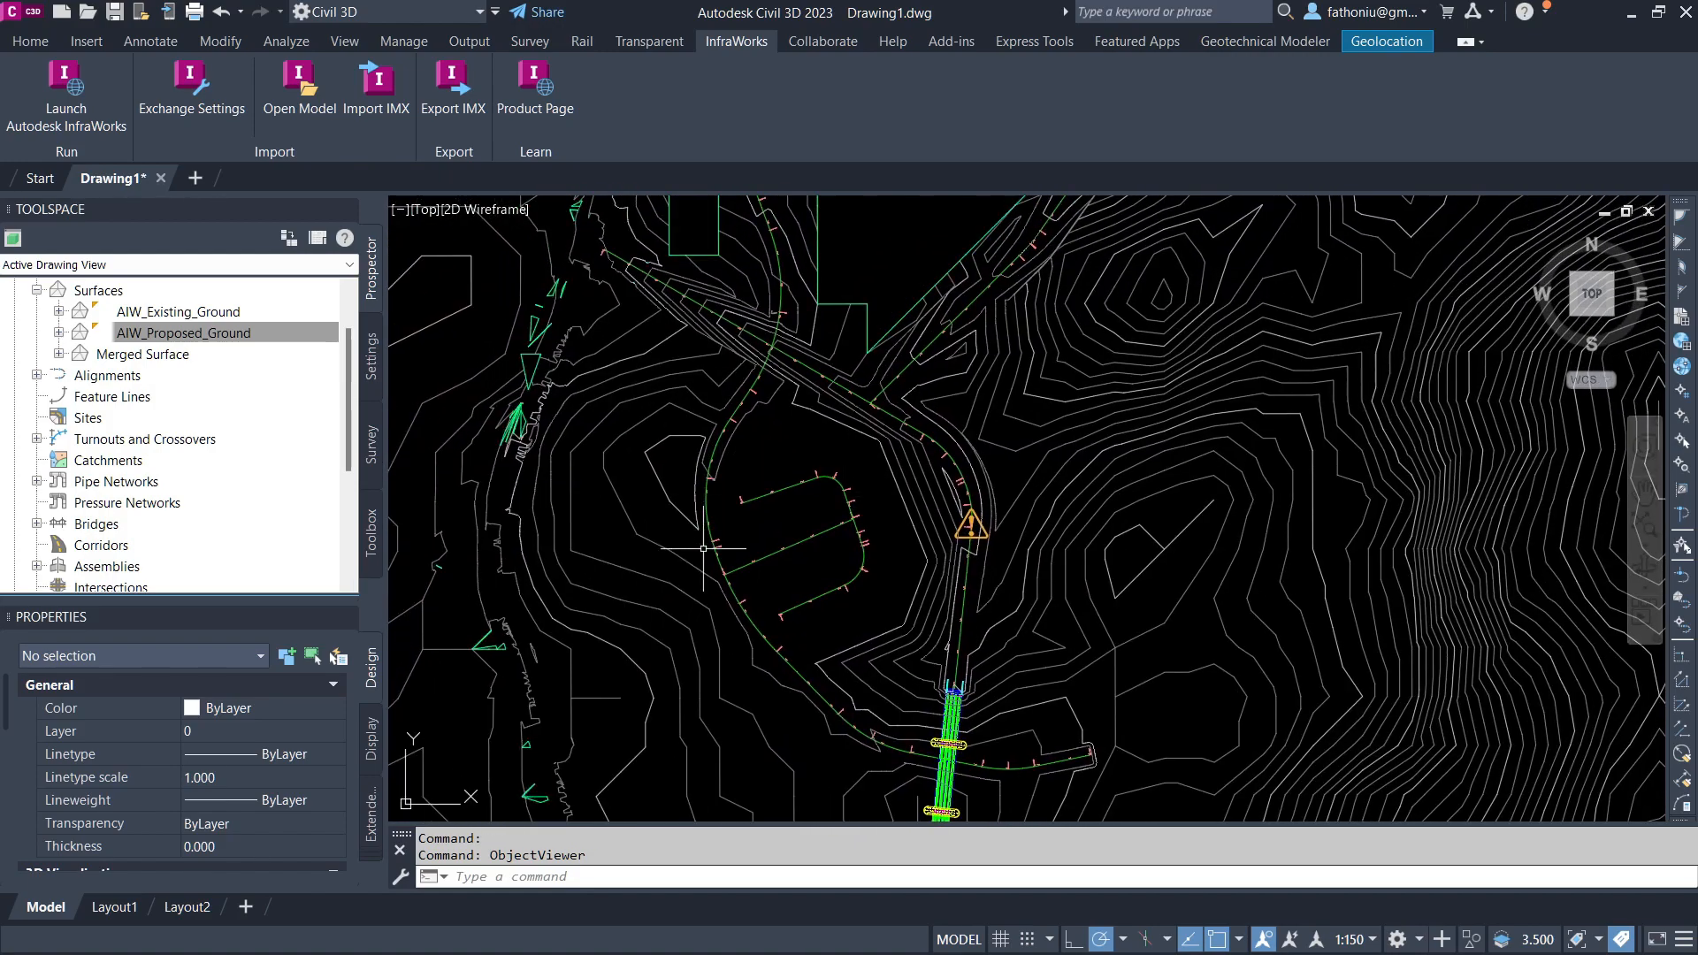
click(31, 42)
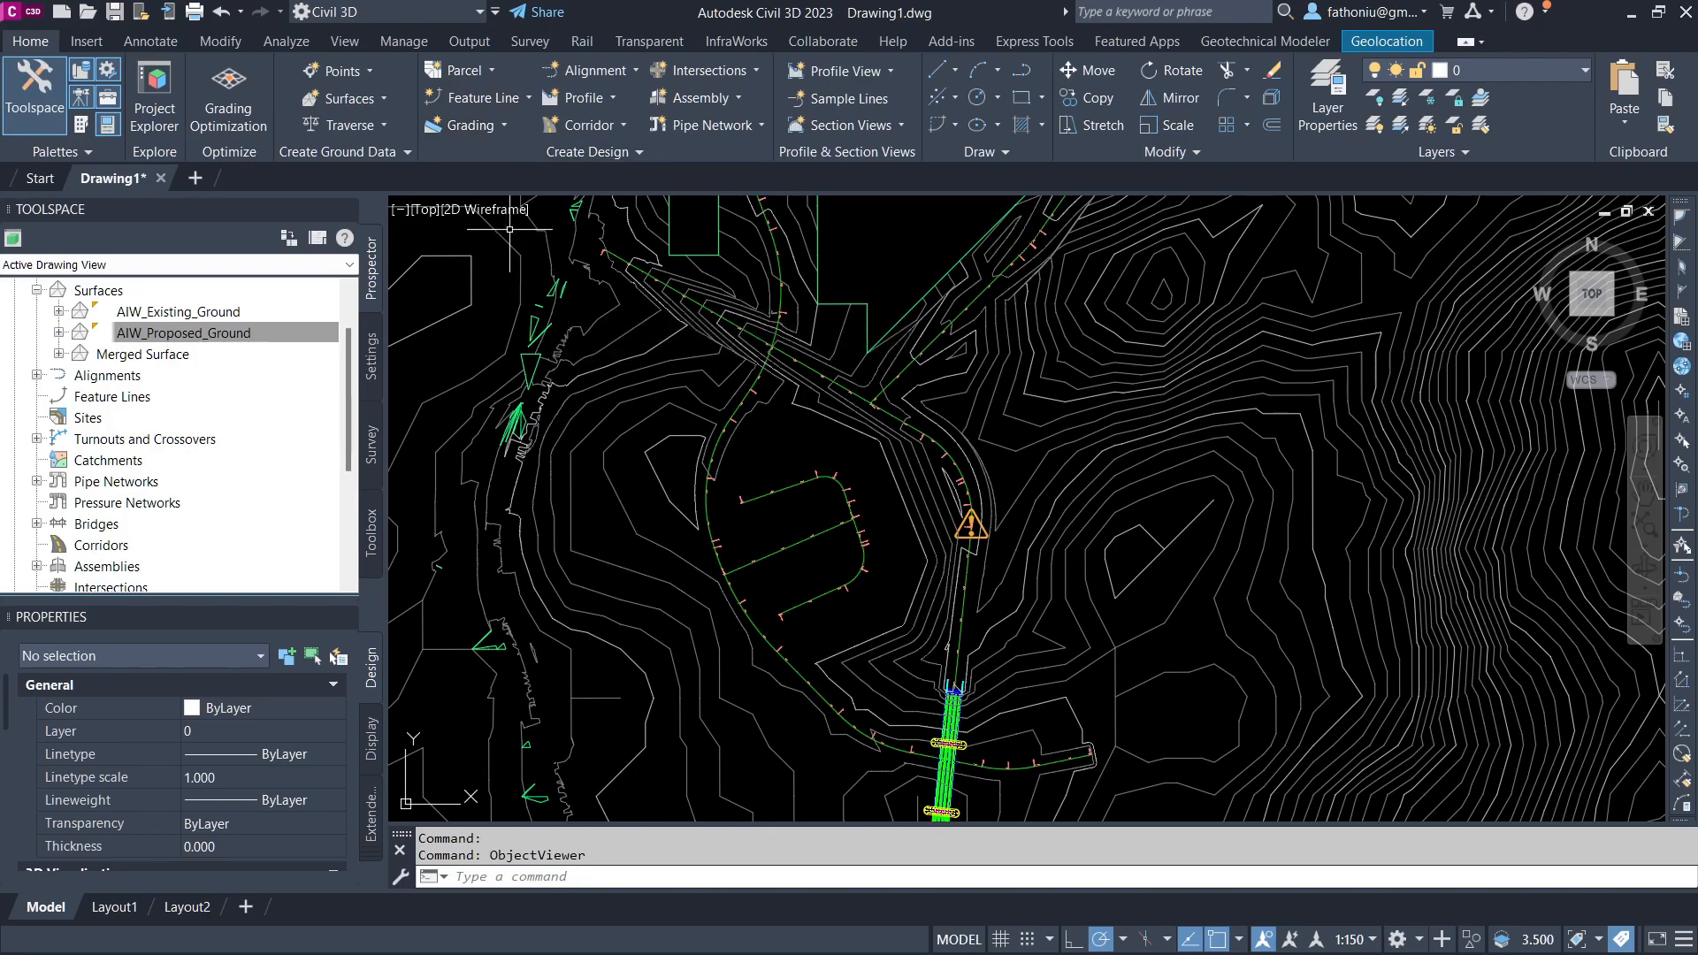
click(476, 72)
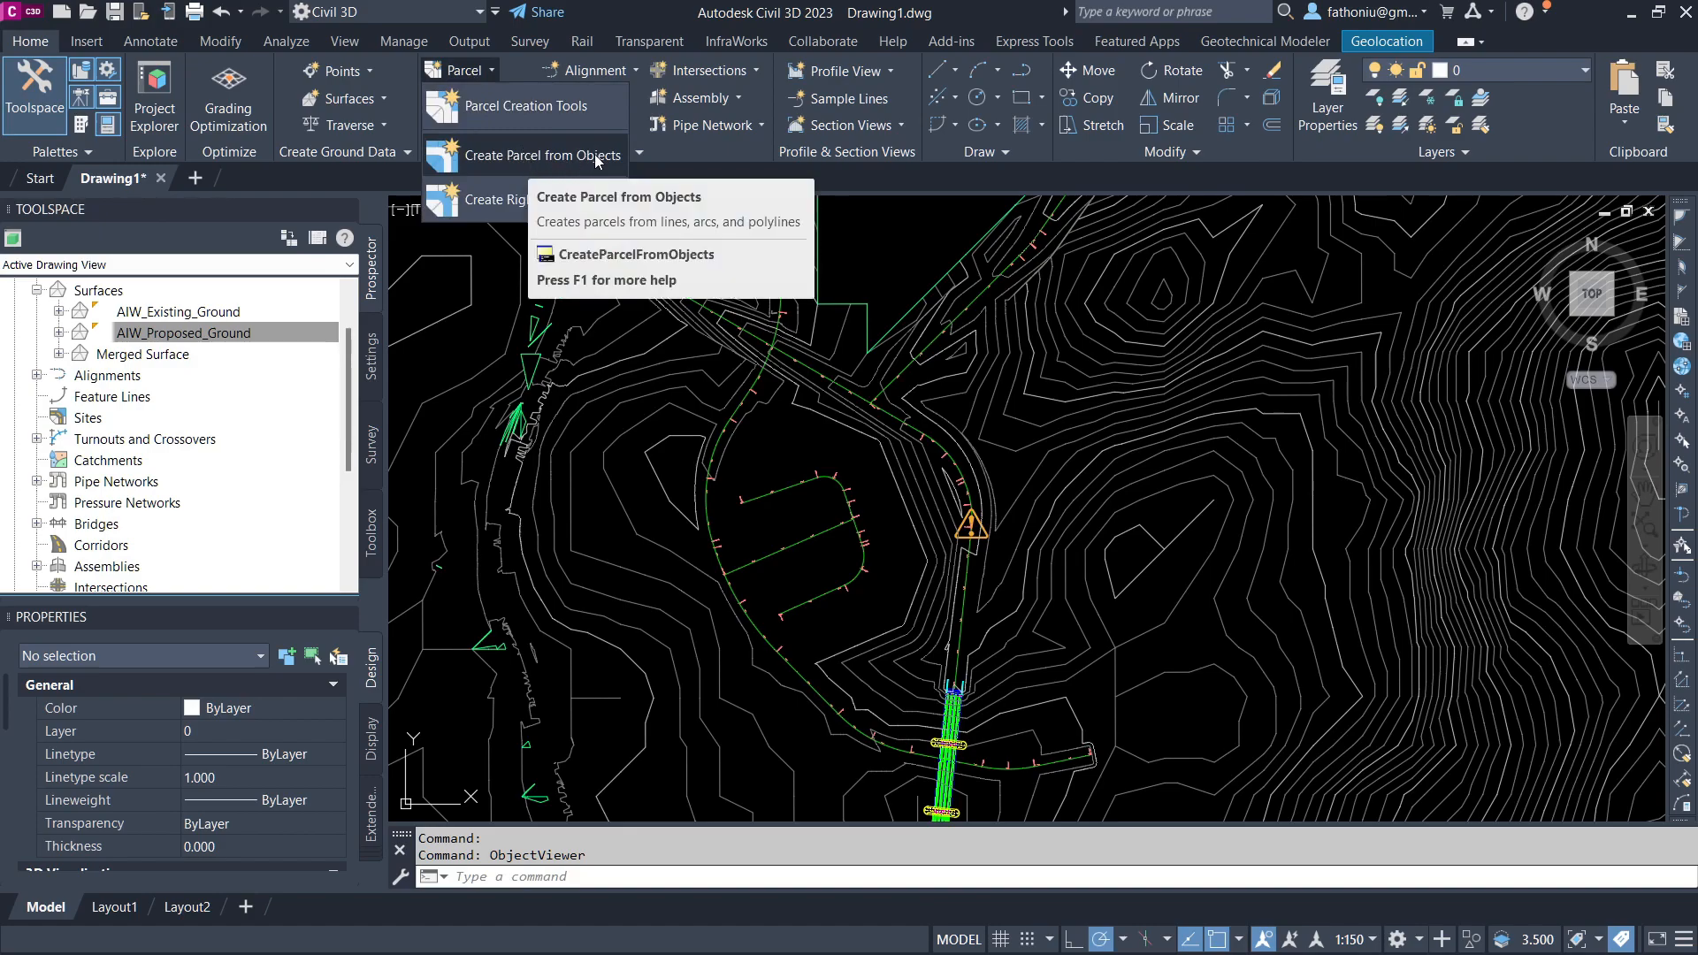
click(590, 72)
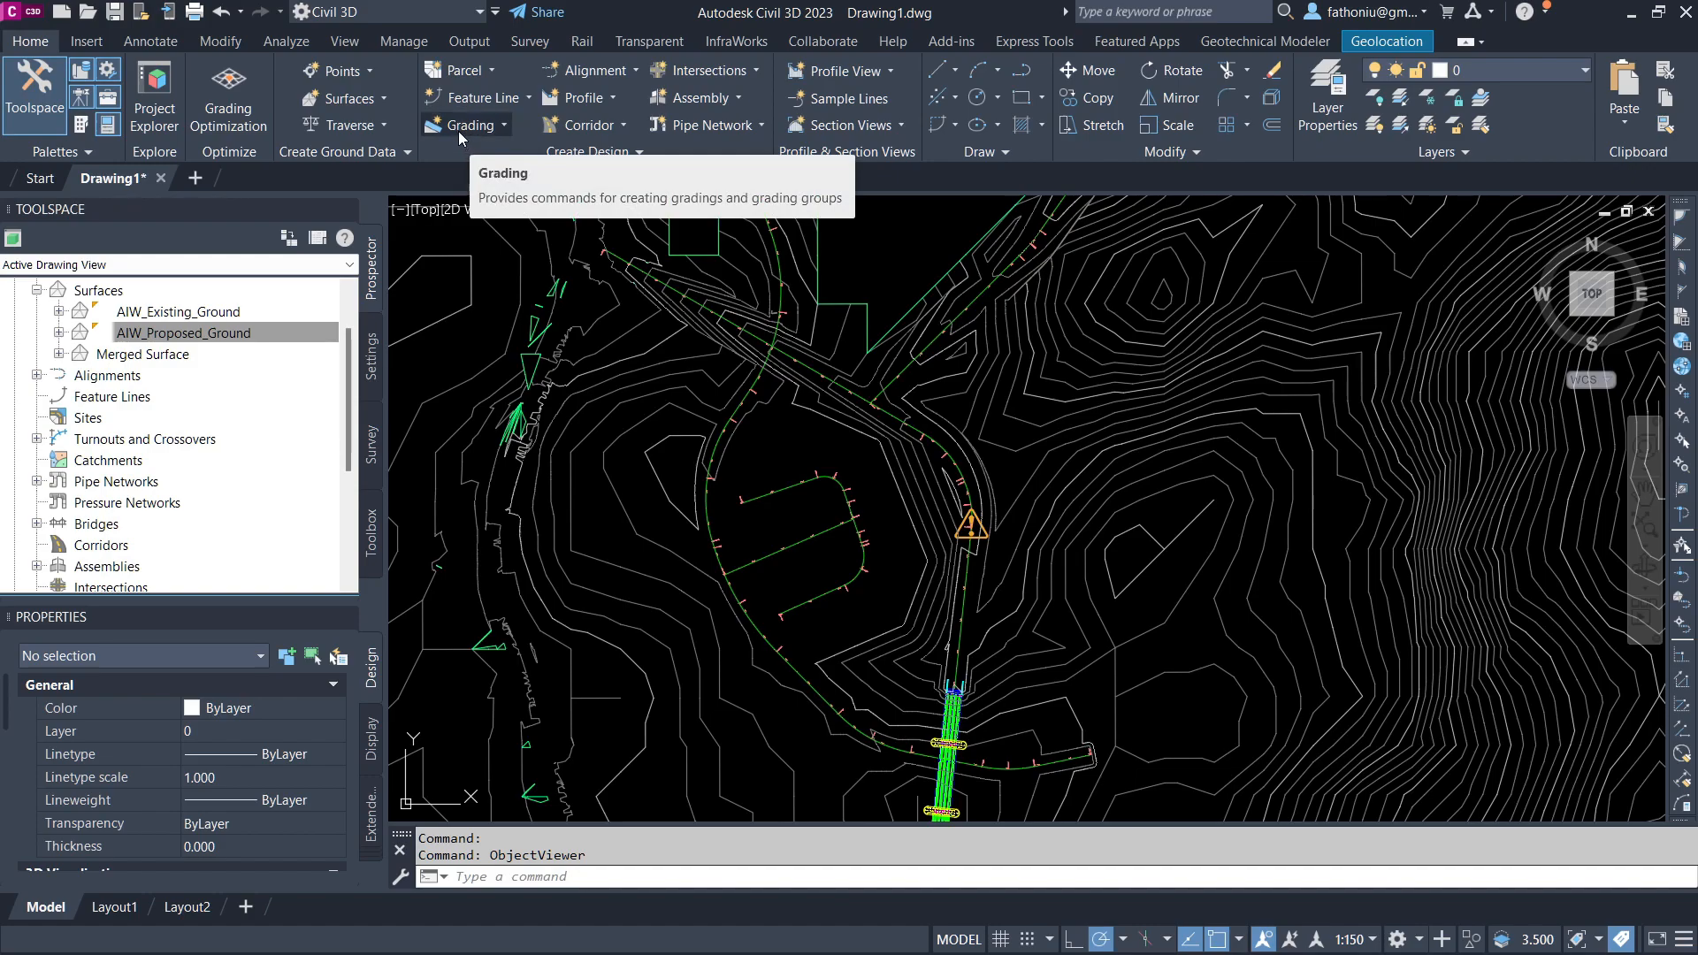
click(502, 125)
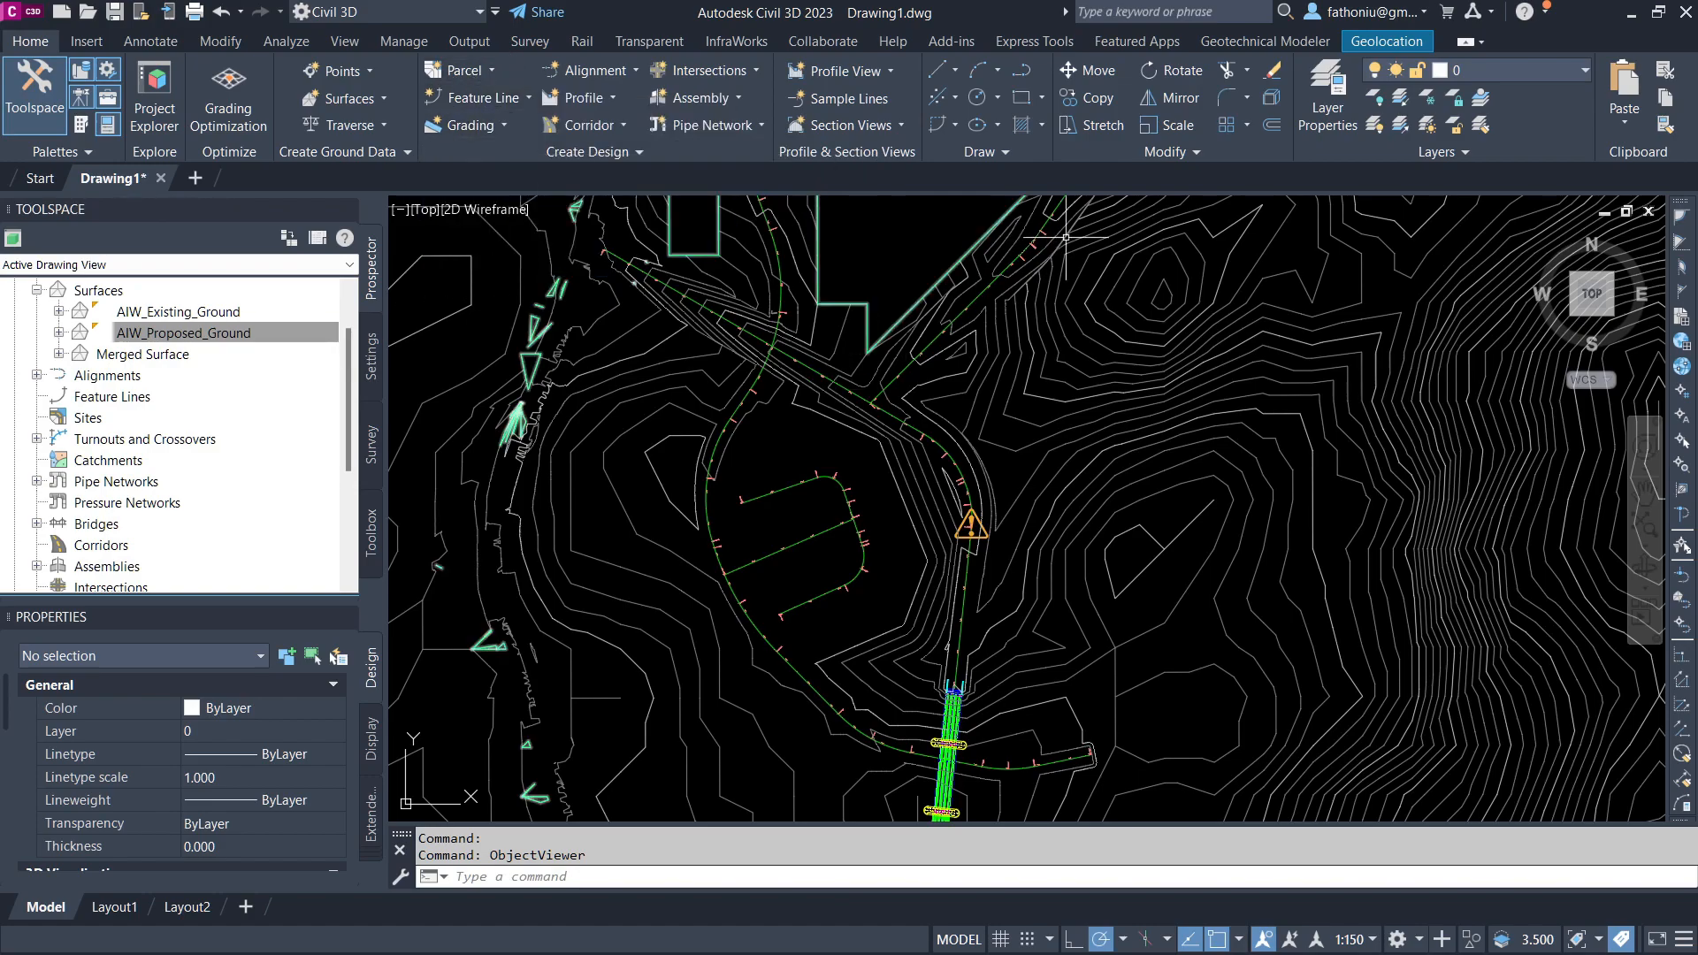
Step: Offset the western road edge line by 5 toward the inside of the loop
scroll(702, 499, up, 4)
middle_drag(671, 529, 740, 407)
scroll(737, 493, up, 2)
scroll(846, 667, down, 4)
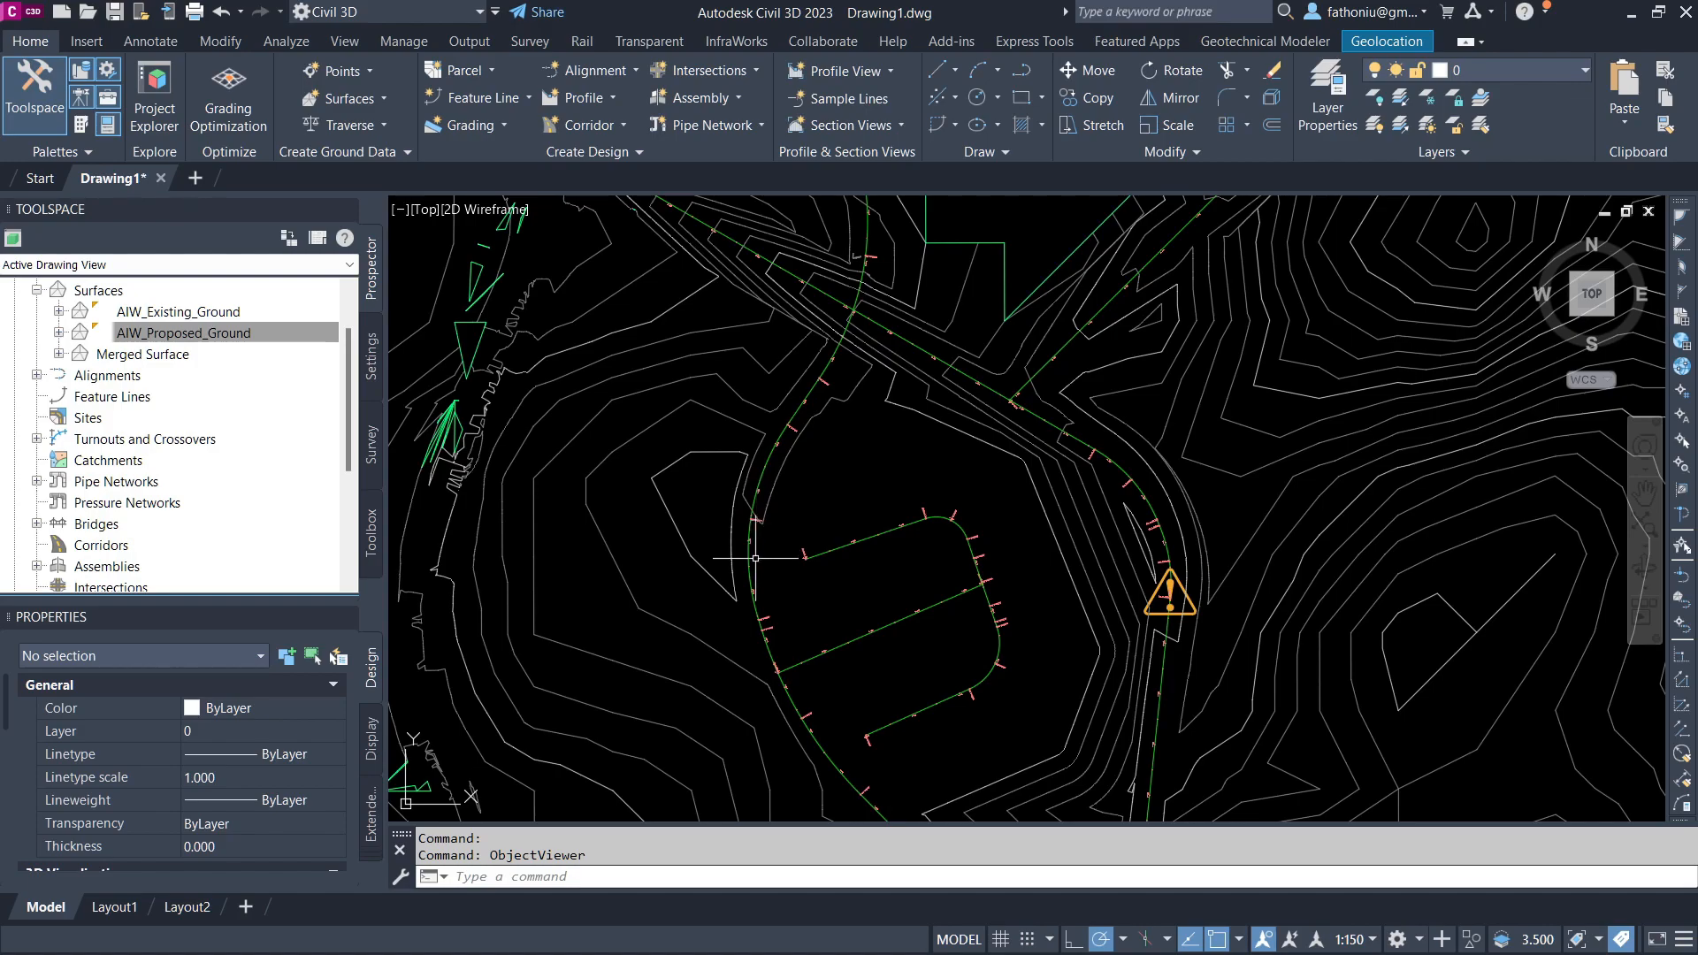
click(1272, 126)
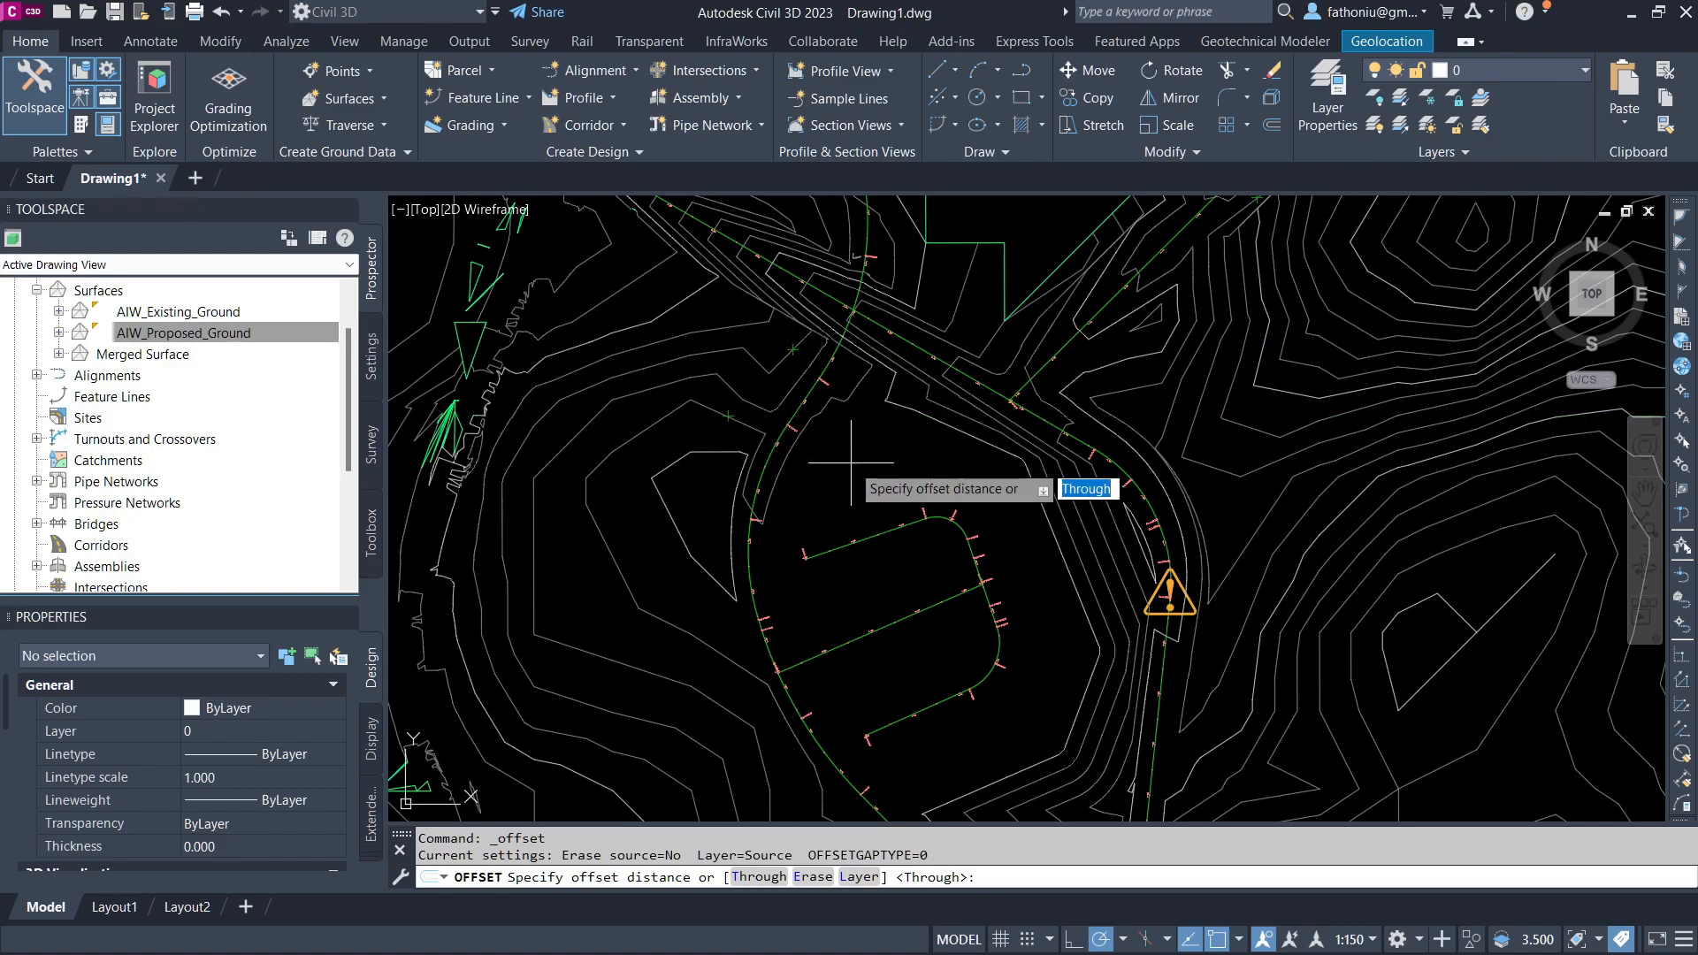
text(5)
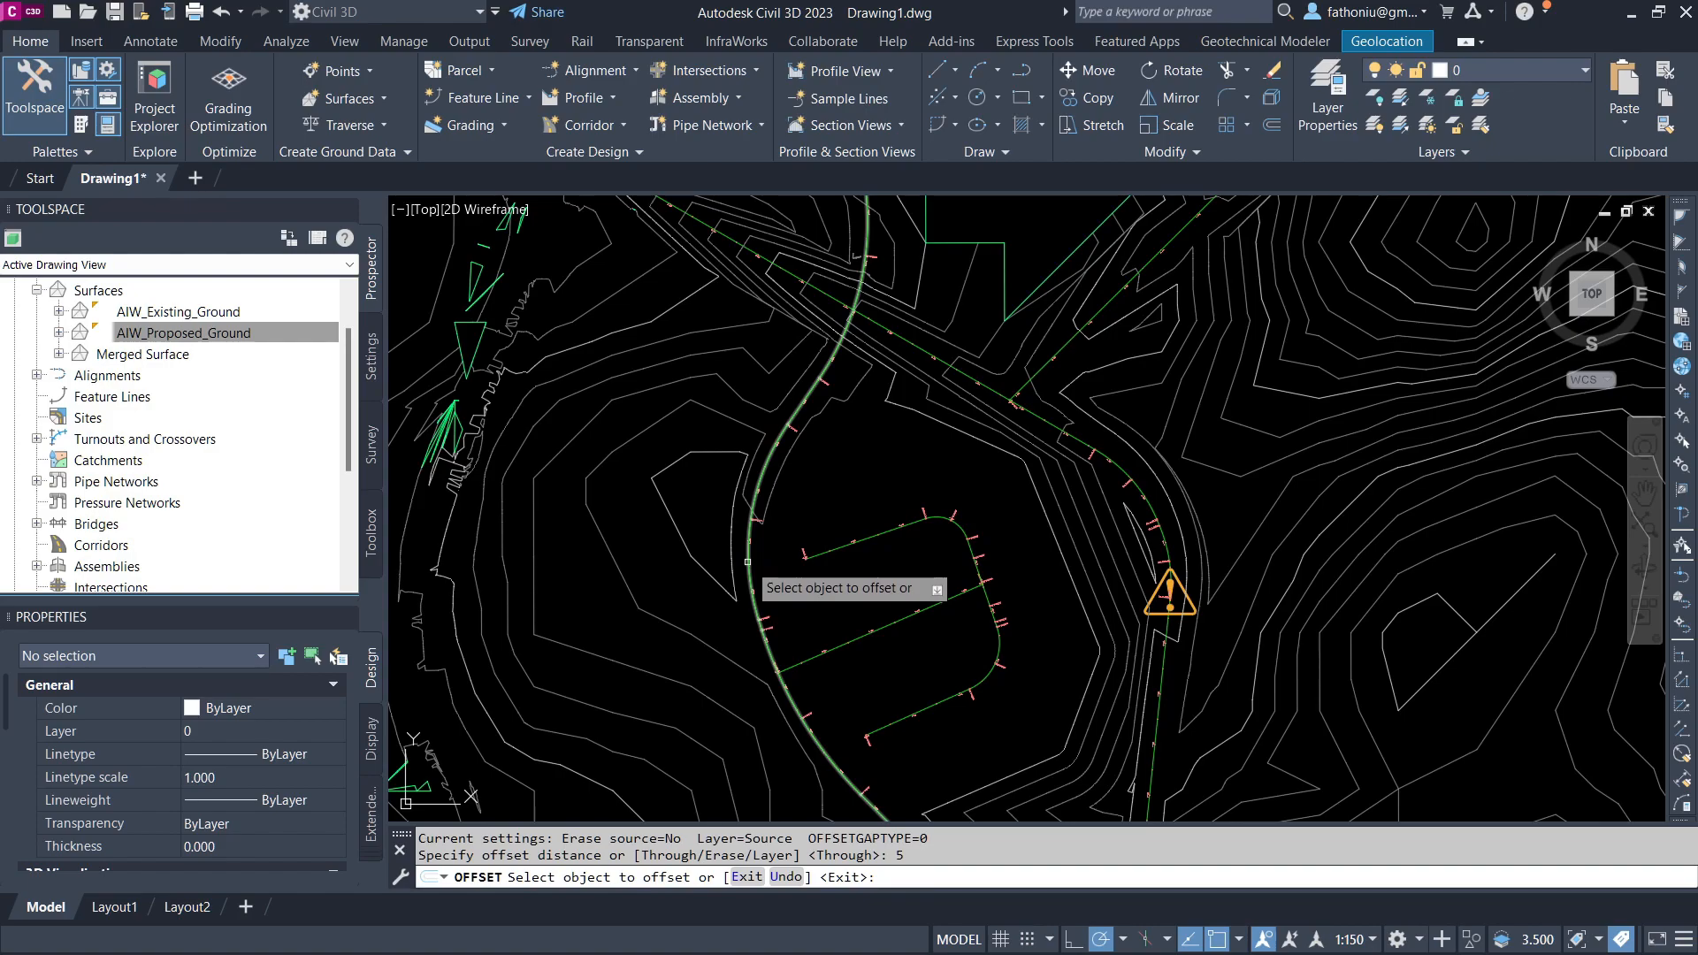
click(752, 550)
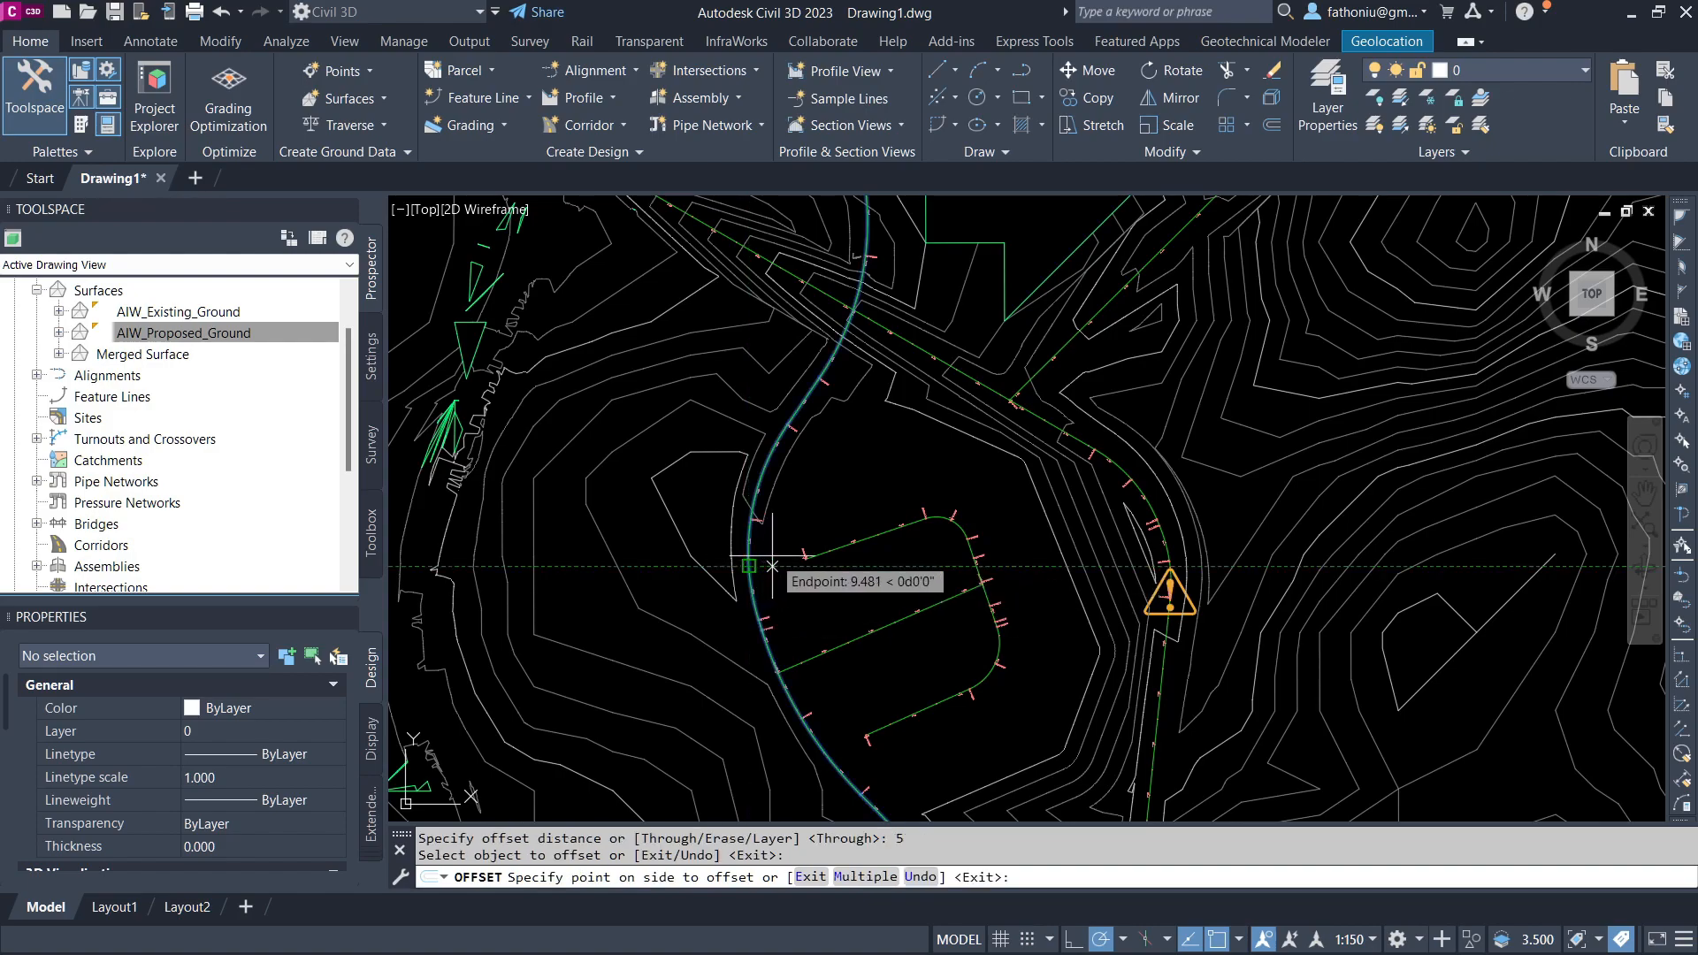
click(772, 566)
scroll(770, 557, up, 4)
scroll(748, 626, down, 4)
key(Escape)
Step: Draw a closed polyline boundary around the pad area, snapping along the offset road edge lines
mouse_move(818, 538)
middle_down()
mouse_move(792, 461)
mouse_move(804, 487)
middle_up()
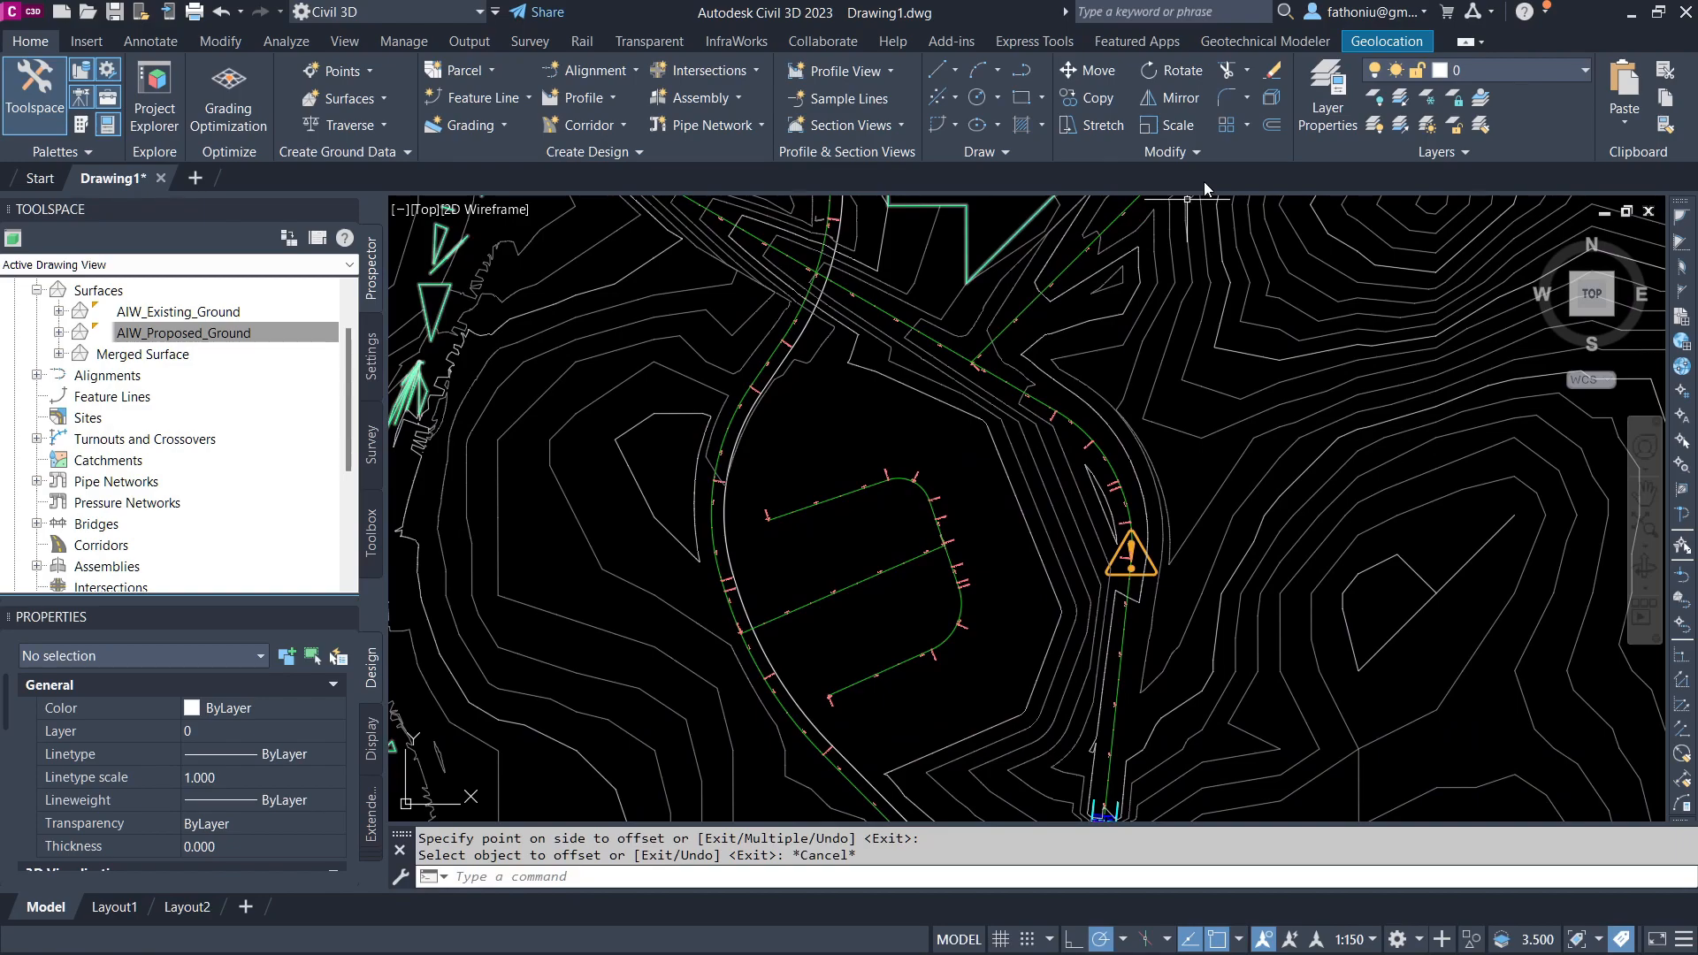
click(1025, 77)
scroll(928, 387, up, 3)
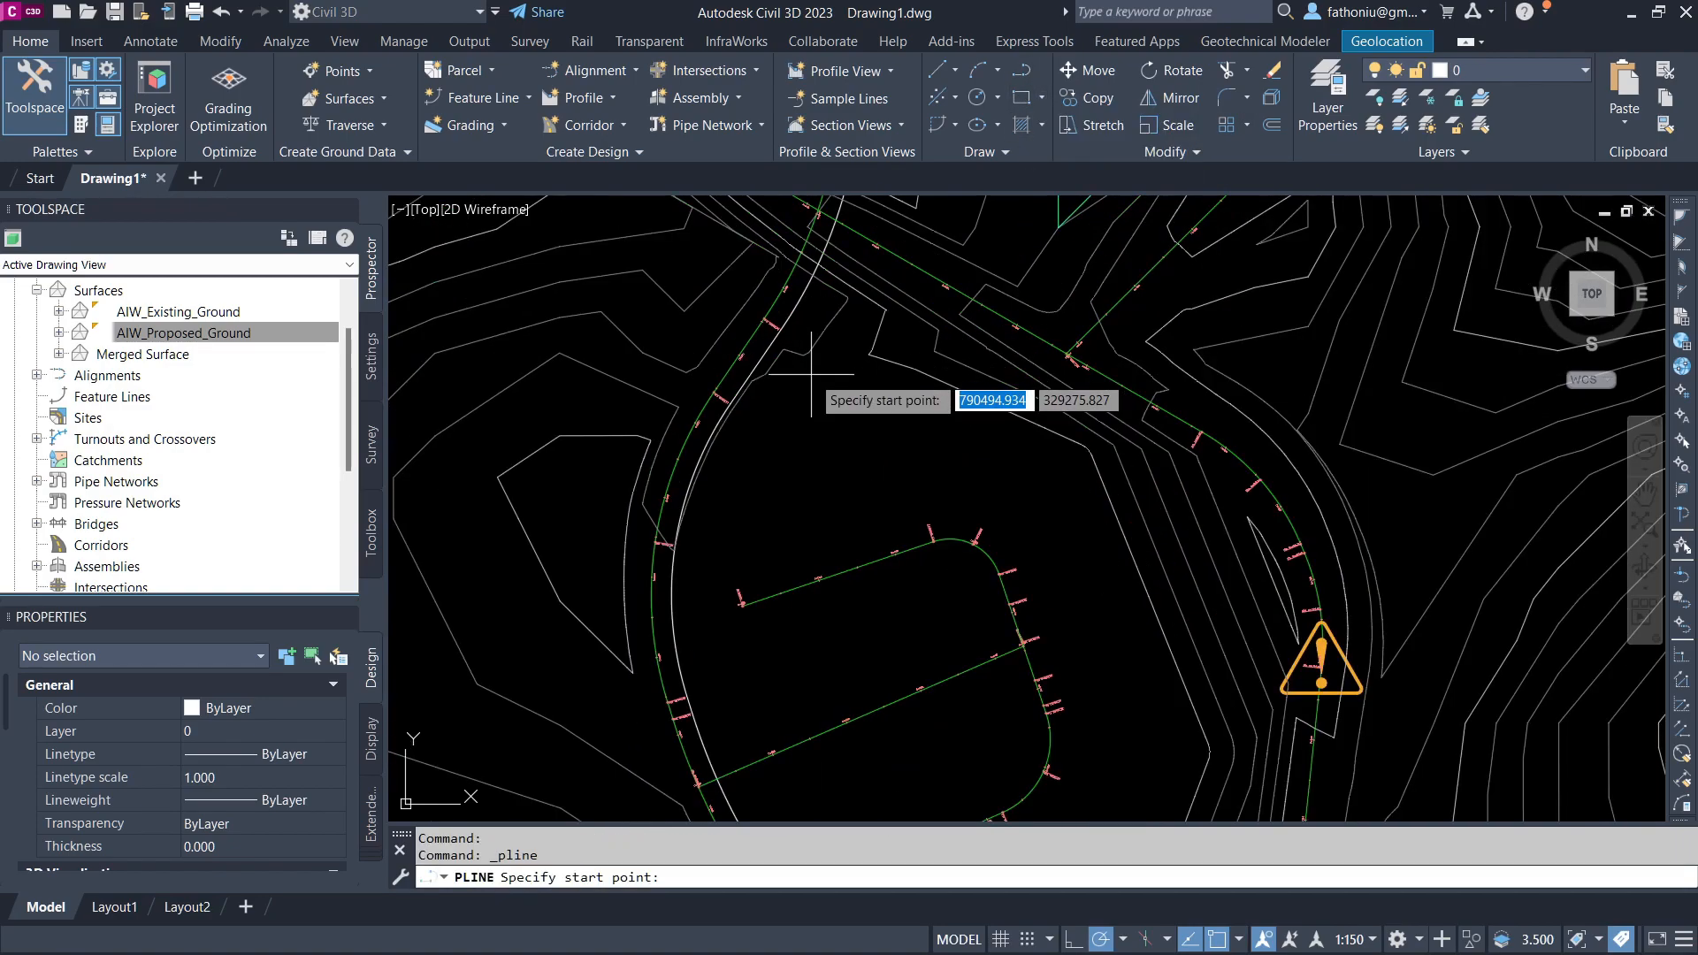
click(738, 373)
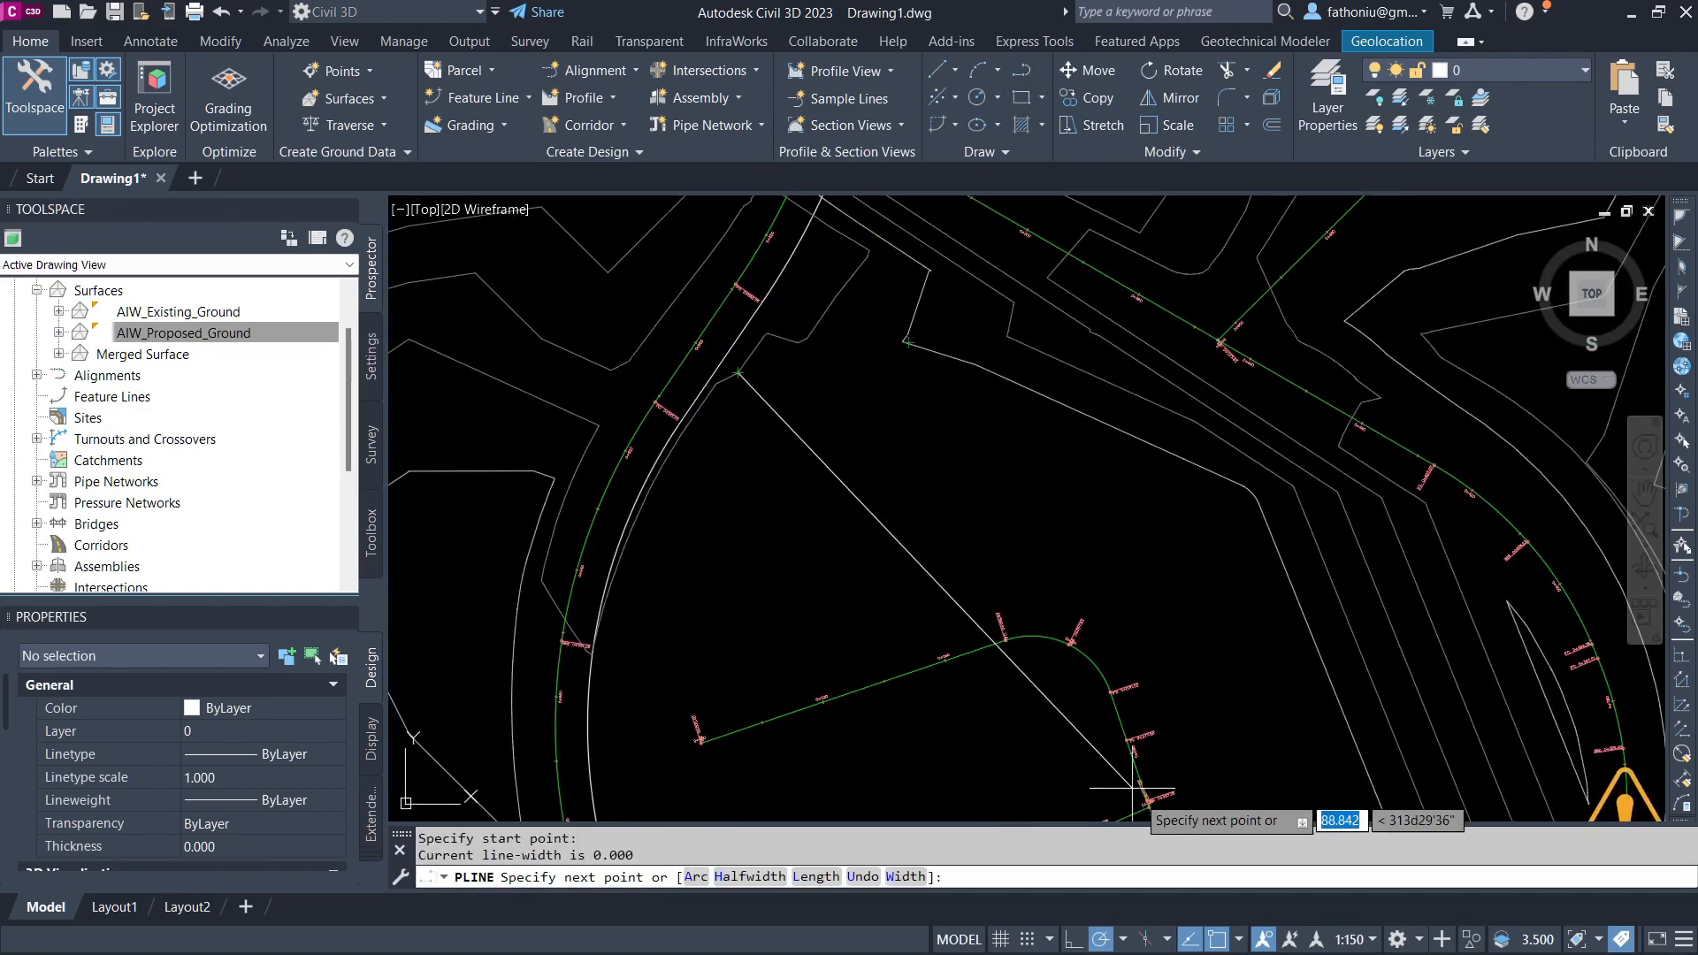
click(1239, 939)
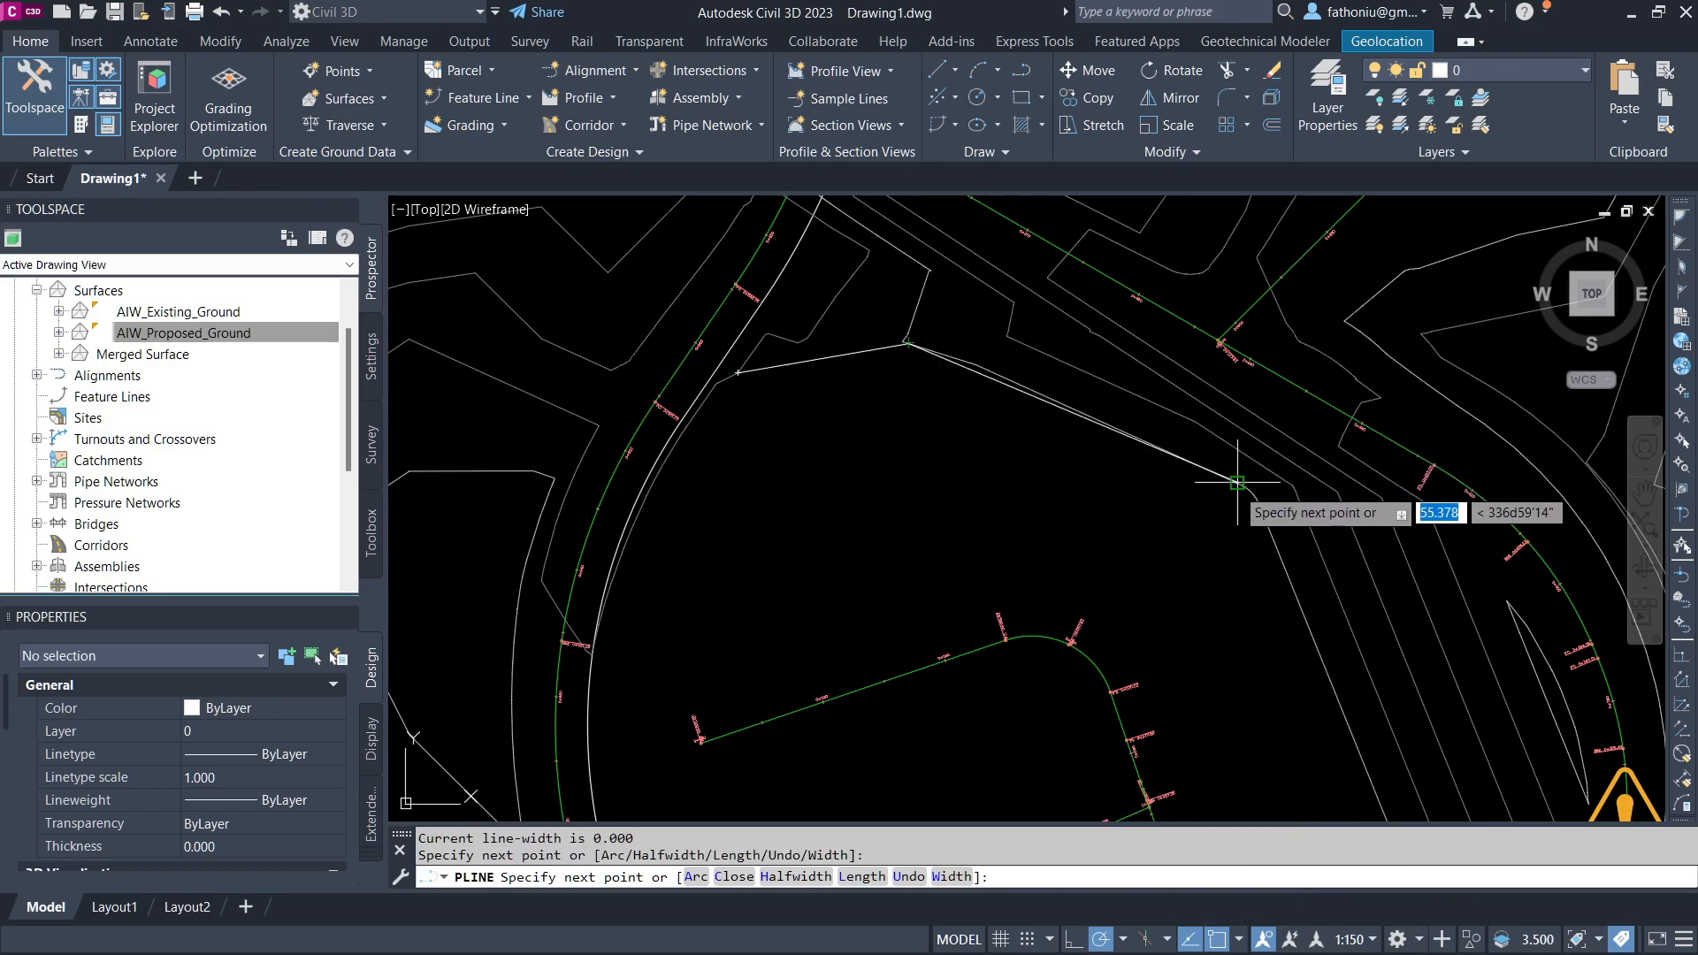
click(1250, 491)
scroll(1274, 581, down, 2)
middle_drag(1274, 597, 1078, 230)
scroll(1156, 443, up, 3)
click(1155, 437)
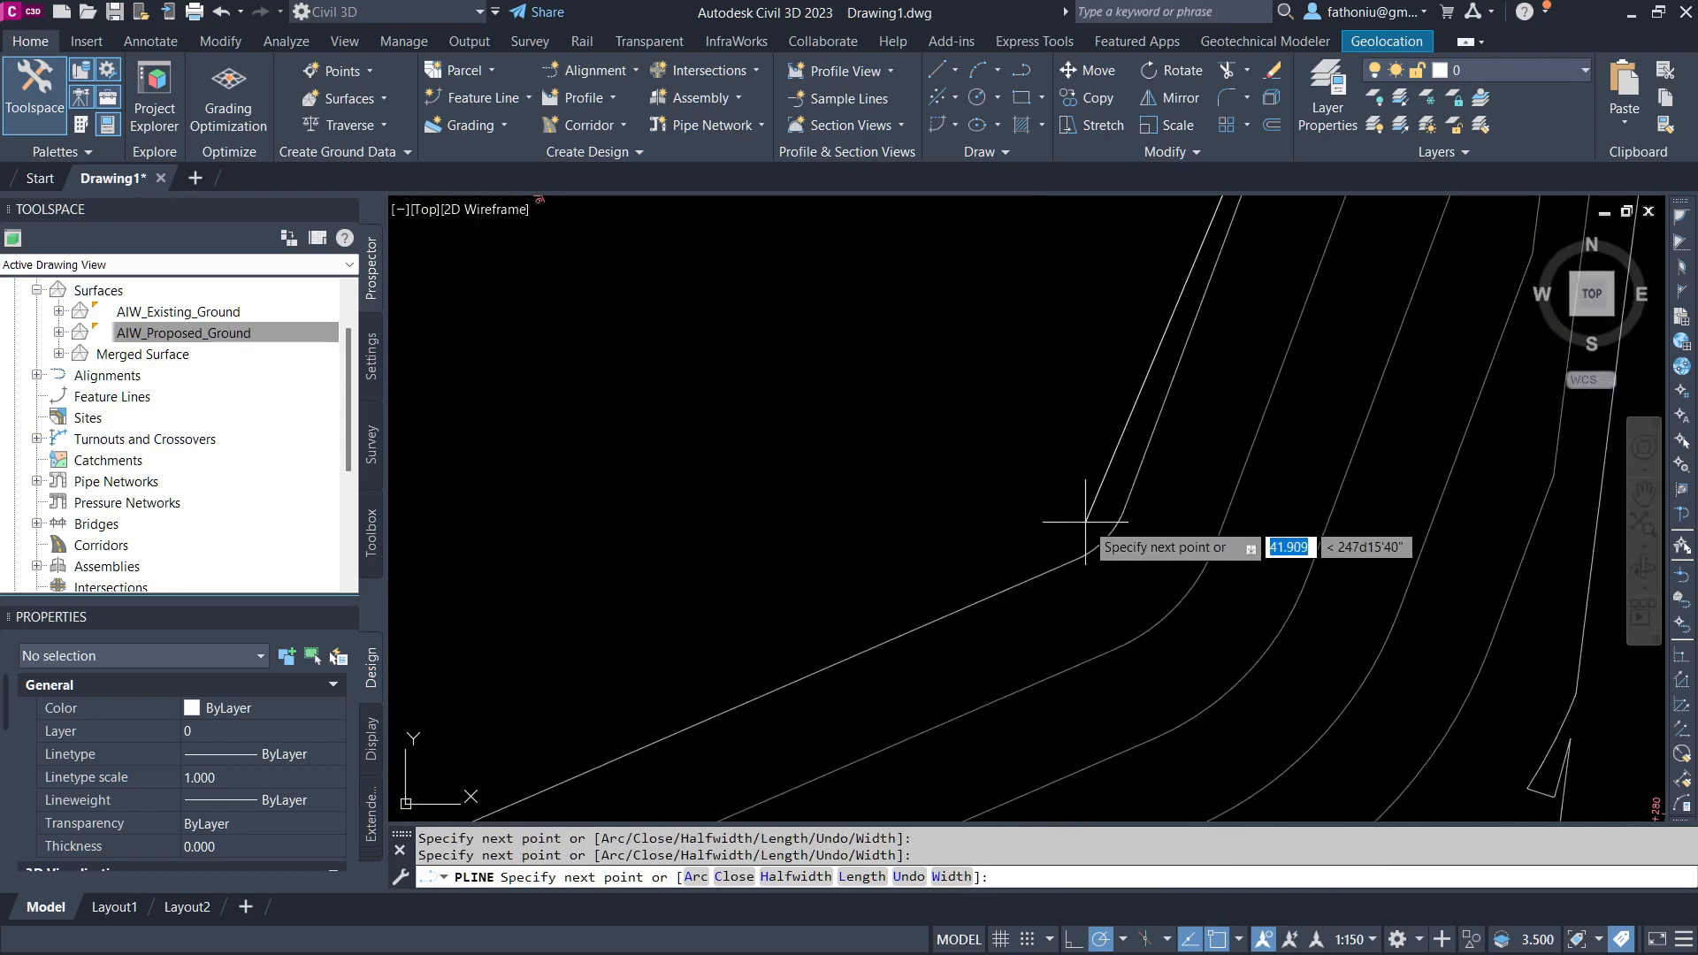
click(1106, 544)
middle_drag(897, 557, 905, 542)
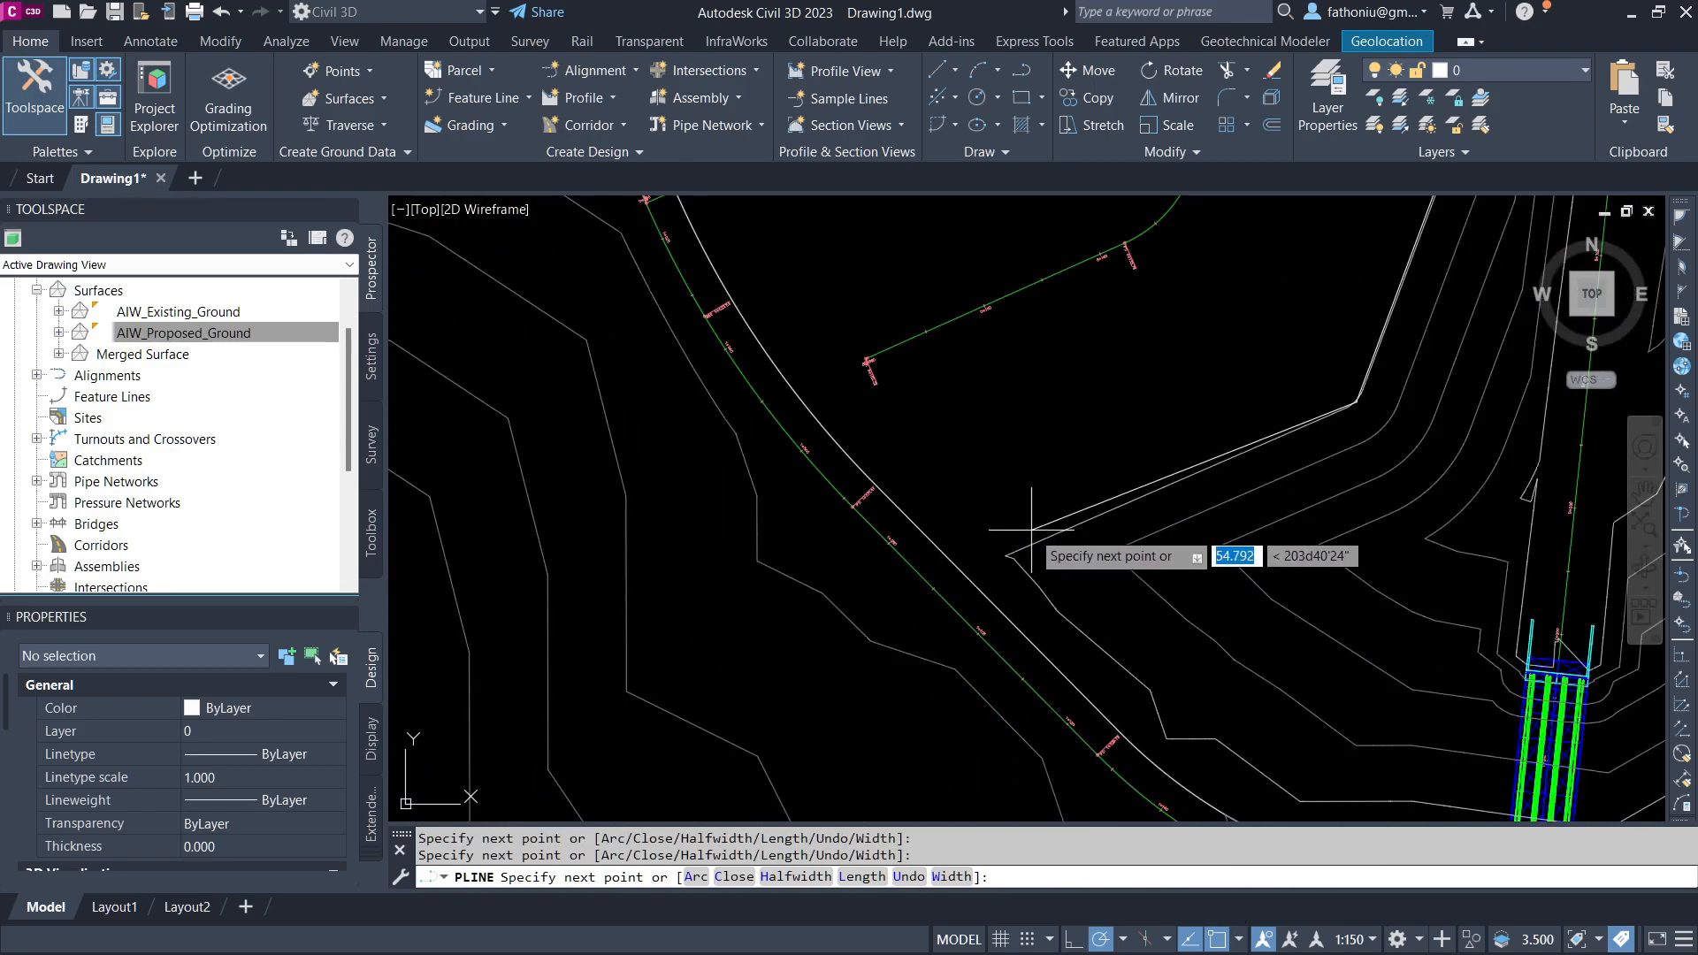
click(965, 573)
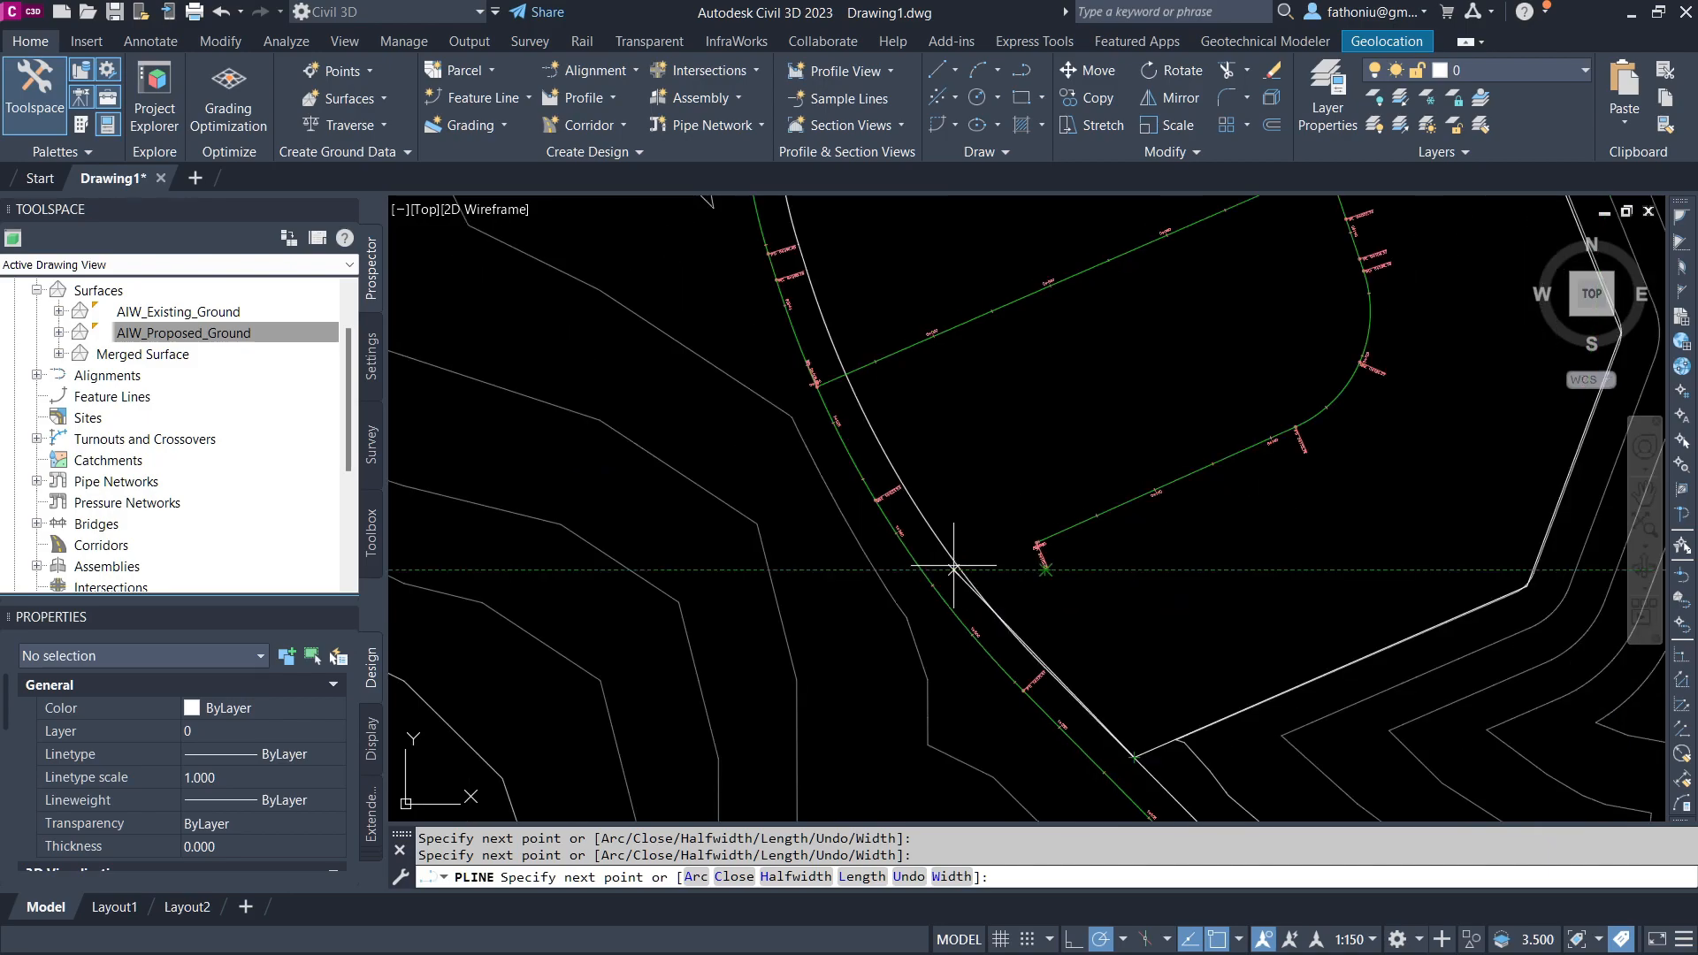
click(950, 555)
text(c)
key(Return)
key(Escape)
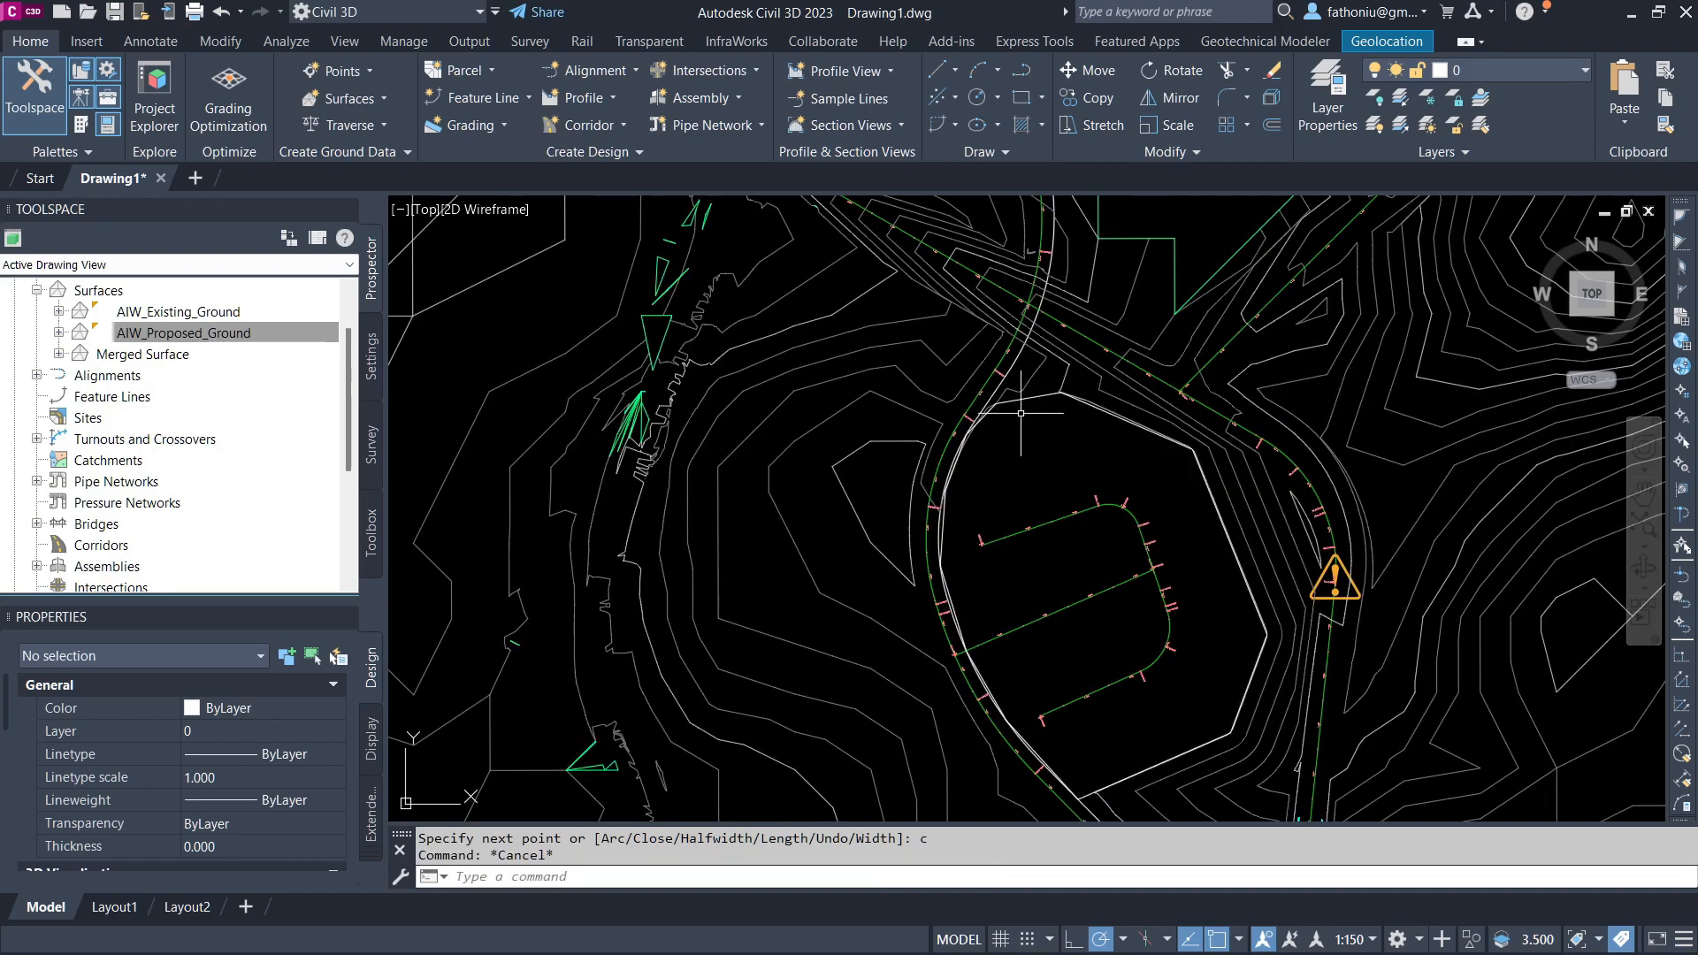
Step: Inspect the closed boundary polyline's properties, including its elevation and area
click(1025, 398)
mouse_move(1029, 398)
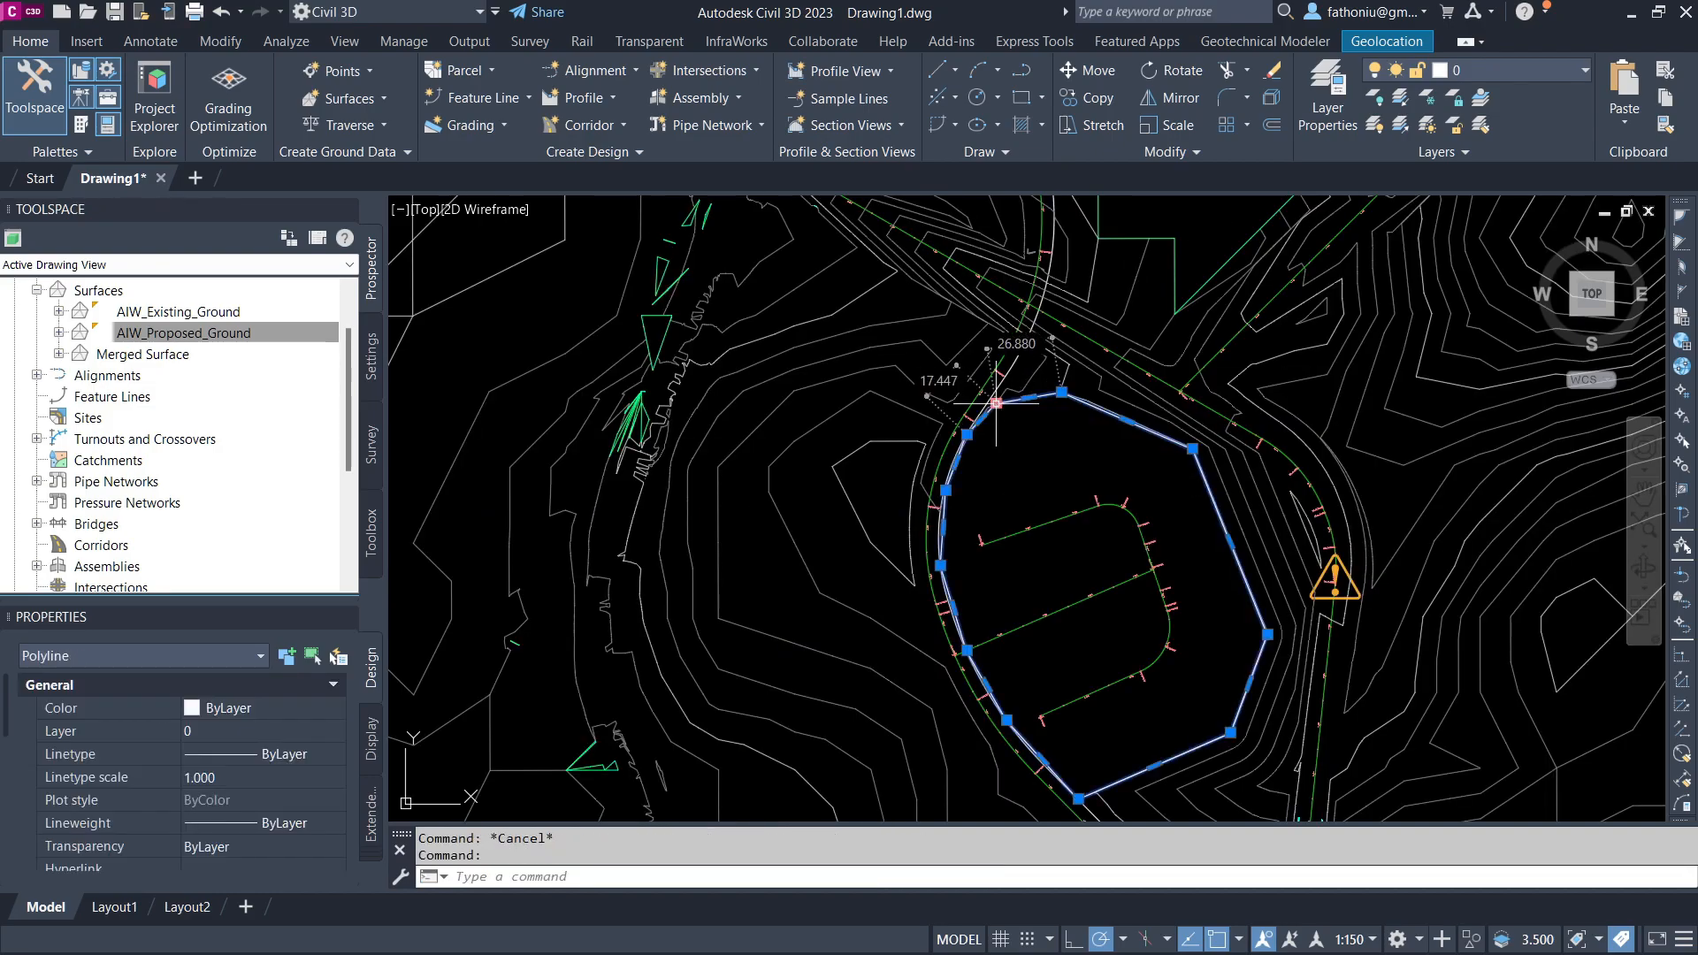
right_click(996, 405)
click(1067, 572)
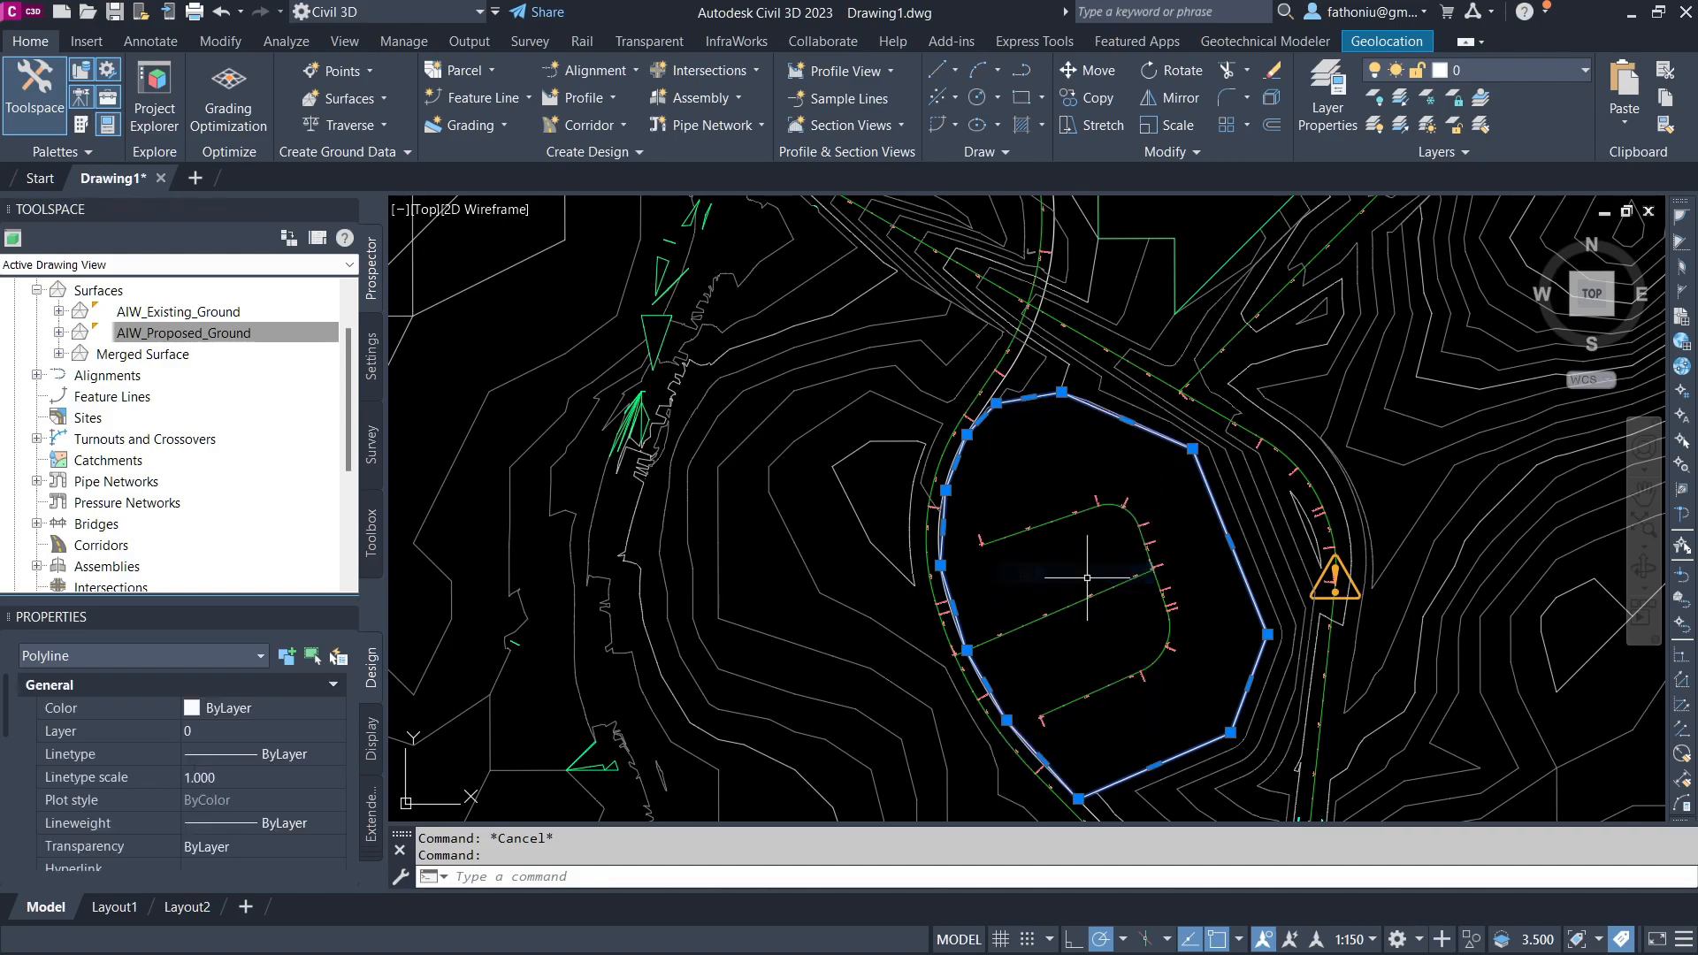
scroll(270, 748, down, 5)
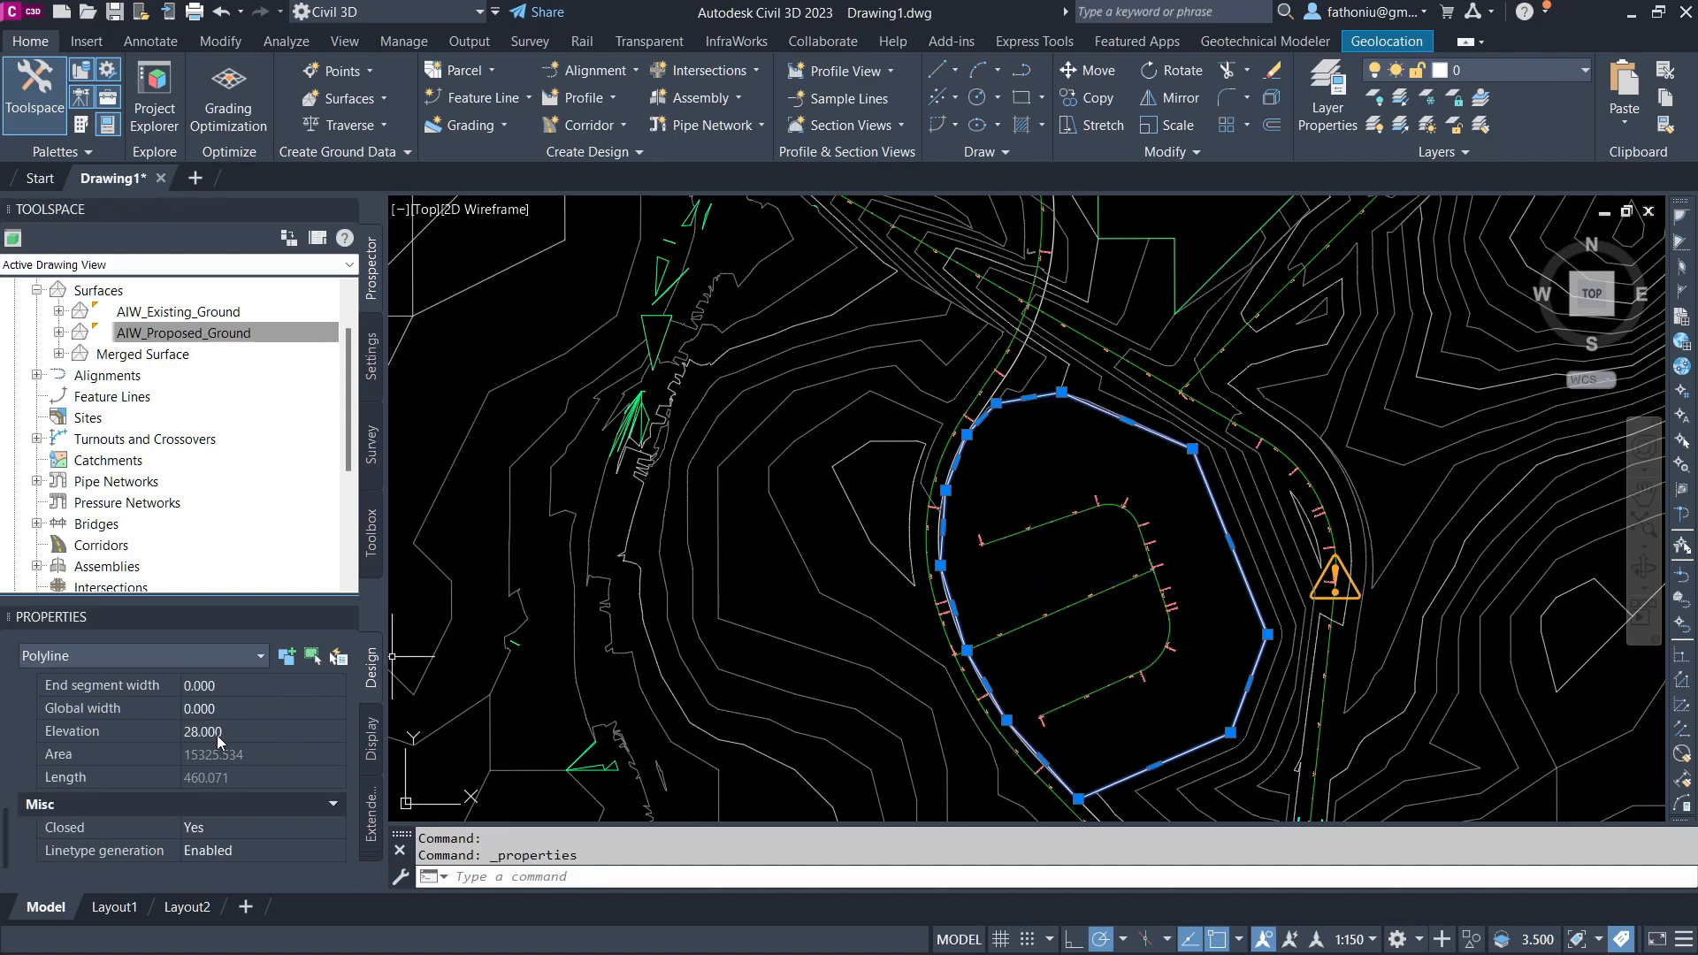
key(Escape)
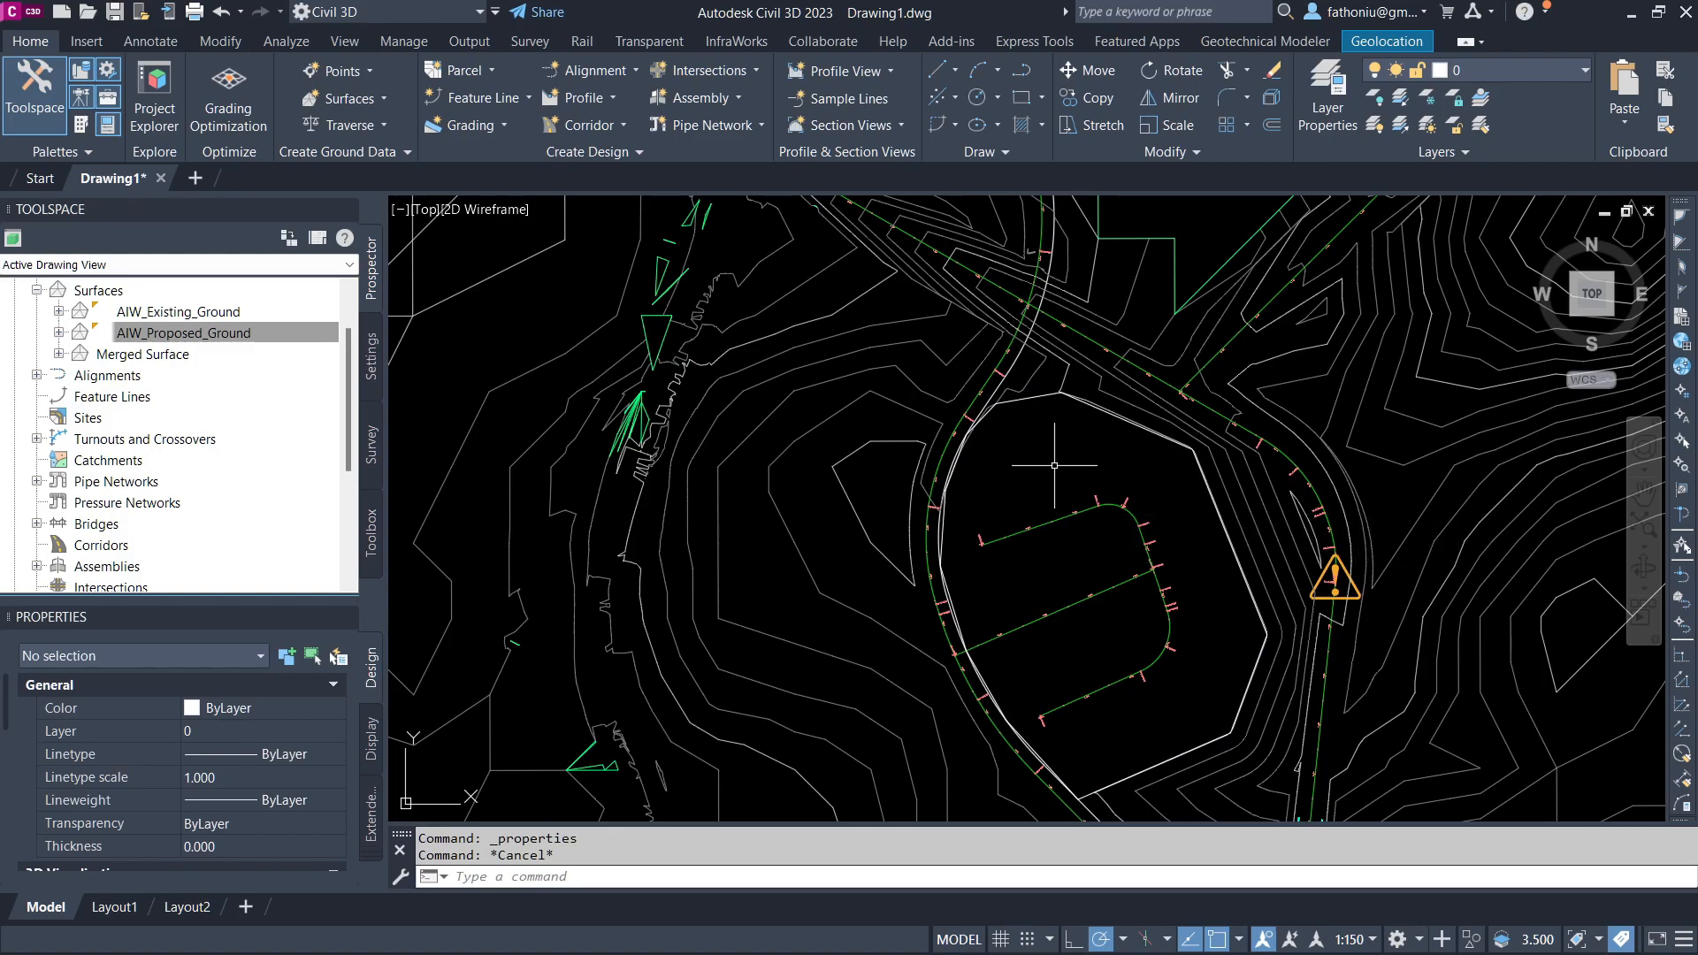
Step: Set the AIW_Existing_Ground surface style to Contours 1m and 5m (Background)
scroll(1054, 465, down, 2)
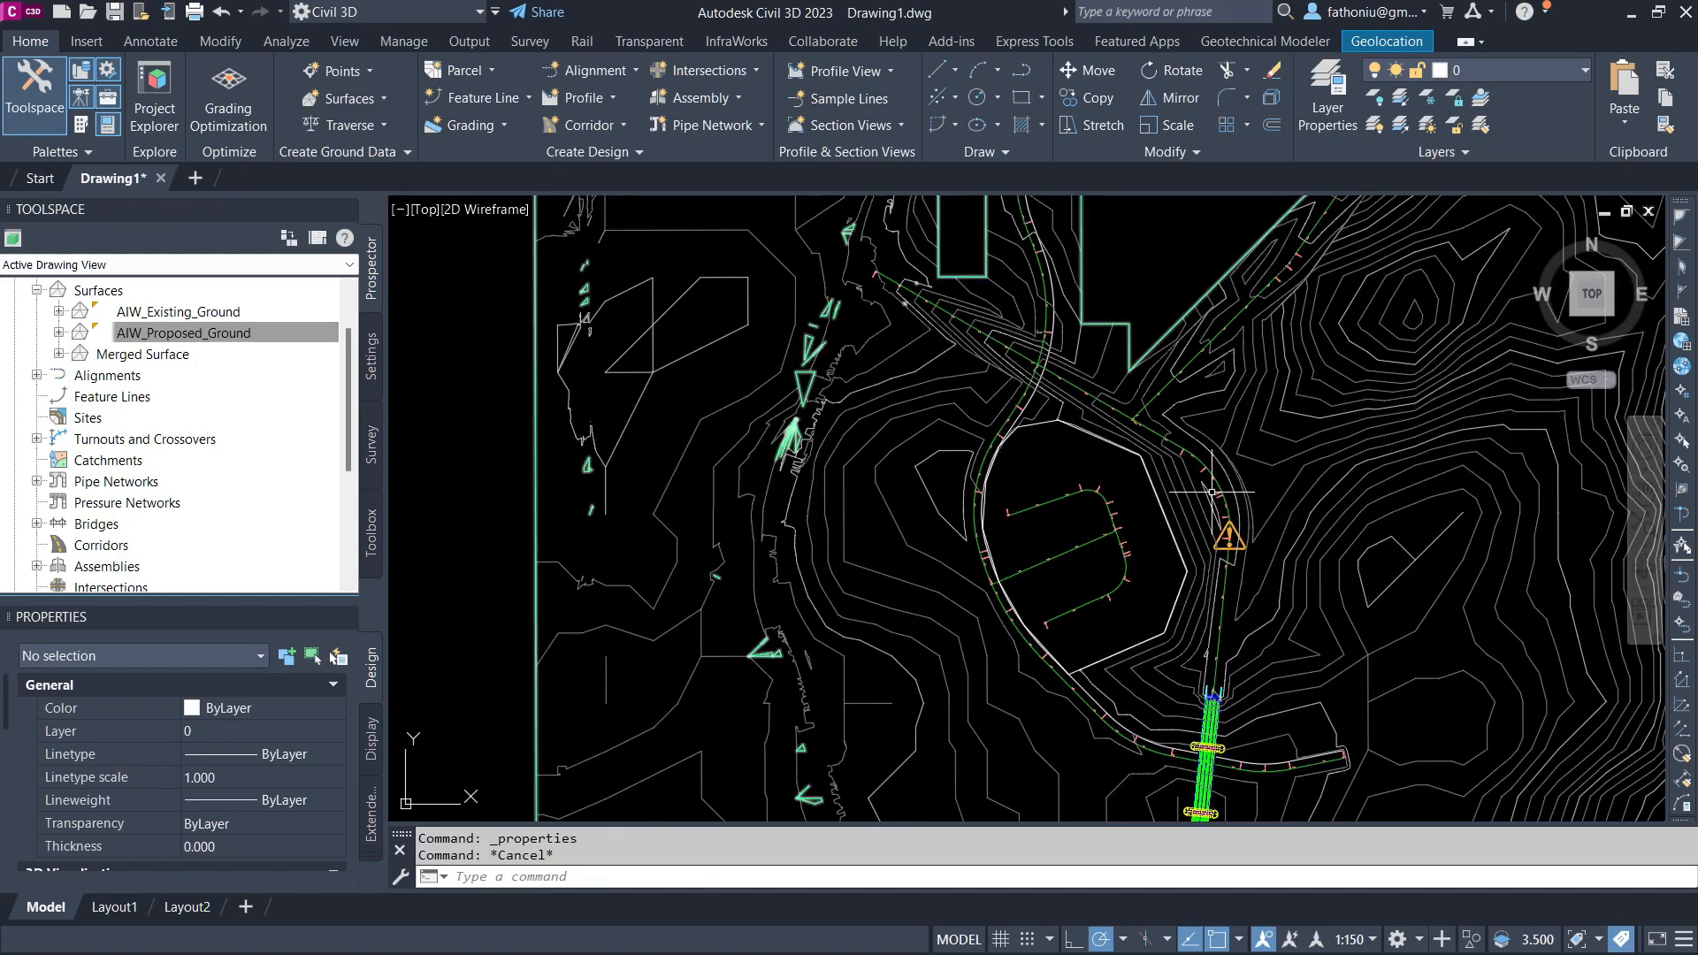
right_click(155, 313)
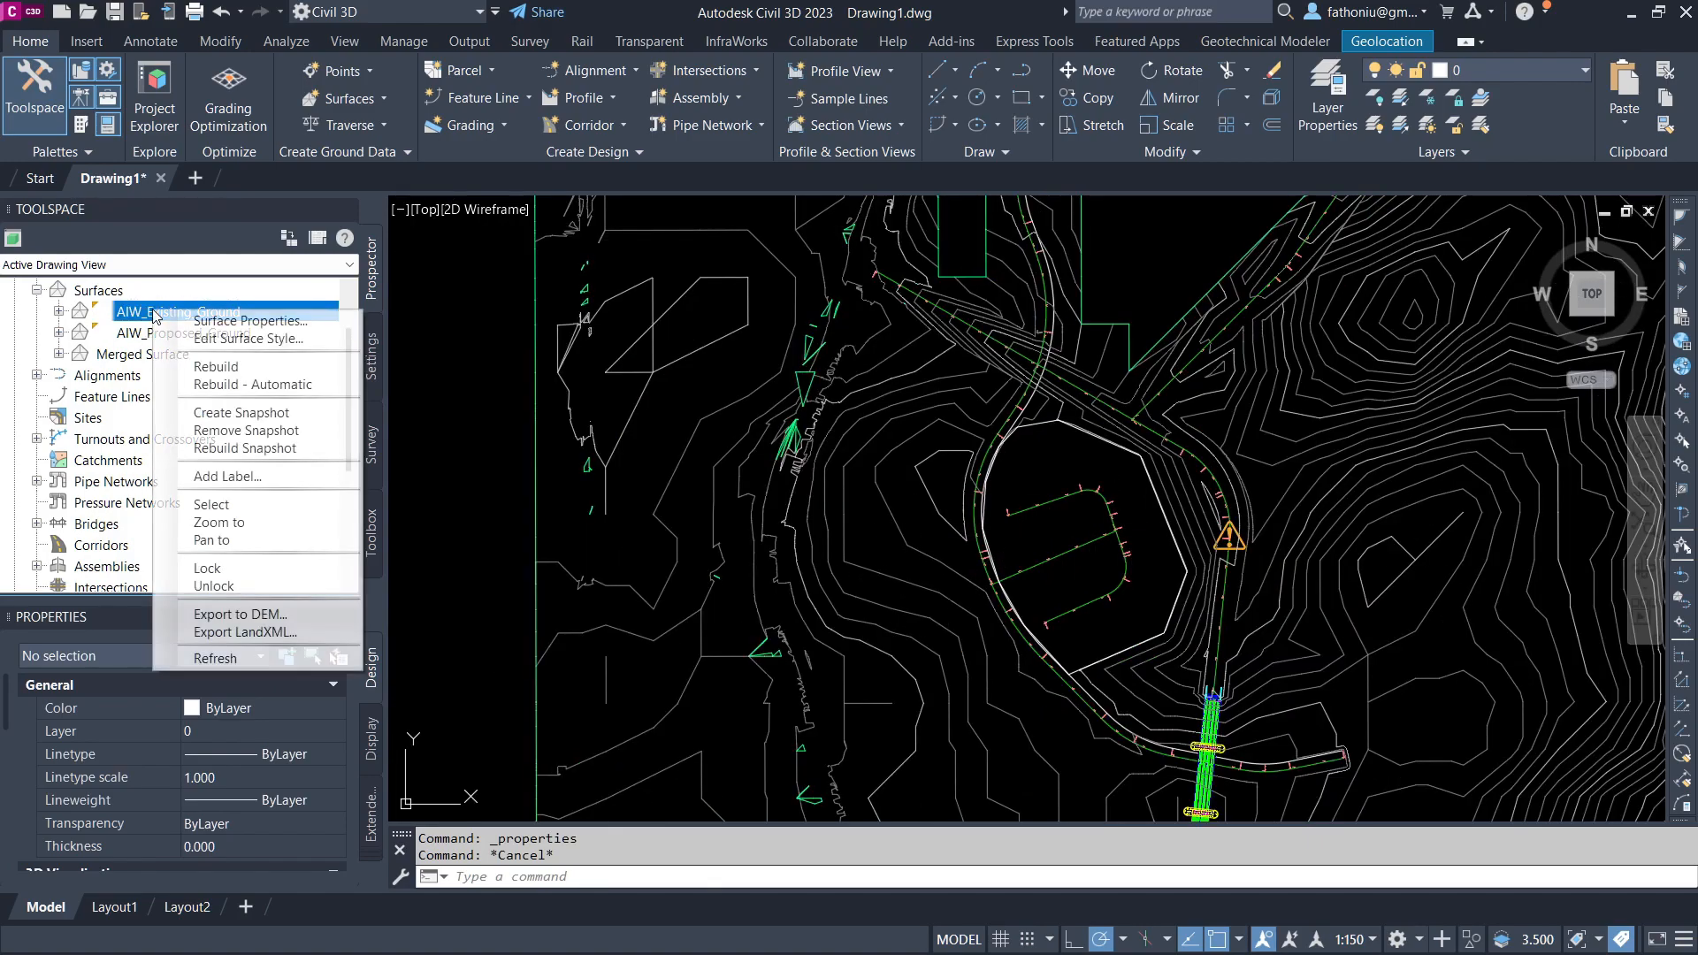
click(250, 320)
click(289, 383)
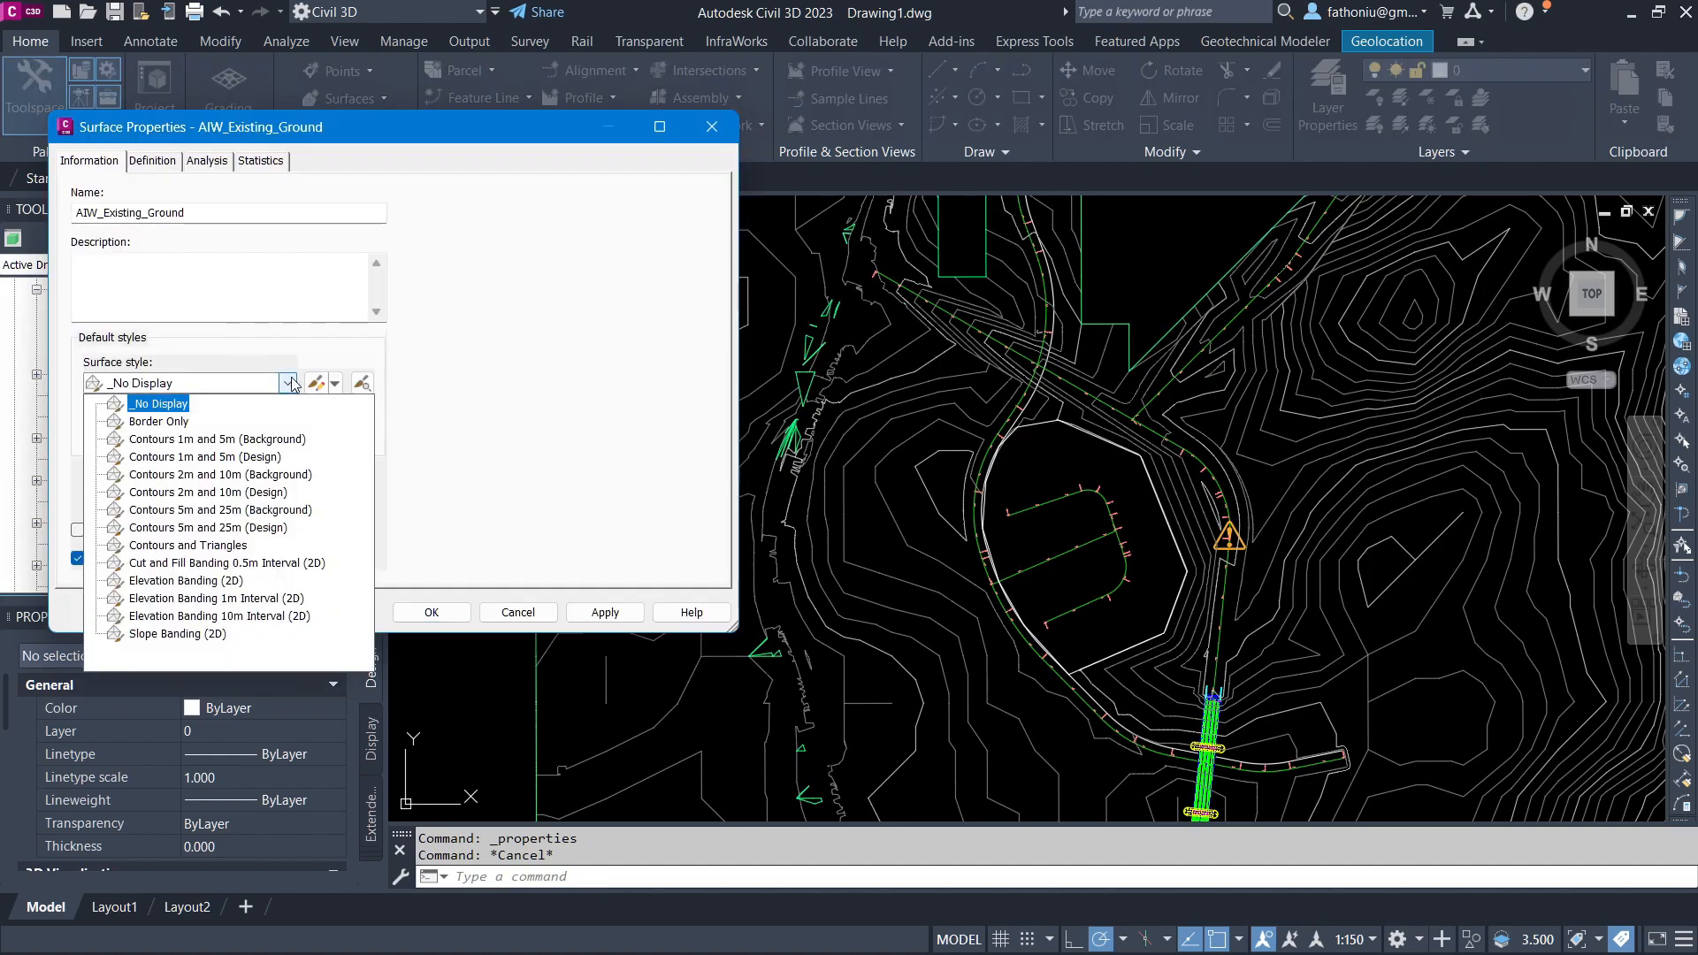
click(217, 438)
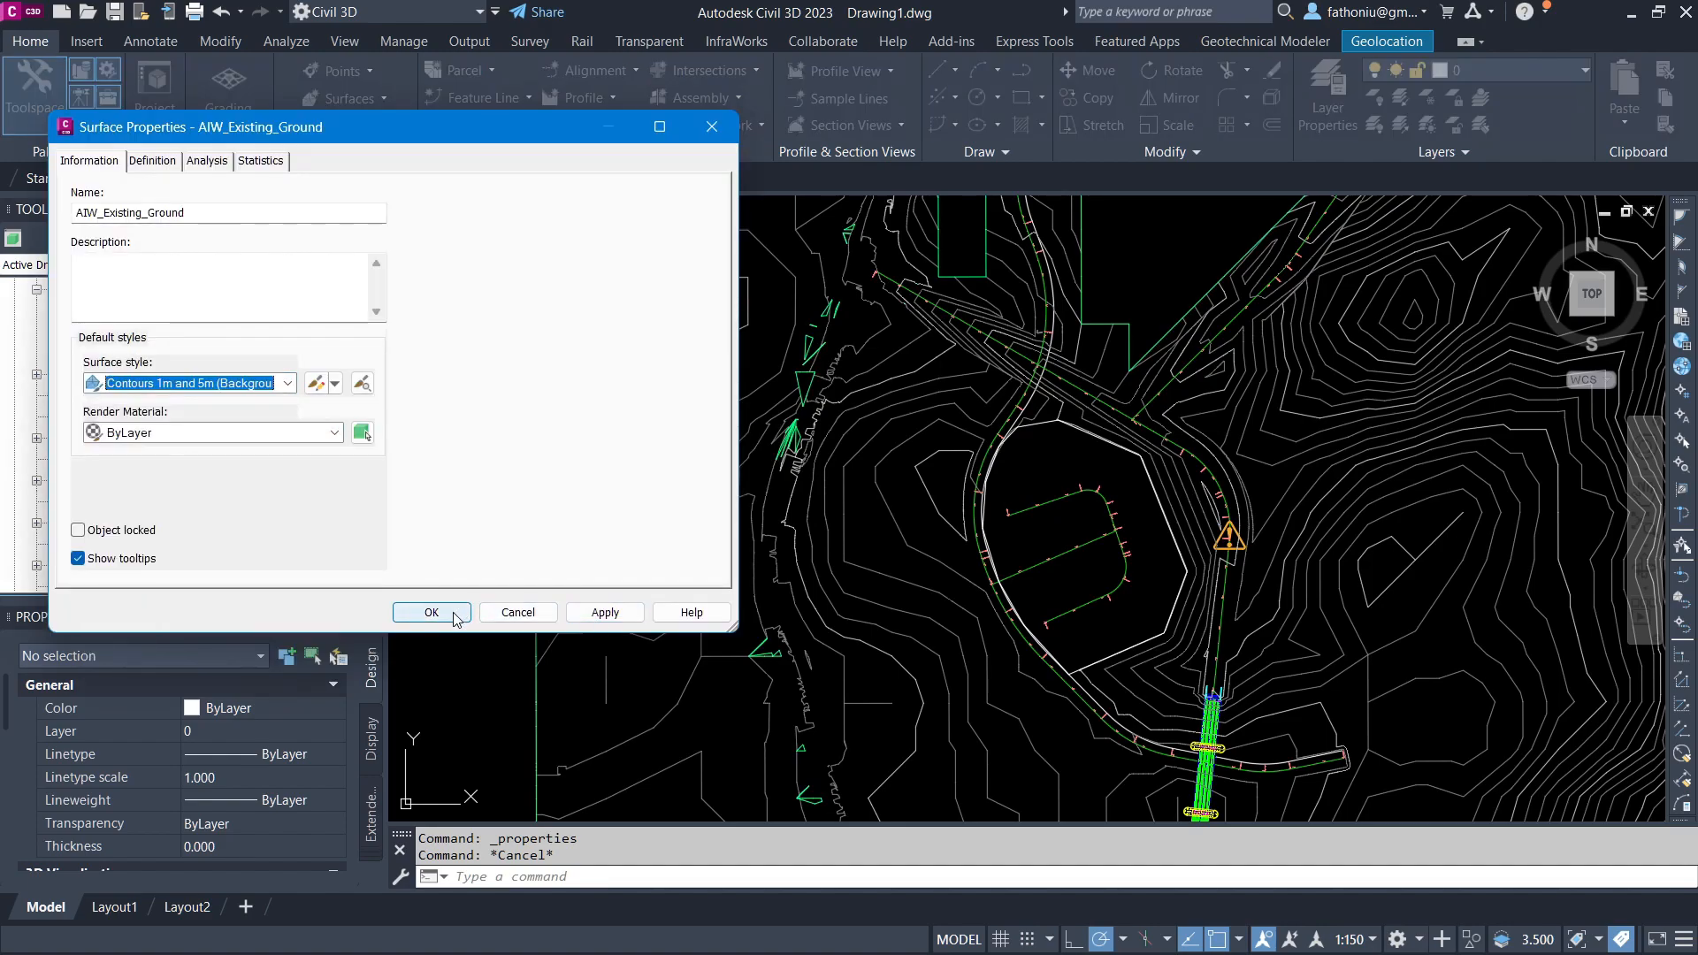
click(453, 613)
Step: Apply the Contours 2m and 10m (Background) style to the Merged Surface in its properties
right_click(145, 356)
click(239, 365)
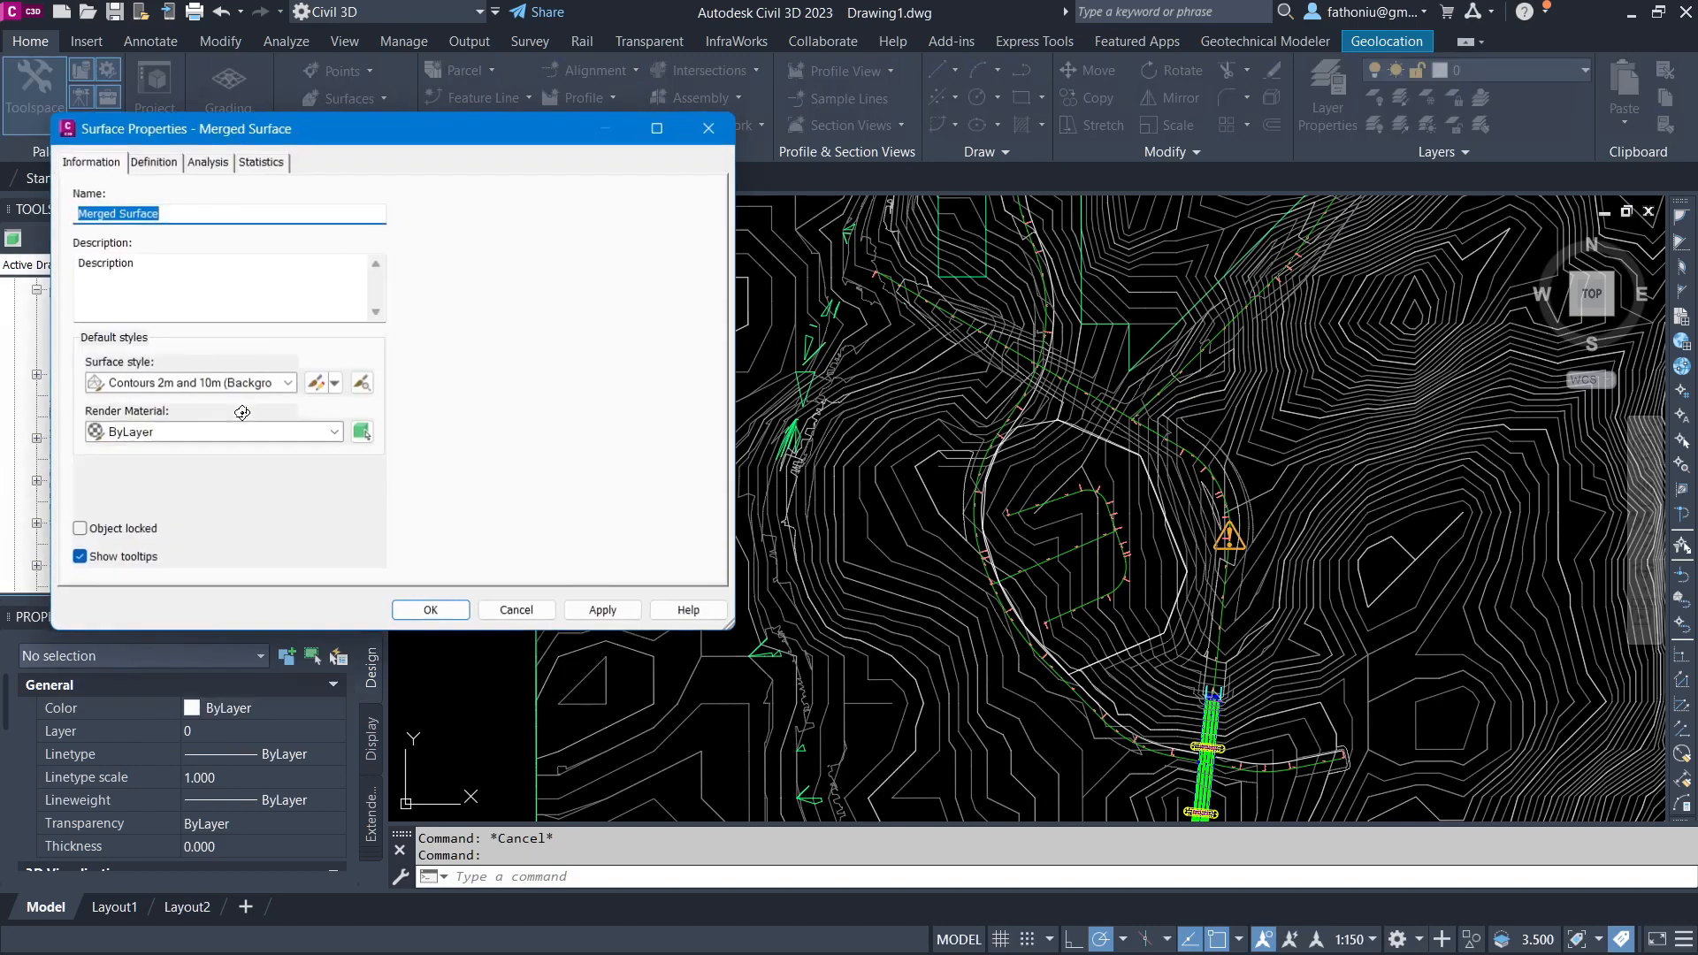
click(423, 612)
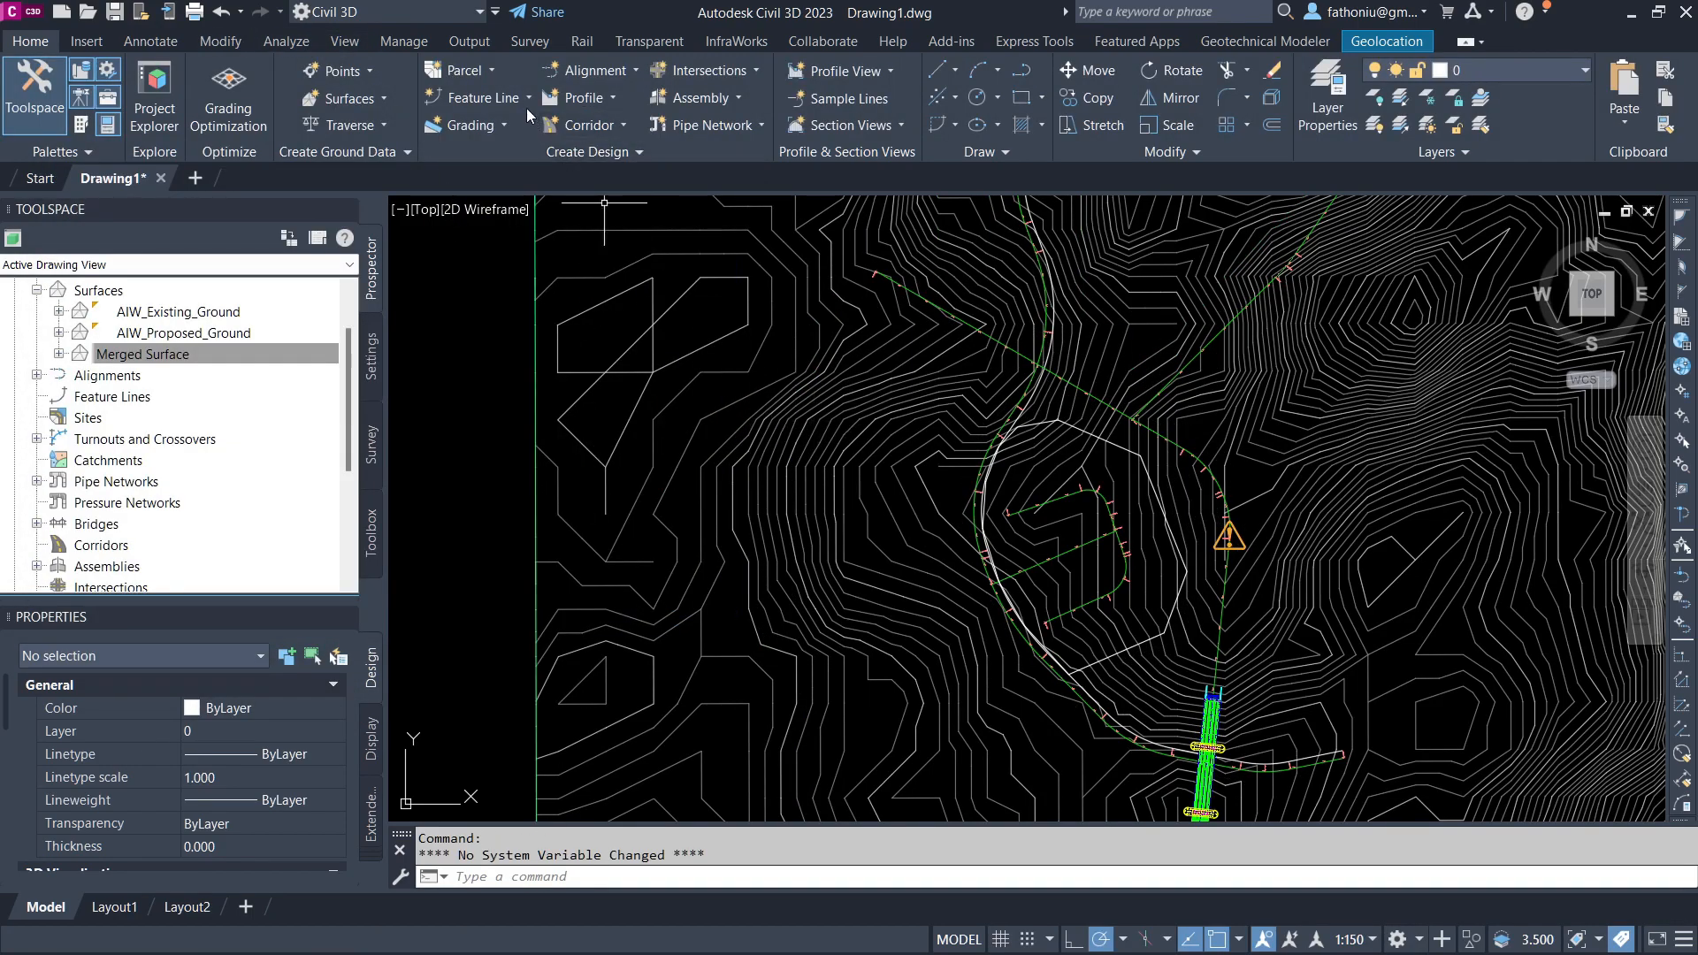
Step: Add contour labels to the surface along a line drawn across the contours east of the pad
click(221, 41)
click(110, 125)
click(45, 115)
click(126, 378)
click(741, 460)
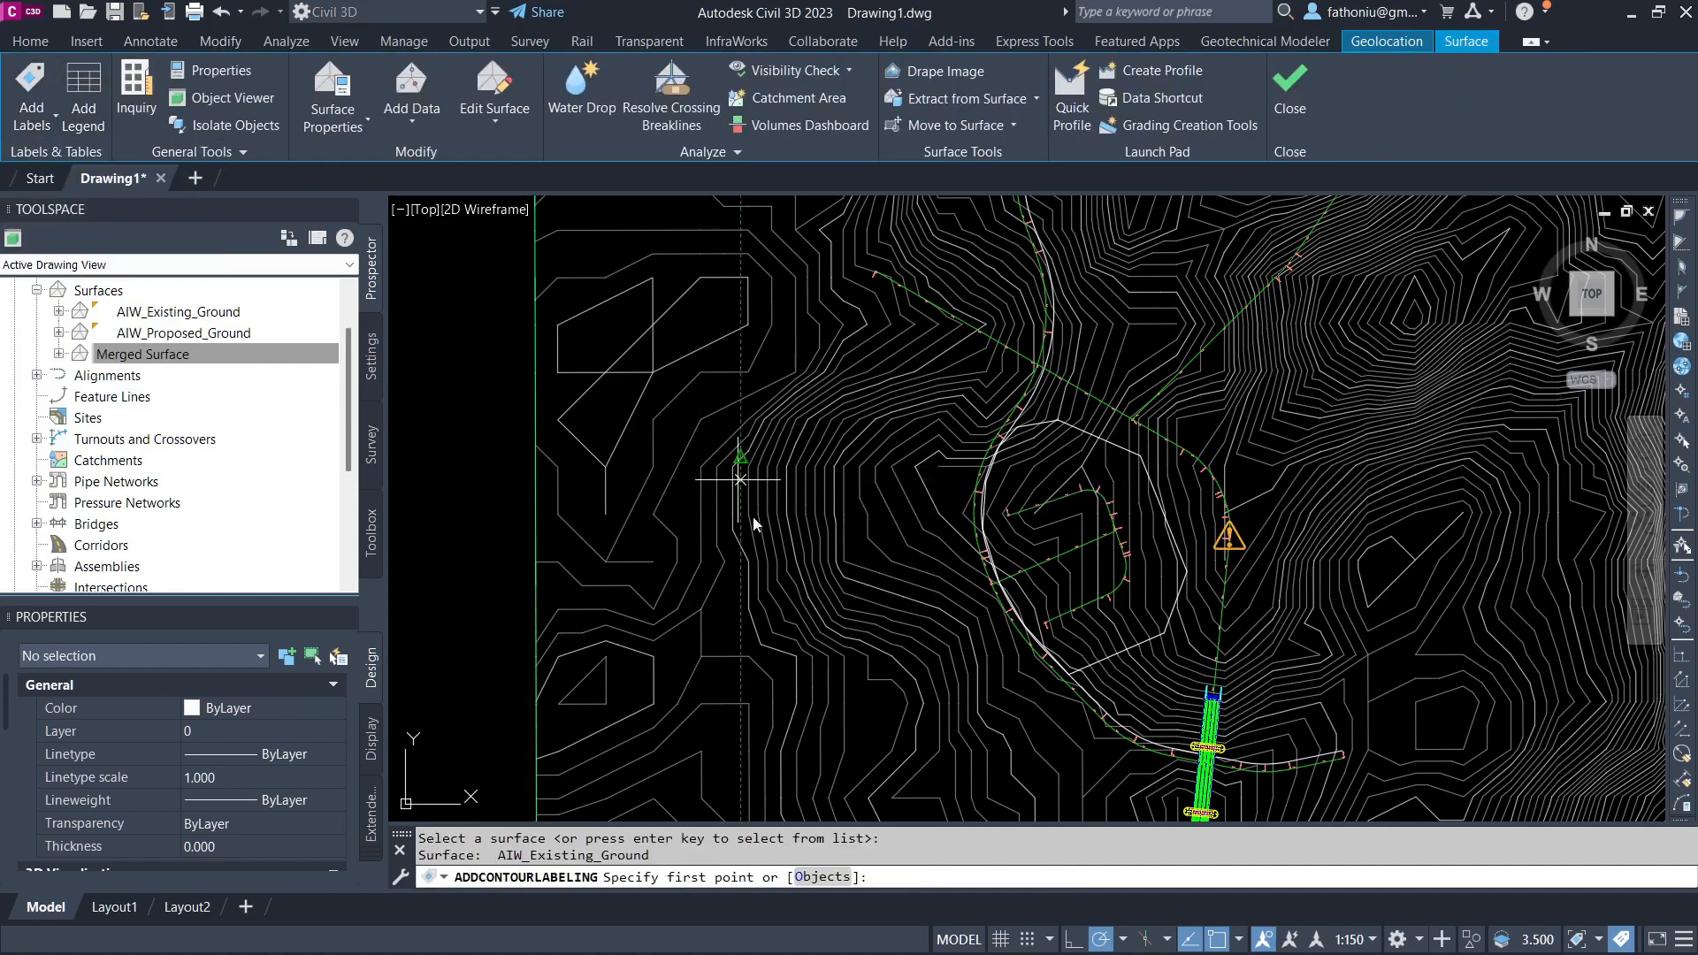
scroll(1061, 672, up, 4)
click(814, 531)
click(1299, 351)
key(Return)
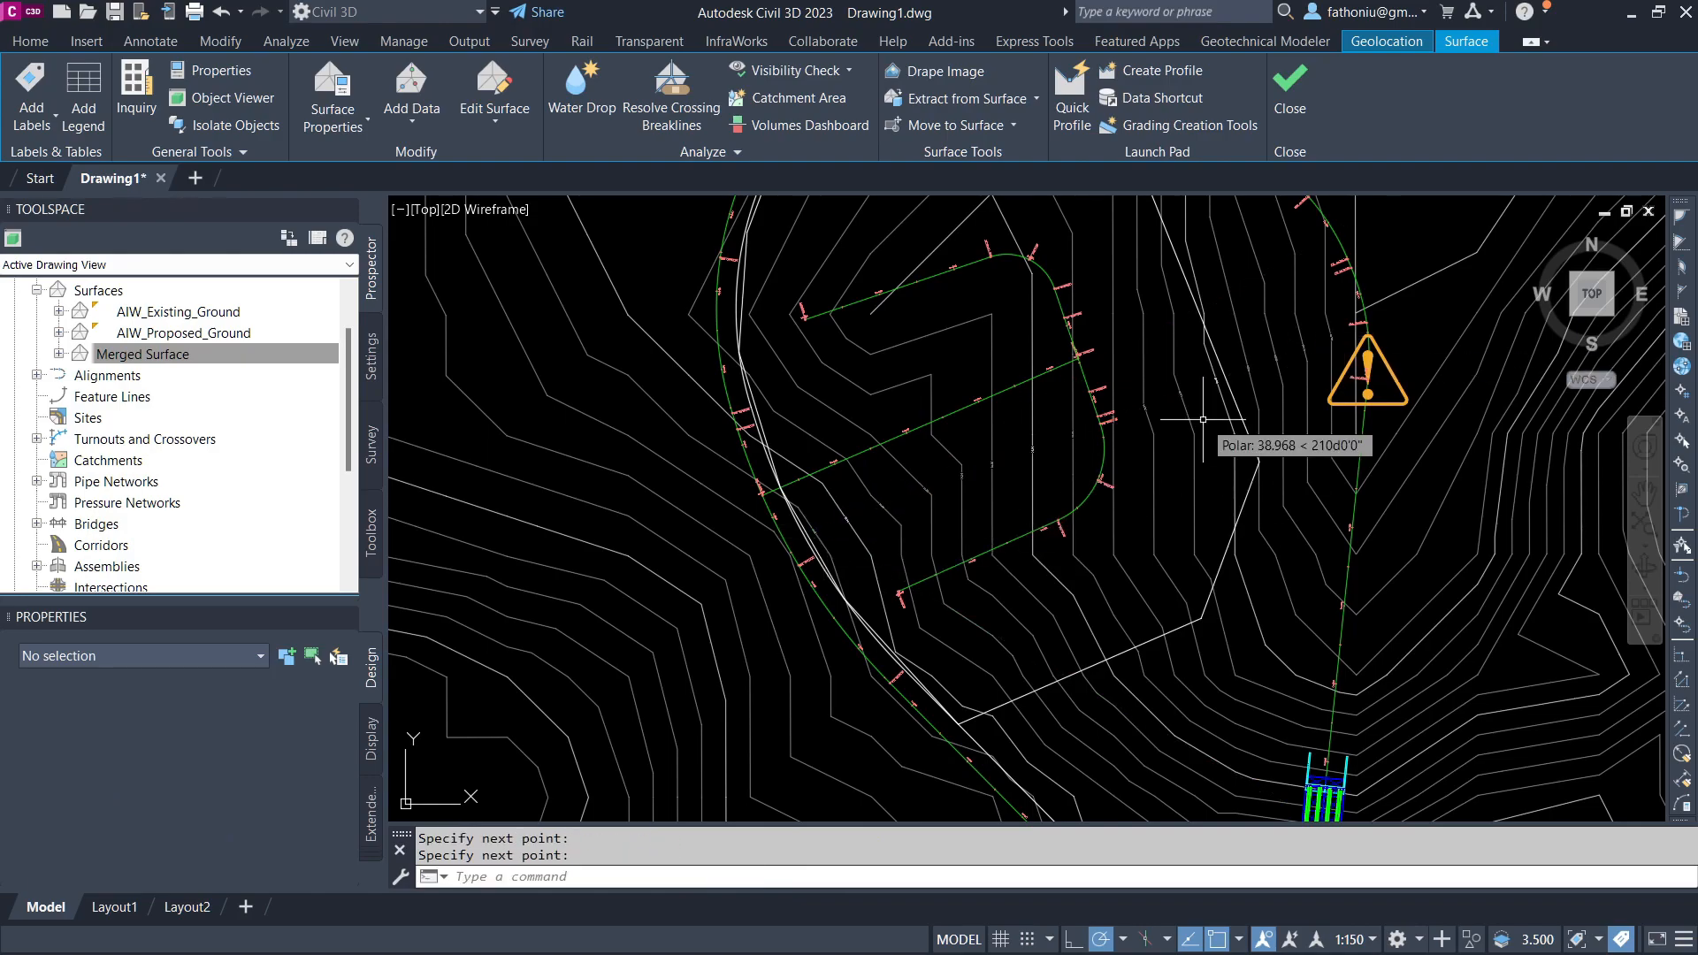
Step: Set the annotation scale to 1:200 and review the contour labels around the pad
click(1367, 939)
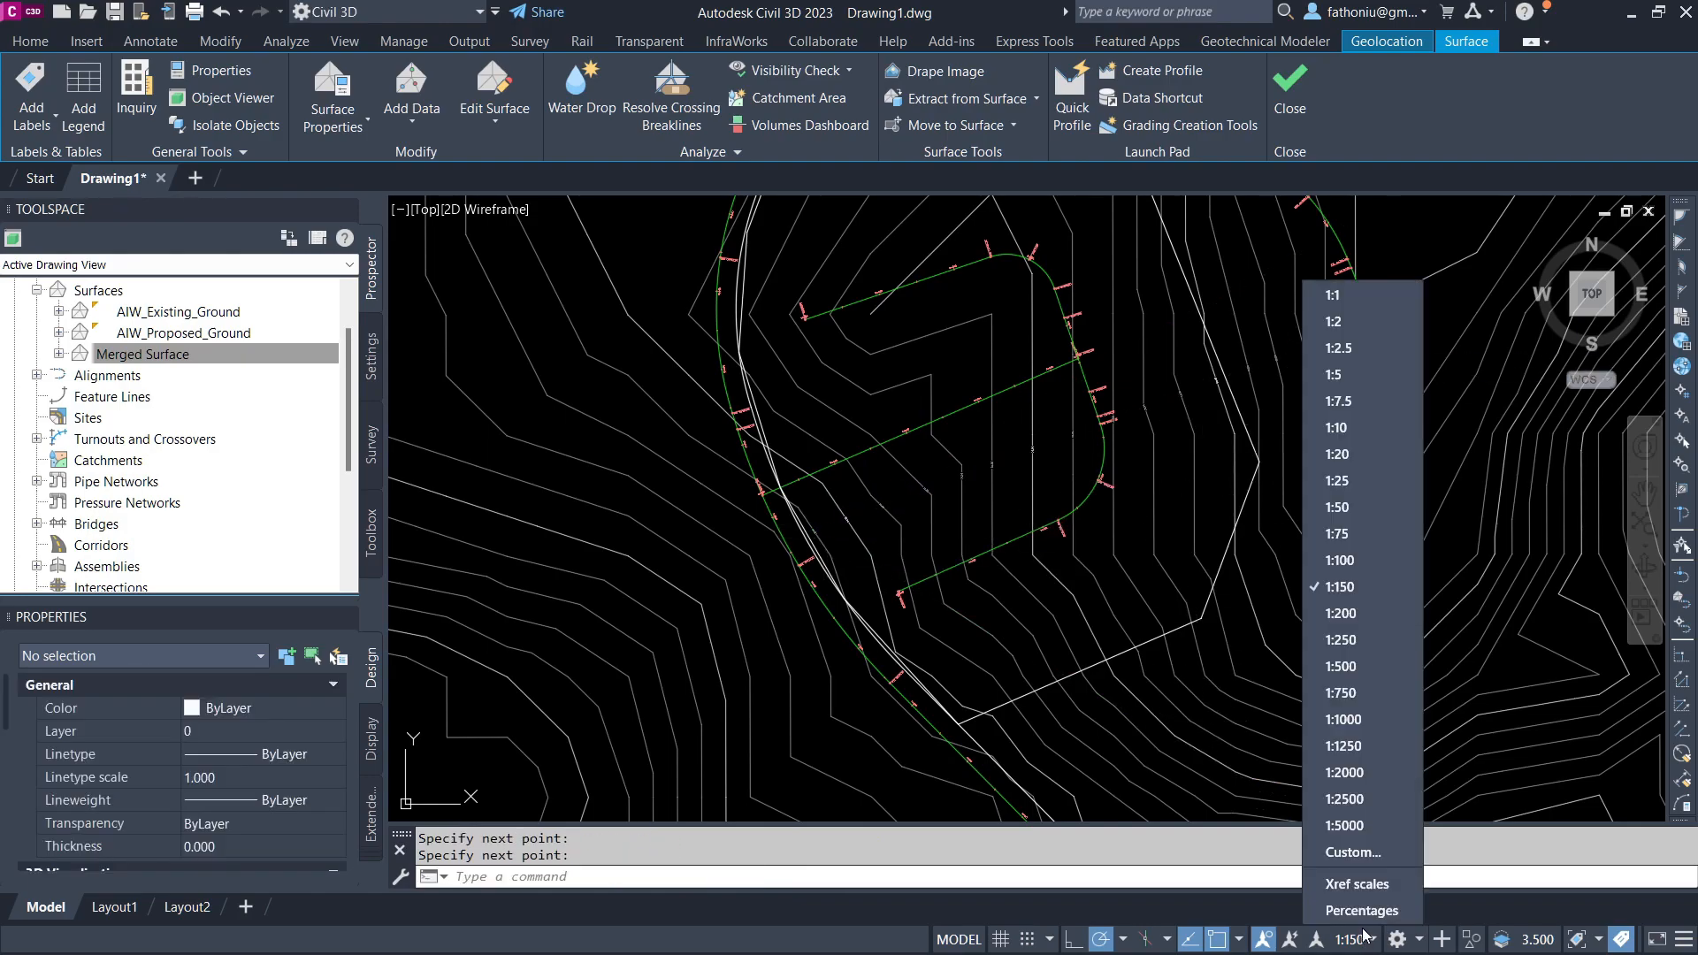
click(1339, 612)
scroll(972, 468, up, 3)
scroll(977, 523, down, 4)
scroll(763, 528, up, 5)
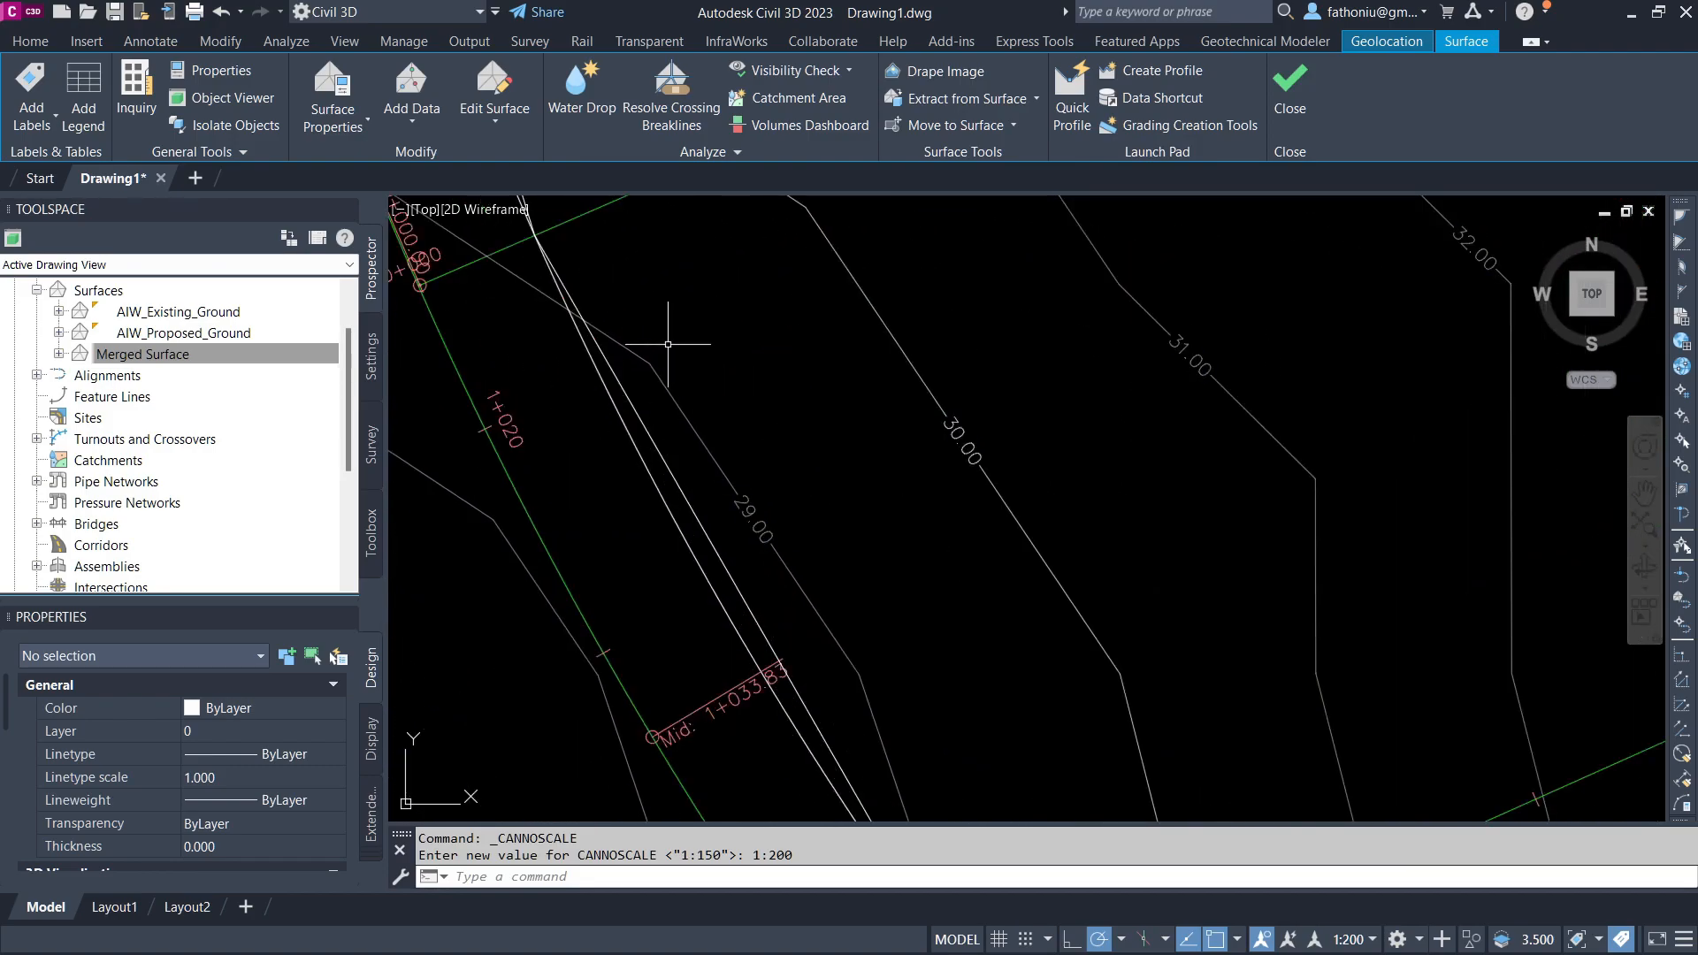
scroll(929, 524, down, 5)
scroll(872, 536, up, 3)
middle_drag(846, 398, 886, 672)
scroll(884, 415, down, 2)
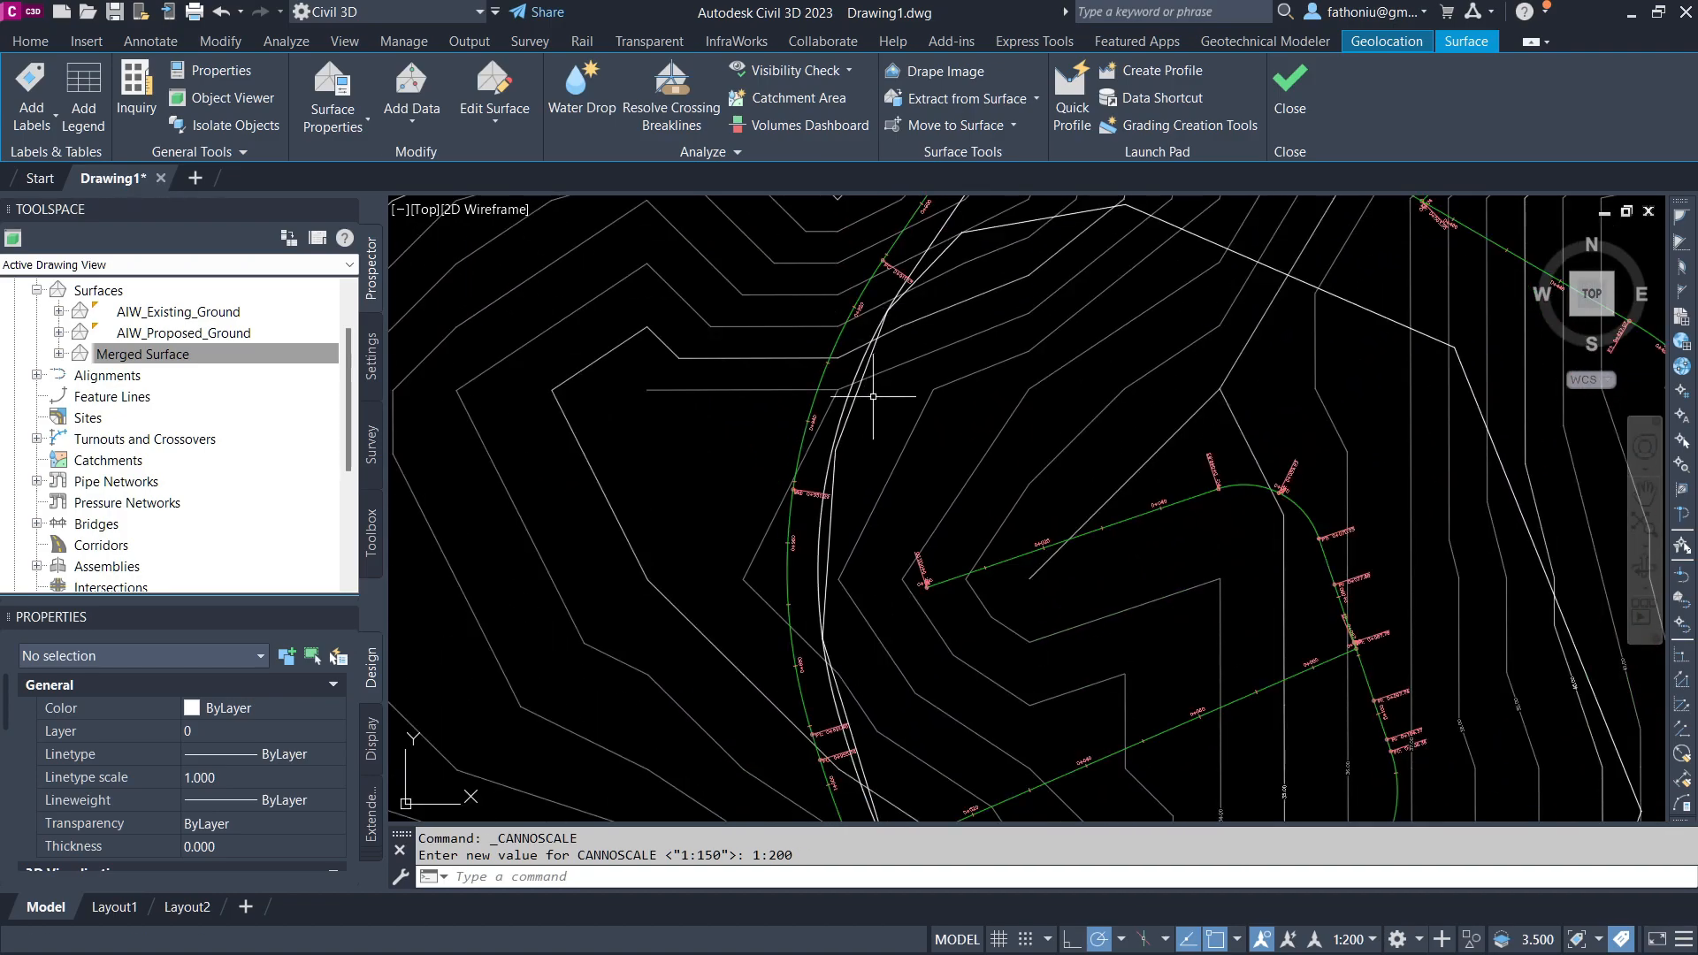
middle_drag(1021, 800, 961, 582)
scroll(982, 530, up, 2)
Step: Inspect the boundary polyline's vertices and properties again
click(1003, 417)
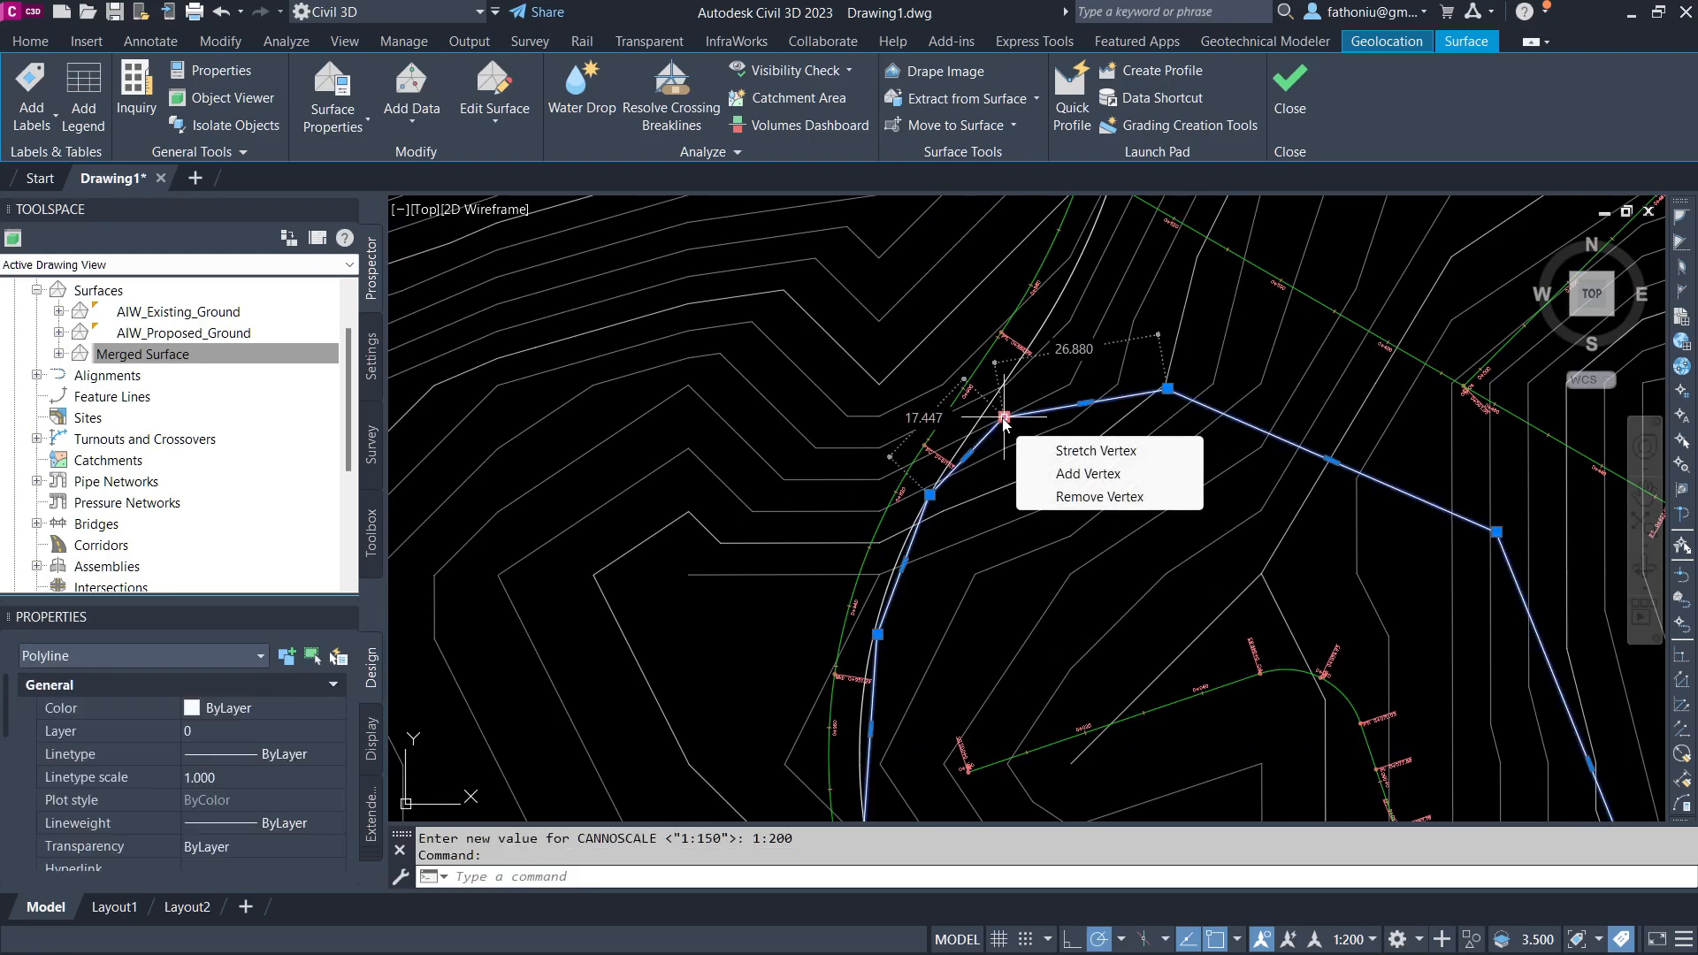
right_click(1003, 414)
click(1044, 590)
scroll(230, 797, down, 7)
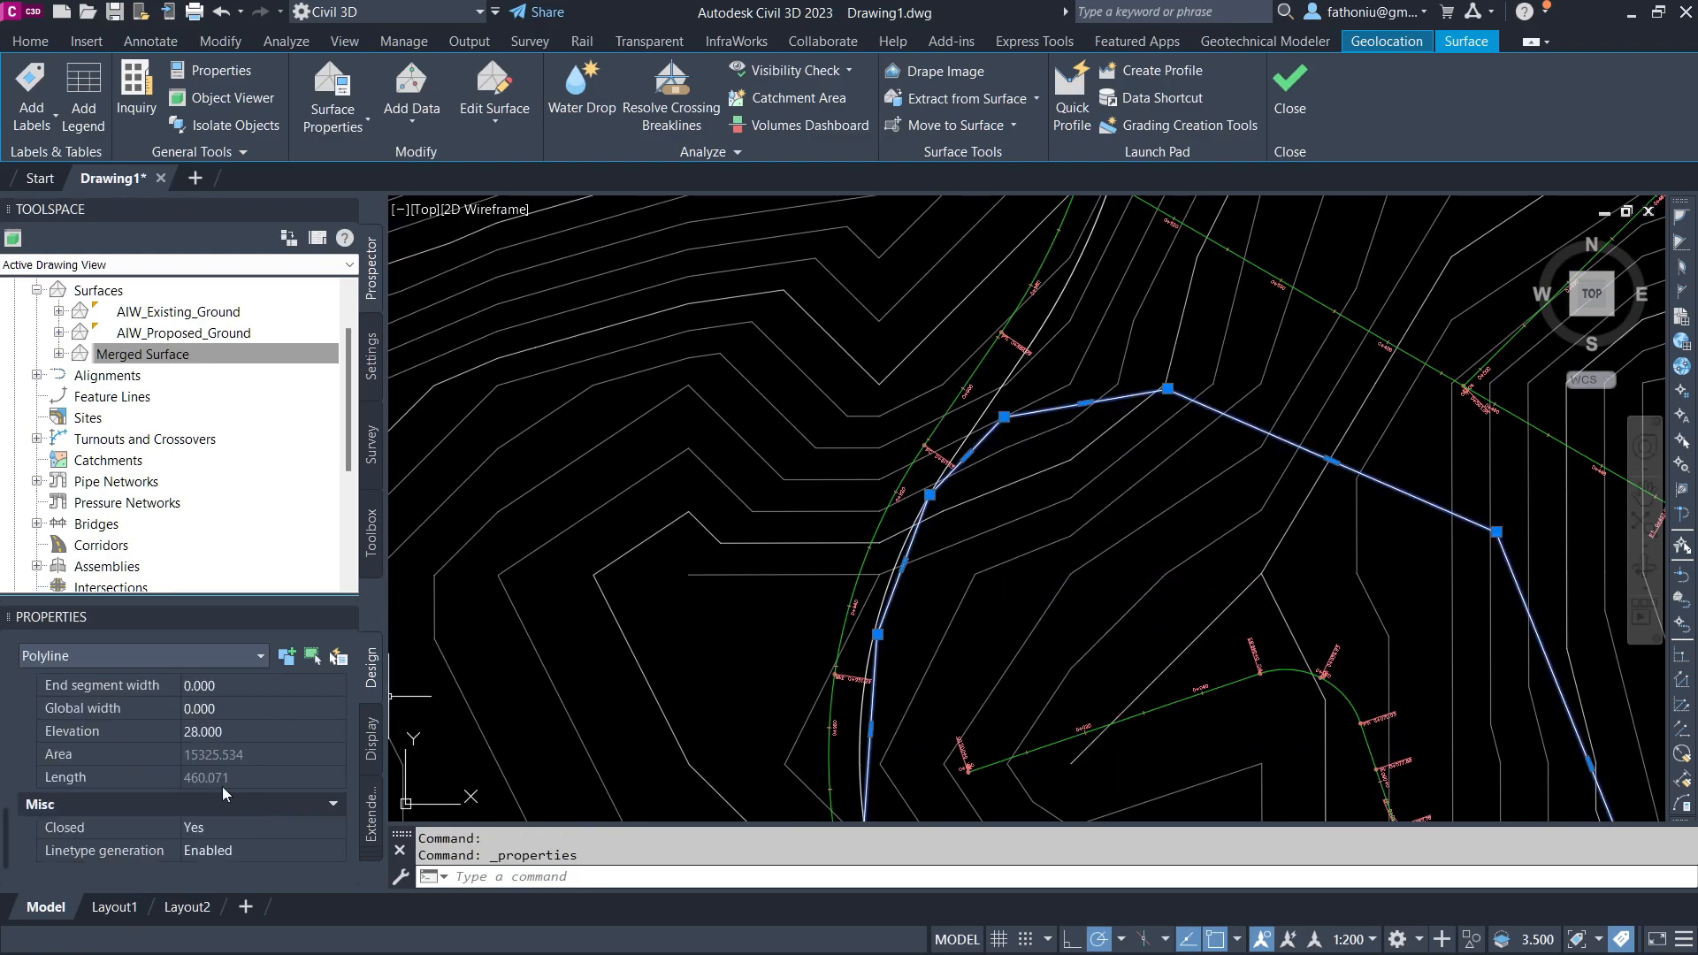
key(Escape)
scroll(924, 492, down, 3)
scroll(1260, 329, up, 2)
click(1260, 329)
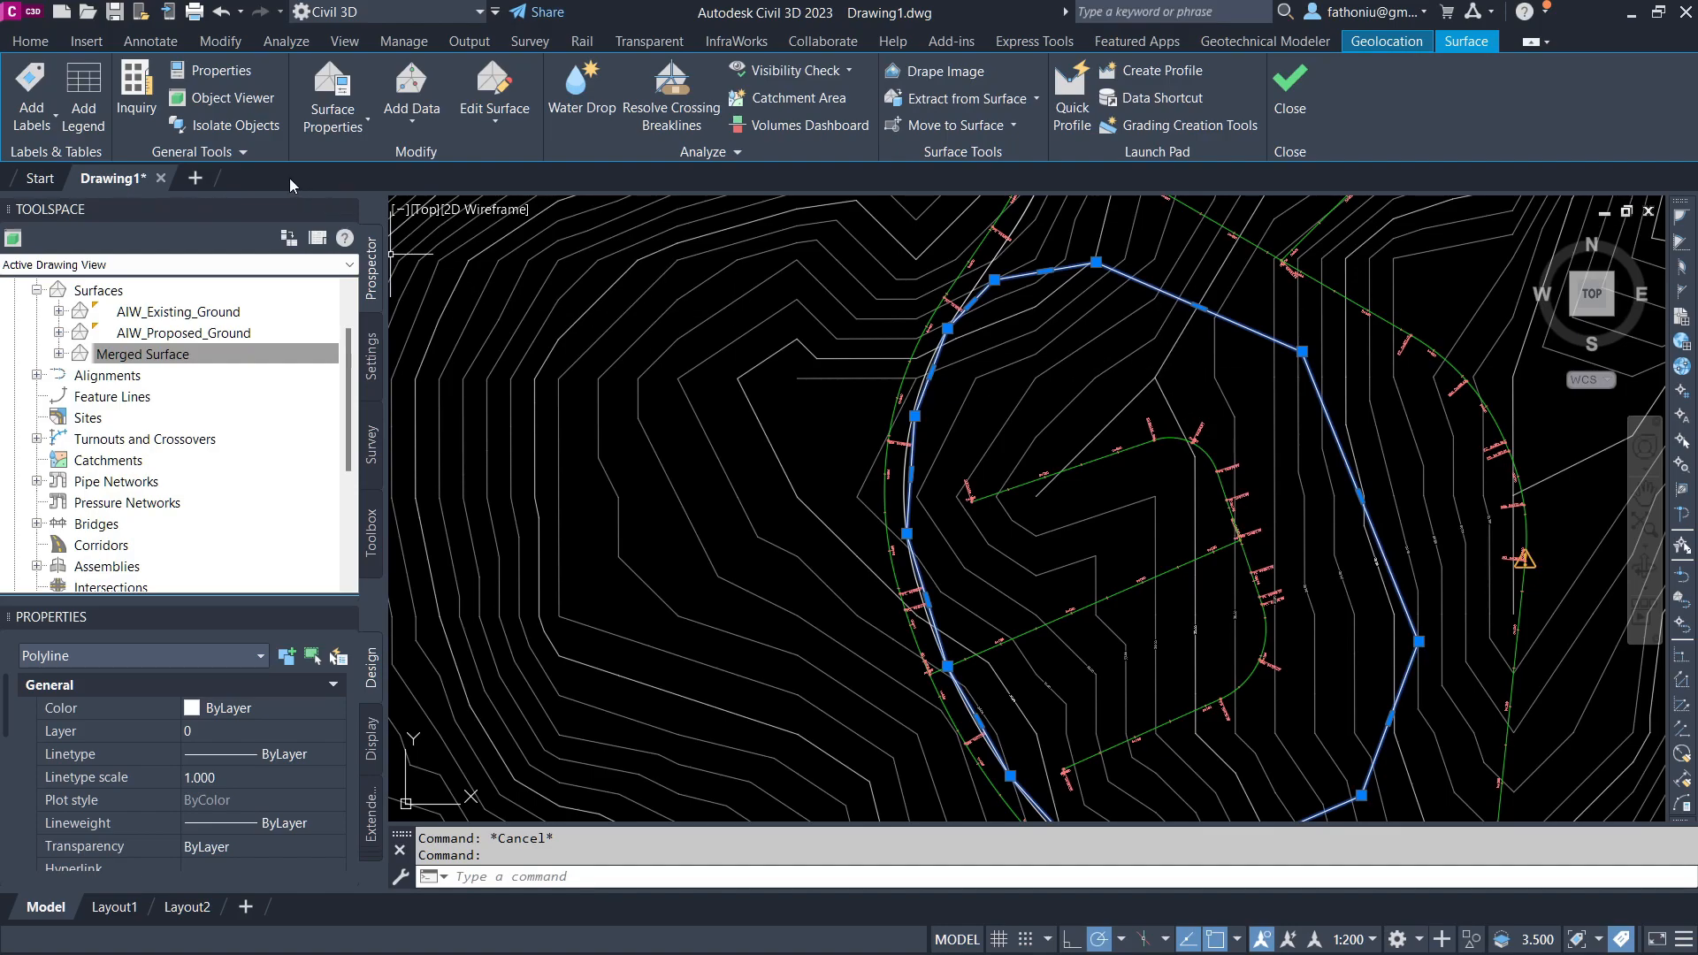
key(Escape)
Step: Create a parcel from the boundary polyline using the Name Square Meter & Acres area label, keeping the original polyline
click(31, 42)
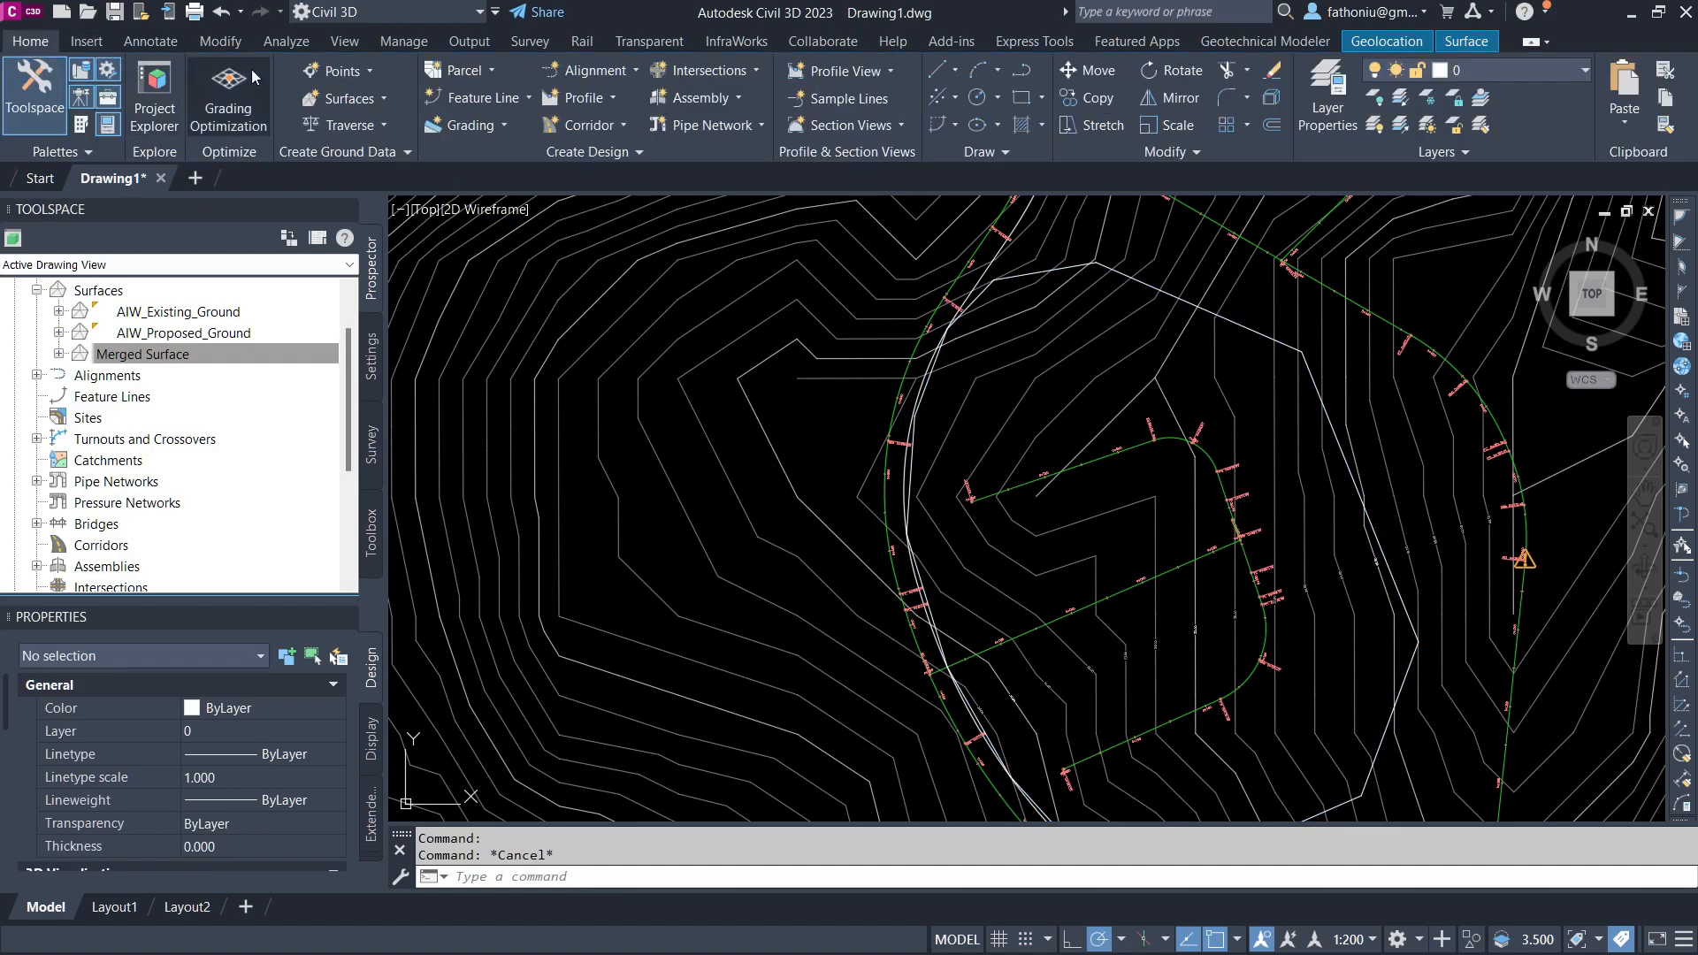
click(460, 70)
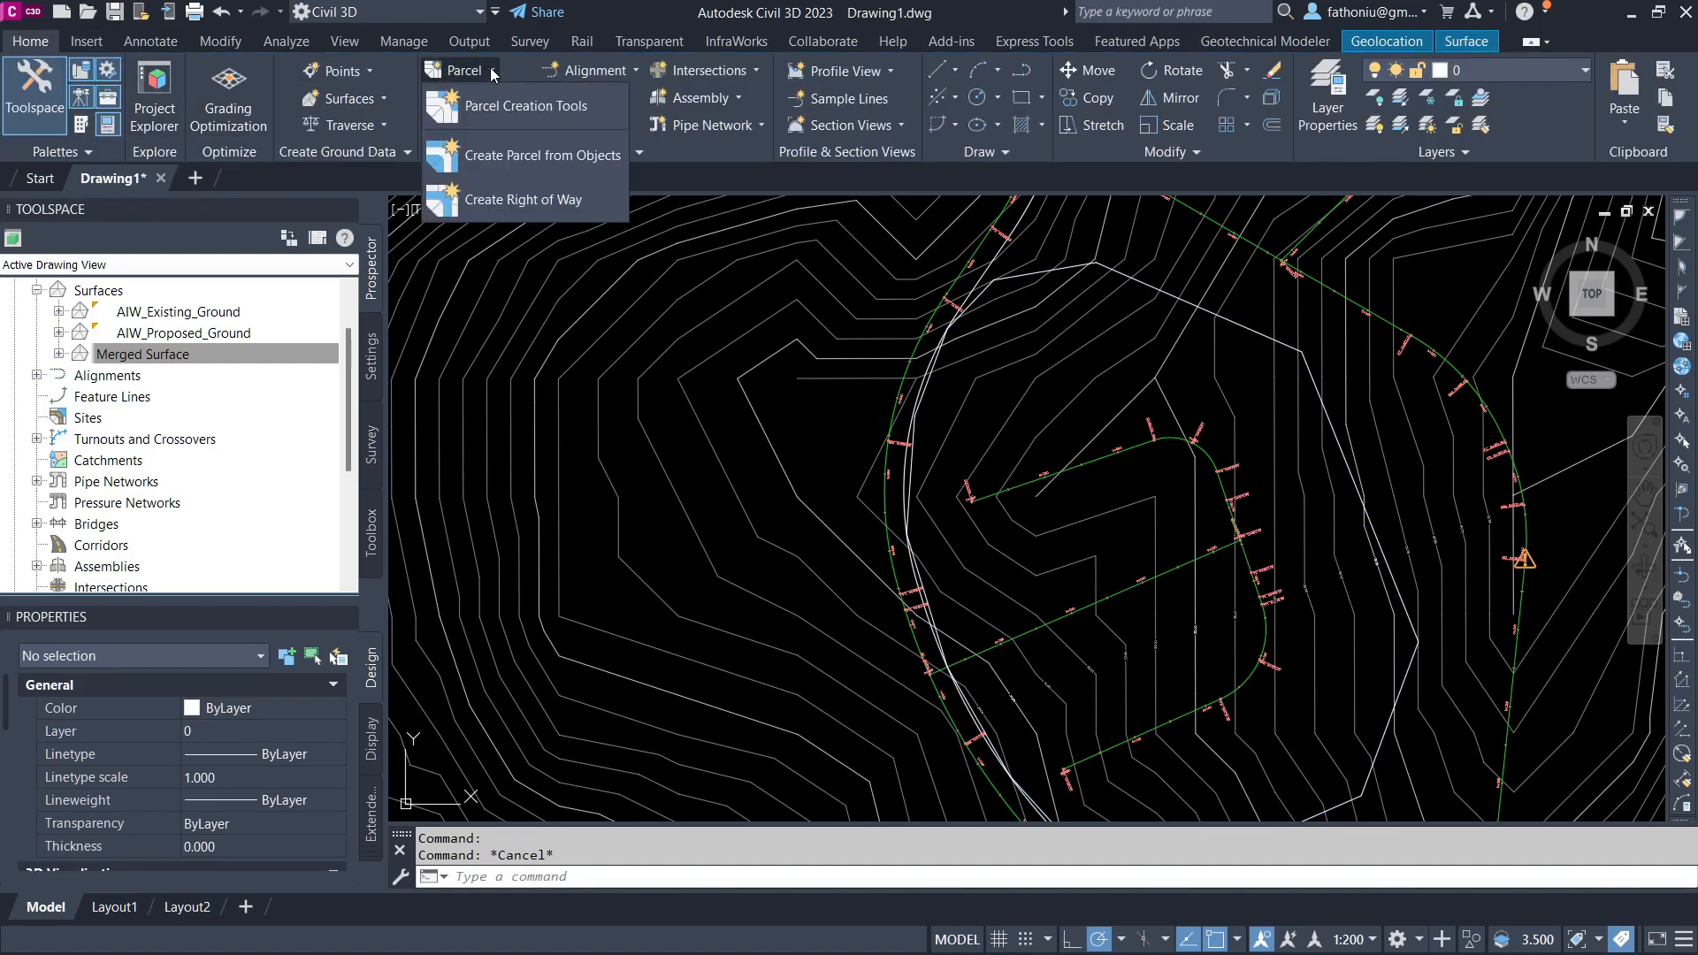
click(522, 162)
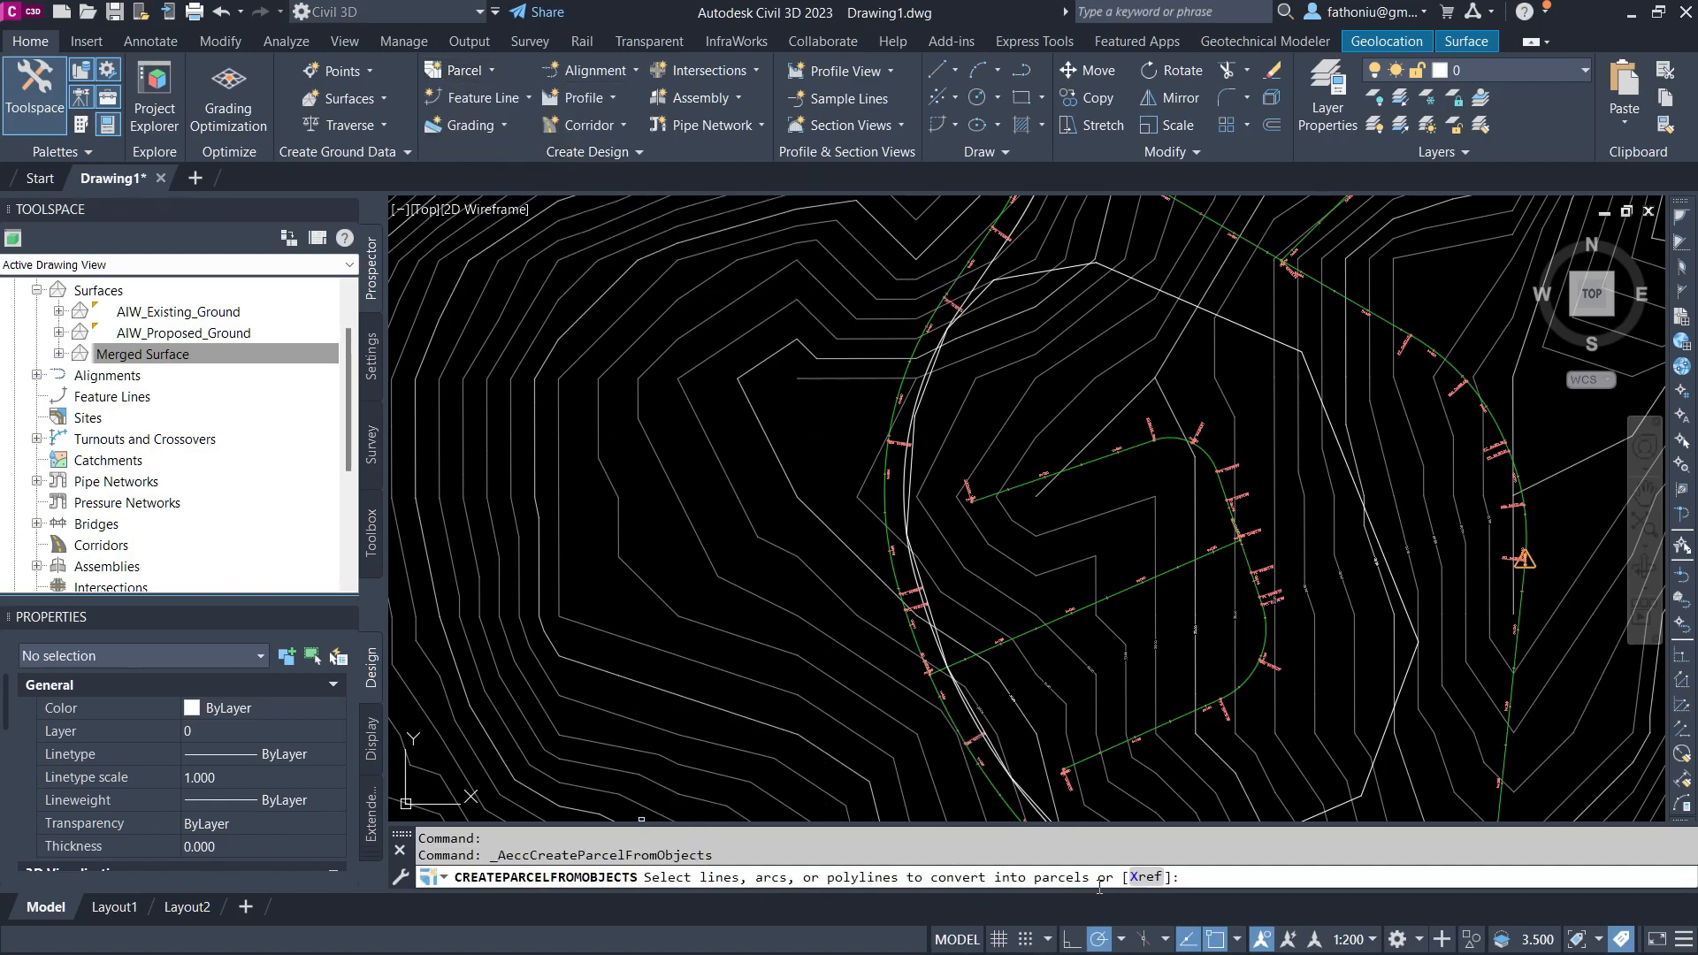
click(1194, 306)
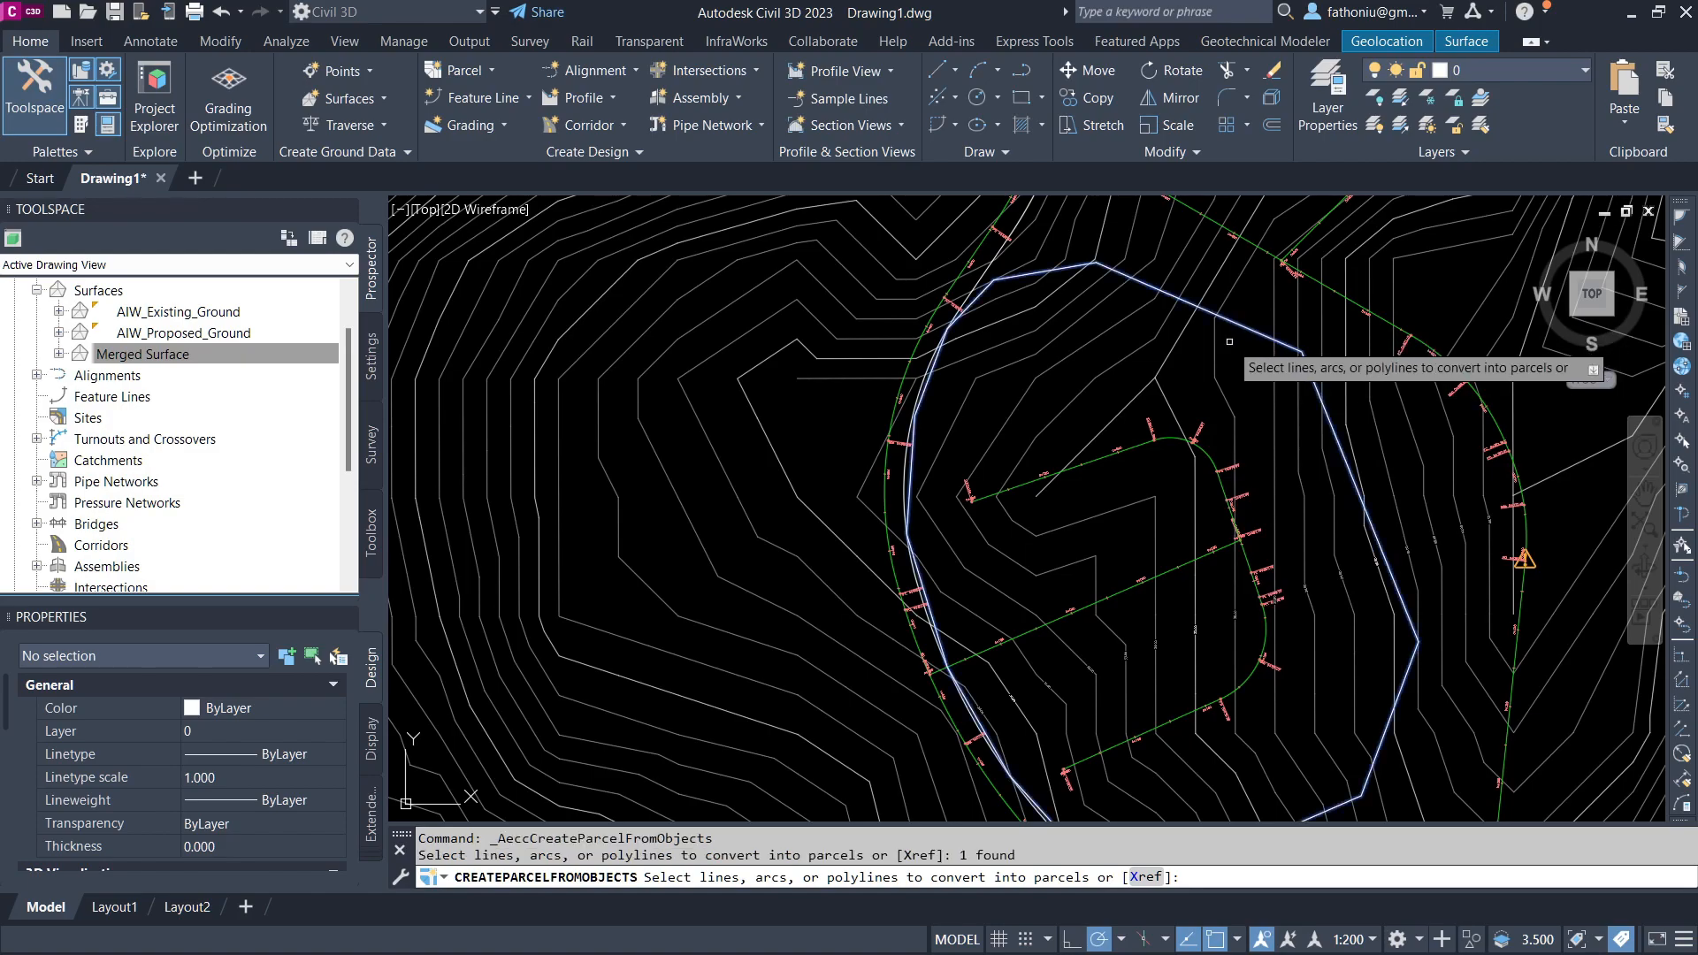
right_click(1229, 341)
click(1255, 350)
mouse_move(452, 114)
mouse_down()
mouse_move(529, 129)
mouse_move(620, 230)
mouse_up()
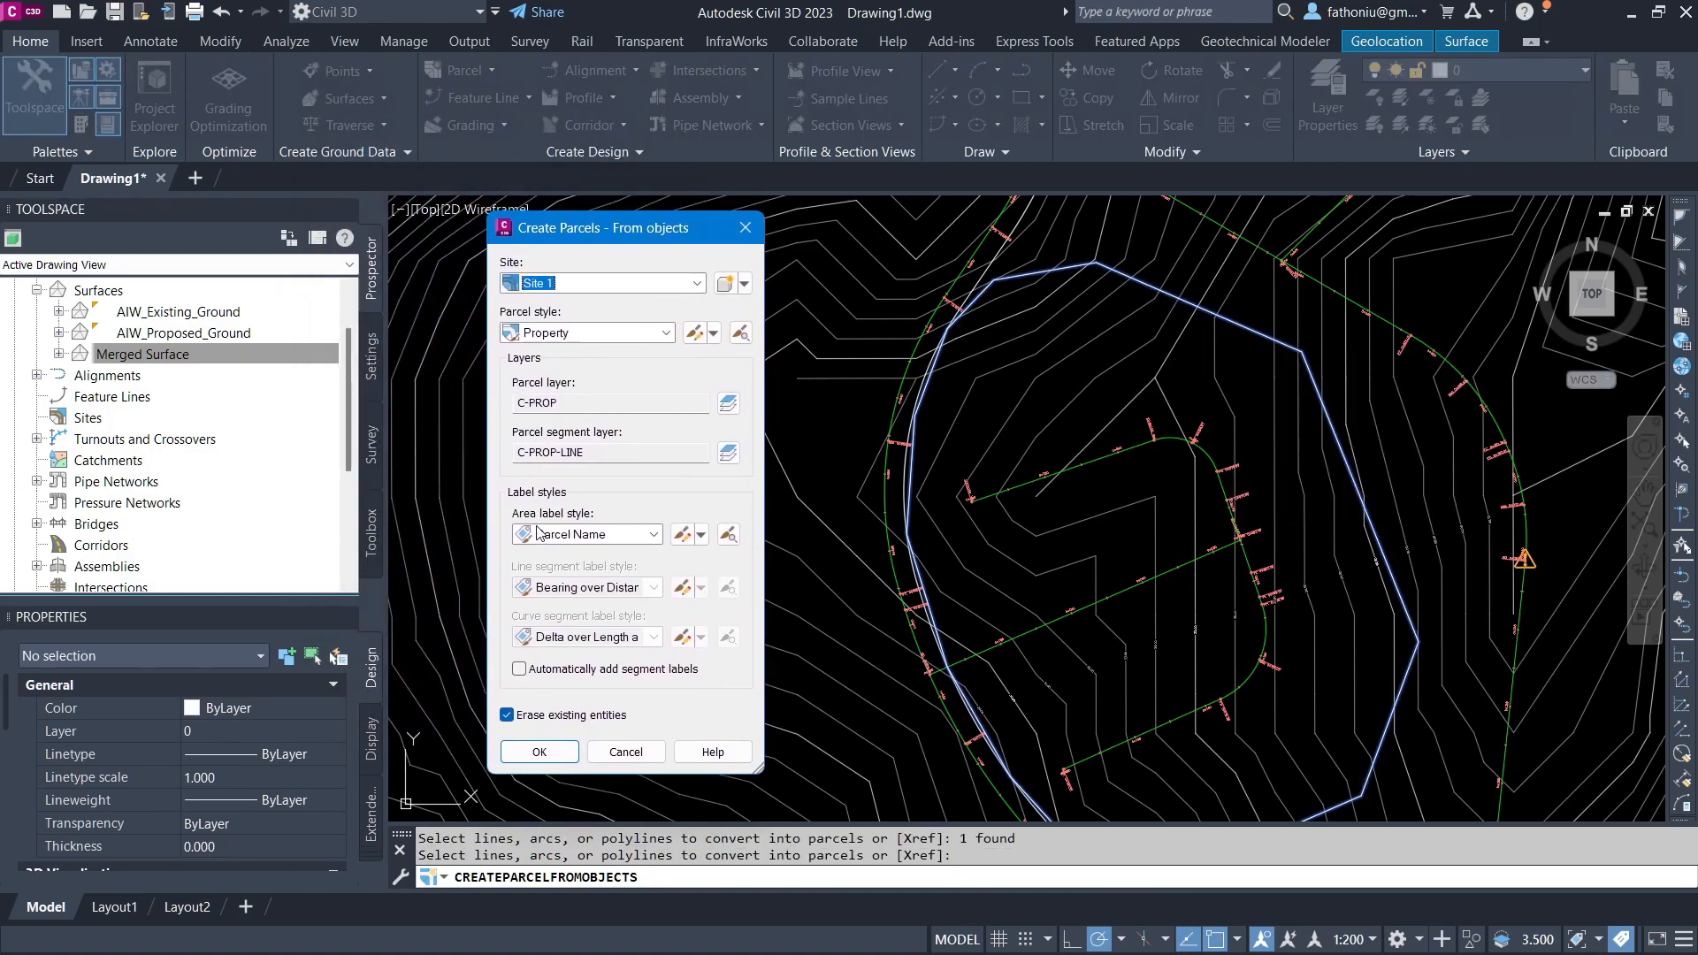
click(654, 534)
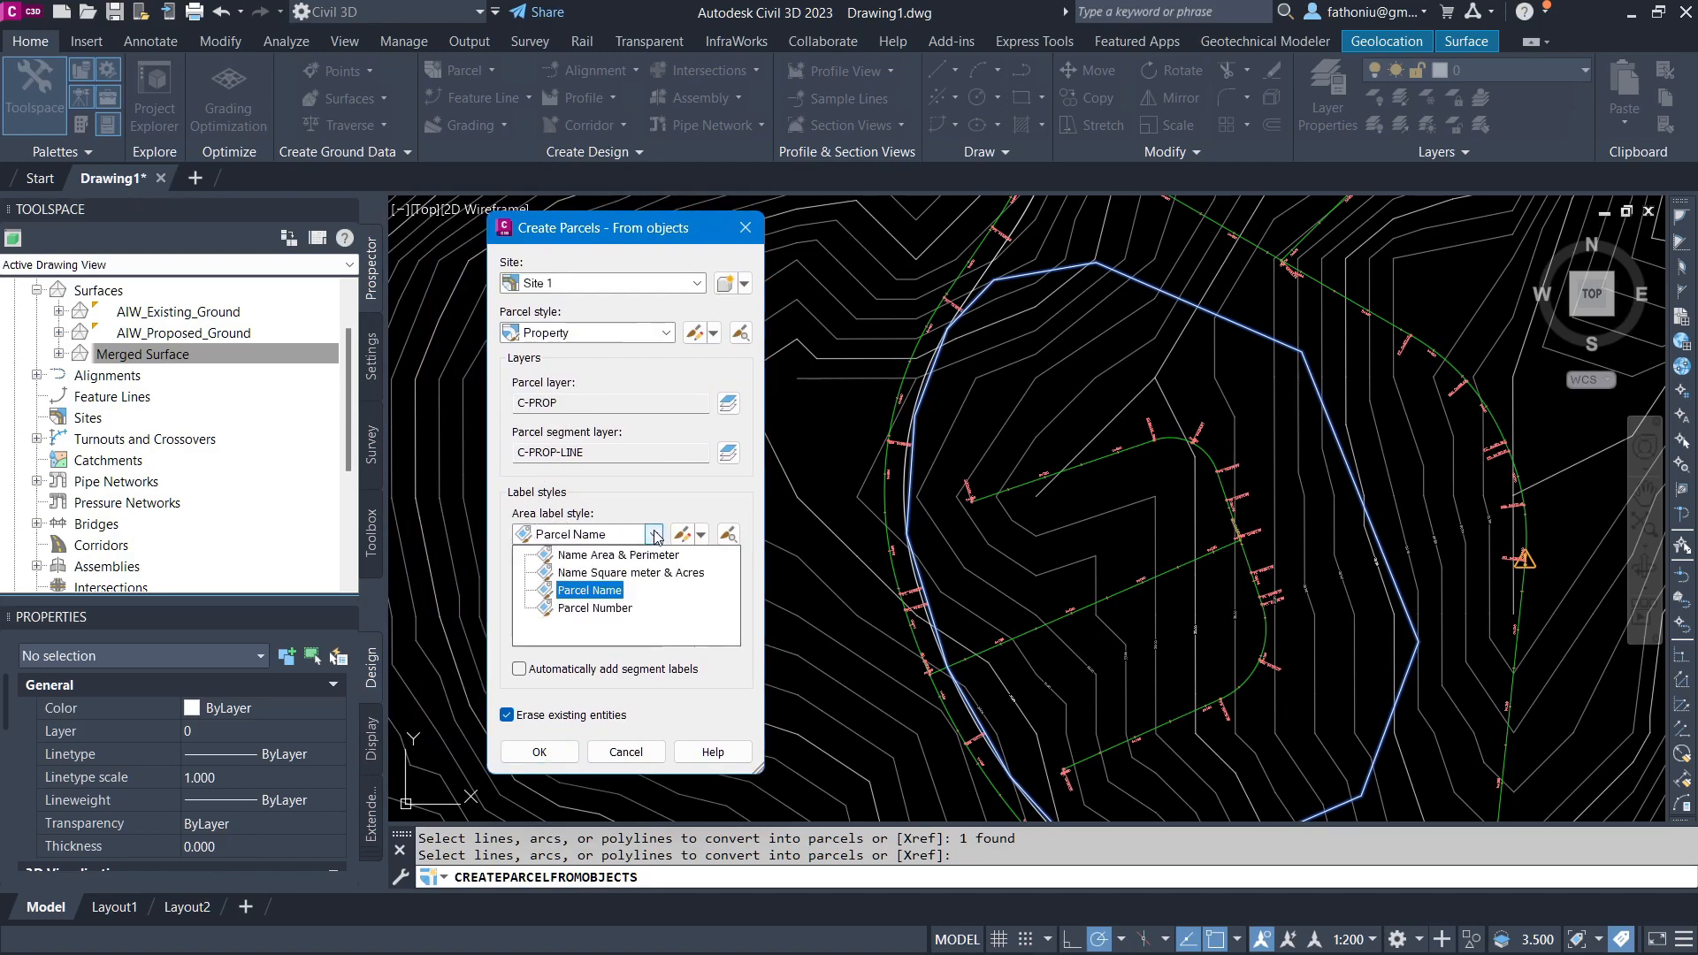
click(628, 572)
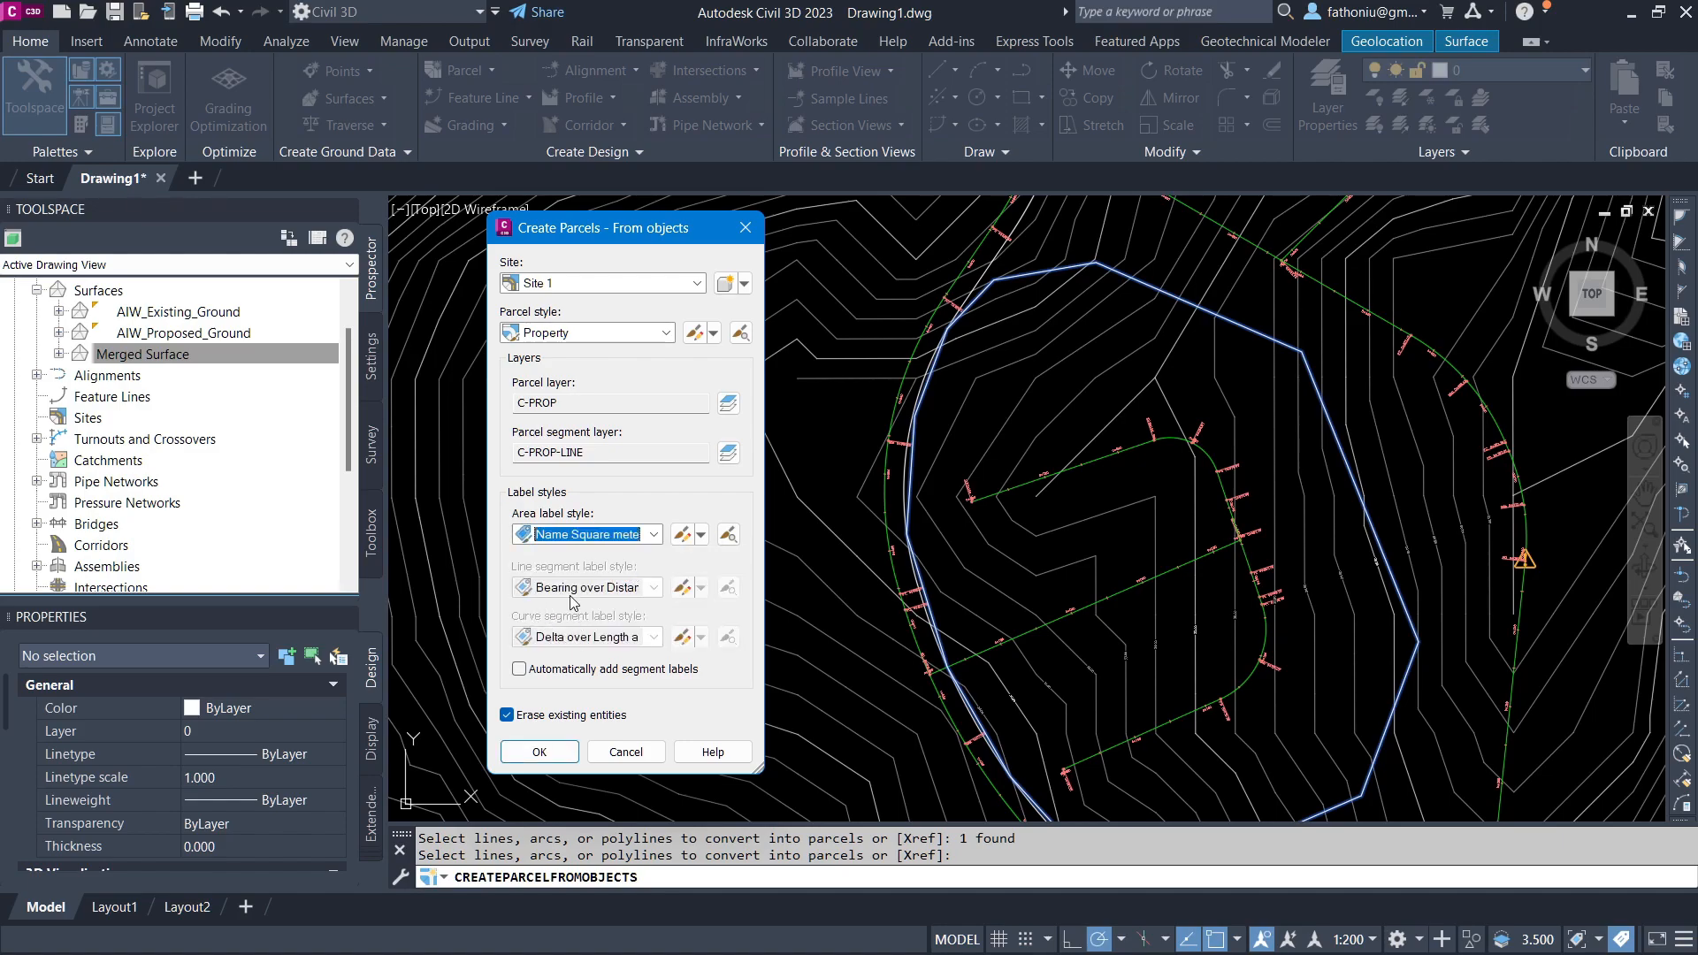
click(522, 667)
click(520, 666)
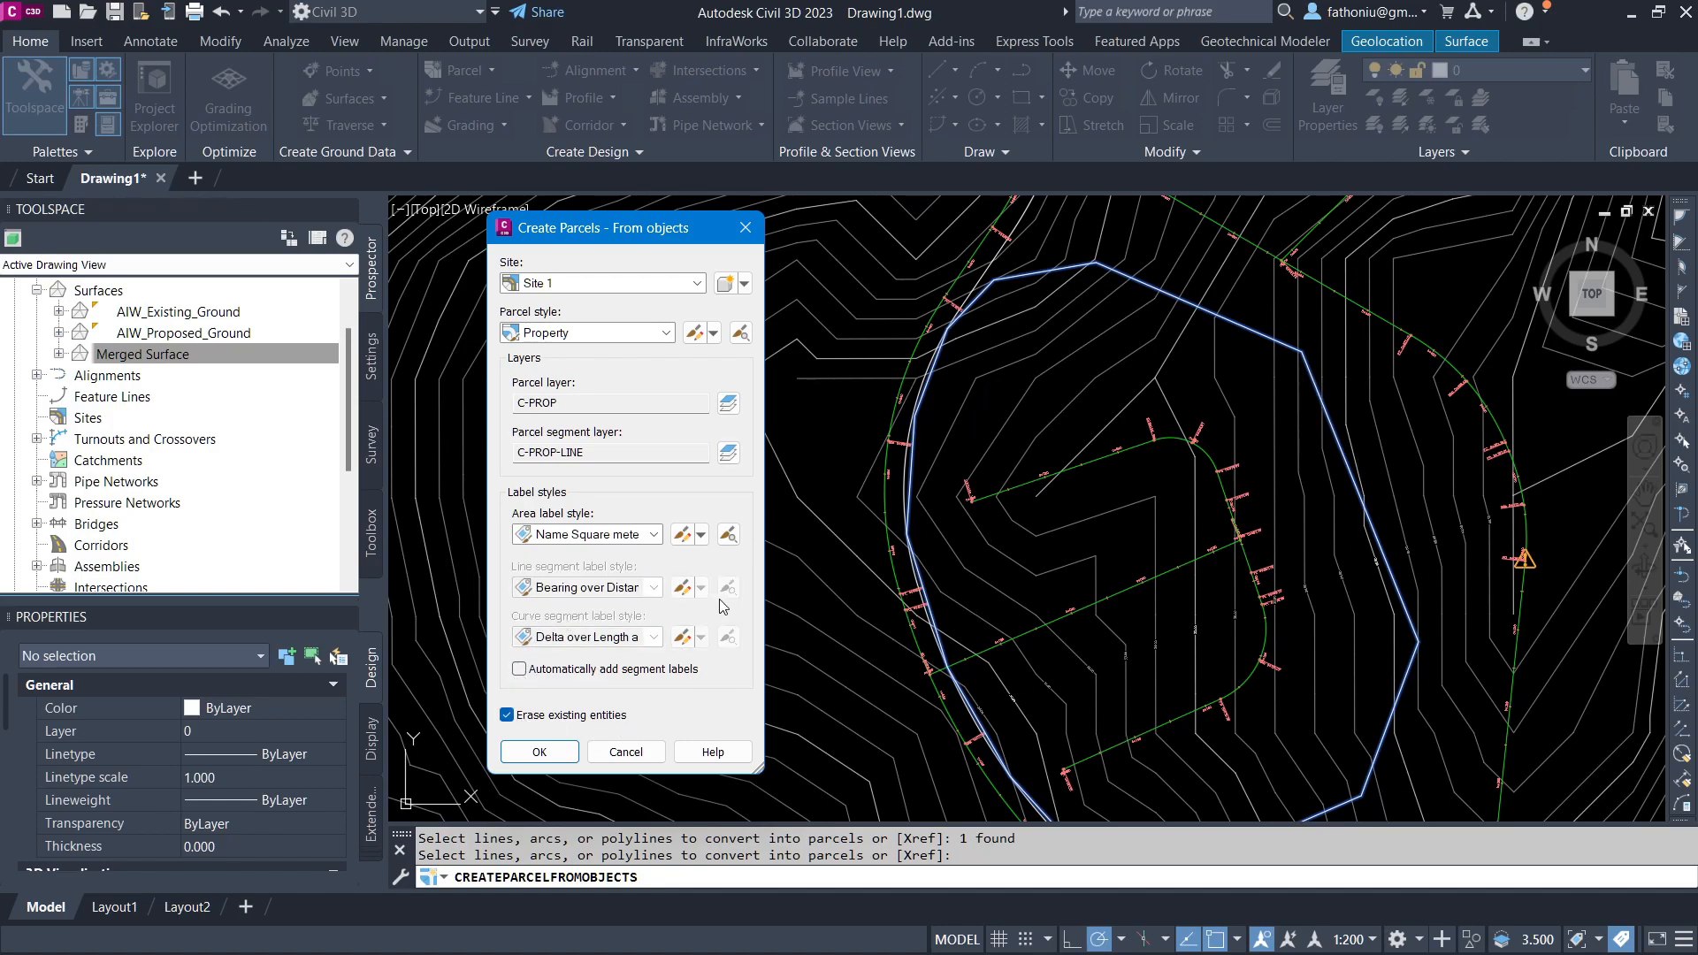
click(506, 716)
click(540, 750)
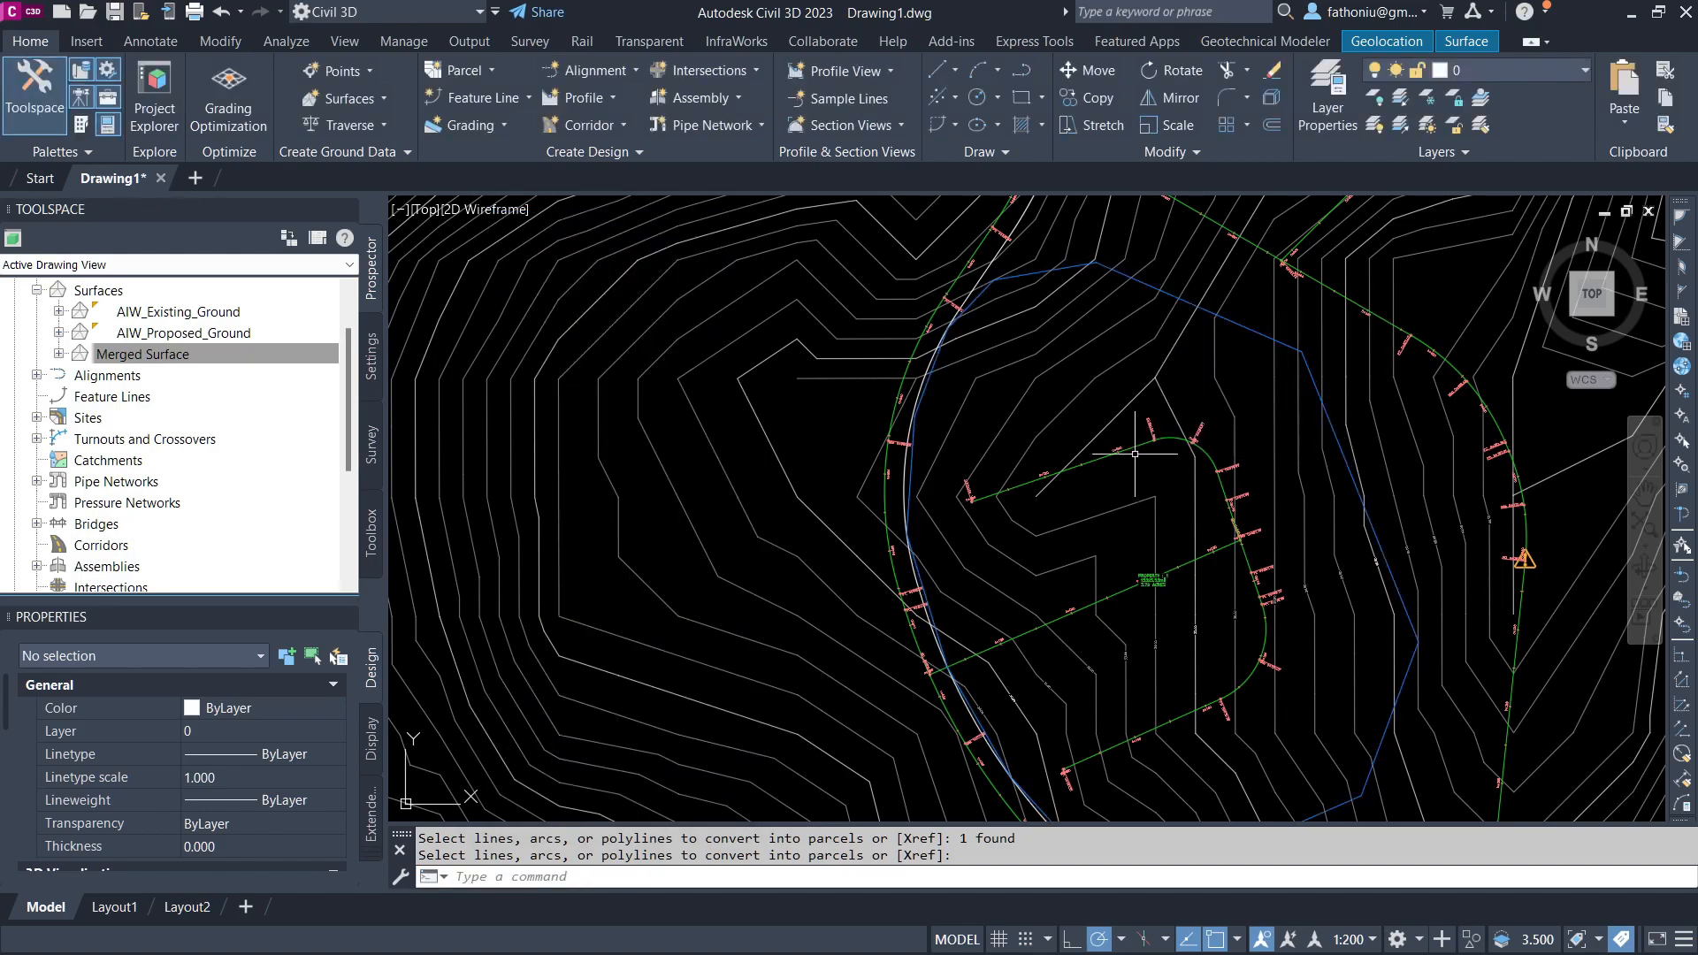
Step: Open the Grading Creation Tools and set the grading criteria to Grade to Surface
scroll(1167, 619, up, 6)
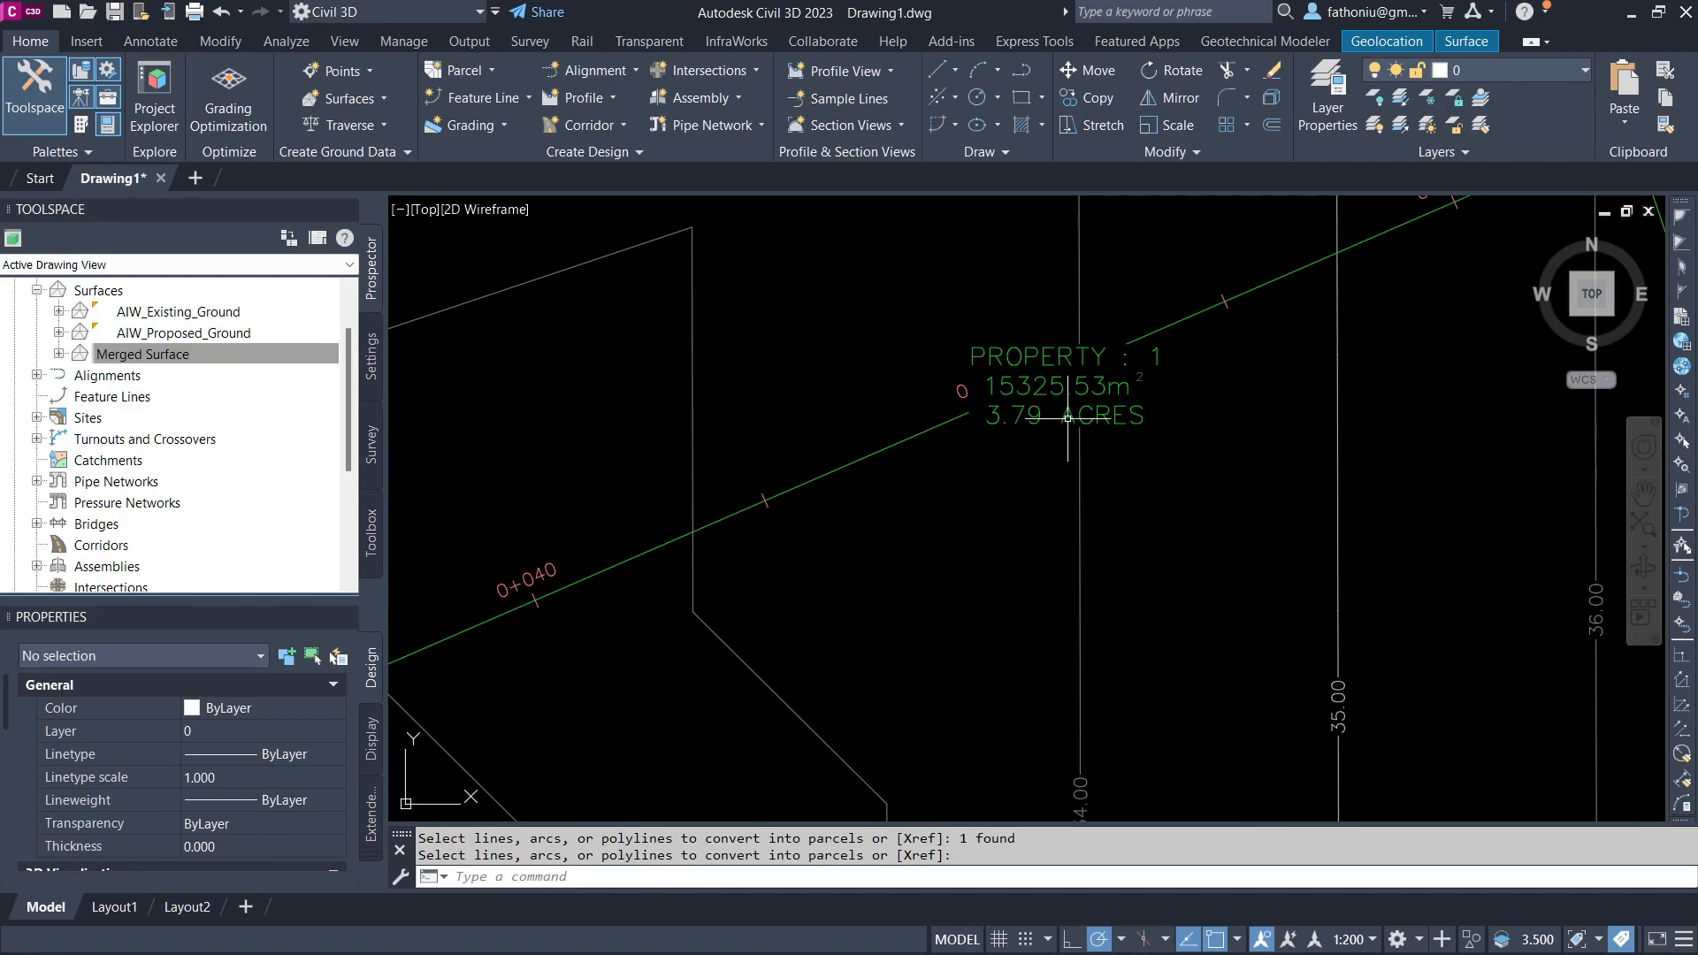
scroll(1090, 400, down, 6)
scroll(903, 317, down, 3)
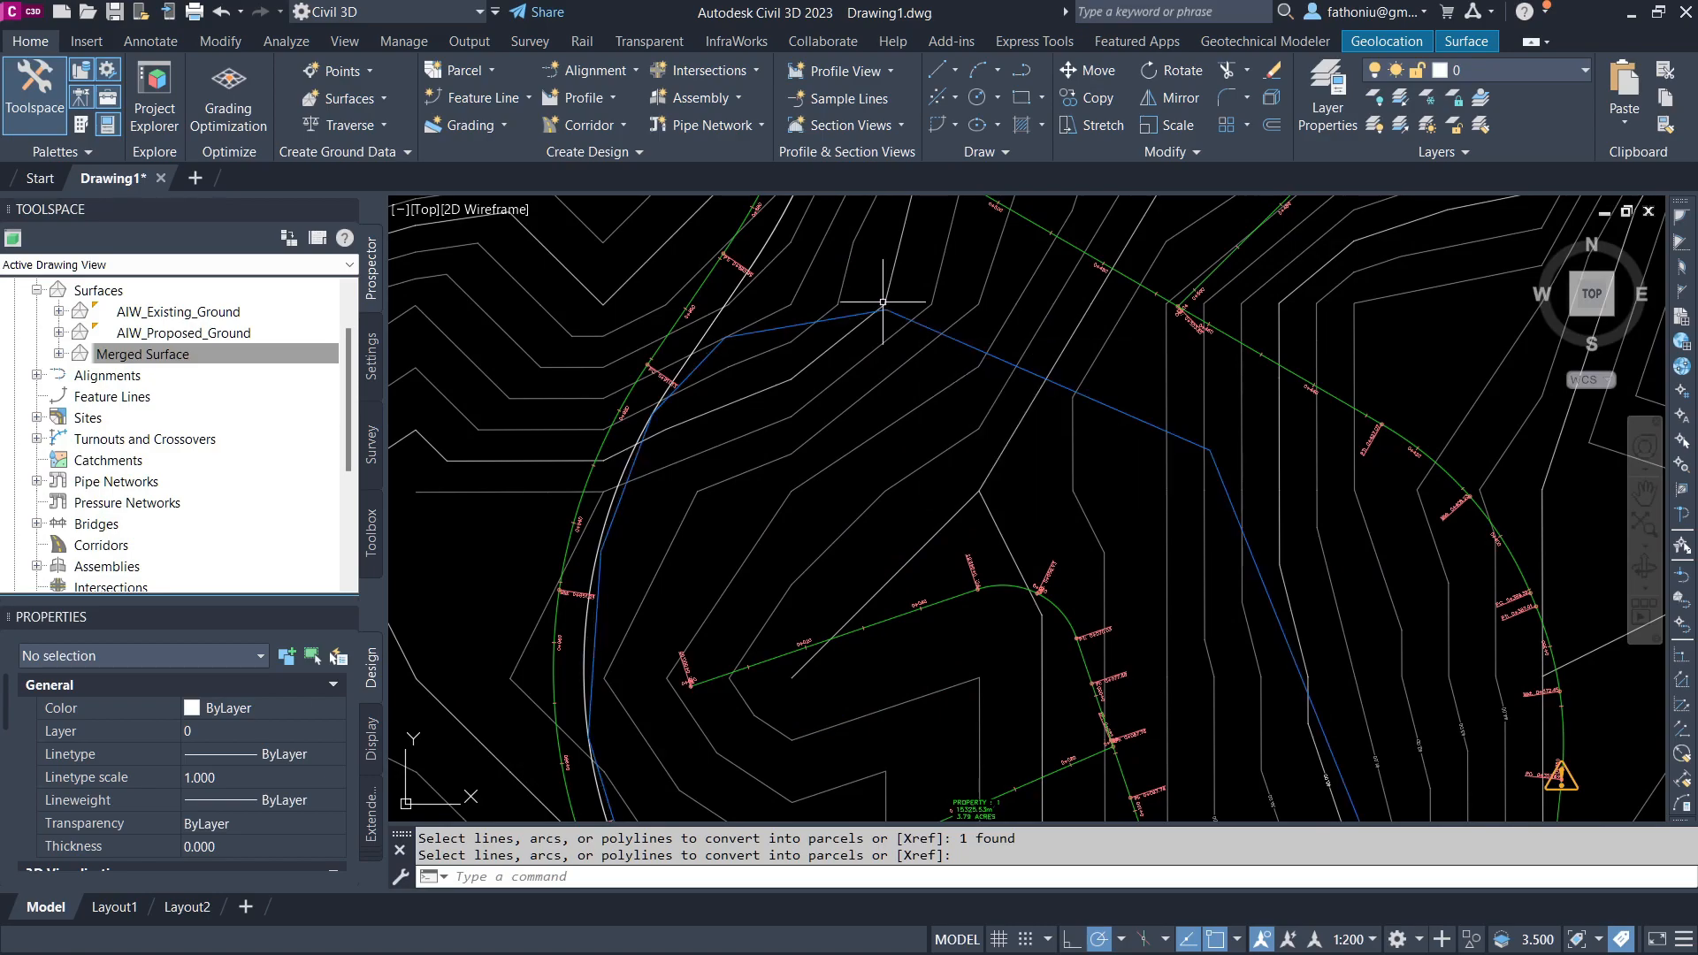
scroll(1029, 383, down, 2)
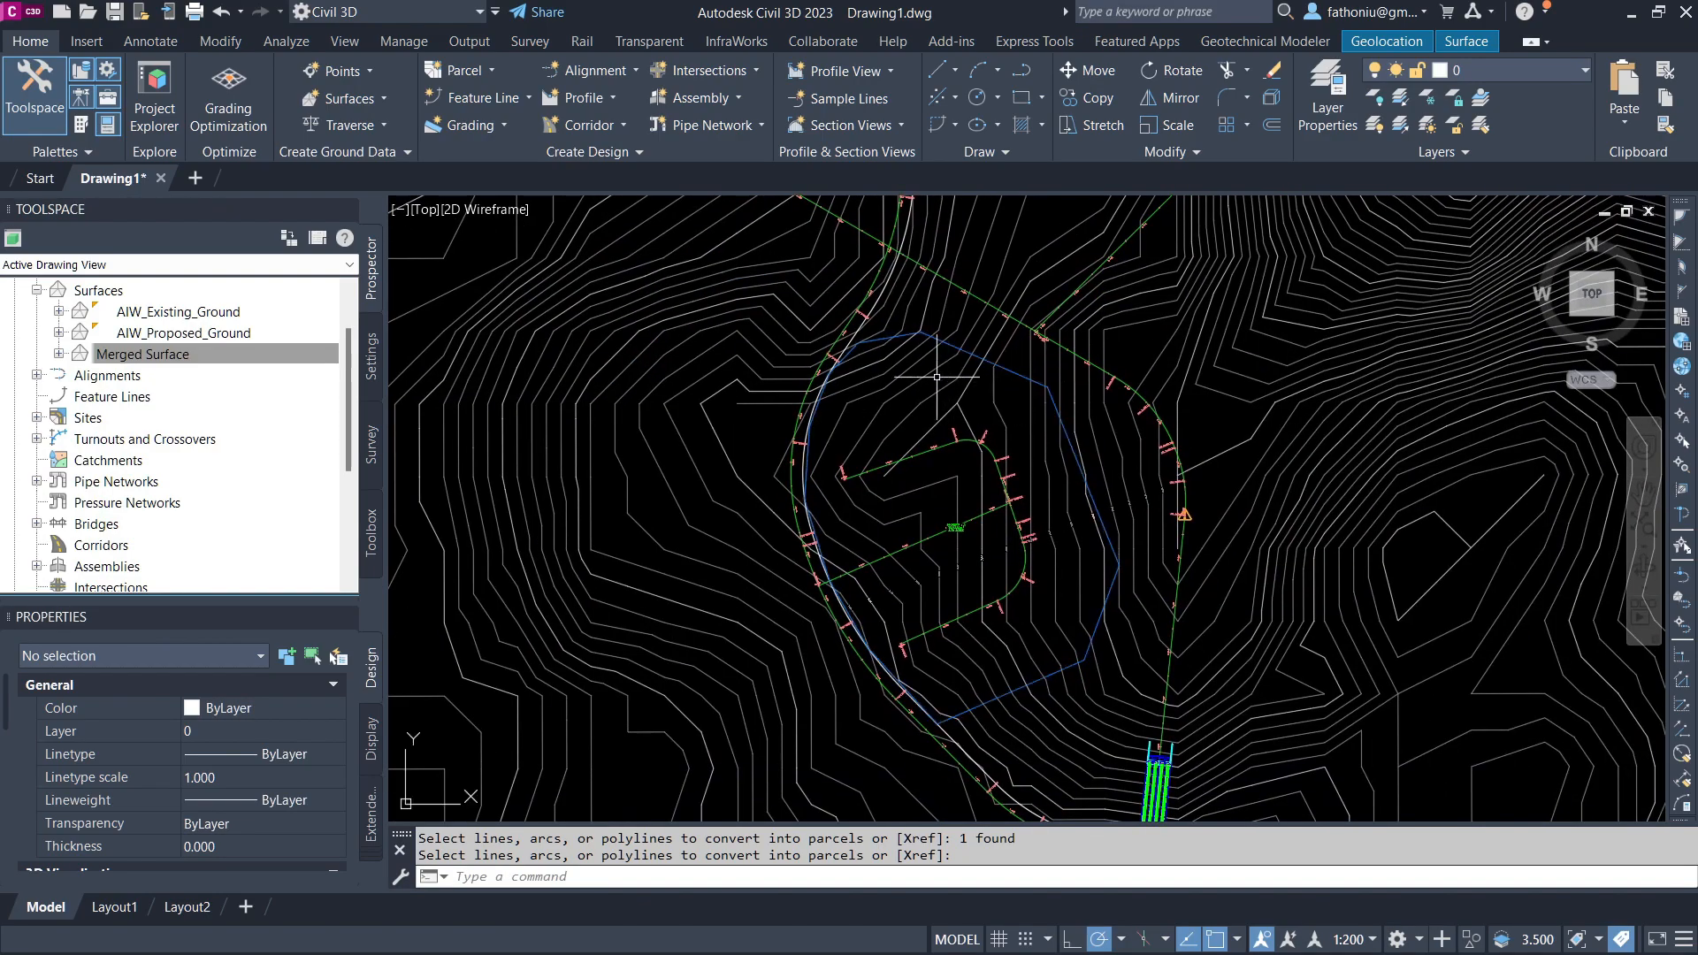
click(482, 125)
click(501, 164)
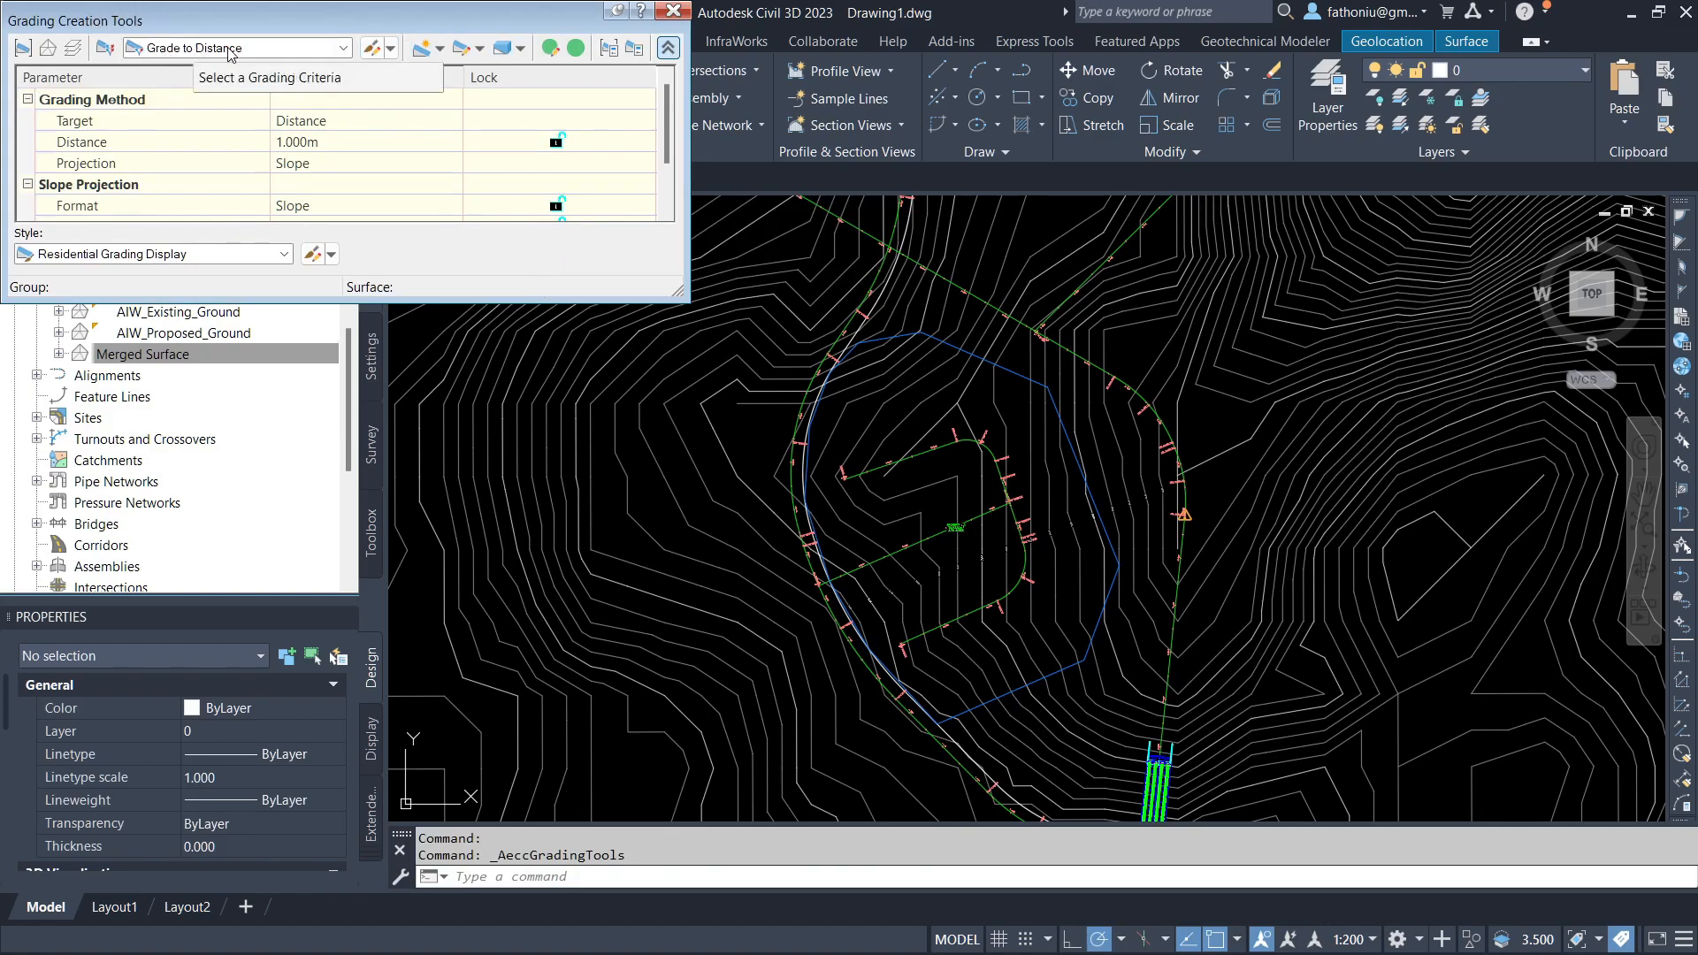
click(340, 50)
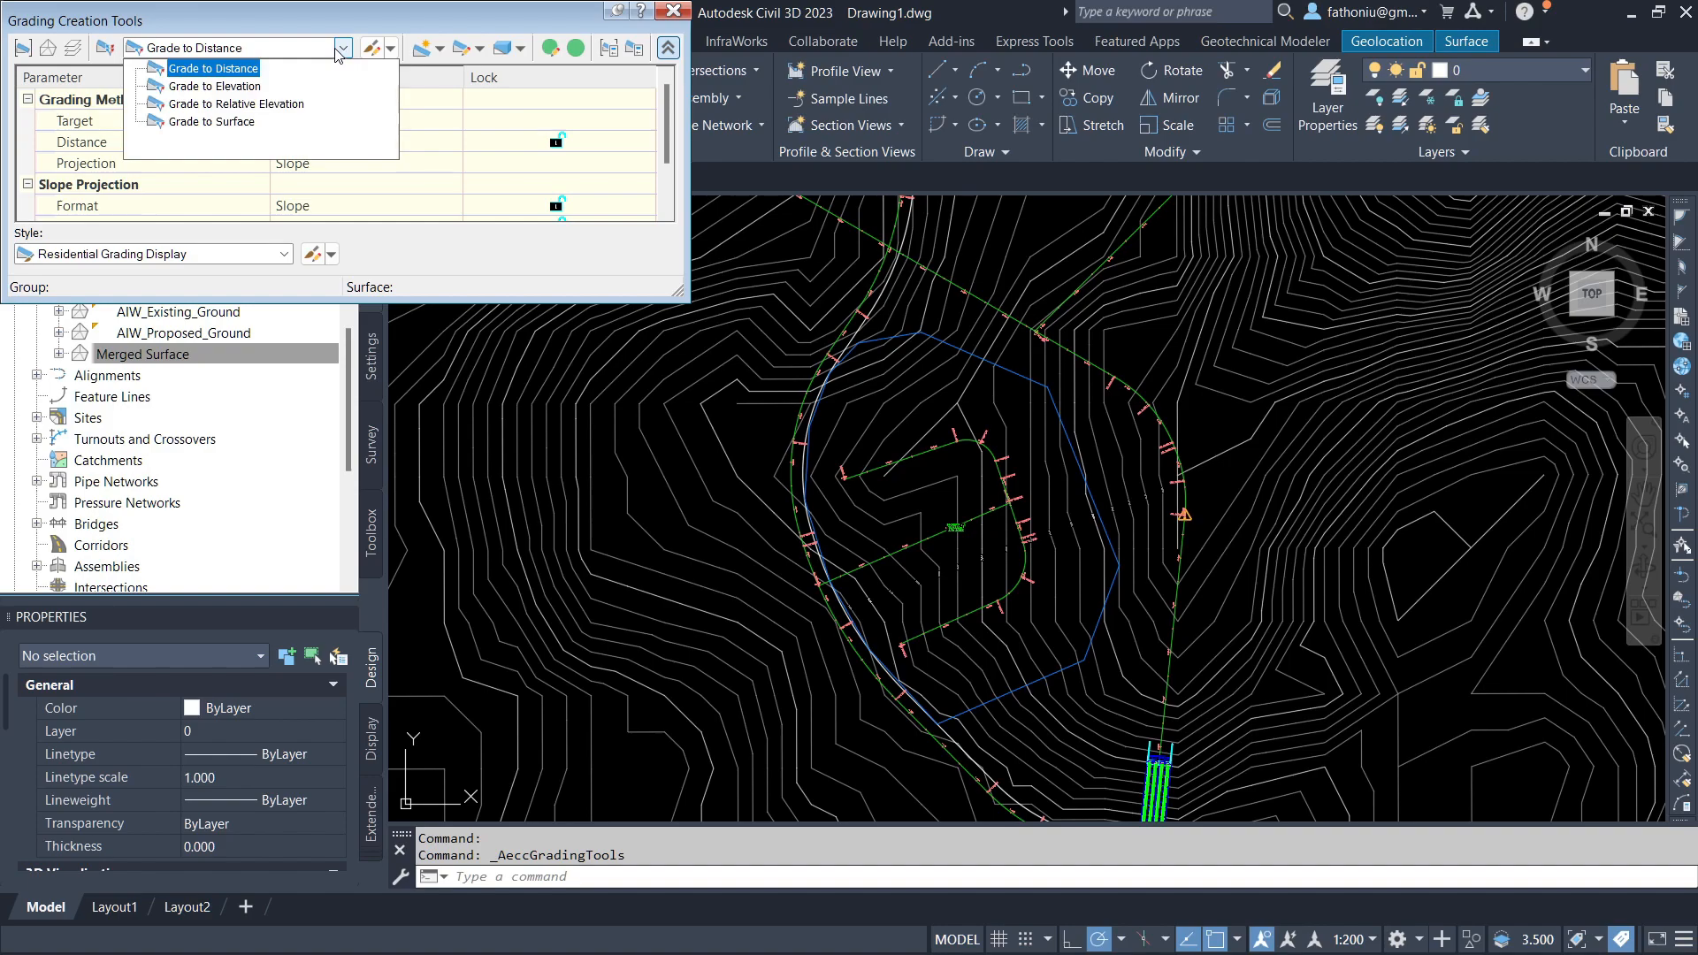
click(223, 121)
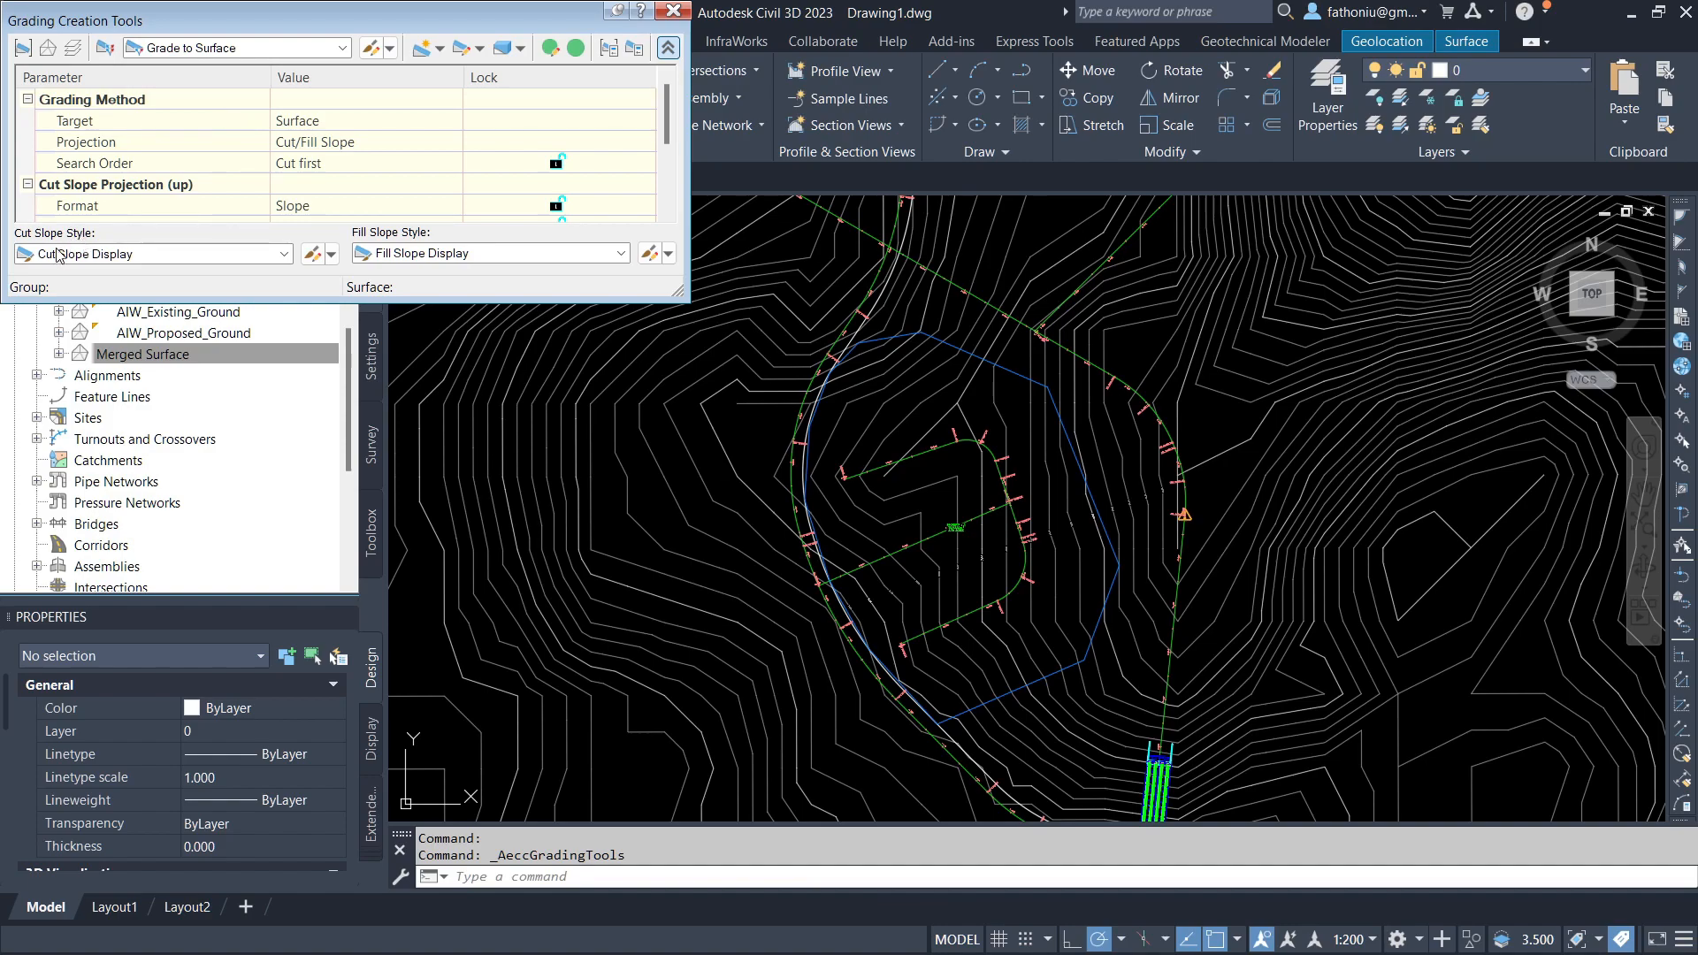
Step: Turn on the slope pattern in both the Cut Slope Display and Fill Slope Display grading styles
click(312, 254)
click(210, 53)
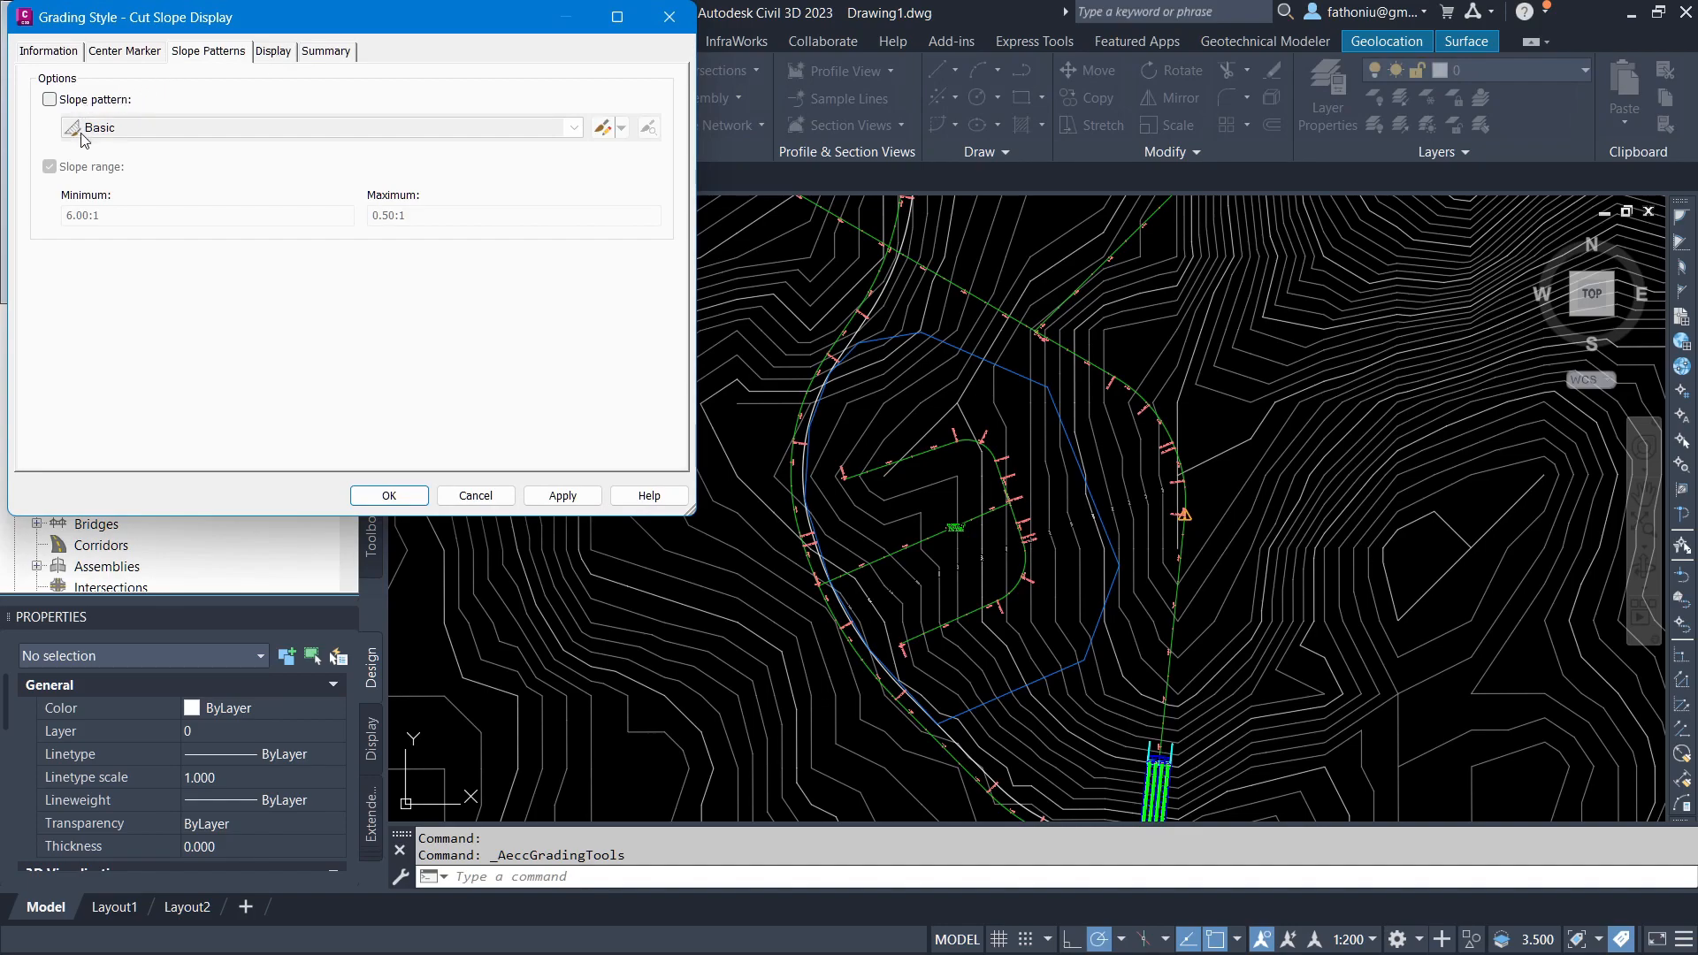
click(49, 99)
click(389, 495)
click(654, 258)
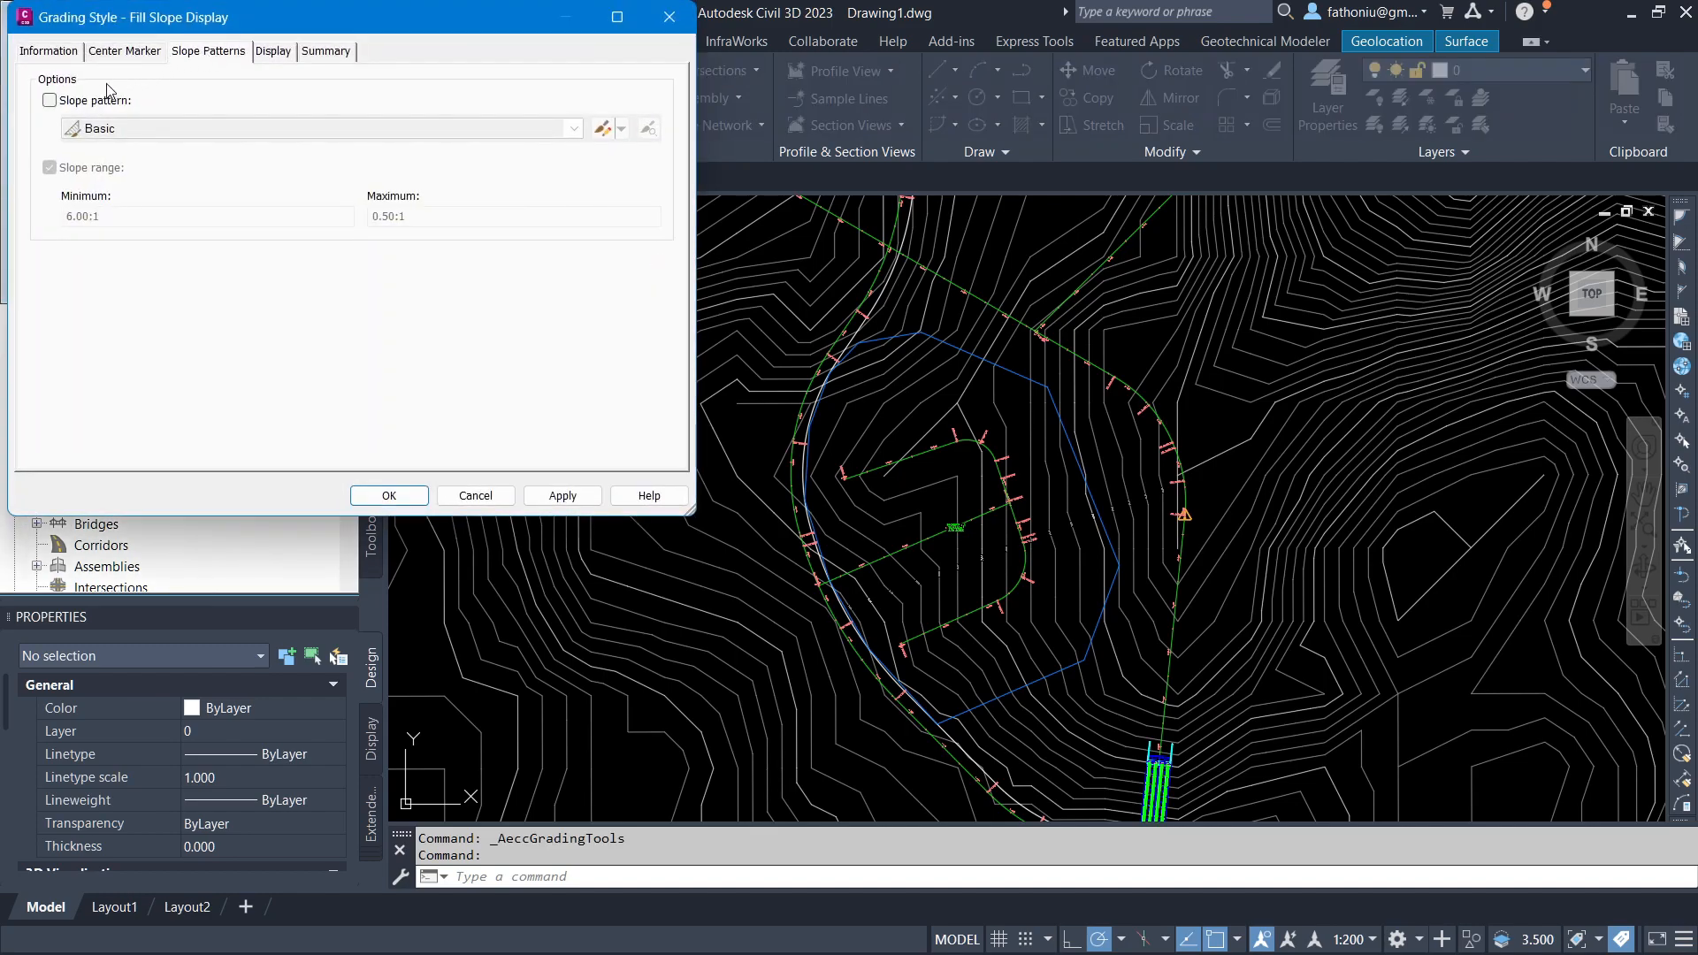
click(49, 101)
click(389, 495)
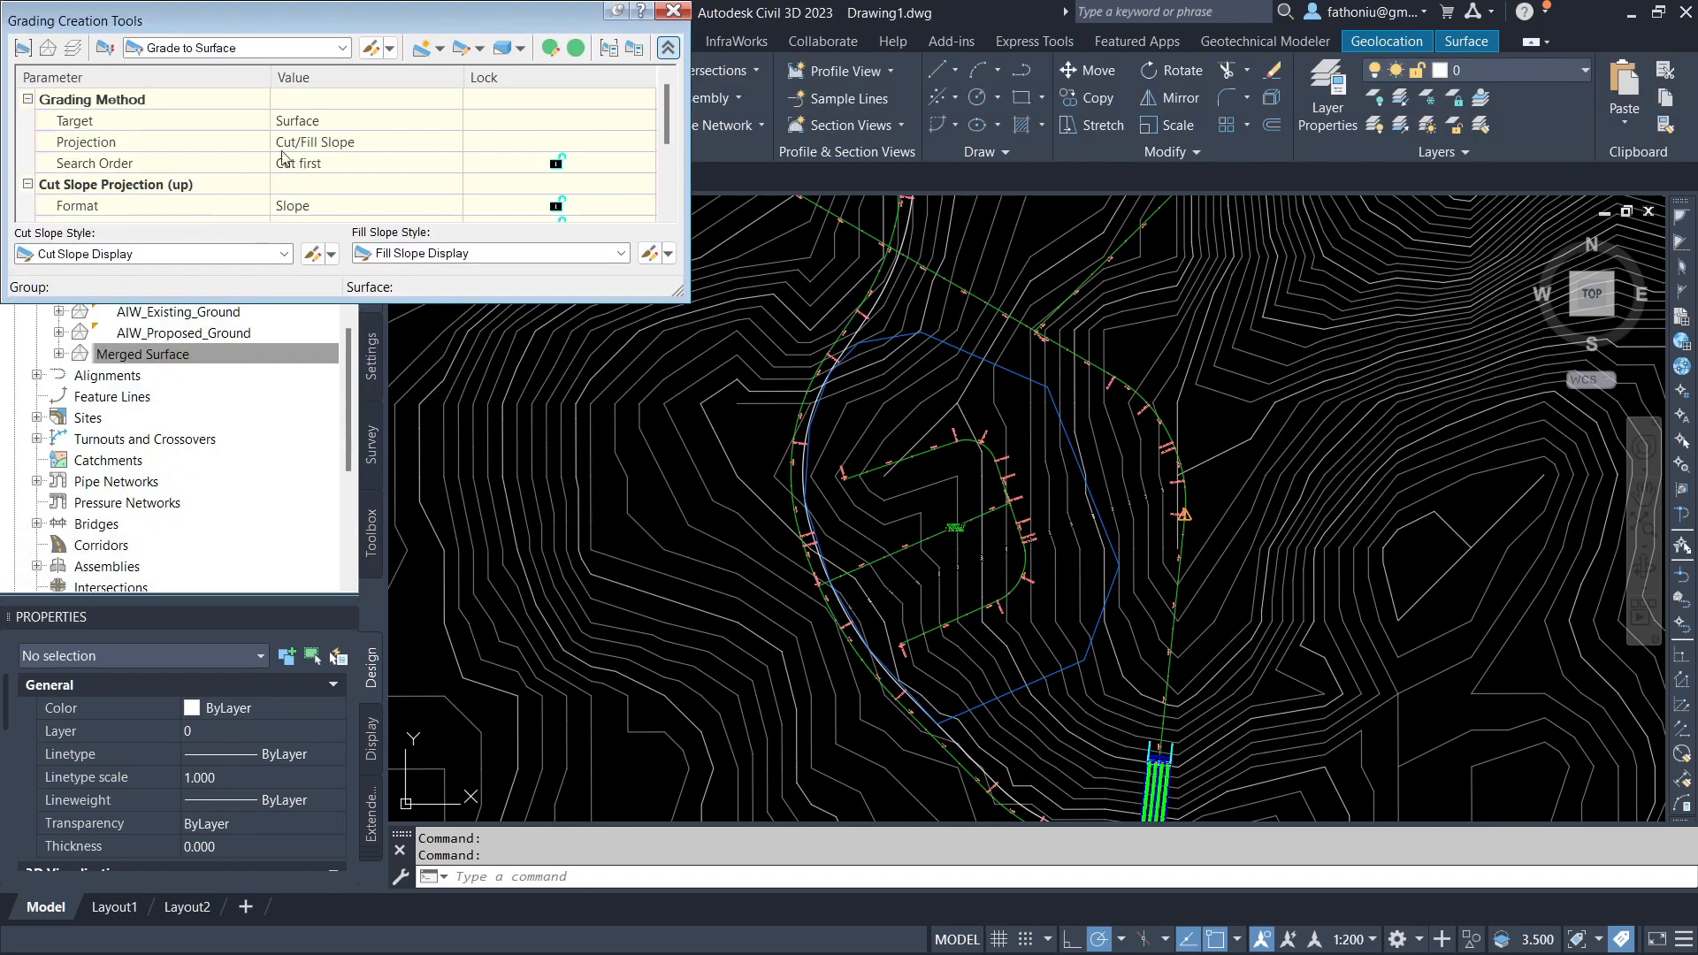
Step: Start creating a grading and choose AIW_Existing_Ground as the target surface
click(440, 49)
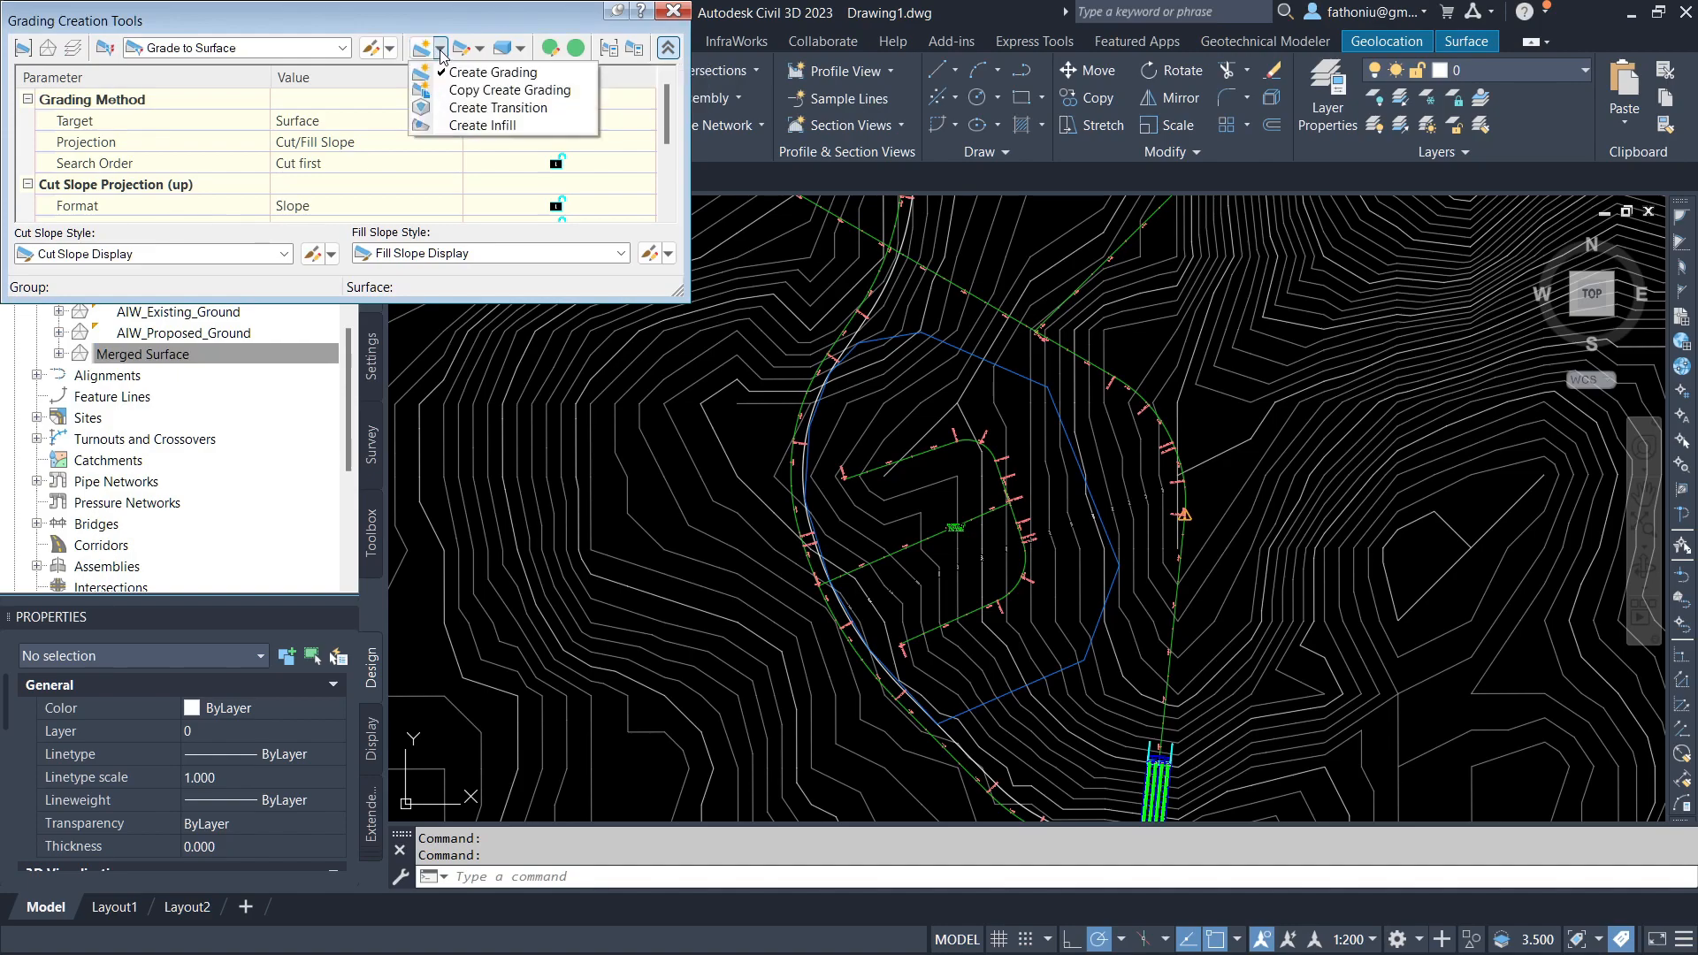
click(474, 72)
click(1004, 534)
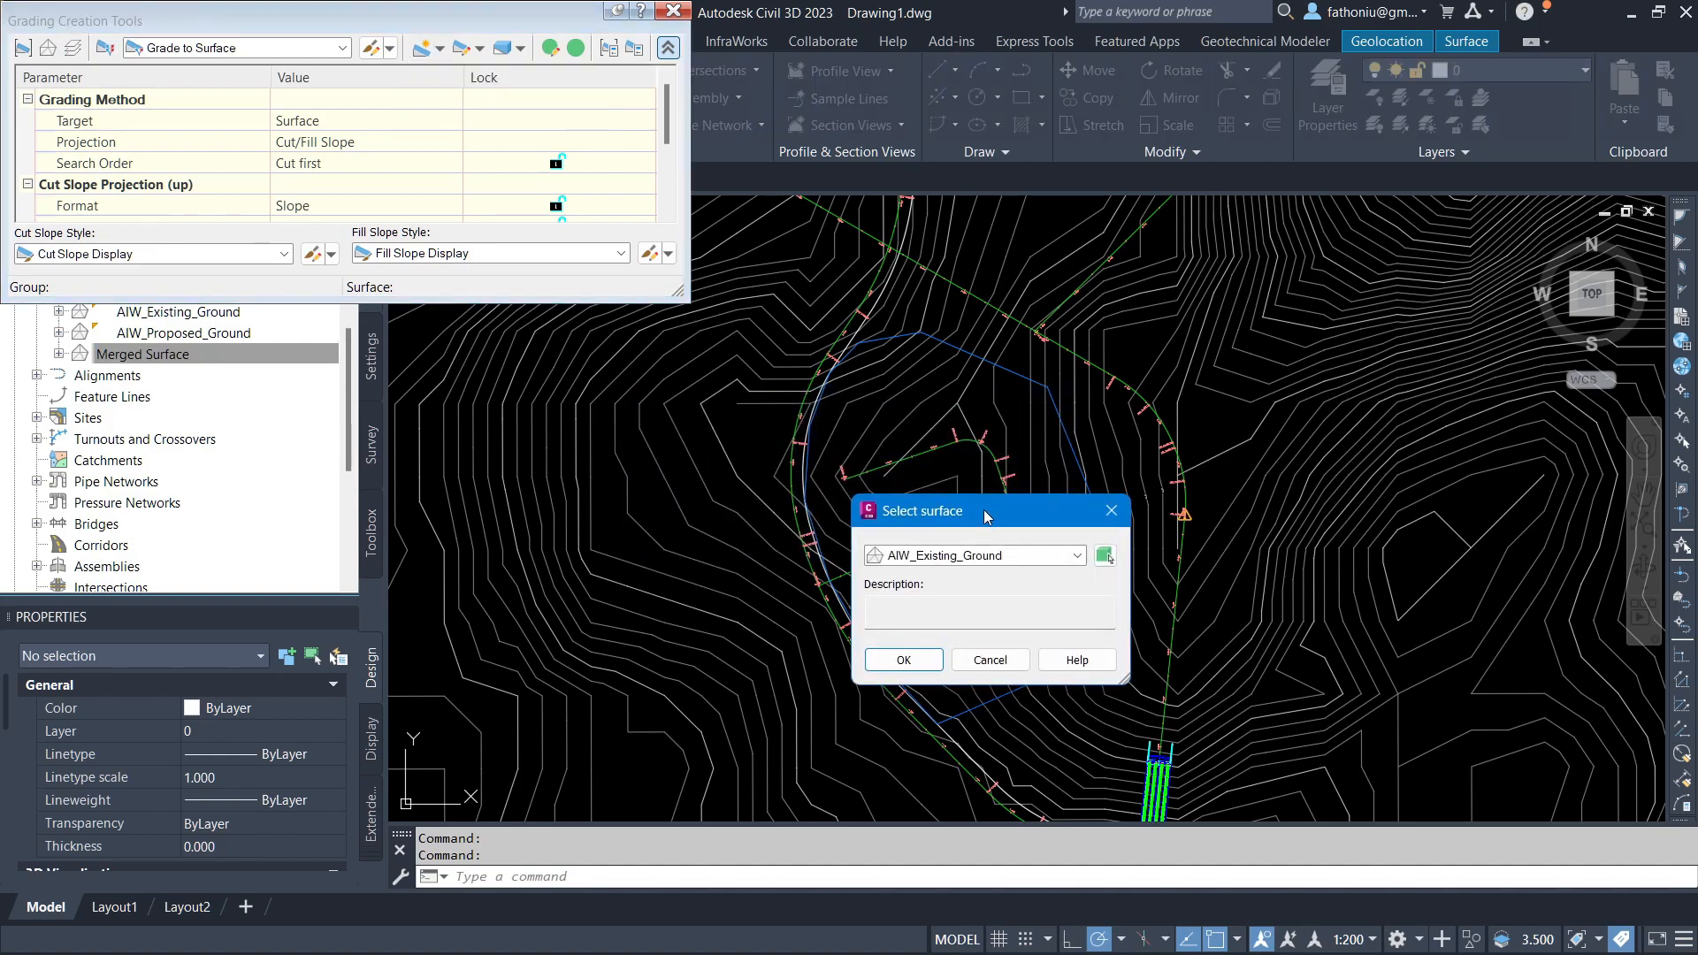
click(976, 555)
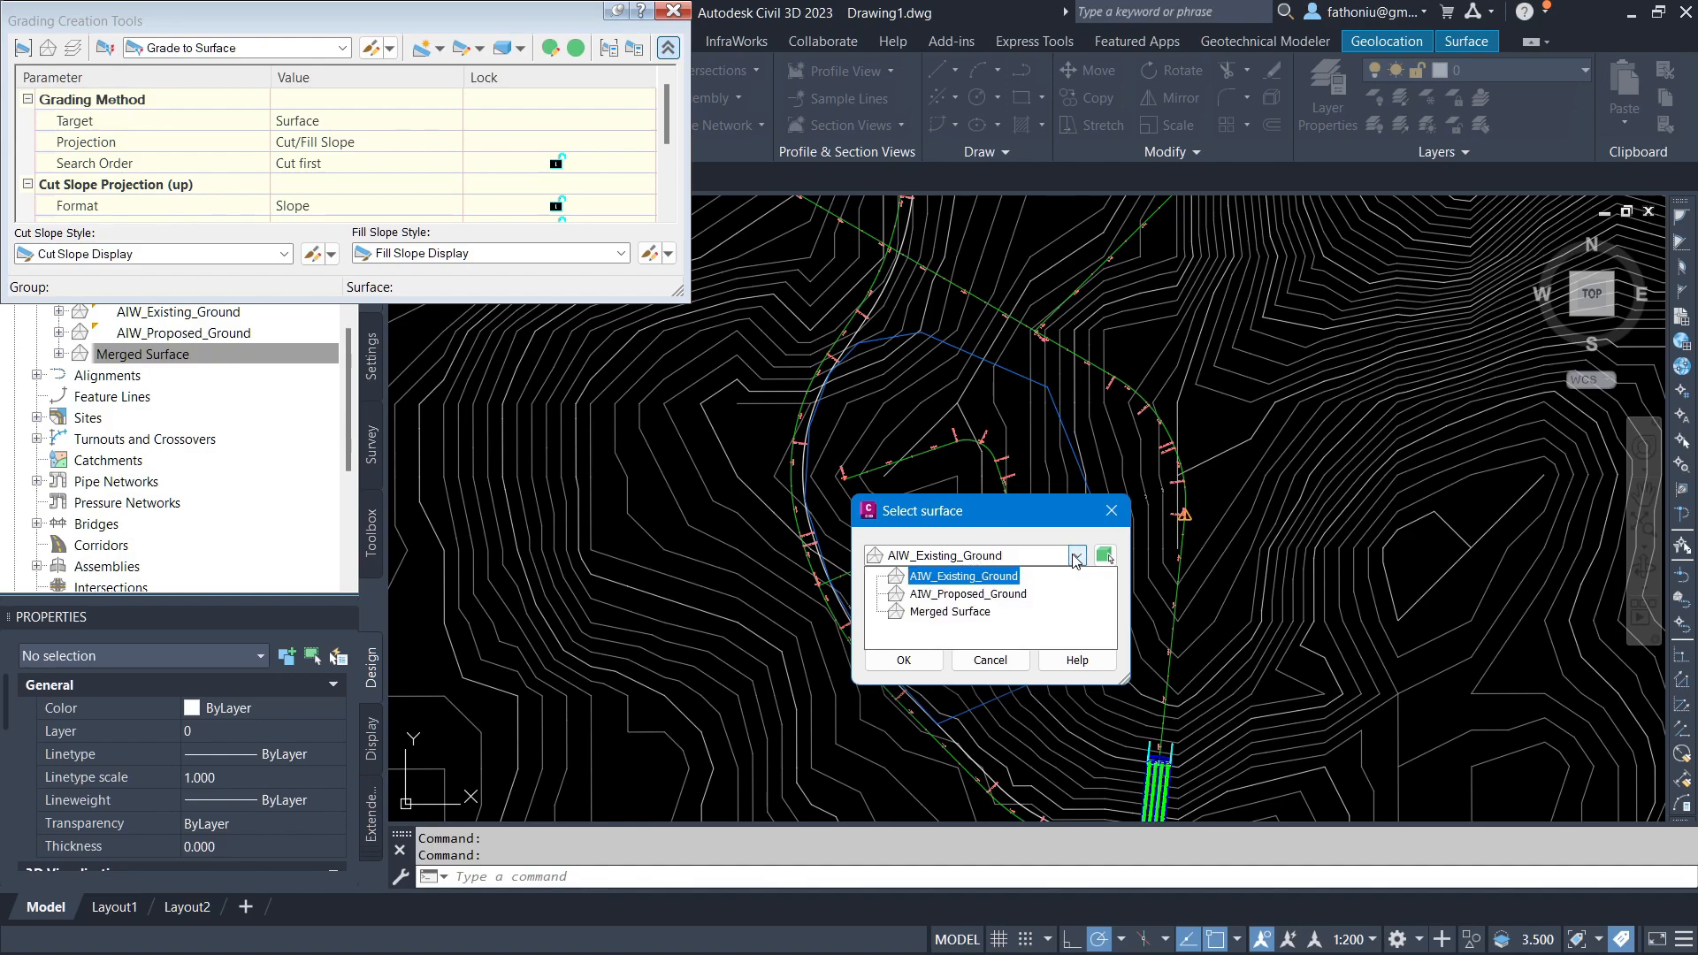
click(979, 576)
key(Return)
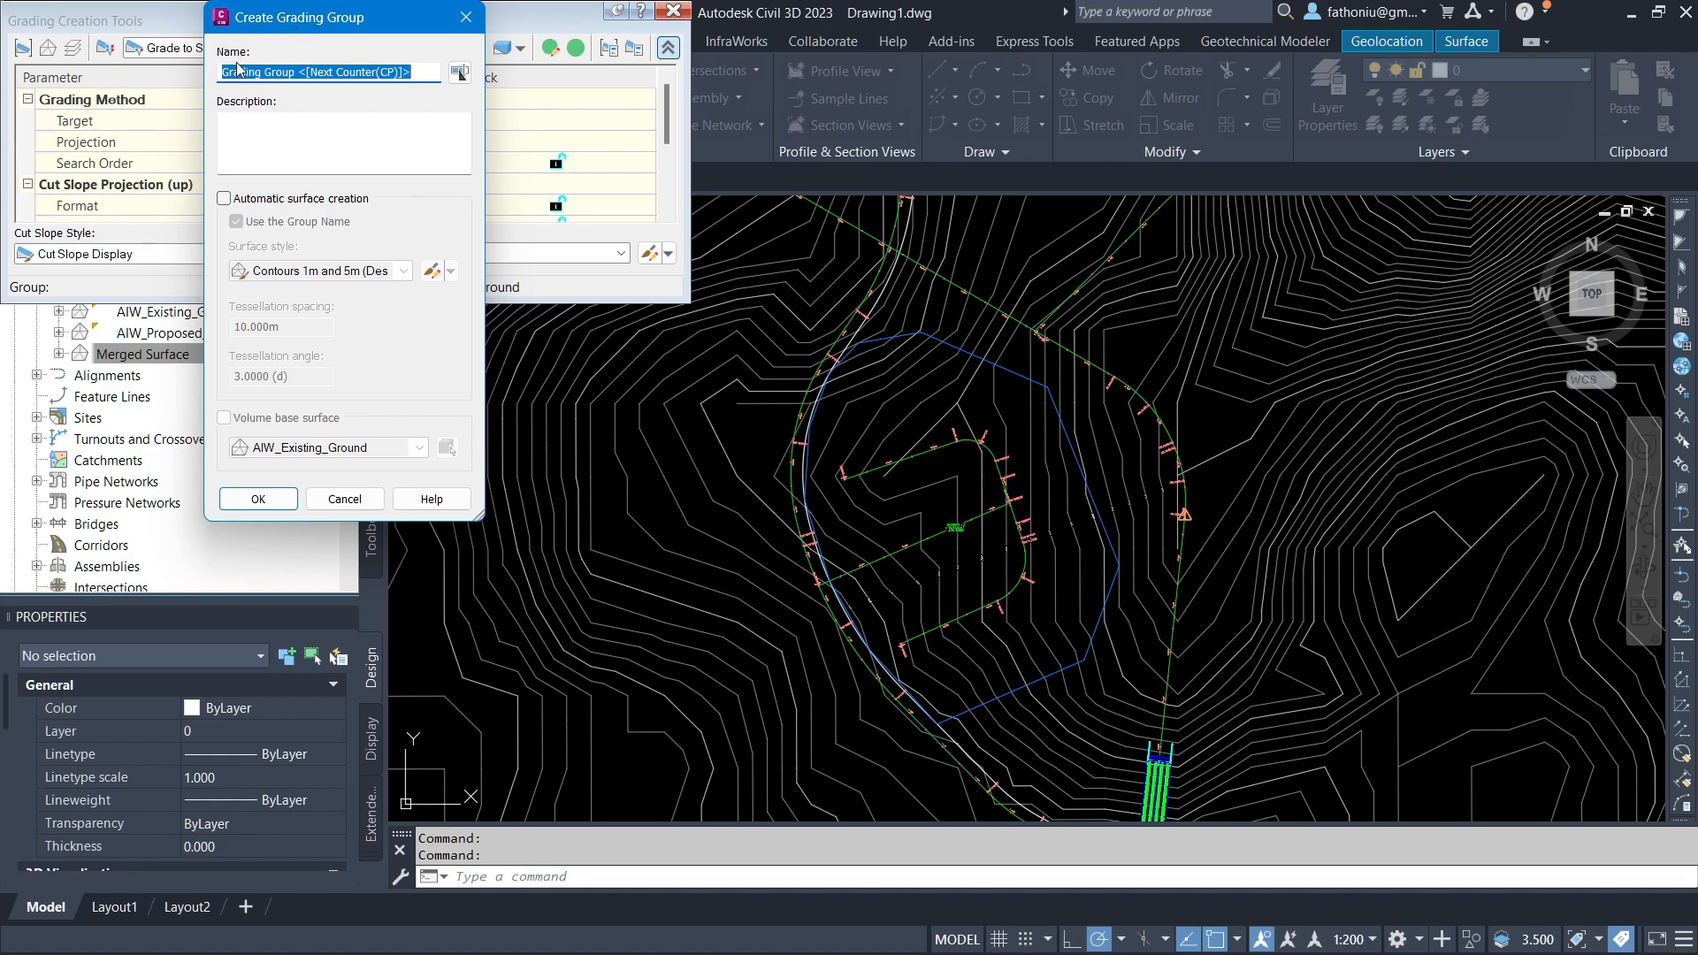
Step: Create a grading group with automatic surface creation, Contours 1m and 5m (Background) style, and AIW_Existing_Ground as volume base surface
click(224, 200)
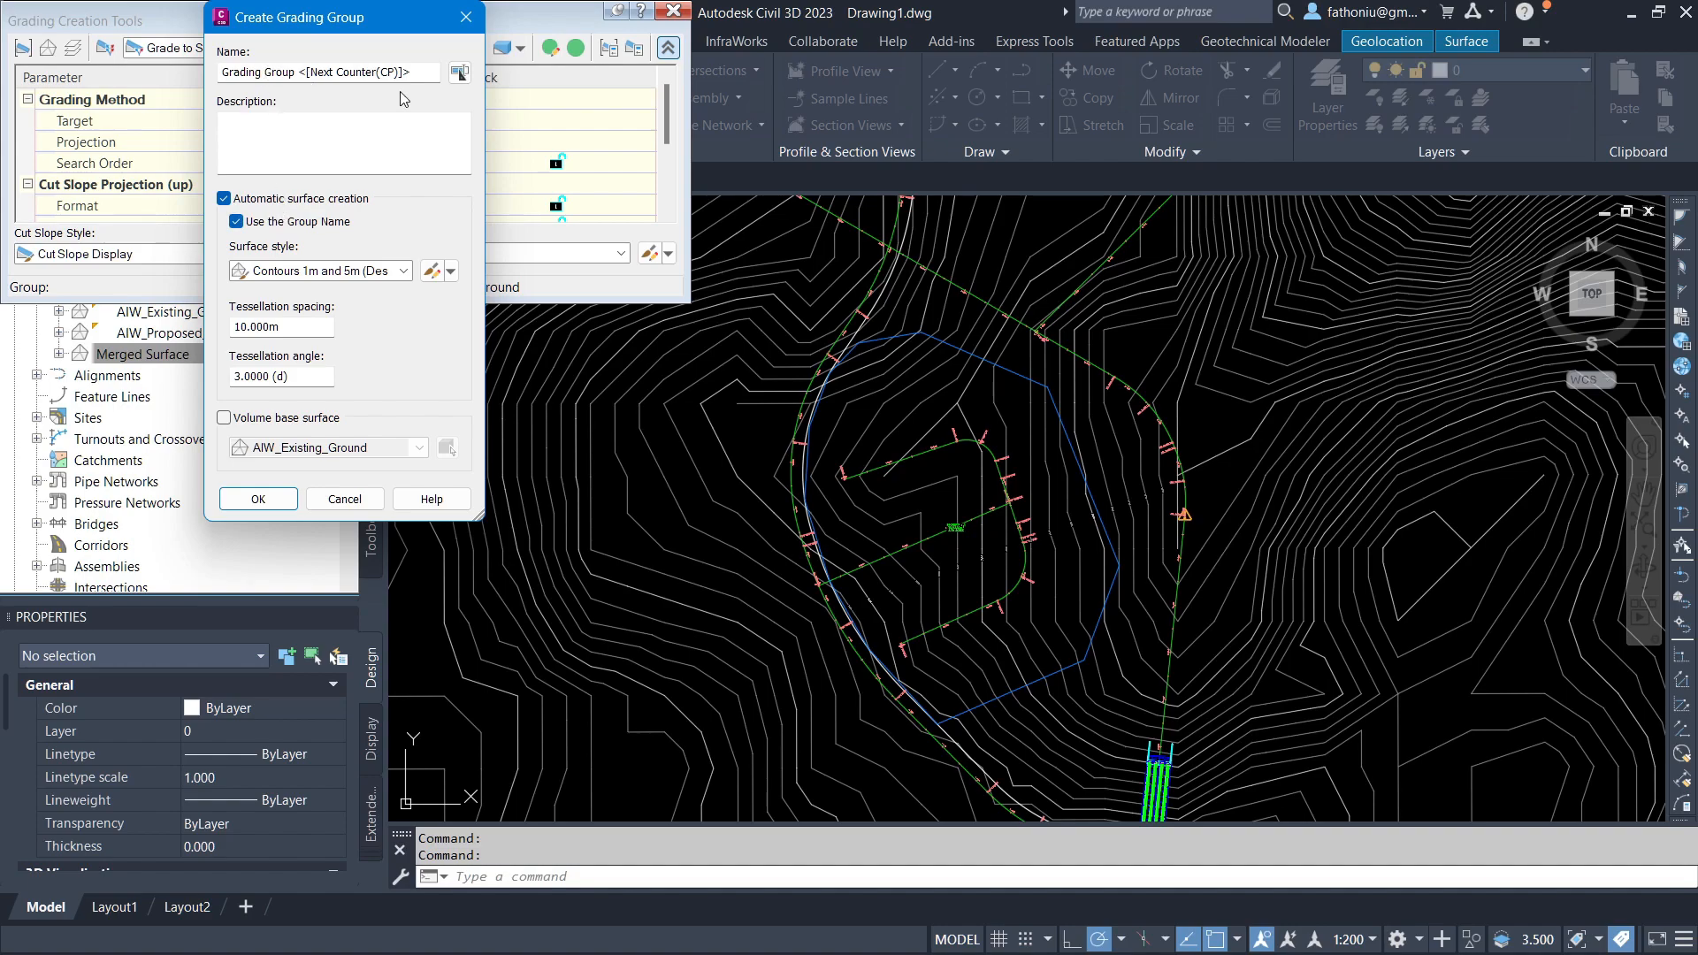
click(394, 271)
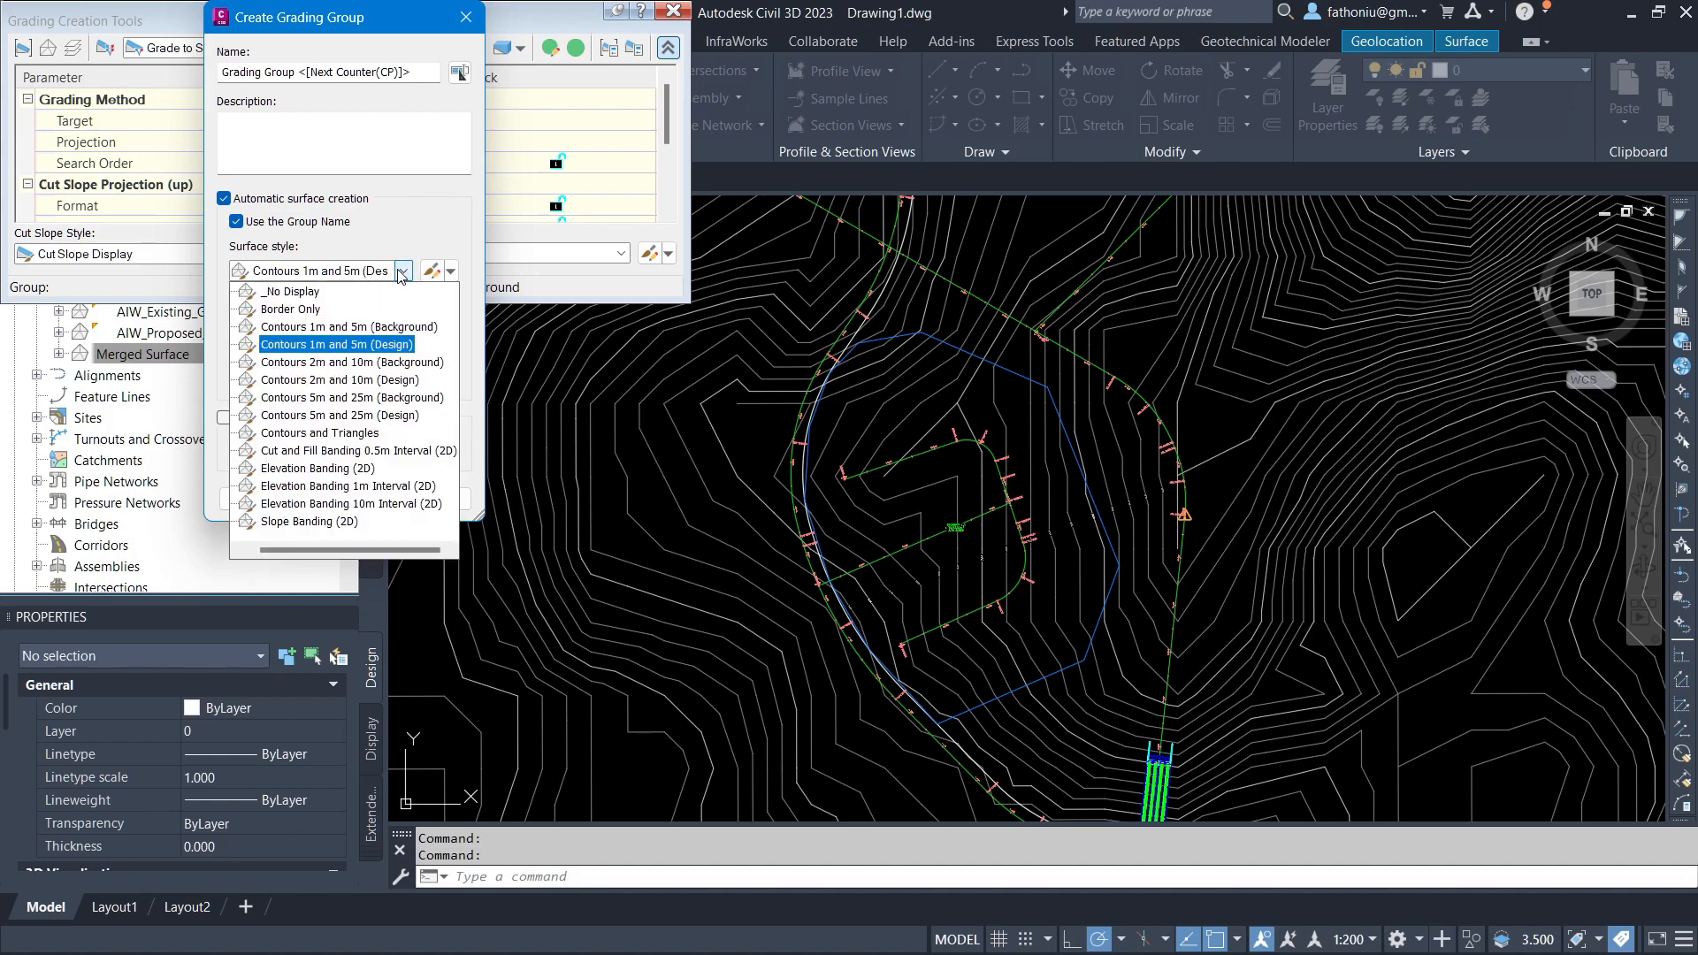
click(350, 326)
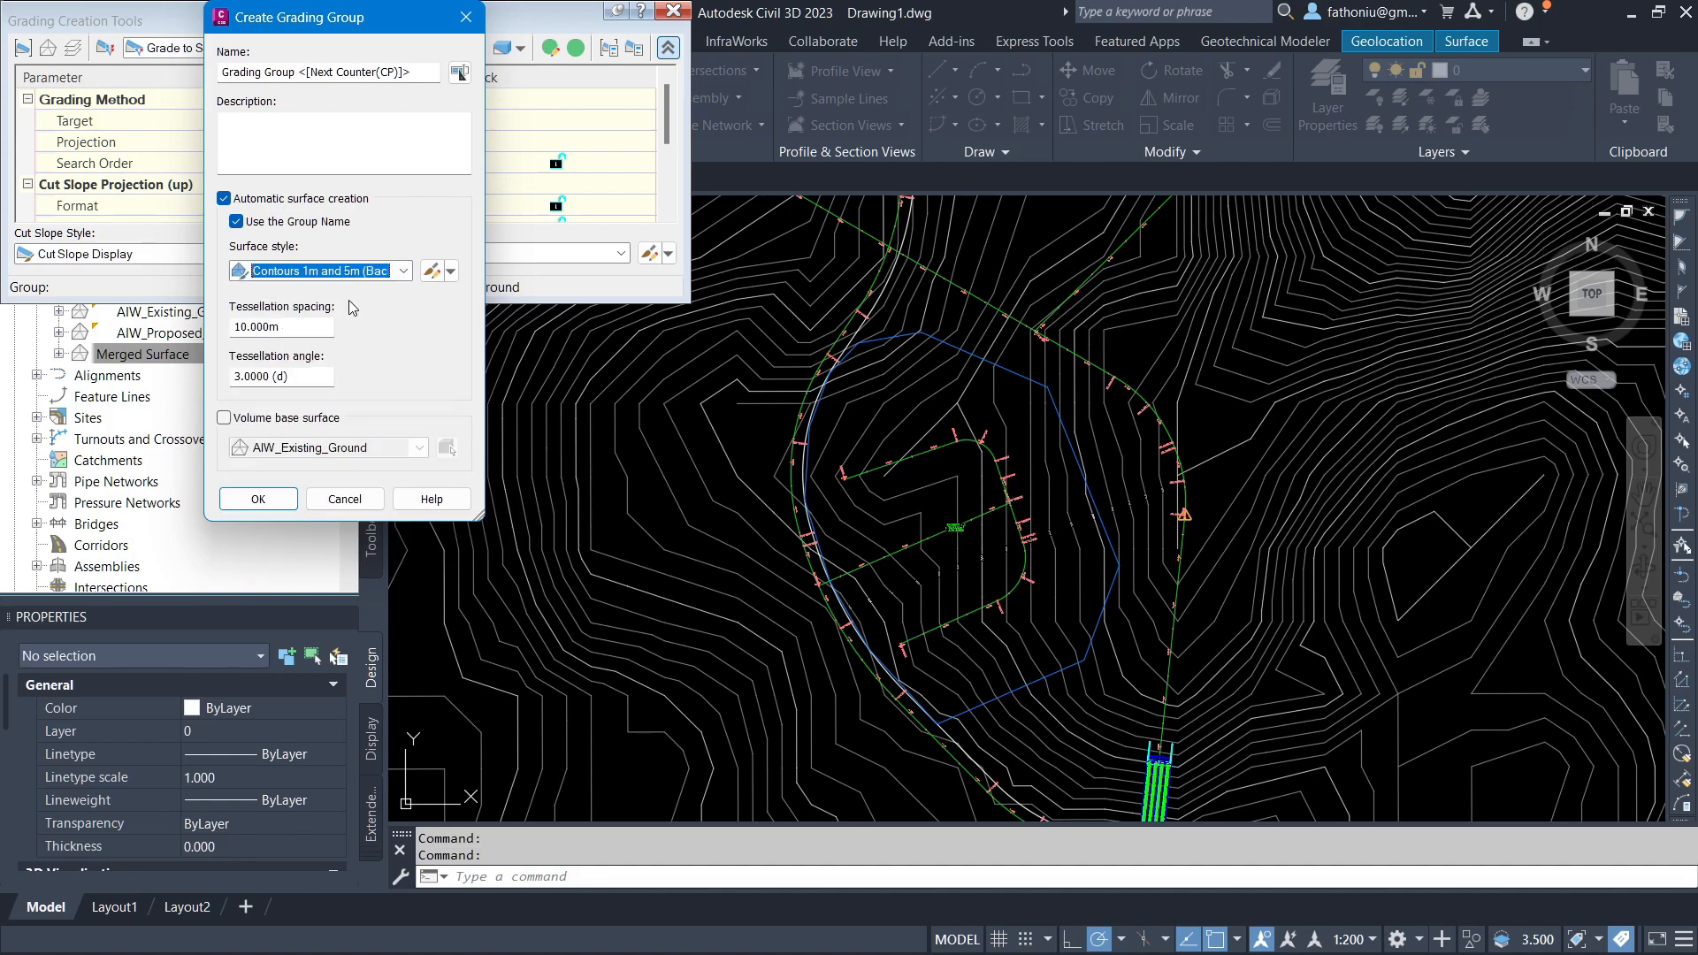
click(225, 418)
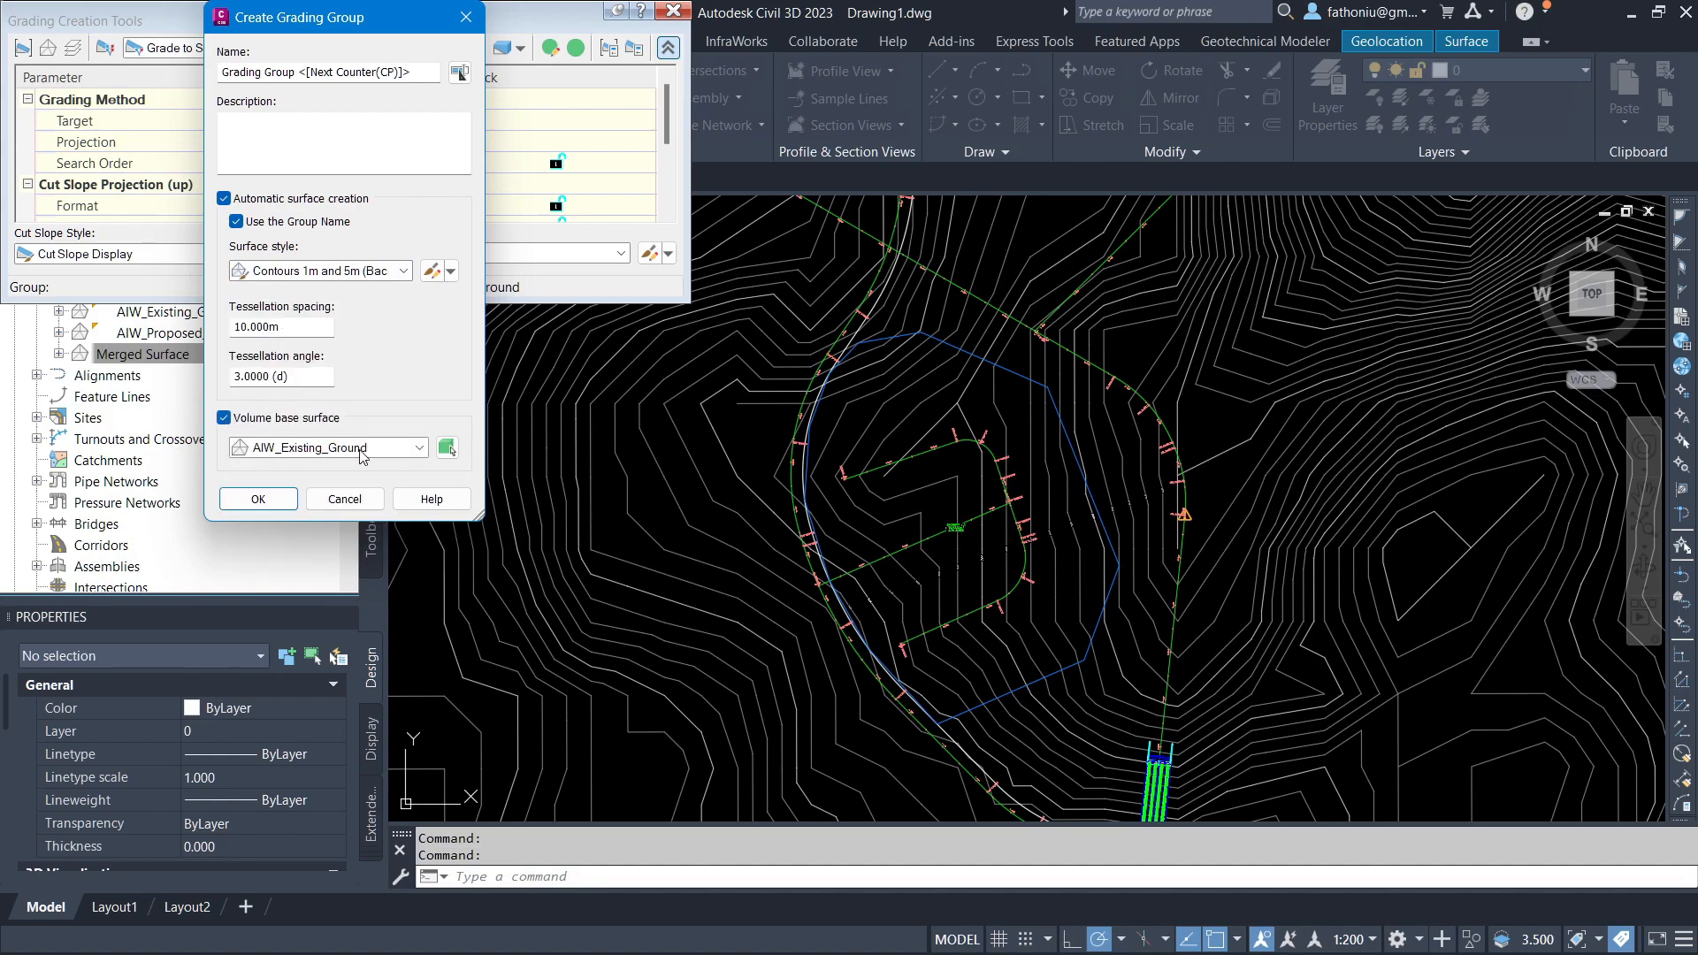
click(258, 499)
Step: Grade the pad boundary polyline outward along its entire length with a 1.5:1 cut slope
click(769, 689)
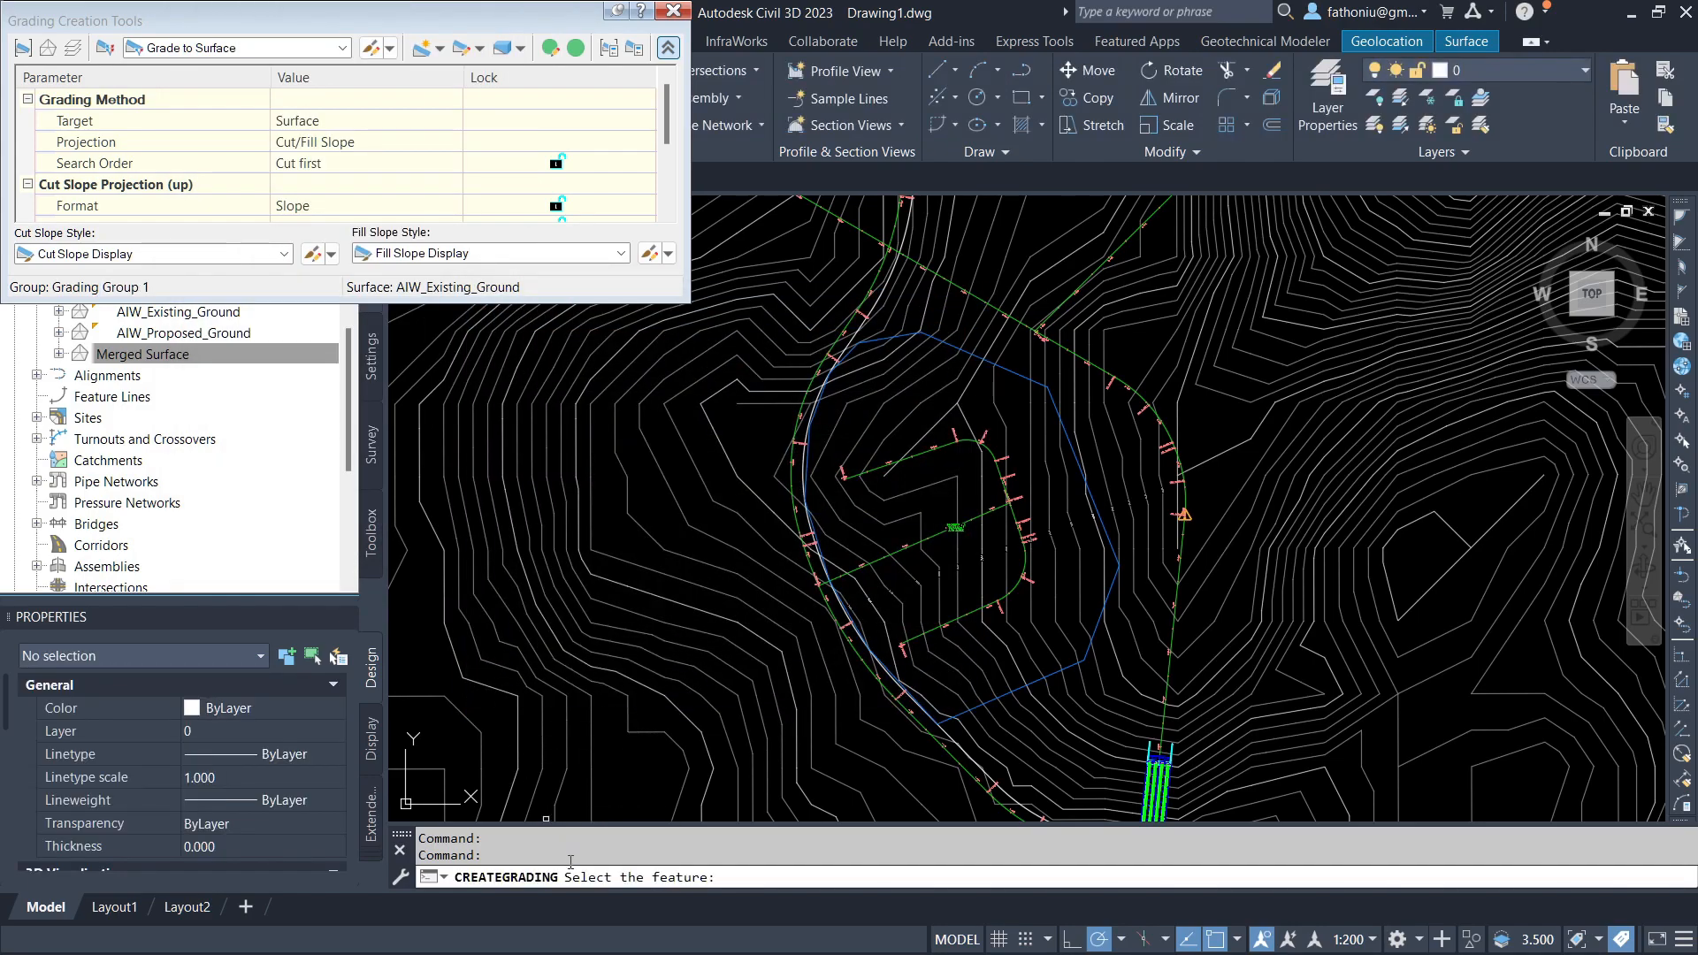
click(1013, 374)
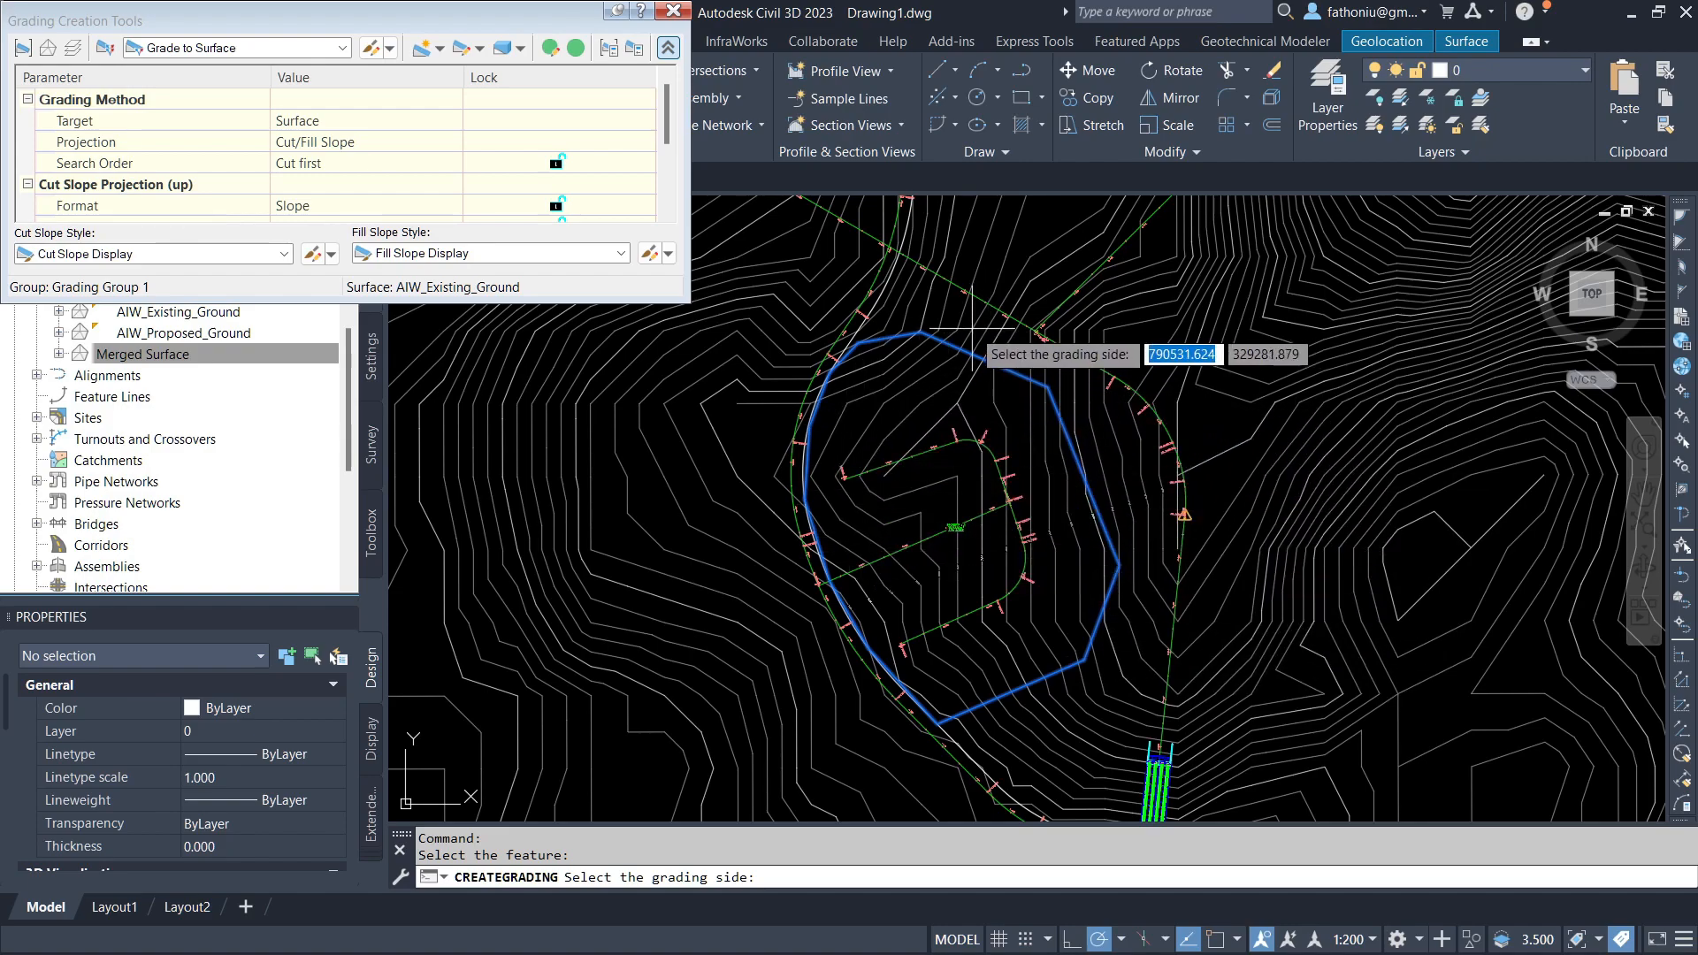
click(986, 336)
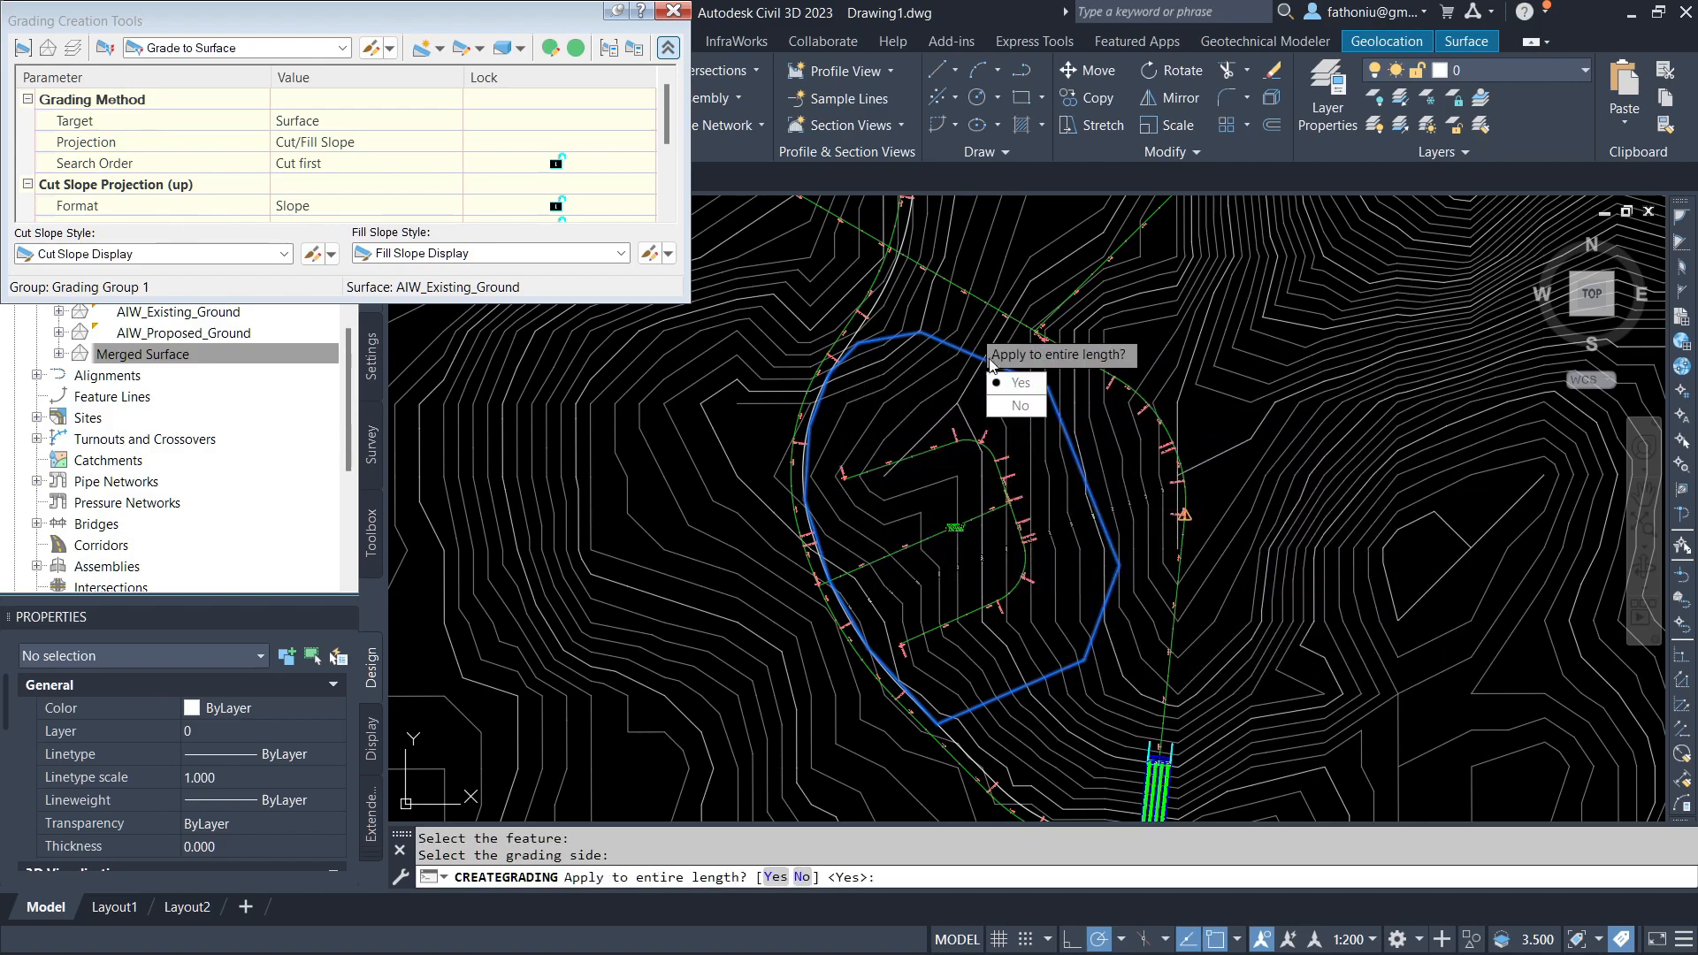
click(1025, 390)
click(1026, 407)
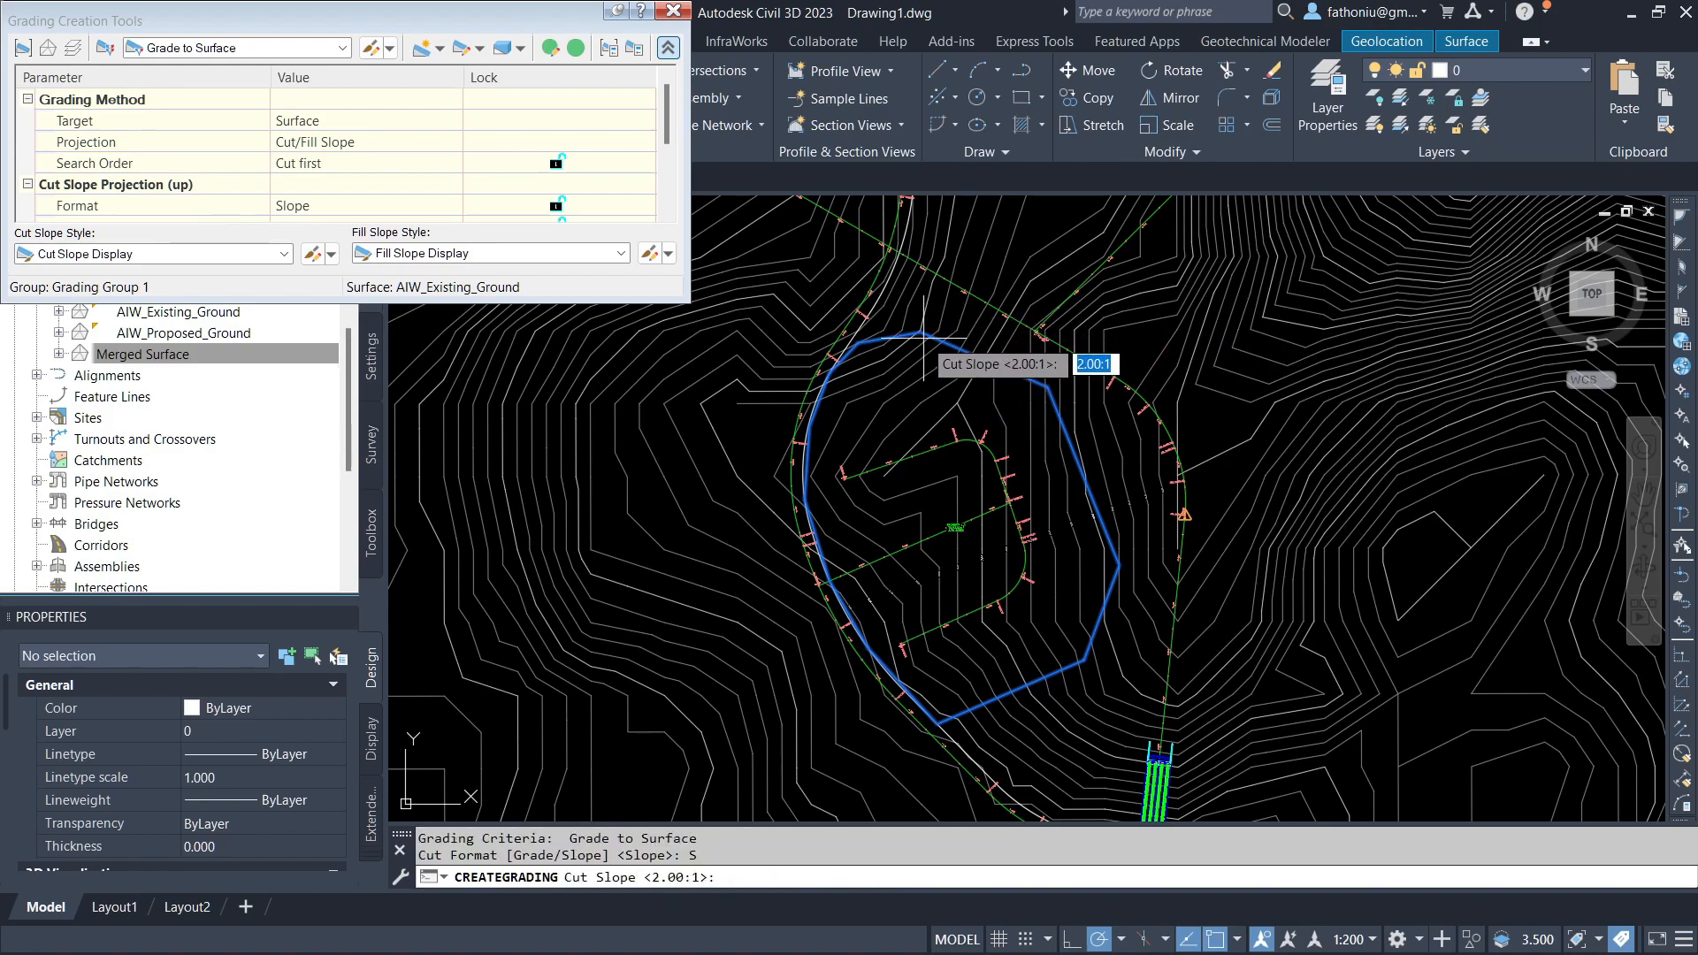
text(1.5:)
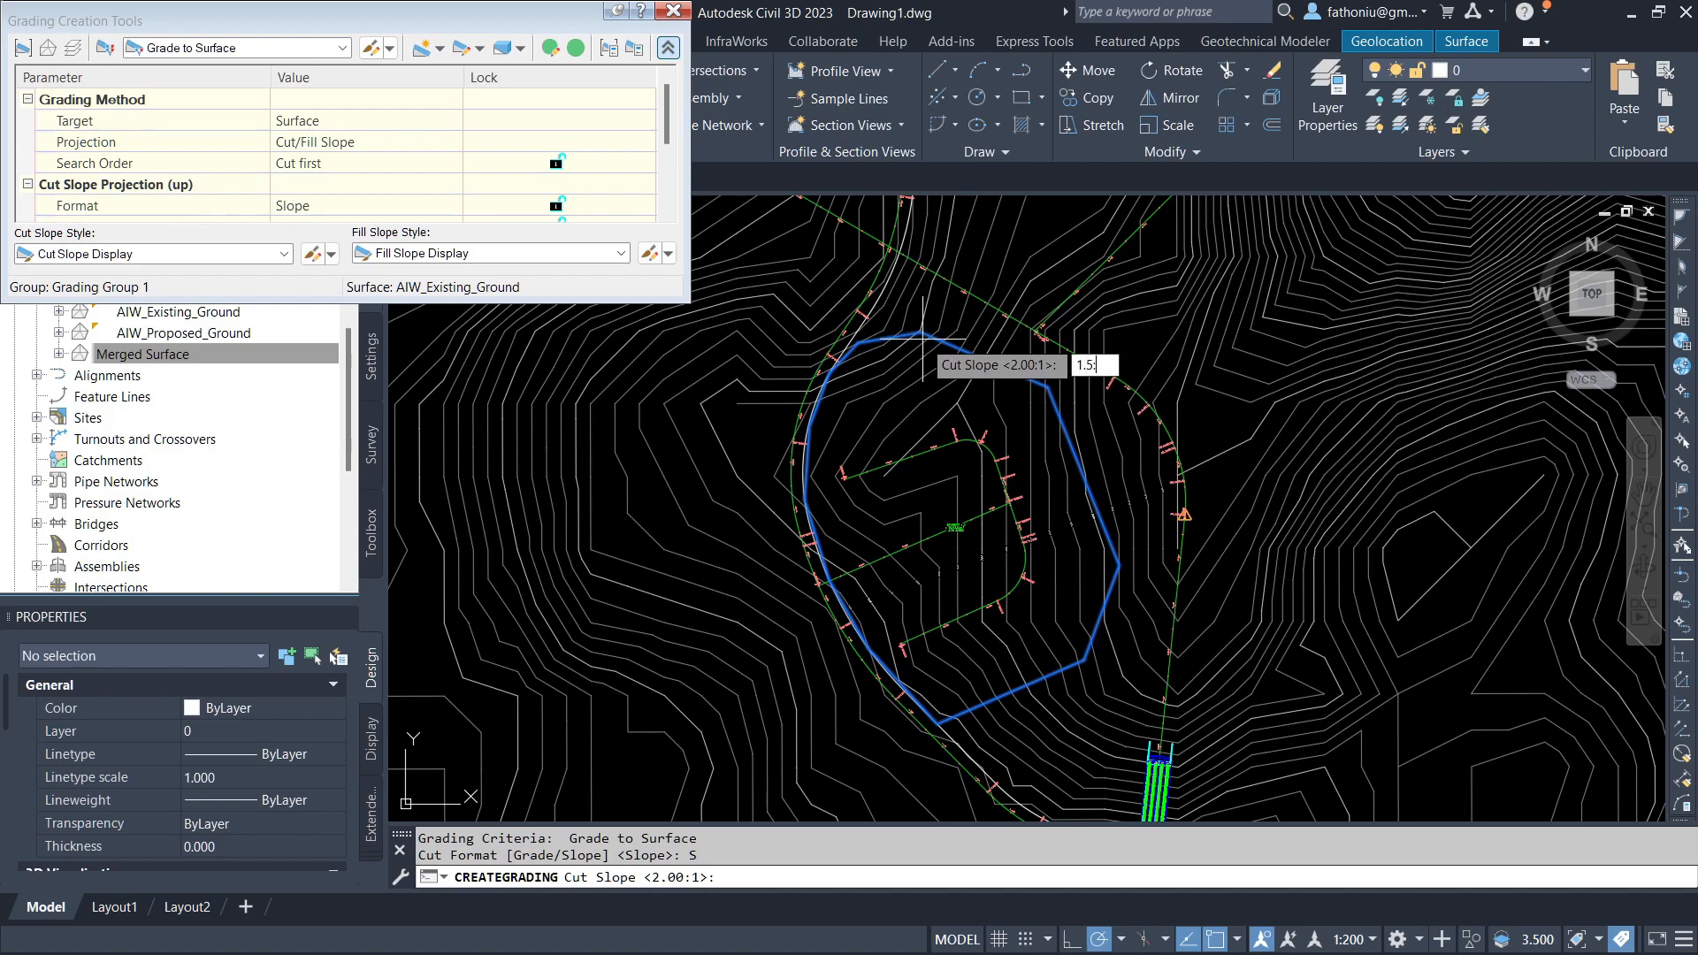
text(1)
key(Return)
Step: Set the fill slope to 1.5:1 and finish the grading command
key(Down)
key(Return)
text(1.5:)
key(F1)
click(1289, 117)
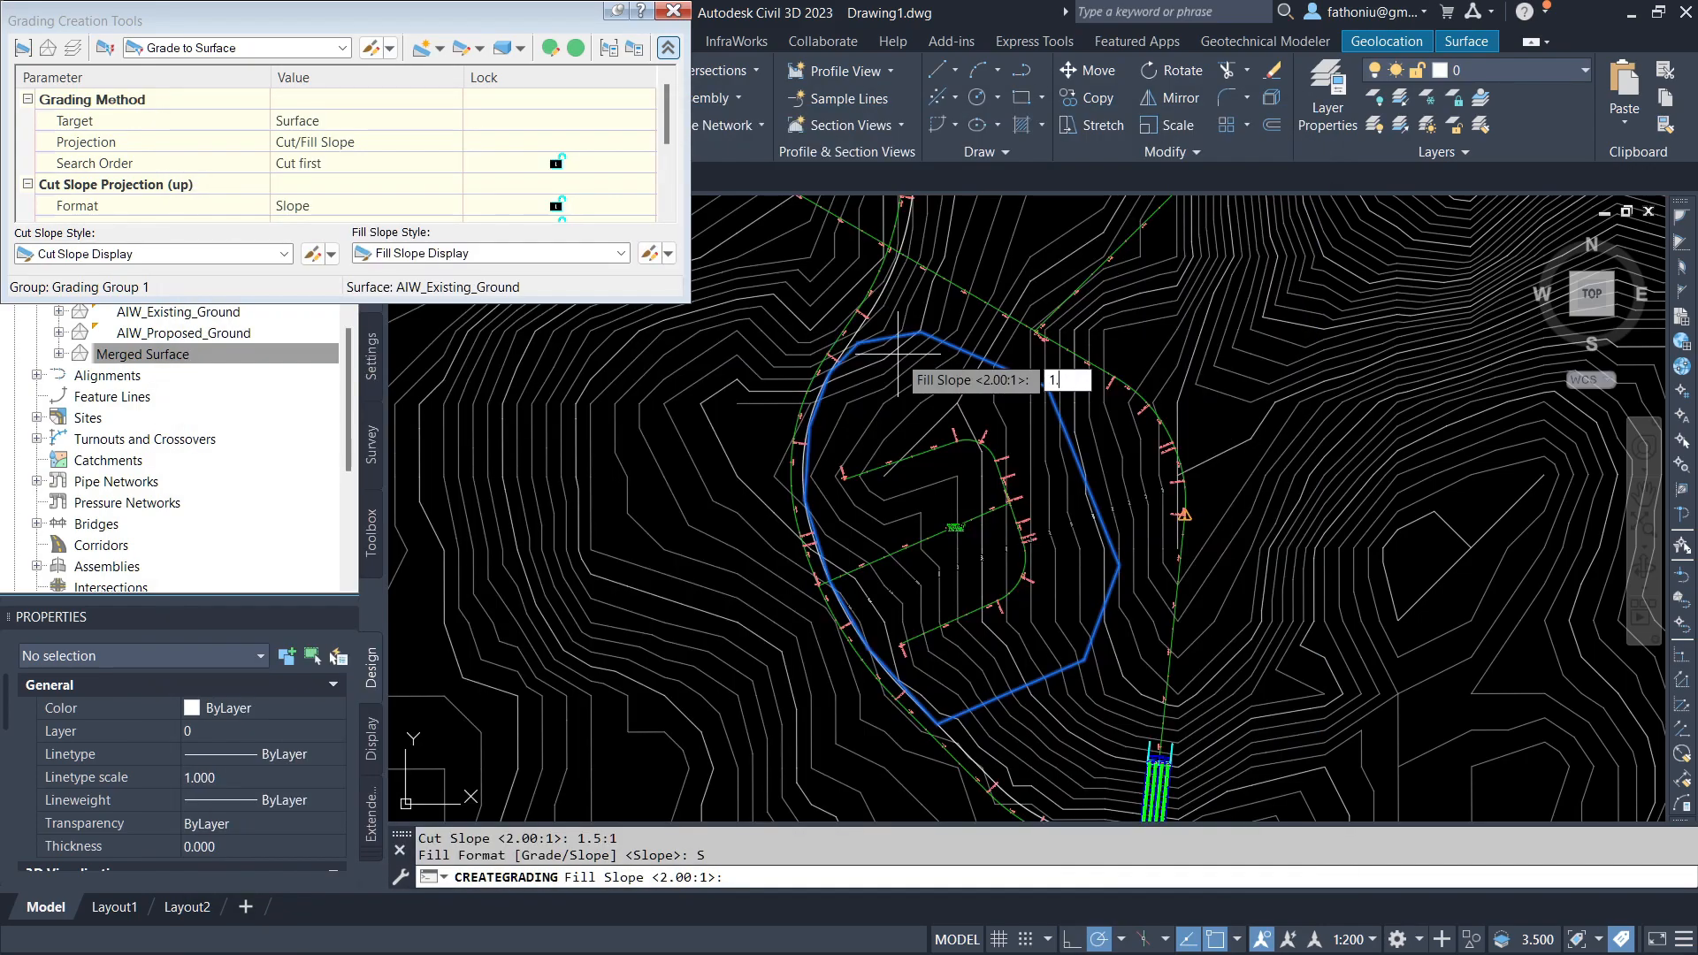
text(5:1)
key(Return)
scroll(1105, 426, up, 2)
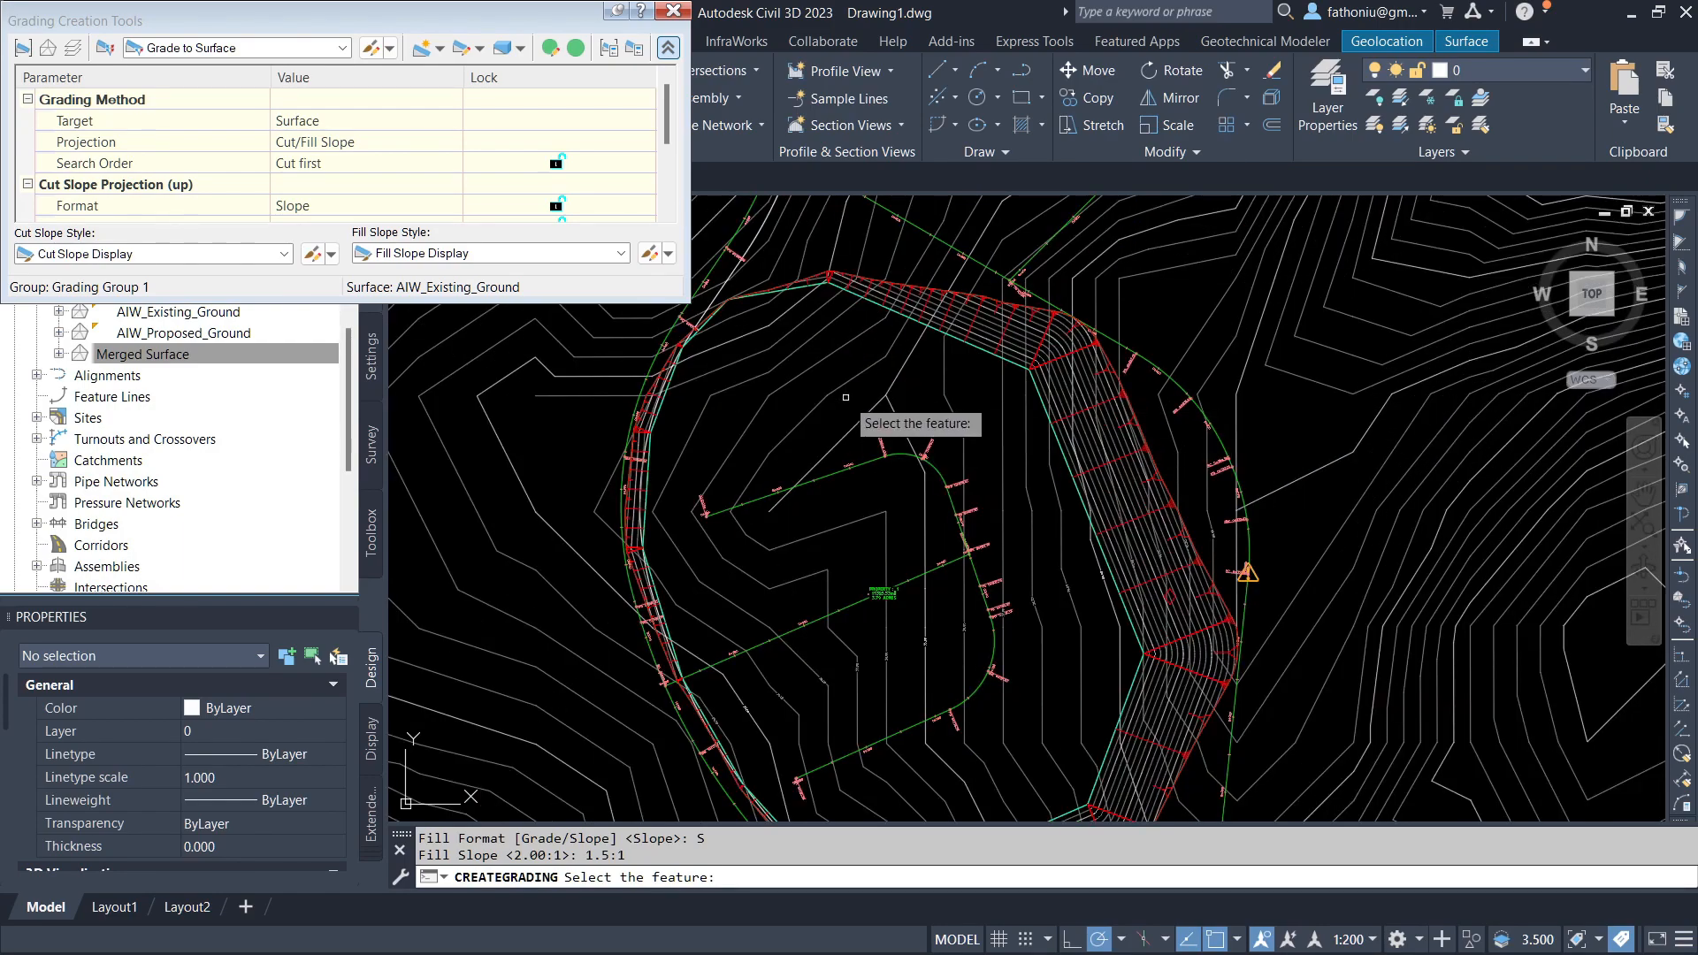
key(Escape)
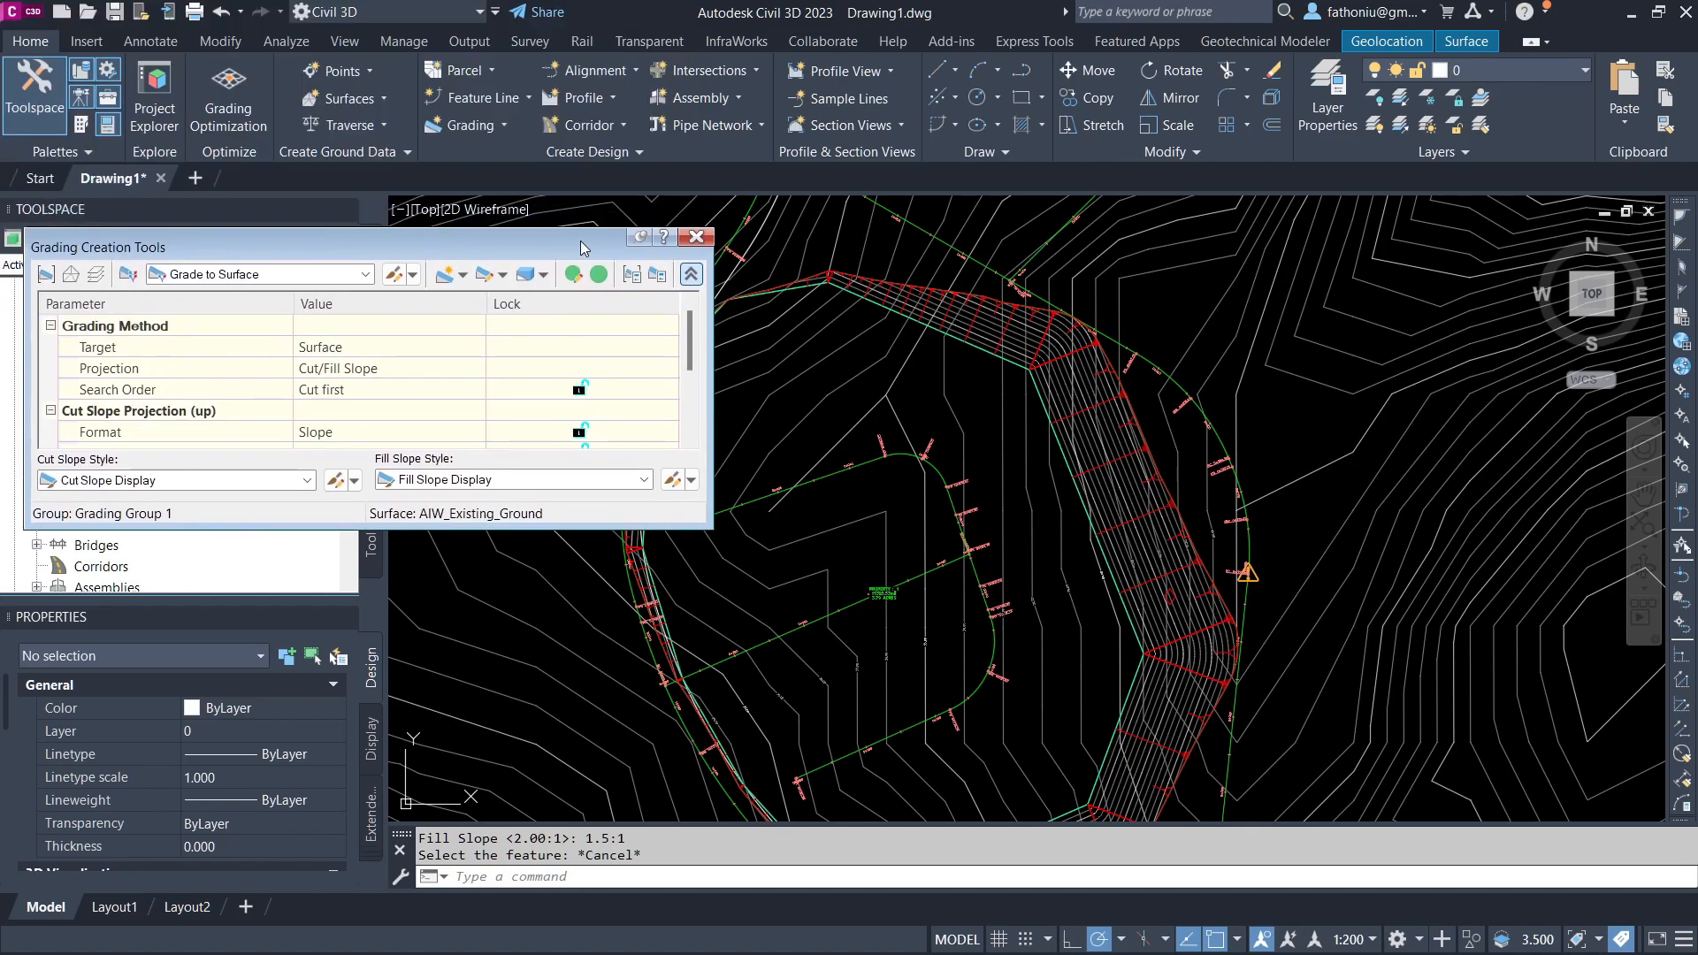
Step: Inspect the Grading Group 1 surface in 3D in the Object Viewer
click(502, 125)
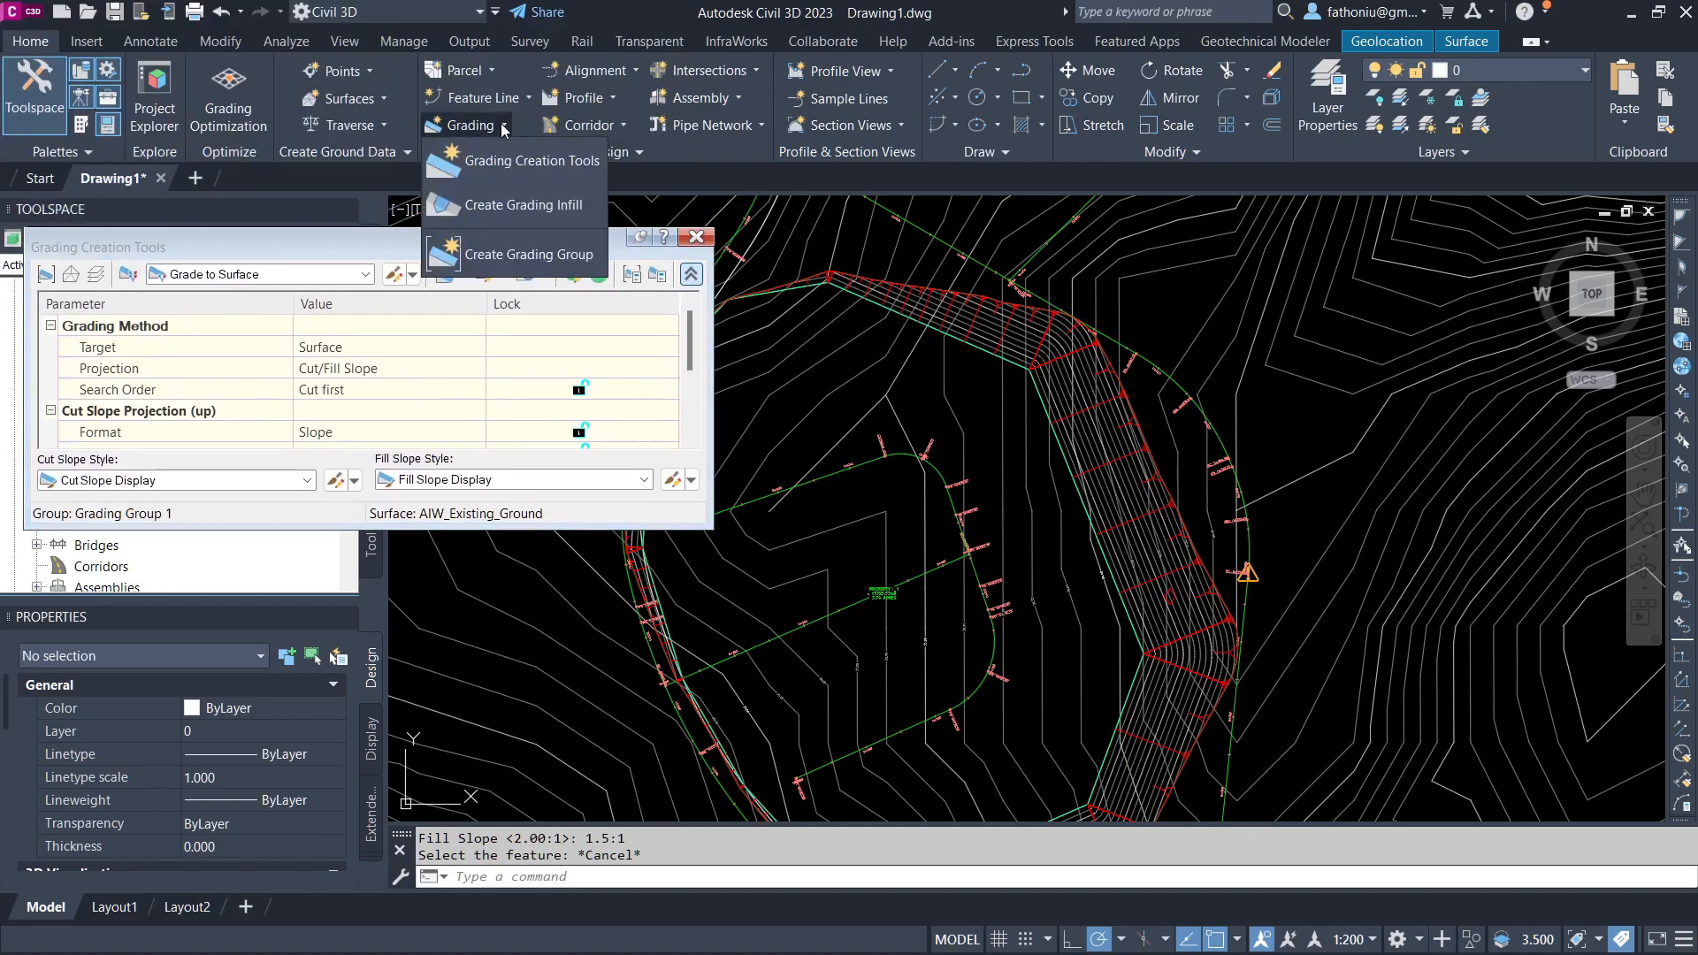
click(495, 252)
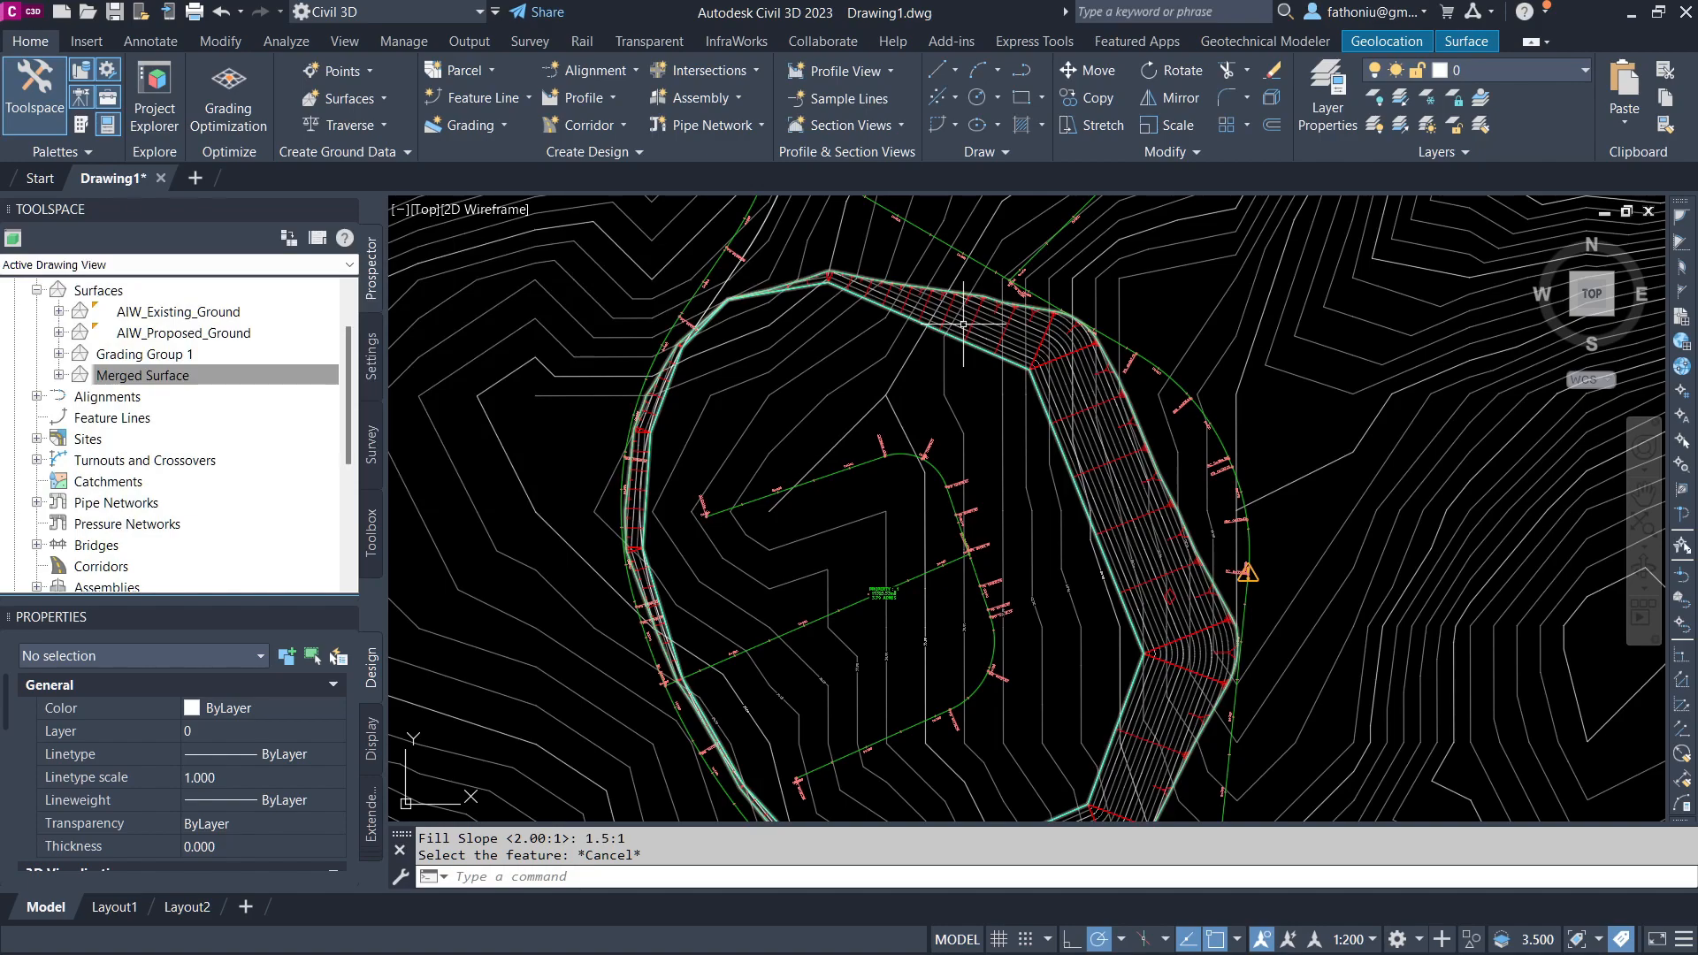
click(964, 325)
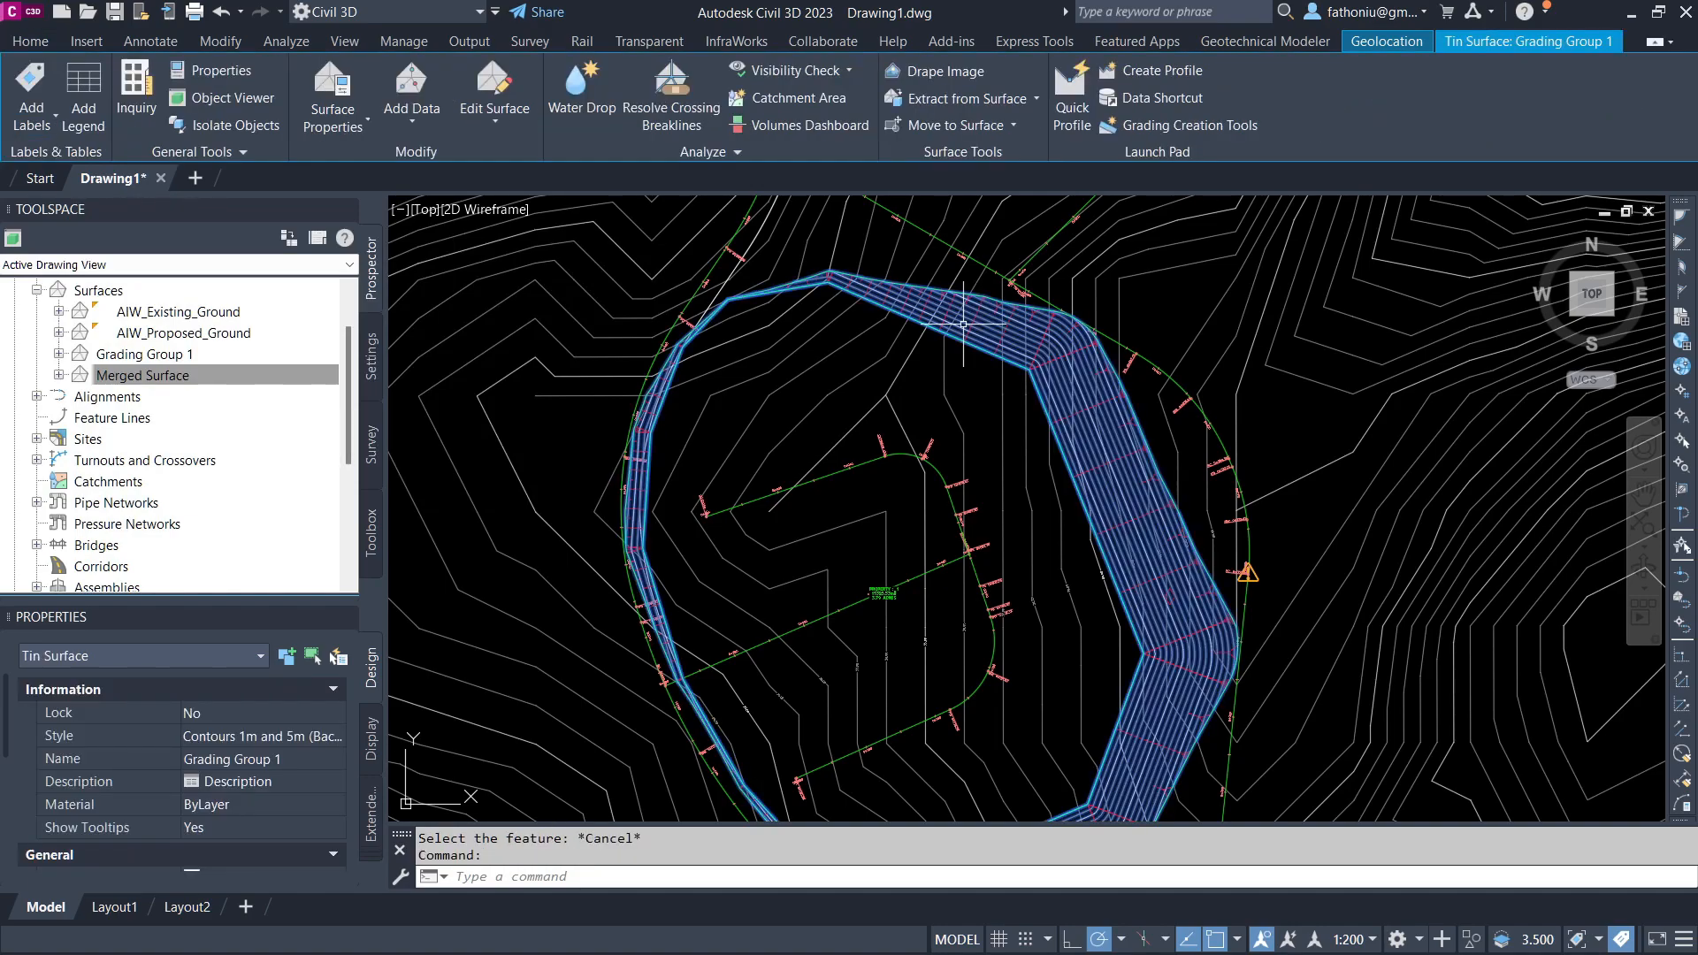
right_click(964, 324)
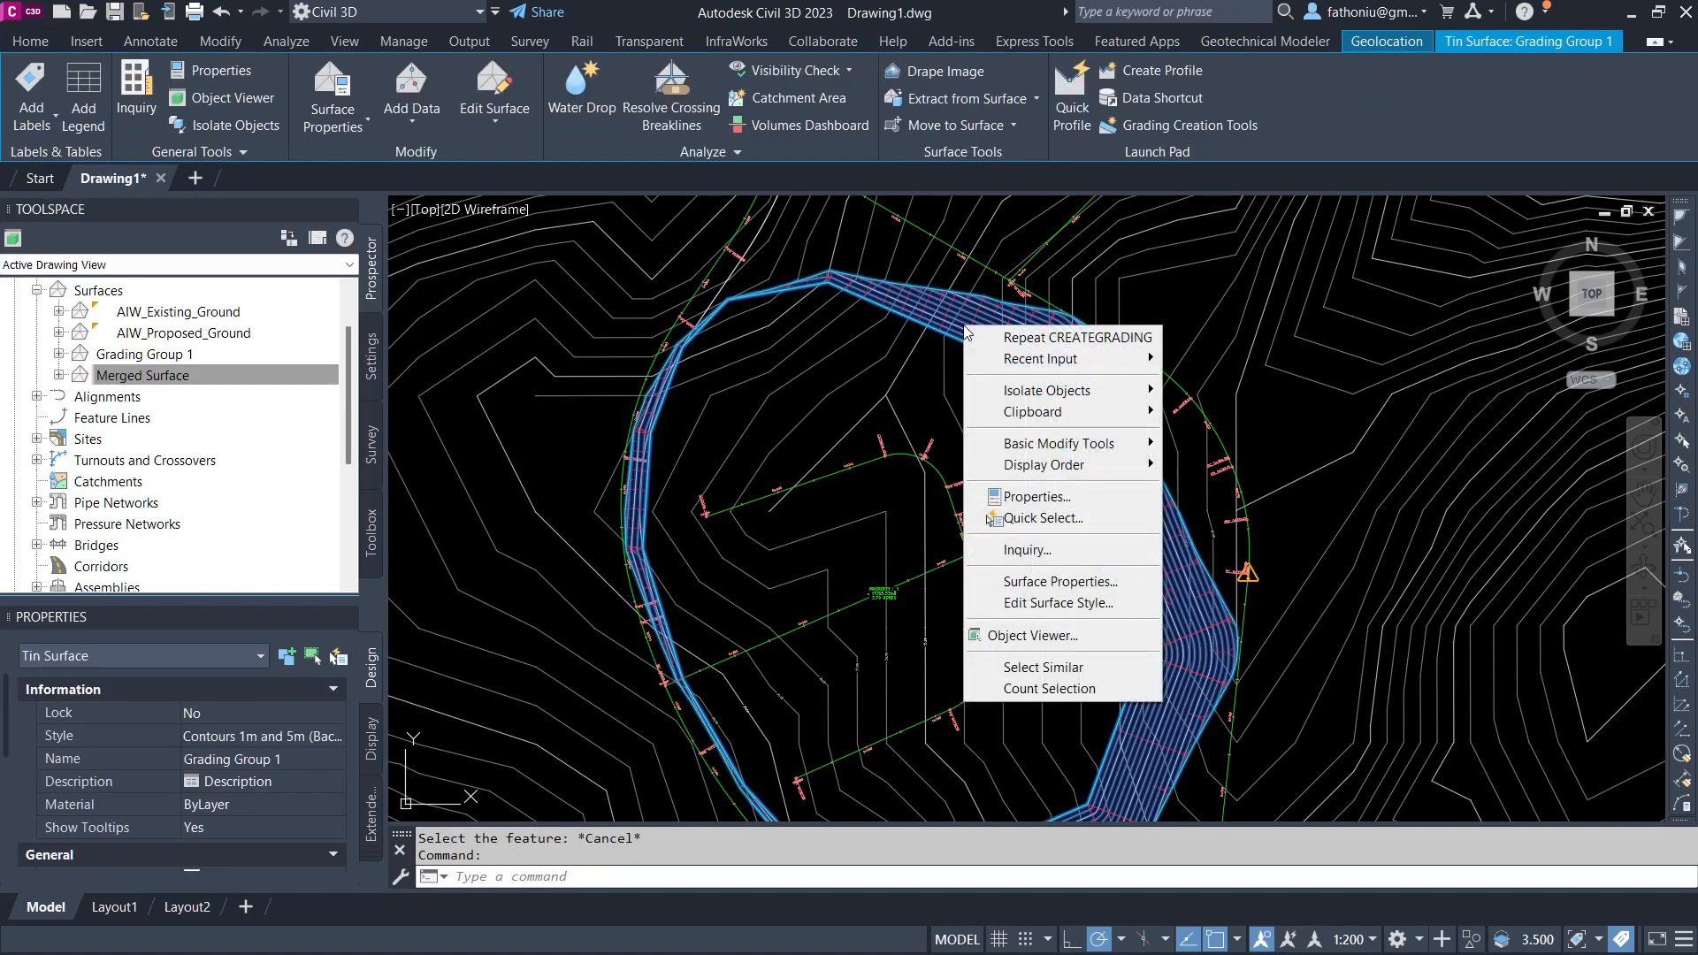
click(1058, 637)
mouse_move(985, 336)
mouse_down()
mouse_move(978, 303)
mouse_move(940, 398)
mouse_move(955, 375)
mouse_move(932, 385)
mouse_up()
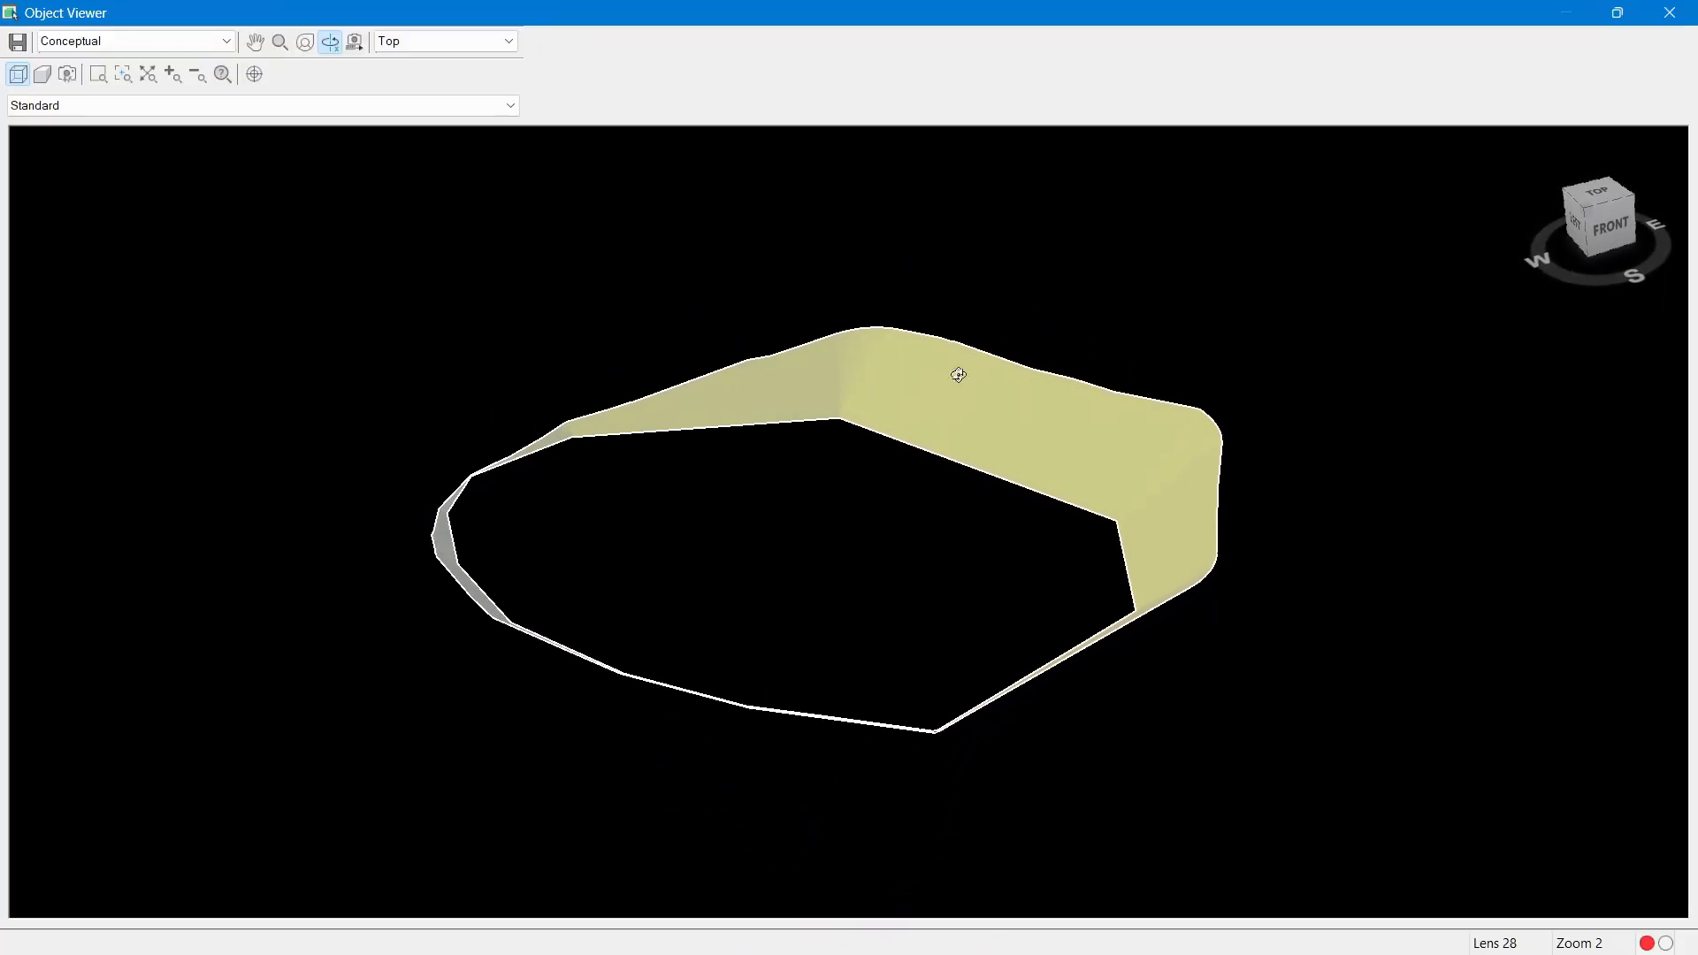
drag(740, 568, 734, 617)
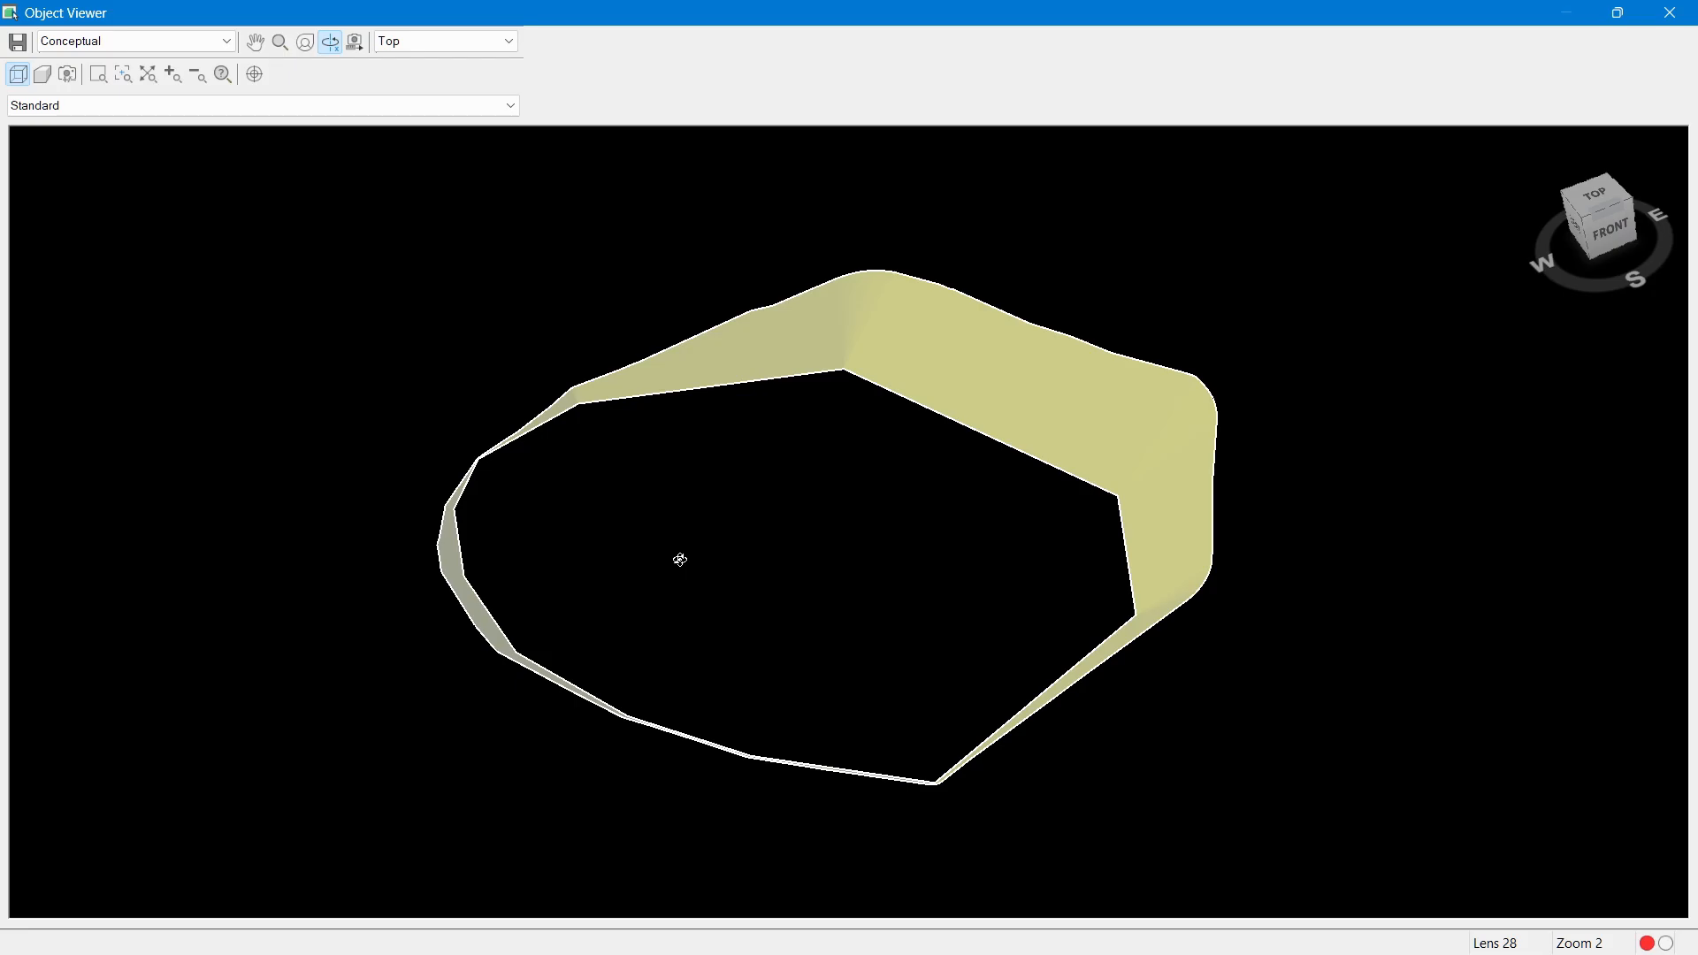
click(1670, 12)
Step: Create a grading infill for the area enclosed by the pad boundary
click(469, 125)
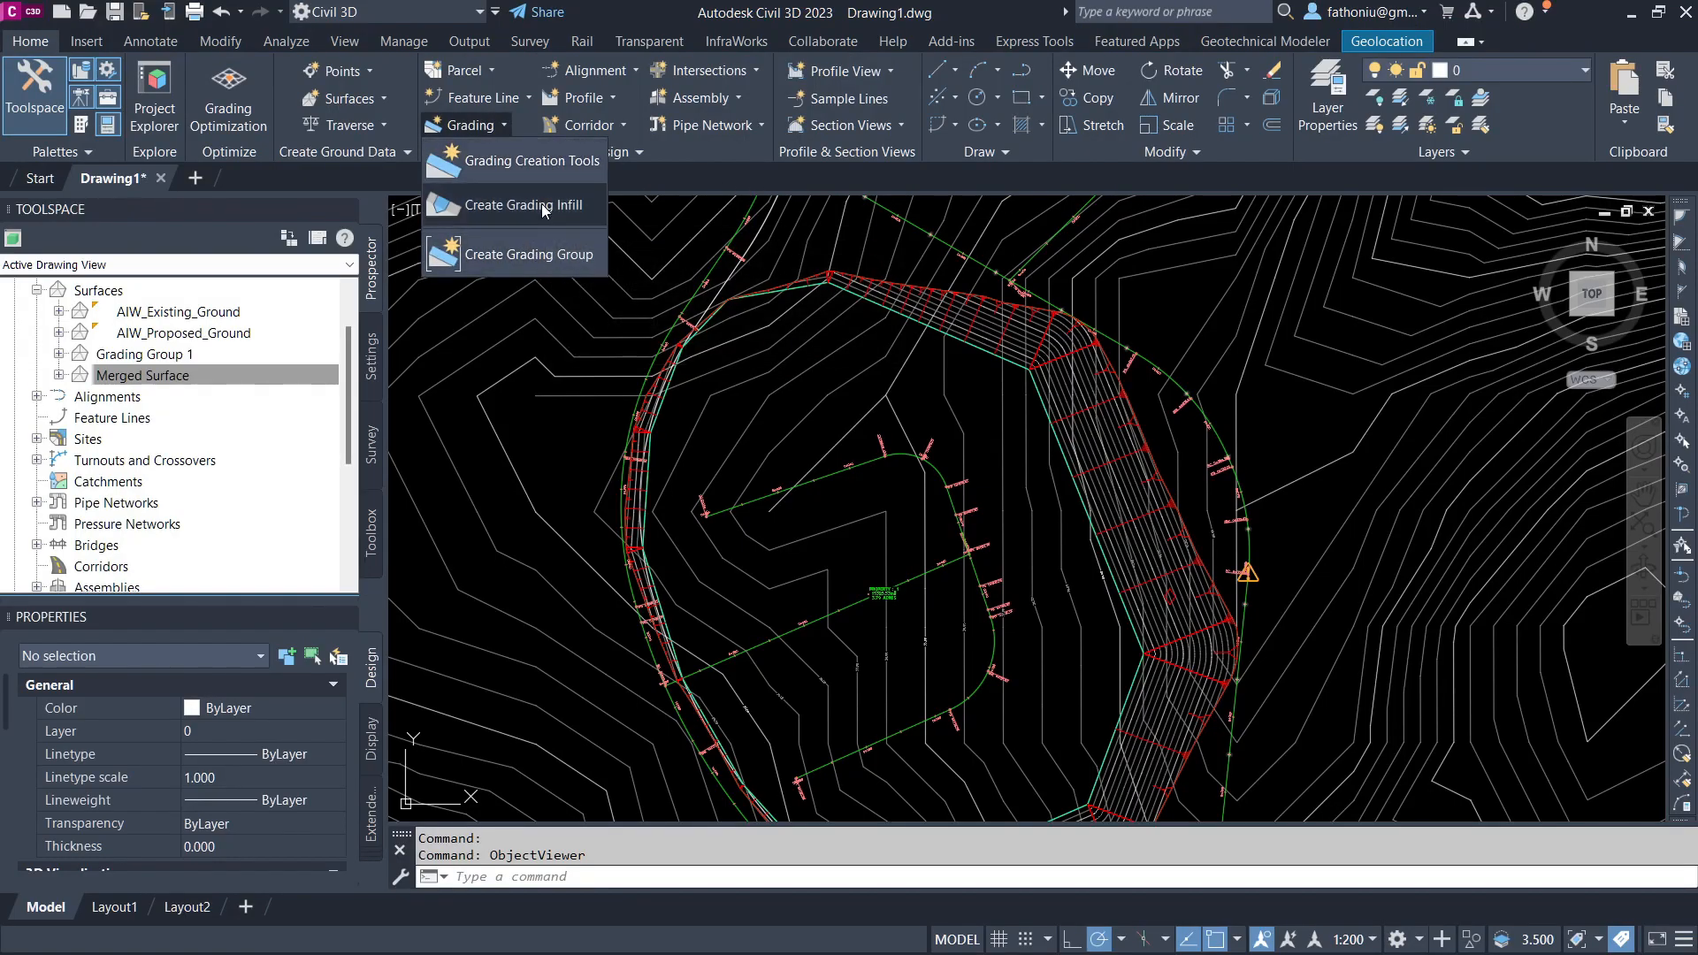
click(542, 206)
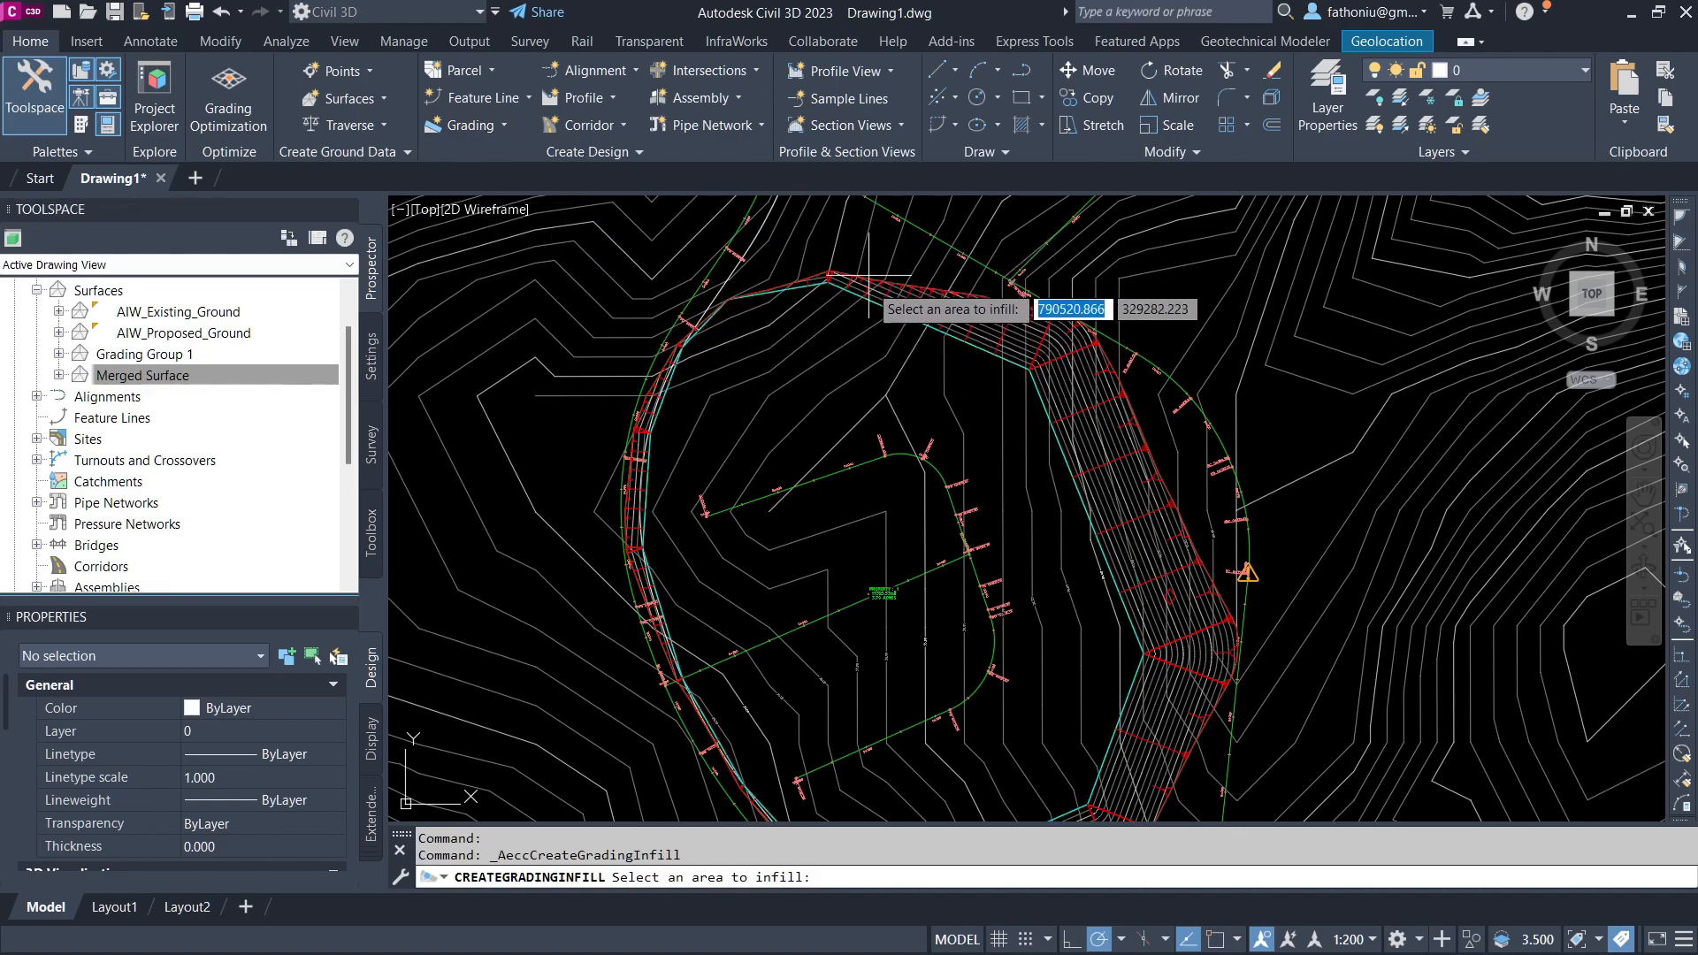
click(977, 368)
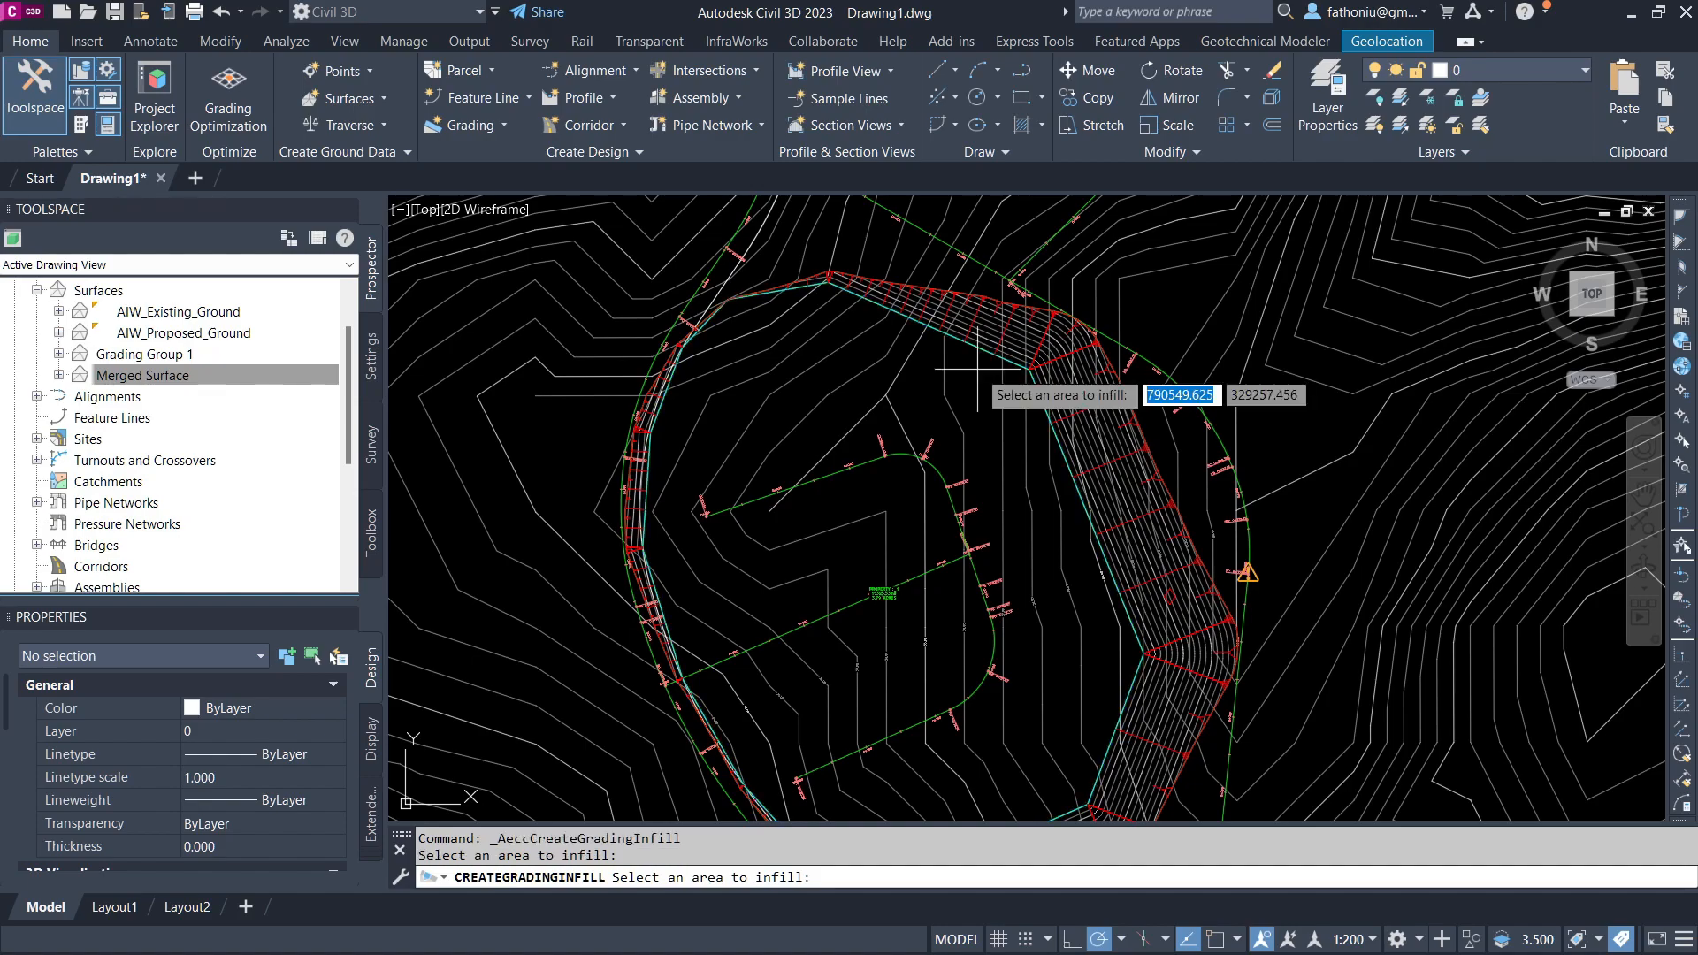
key(Return)
click(981, 320)
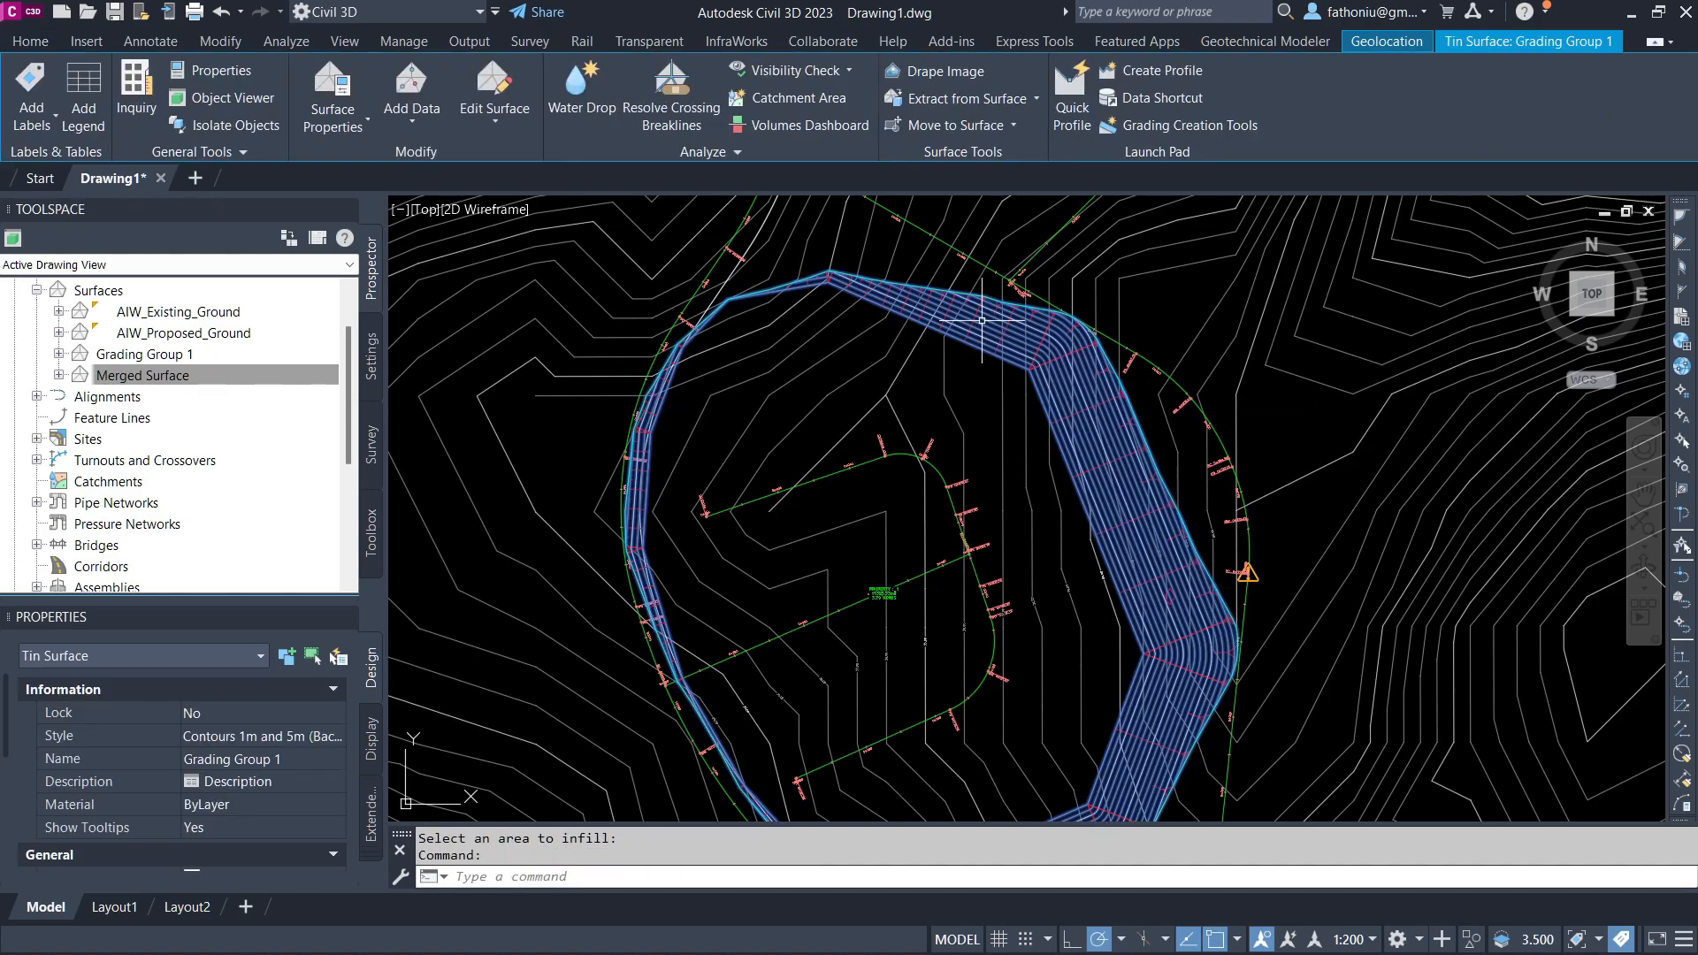
Step: Inspect the Grading Group 1 surface in 3D in the Object Viewer
right_click(981, 320)
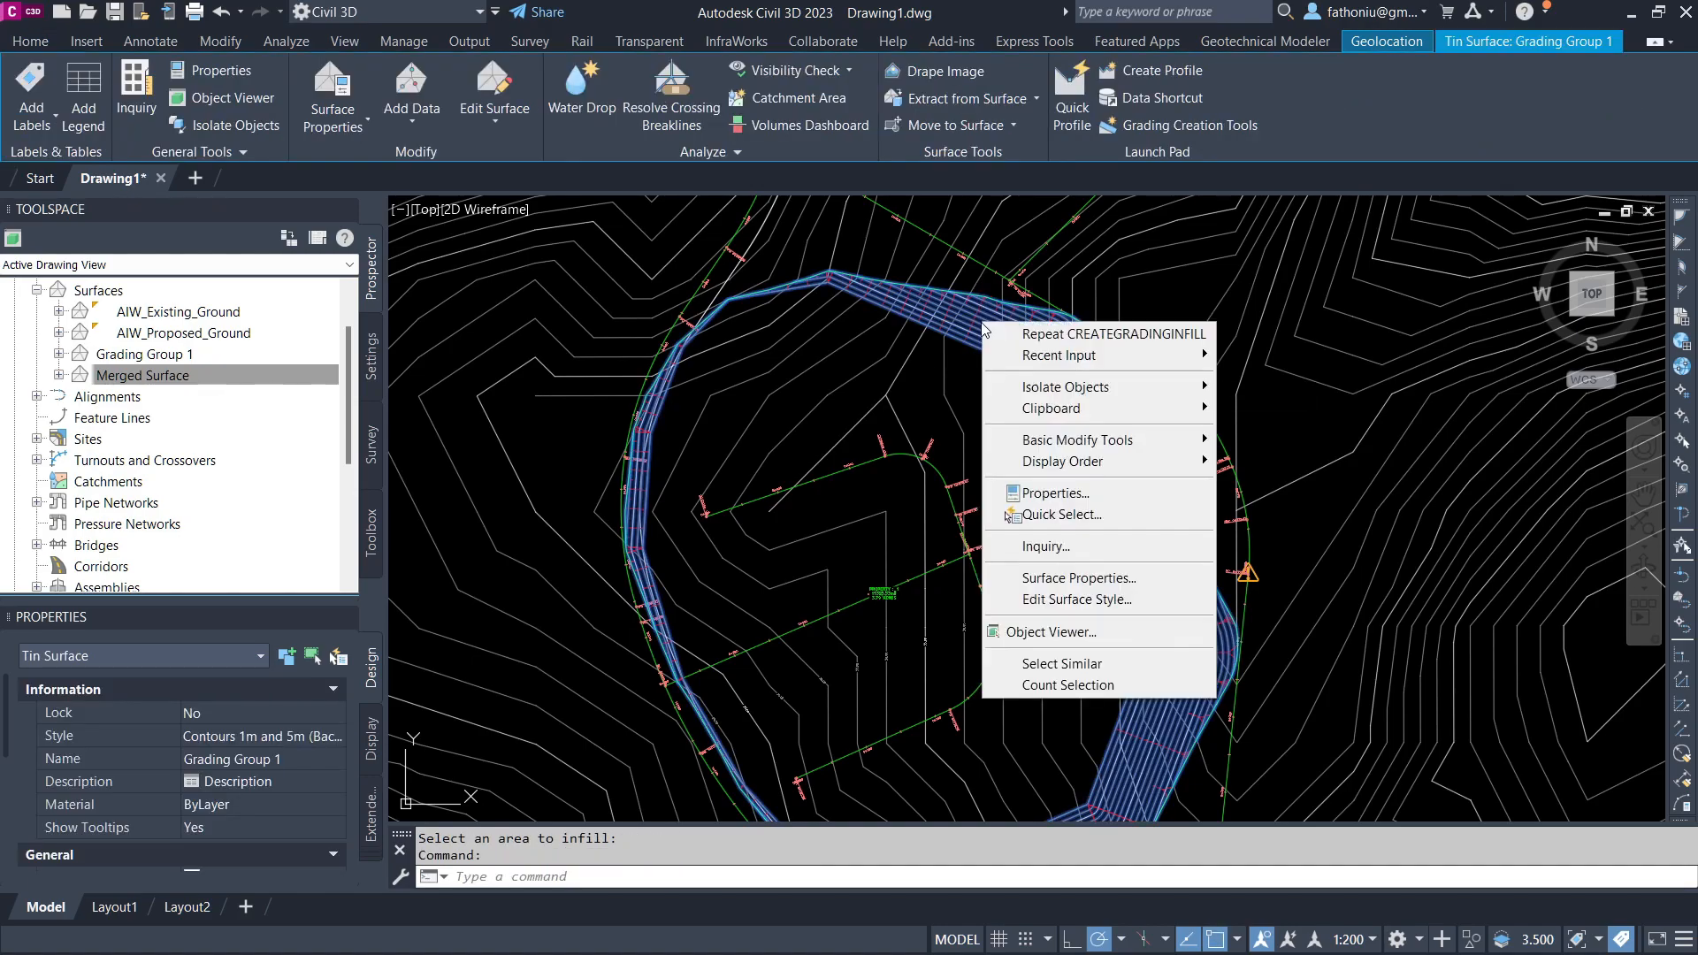
click(1073, 633)
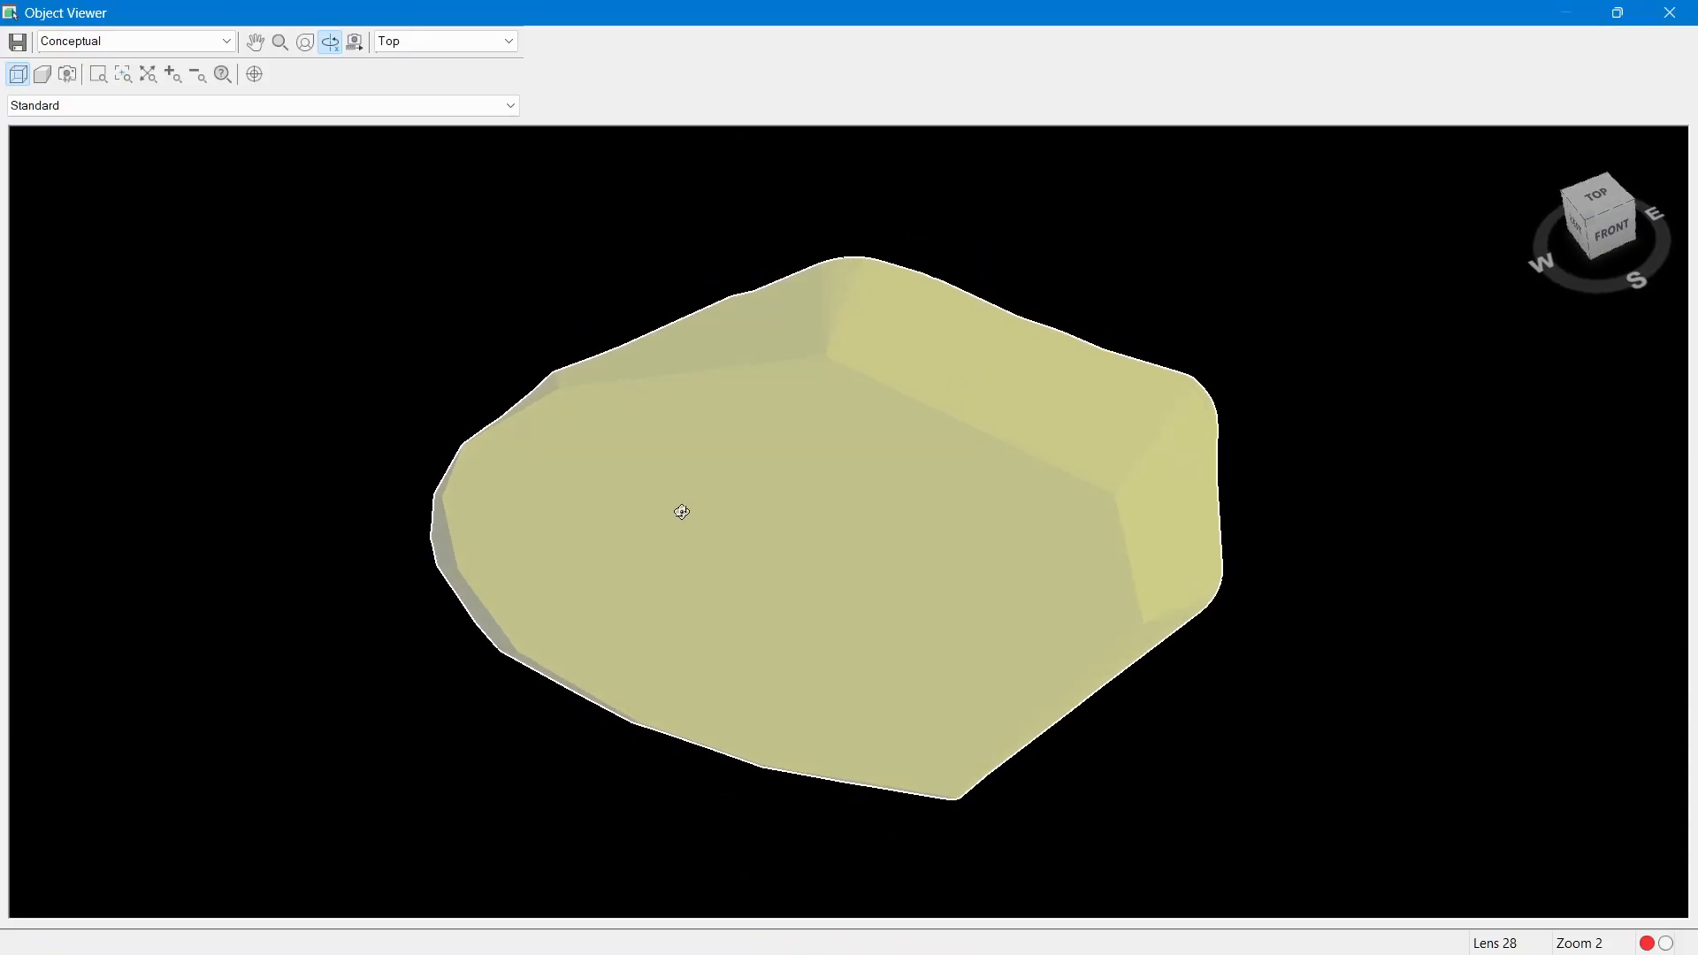
mouse_move(970, 428)
mouse_down()
mouse_move(936, 474)
mouse_move(973, 439)
mouse_move(966, 425)
mouse_move(771, 539)
mouse_up()
drag(895, 500, 660, 530)
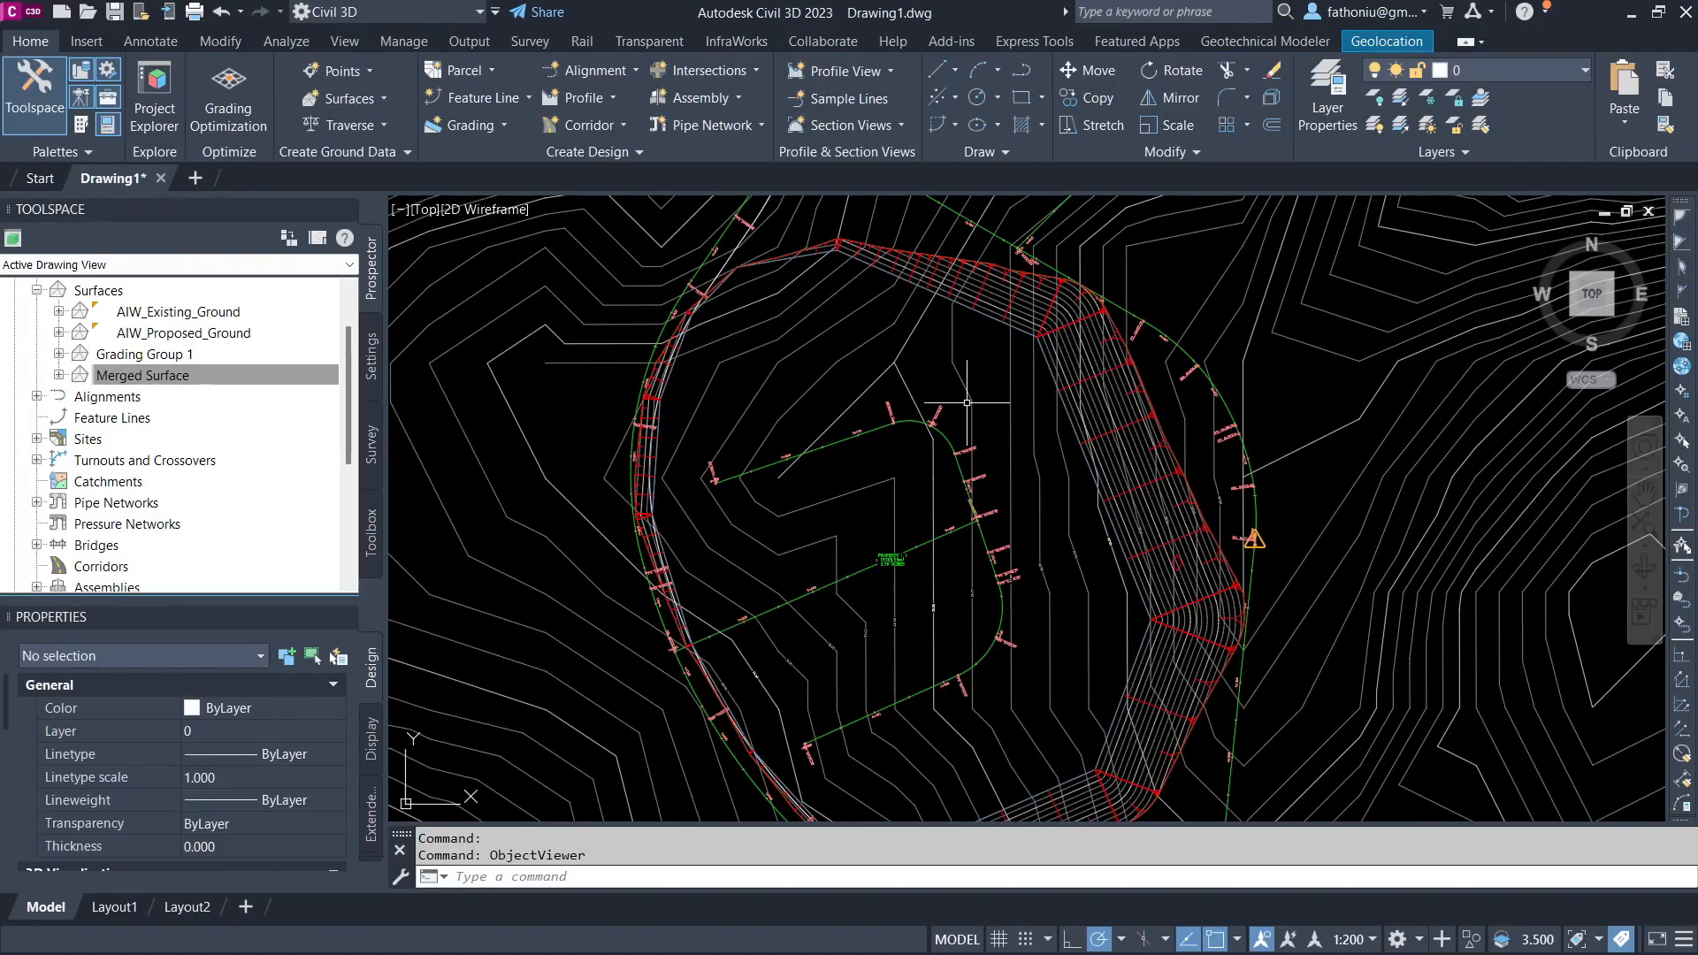
scroll(966, 402, down, 2)
click(153, 376)
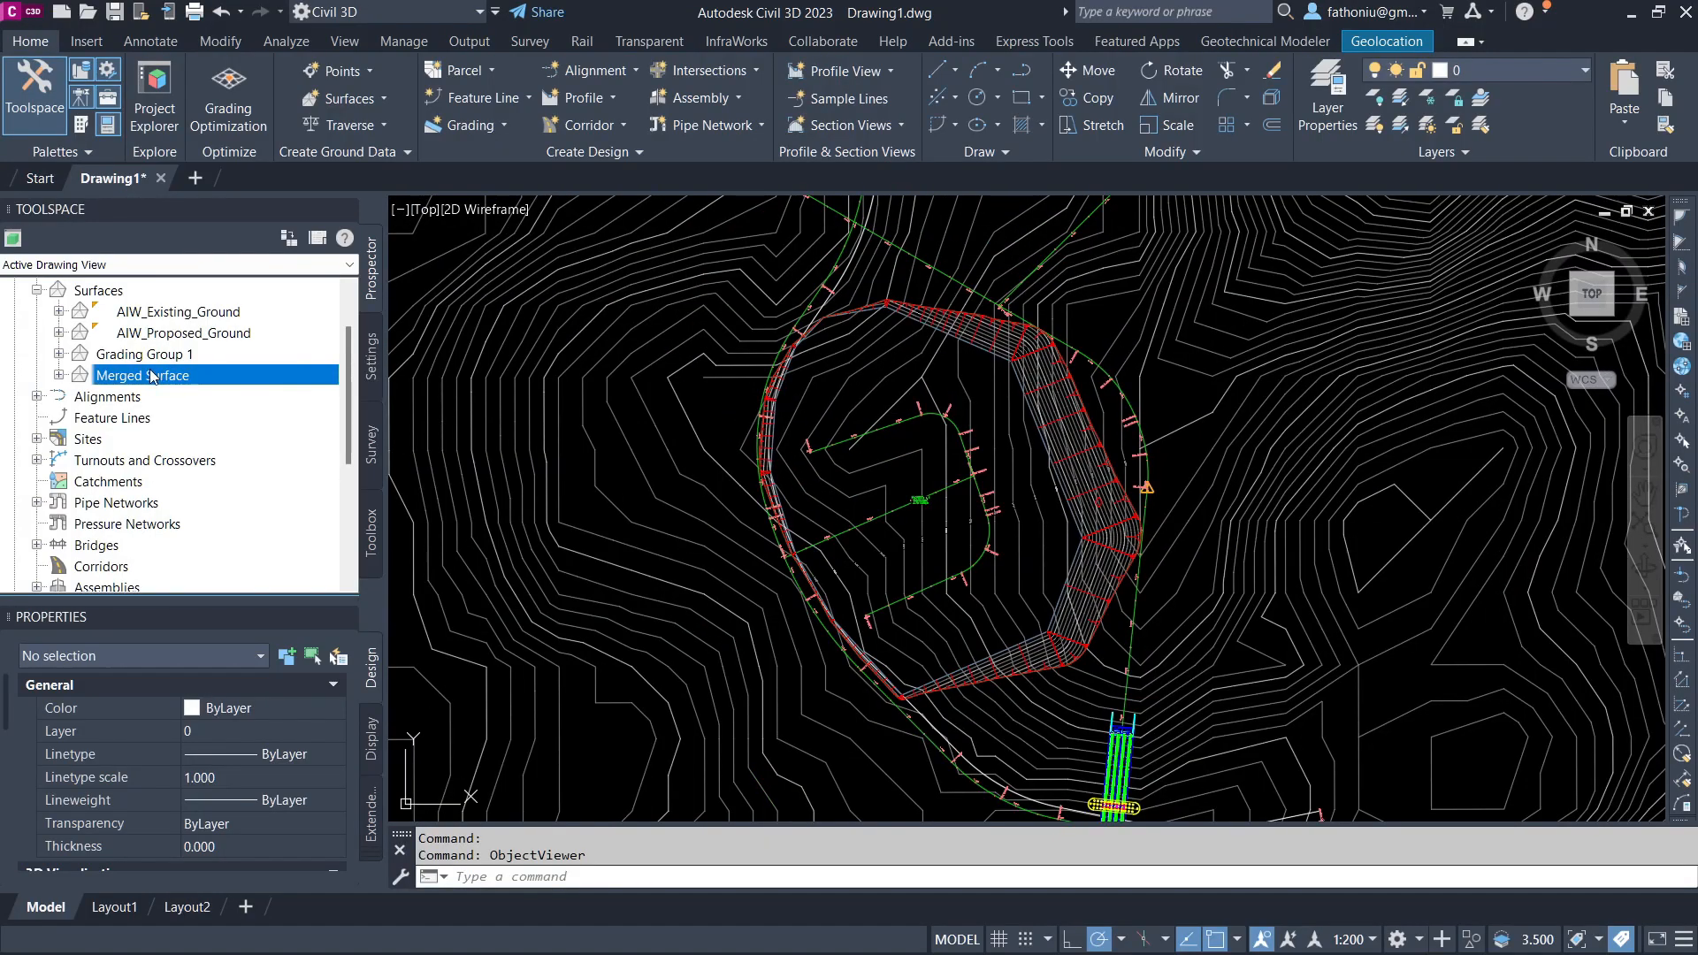
click(182, 312)
click(141, 375)
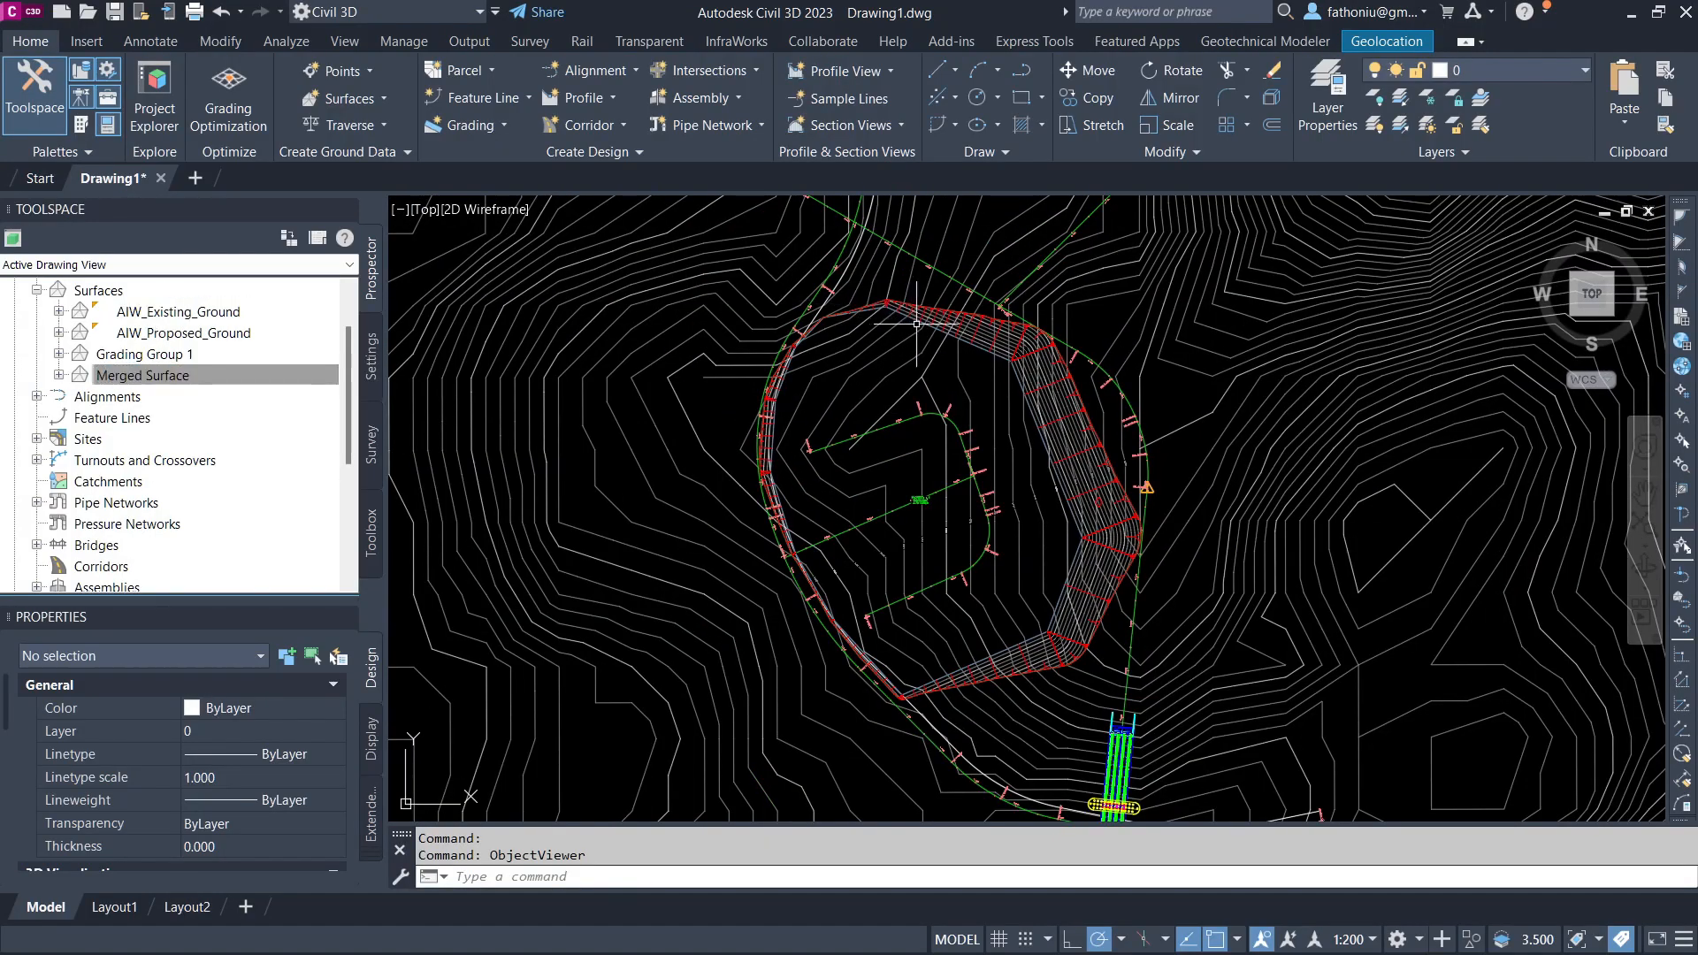
click(937, 329)
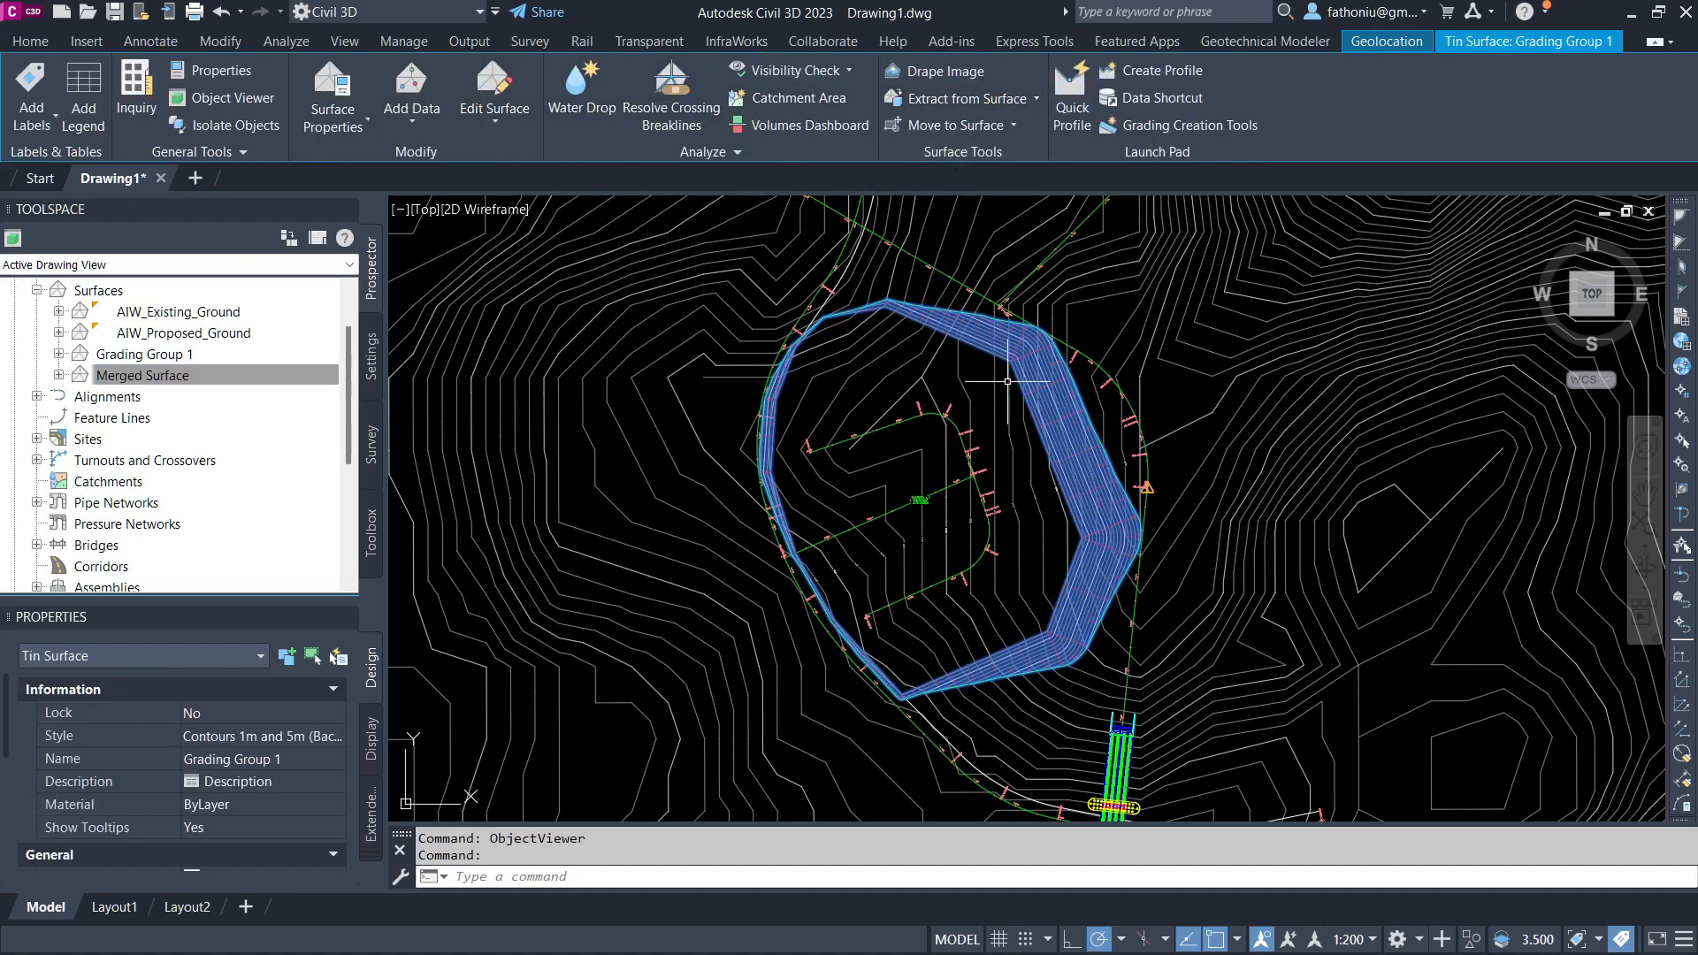
click(241, 13)
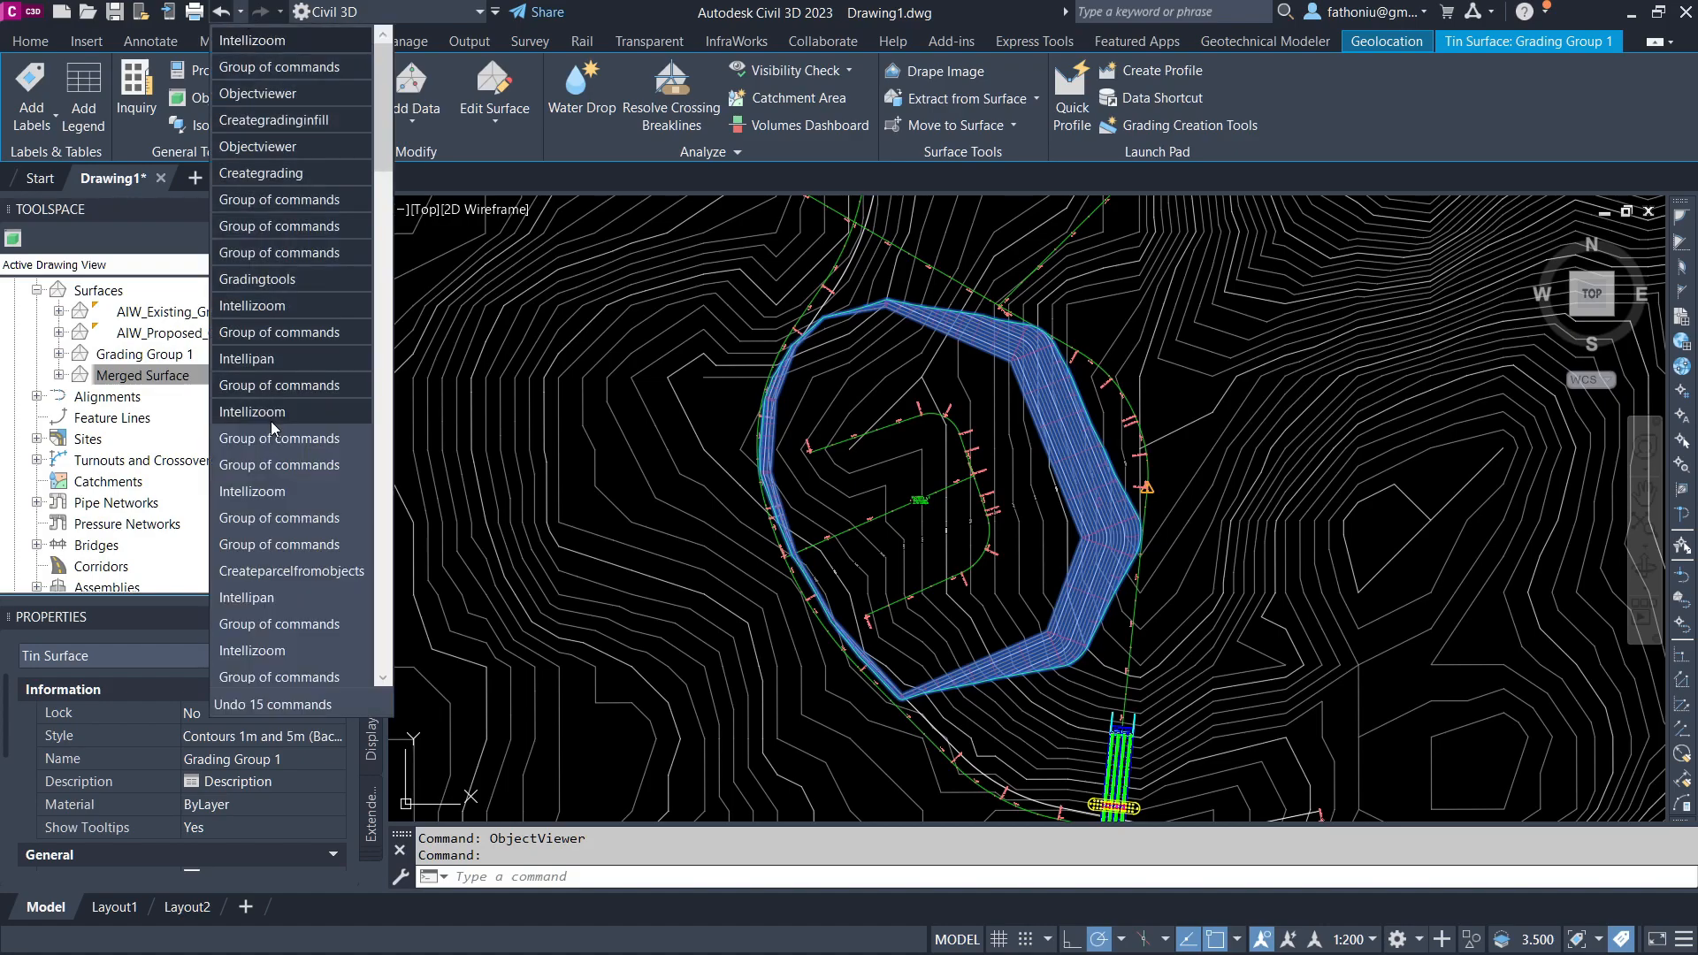
click(1400, 140)
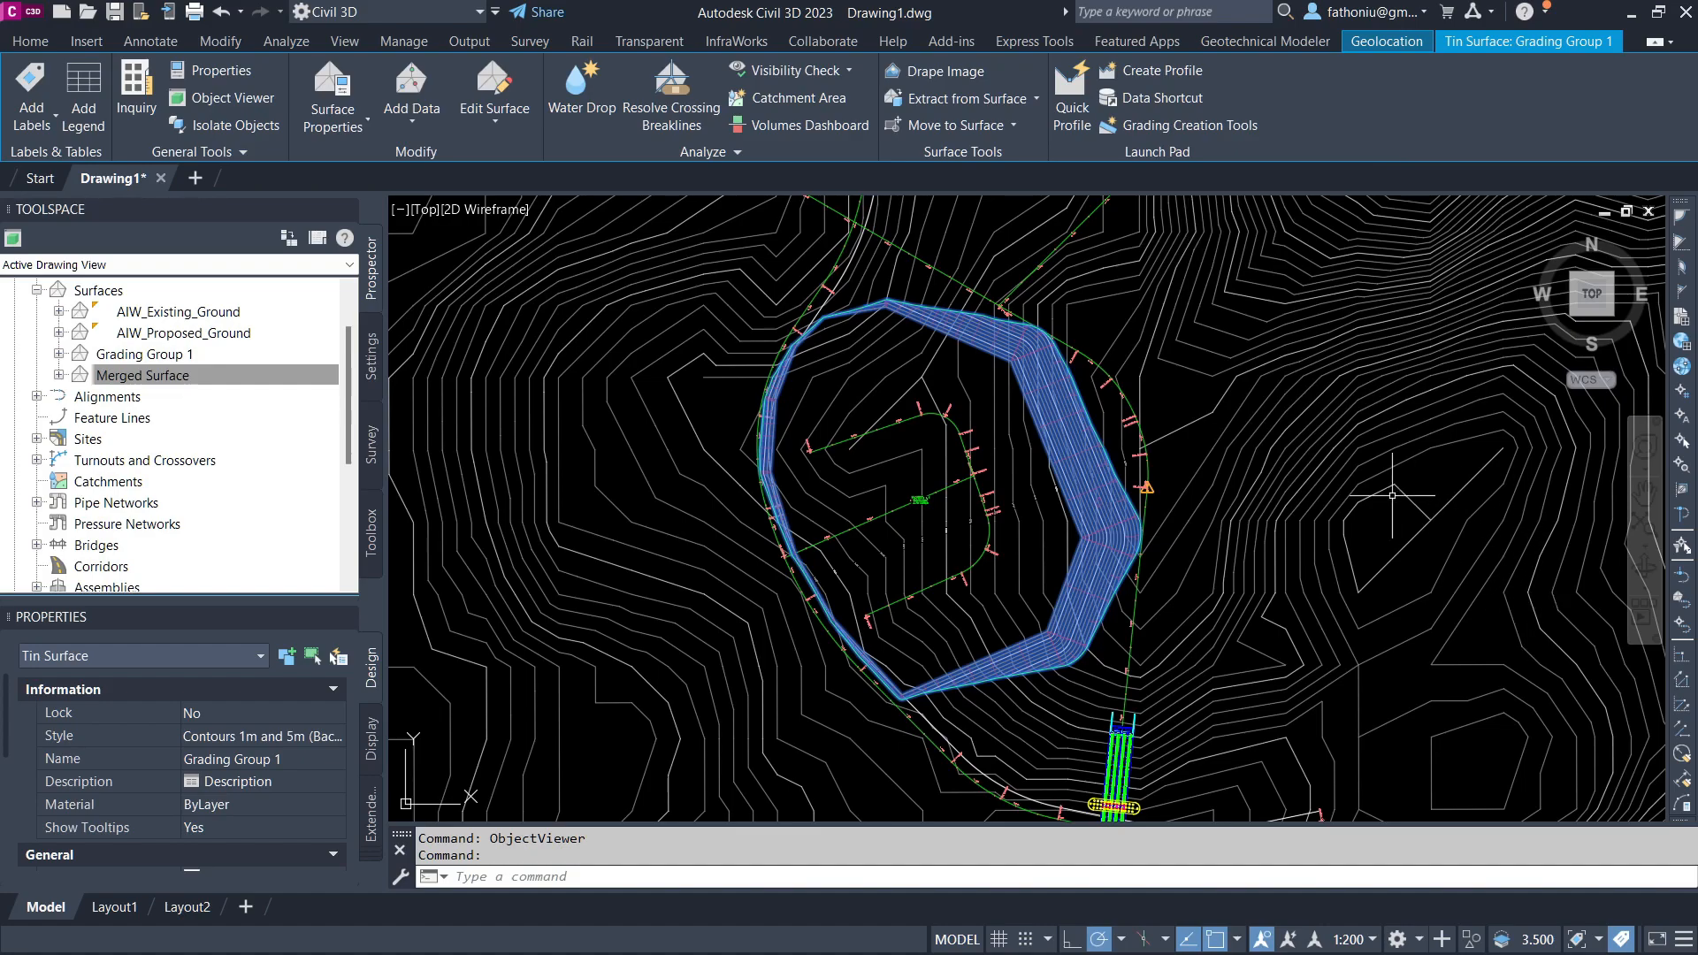
Step: Draw a closed five-vertex polyline for a second pad east of the first pad, beside the road
scroll(441, 270, down, 2)
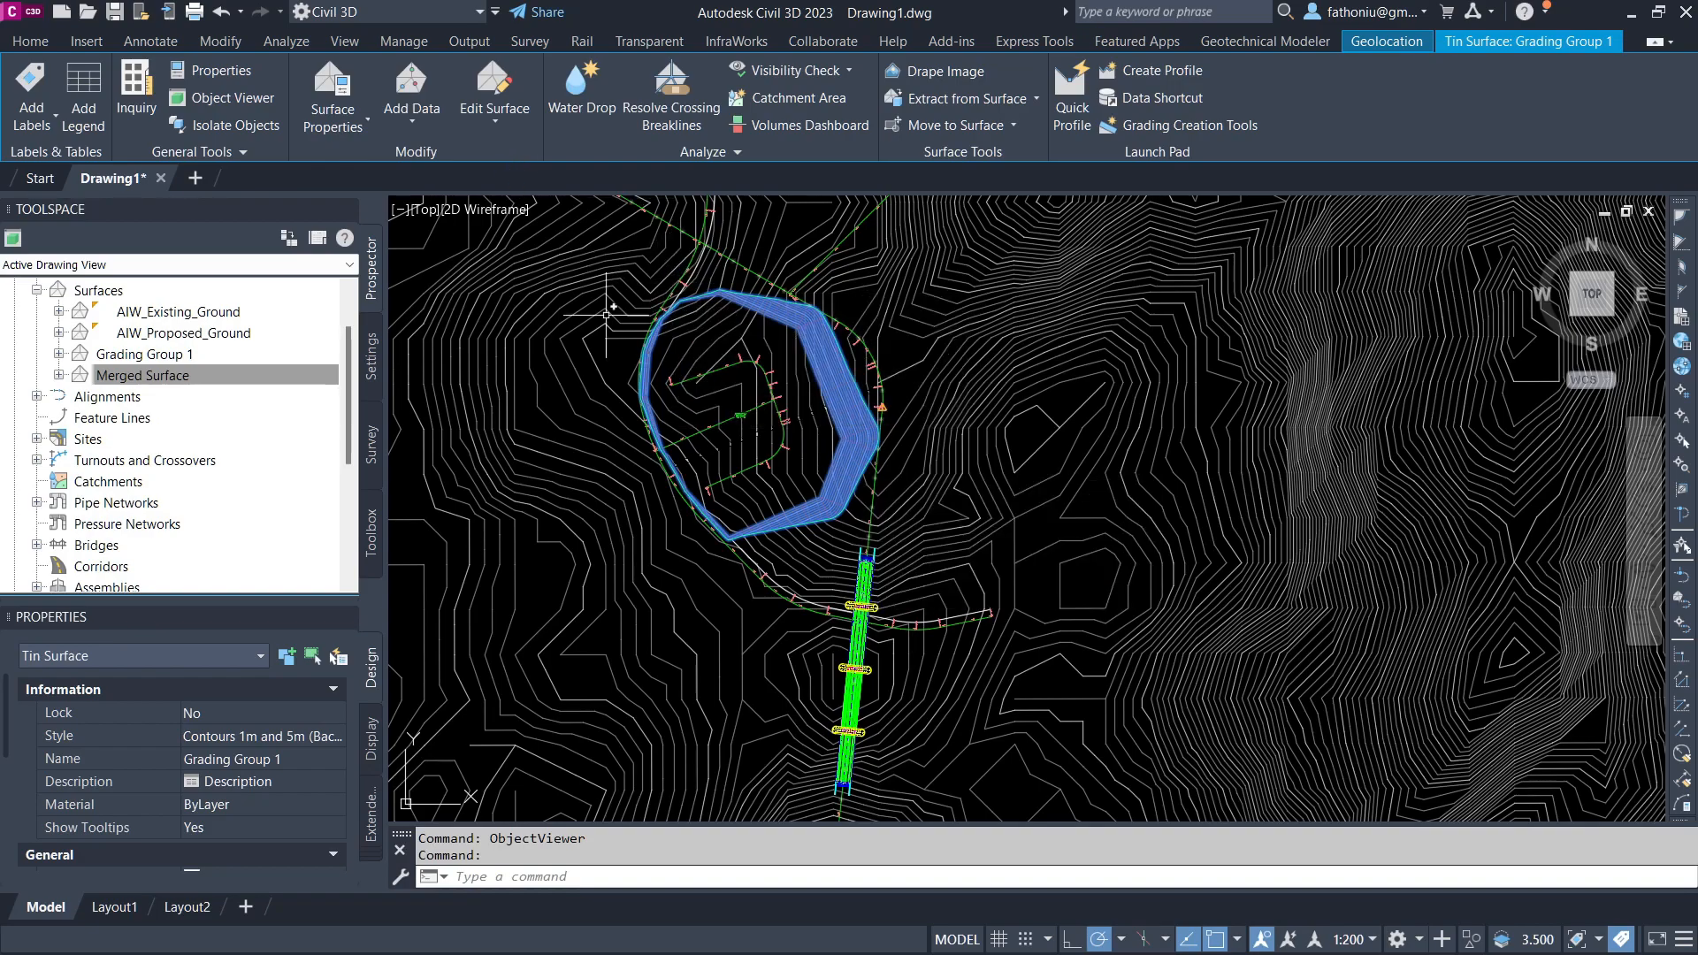
scroll(897, 369, down, 2)
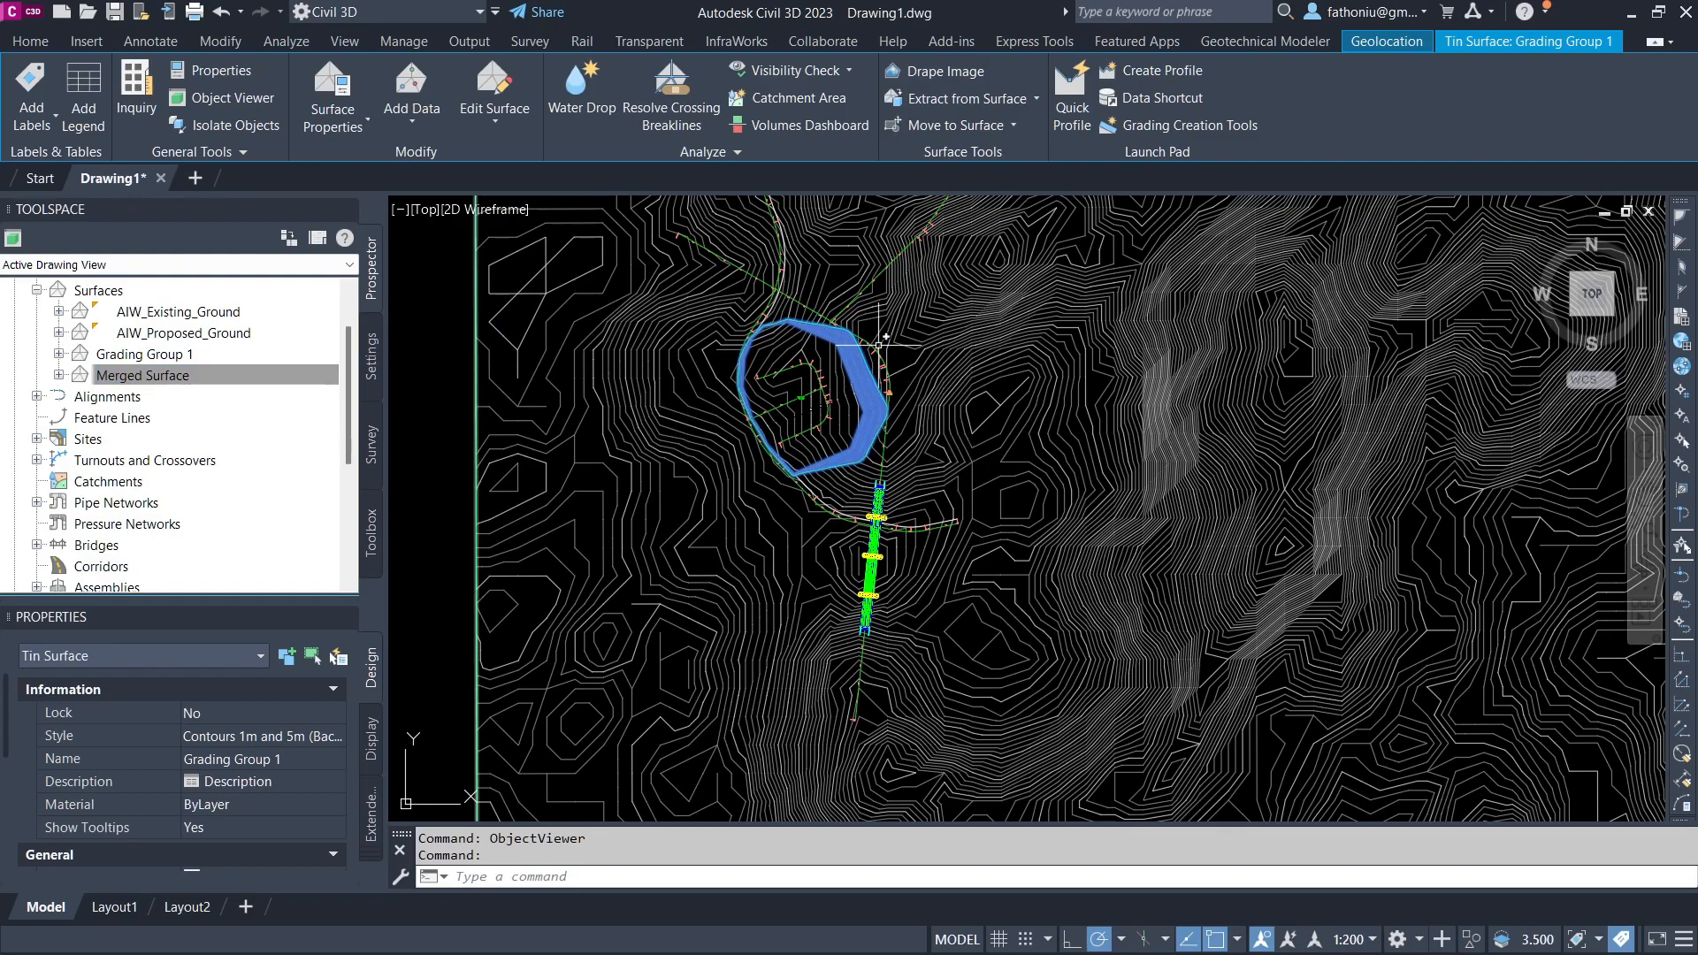
mouse_move(1000, 493)
middle_down()
mouse_move(907, 423)
mouse_move(983, 473)
middle_up()
scroll(906, 423, up, 3)
click(37, 41)
click(1024, 70)
click(832, 408)
click(986, 362)
click(1067, 480)
click(979, 597)
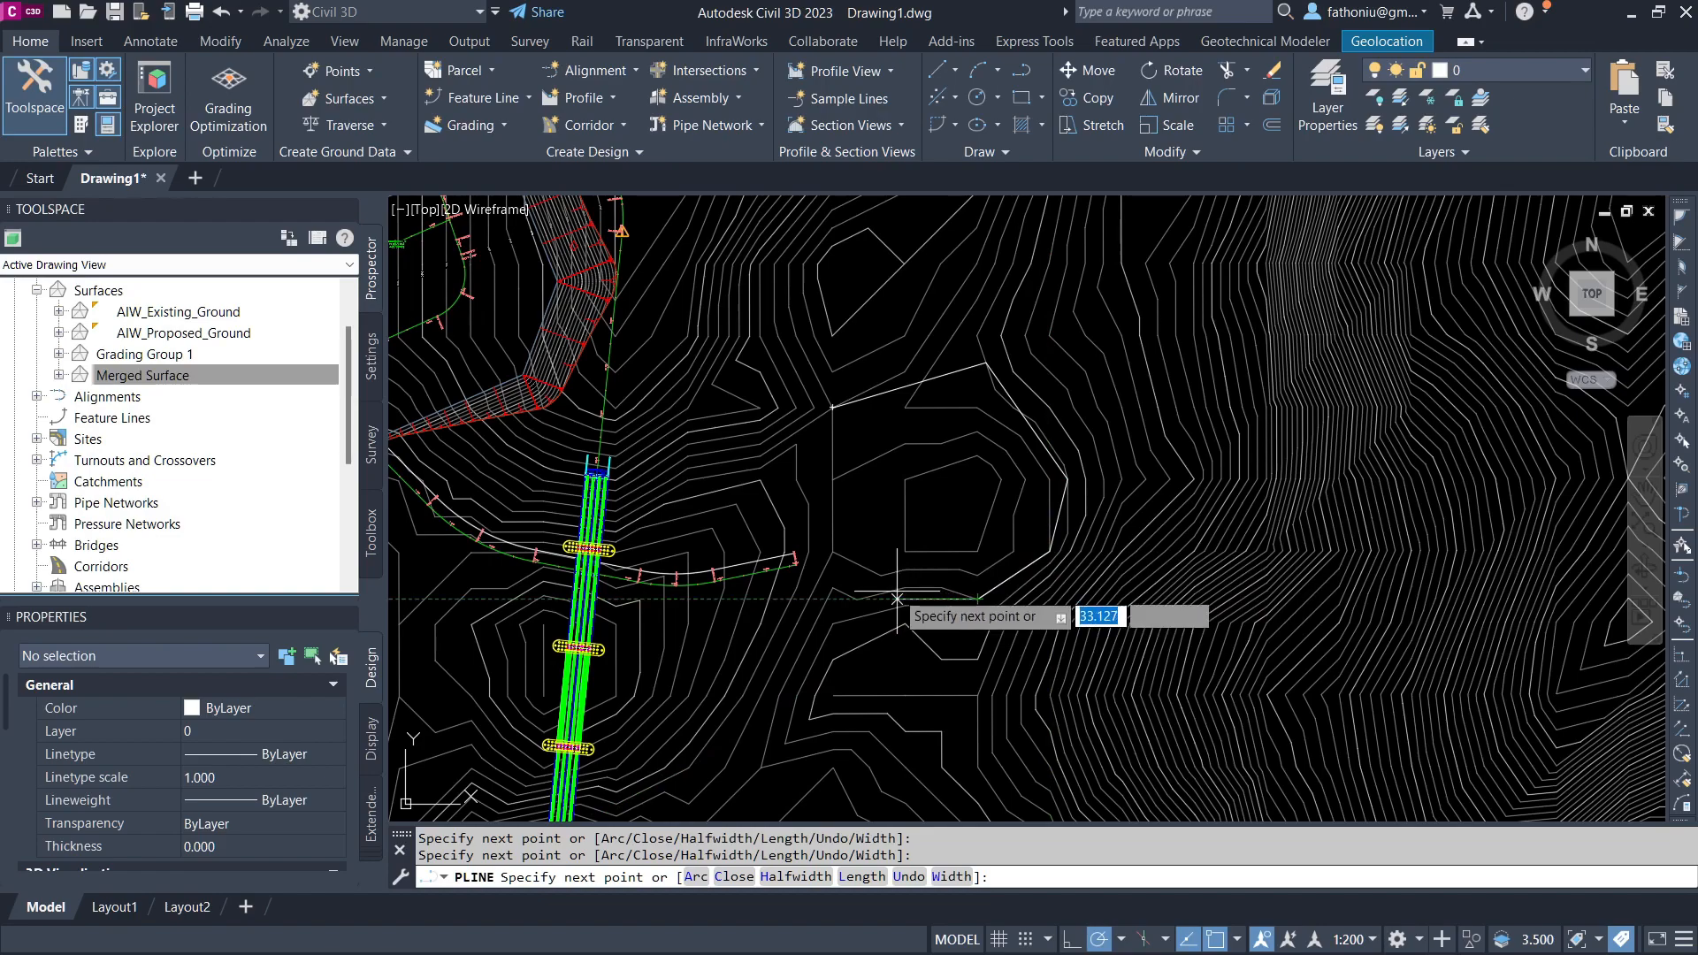
click(833, 590)
text(c)
key(Return)
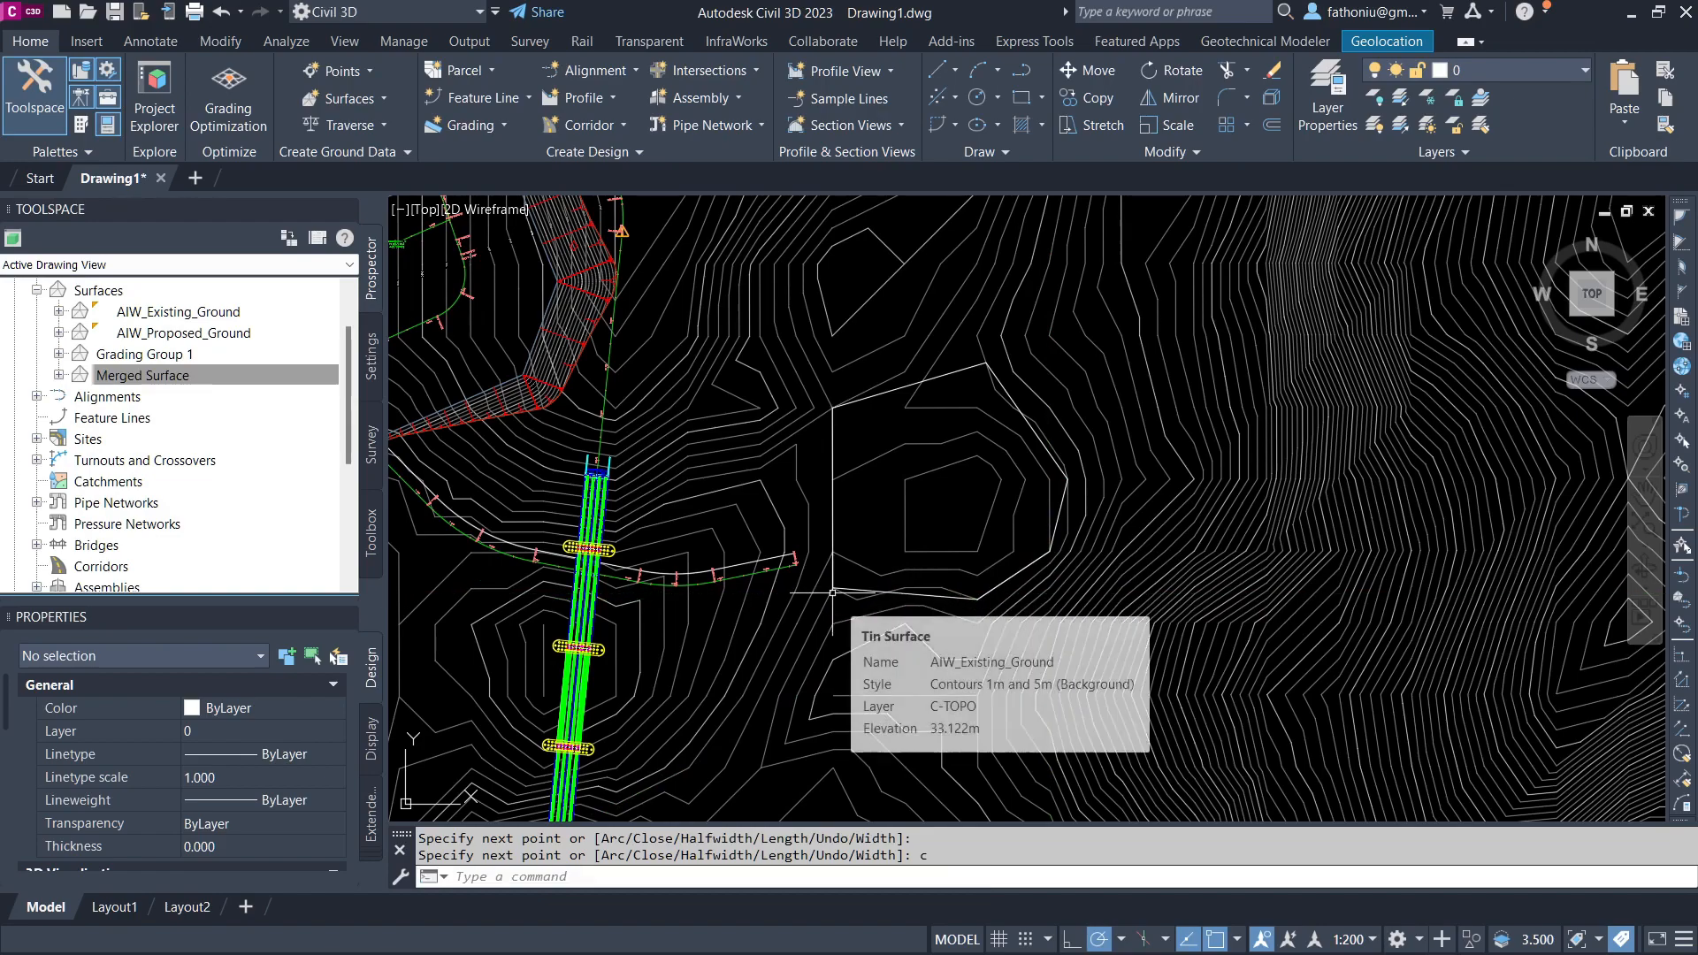
key(Escape)
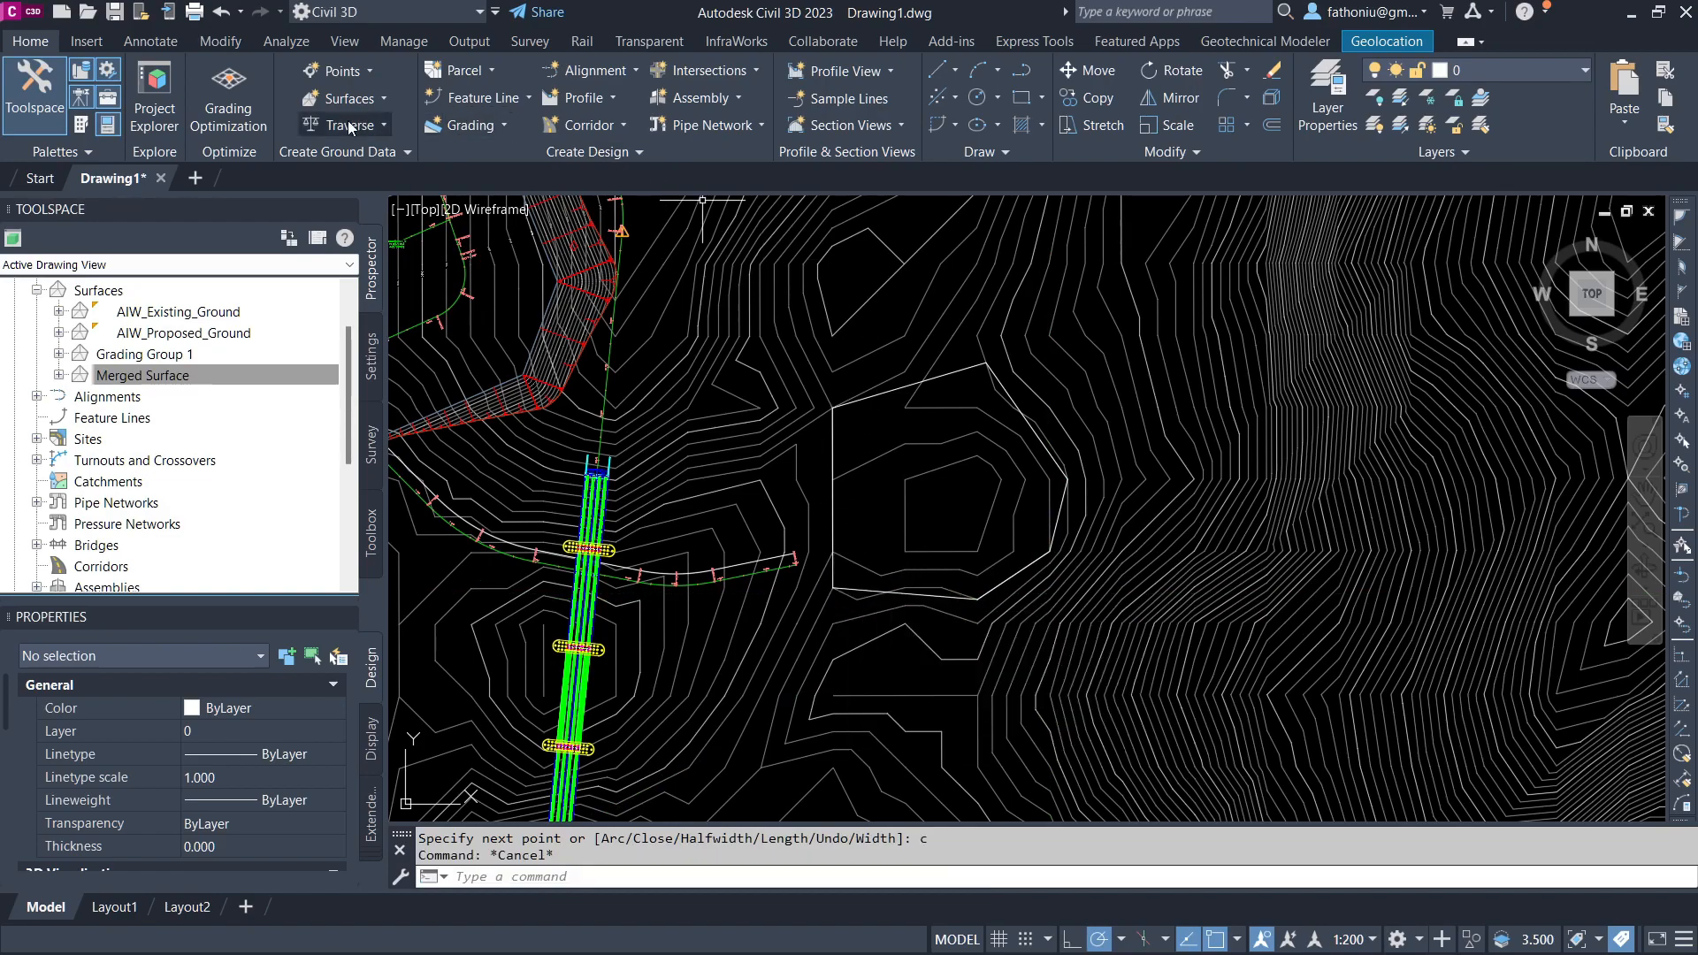
Step: Try to place multiple contour labels across the surface contours
click(220, 41)
click(46, 97)
click(32, 108)
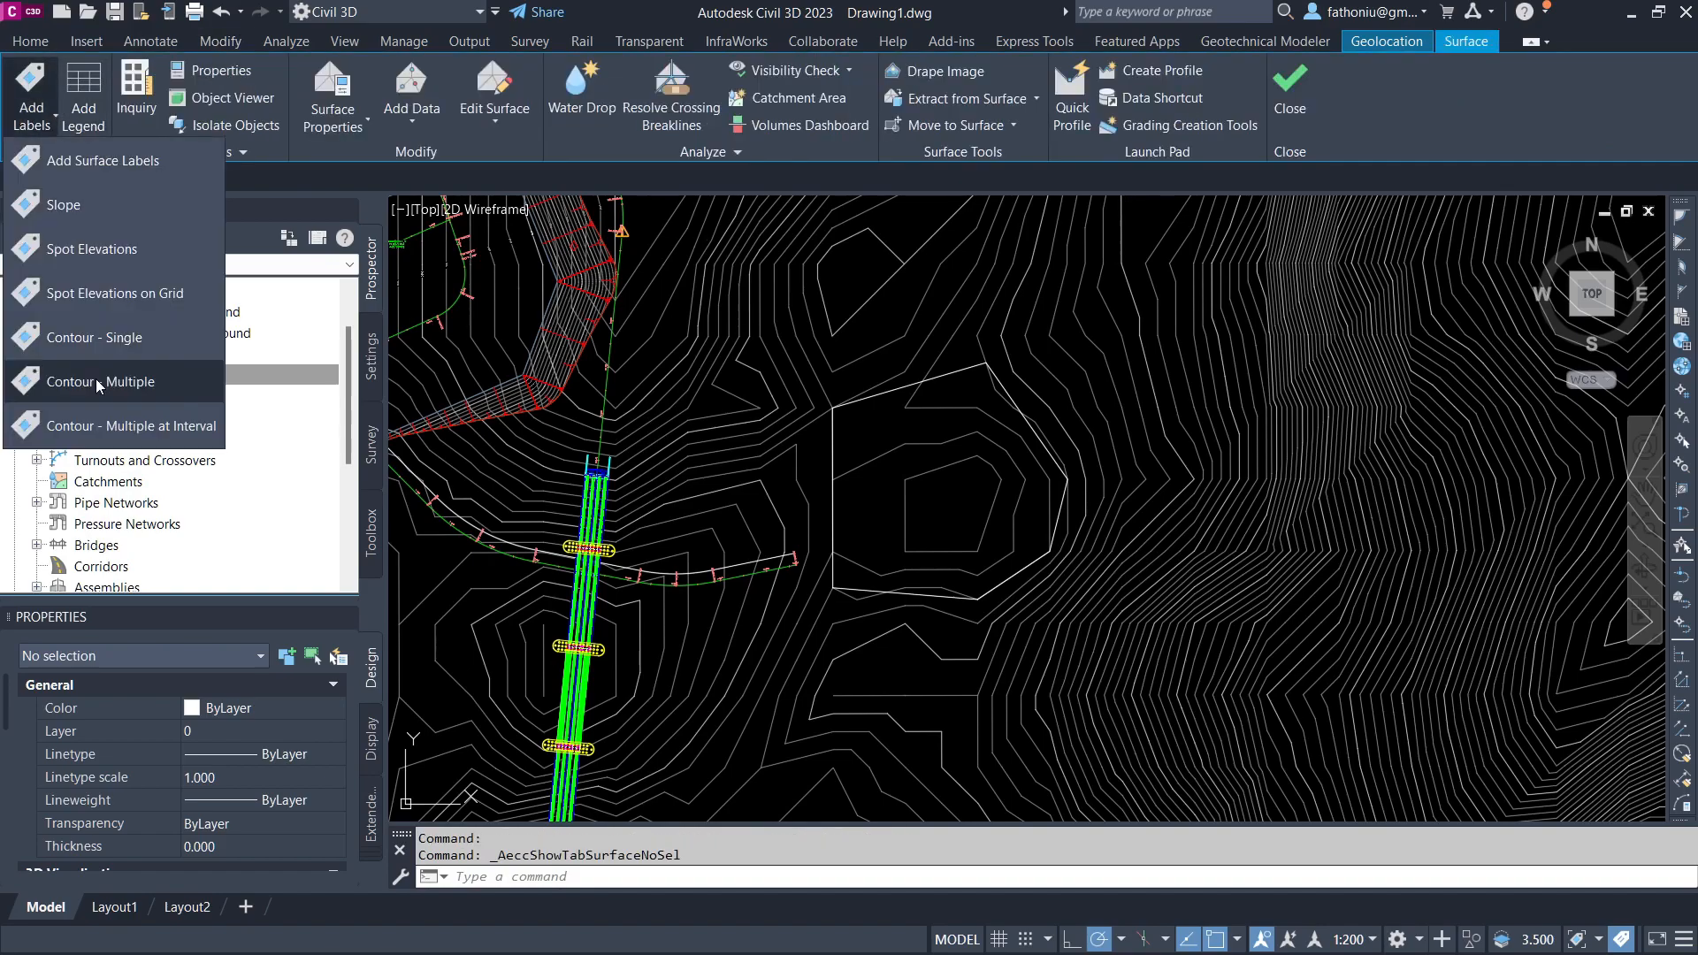
click(95, 379)
scroll(872, 492, up, 5)
scroll(872, 492, up, 2)
middle_drag(718, 450, 1156, 463)
Step: Inspect the new polyline's properties
scroll(1021, 450, down, 2)
scroll(990, 450, down, 2)
scroll(714, 460, up, 4)
scroll(657, 348, down, 3)
scroll(683, 333, down, 3)
right_click(676, 241)
click(749, 414)
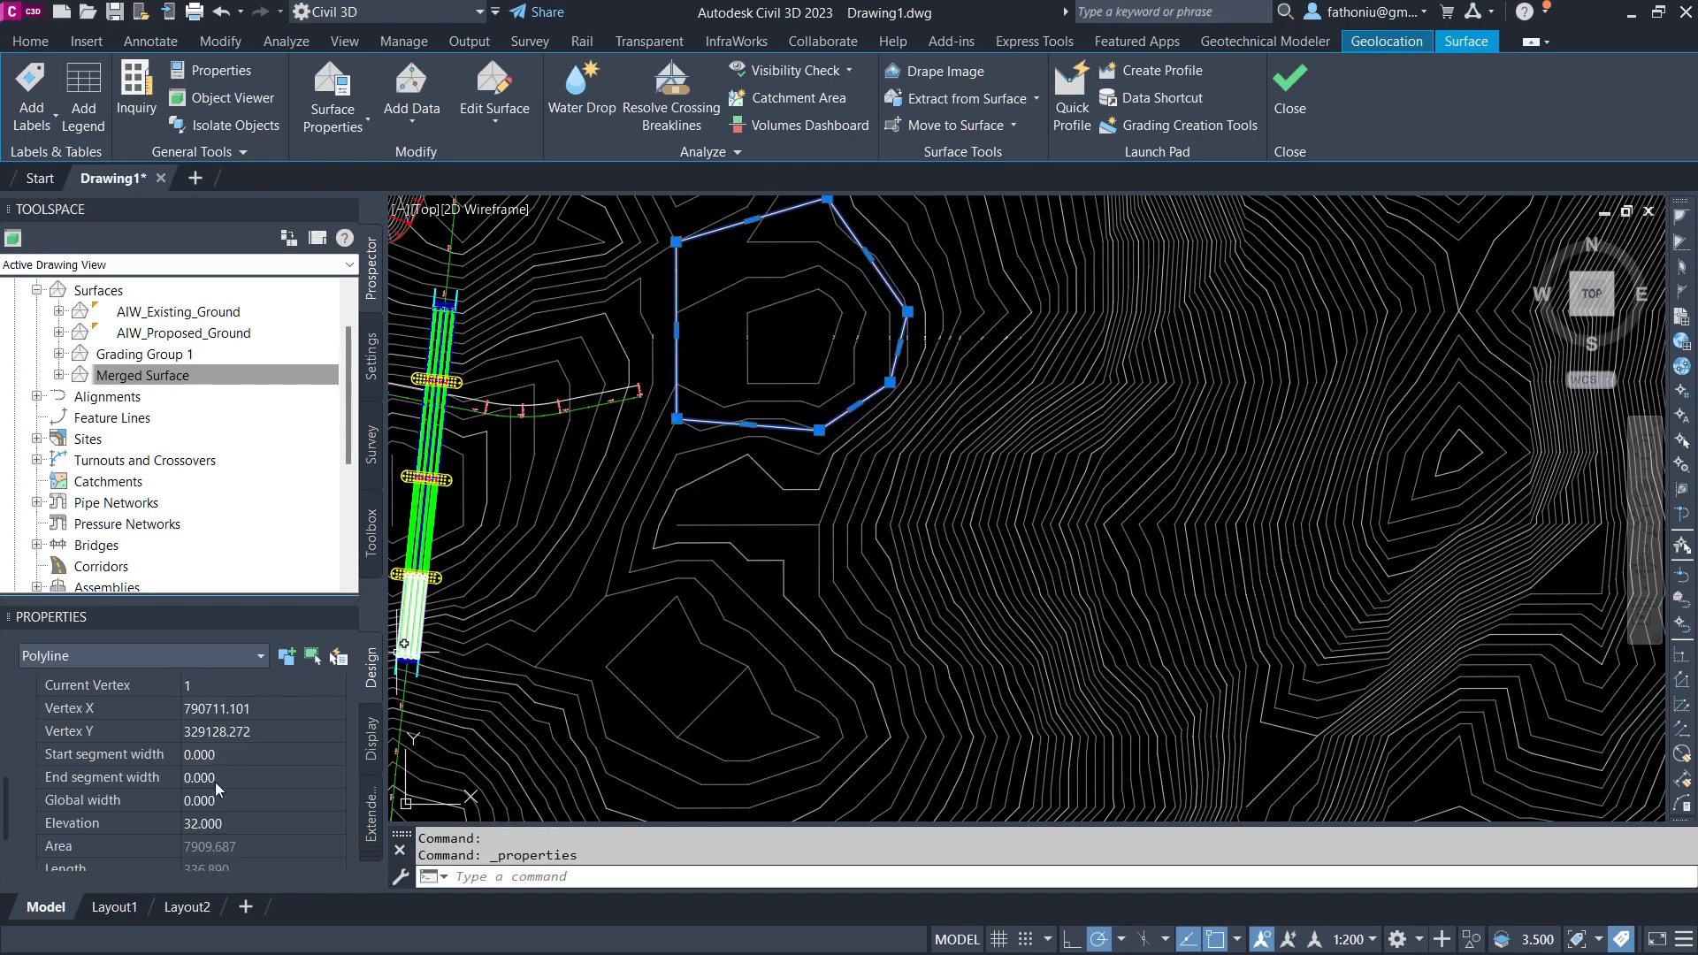
key(Escape)
scroll(706, 807, down, 2)
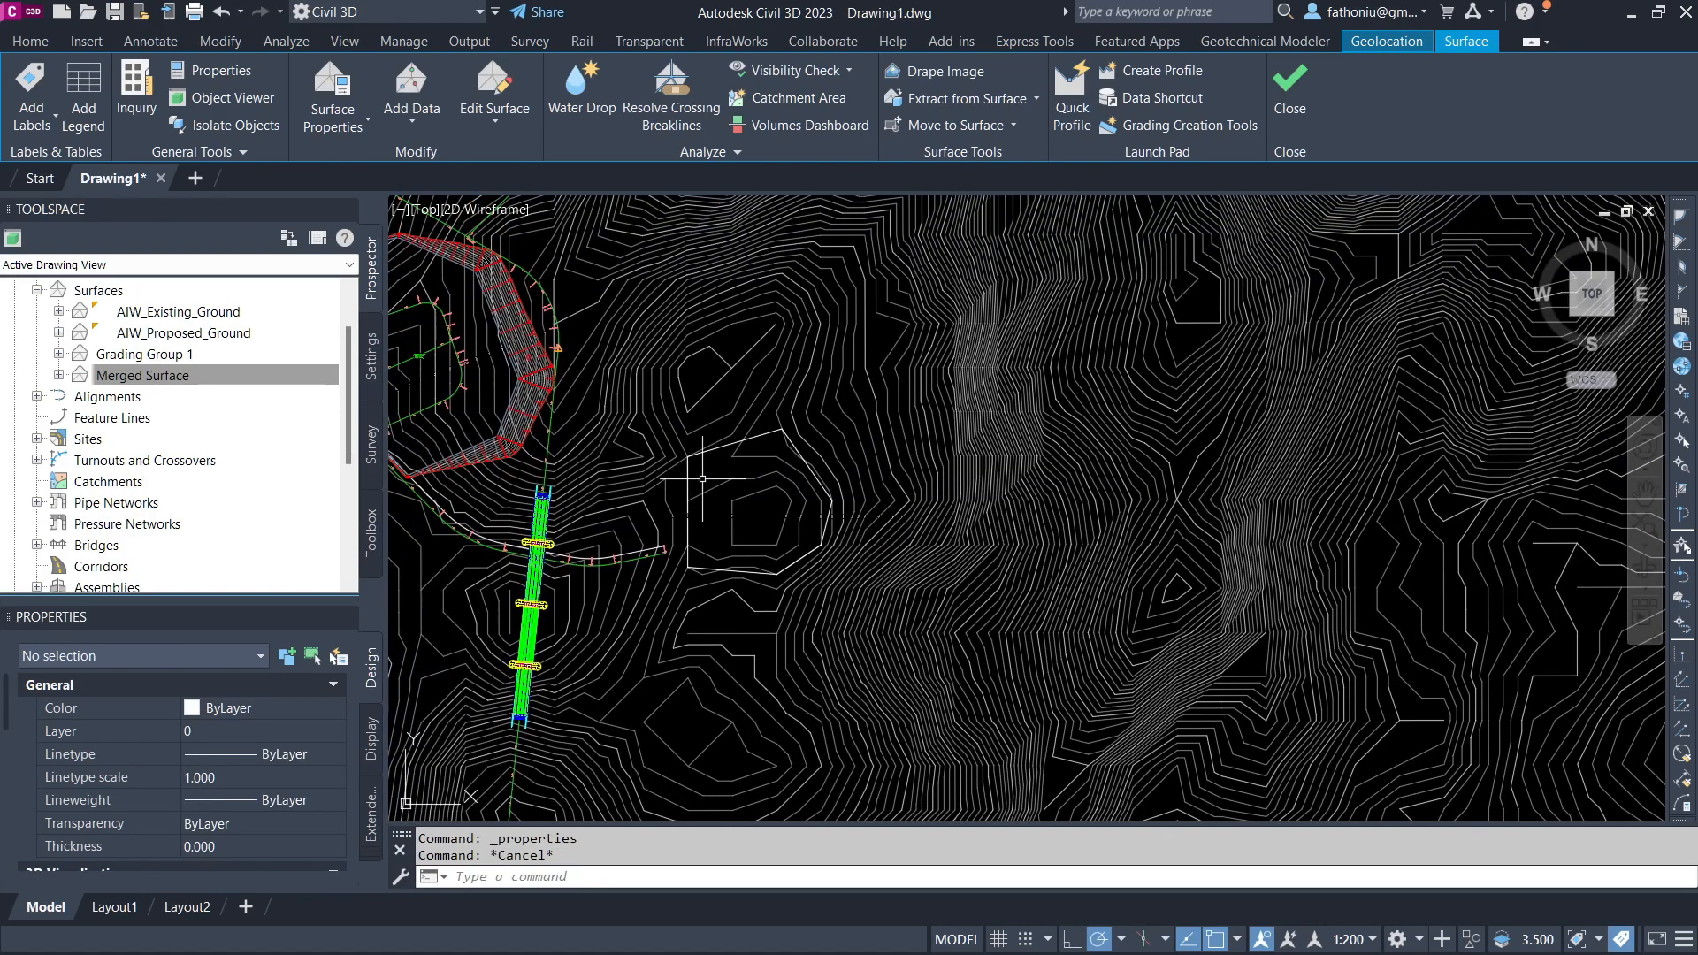
Step: Create a parcel from the new polyline in Site 1 with the Property style, erasing the existing entity
click(687, 475)
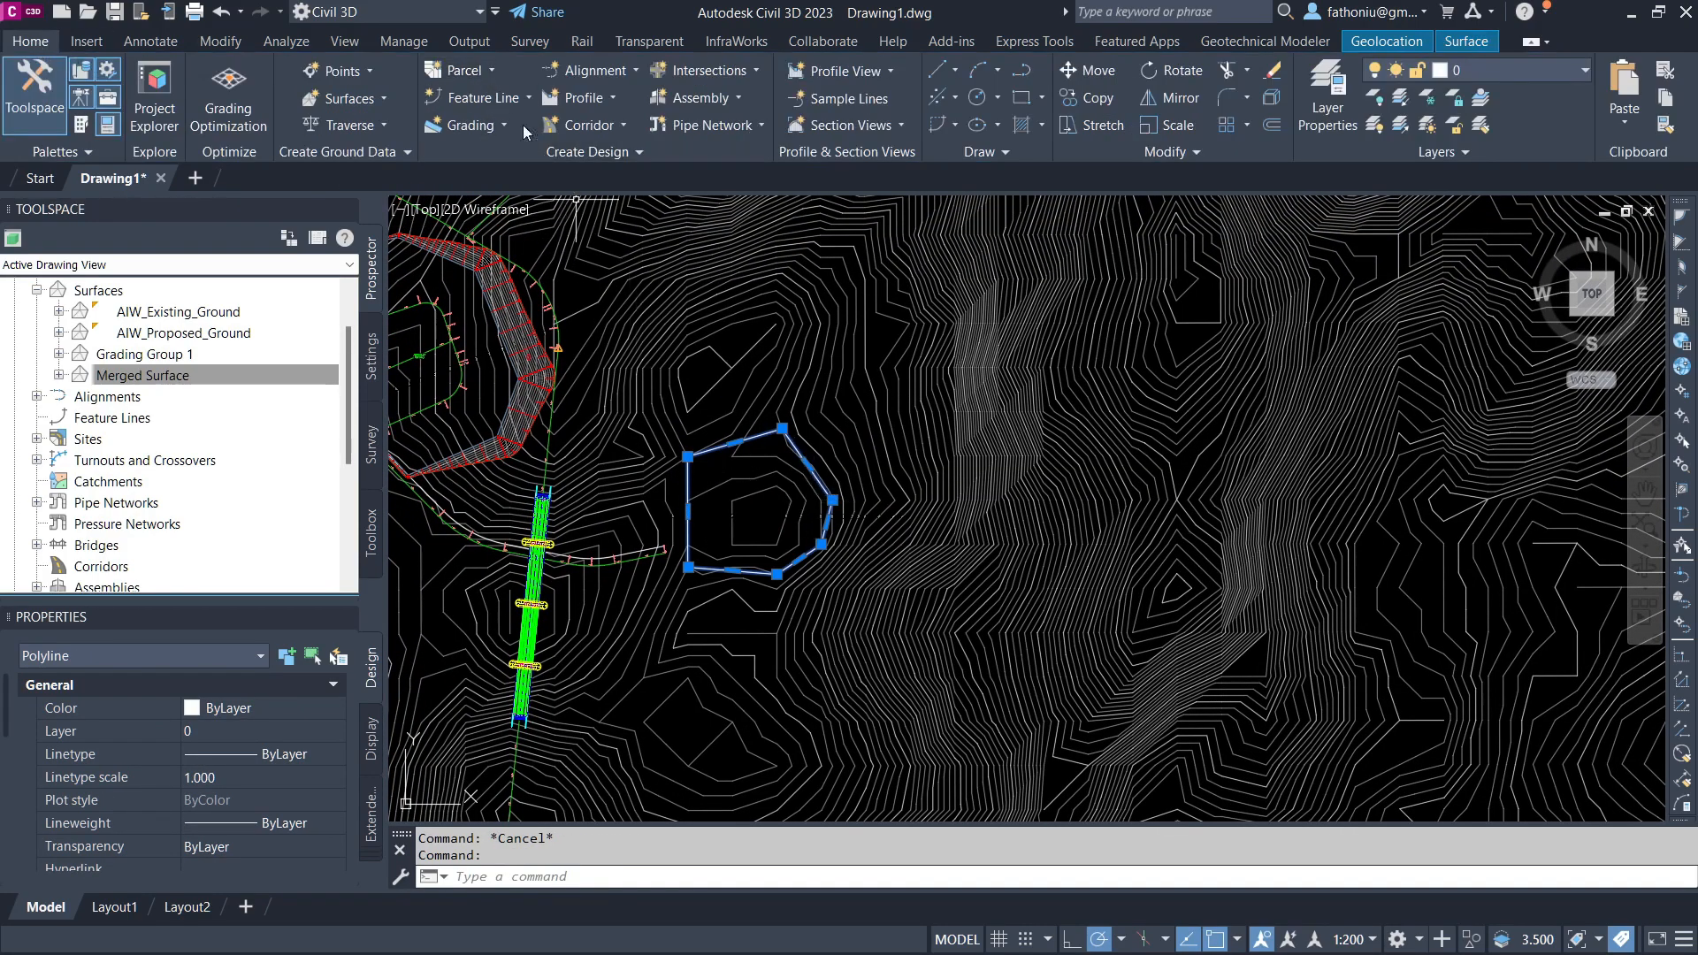
click(491, 70)
click(507, 155)
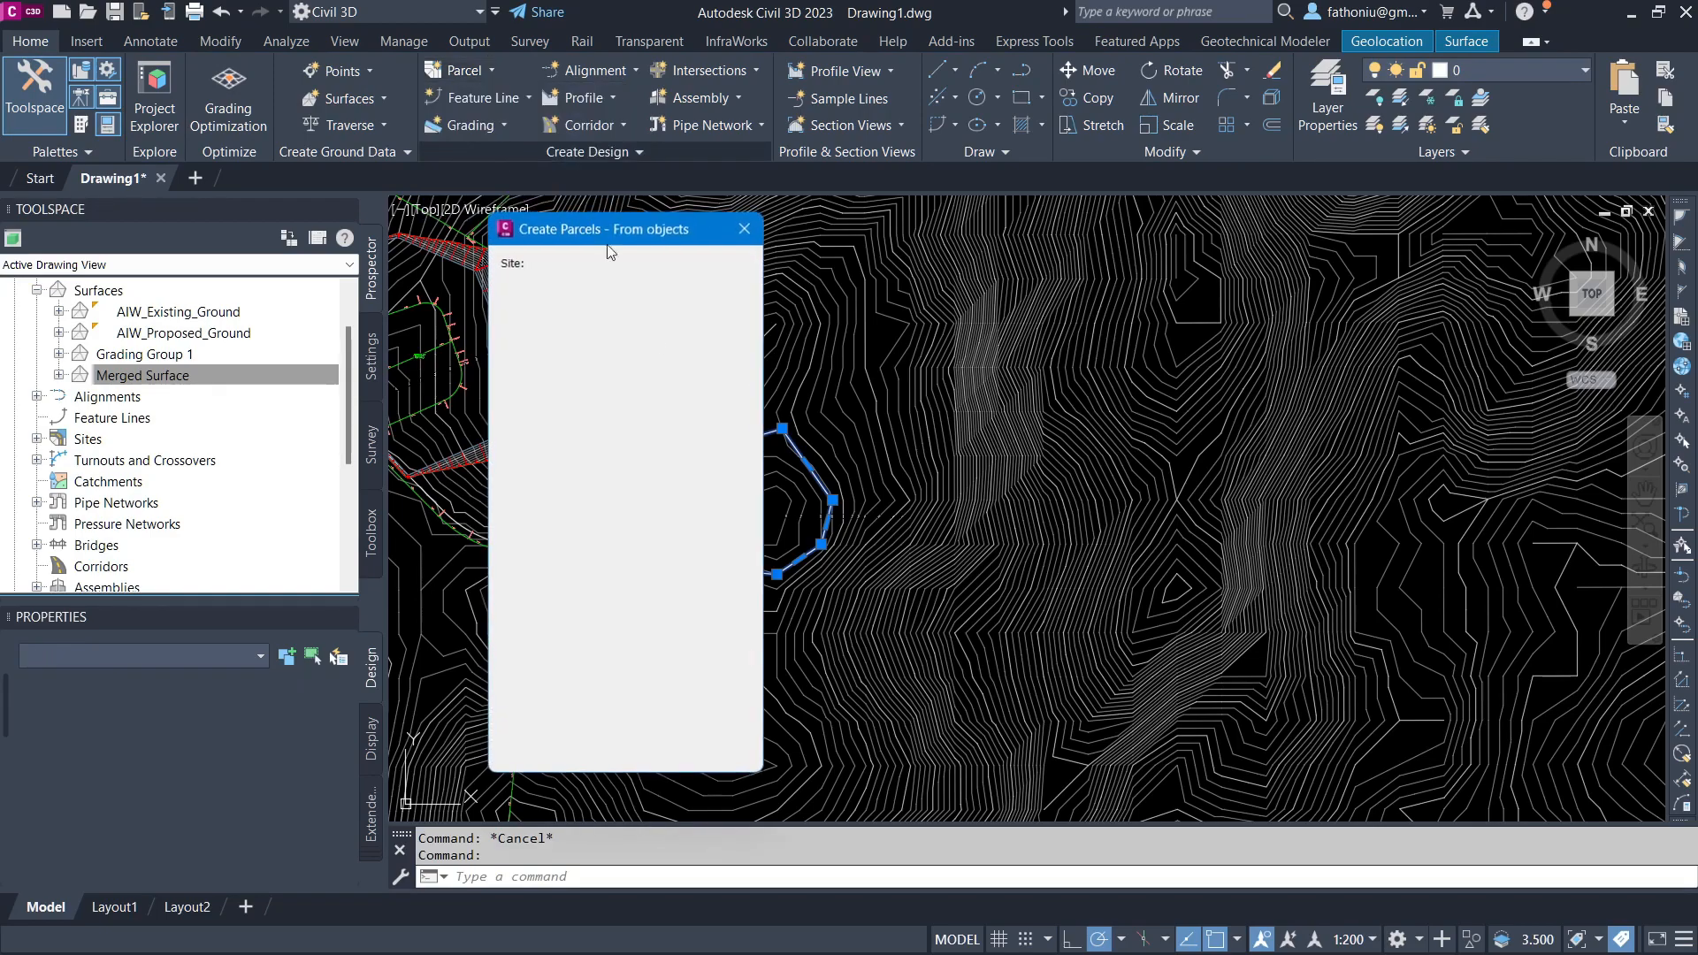
drag(638, 224, 490, 219)
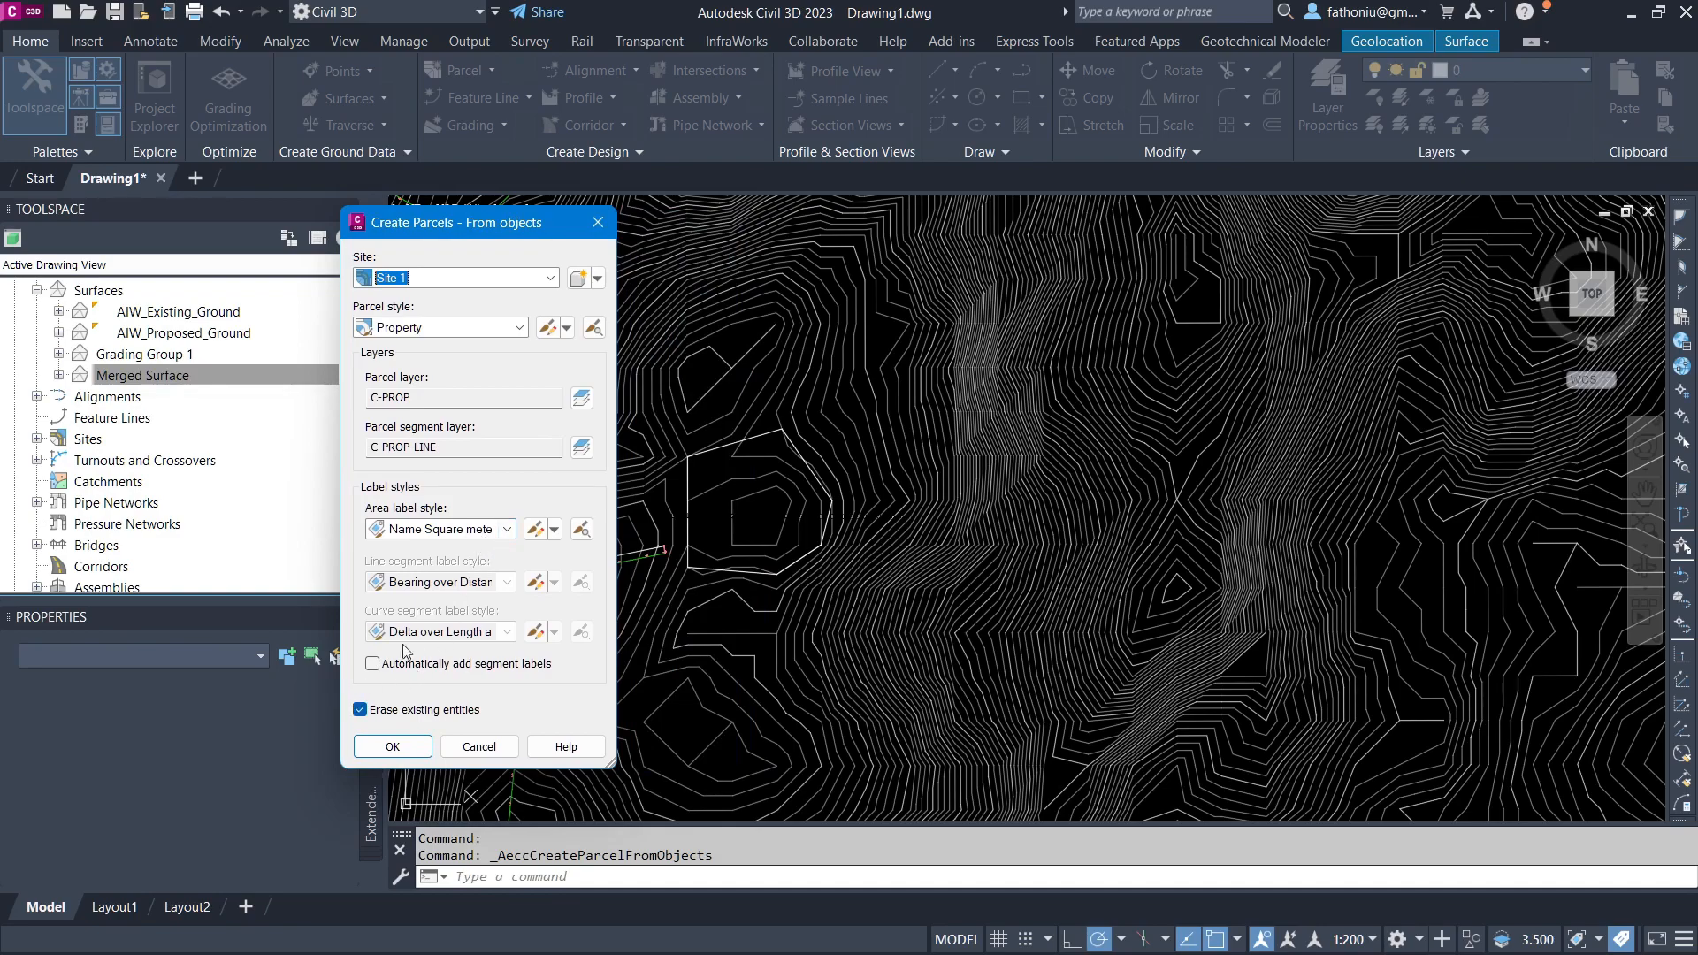
click(413, 752)
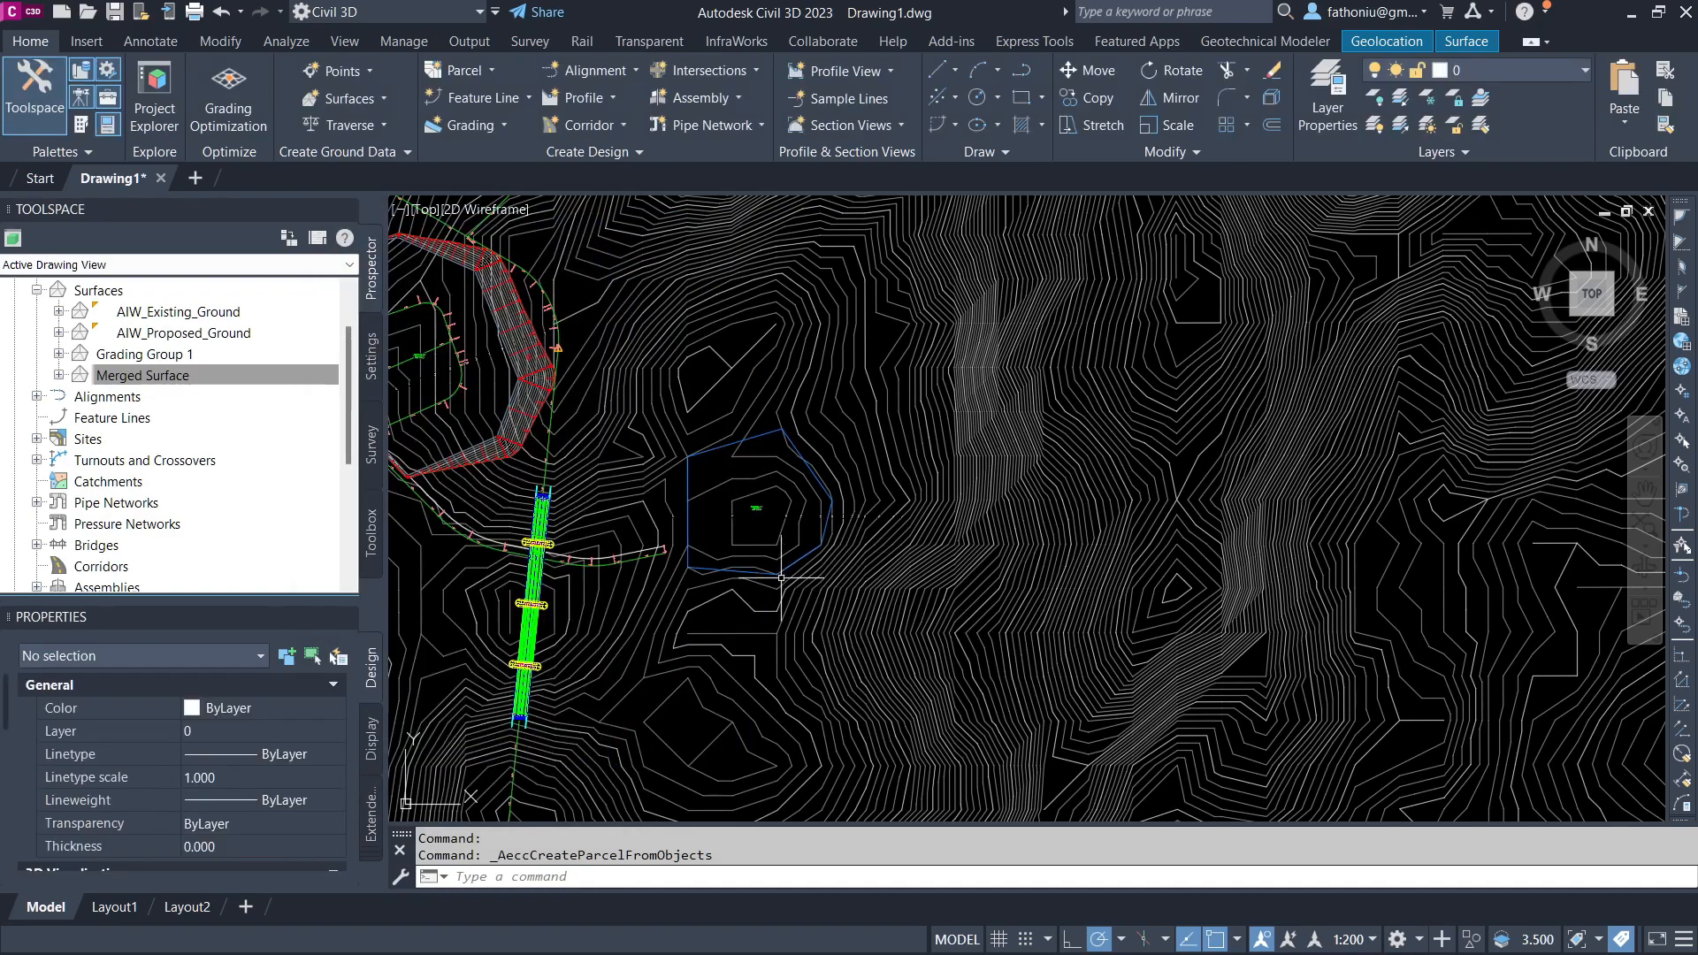
Step: Open the Elevation Editor for the new parcel's boundary and set the elevation increment to 2 m
scroll(760, 517, up, 10)
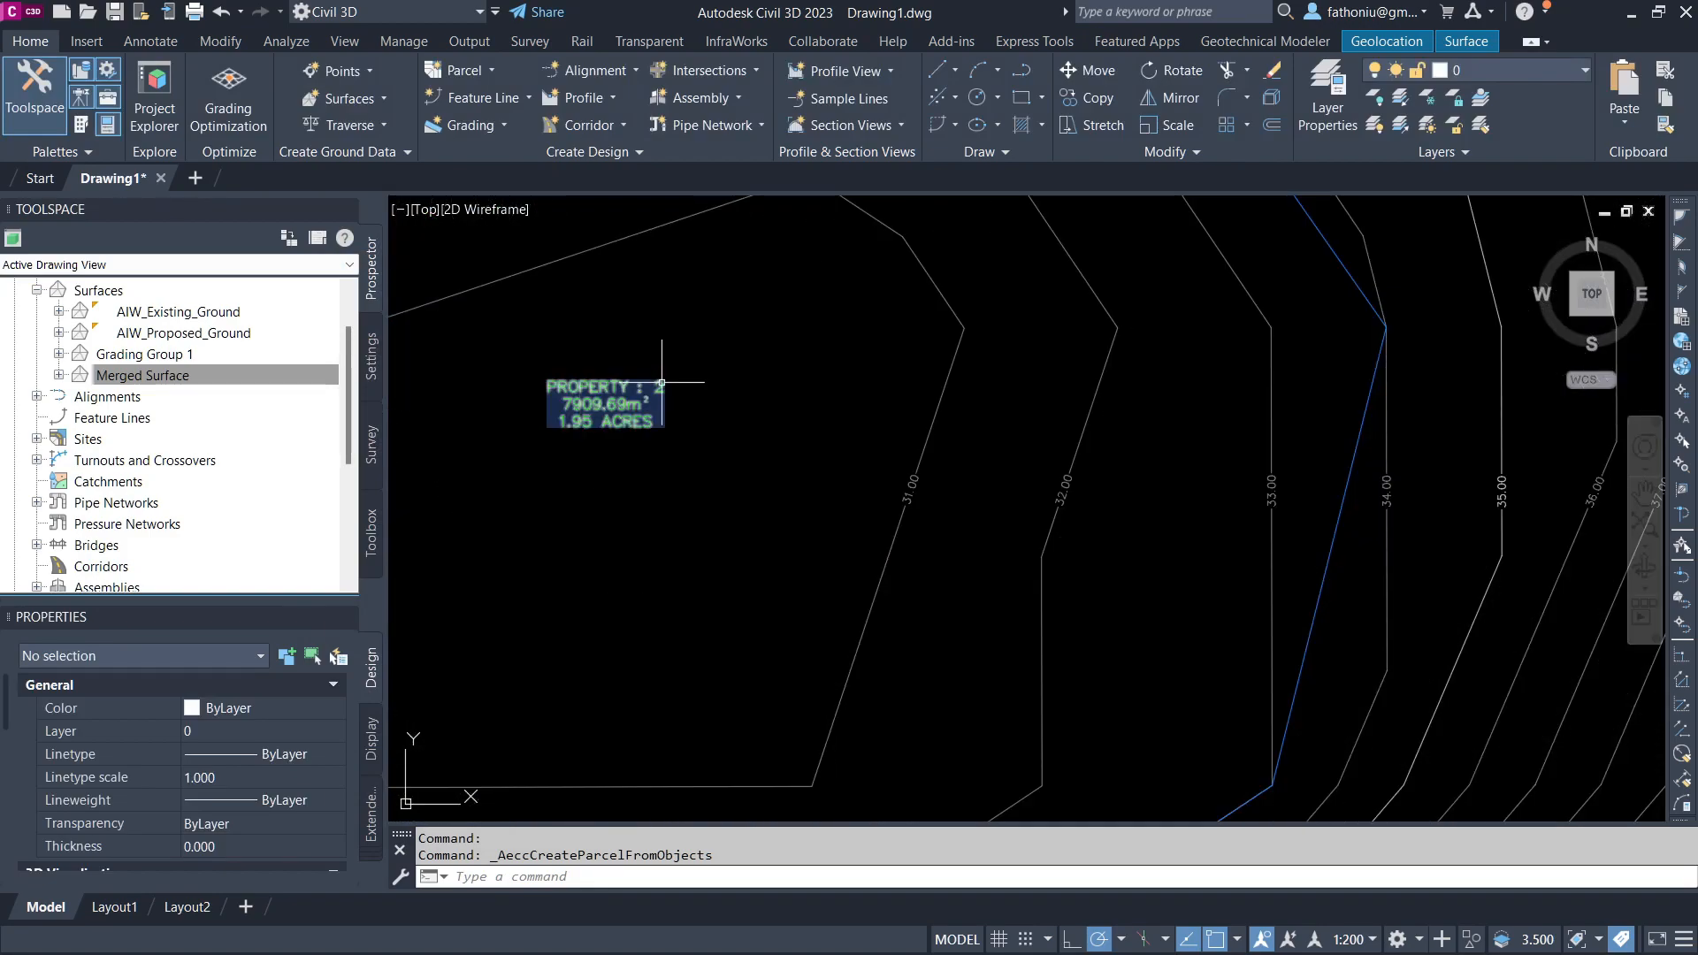
scroll(654, 433, down, 2)
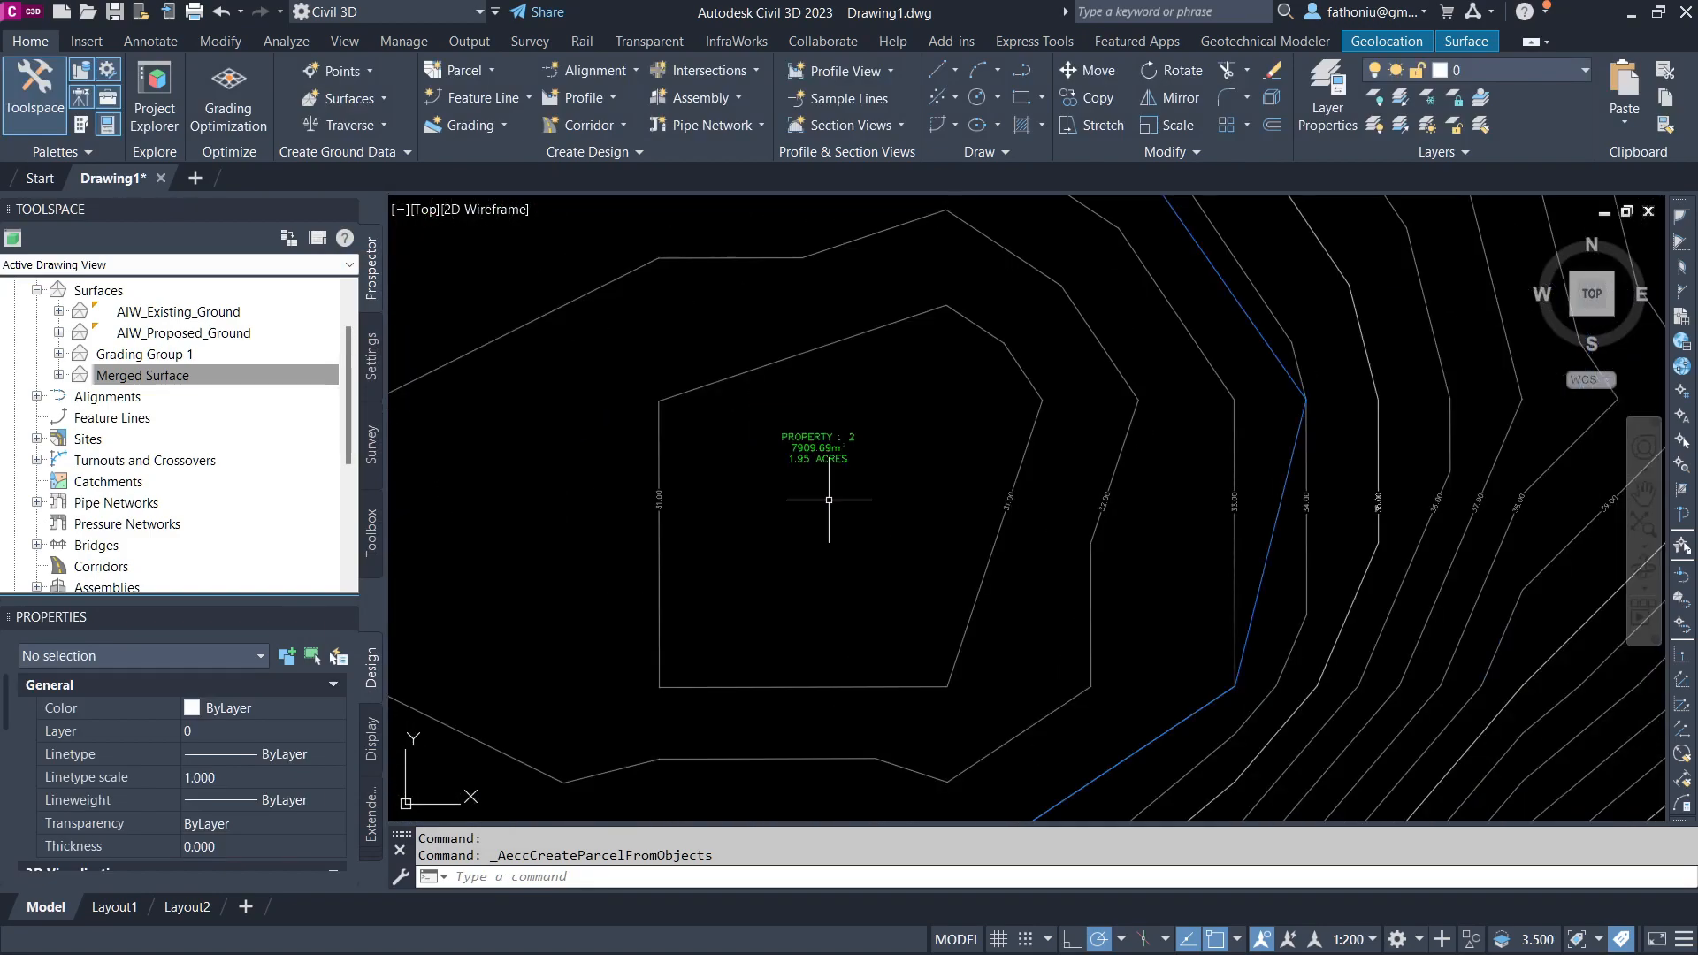
scroll(783, 468, down, 4)
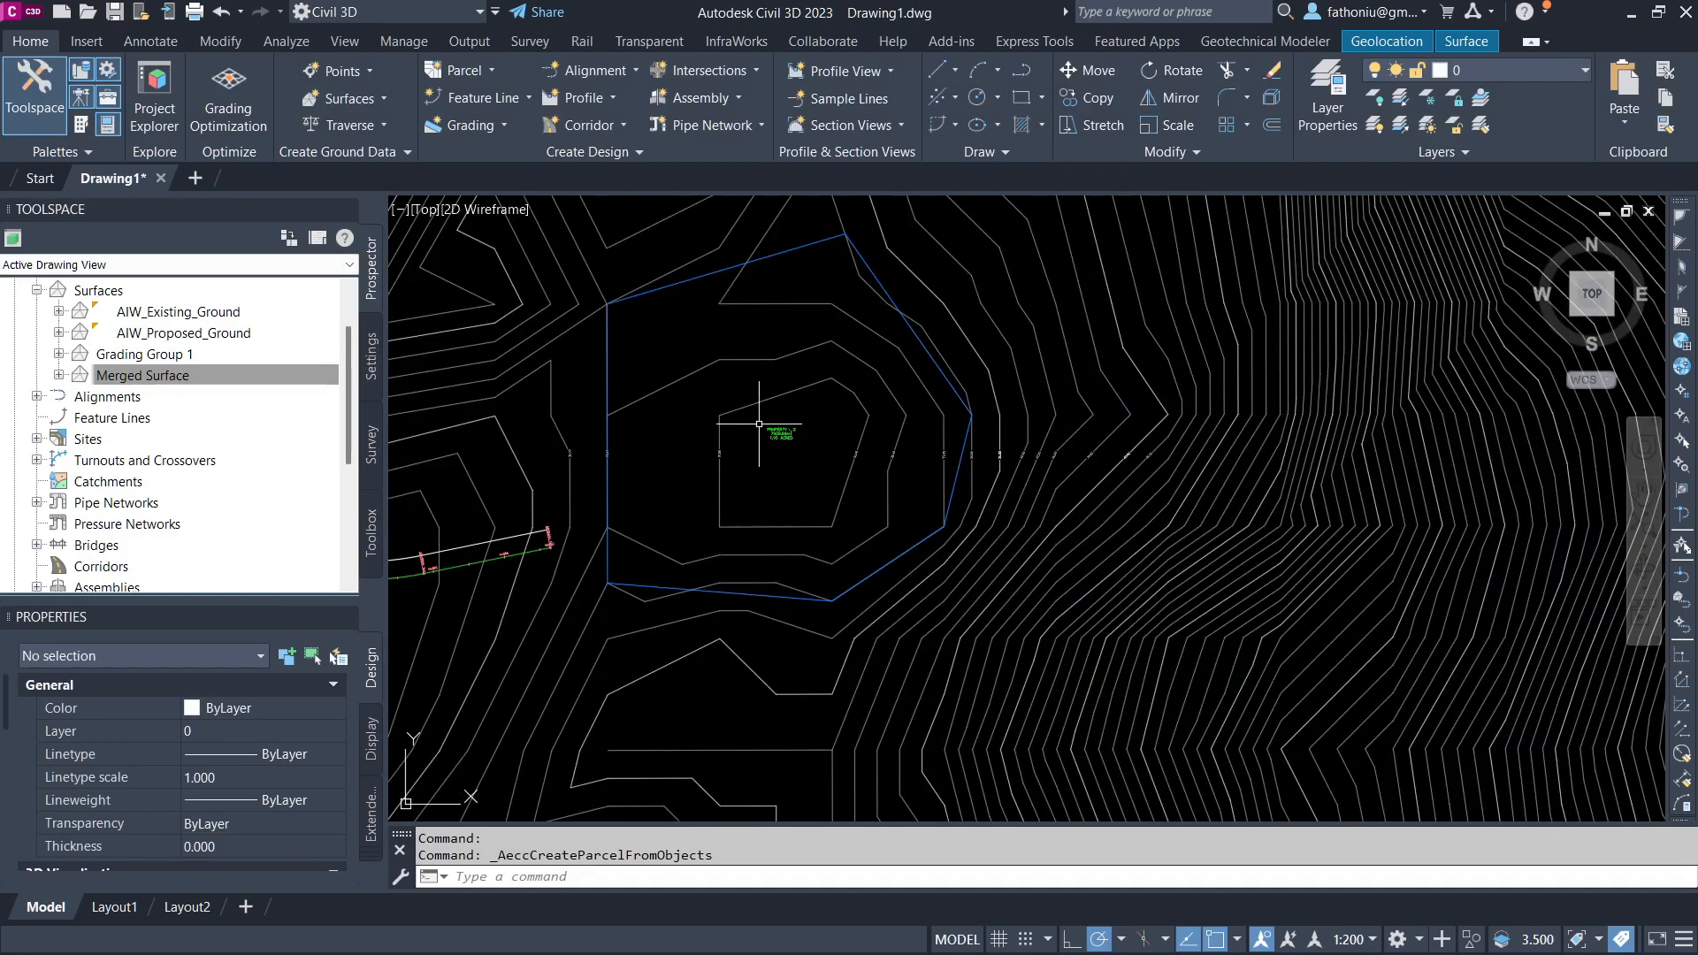
click(605, 348)
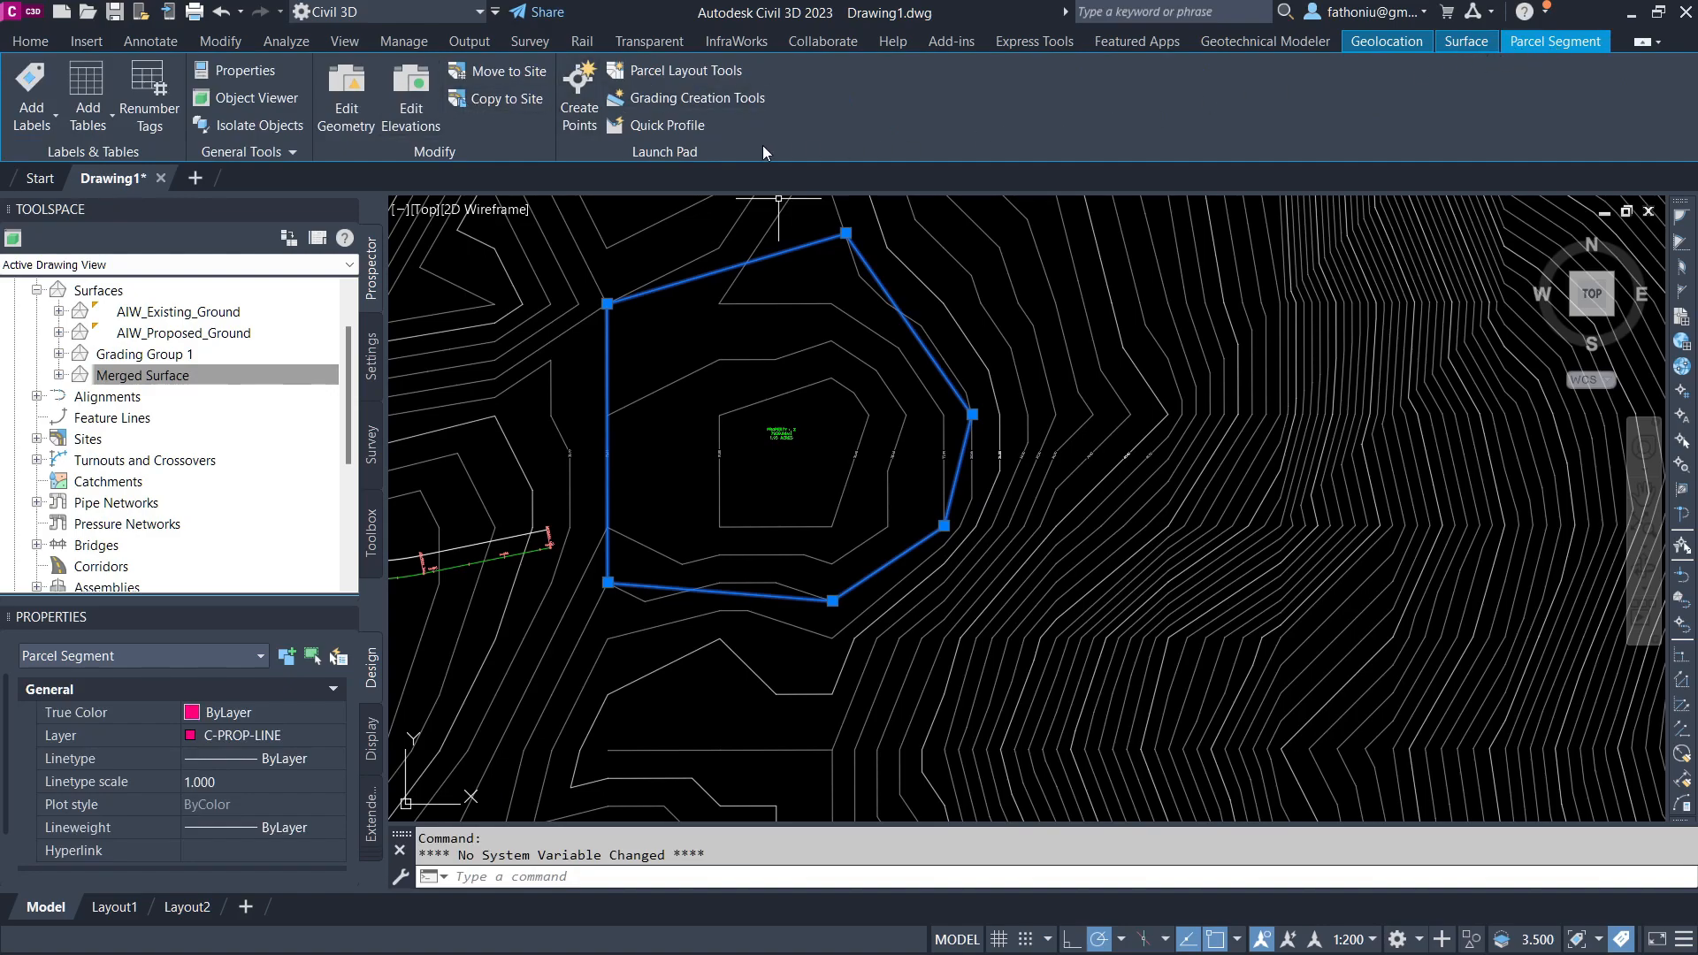
click(408, 91)
click(587, 97)
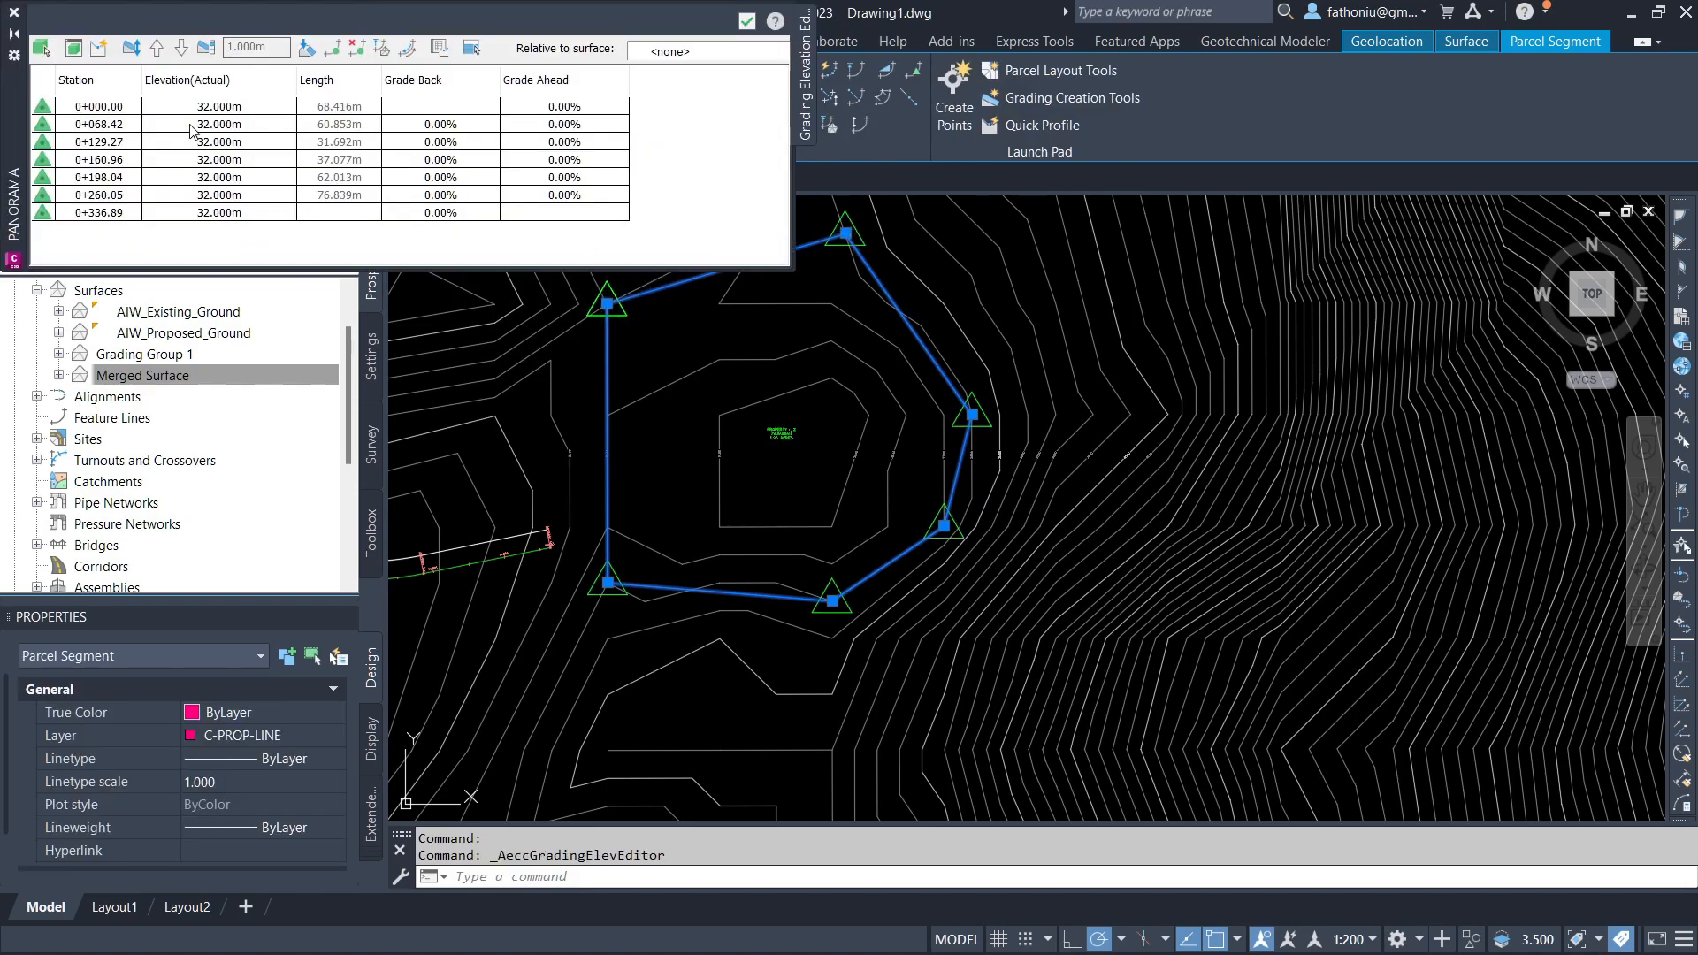
click(96, 113)
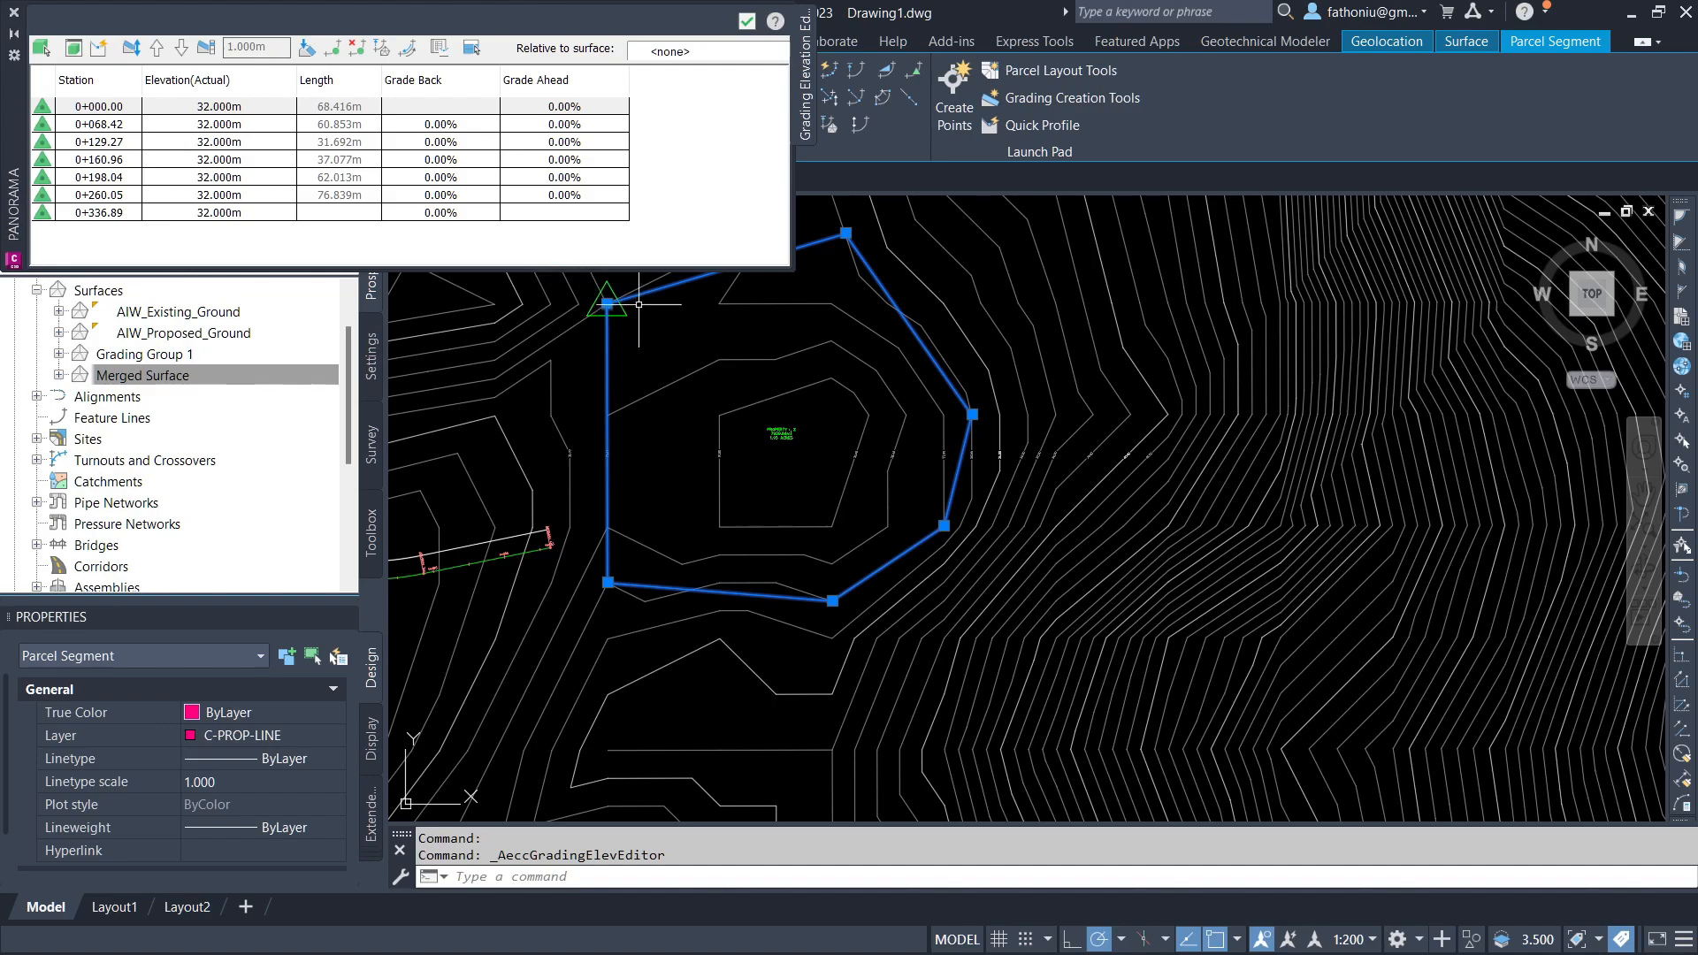
click(114, 108)
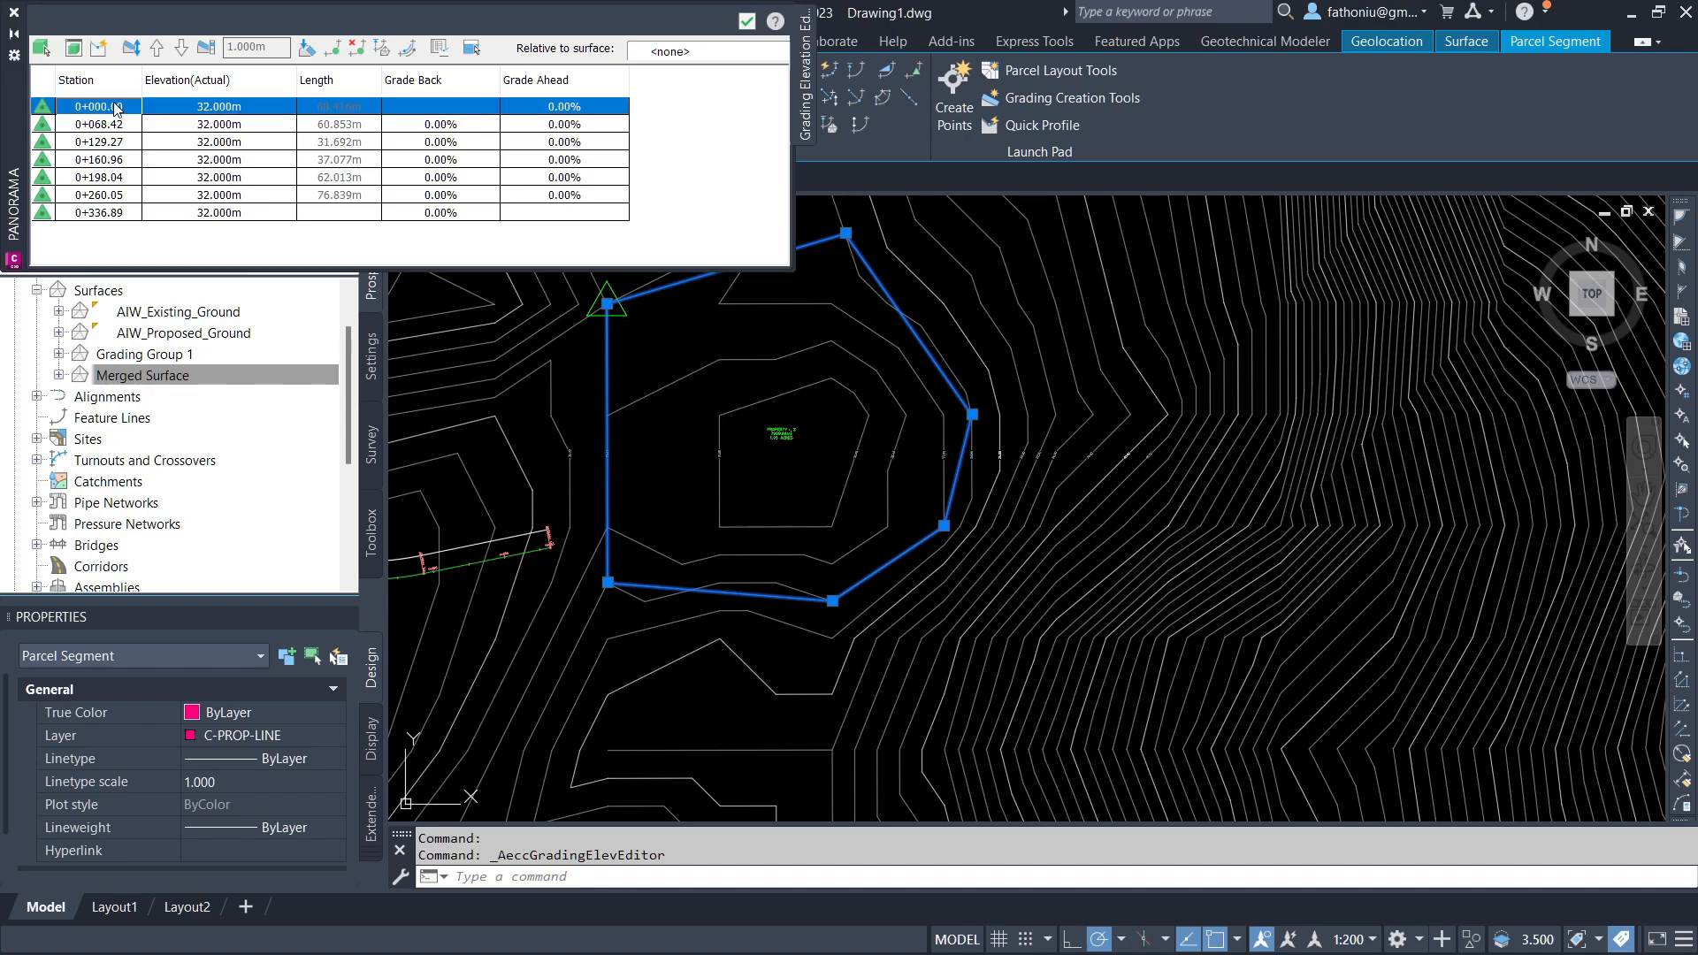
shift+click(115, 214)
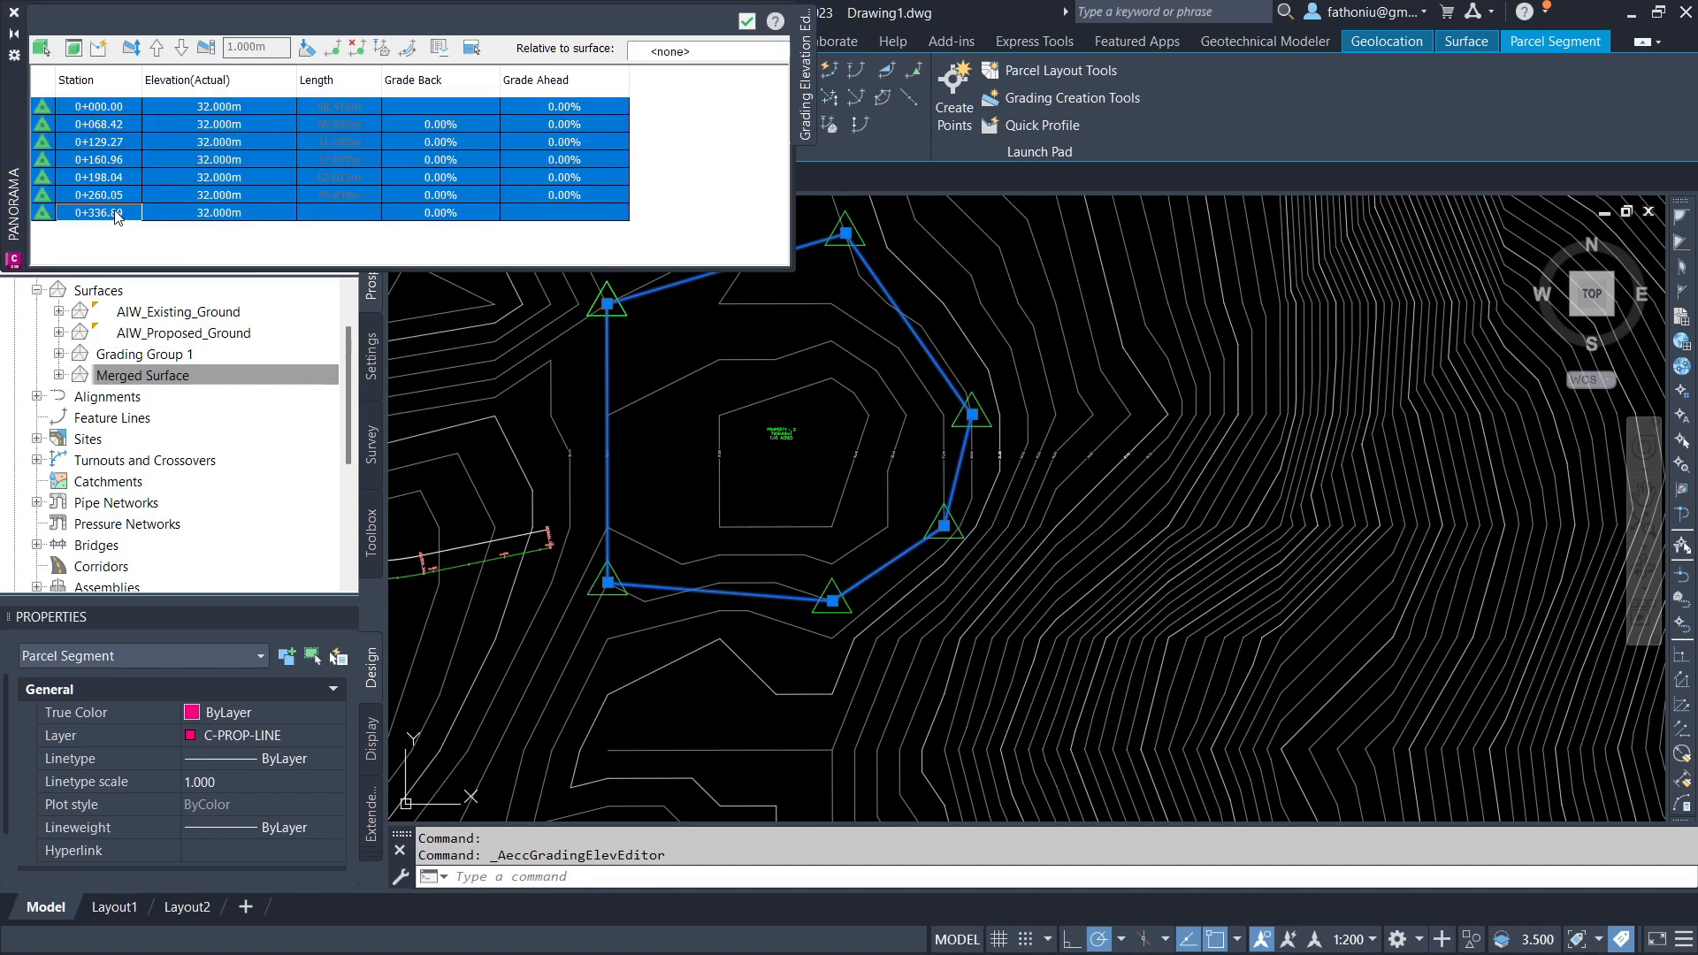
click(260, 49)
double_click(254, 48)
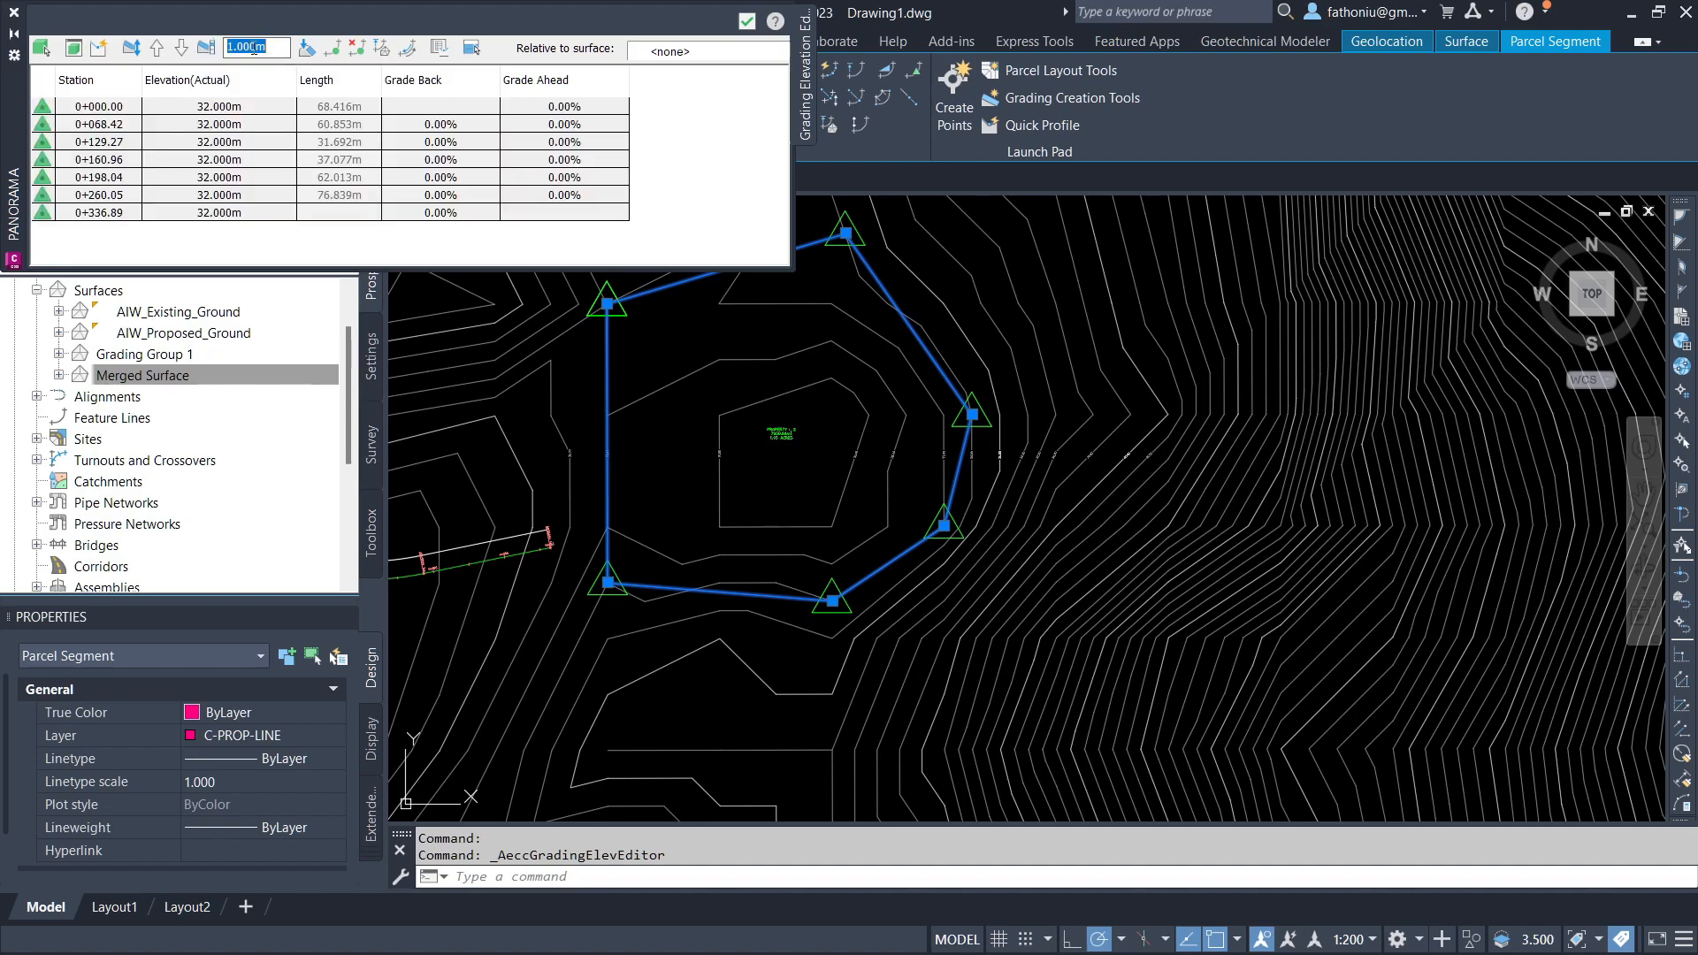
text(2)
Step: Raise and lower the parcel boundary vertex elevations by the 2 m increment
click(157, 50)
click(181, 47)
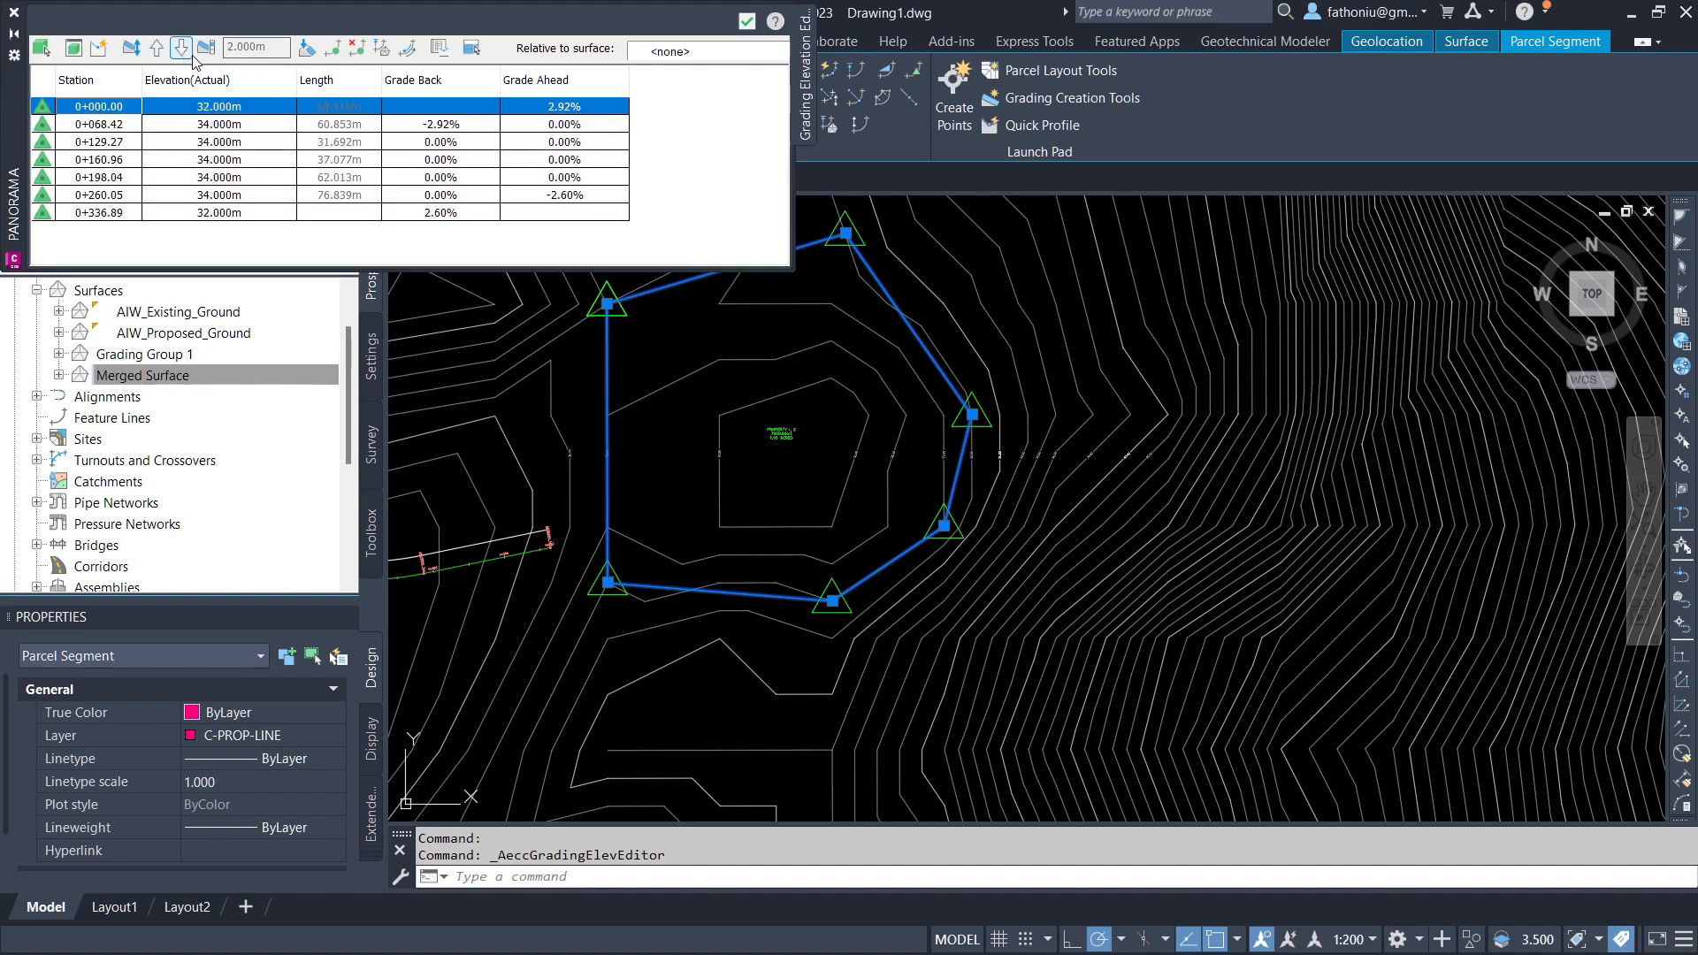
click(156, 48)
shift+click(224, 214)
click(181, 48)
double_click(161, 48)
double_click(181, 49)
click(212, 107)
shift+click(425, 213)
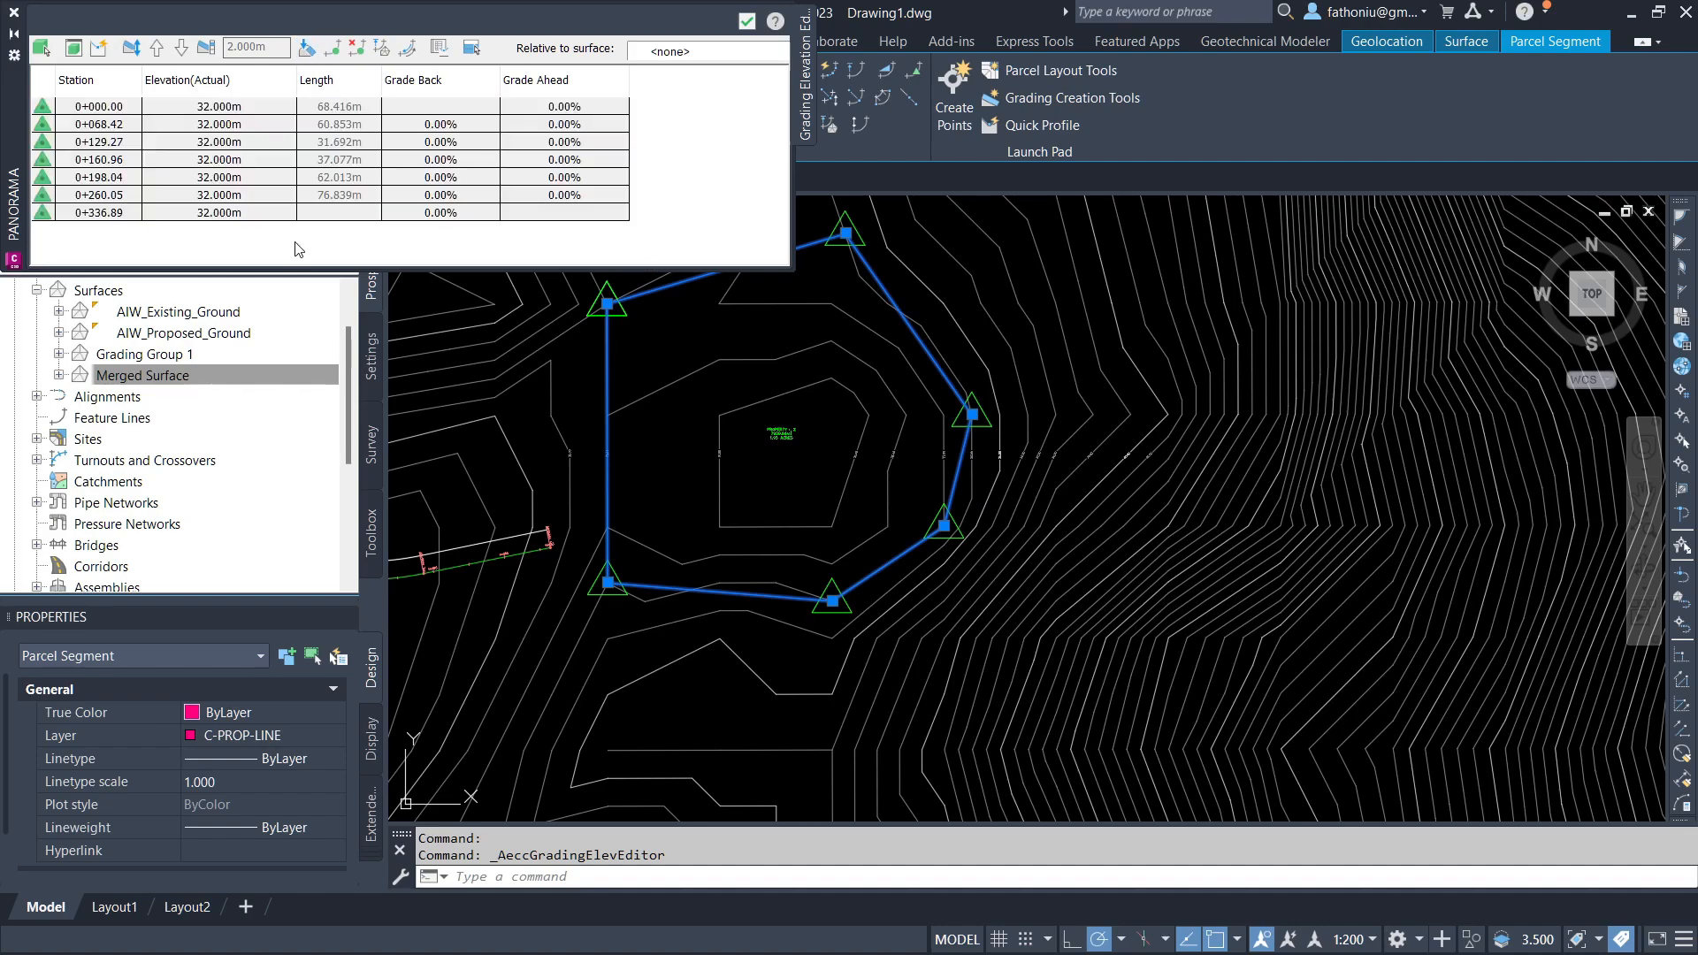
Step: Close the Elevation Editor
click(276, 229)
click(548, 161)
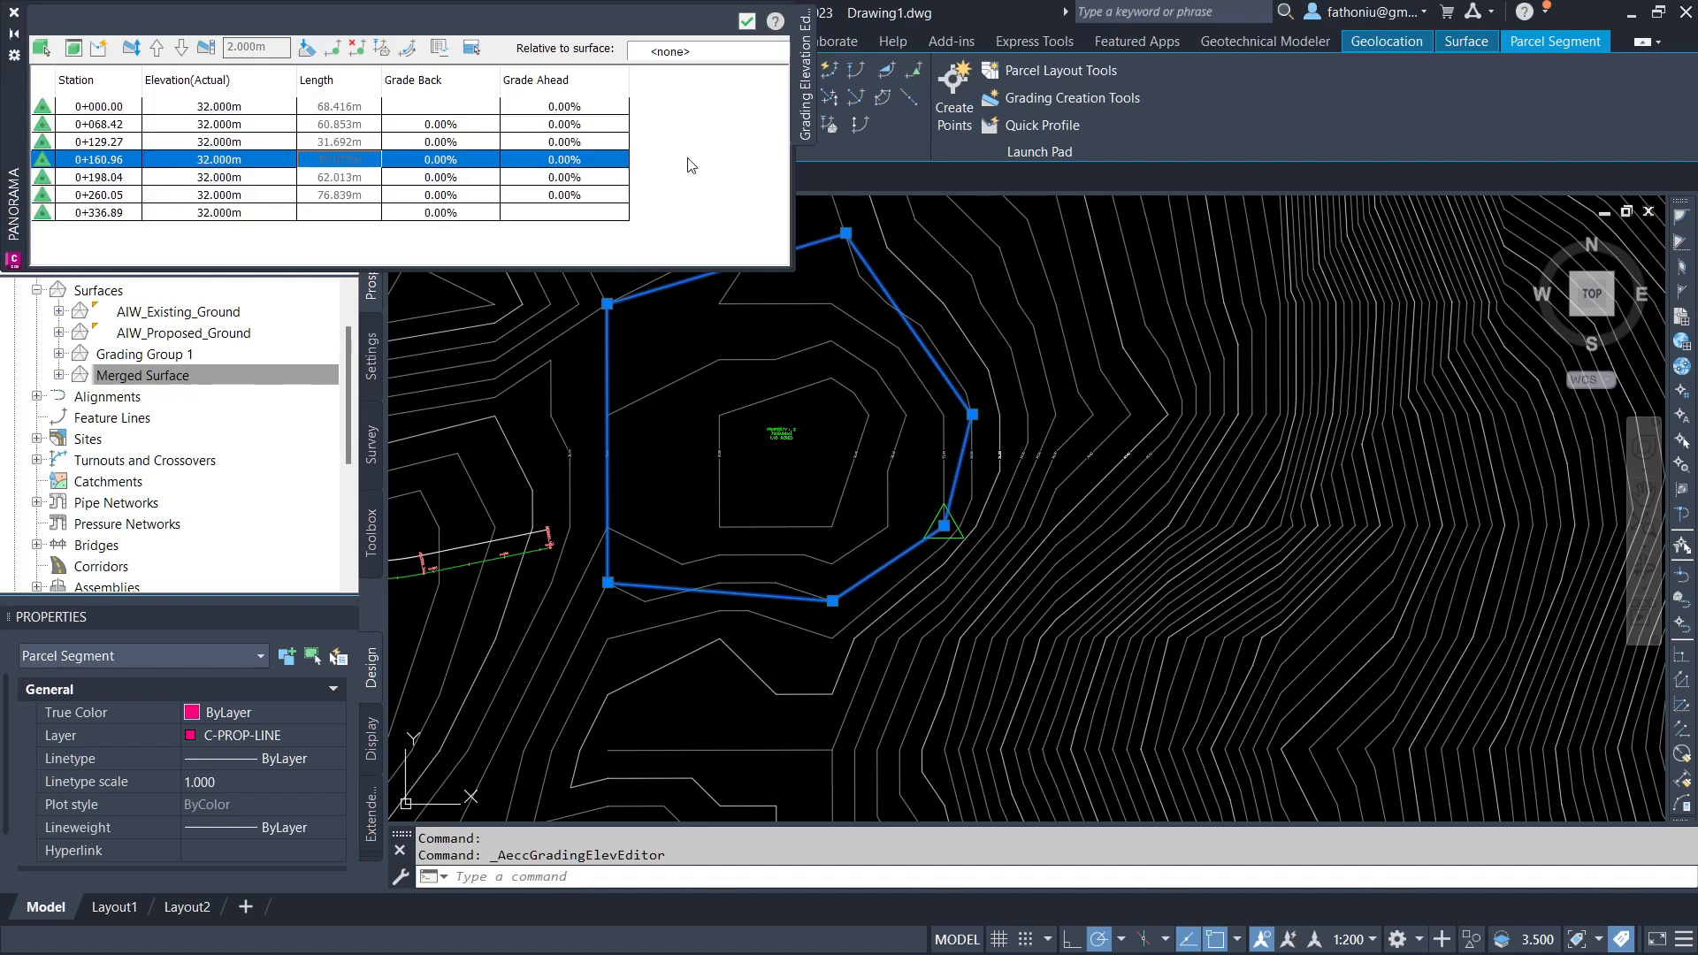
click(747, 21)
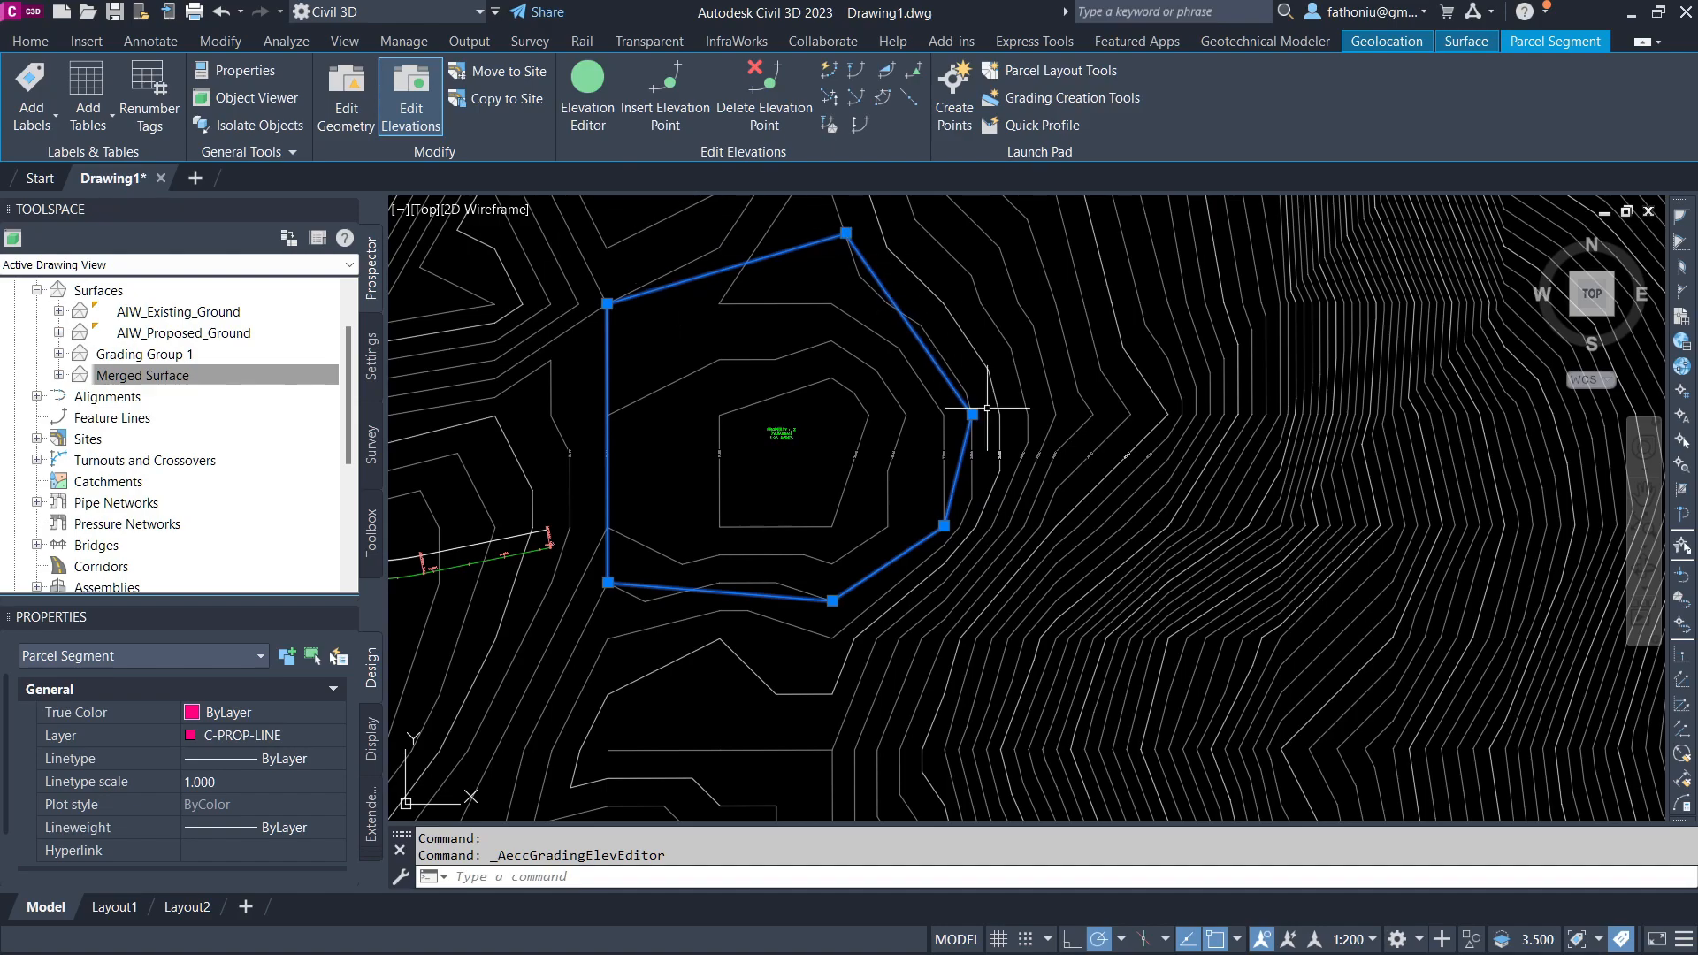
Step: Open Grading Creation Tools and choose the Grade to Surface criteria
click(31, 41)
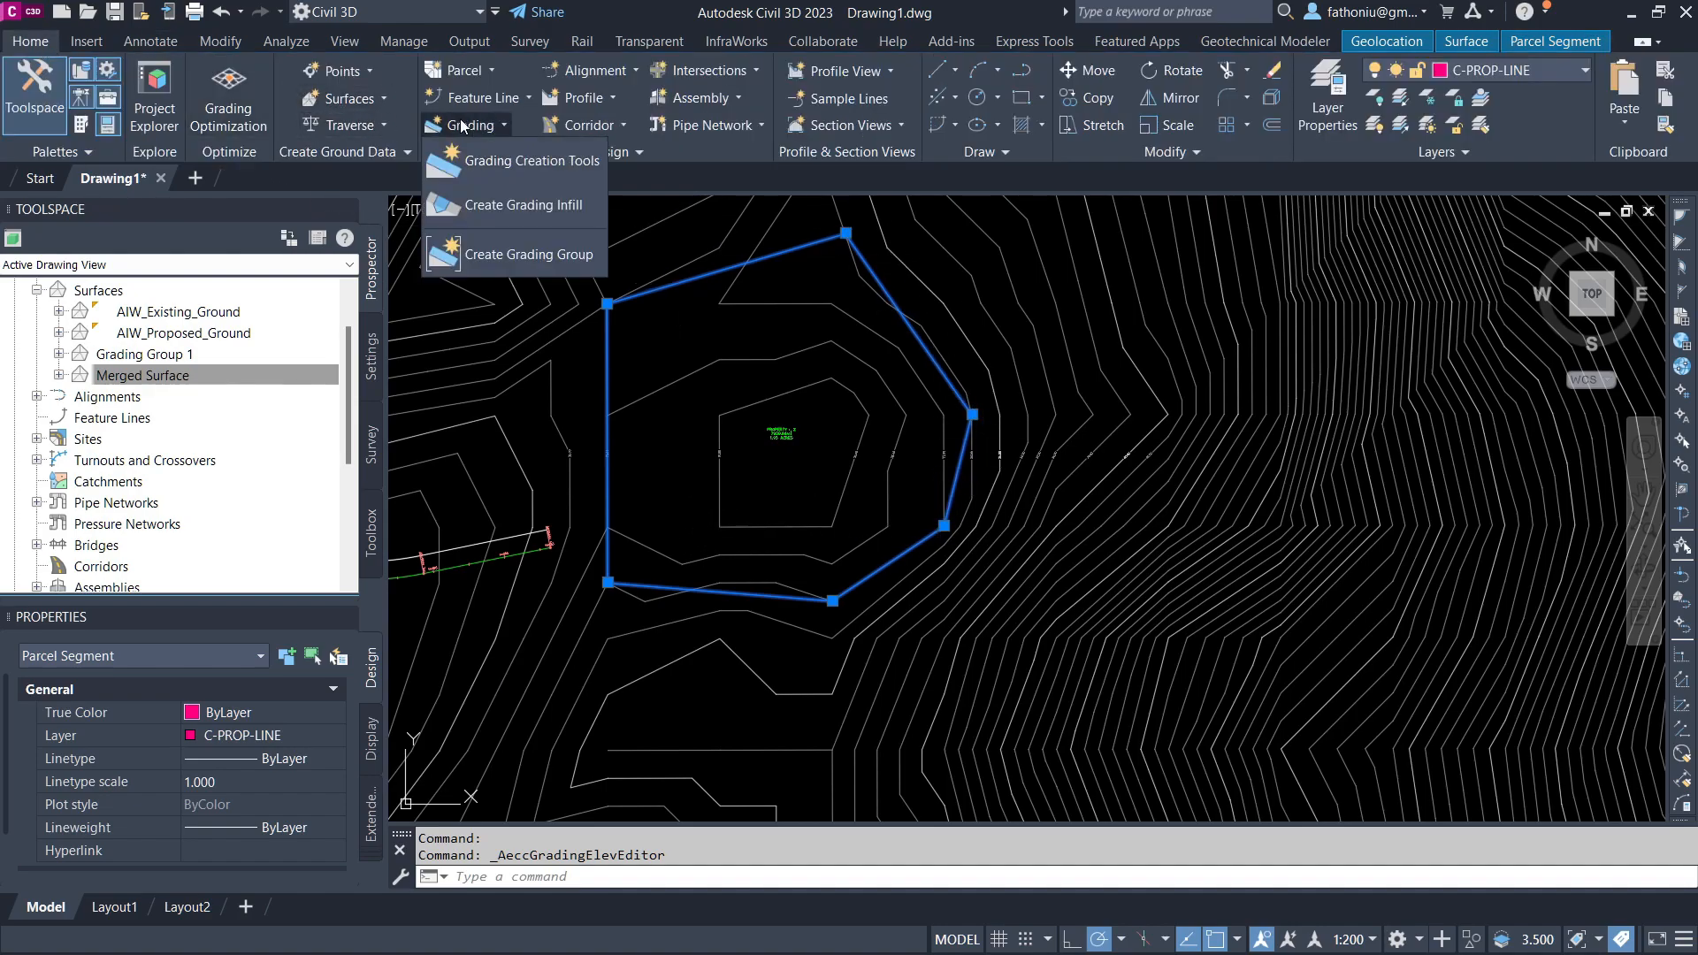
click(490, 168)
drag(196, 248, 1131, 50)
click(1304, 78)
click(1176, 160)
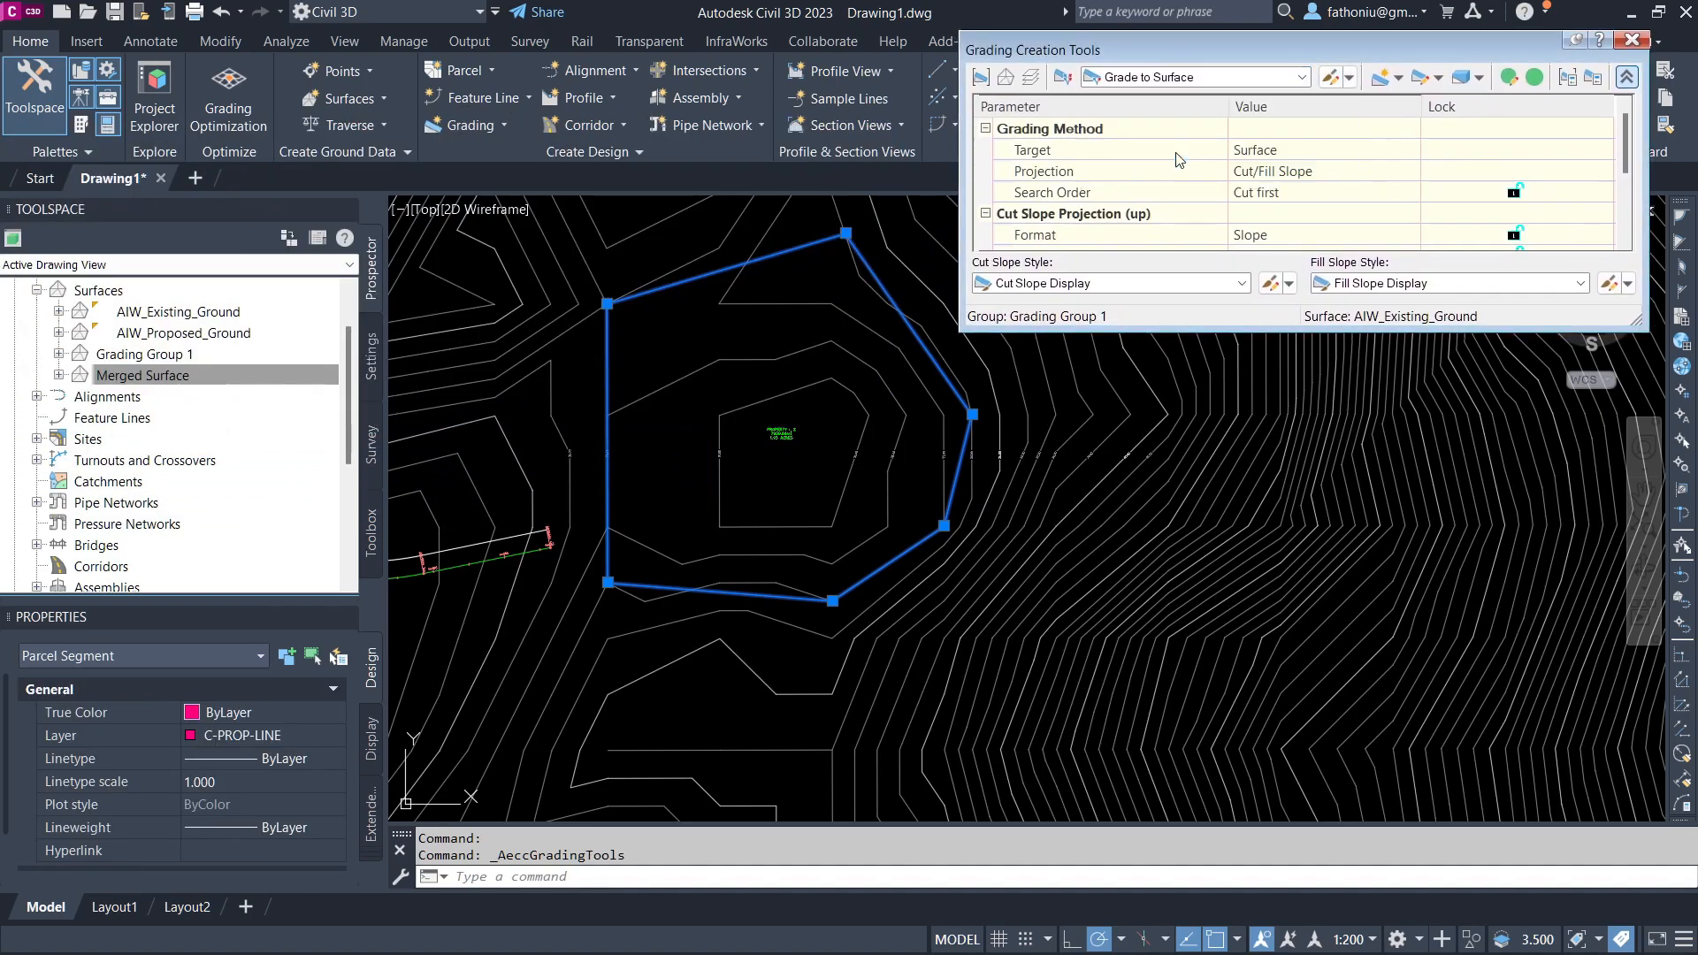
Step: Confirm AIW_Existing_Ground as the target surface for the grading
click(1005, 78)
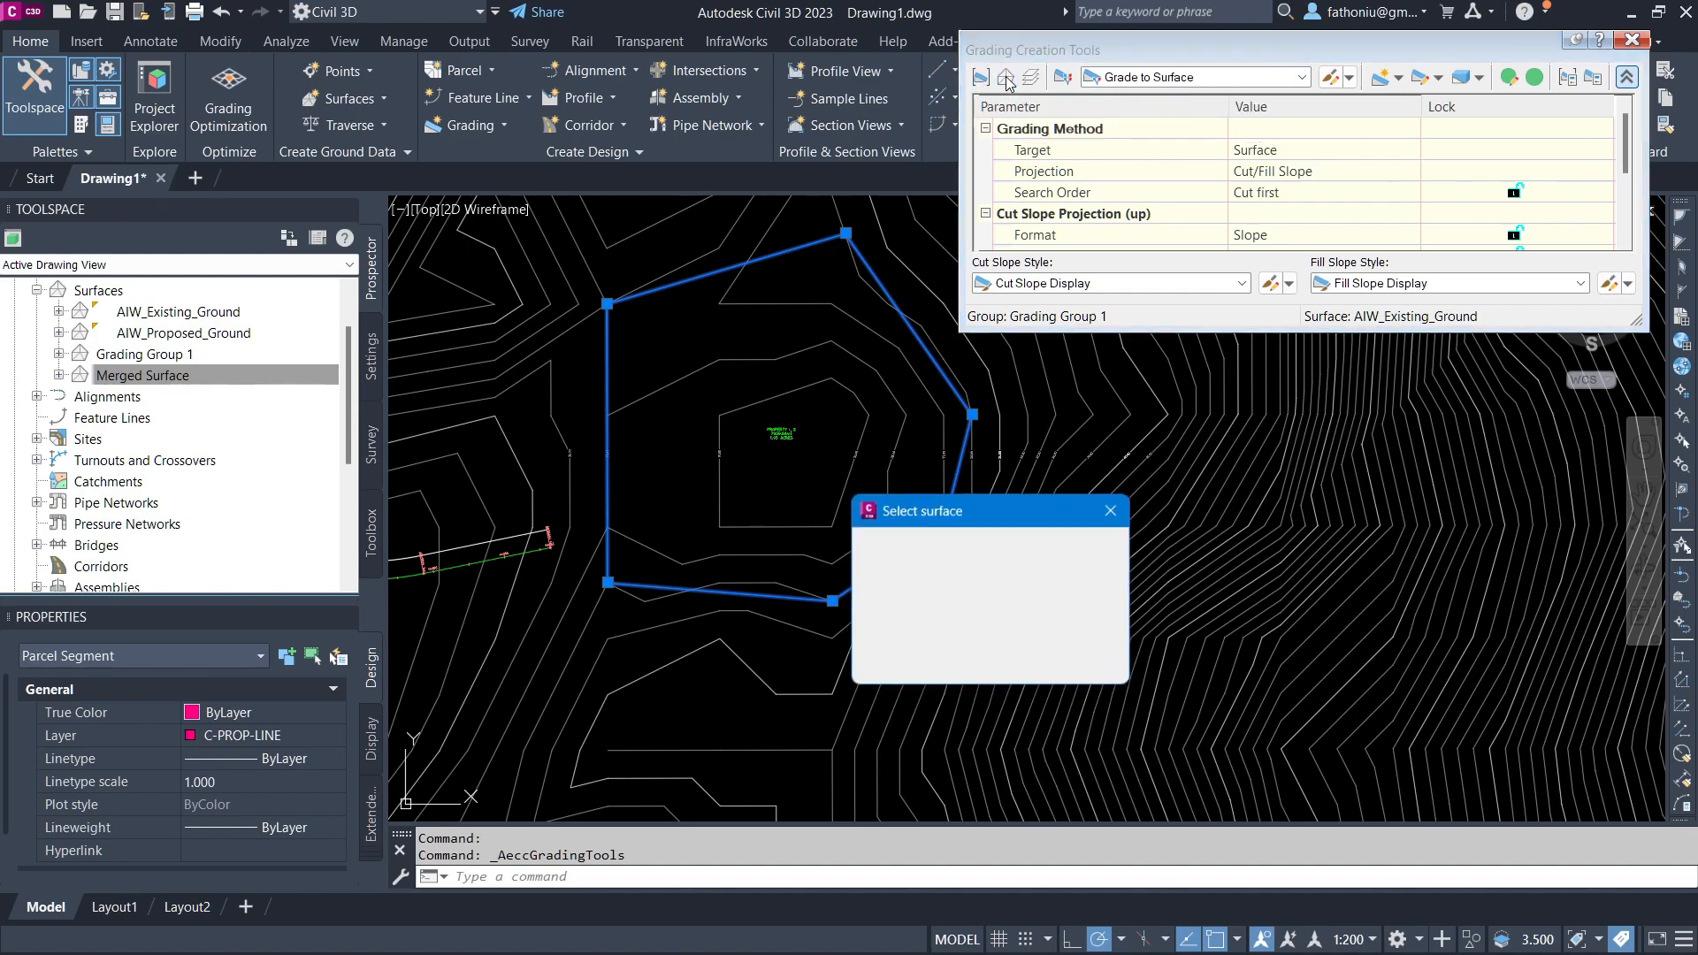
key(Return)
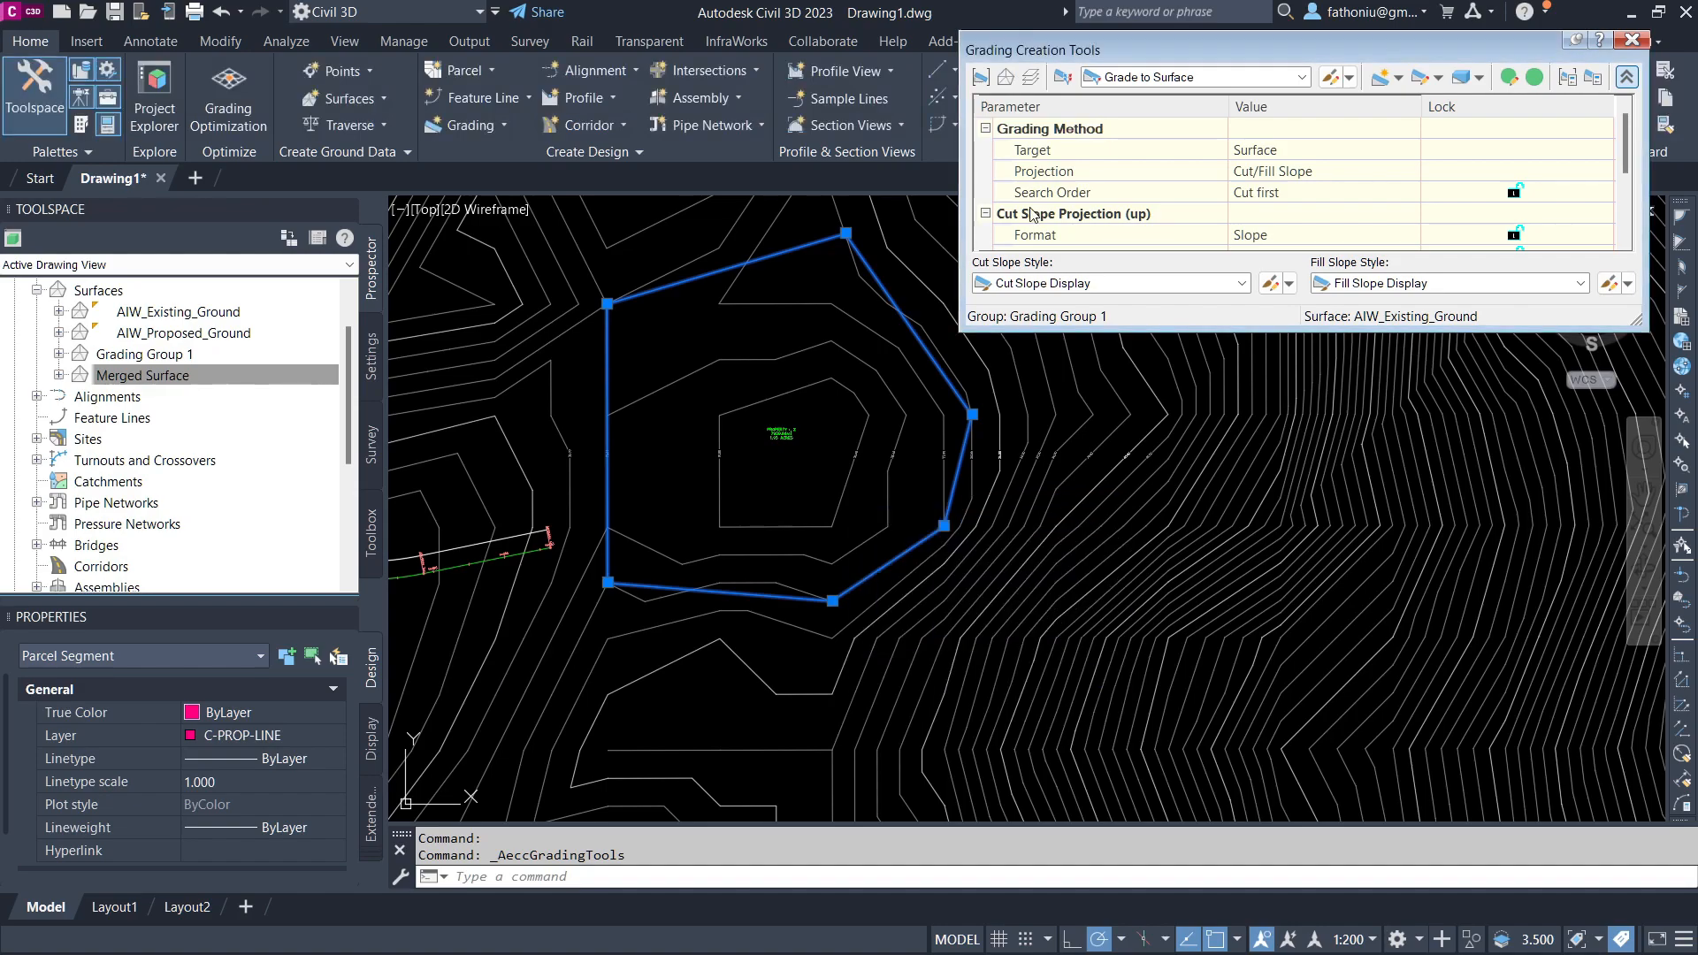
scroll(540, 400, down, 4)
mouse_move(539, 400)
middle_down()
mouse_move(836, 432)
mouse_move(946, 477)
middle_up()
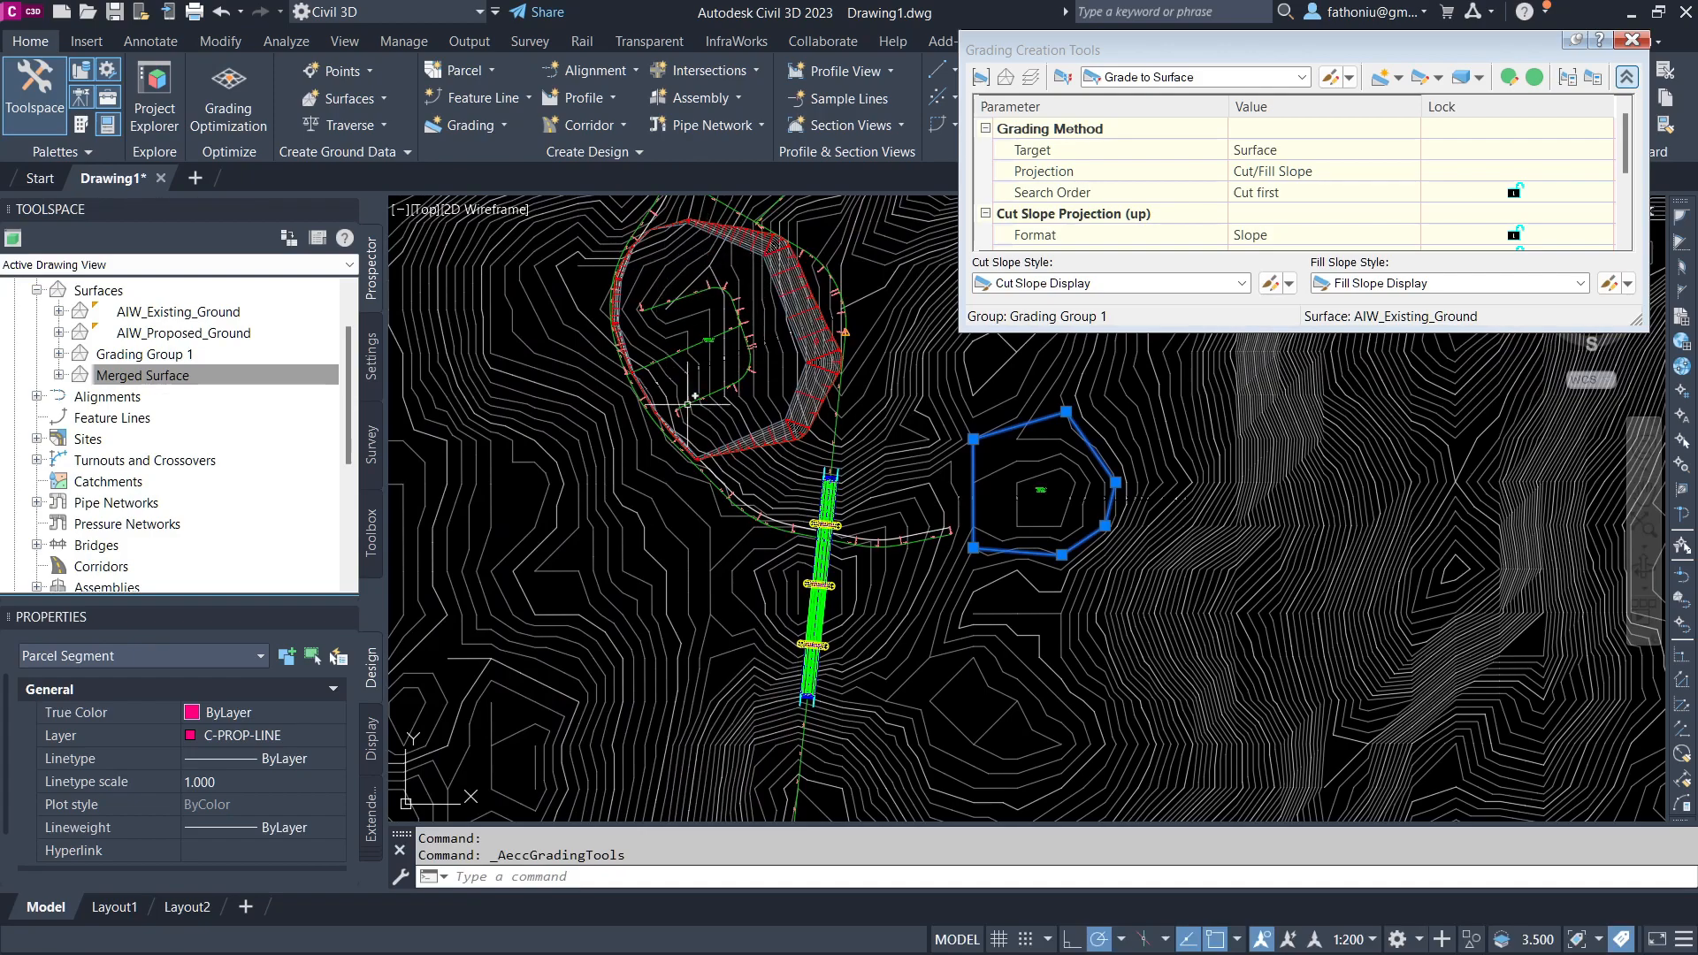
middle_drag(764, 317, 619, 329)
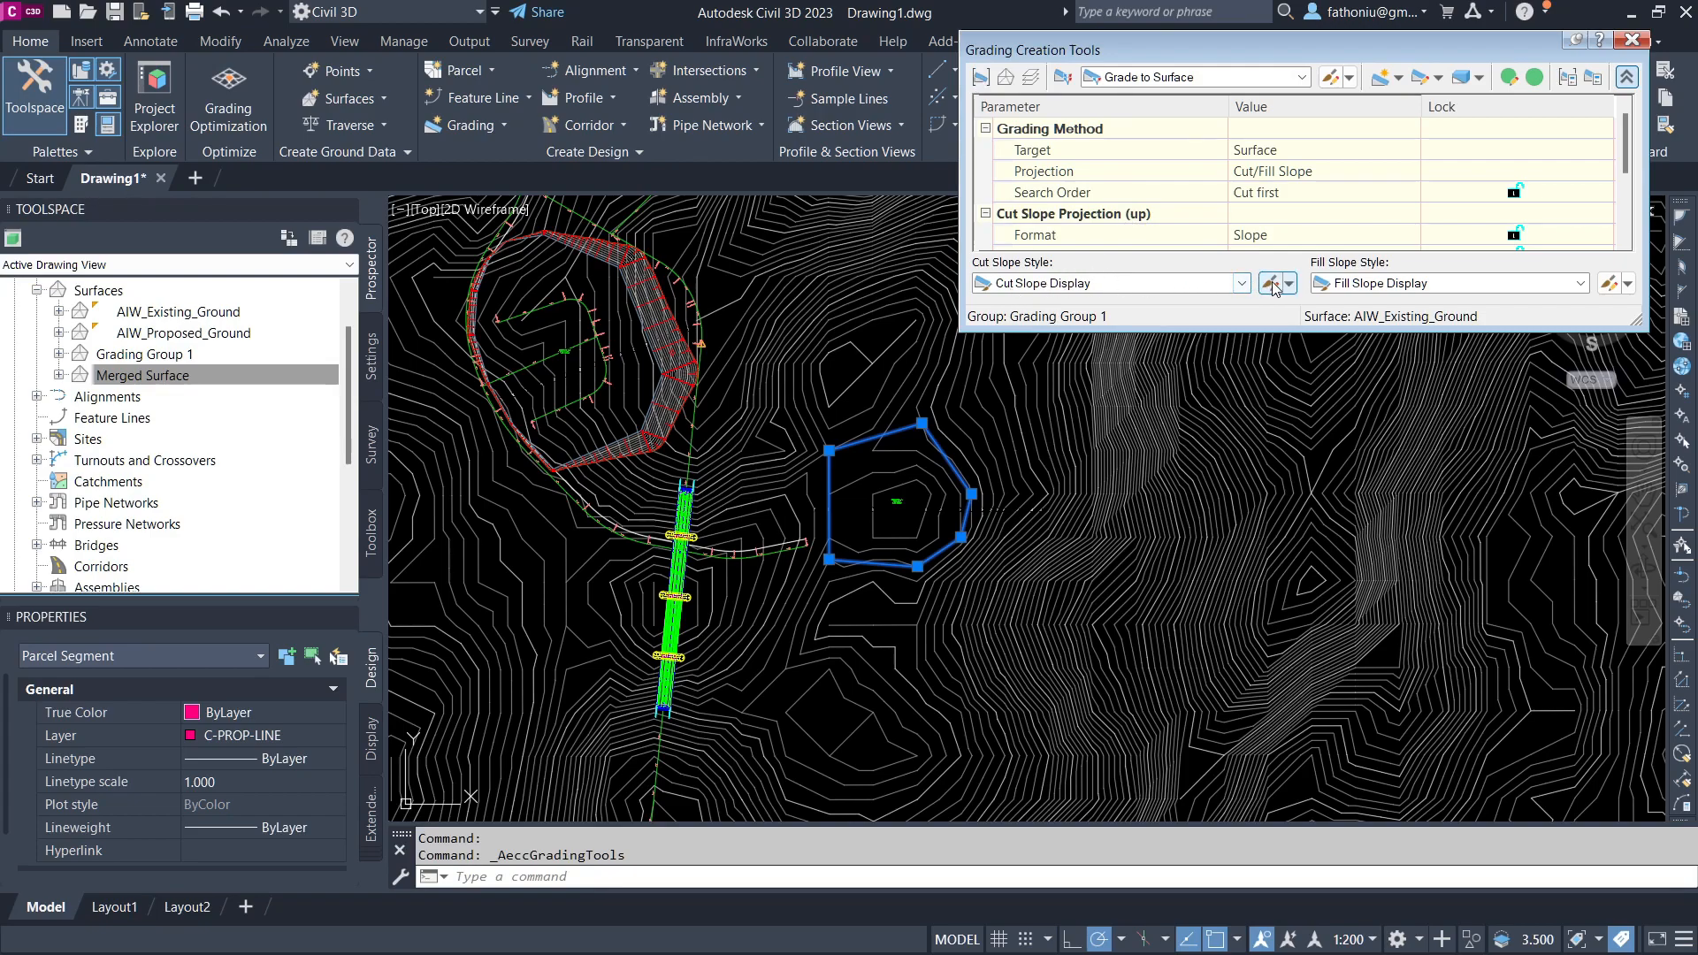
Step: Turn off the slope pattern in both the Cut Slope Display and Fill Slope Display grading styles
click(1242, 282)
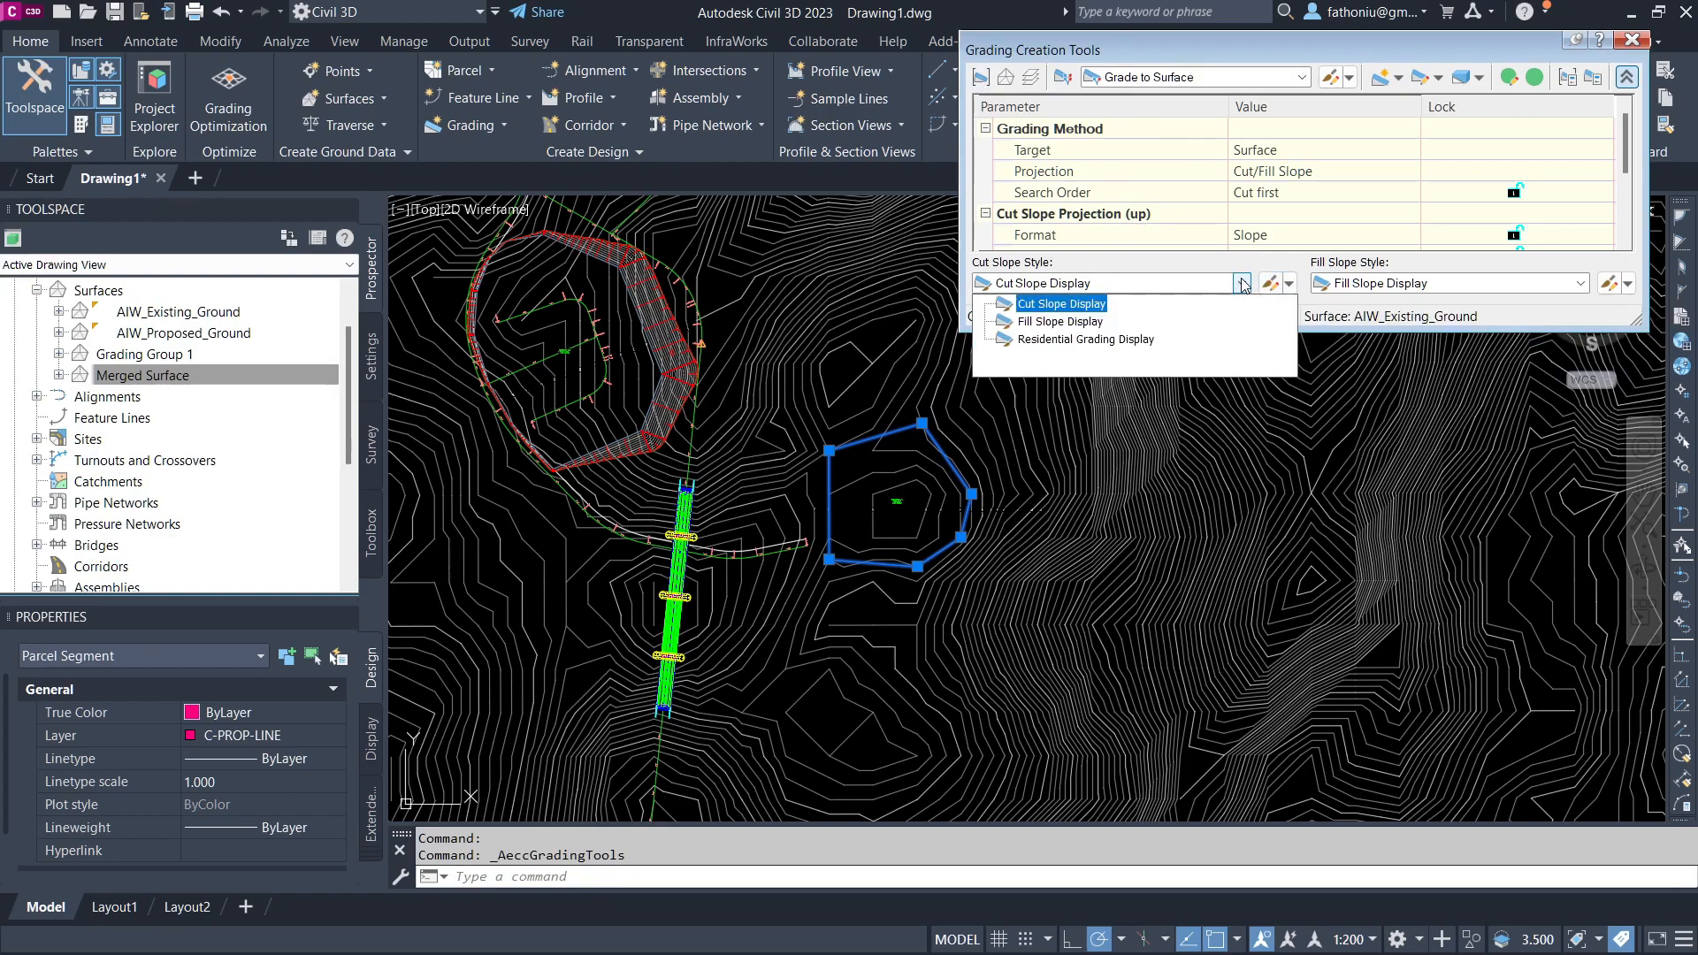
click(1270, 283)
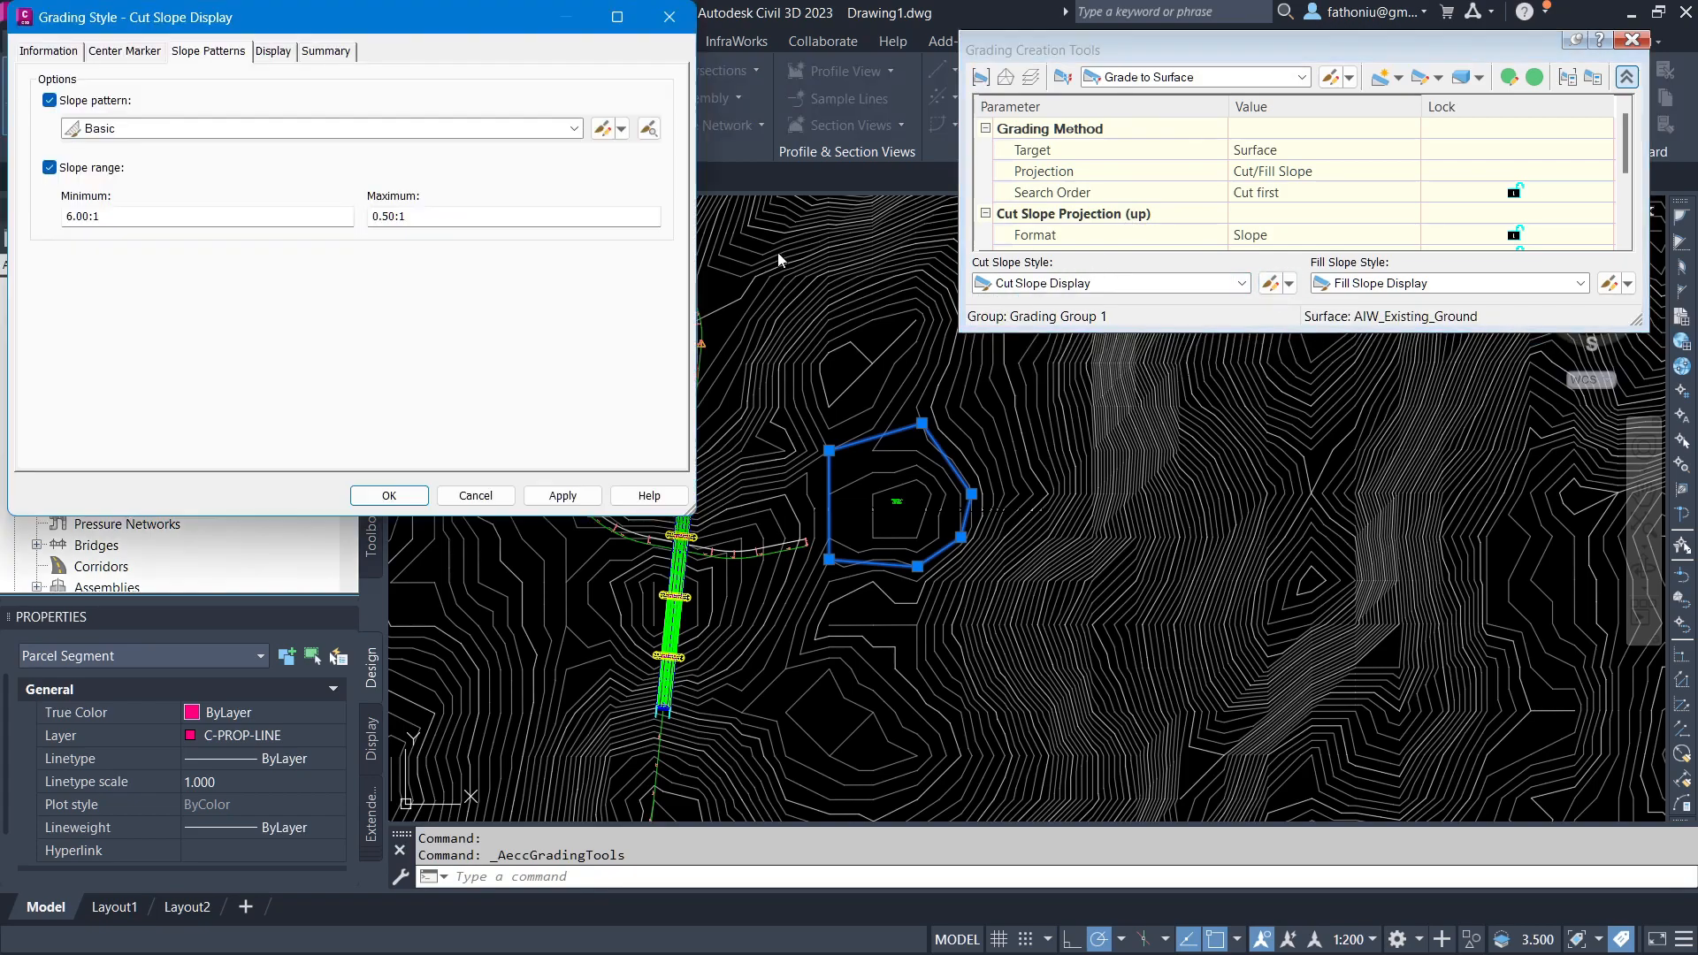
click(49, 100)
click(670, 16)
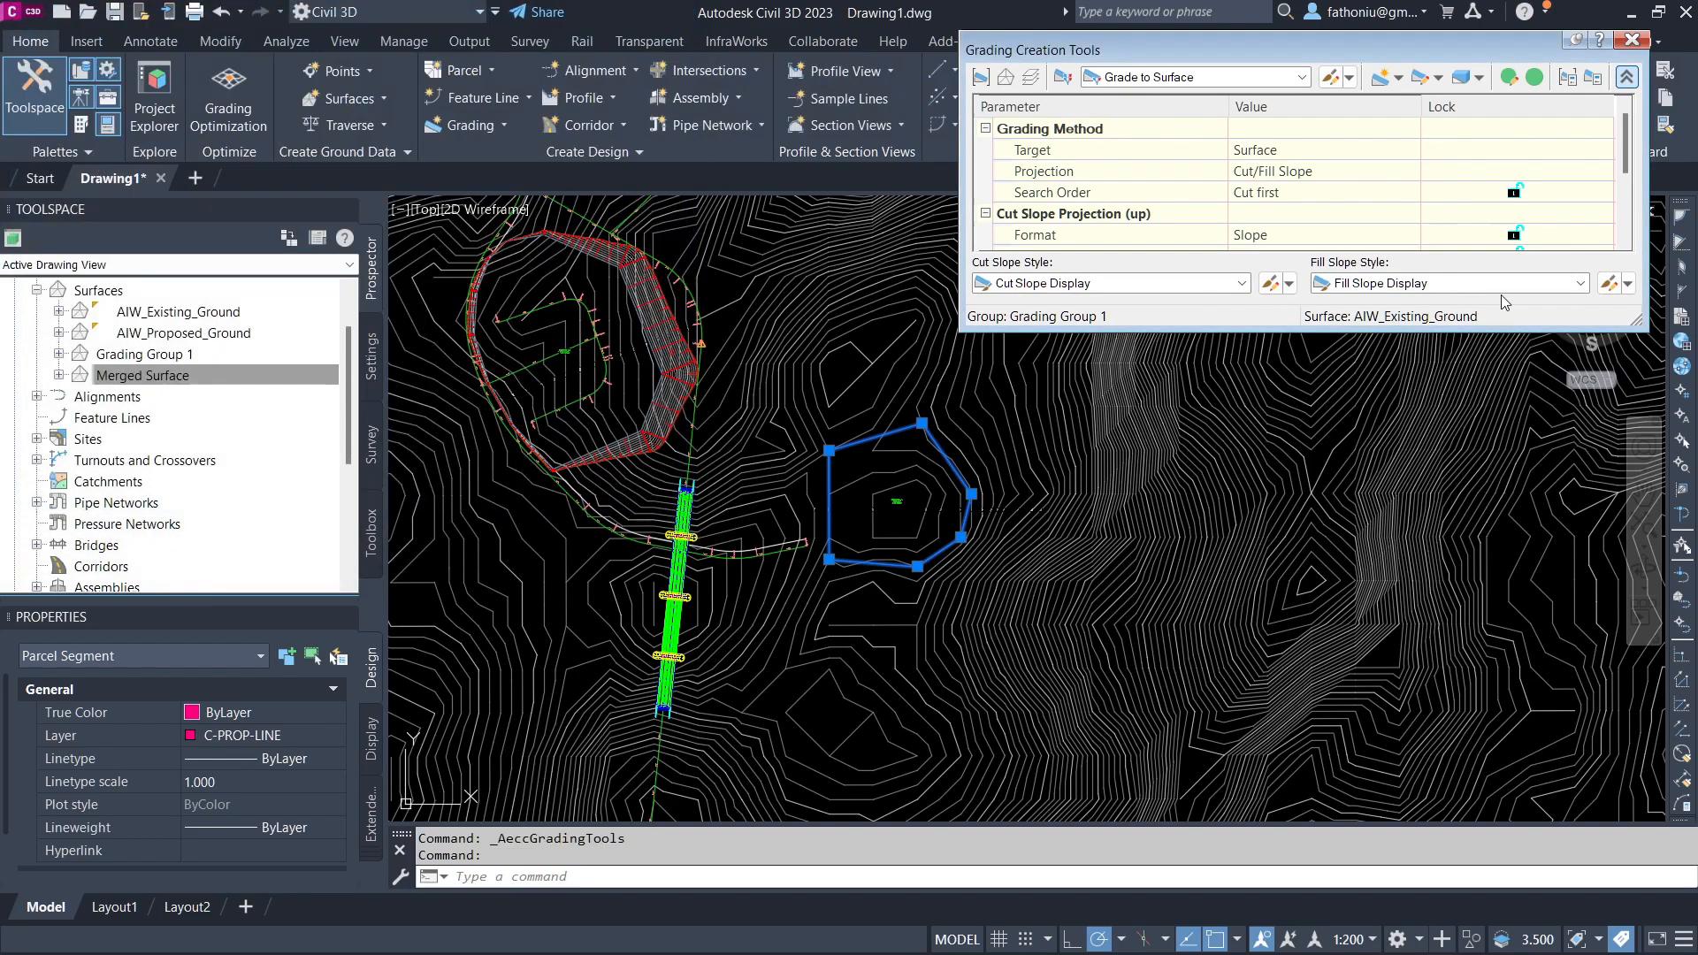
click(1618, 288)
click(49, 100)
click(388, 500)
Step: Create a grading from the pad's parcel boundary outward to the surface with 1.50:1 cut and fill slopes
click(1381, 79)
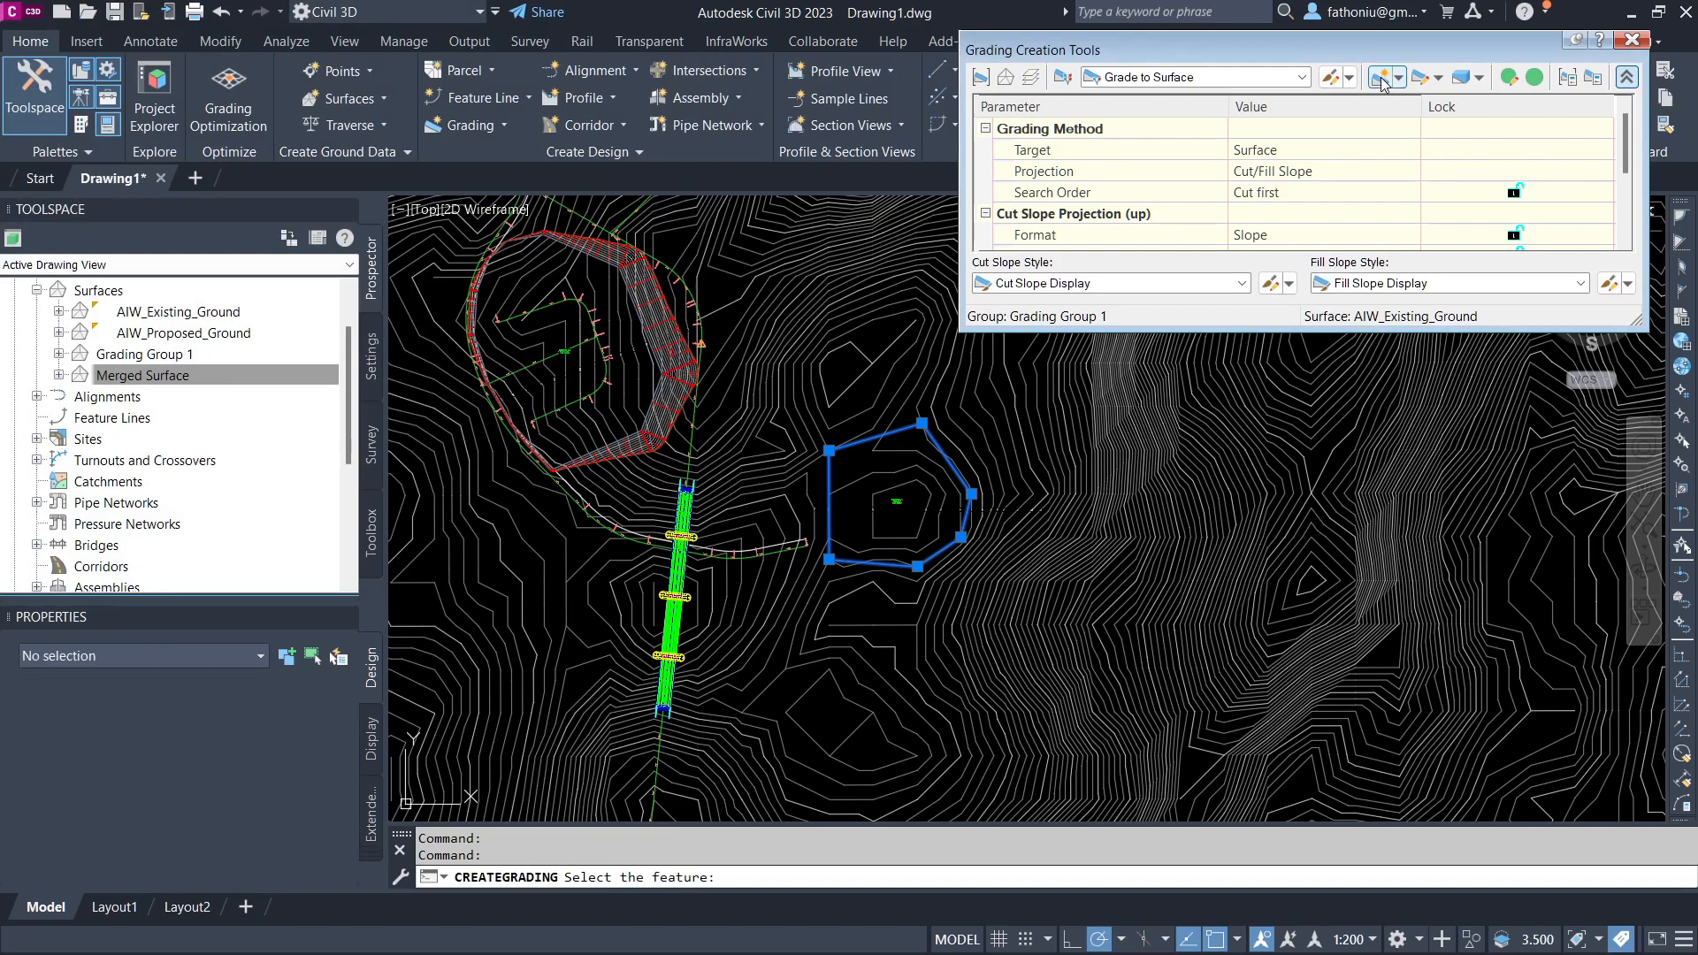
click(860, 434)
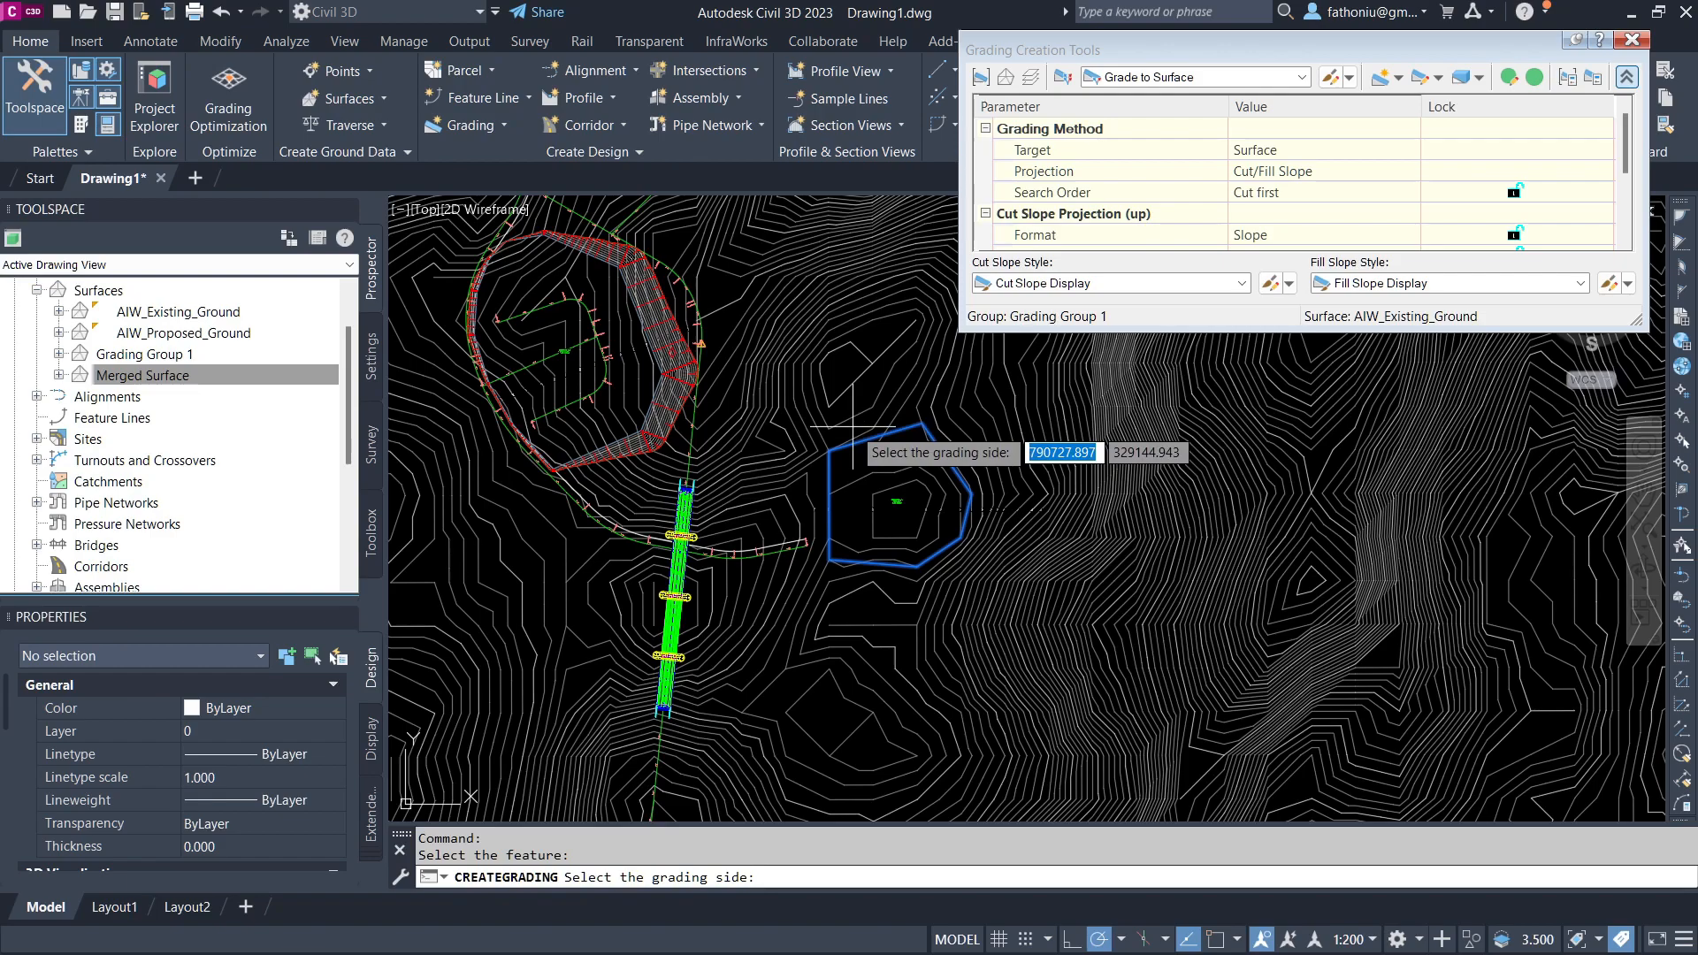
click(852, 427)
key(Return)
click(886, 505)
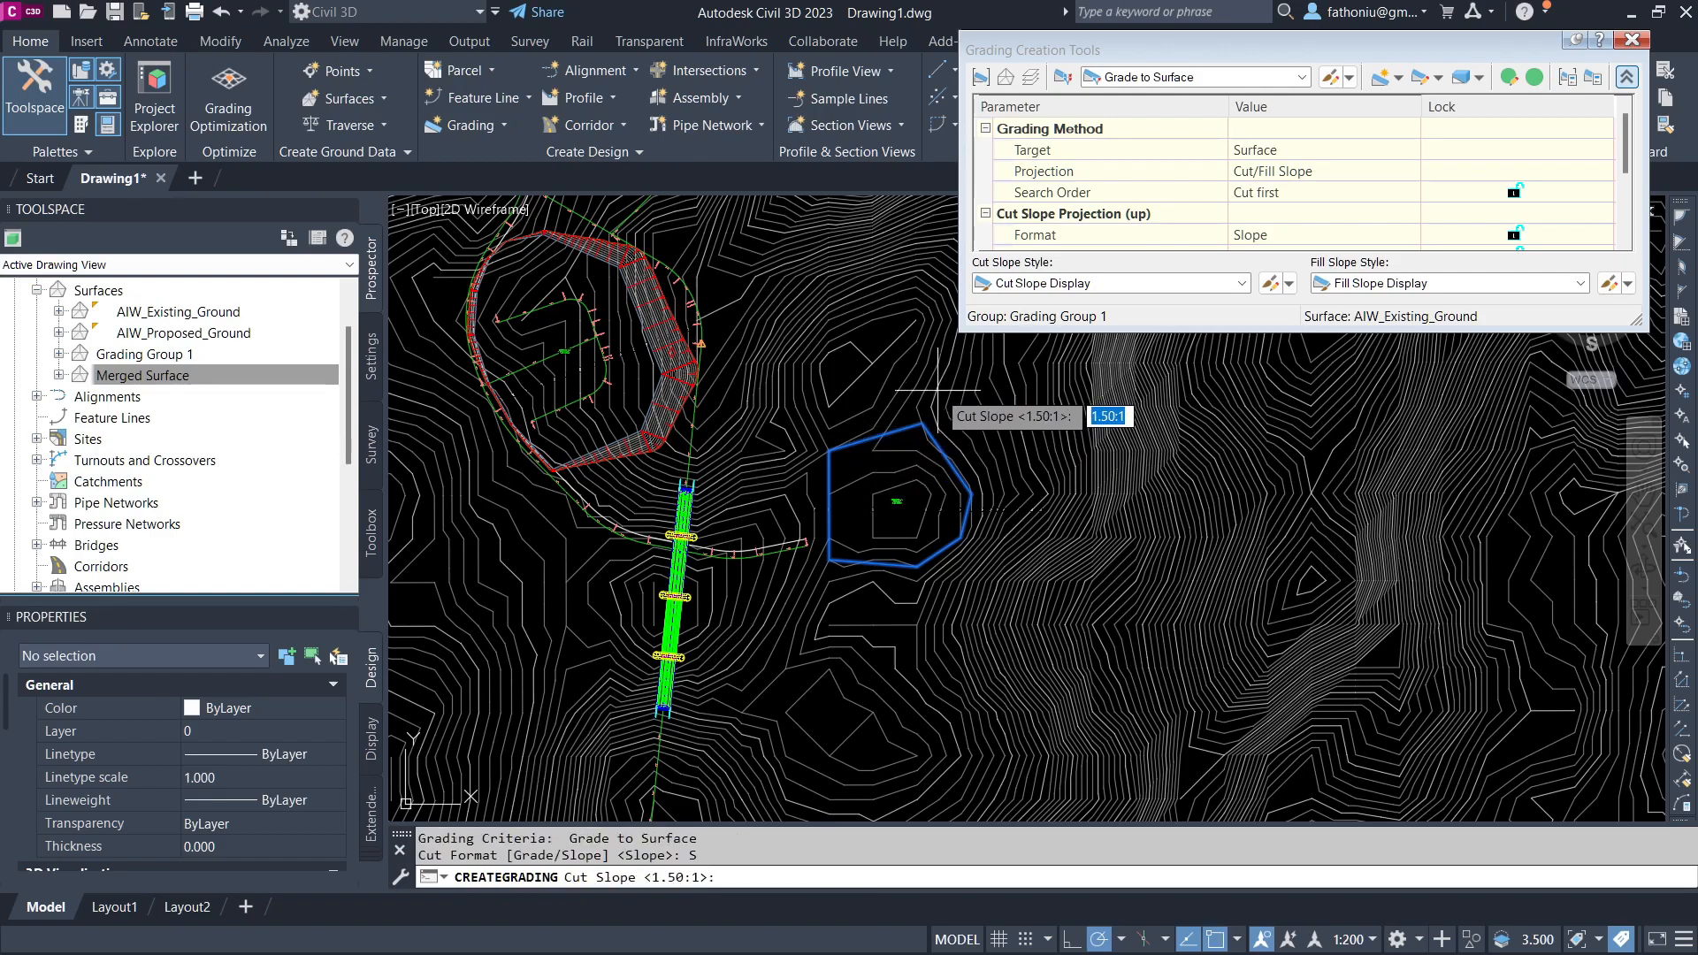
key(Return)
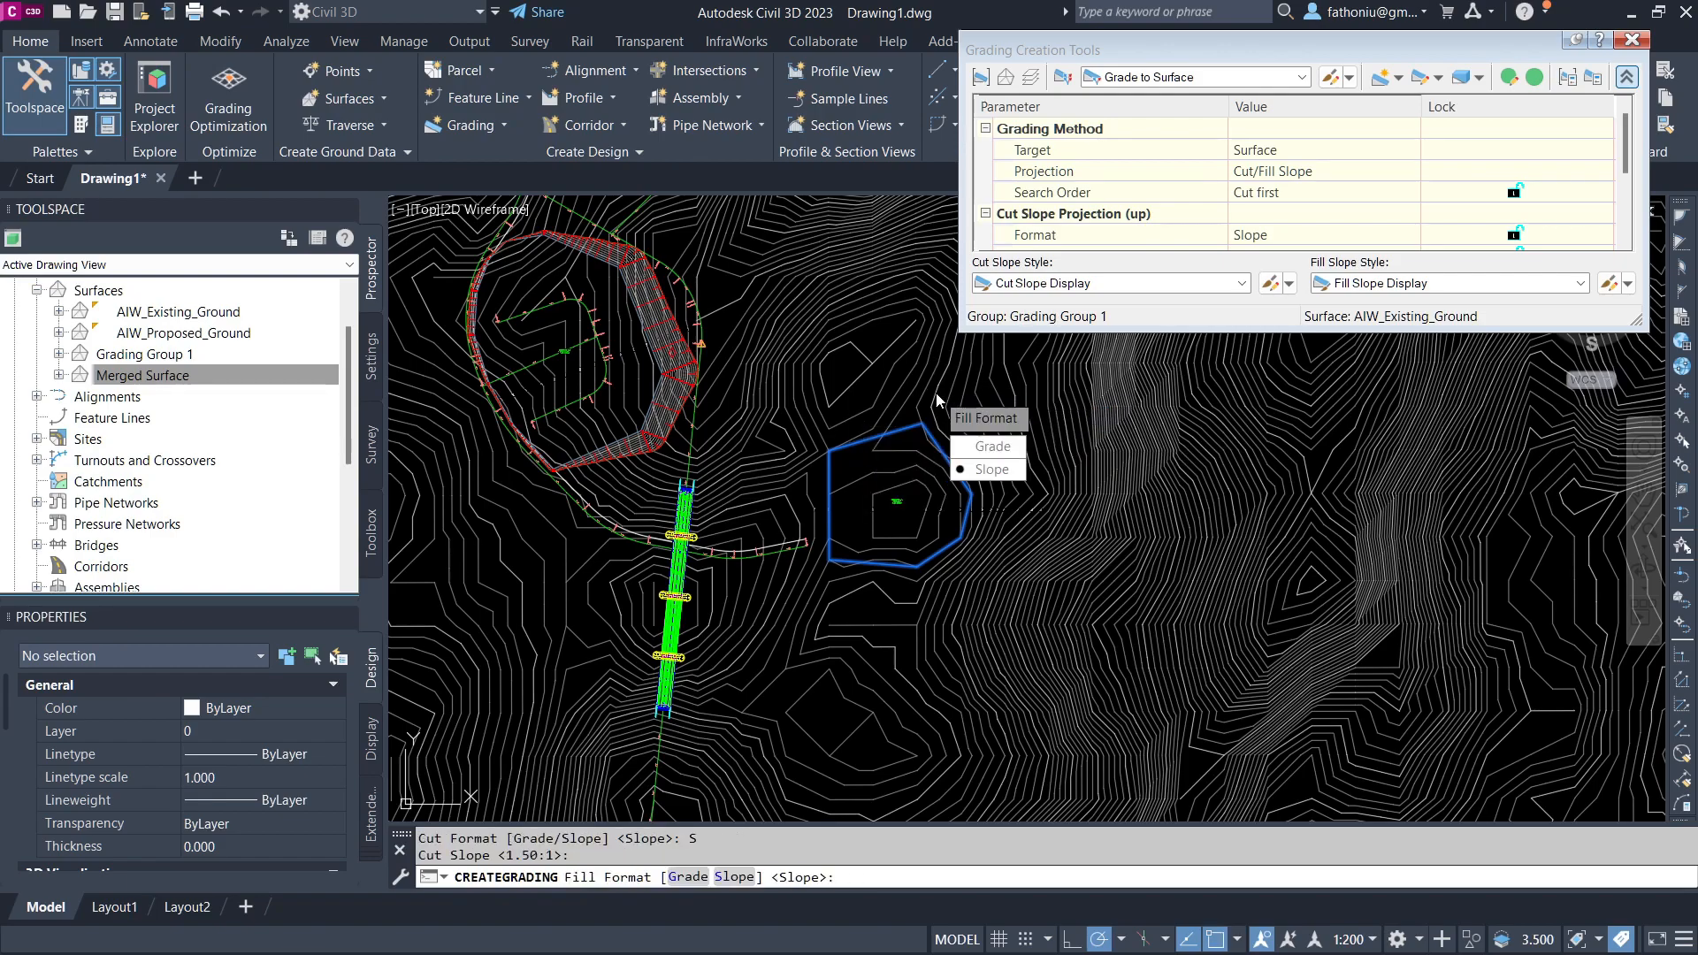
key(Return)
scroll(960, 493, up, 4)
scroll(960, 580, up, 5)
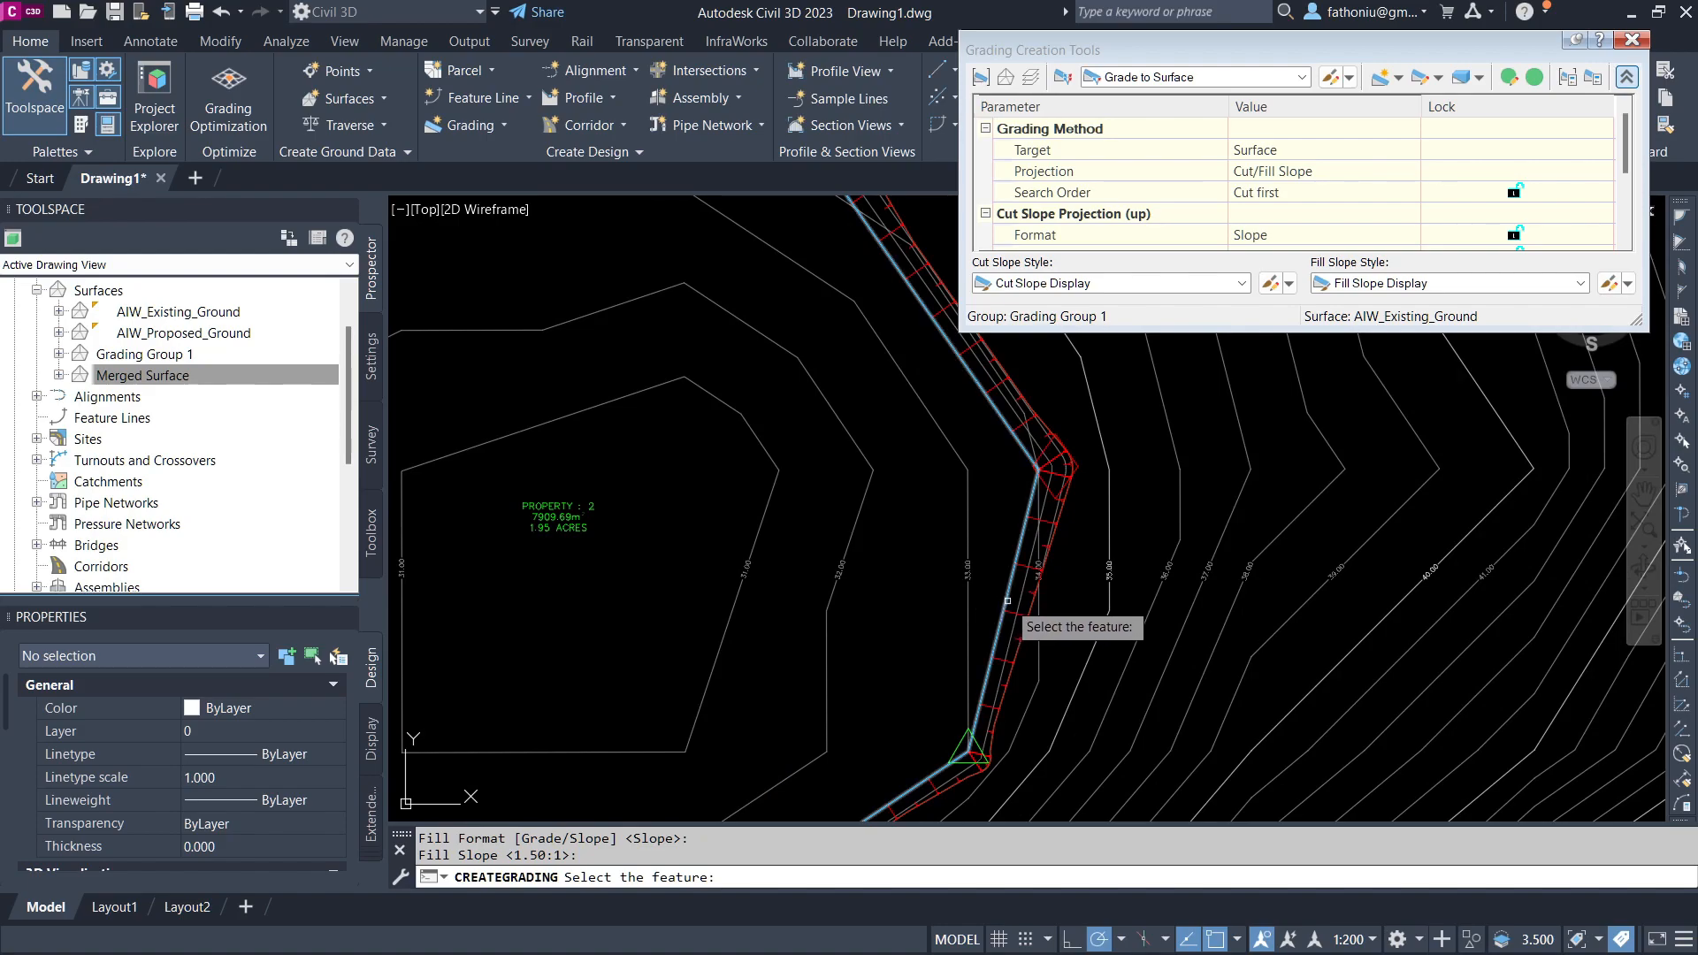
scroll(1008, 600, up, 3)
scroll(1053, 530, down, 6)
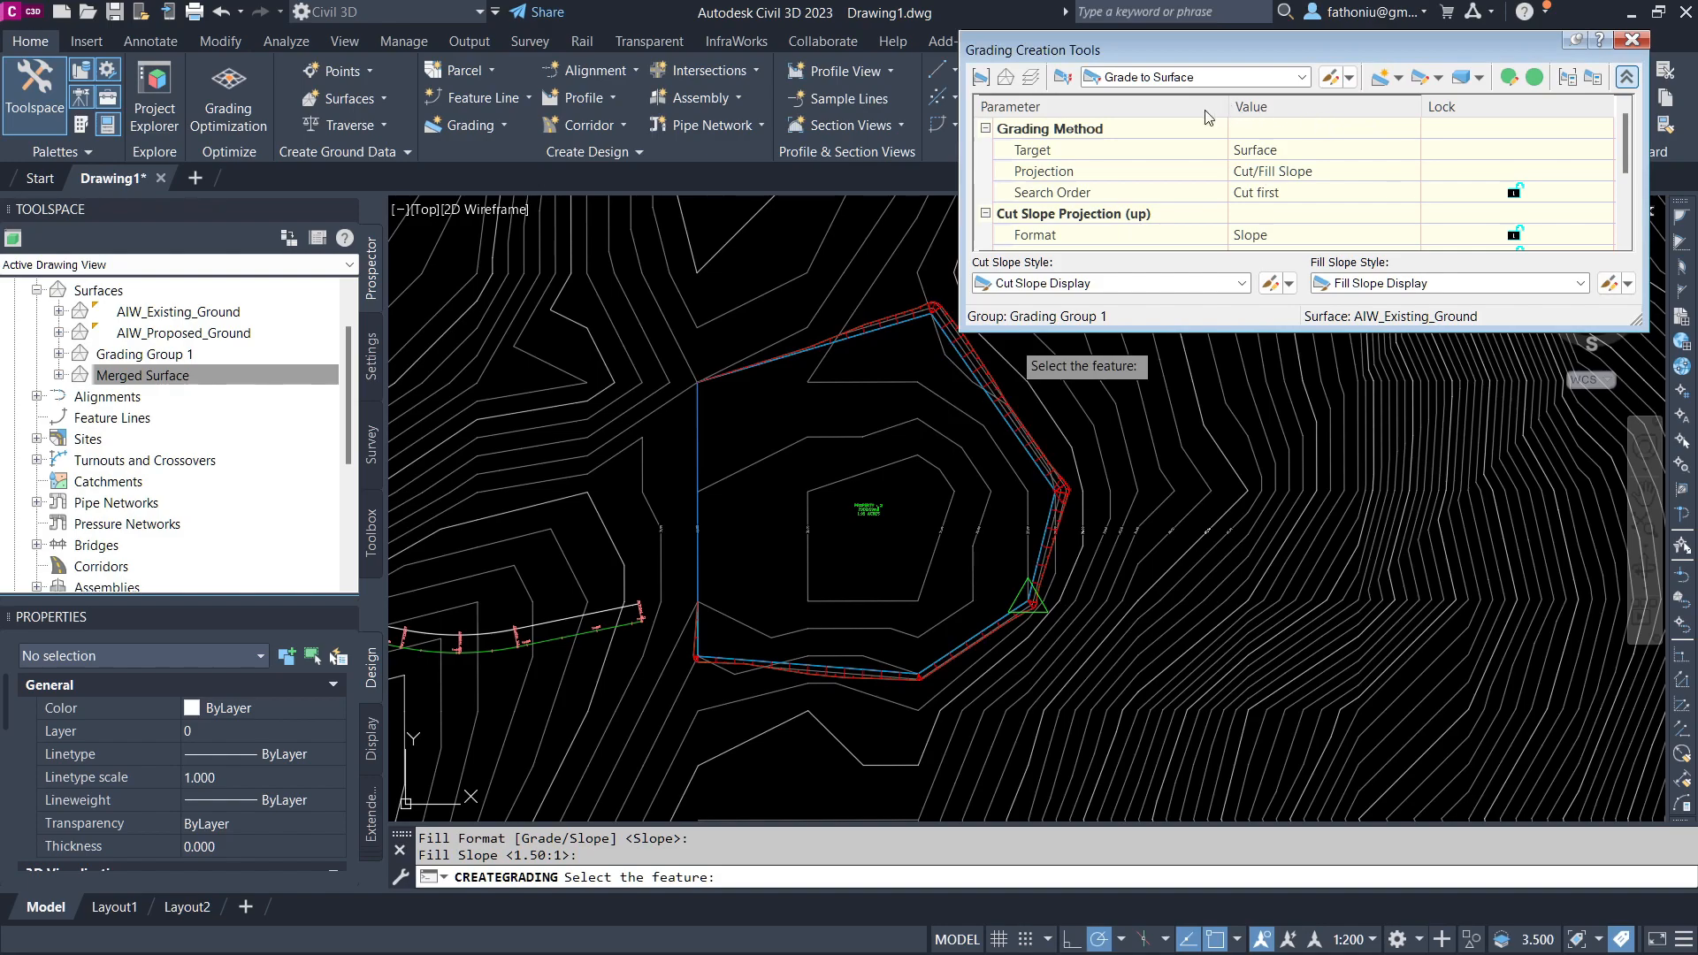
click(1399, 79)
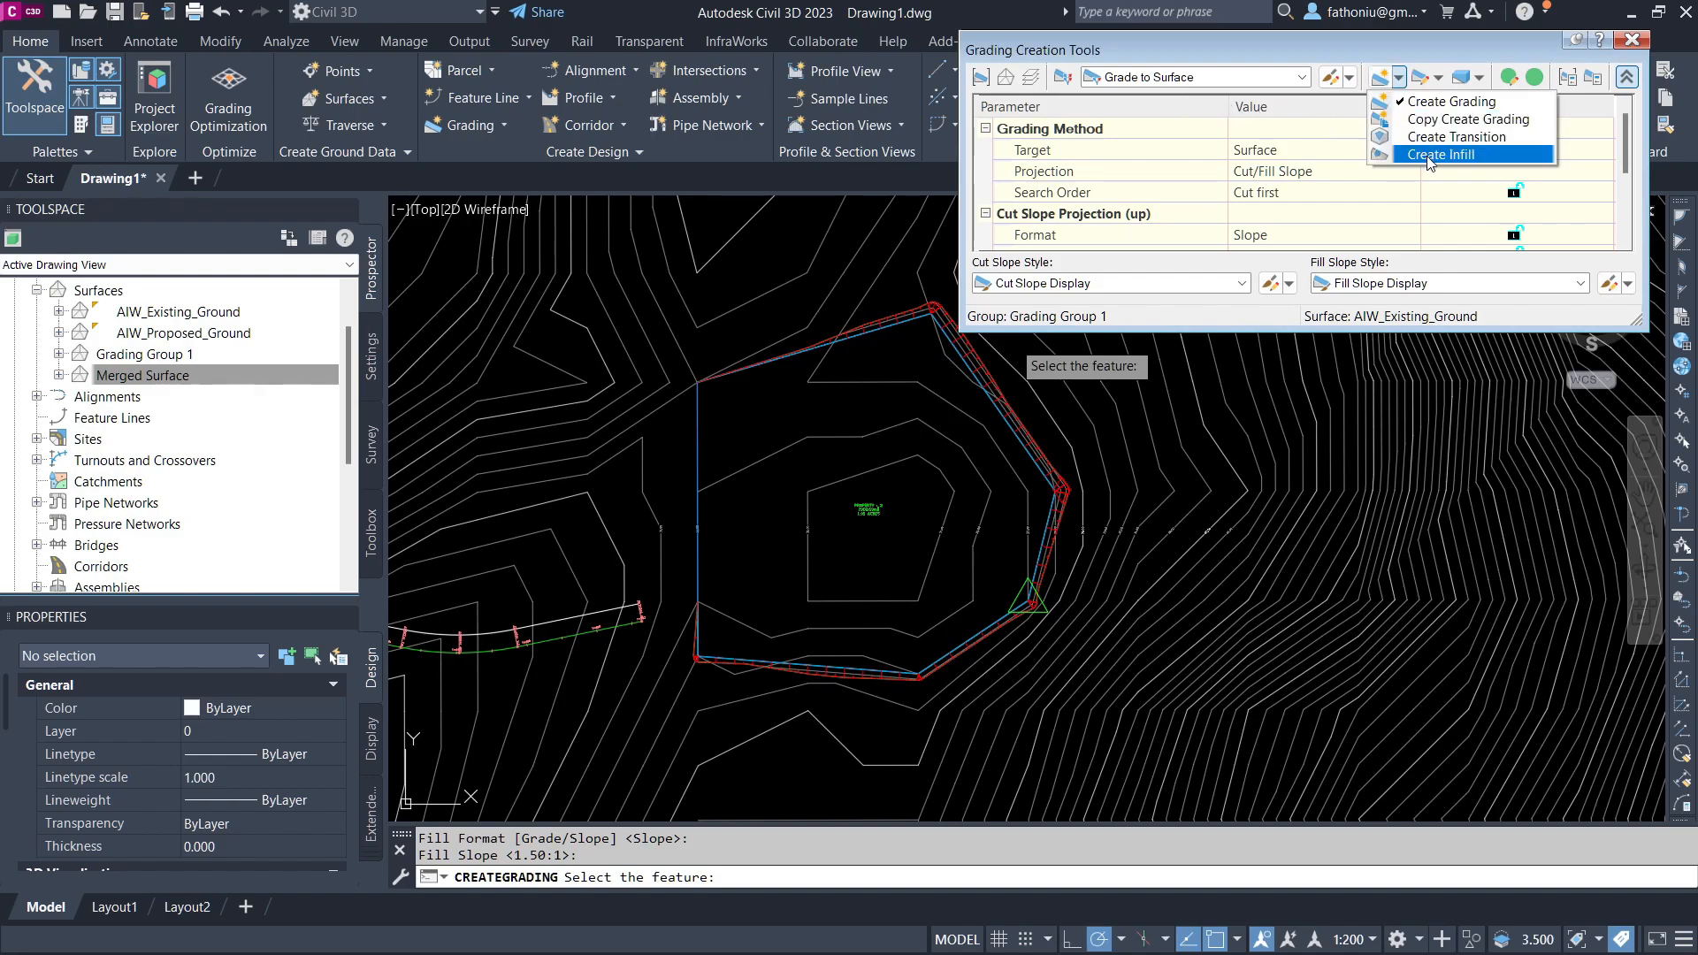
click(1427, 155)
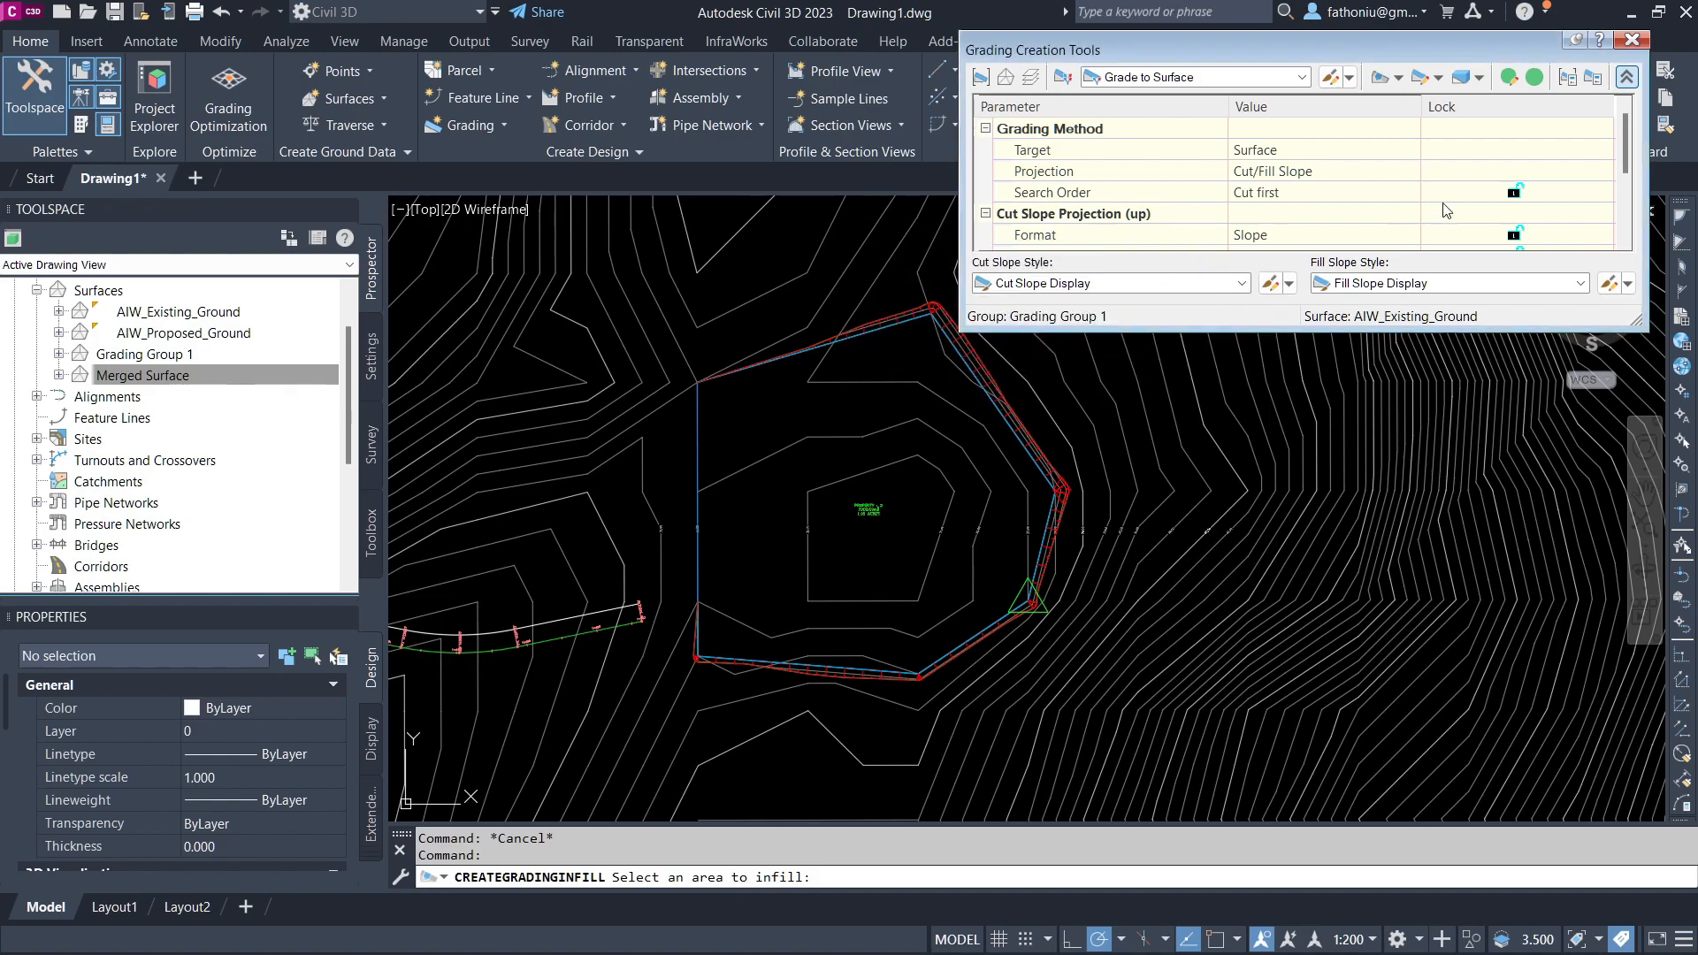
click(1631, 40)
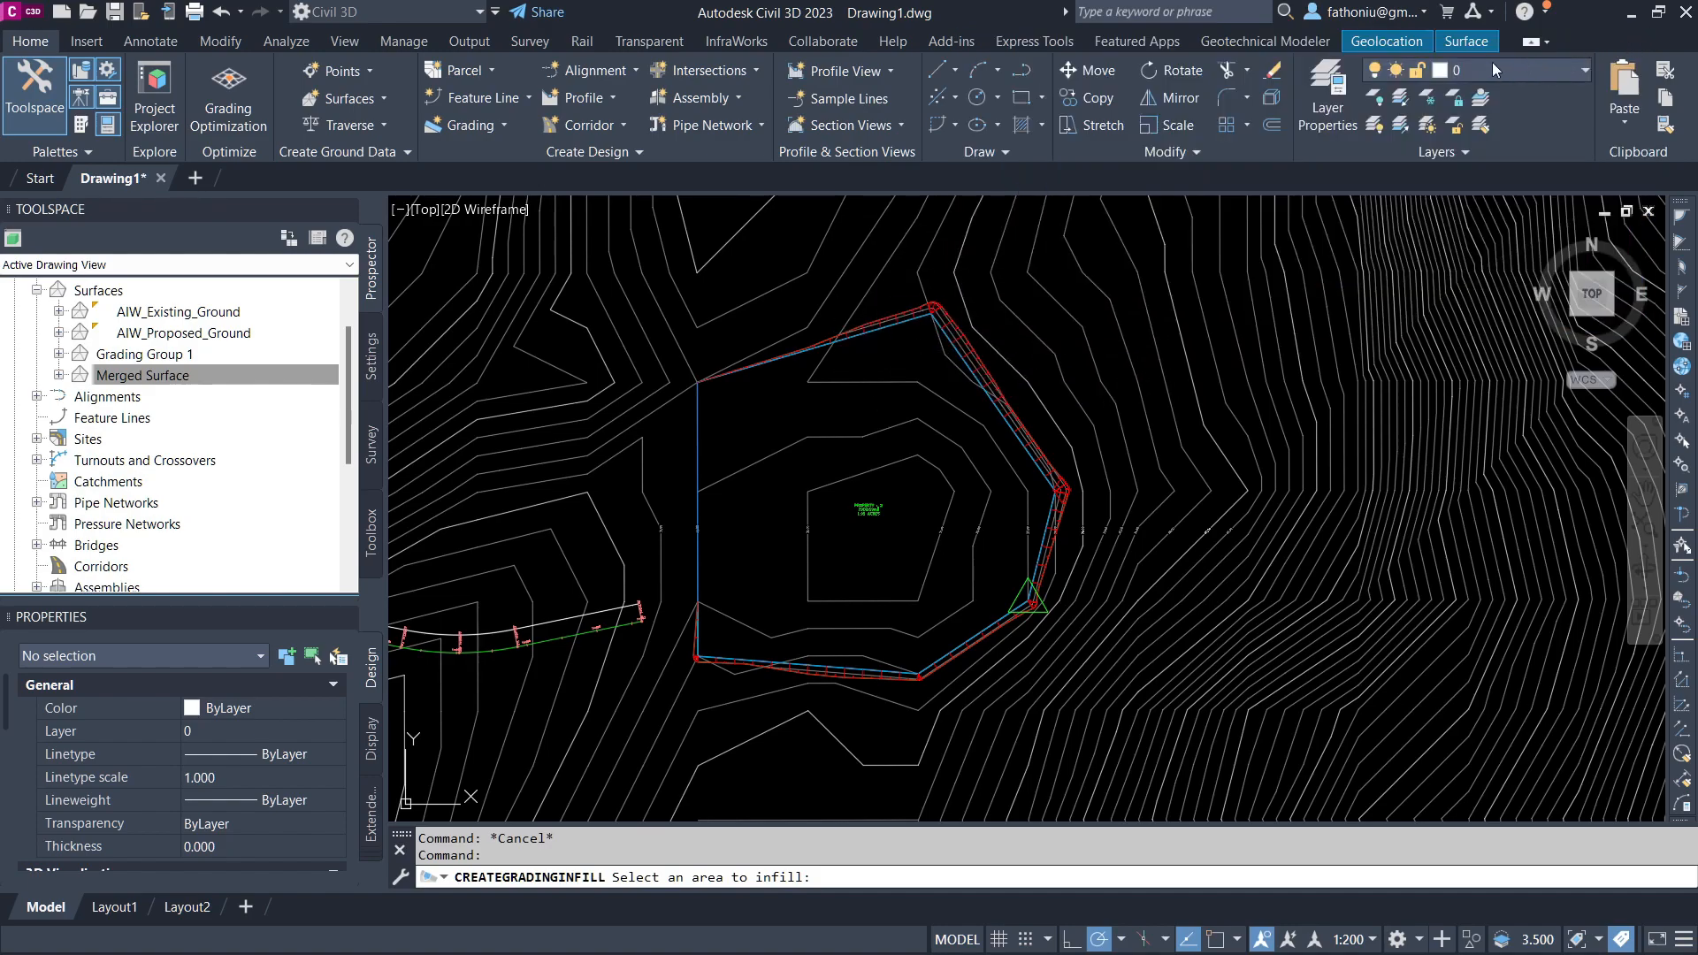
click(497, 128)
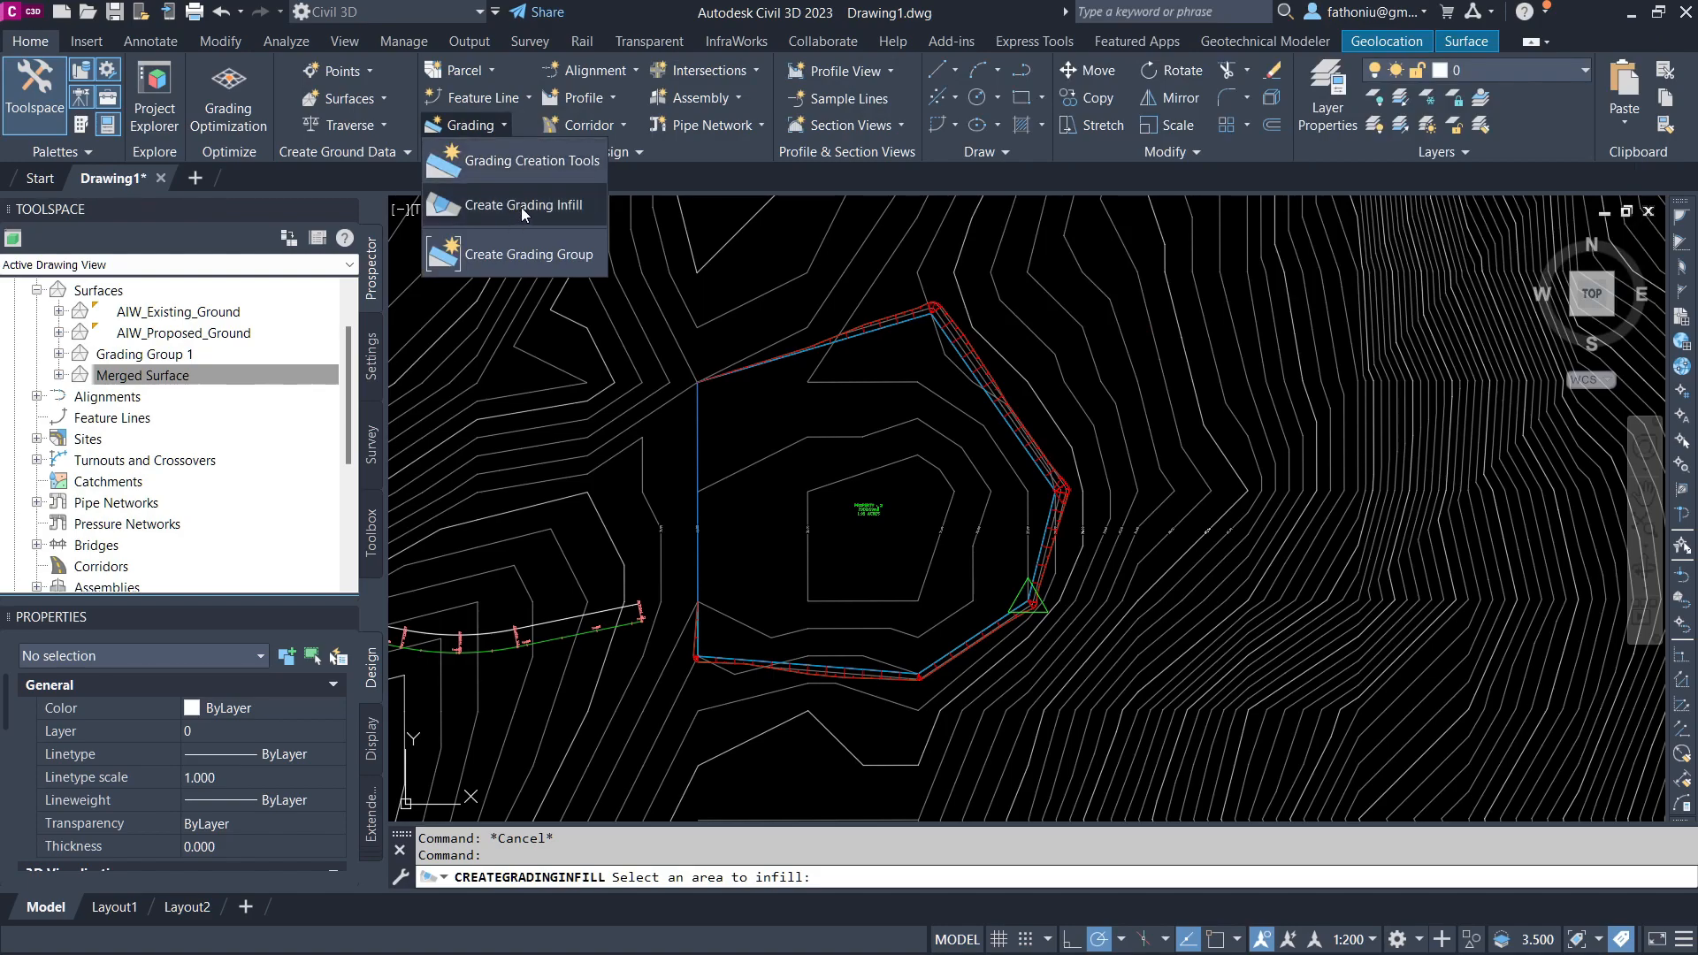
click(522, 208)
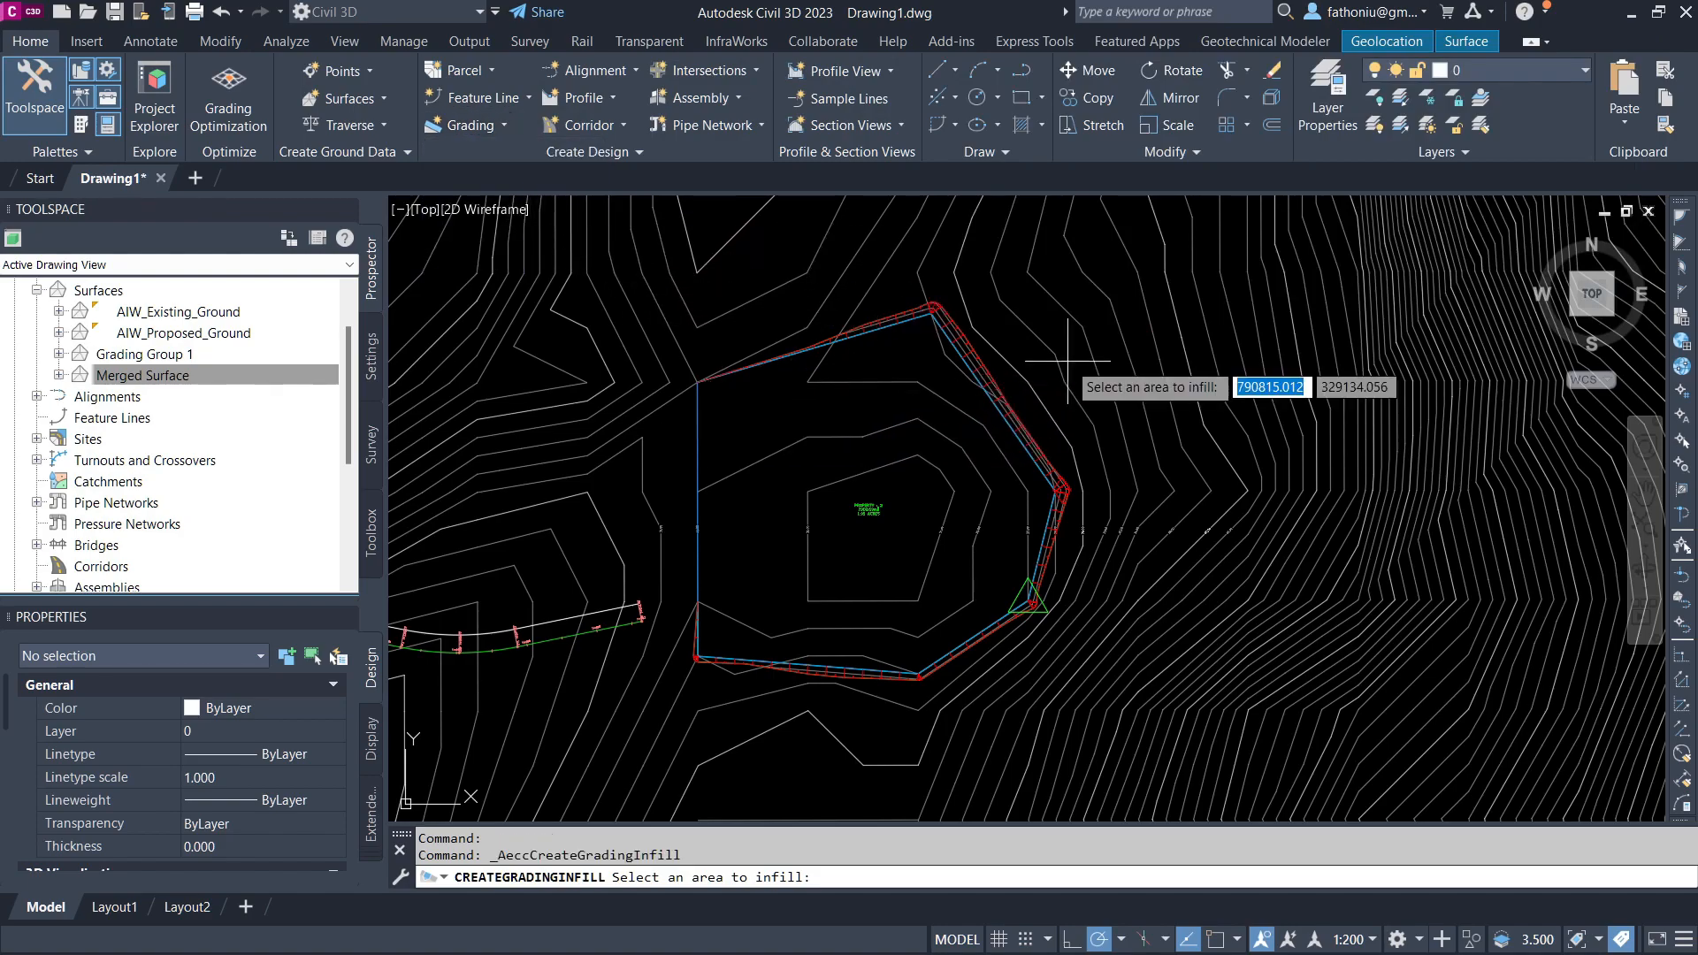
key(Escape)
key(Escape)
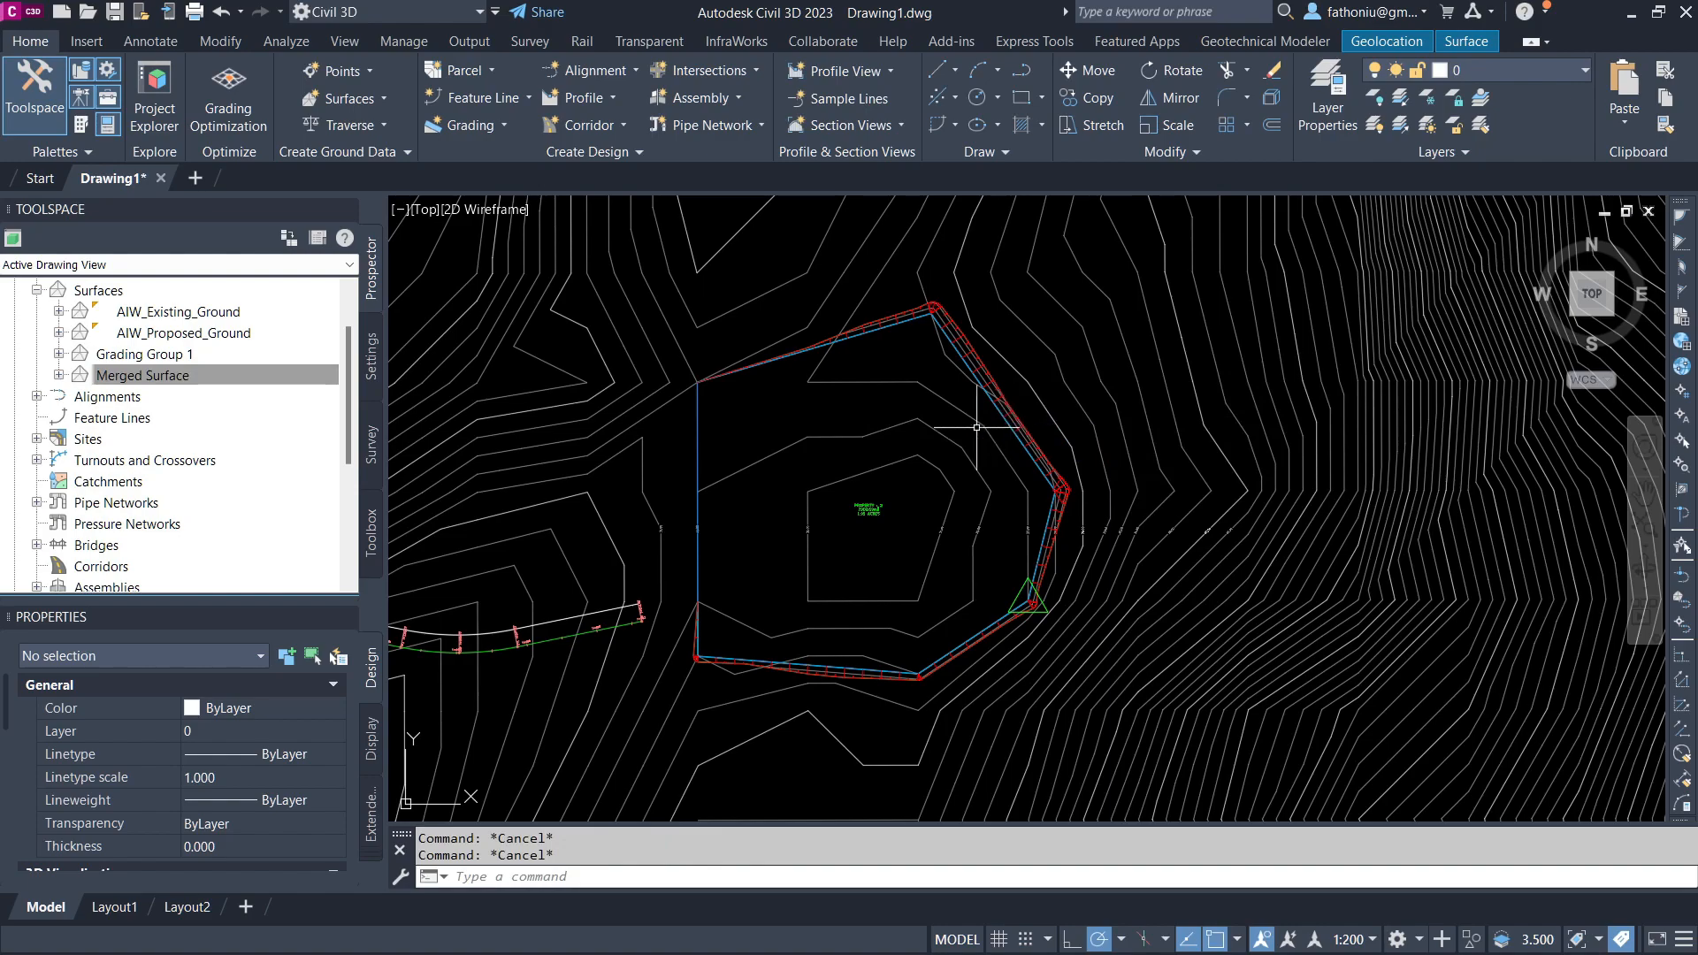
click(489, 126)
click(515, 207)
key(Escape)
key(Escape)
Step: Inspect the new pad grading in the Object Viewer
click(992, 384)
right_click(991, 385)
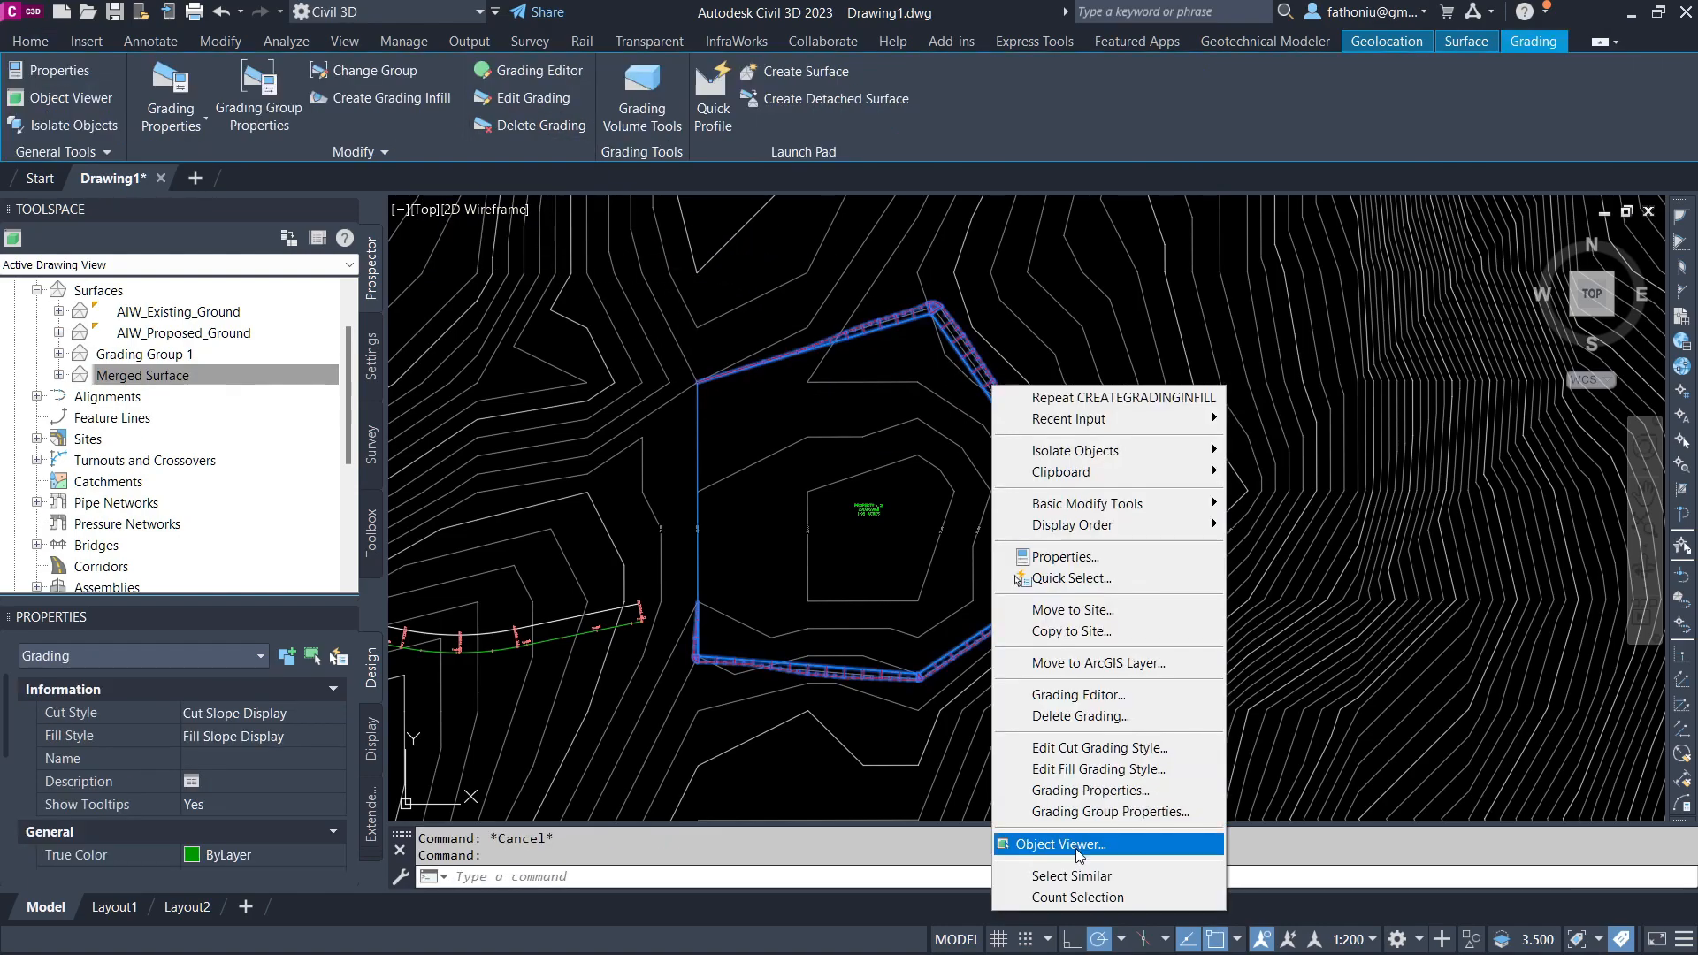
click(1078, 847)
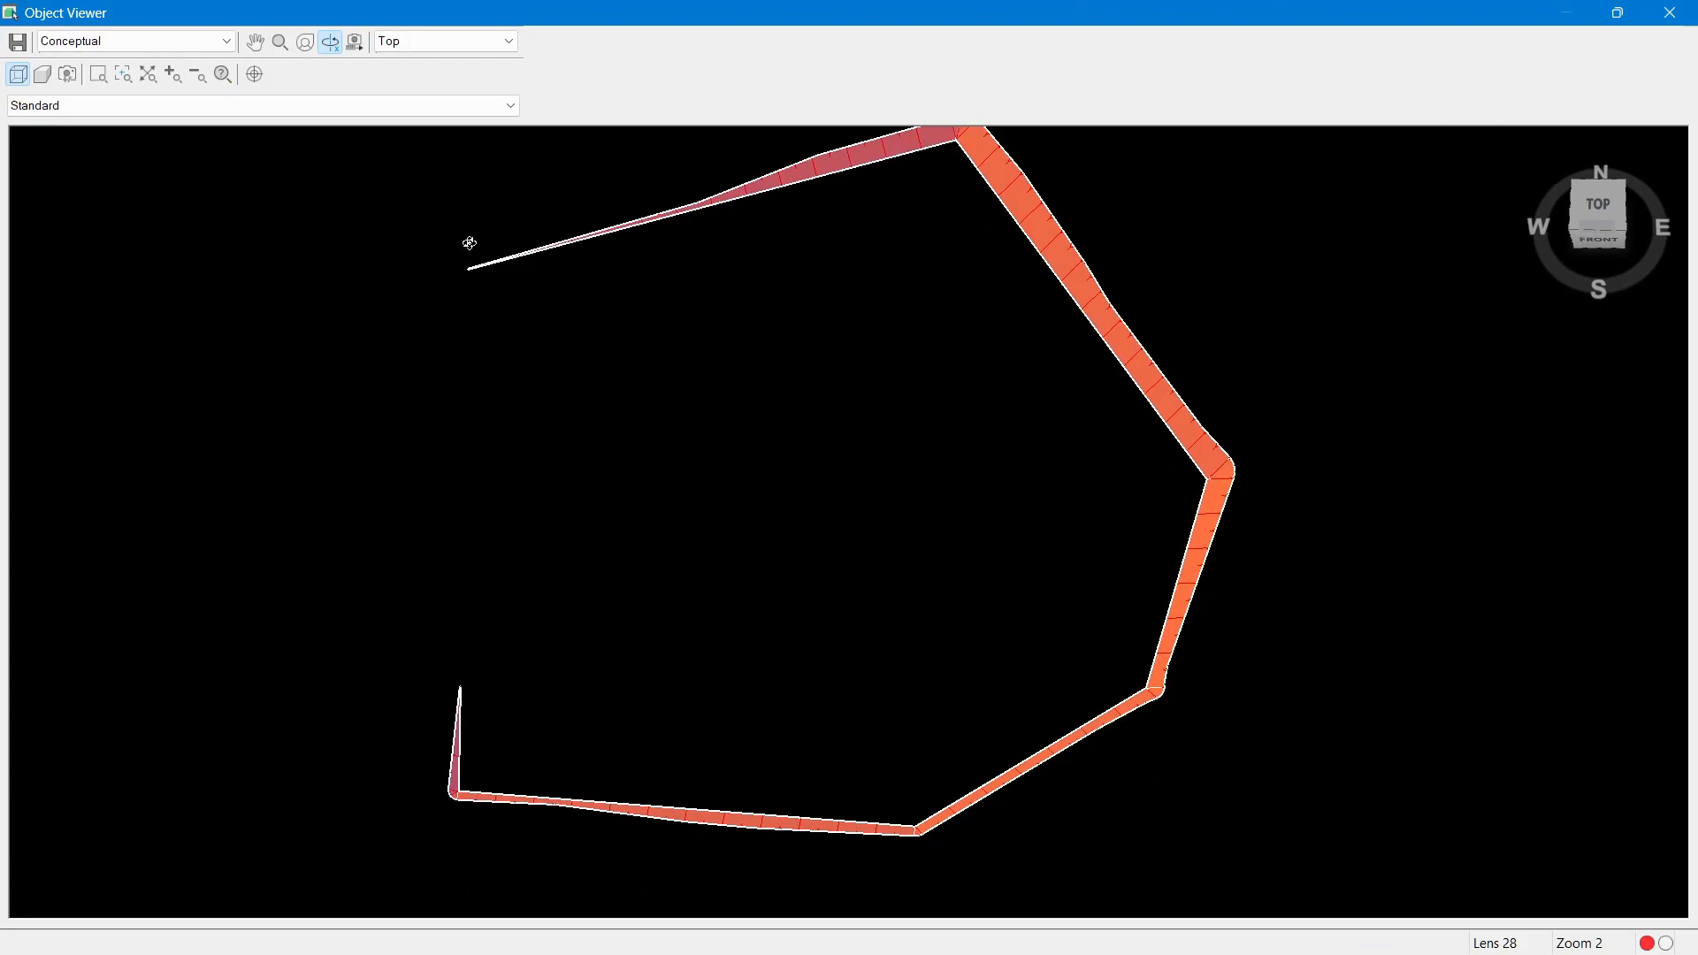
click(1669, 13)
key(Escape)
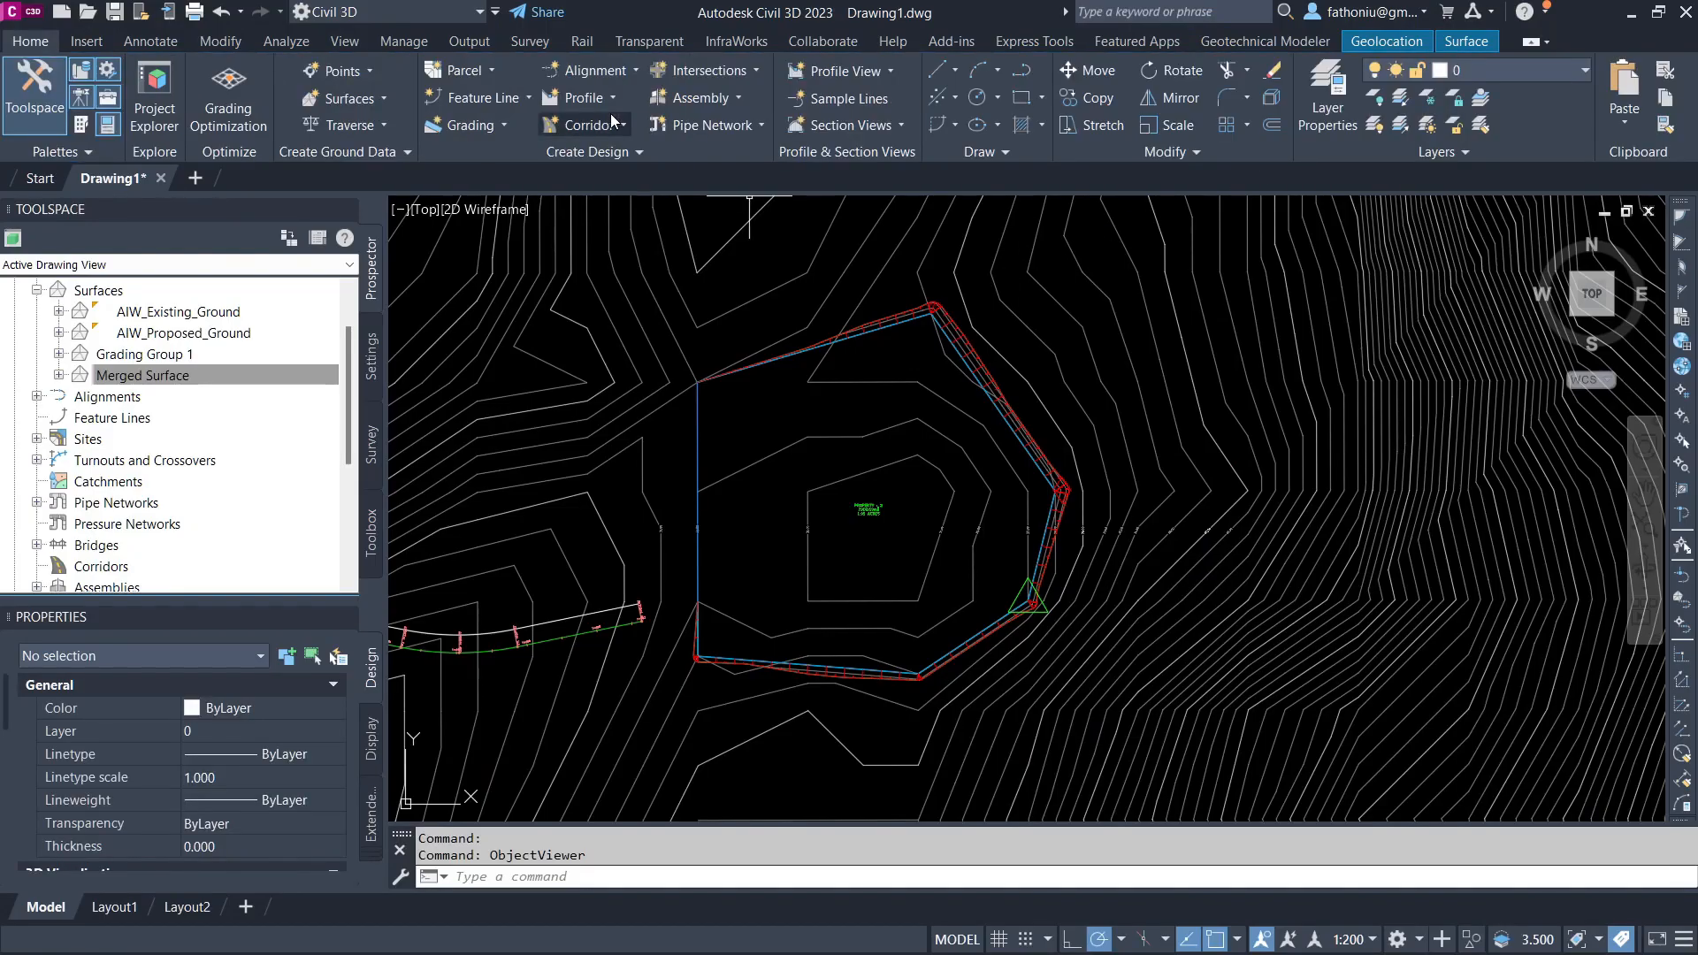
click(489, 126)
click(514, 207)
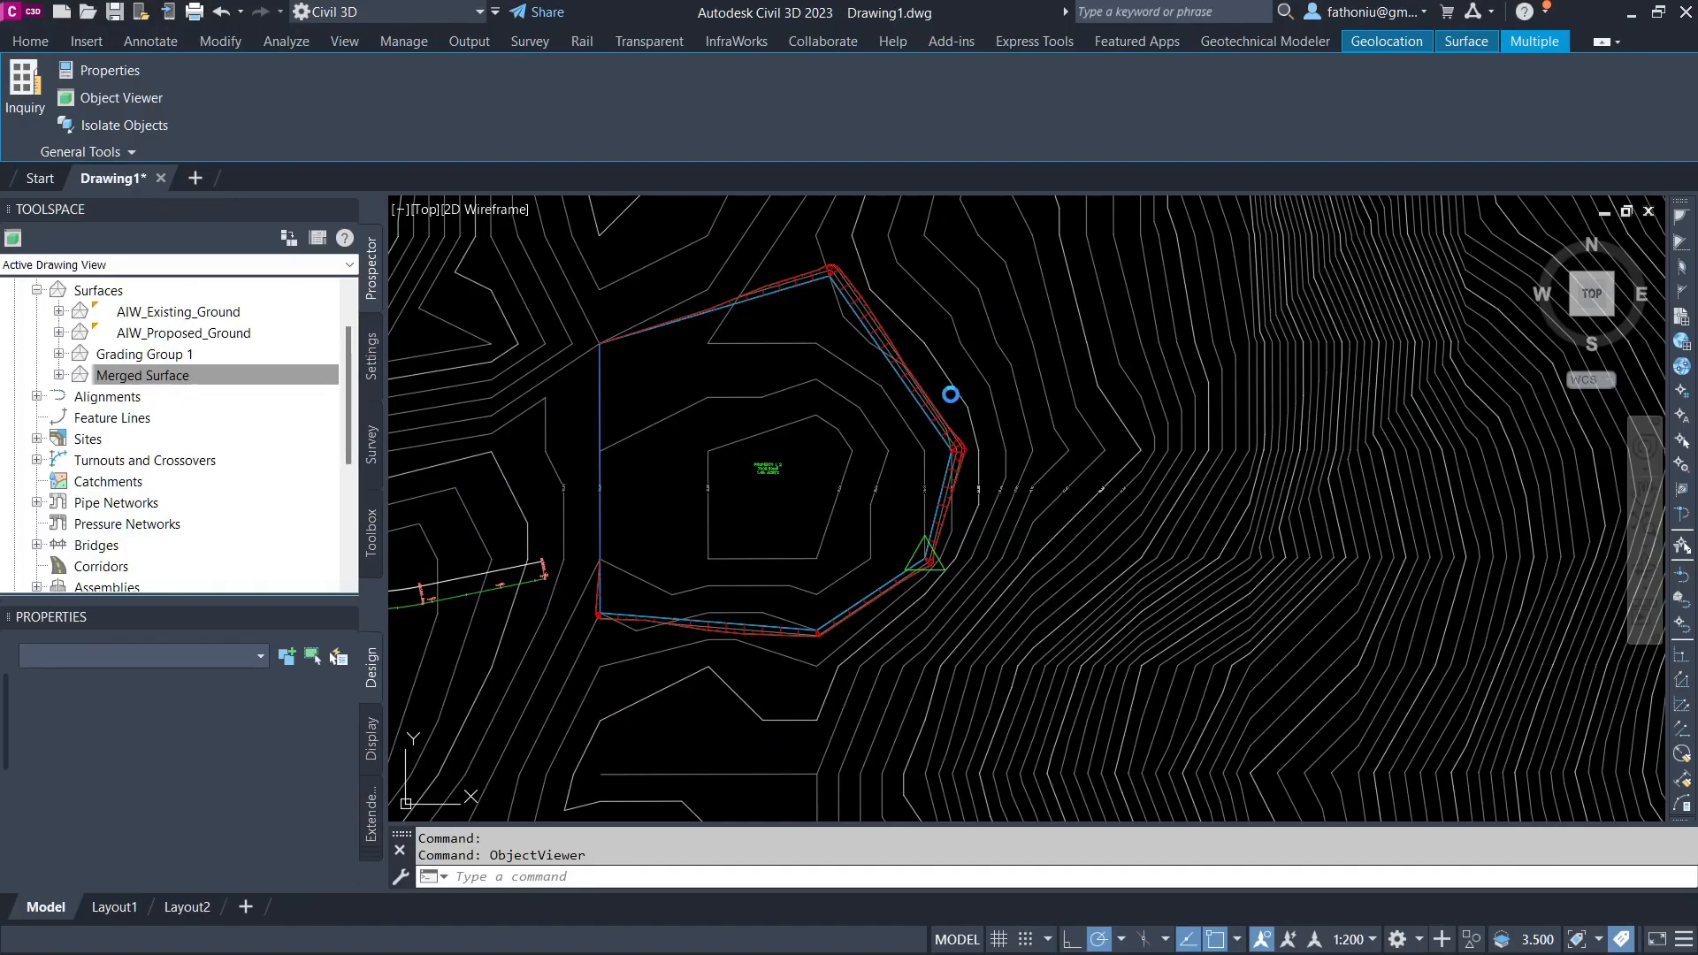
key(Escape)
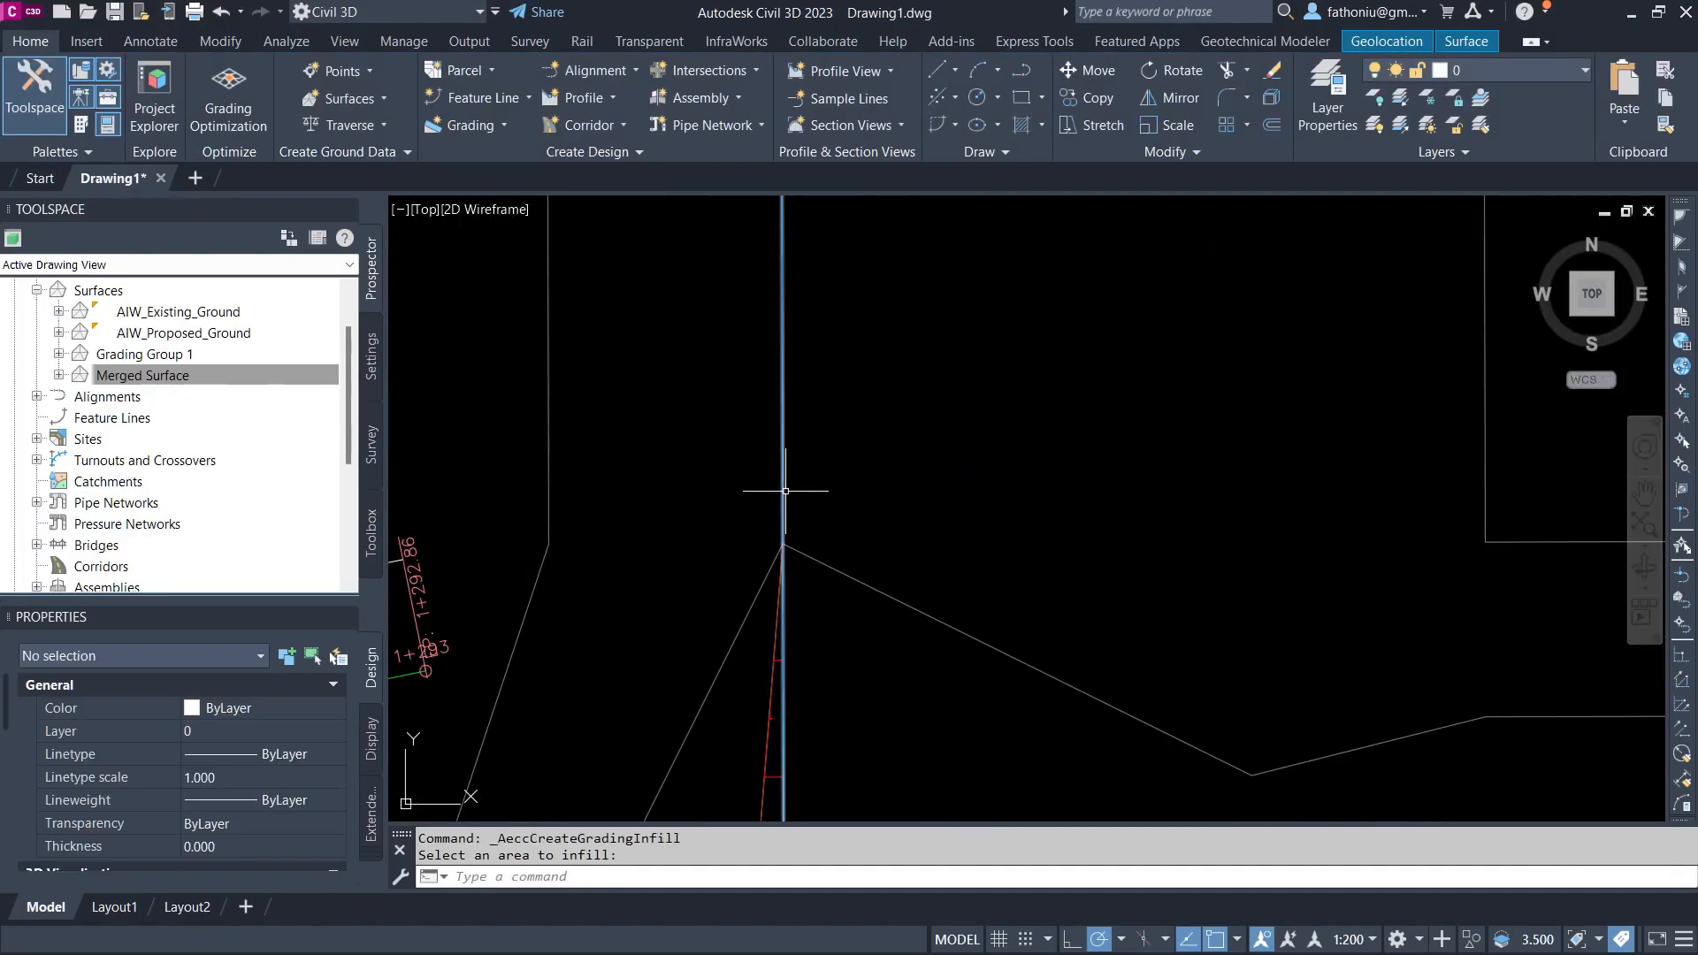
Step: Flatten all of the parcel boundary's elevations to a constant 30 m in the Elevation Editor and close it
click(784, 490)
scroll(766, 506, down, 6)
click(587, 84)
click(97, 106)
shift+click(121, 225)
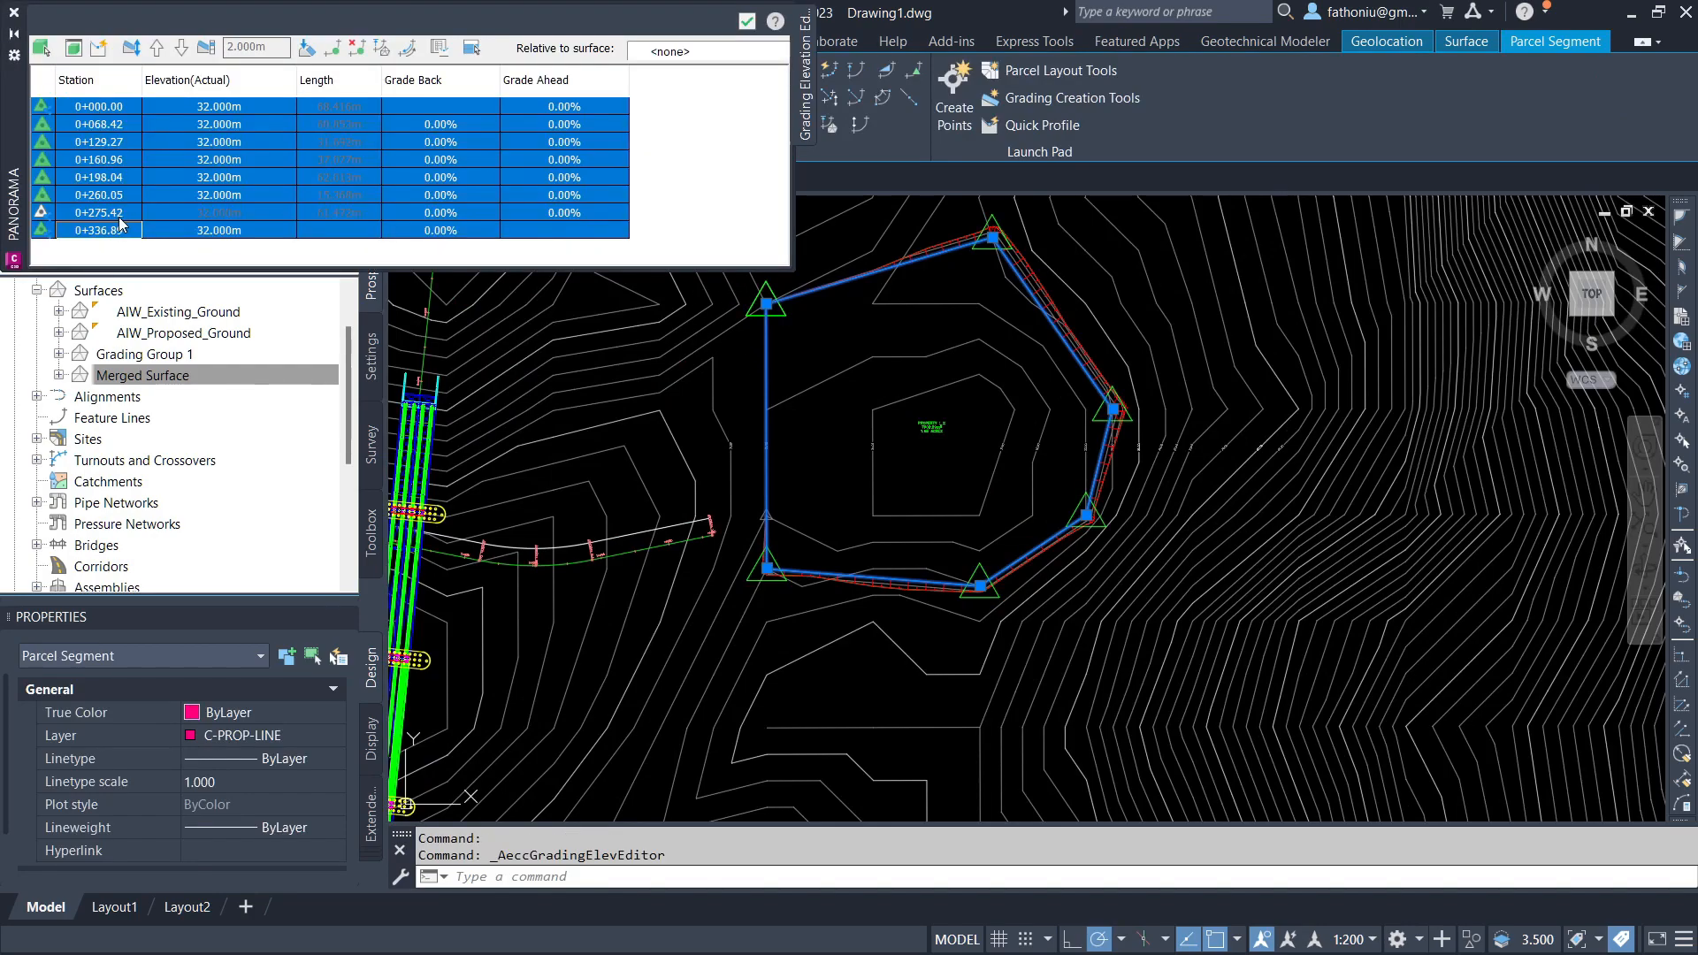
click(157, 48)
click(204, 108)
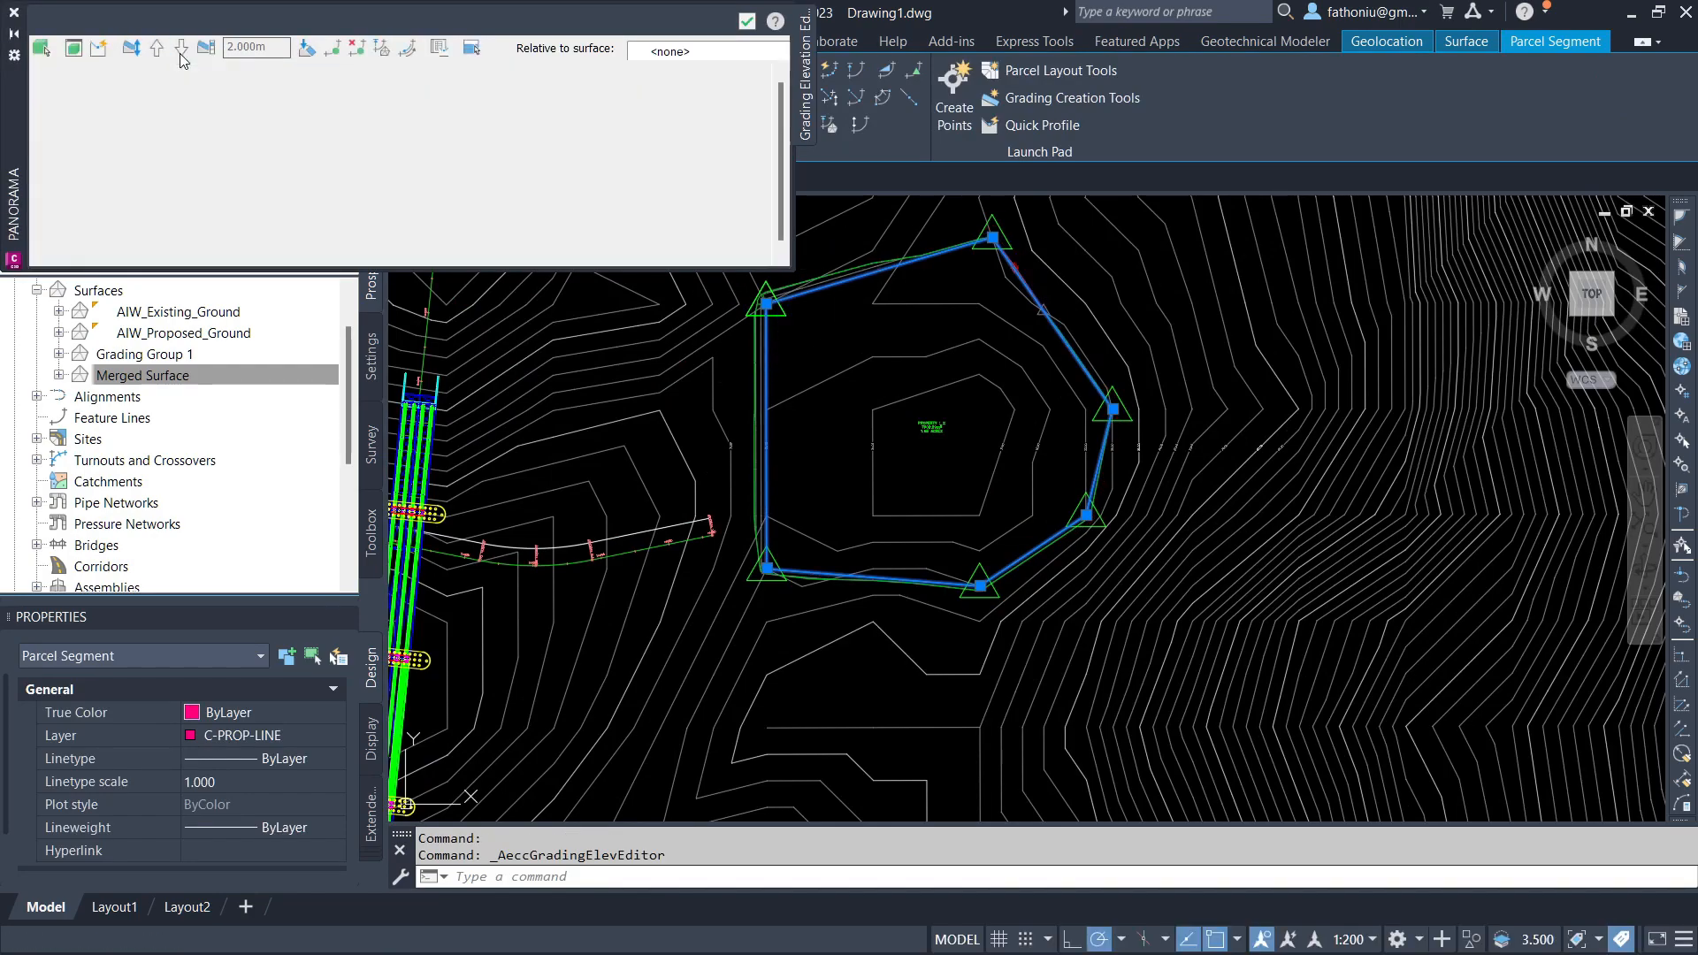
click(132, 50)
shift+click(248, 257)
scroll(246, 226, up, 1)
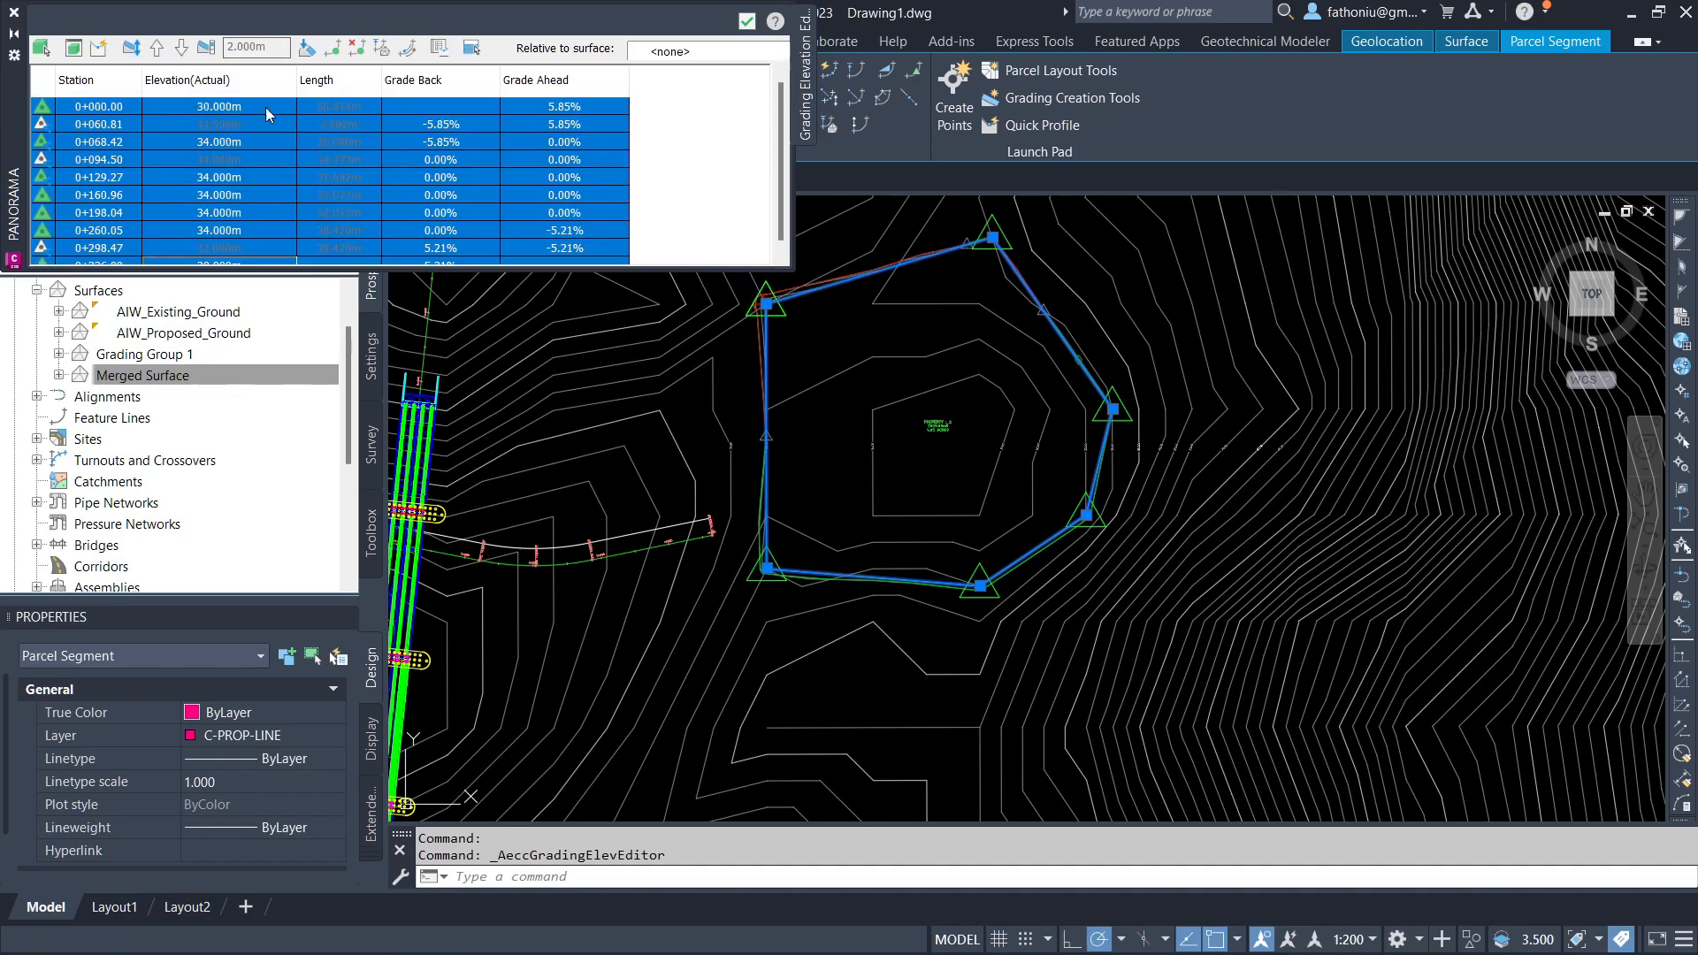
click(307, 48)
click(762, 534)
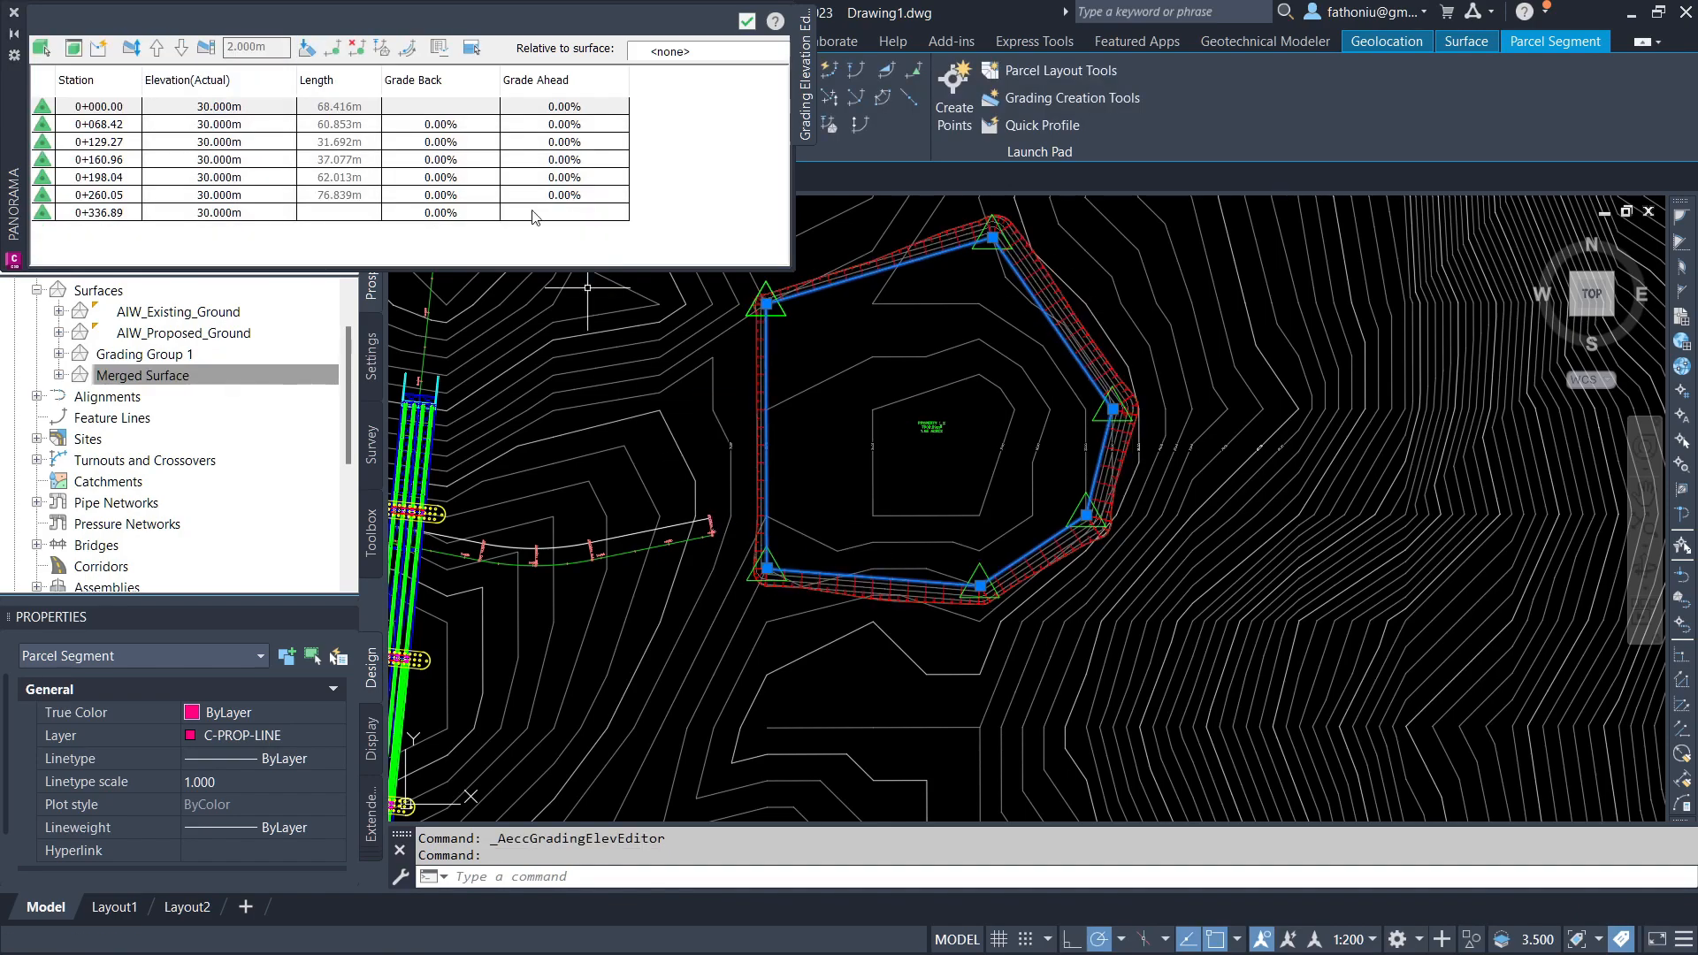
click(747, 21)
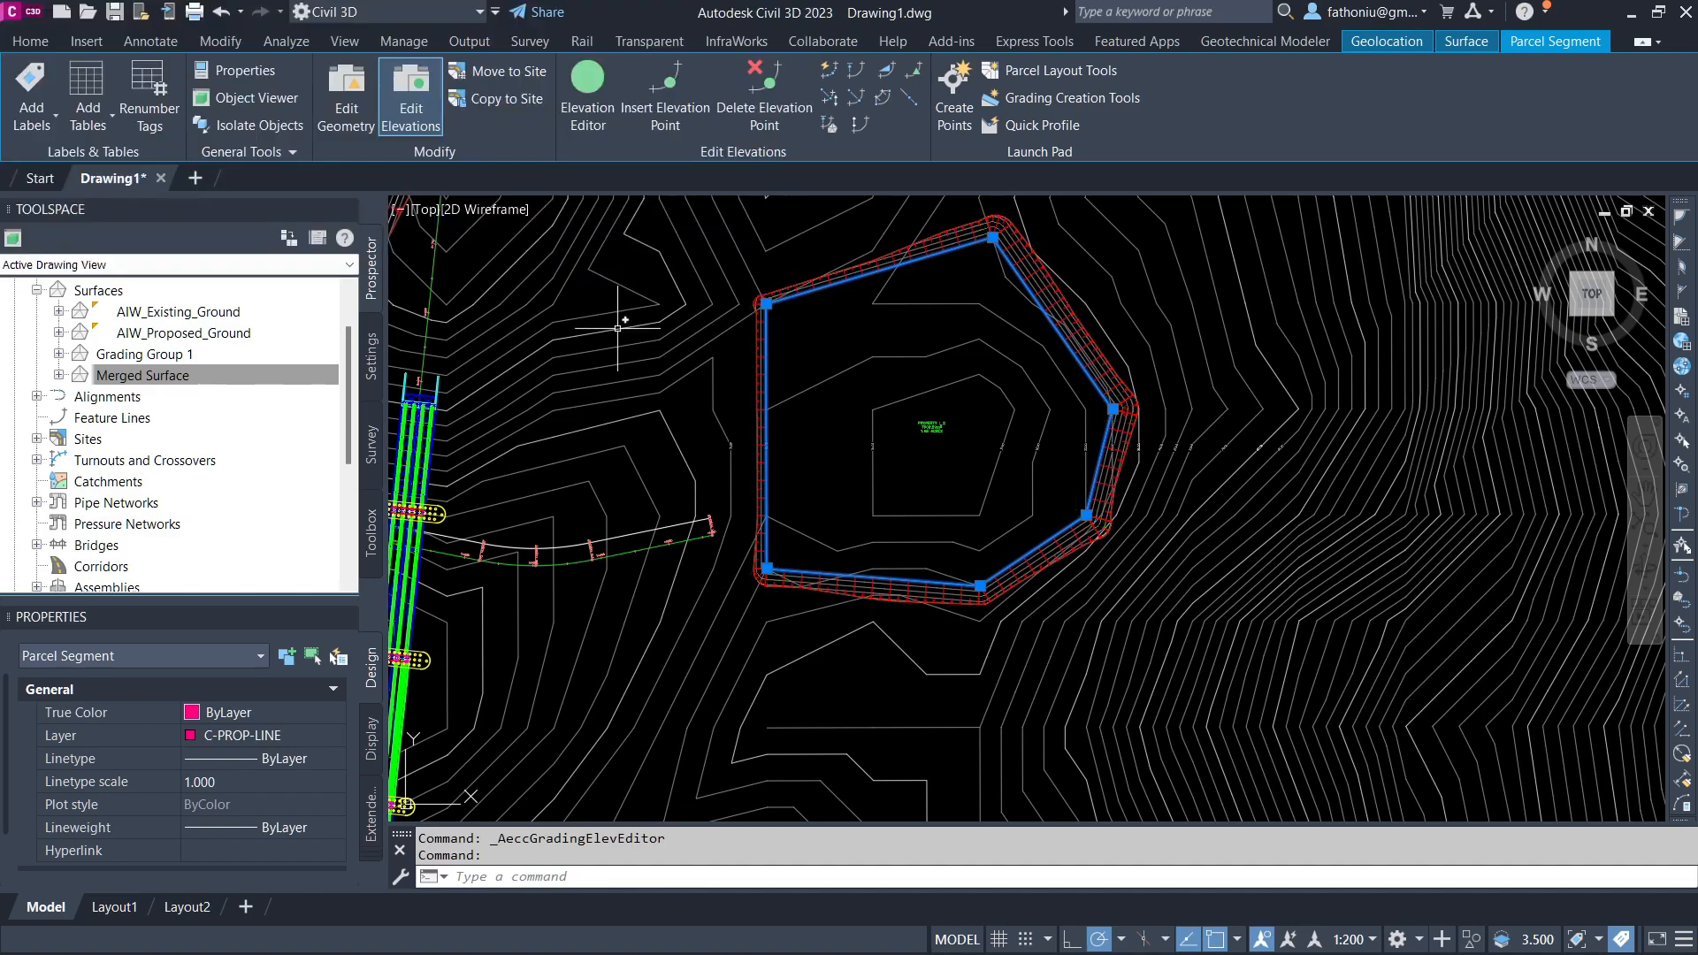
Step: Create a grading infill inside the pad boundary
click(36, 41)
click(469, 125)
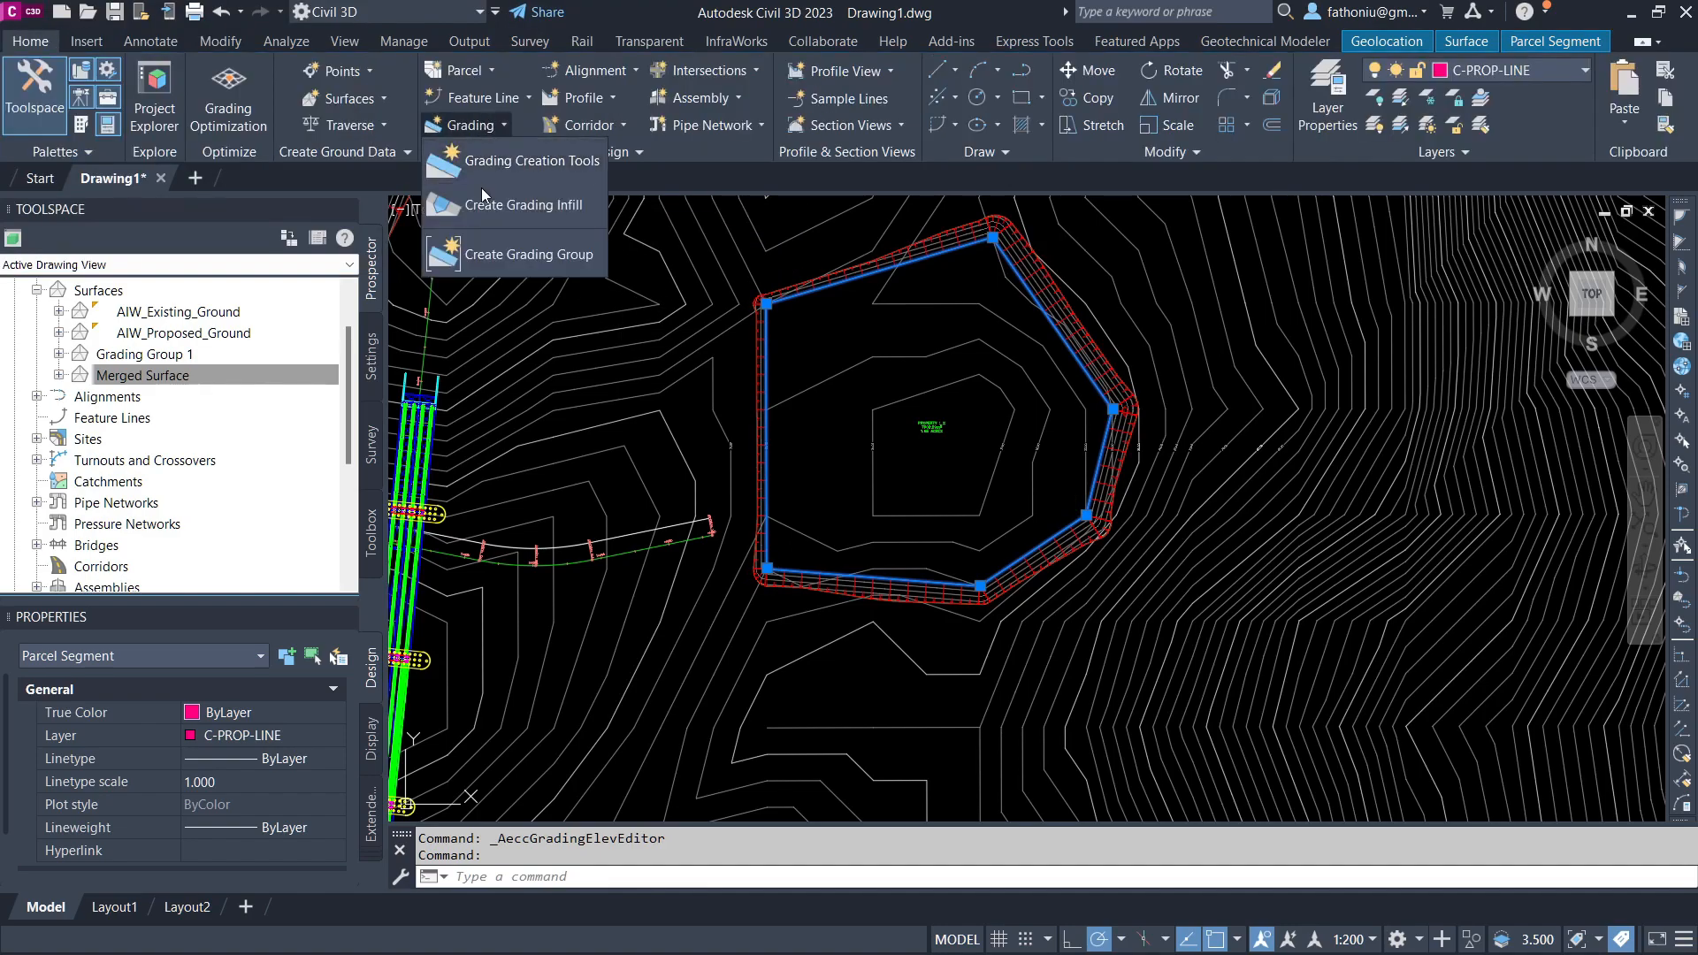
click(485, 201)
click(798, 350)
middle_drag(795, 355, 777, 356)
key(Return)
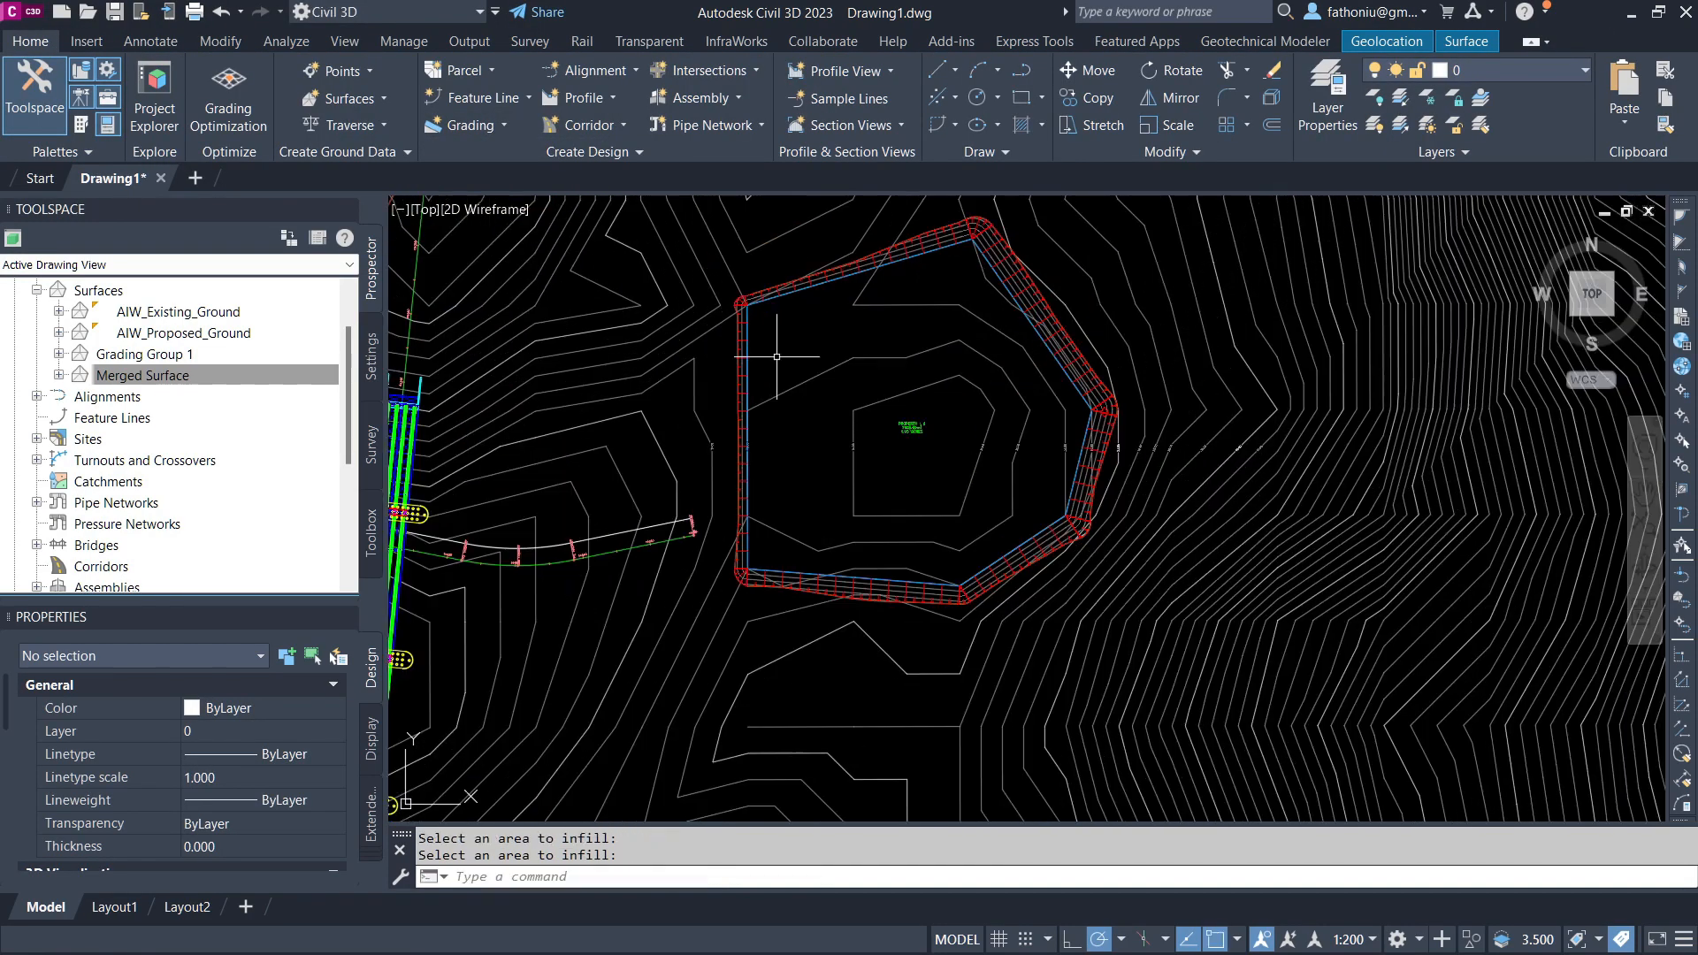
Step: Inspect the pad grading in the Object Viewer and around the site
click(849, 269)
right_click(849, 270)
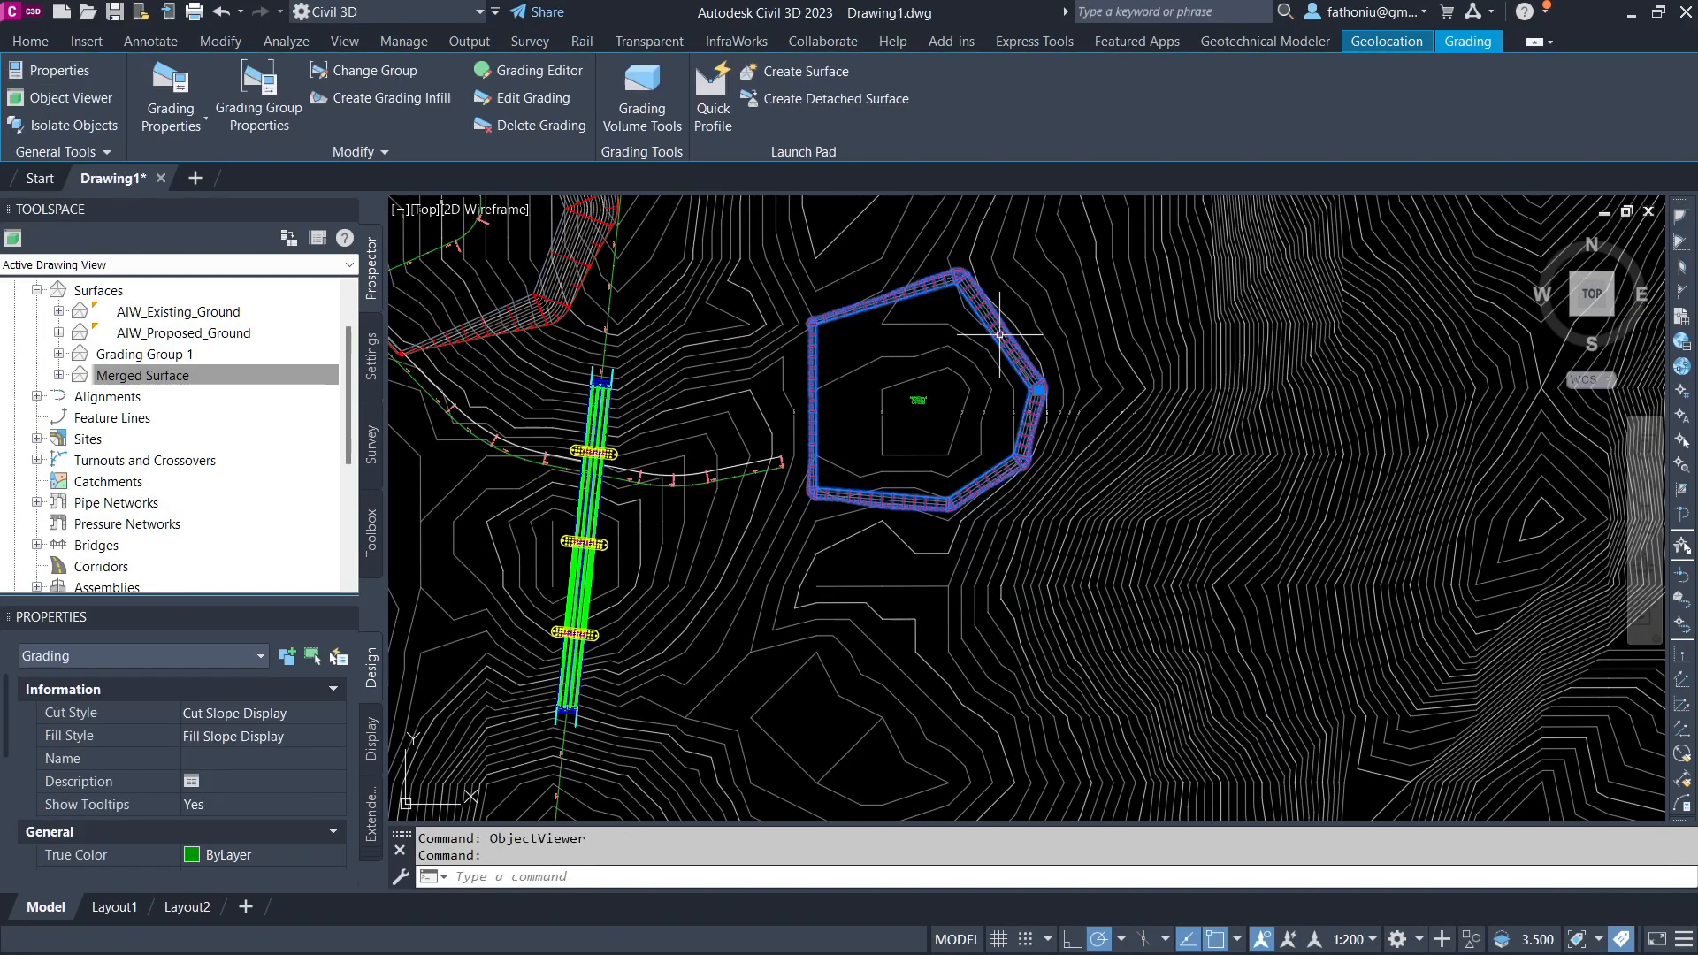
right_click(997, 334)
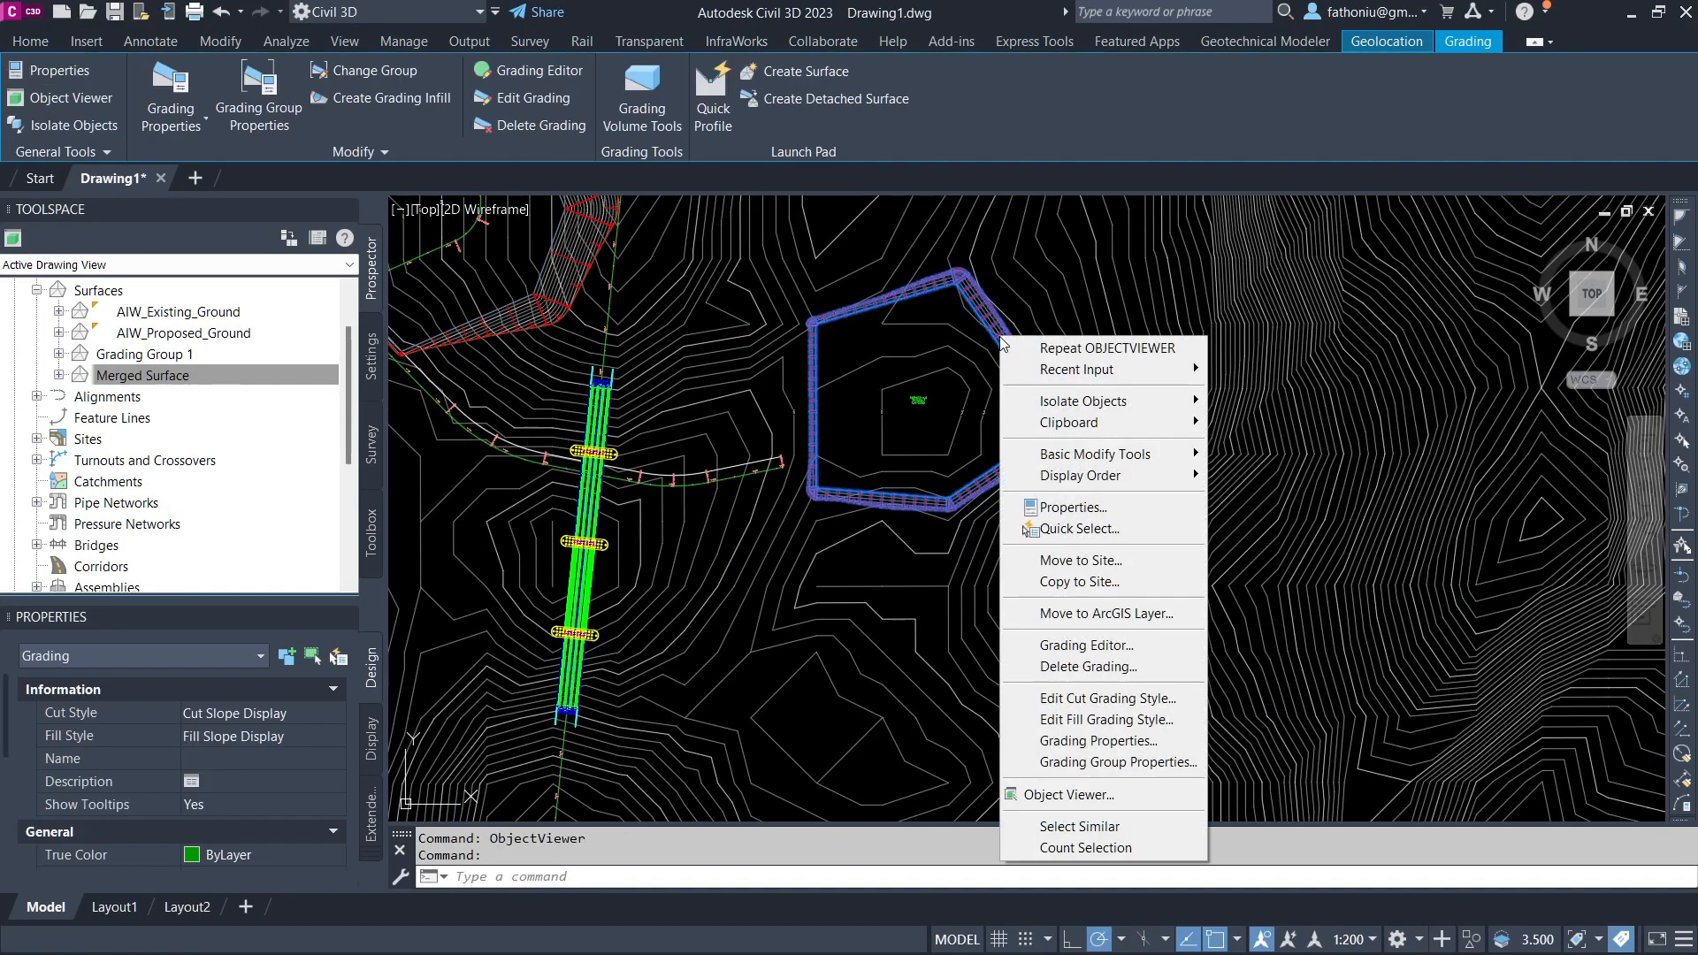
click(1061, 794)
scroll(964, 391, down, 2)
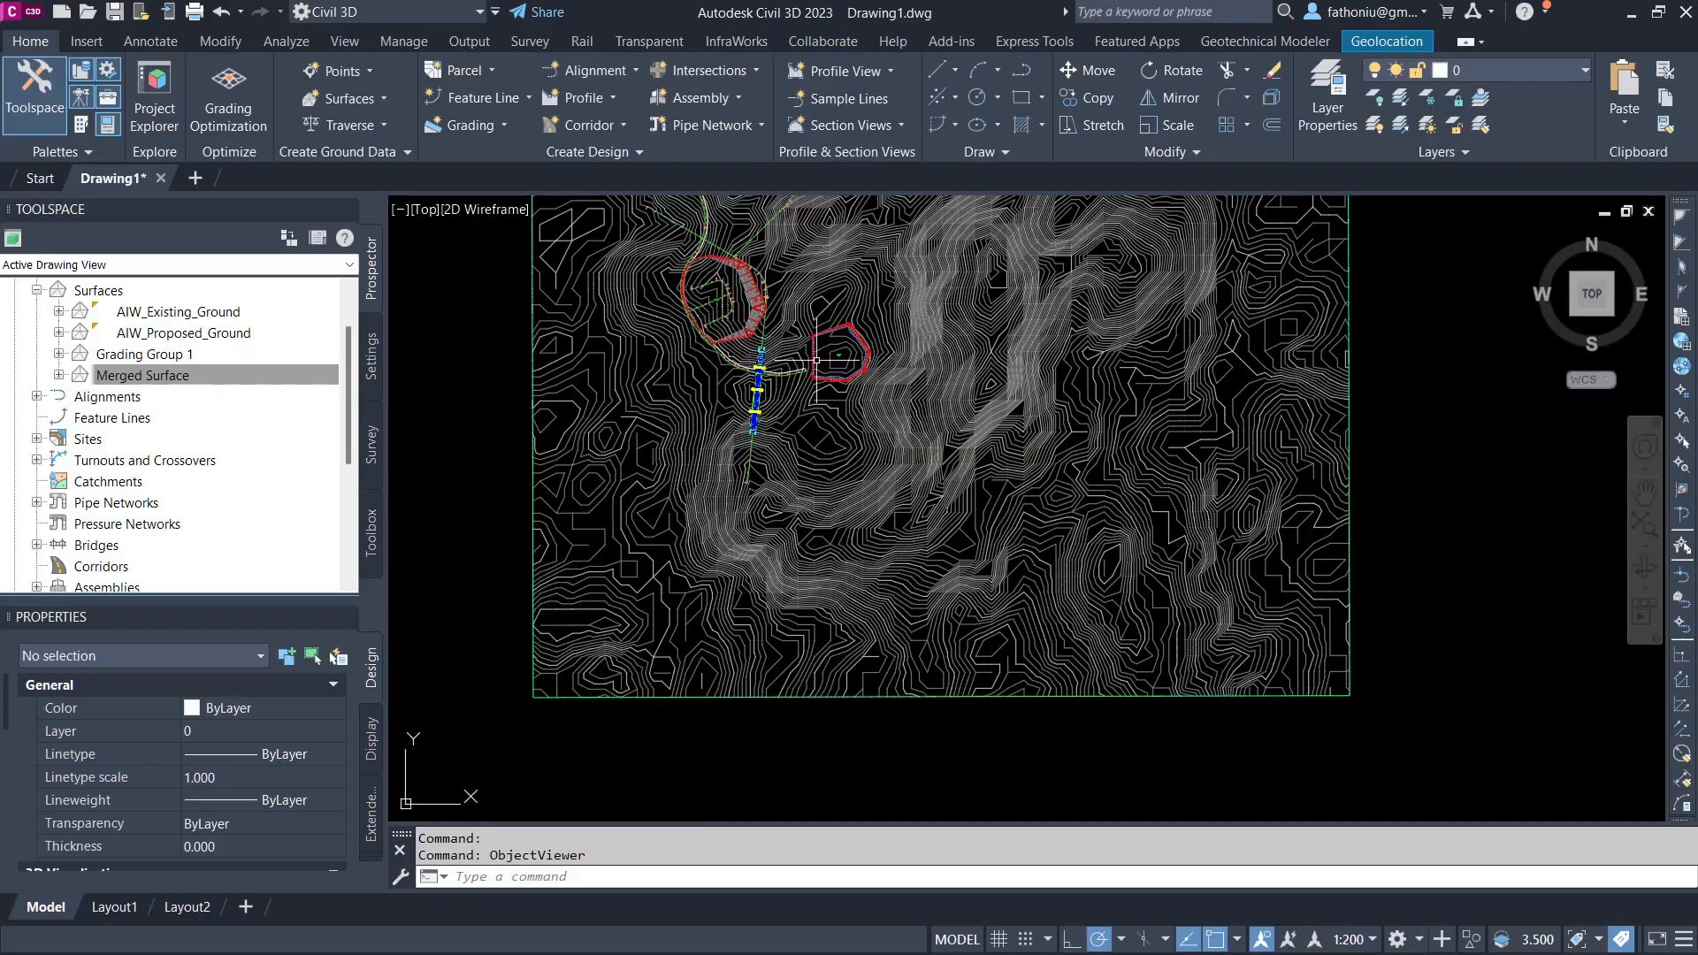
scroll(768, 392, up, 4)
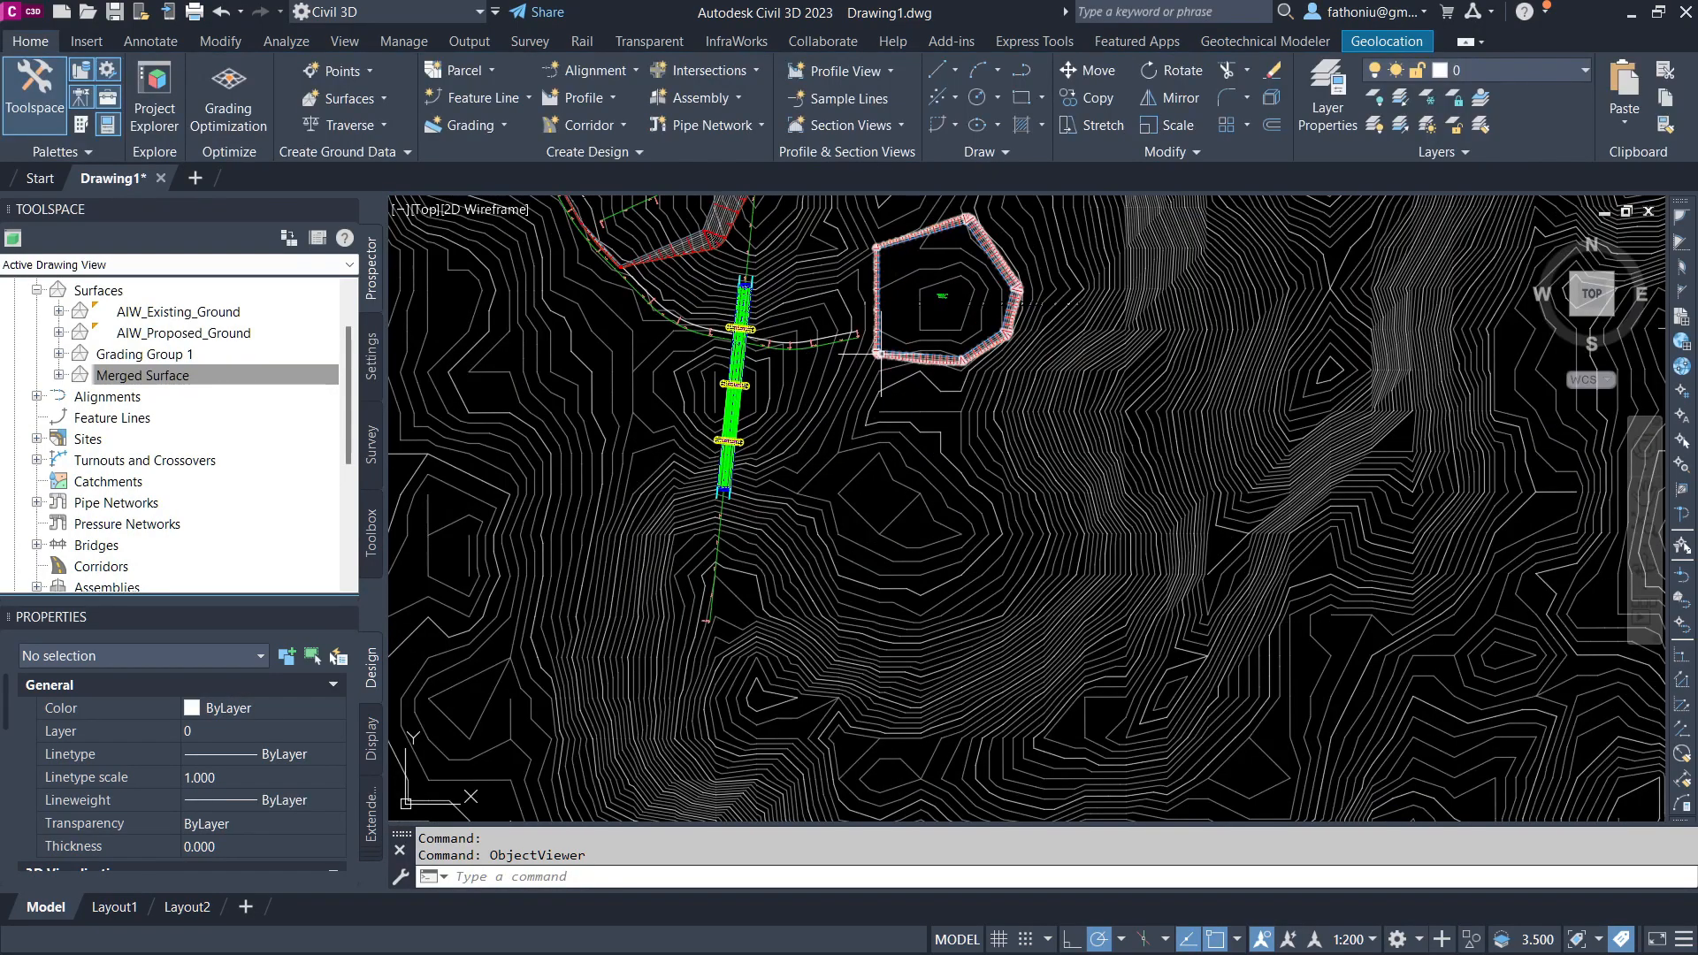
scroll(926, 234, up, 2)
middle_drag(926, 234, 791, 301)
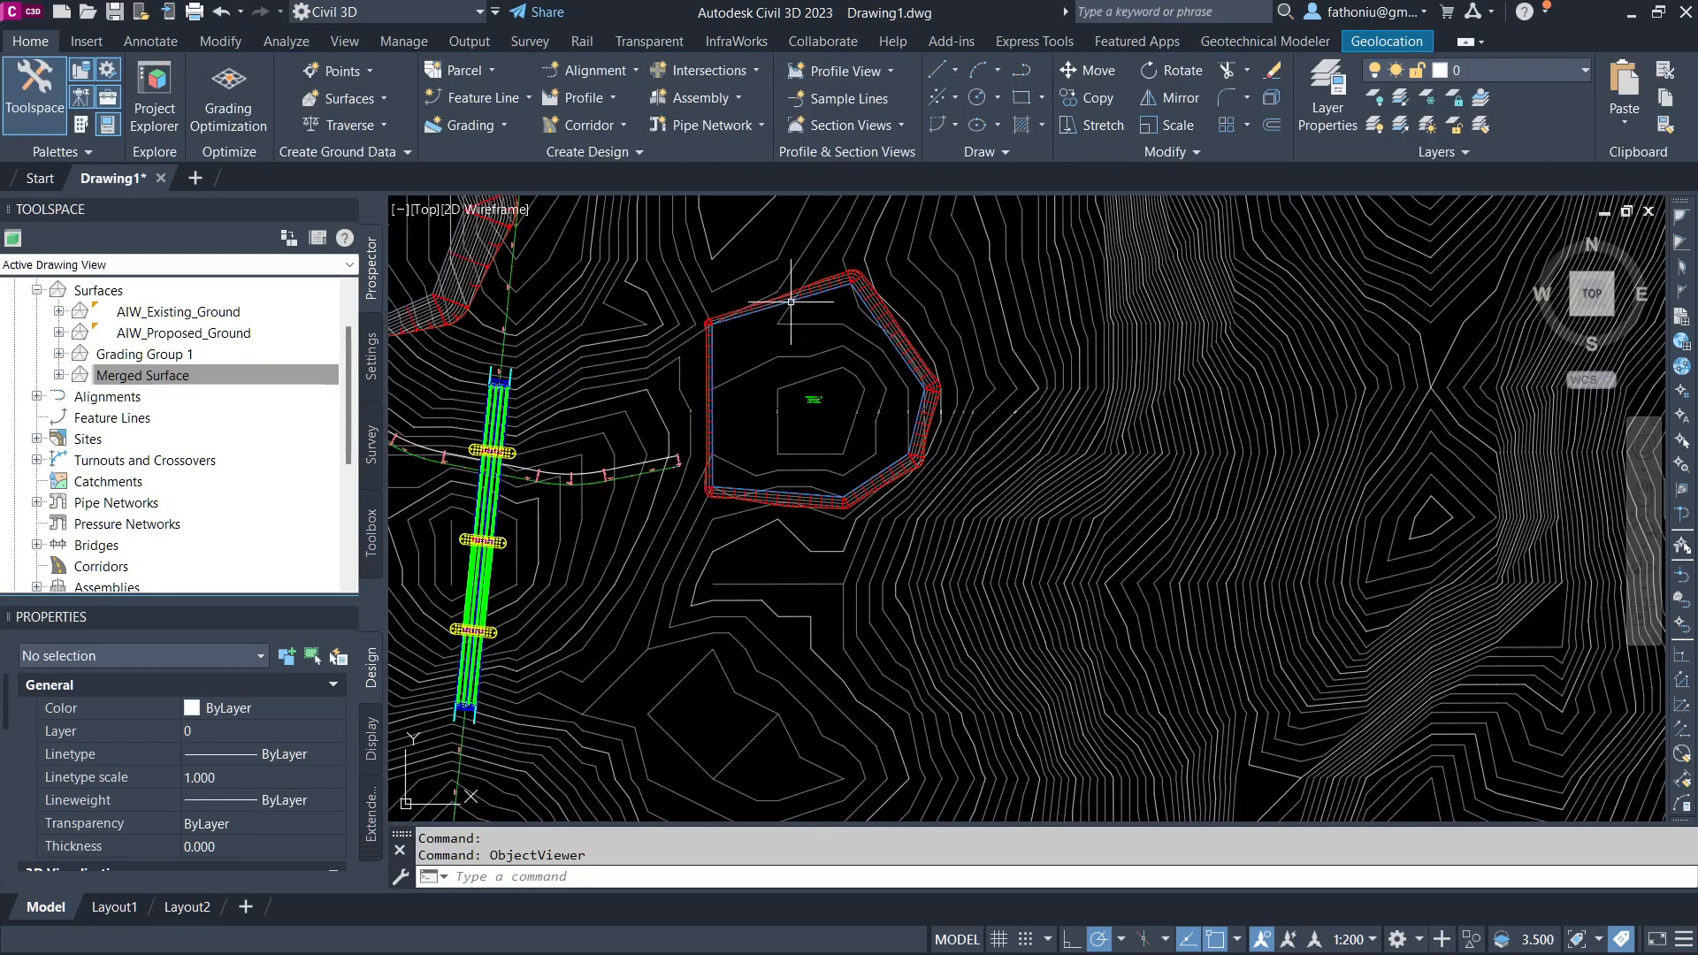
Step: Delete the existing grading around the pad and select the pad's parcel boundary
click(870, 292)
key(Delete)
click(777, 304)
click(13, 48)
middle_drag(862, 302, 907, 413)
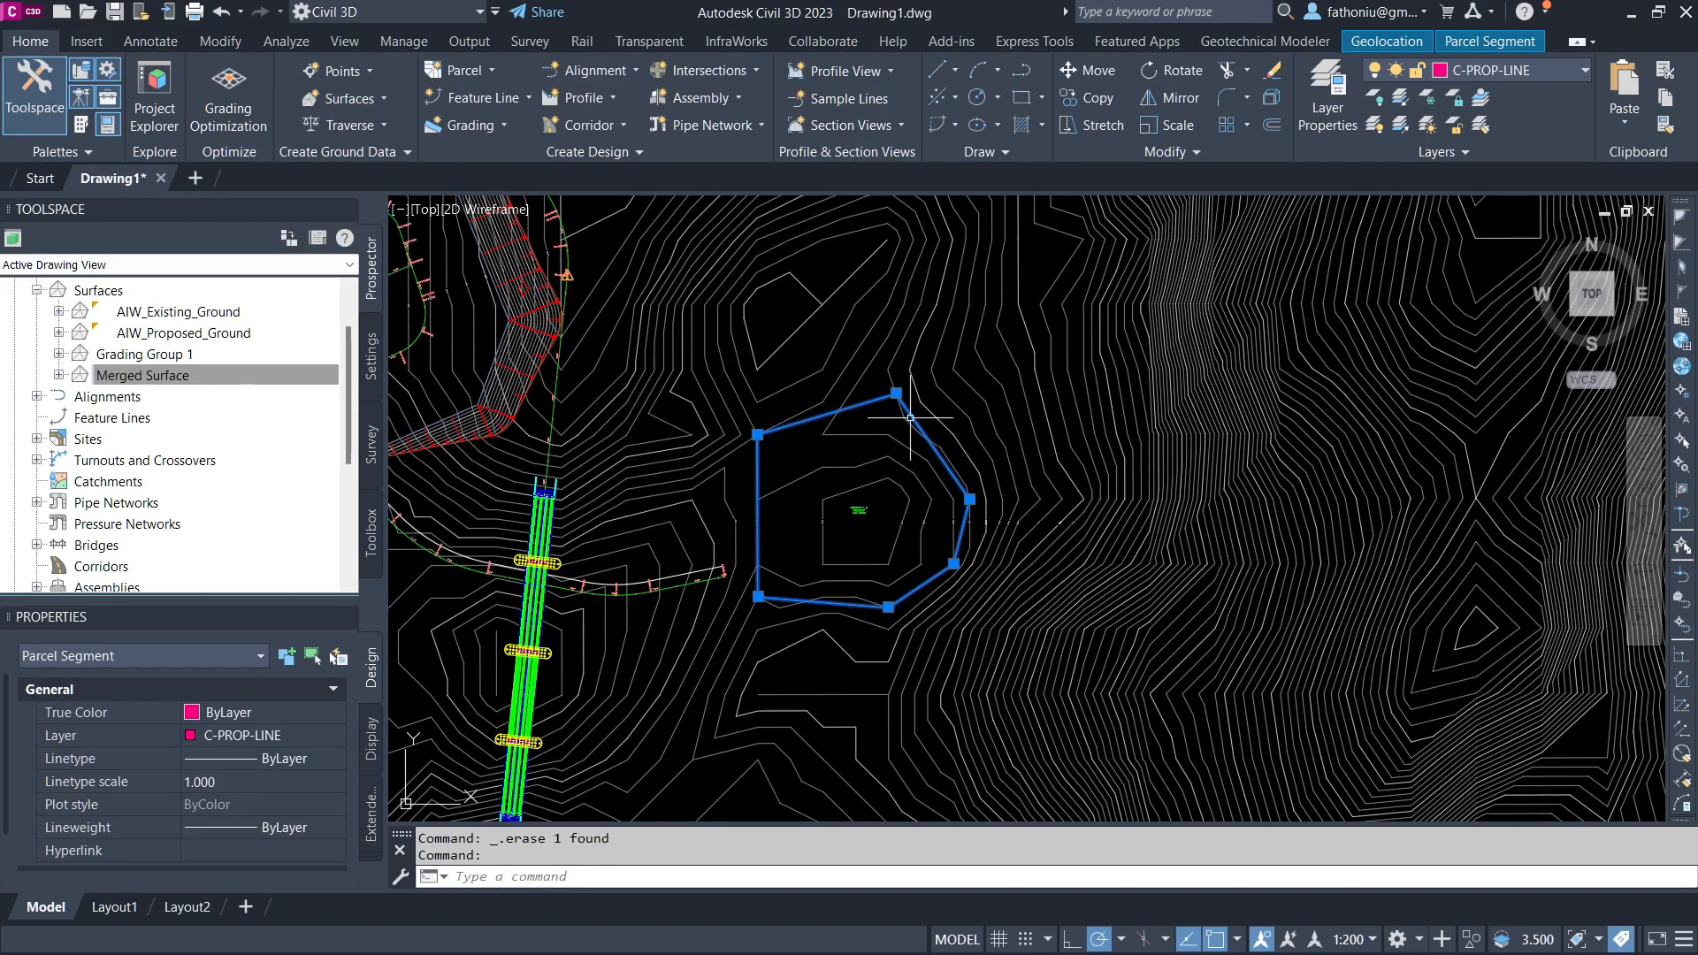
Step: Open the Grading Creation Tools and create a new grading group named Grading Group 2 for grading to surface
click(491, 129)
click(531, 160)
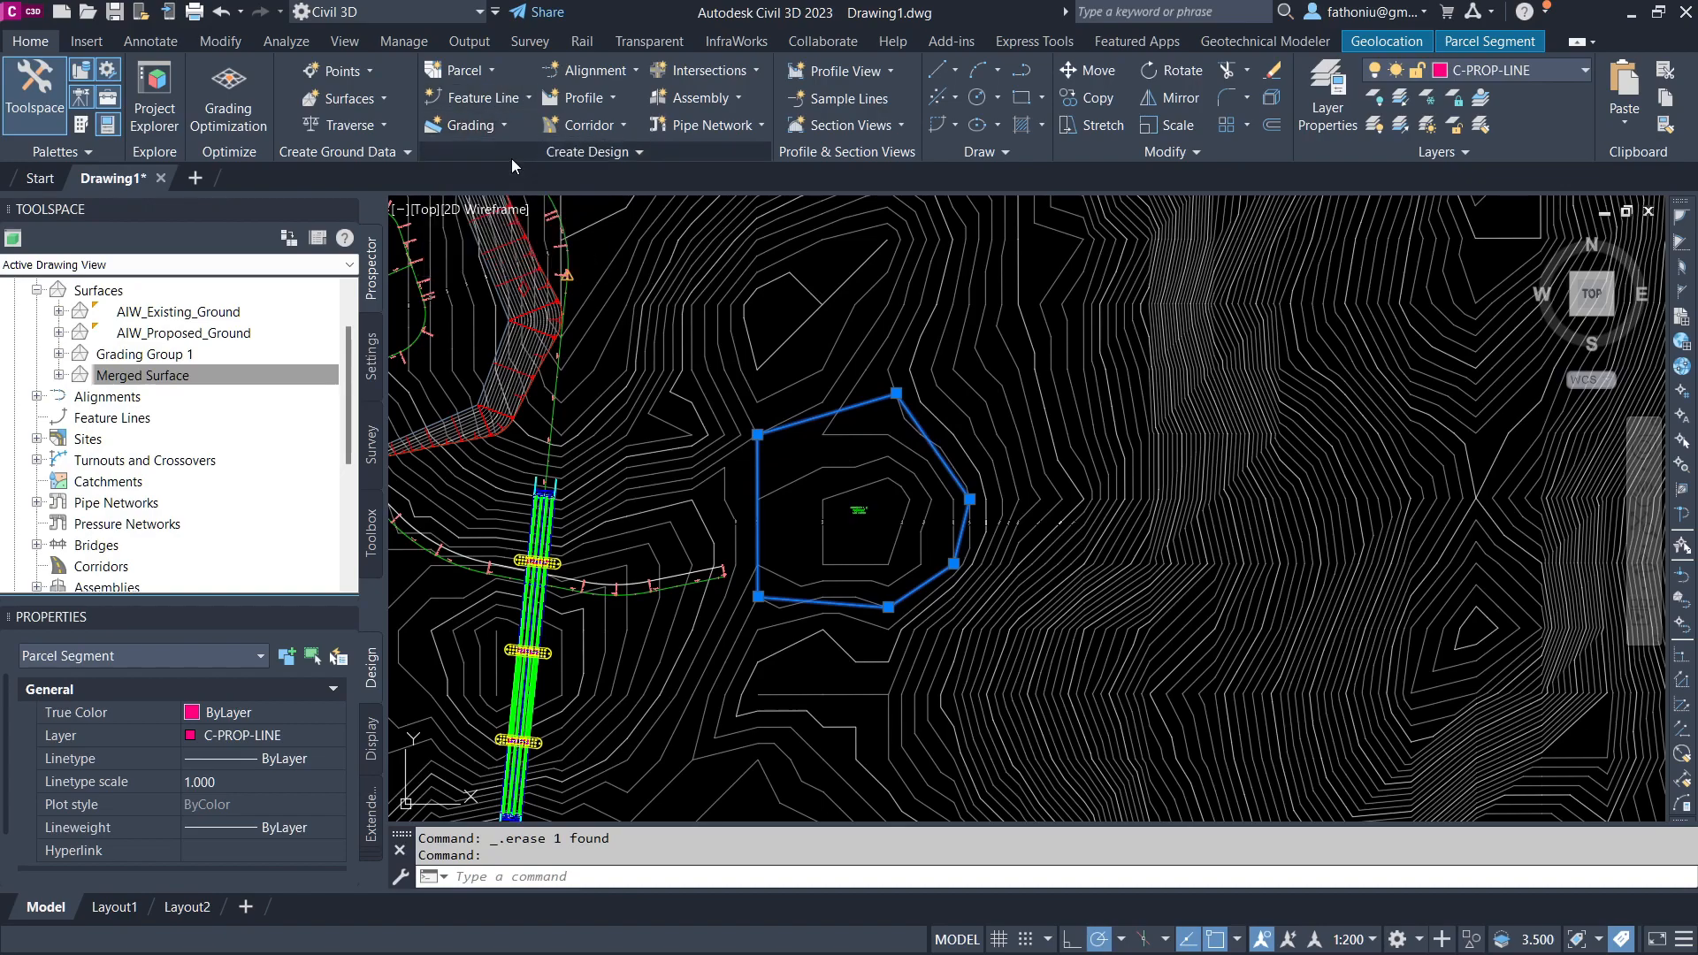
drag(1022, 57, 741, 54)
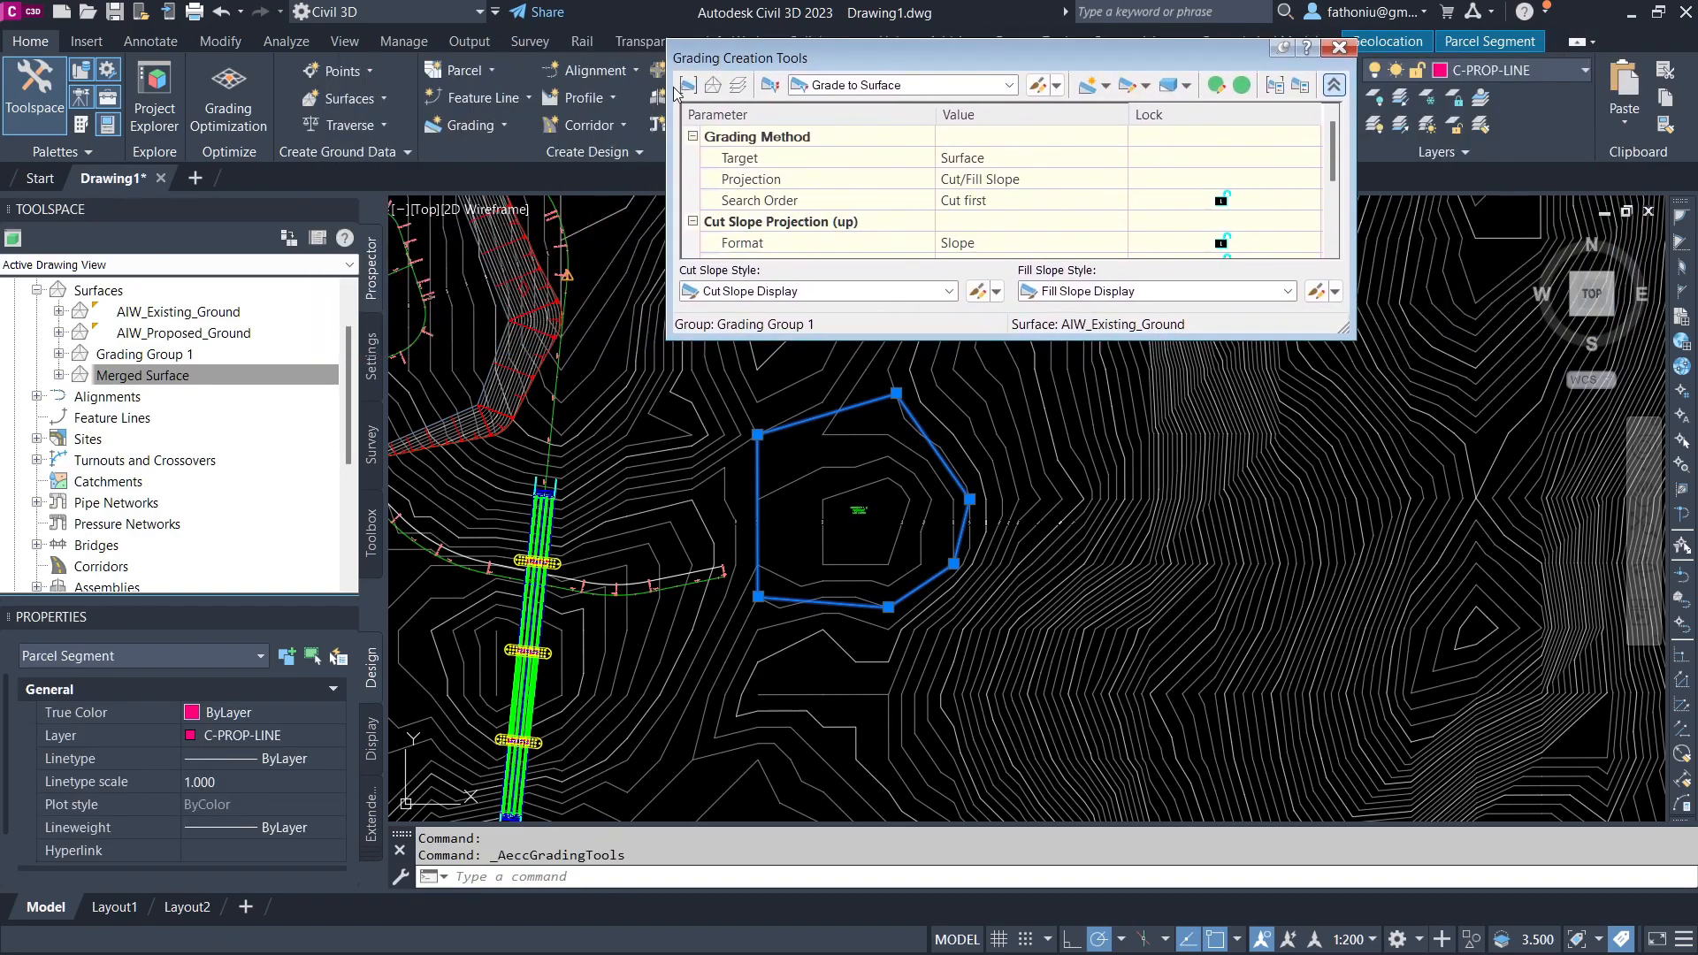
click(1092, 86)
key(Return)
click(1009, 85)
click(1009, 86)
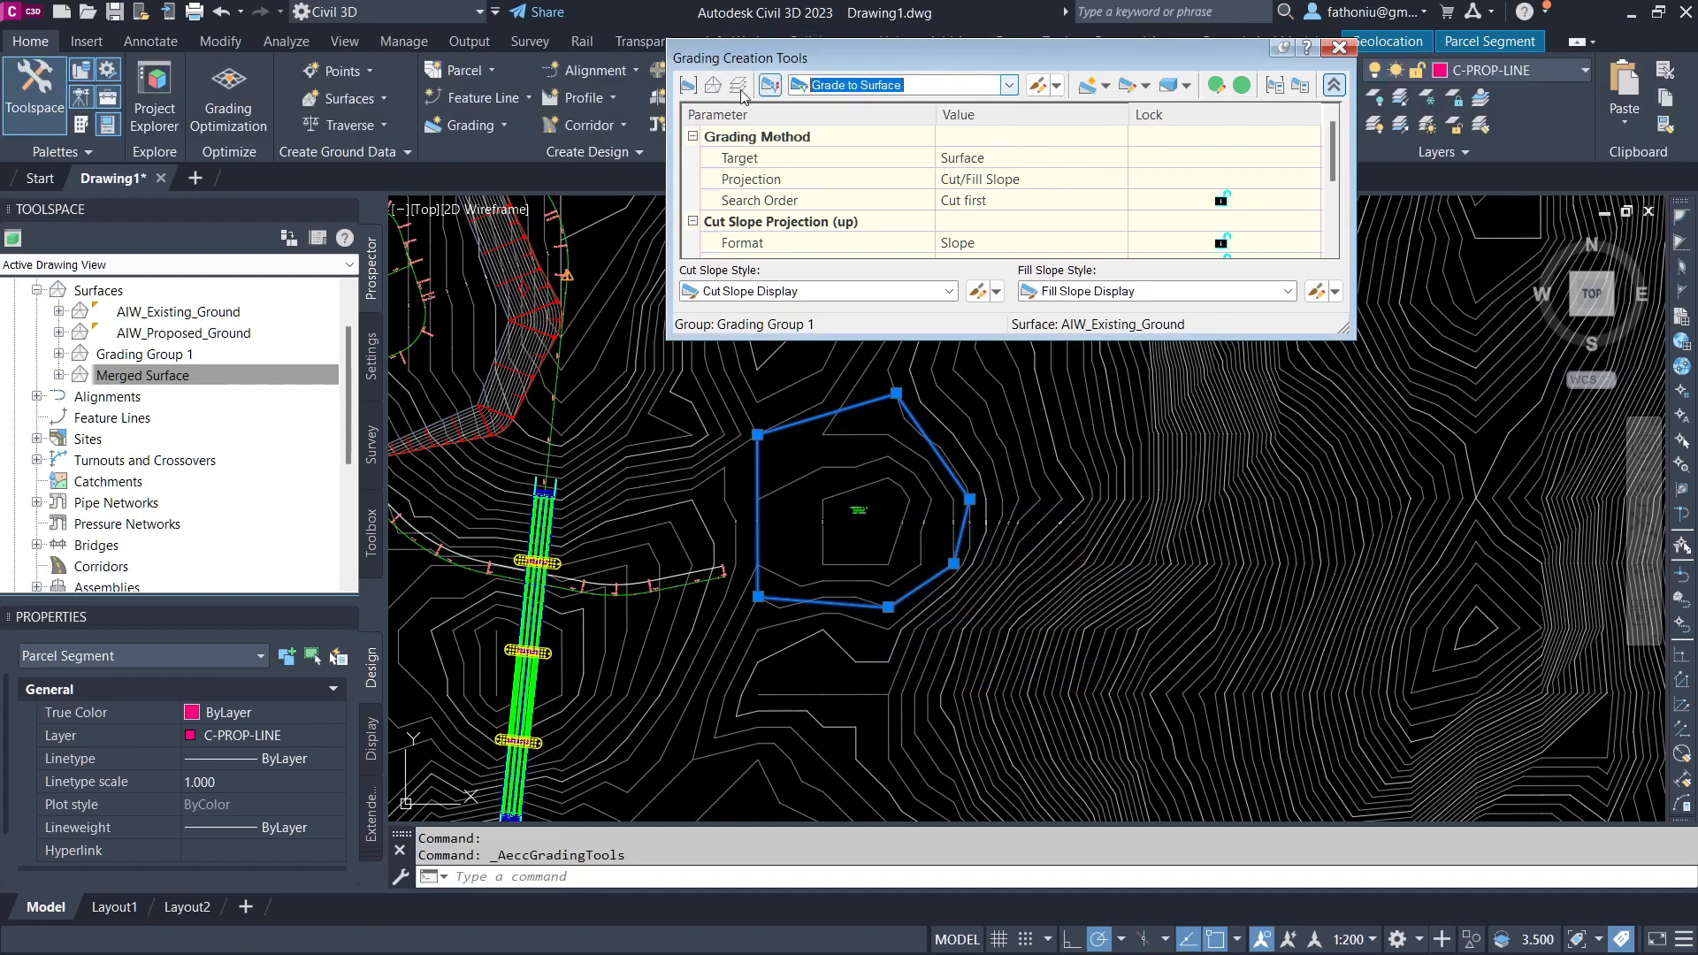
click(687, 86)
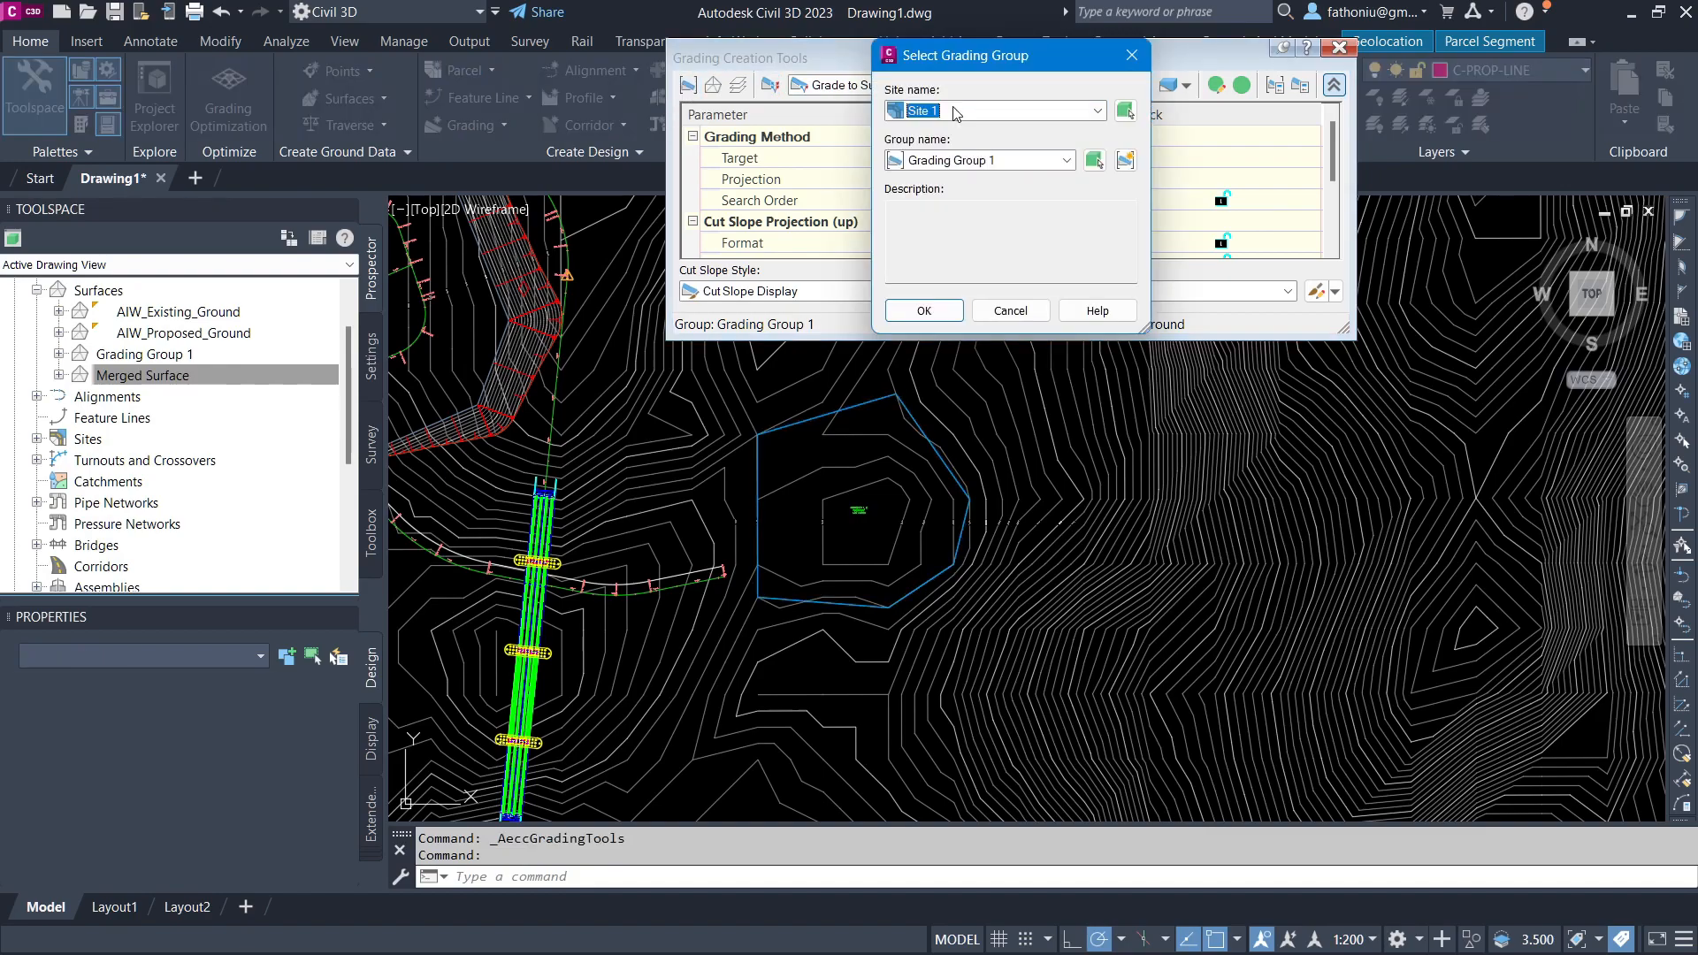
click(1125, 161)
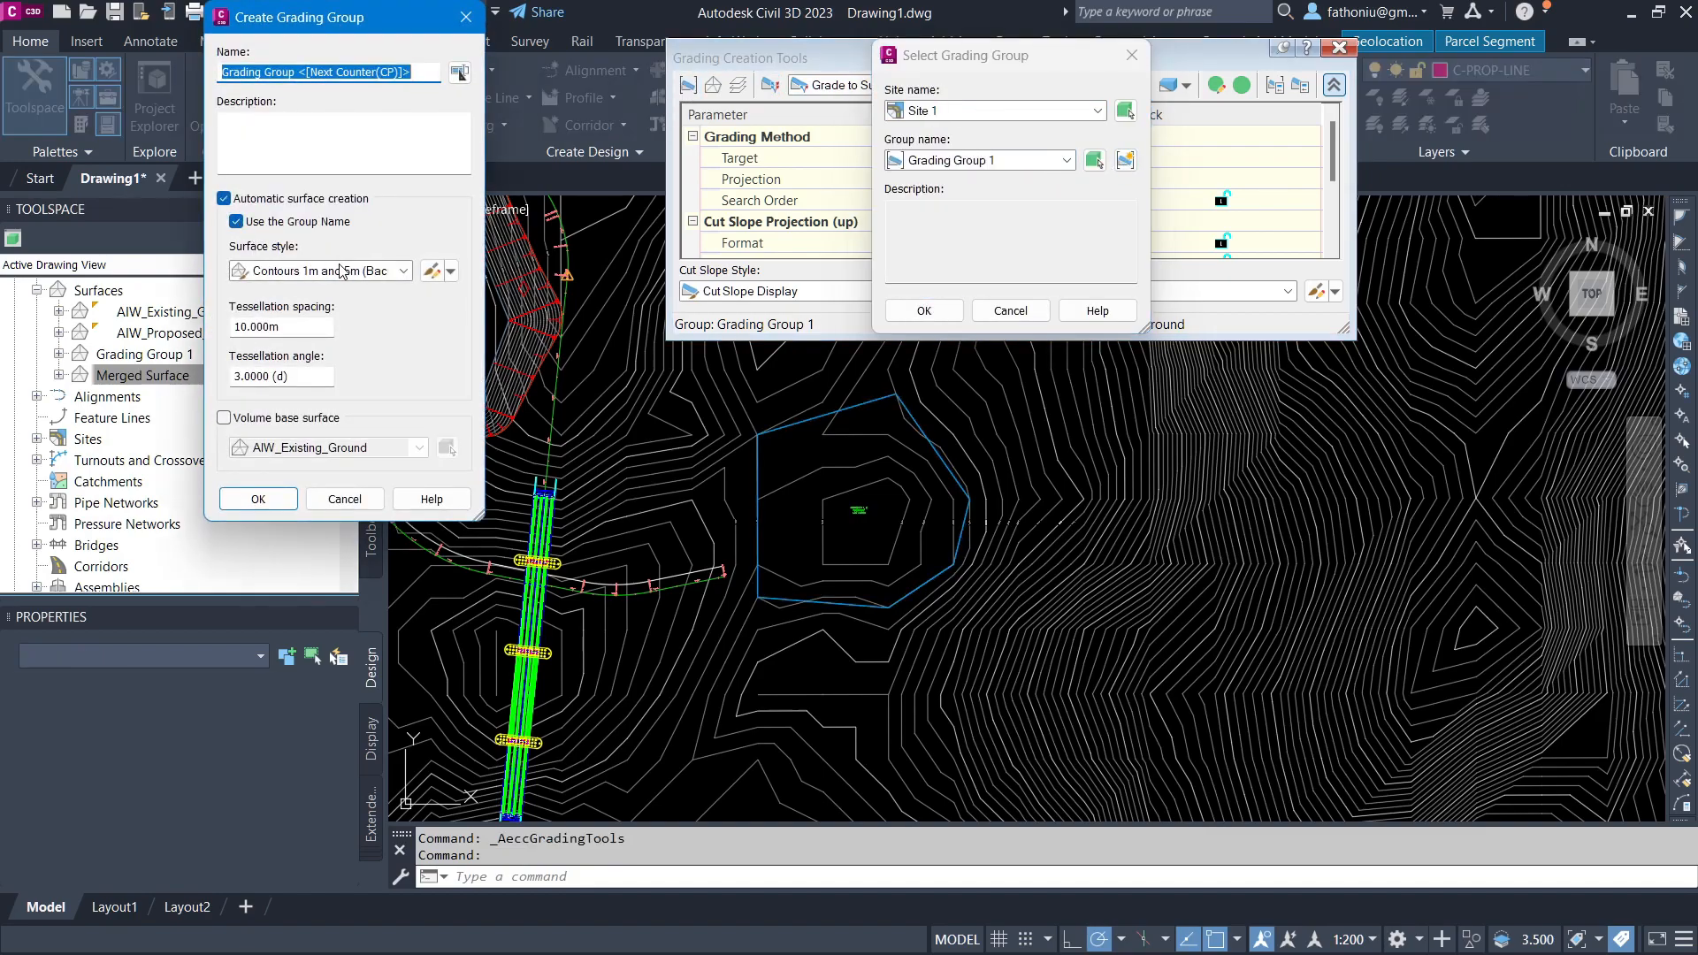
click(258, 499)
click(765, 692)
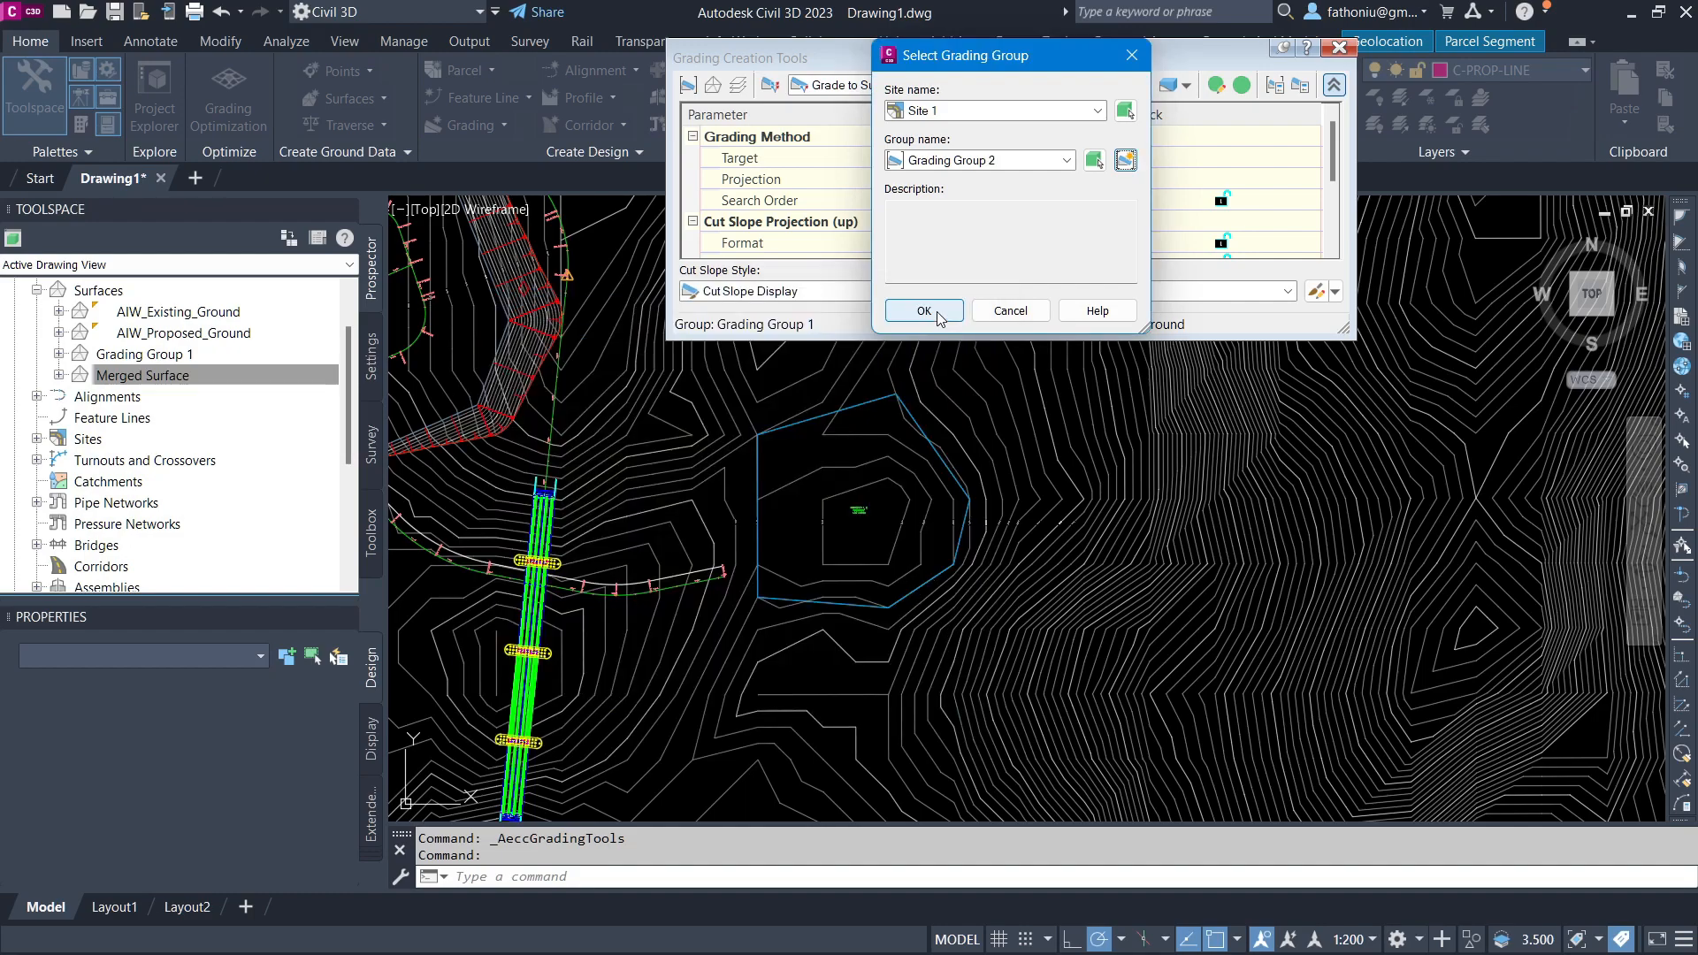
click(925, 310)
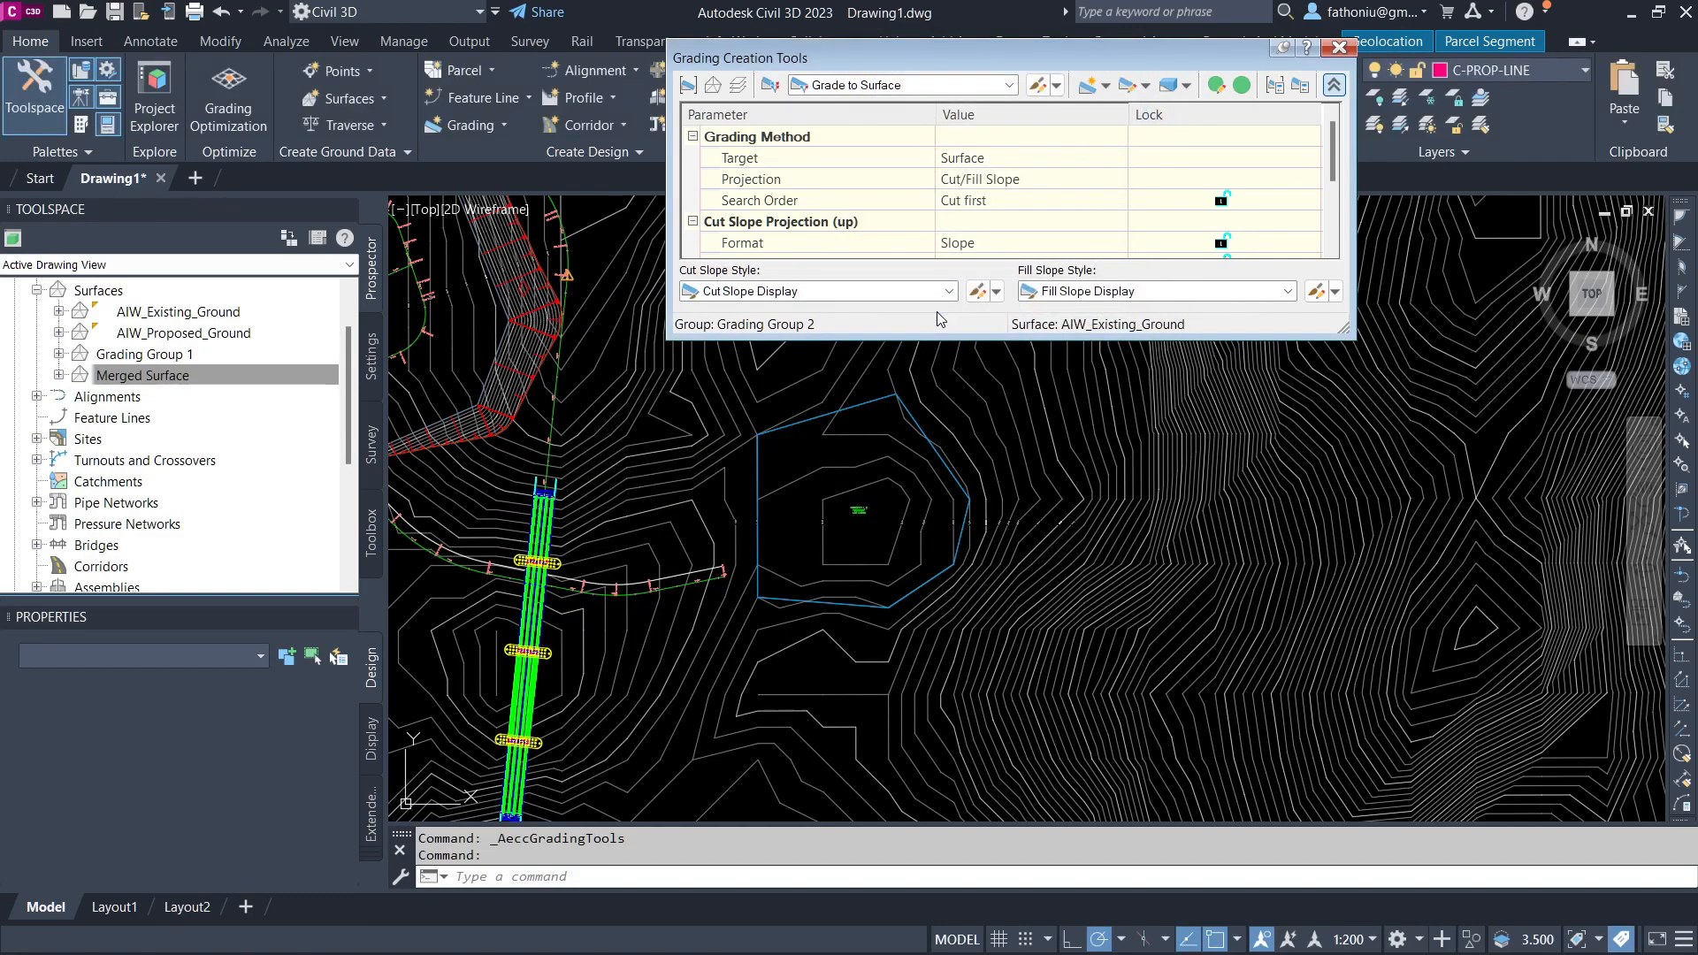
Step: Grade the pad boundary outward to the existing surface along its entire length with the default cut and fill slopes
click(1087, 85)
click(852, 409)
click(934, 404)
key(Return)
key(Return)
key(Return)
key(Return)
key(Return)
Step: Create a grading infill inside the pad boundary
click(495, 125)
click(530, 243)
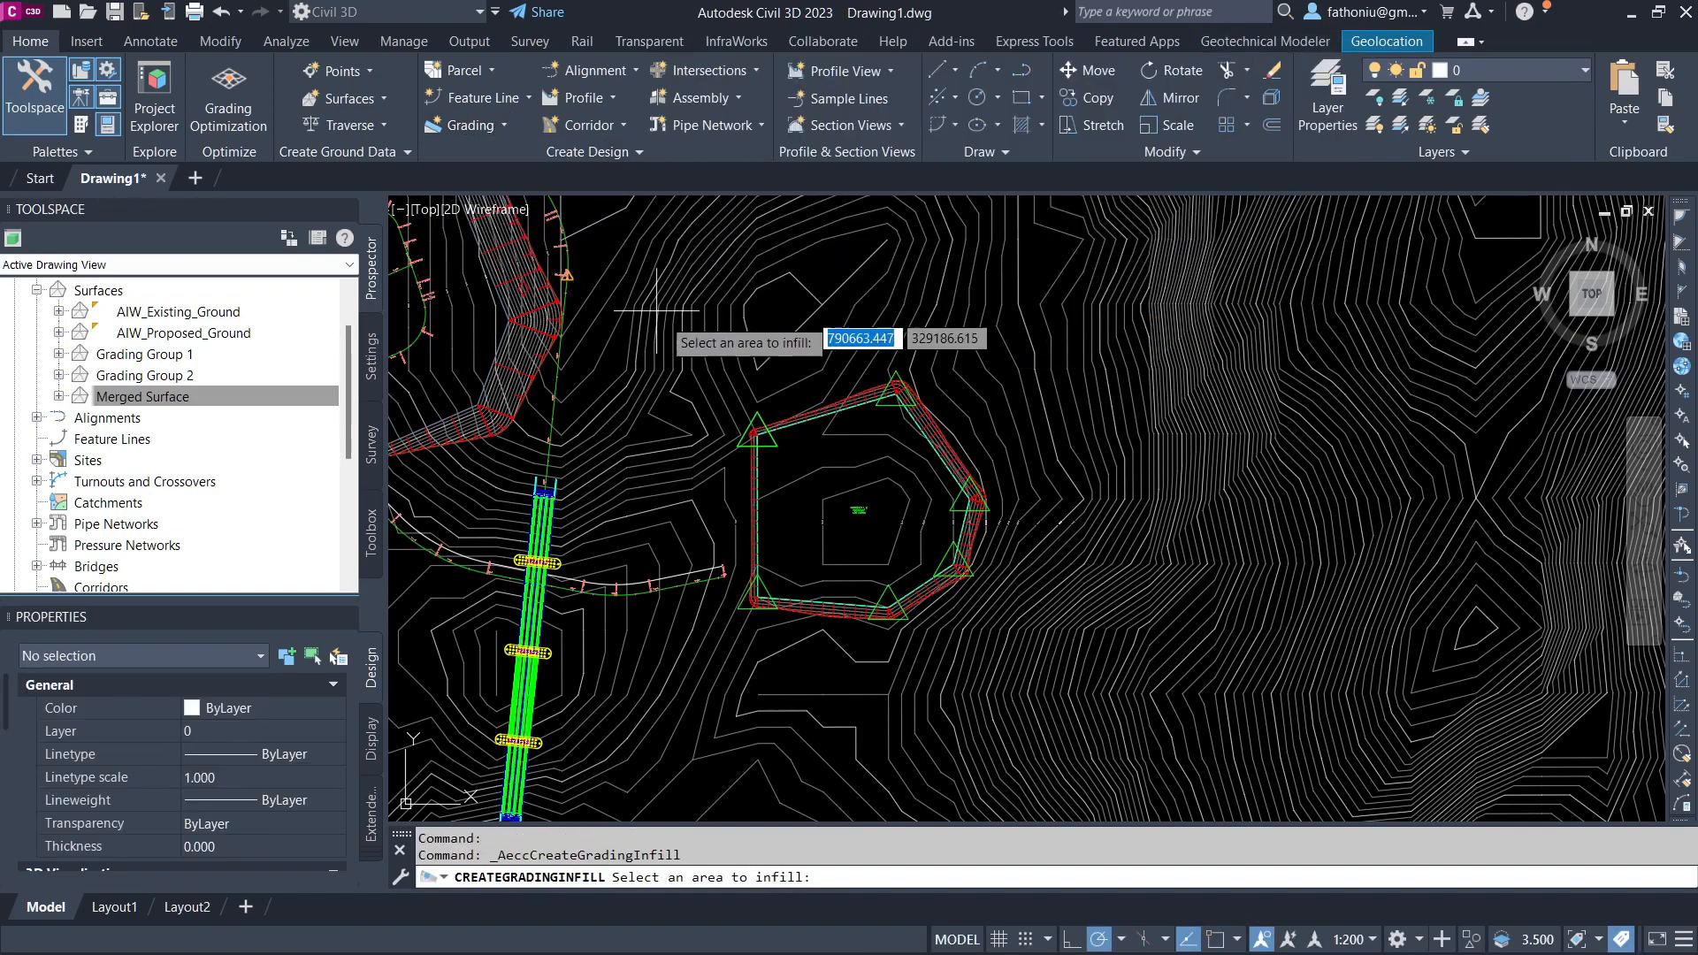
click(800, 456)
key(Return)
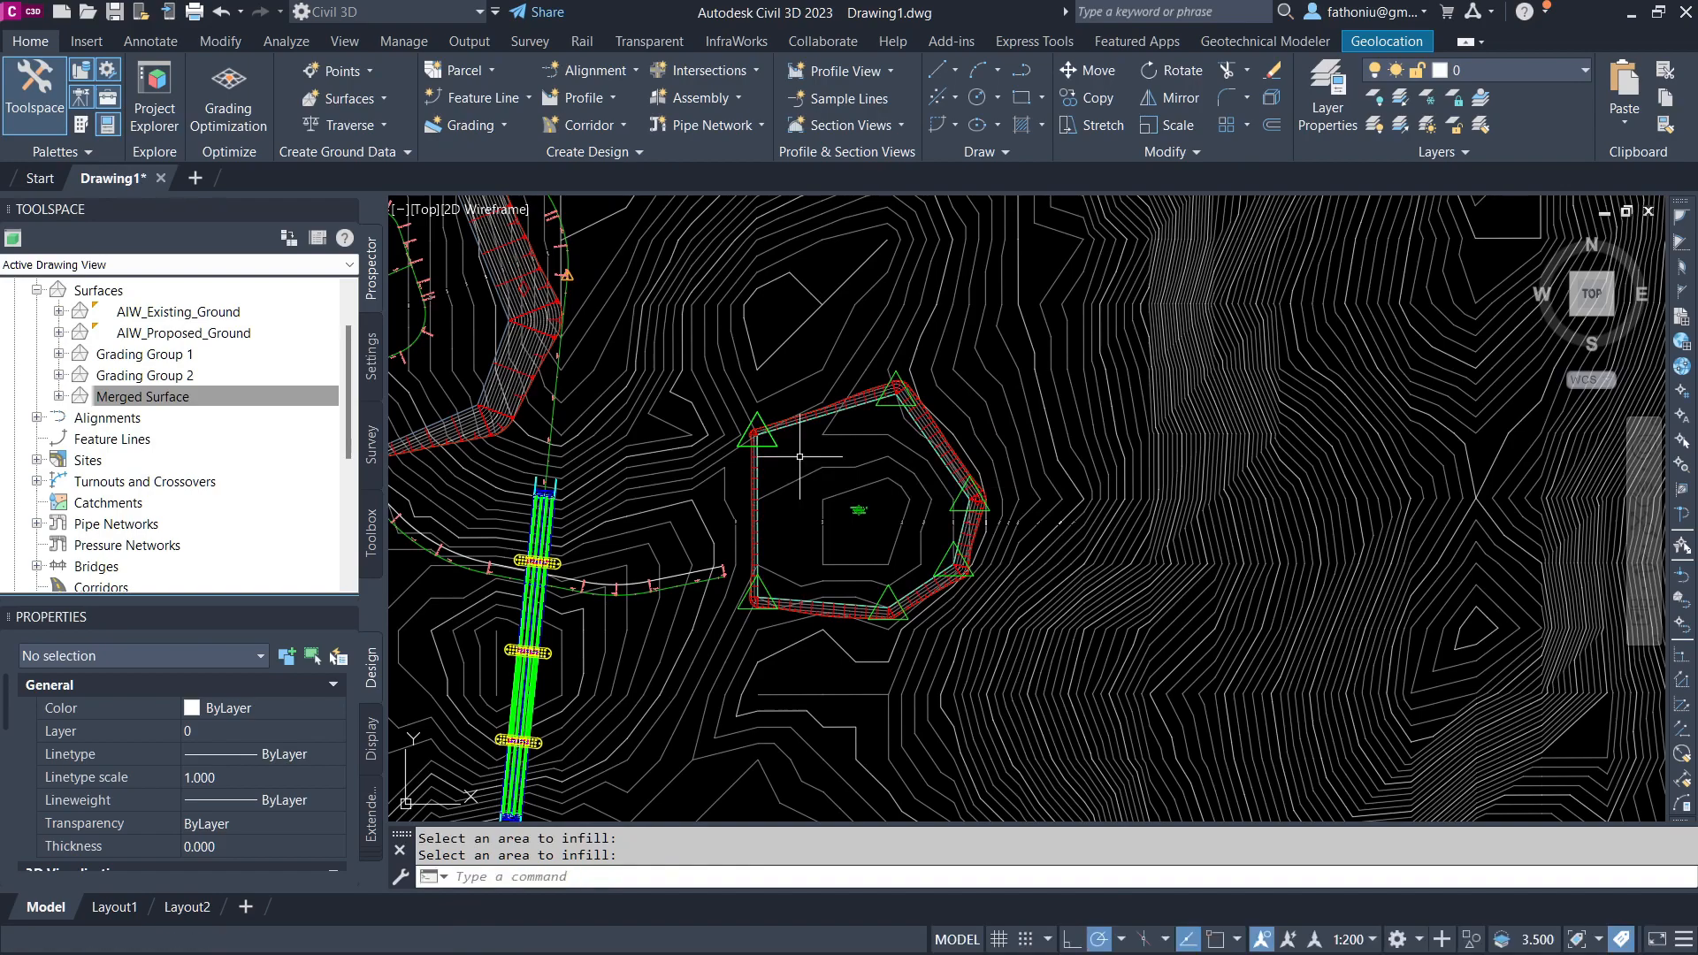
Step: Inspect the new pad grading in the Object Viewer and zoom in on its corners
click(816, 413)
right_click(816, 414)
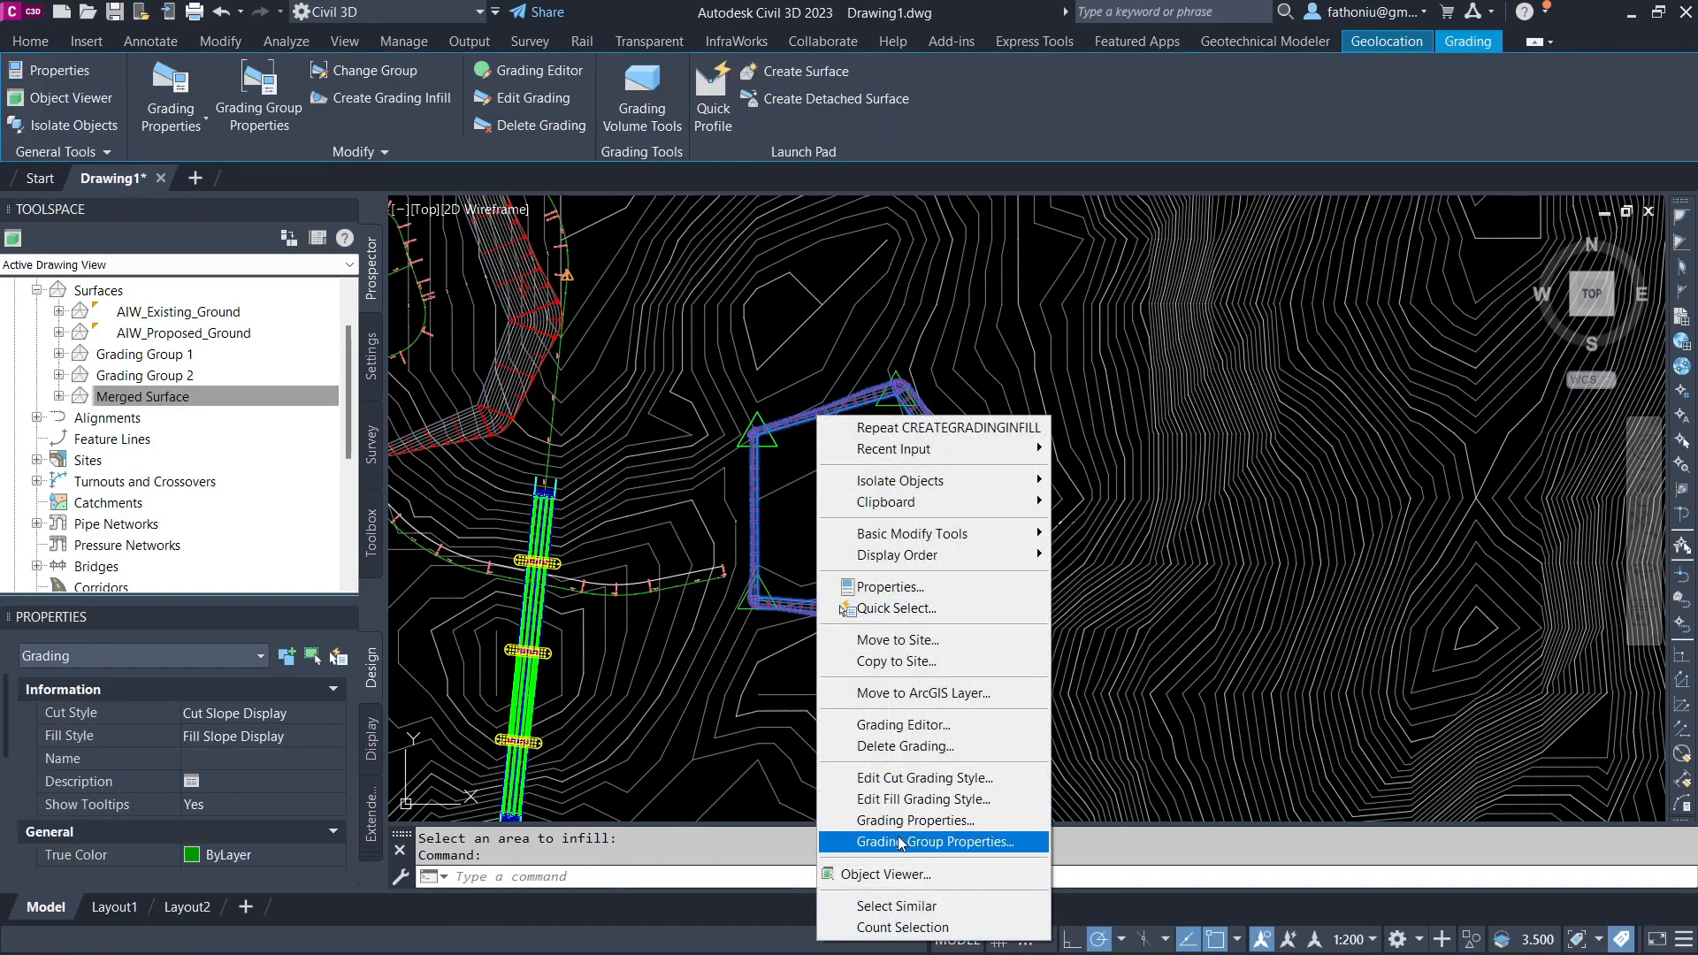
click(900, 873)
mouse_move(872, 491)
mouse_down()
mouse_move(879, 305)
mouse_move(787, 414)
mouse_up()
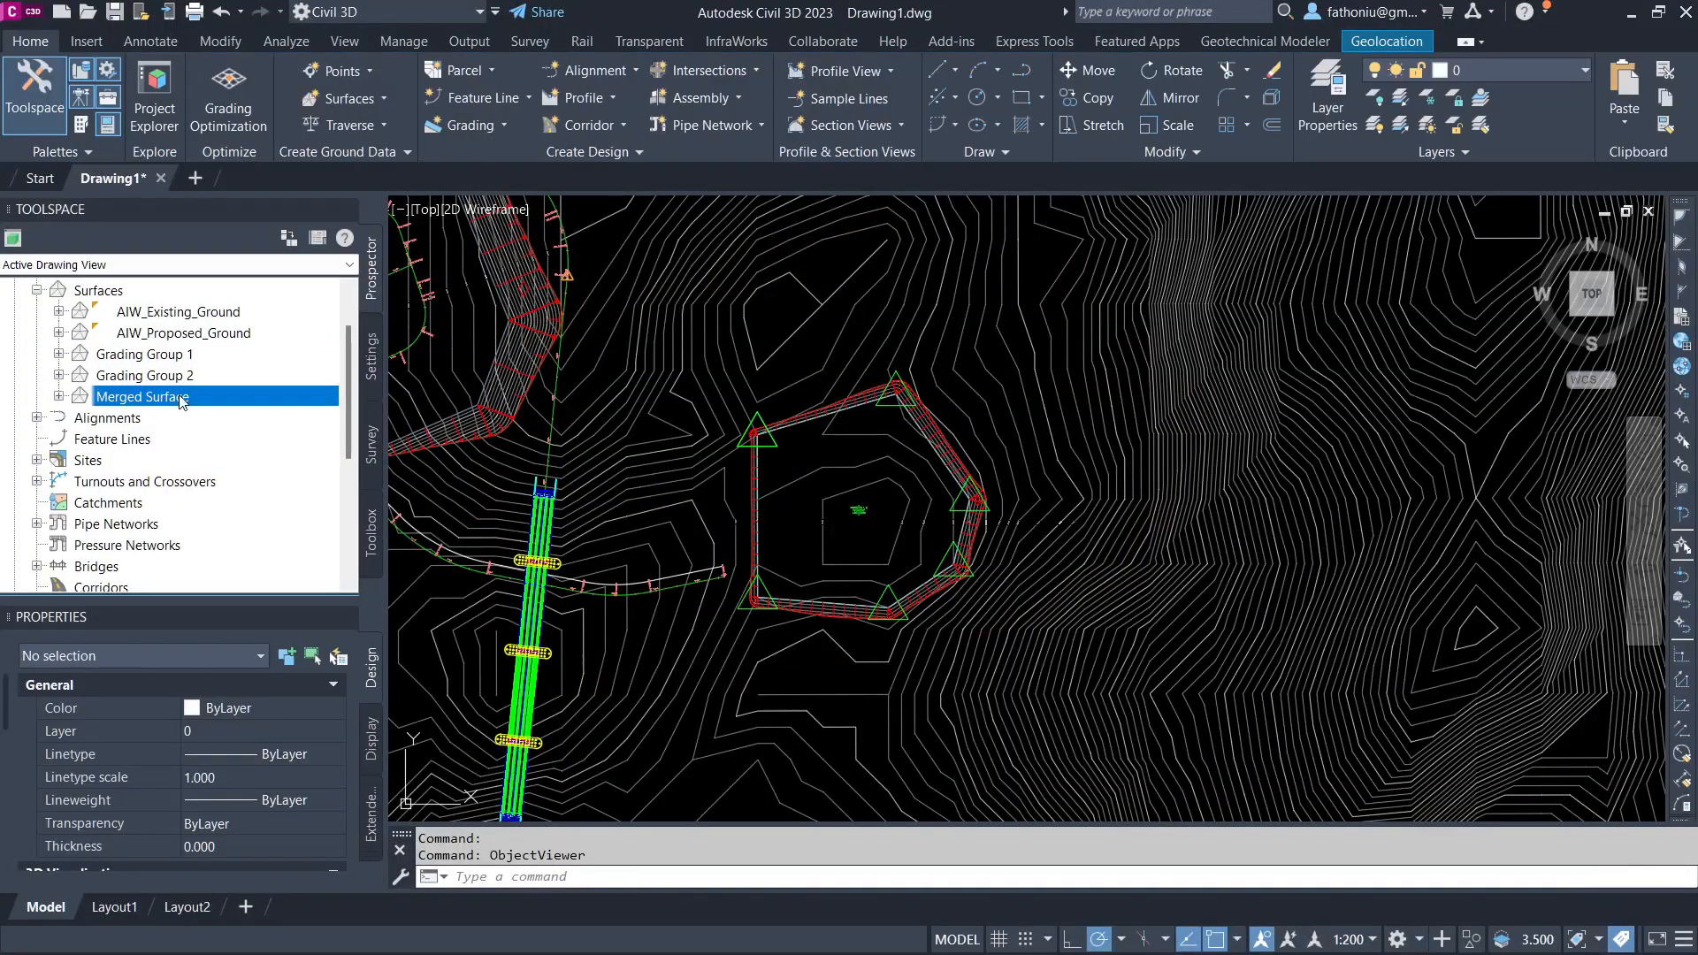
click(191, 378)
right_click(192, 379)
click(251, 380)
key(Escape)
click(466, 124)
click(491, 220)
click(795, 415)
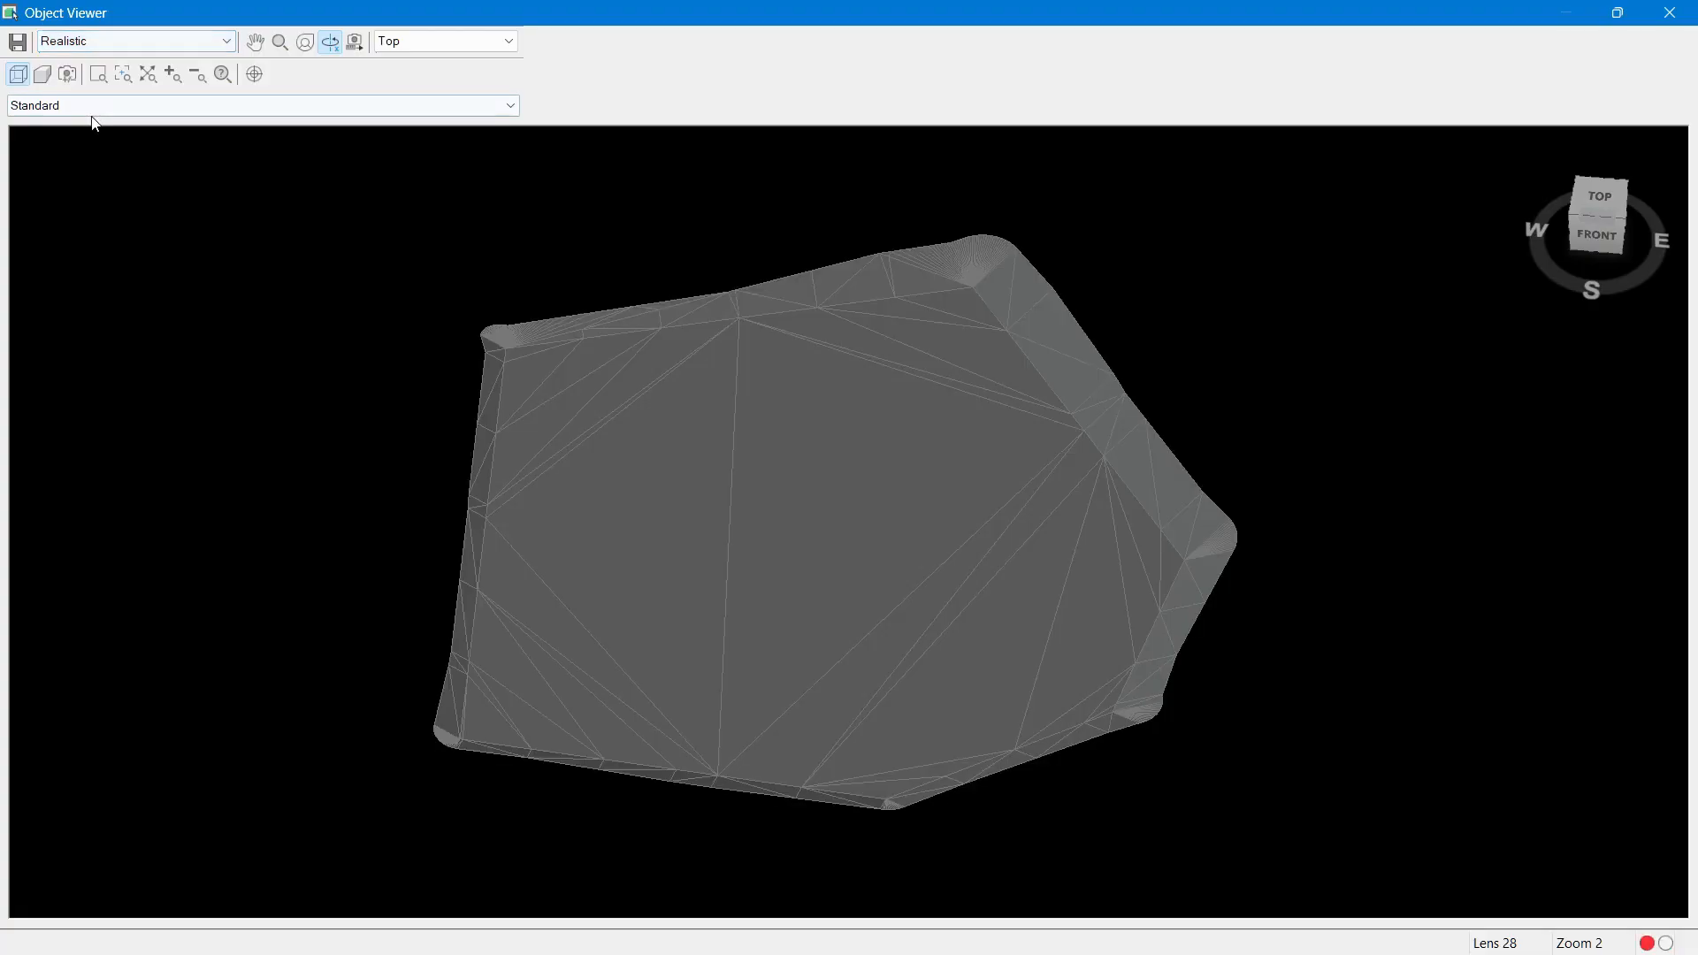
click(132, 41)
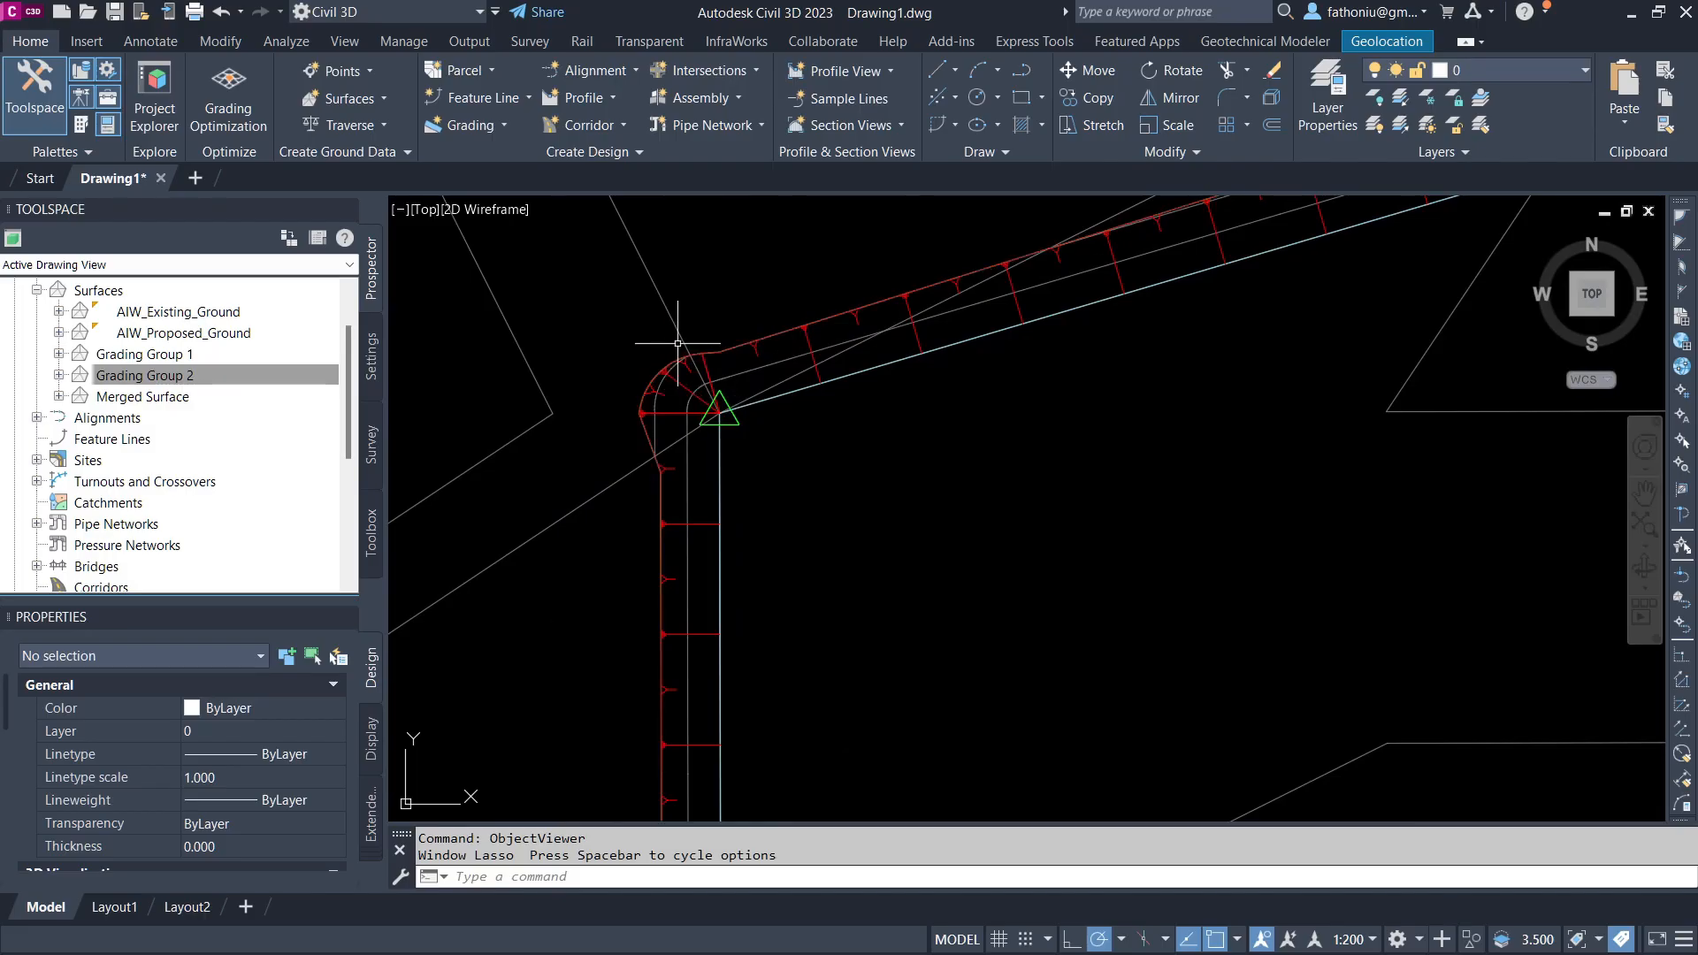
Step: Send the Grading Group 2 surface to the back of the display order
right_click(684, 394)
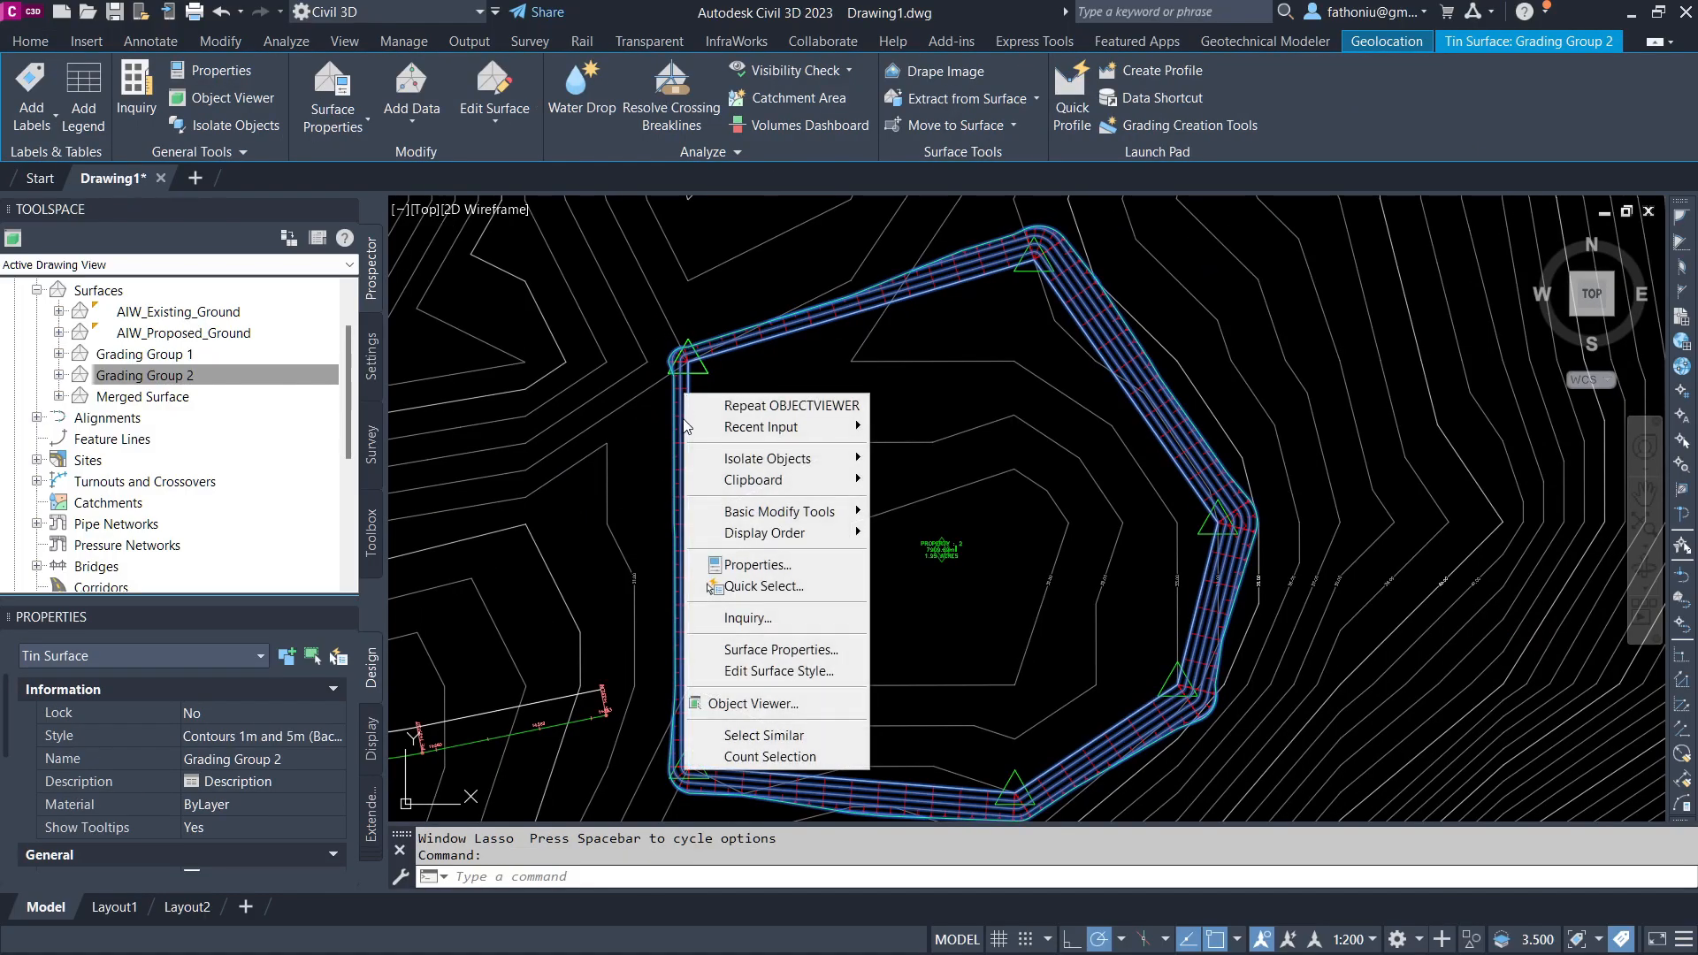
mouse_move(791, 533)
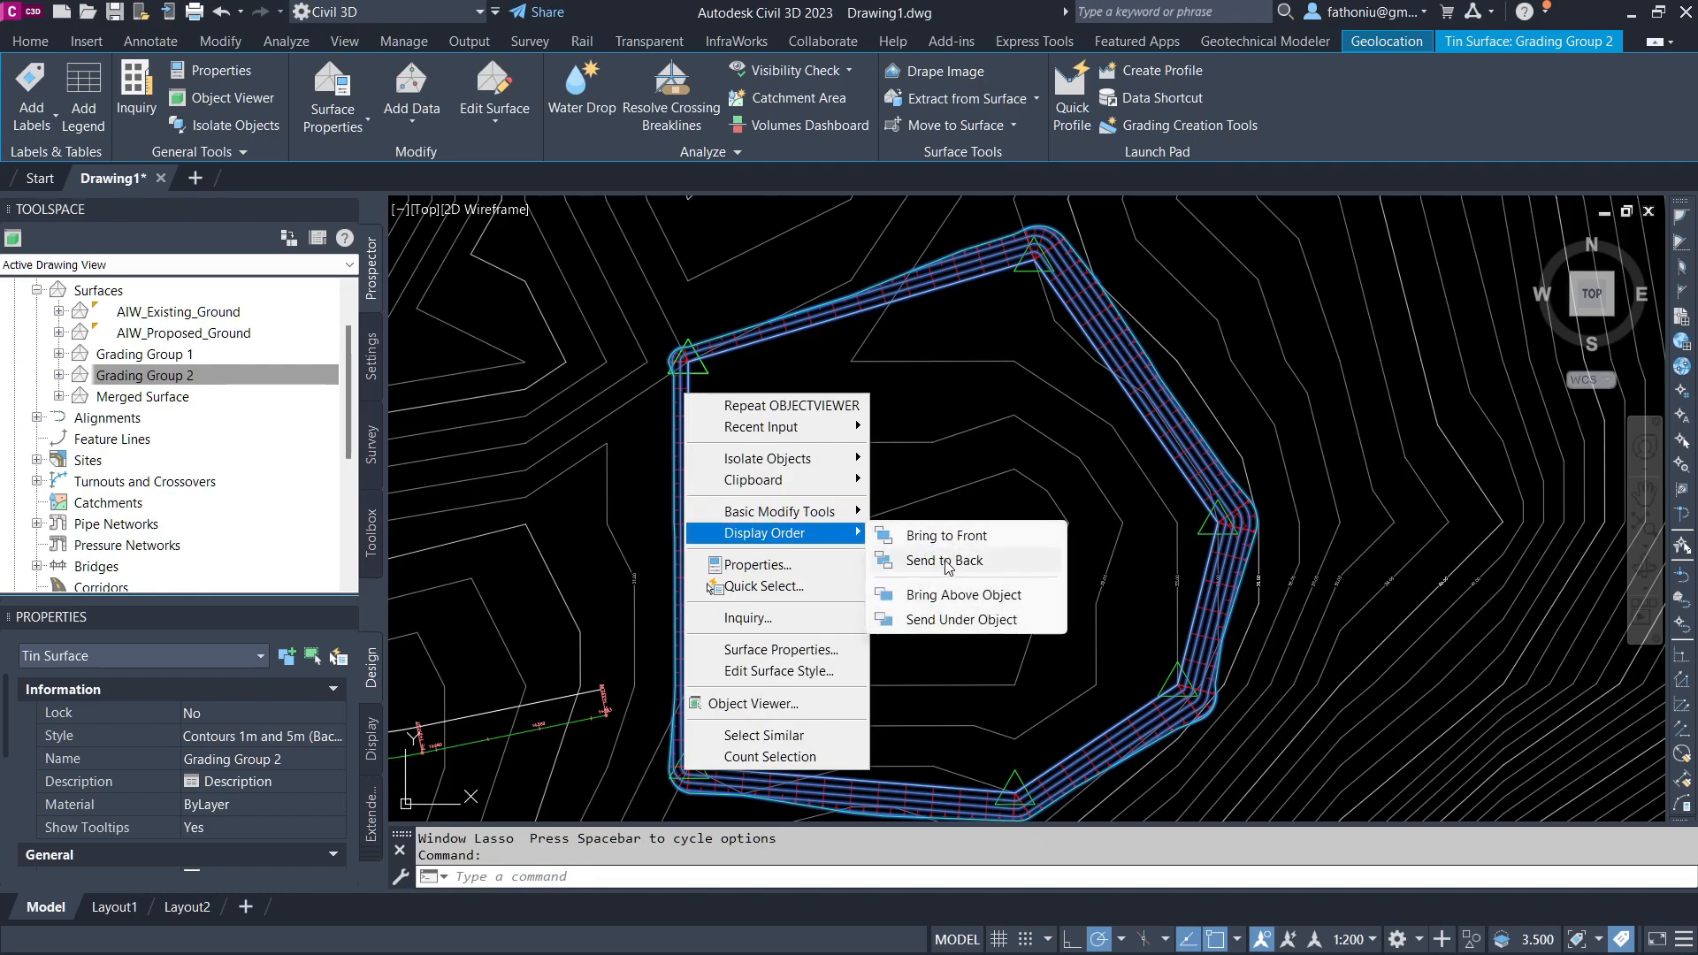
click(947, 562)
Step: Raise all of the pad boundary's elevations by the 2 m increment in the Elevation Editor and close it
click(937, 288)
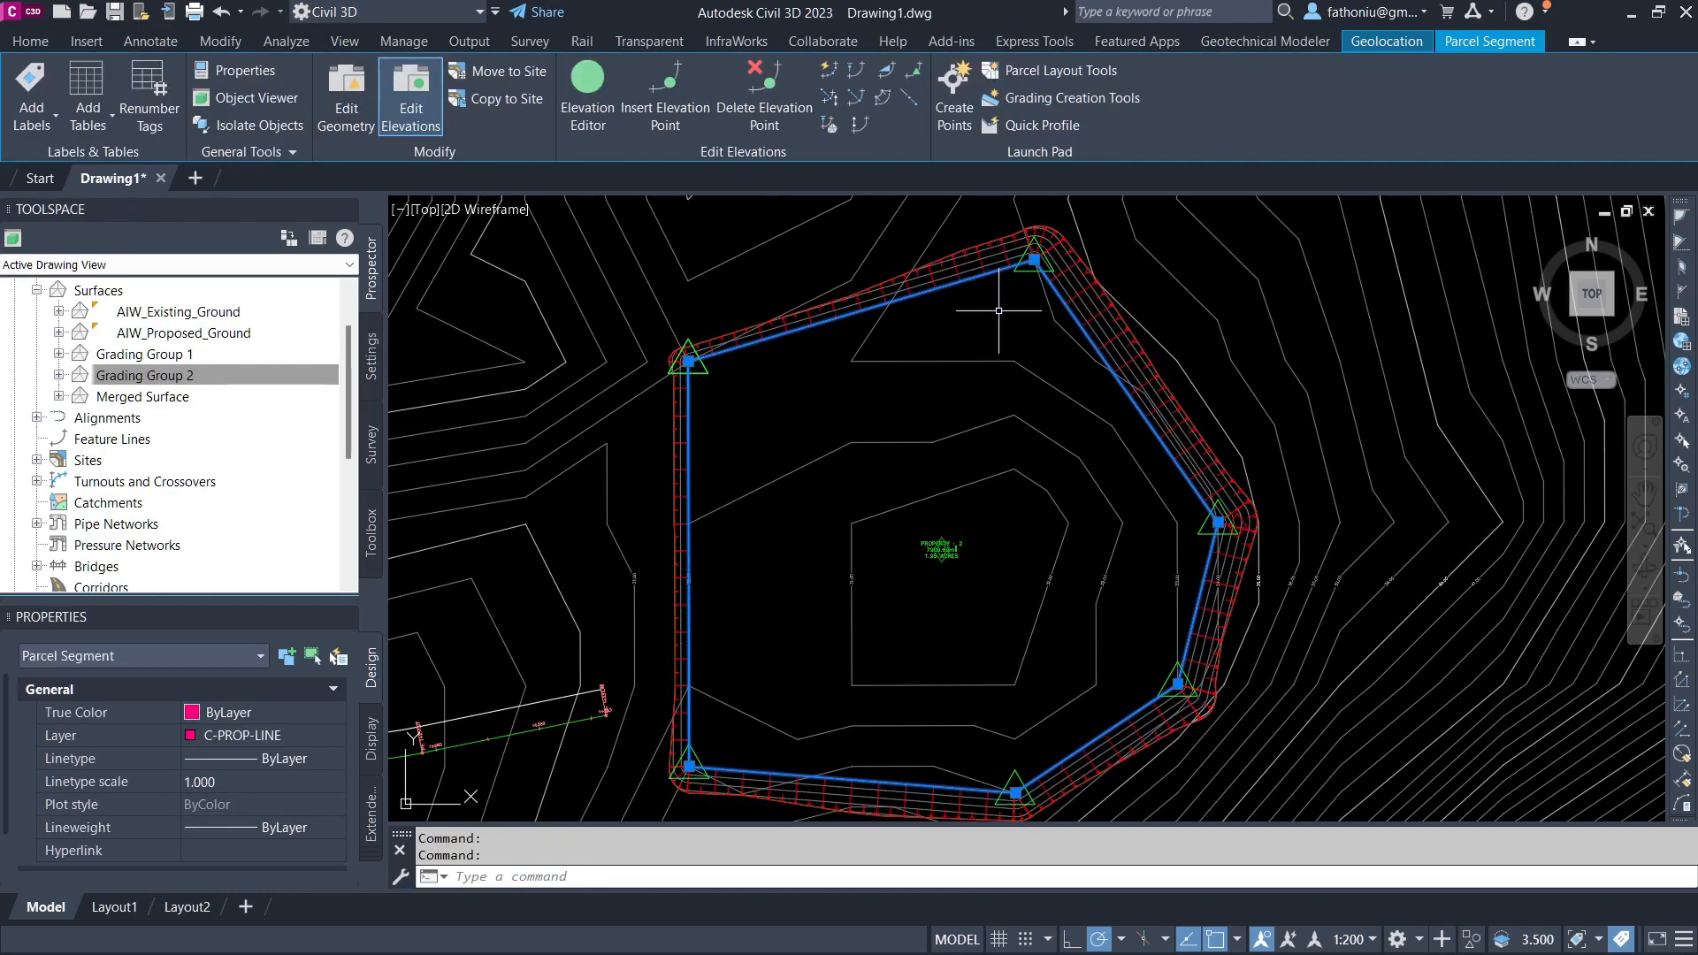
click(579, 77)
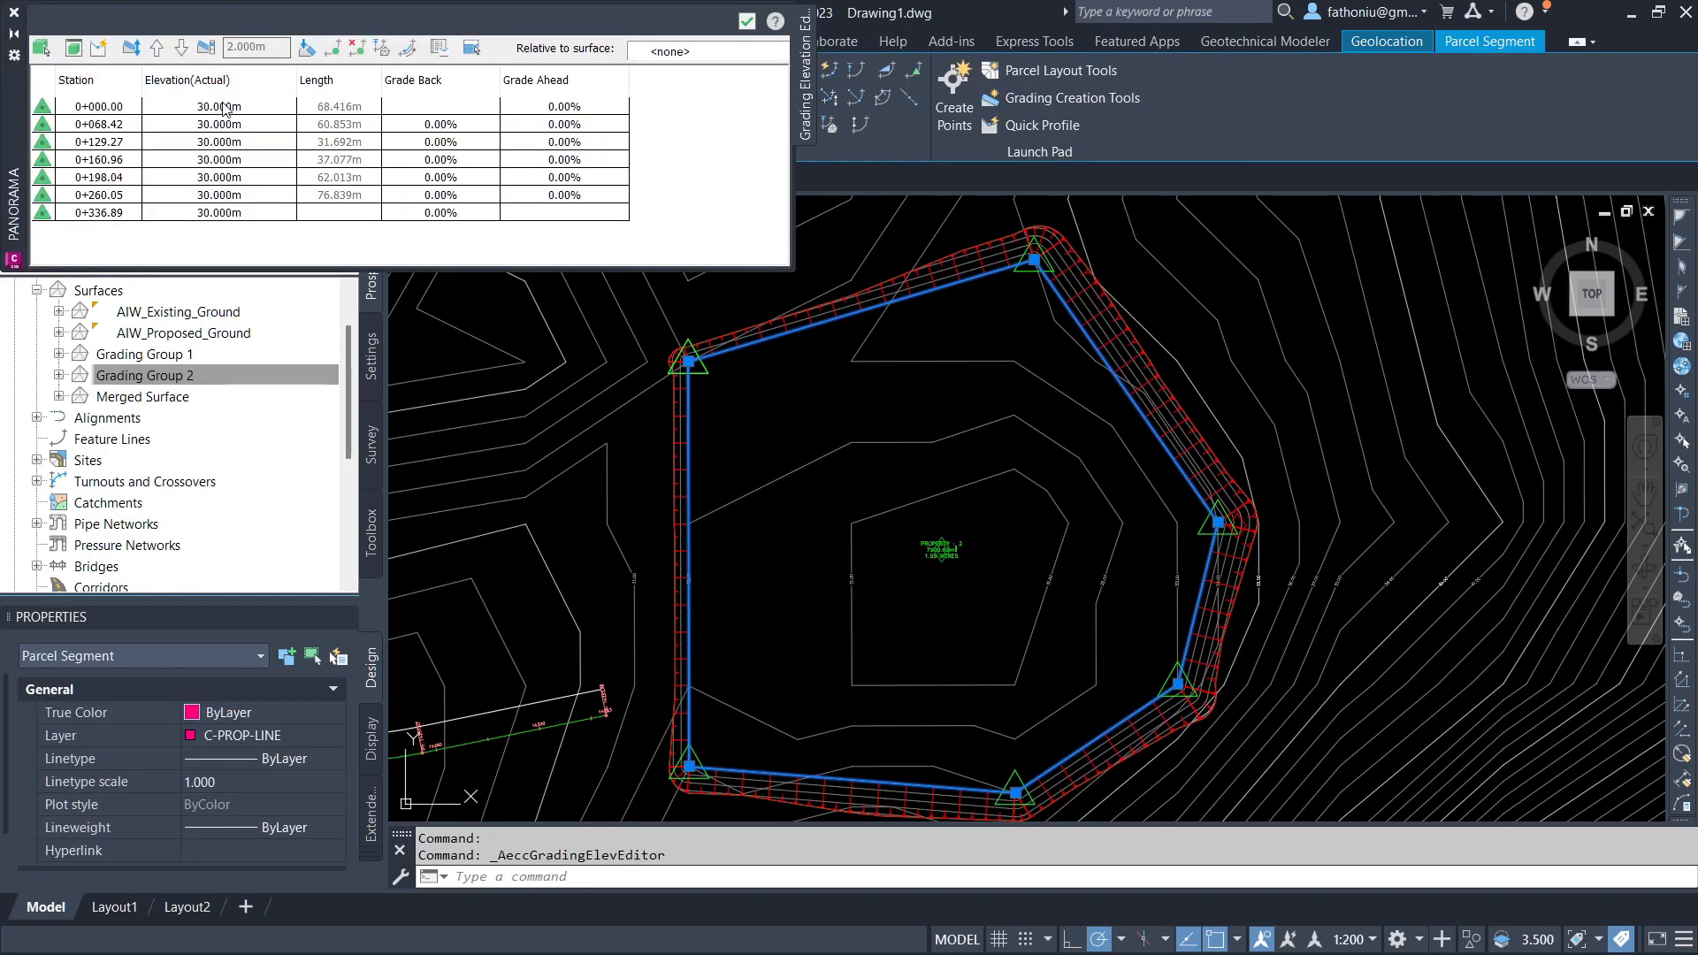
click(223, 107)
drag(223, 108, 233, 217)
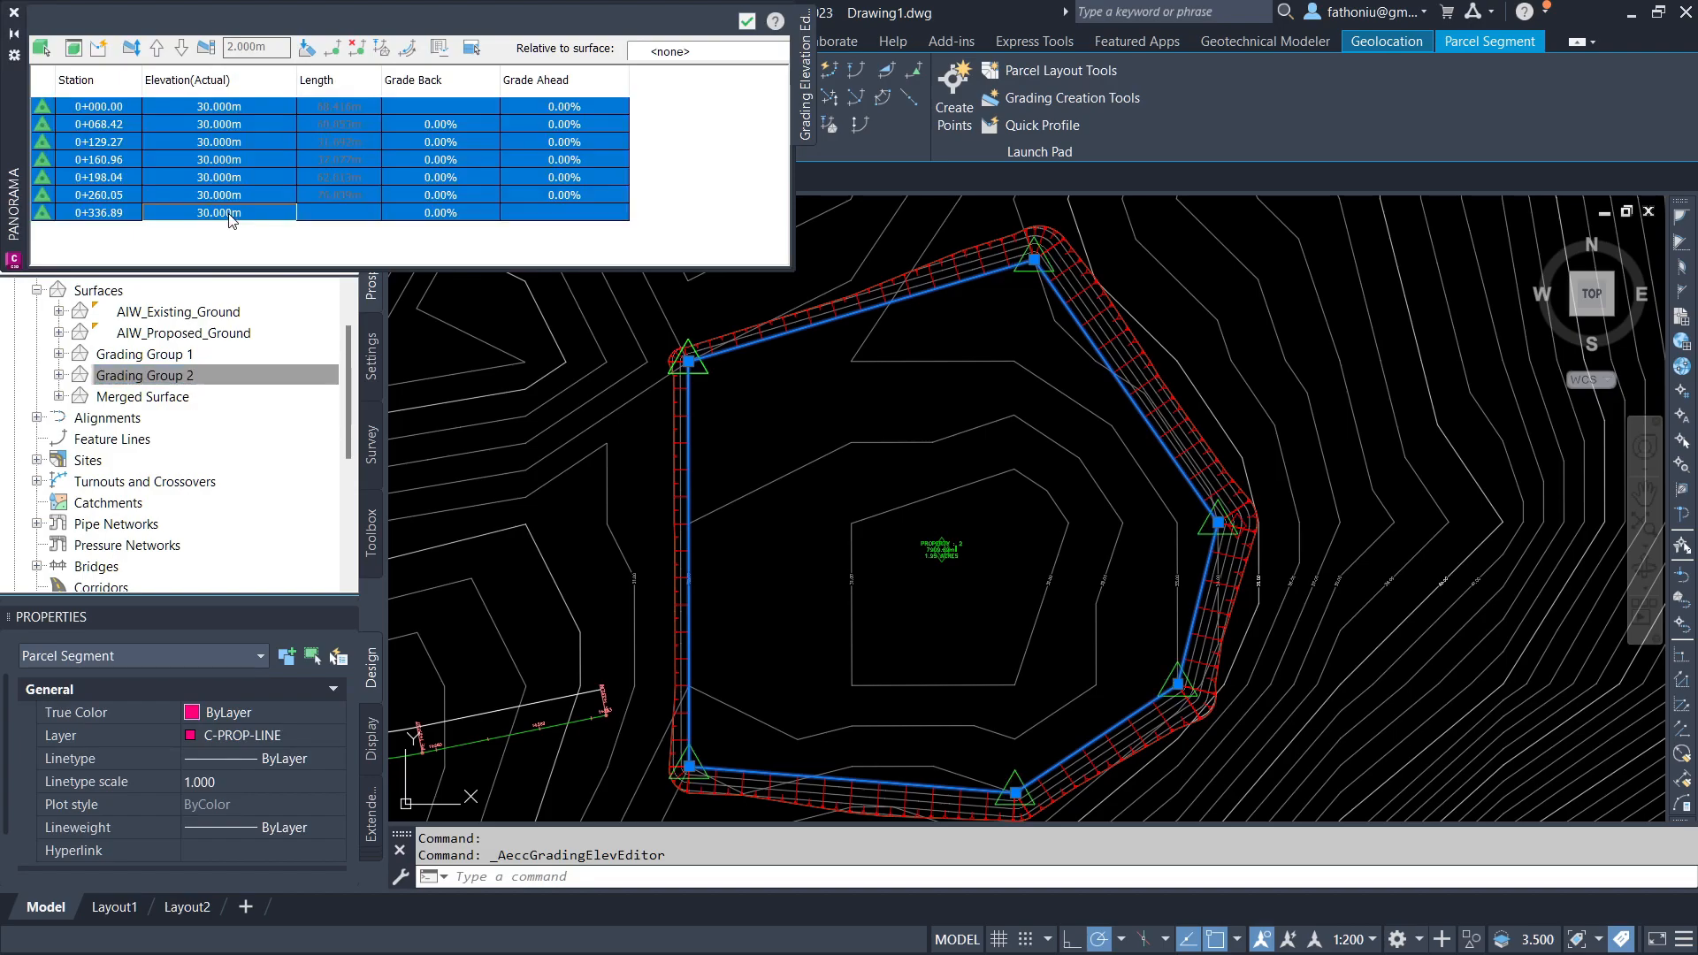
click(159, 49)
click(13, 13)
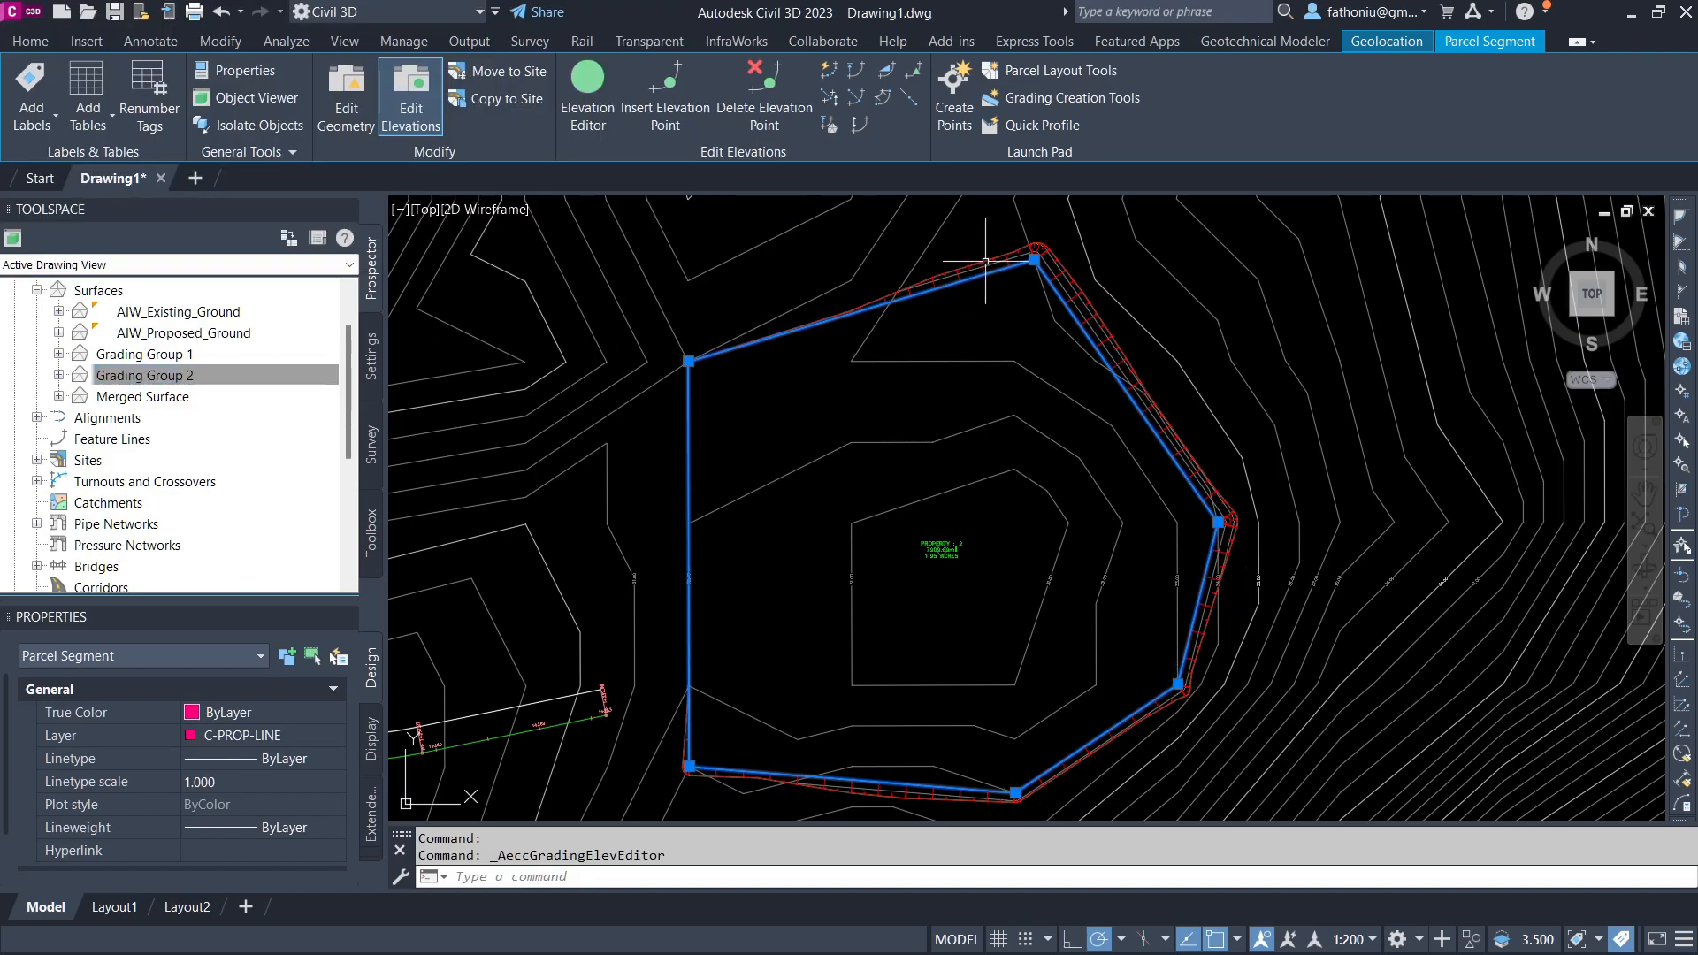
Step: Inspect the revised pad grading in the Object Viewer
click(1029, 256)
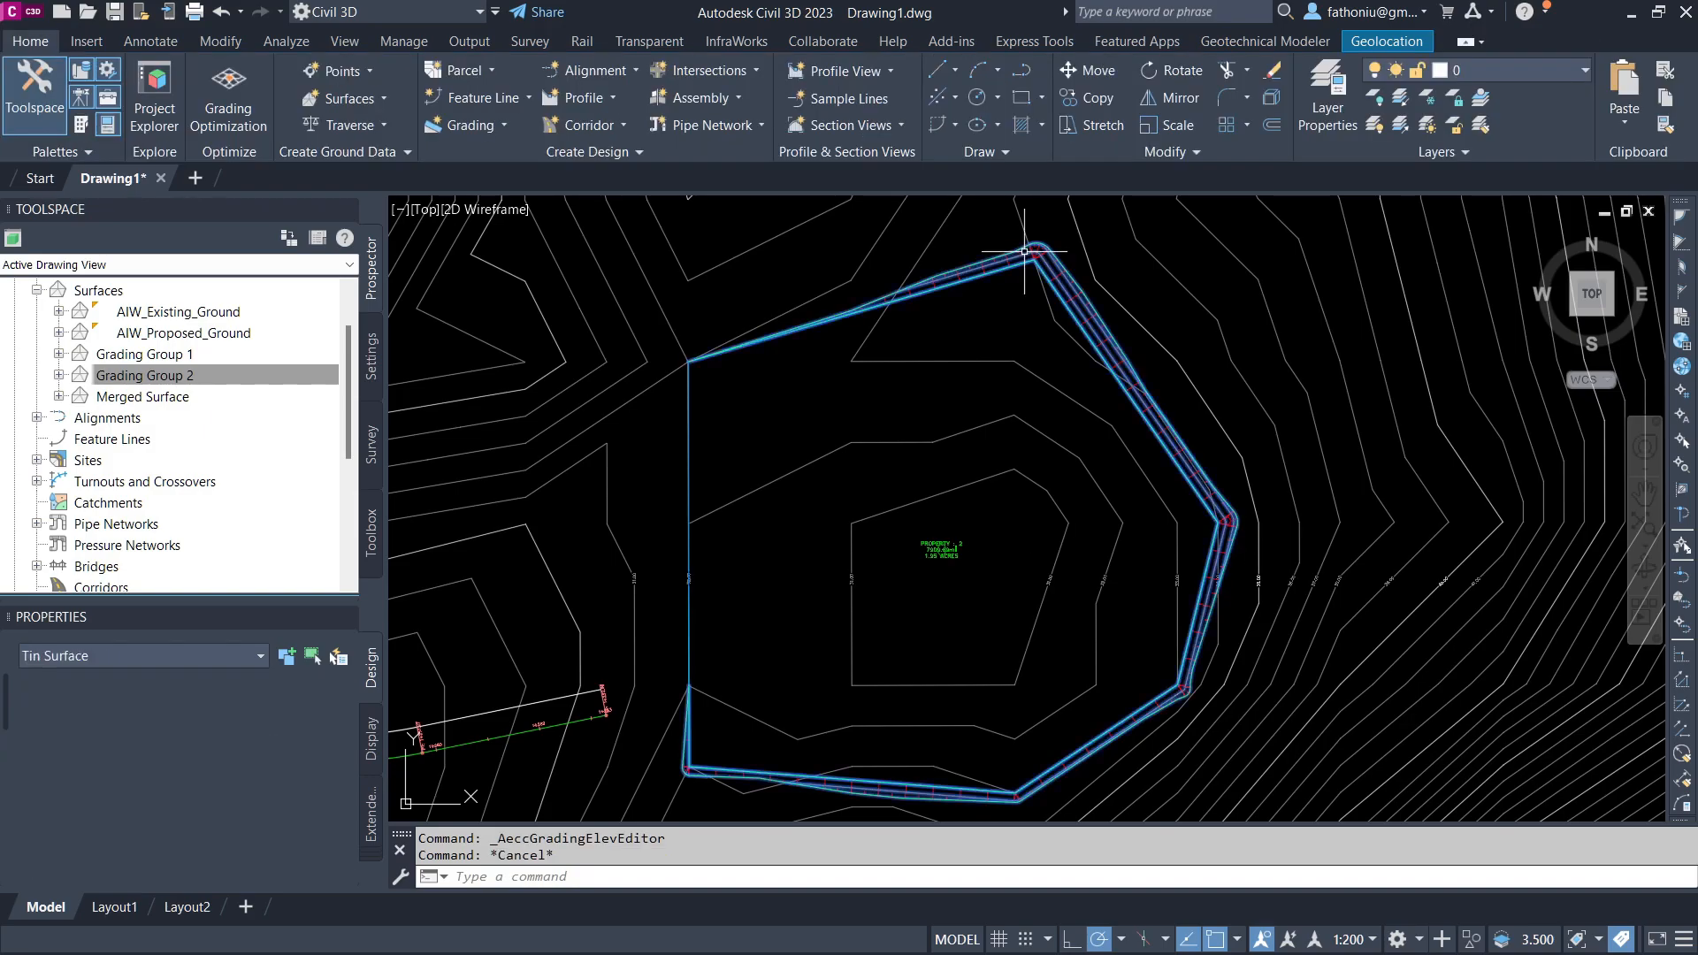
right_click(1032, 263)
click(1094, 562)
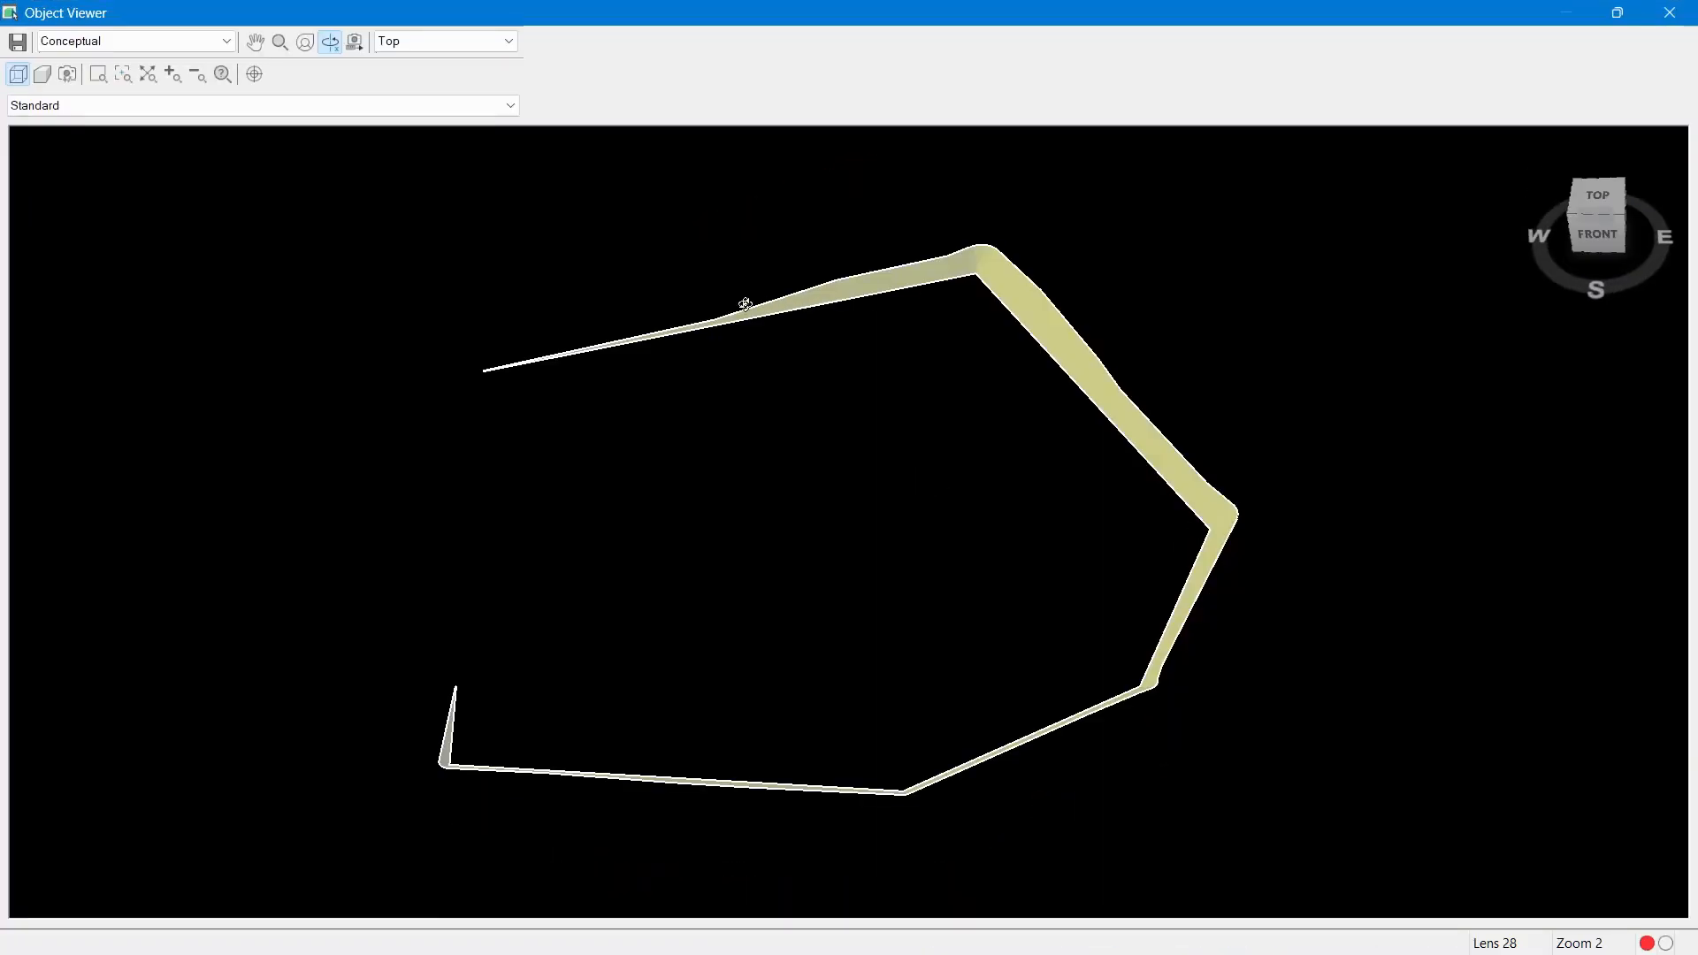
mouse_move(689, 538)
mouse_down()
mouse_move(568, 705)
mouse_move(398, 425)
mouse_up()
key(Escape)
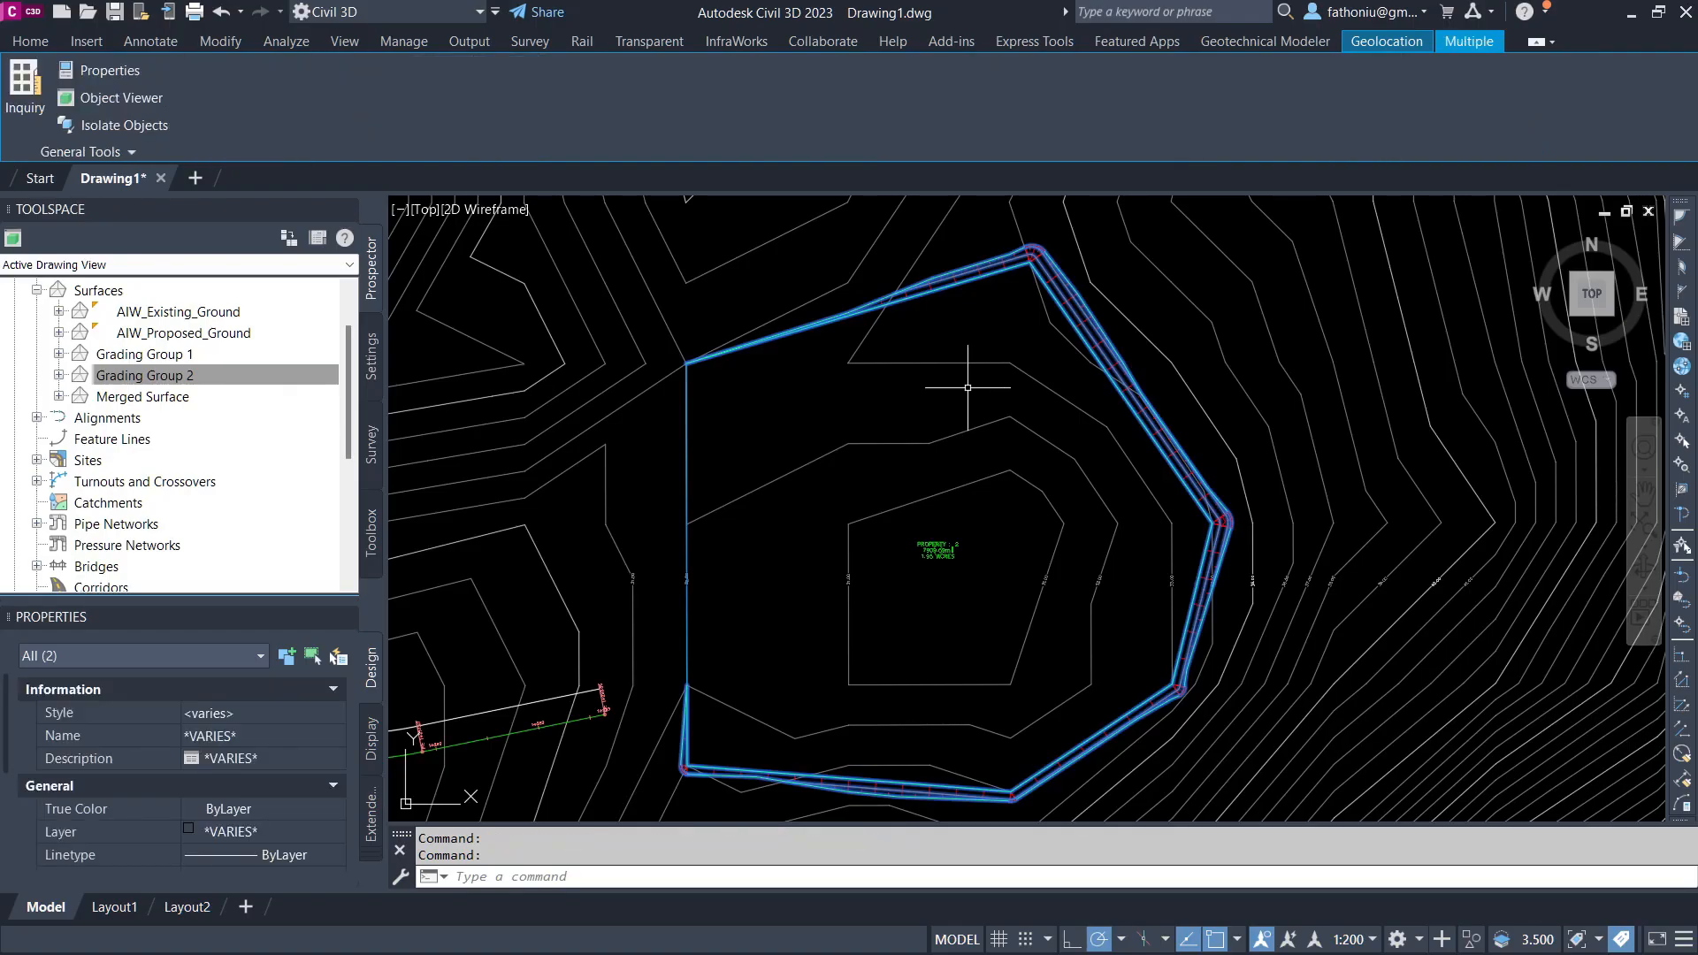
key(Escape)
Step: Create a grading infill inside the pad boundary
click(469, 124)
click(495, 252)
click(691, 405)
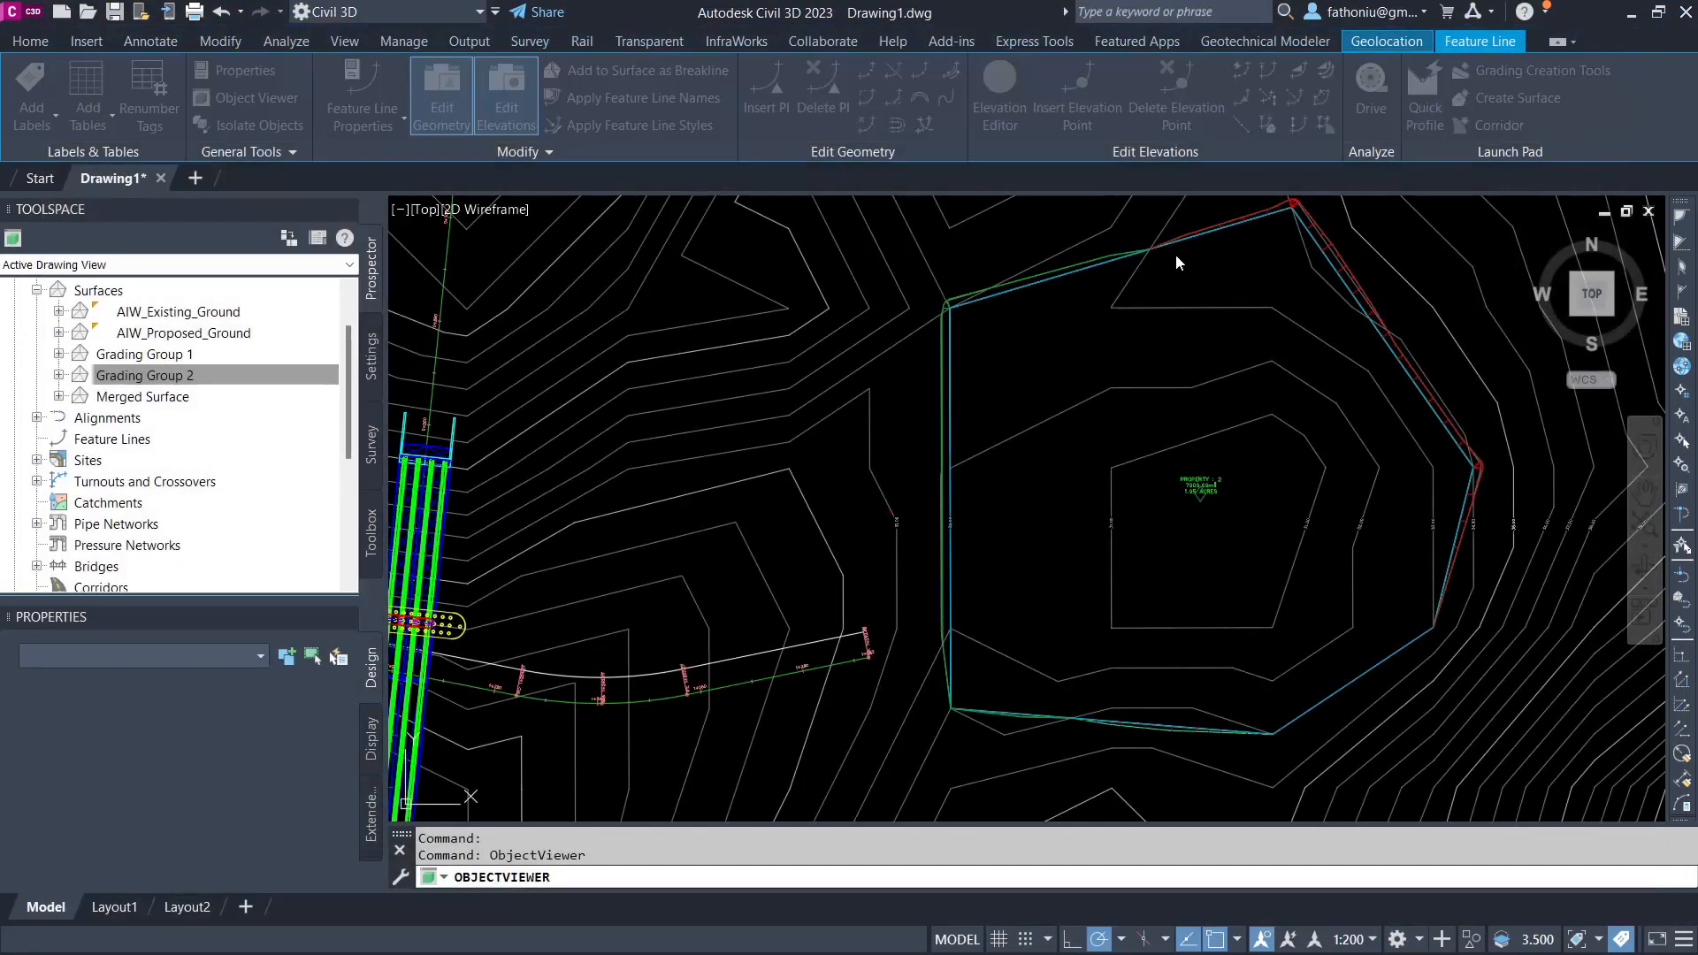
Step: Paste the Grading Group 2 surface into the Merged Surface definition
right_click(168, 397)
click(59, 396)
click(82, 460)
right_click(179, 482)
click(243, 701)
Step: Review the paste operations listed in the Merged Surface's definition properties
right_click(155, 291)
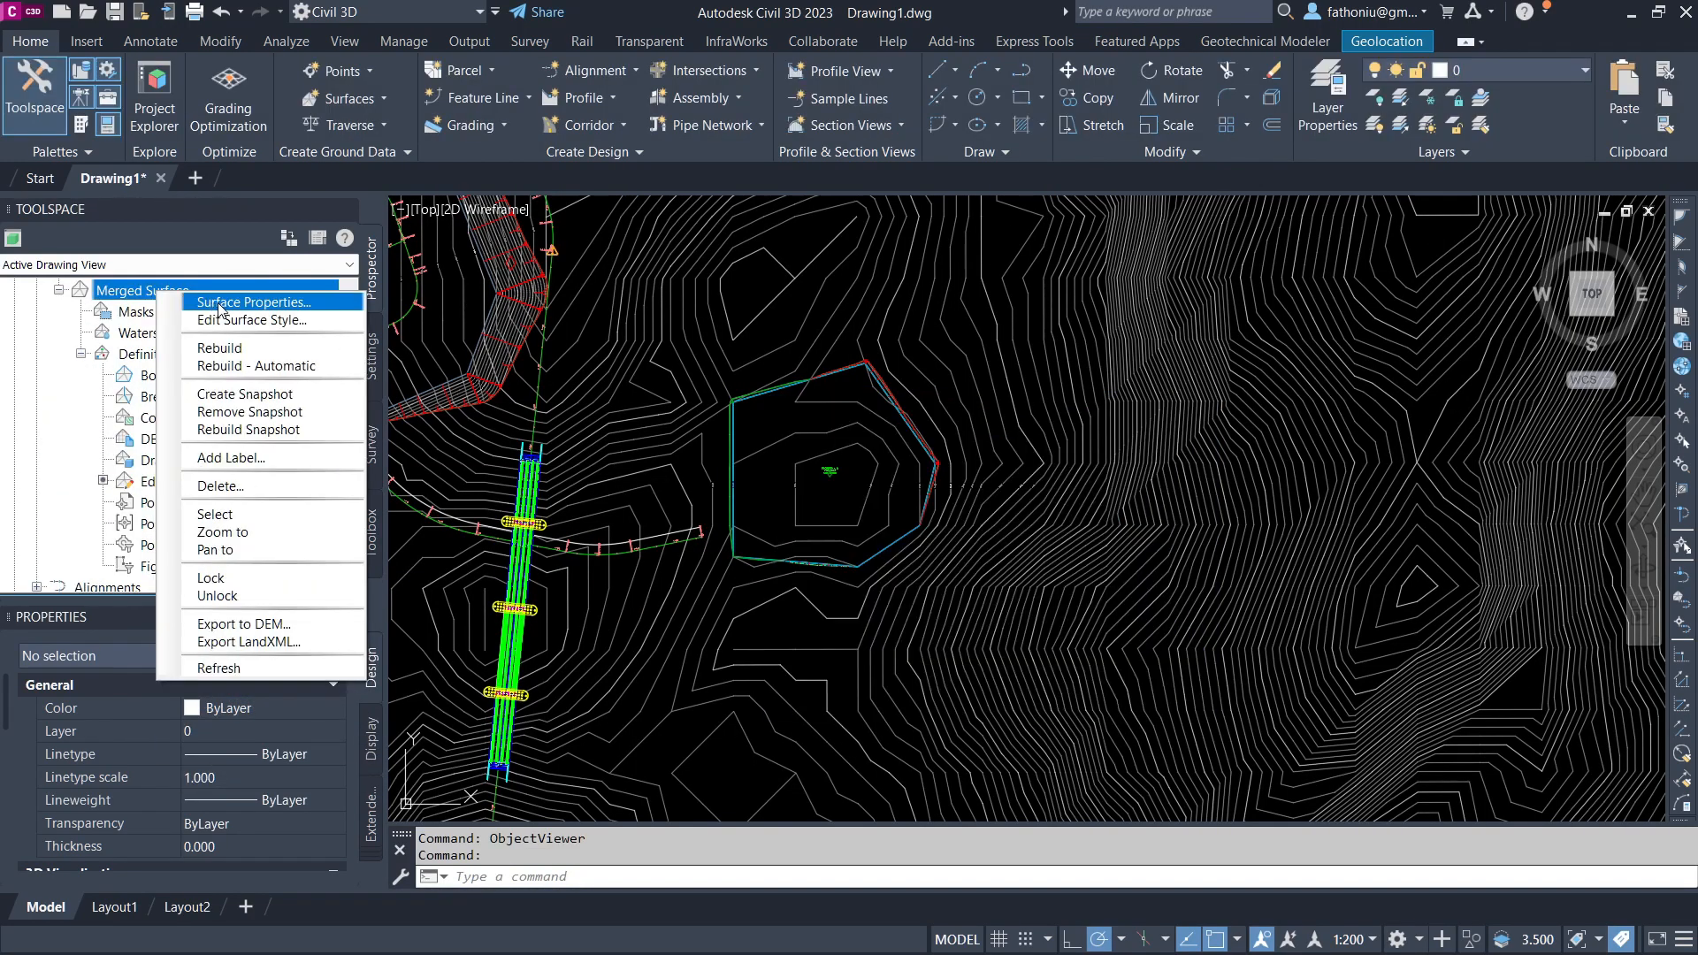
click(218, 303)
click(158, 165)
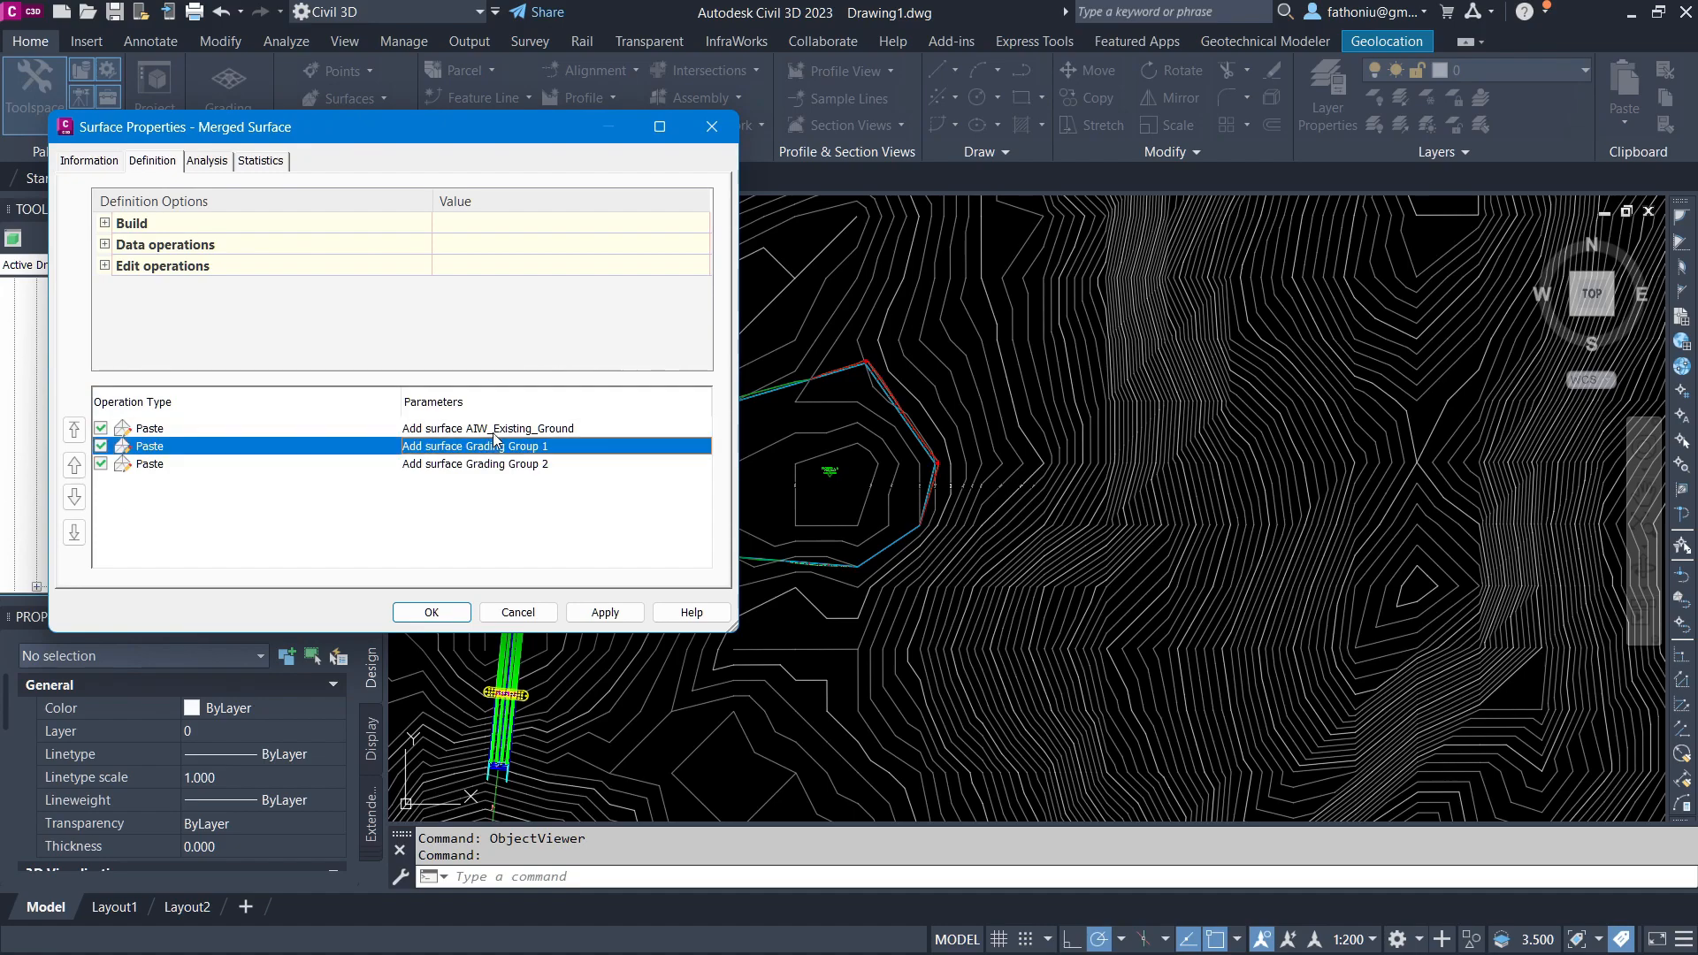
click(493, 431)
click(496, 463)
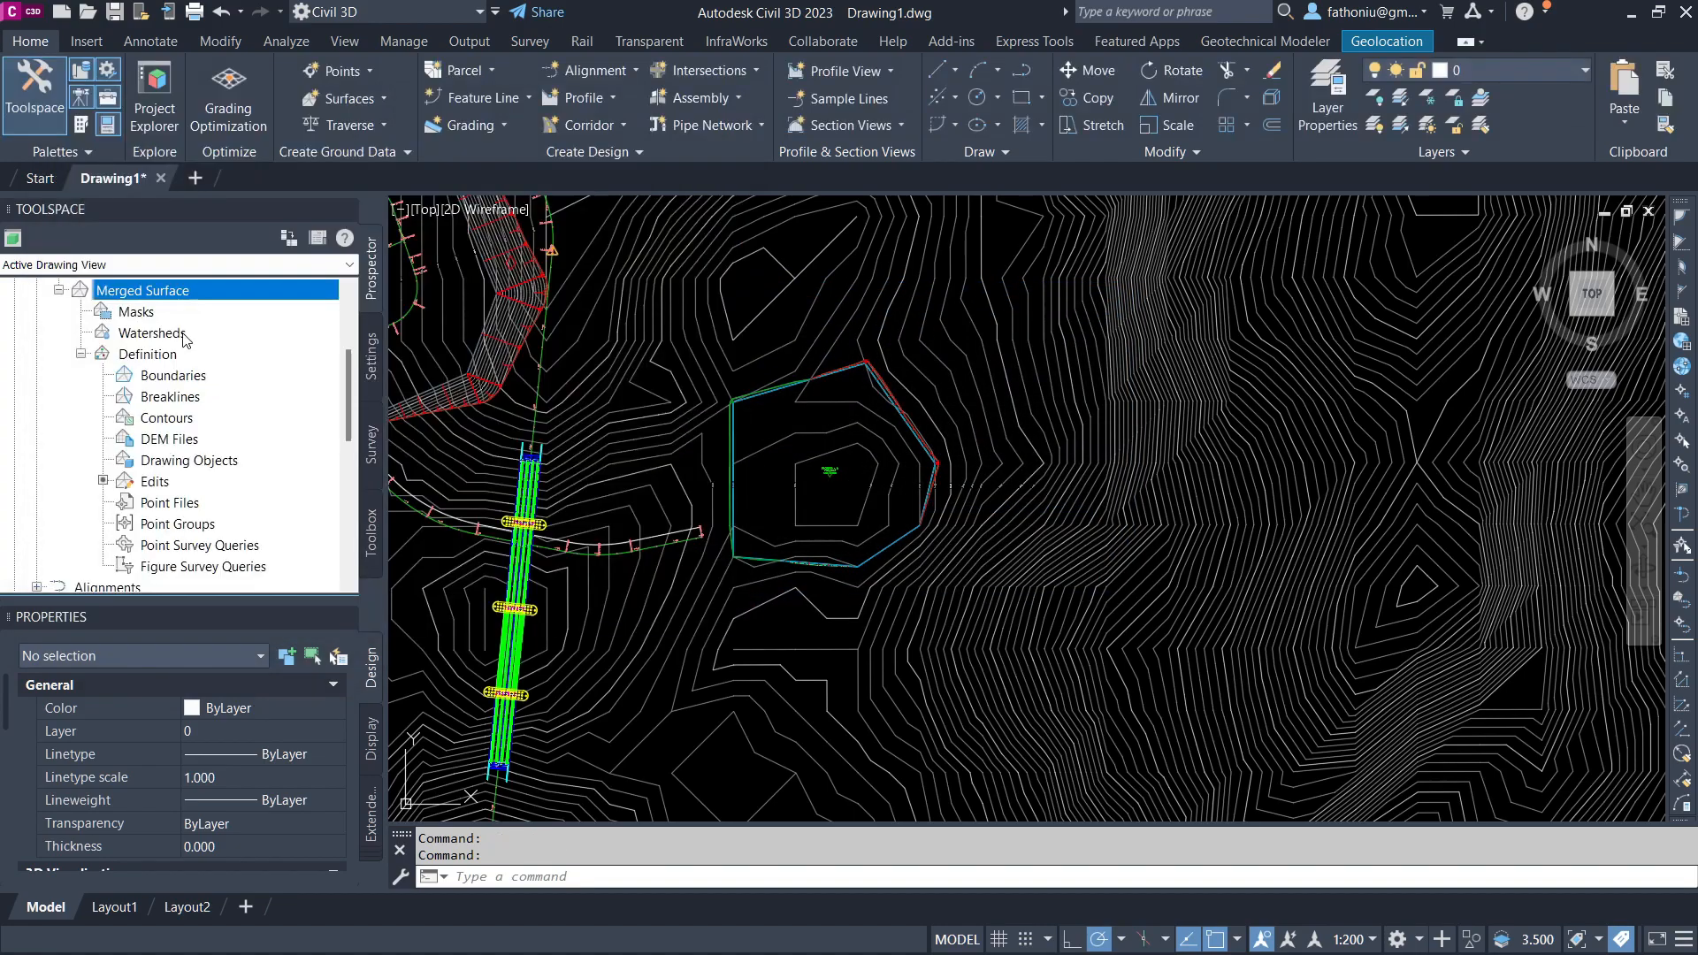
scroll(186, 340, down, 1)
scroll(185, 340, up, 3)
right_click(177, 460)
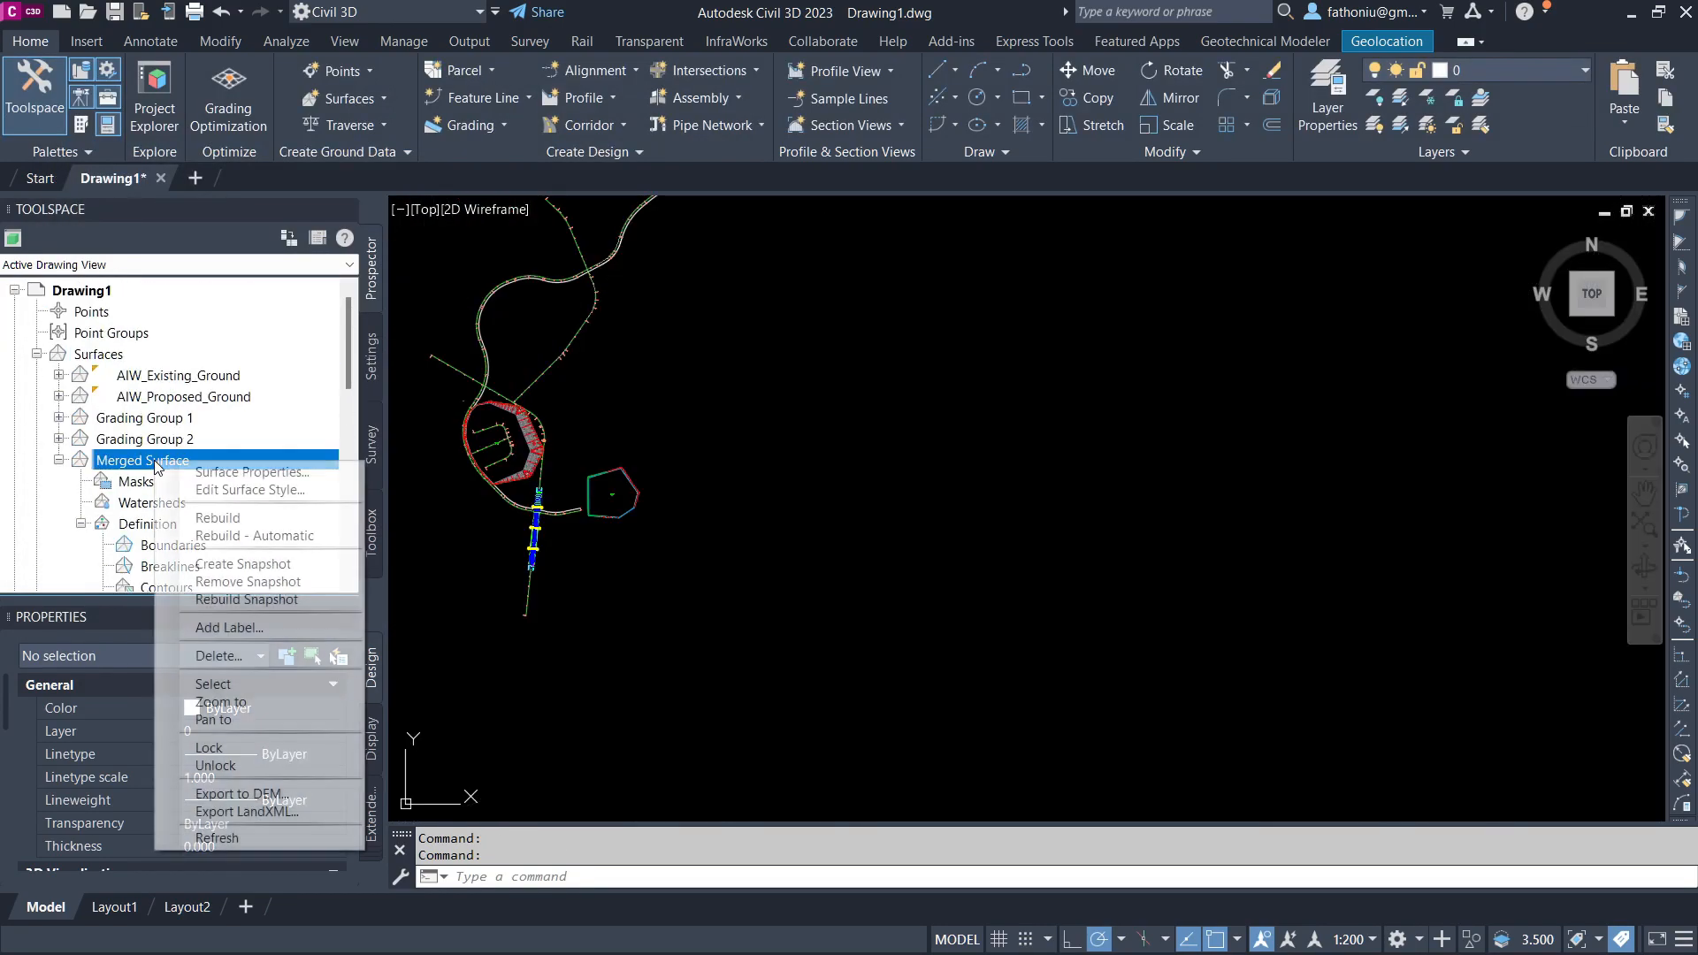
key(Escape)
drag(598, 506, 612, 494)
Step: Inspect the Merged Surface in the Object Viewer and return to the top view of the pad
click(818, 380)
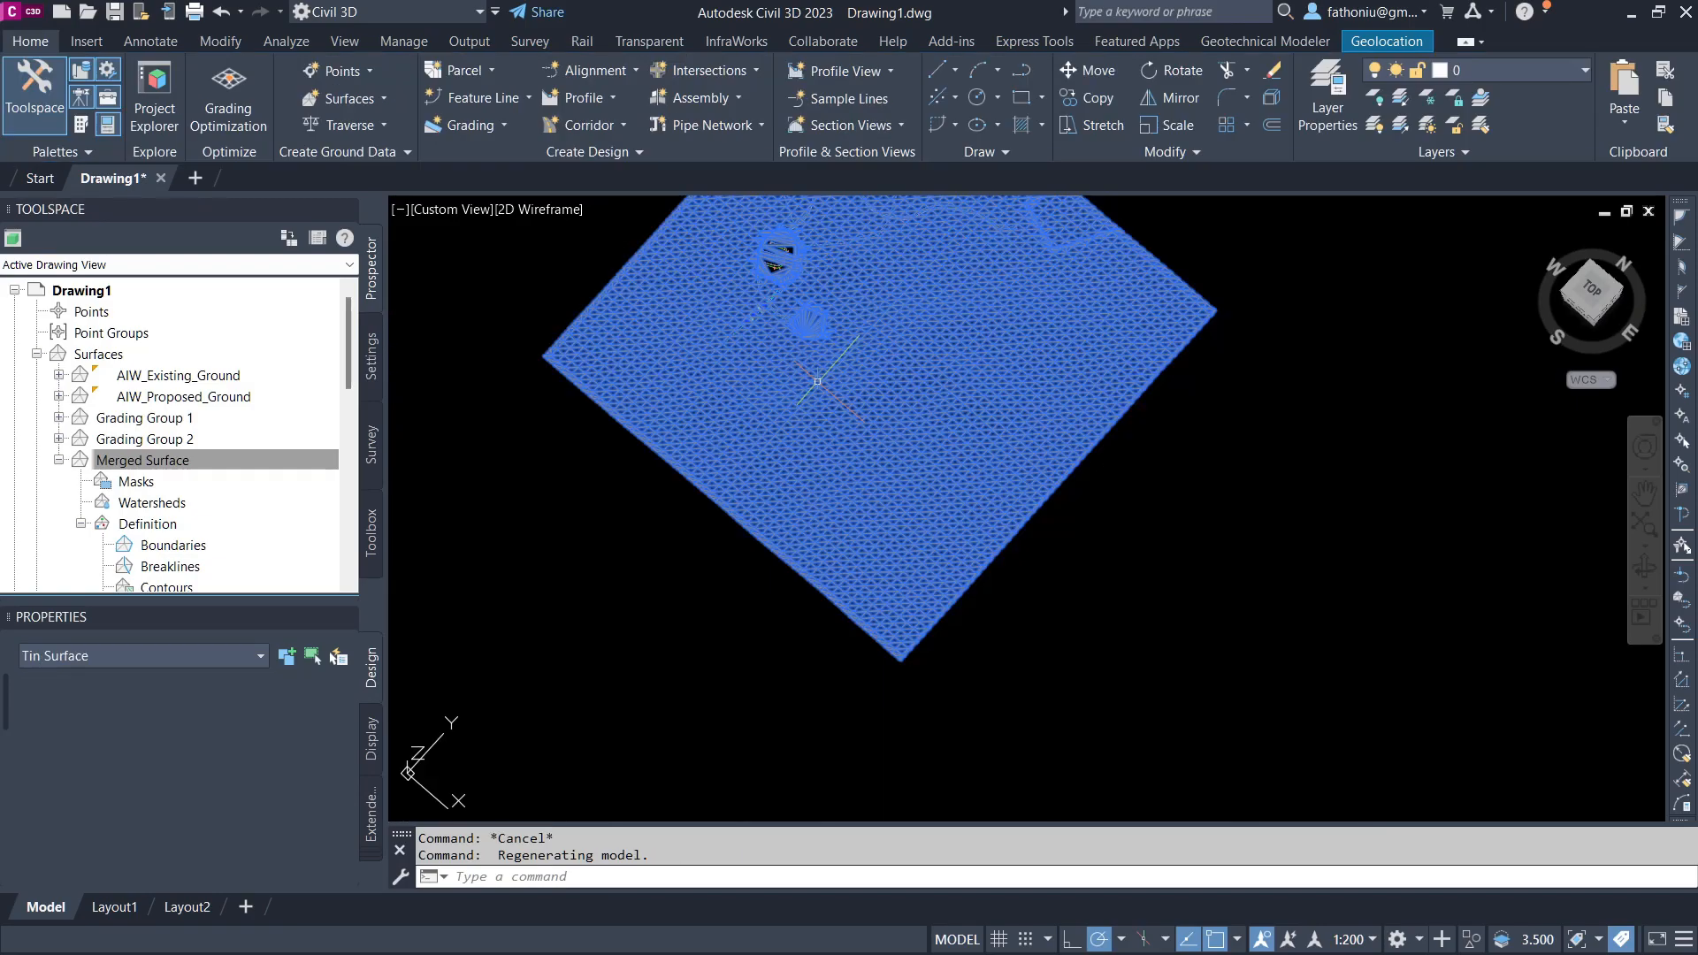
right_click(817, 380)
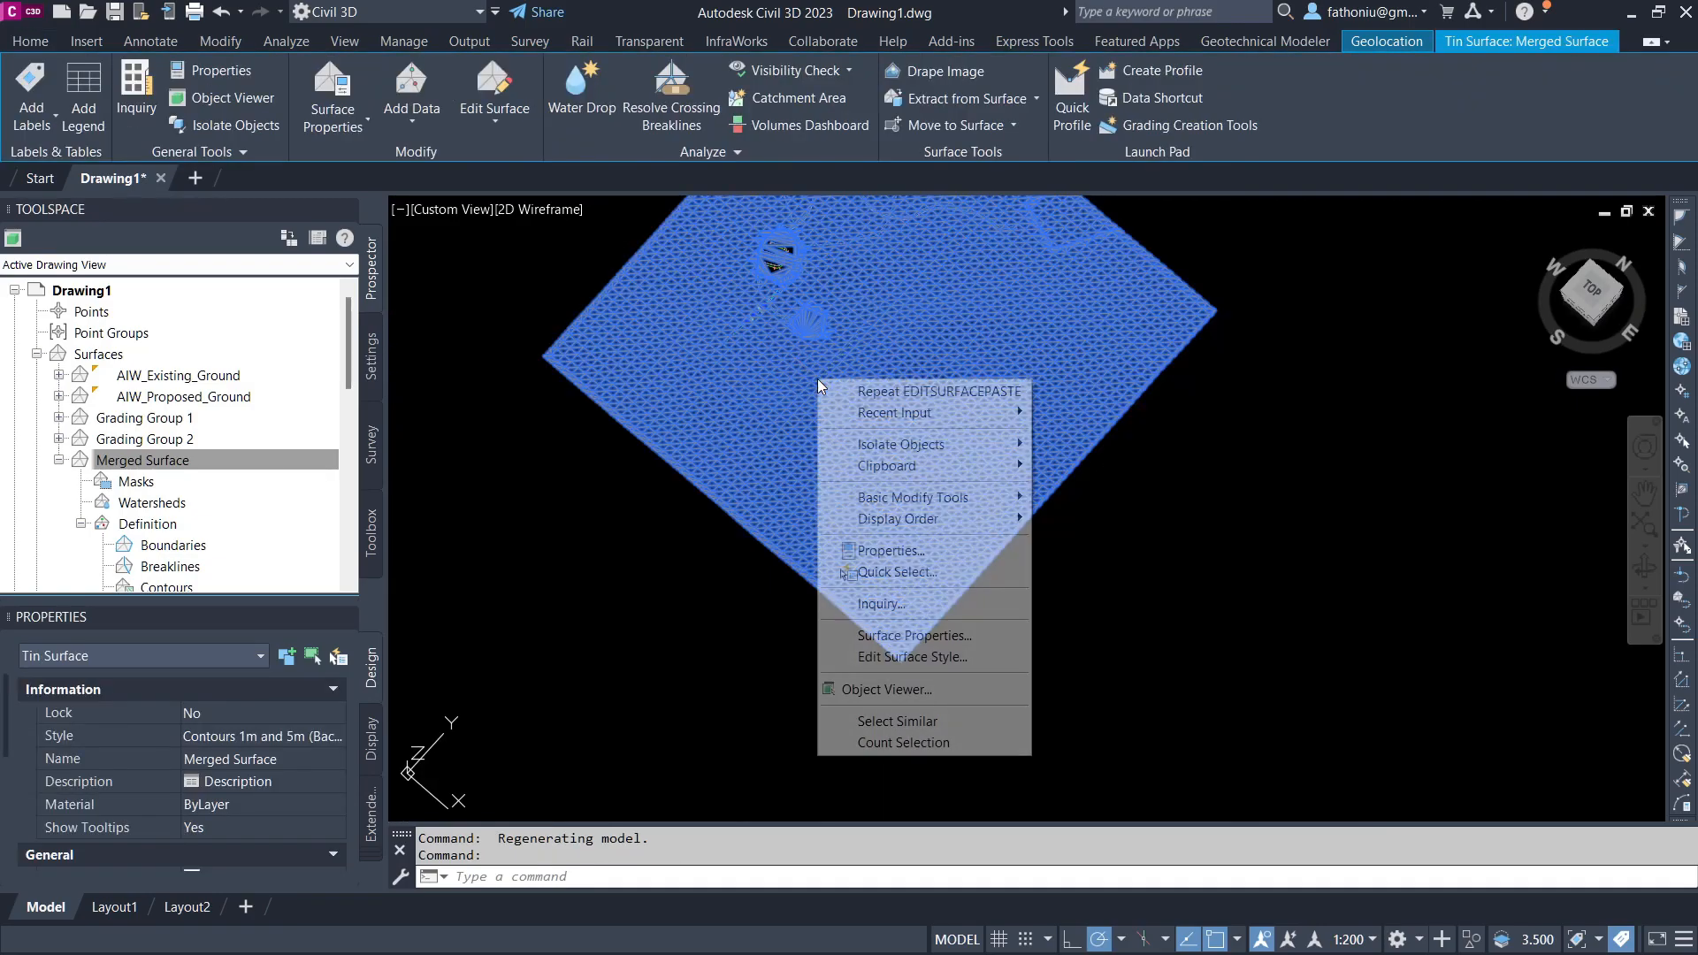
click(886, 689)
scroll(679, 477, up, 3)
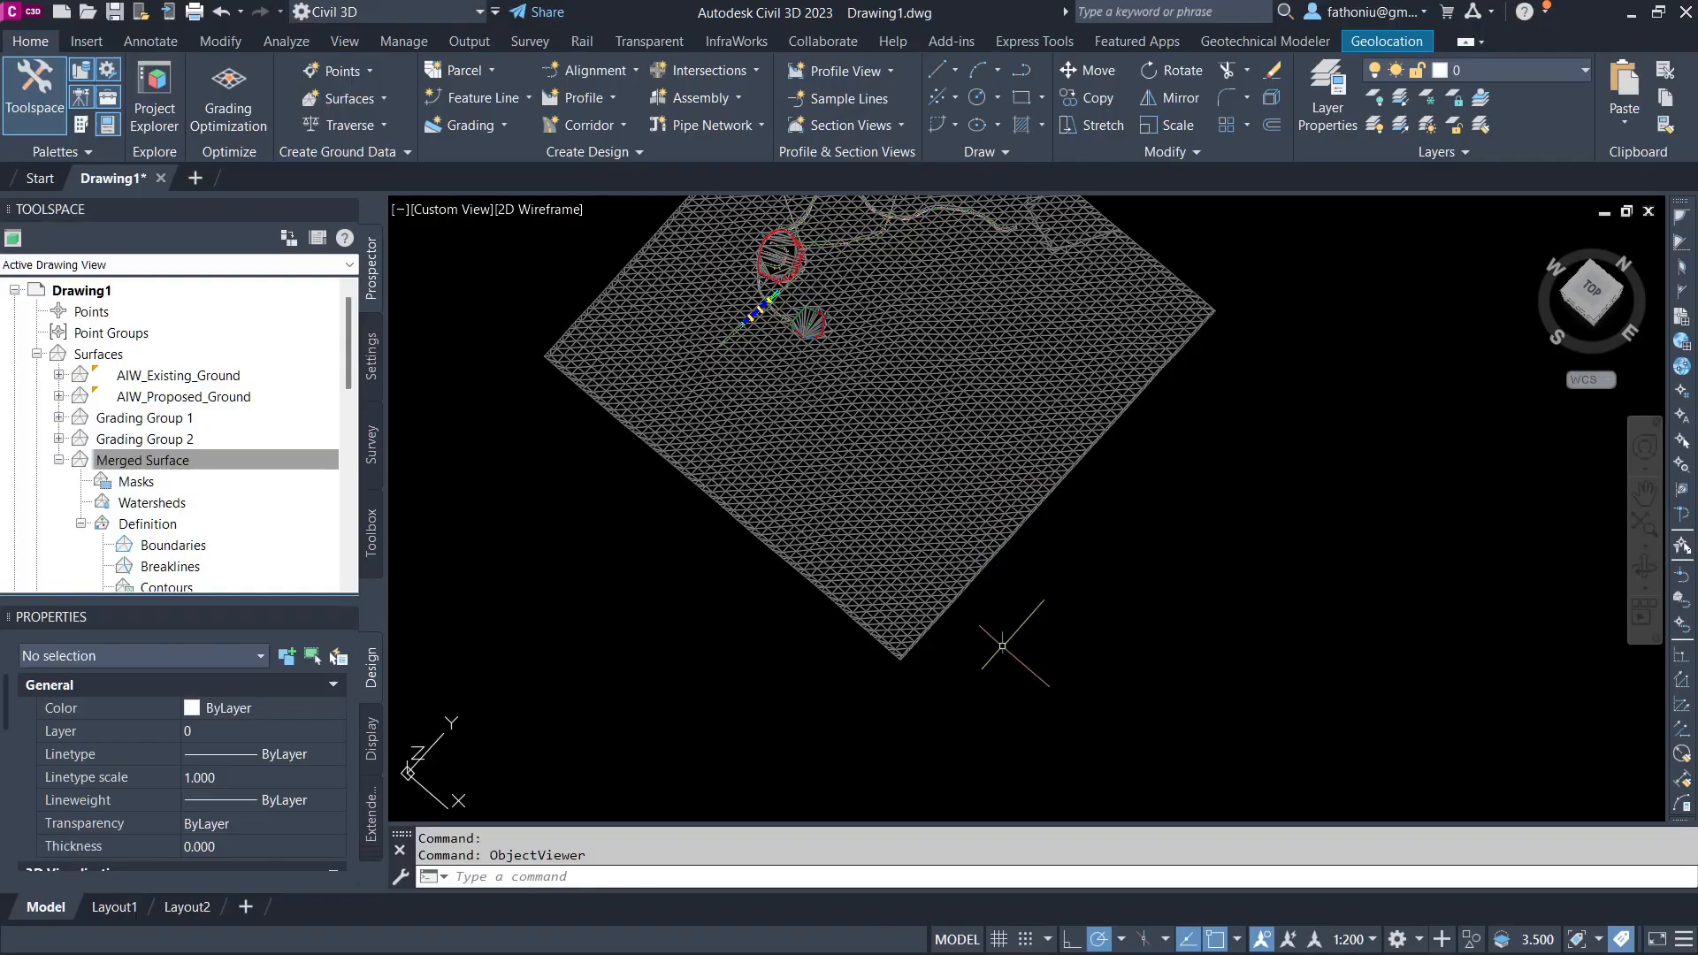
click(839, 686)
click(840, 458)
middle_drag(747, 643, 834, 755)
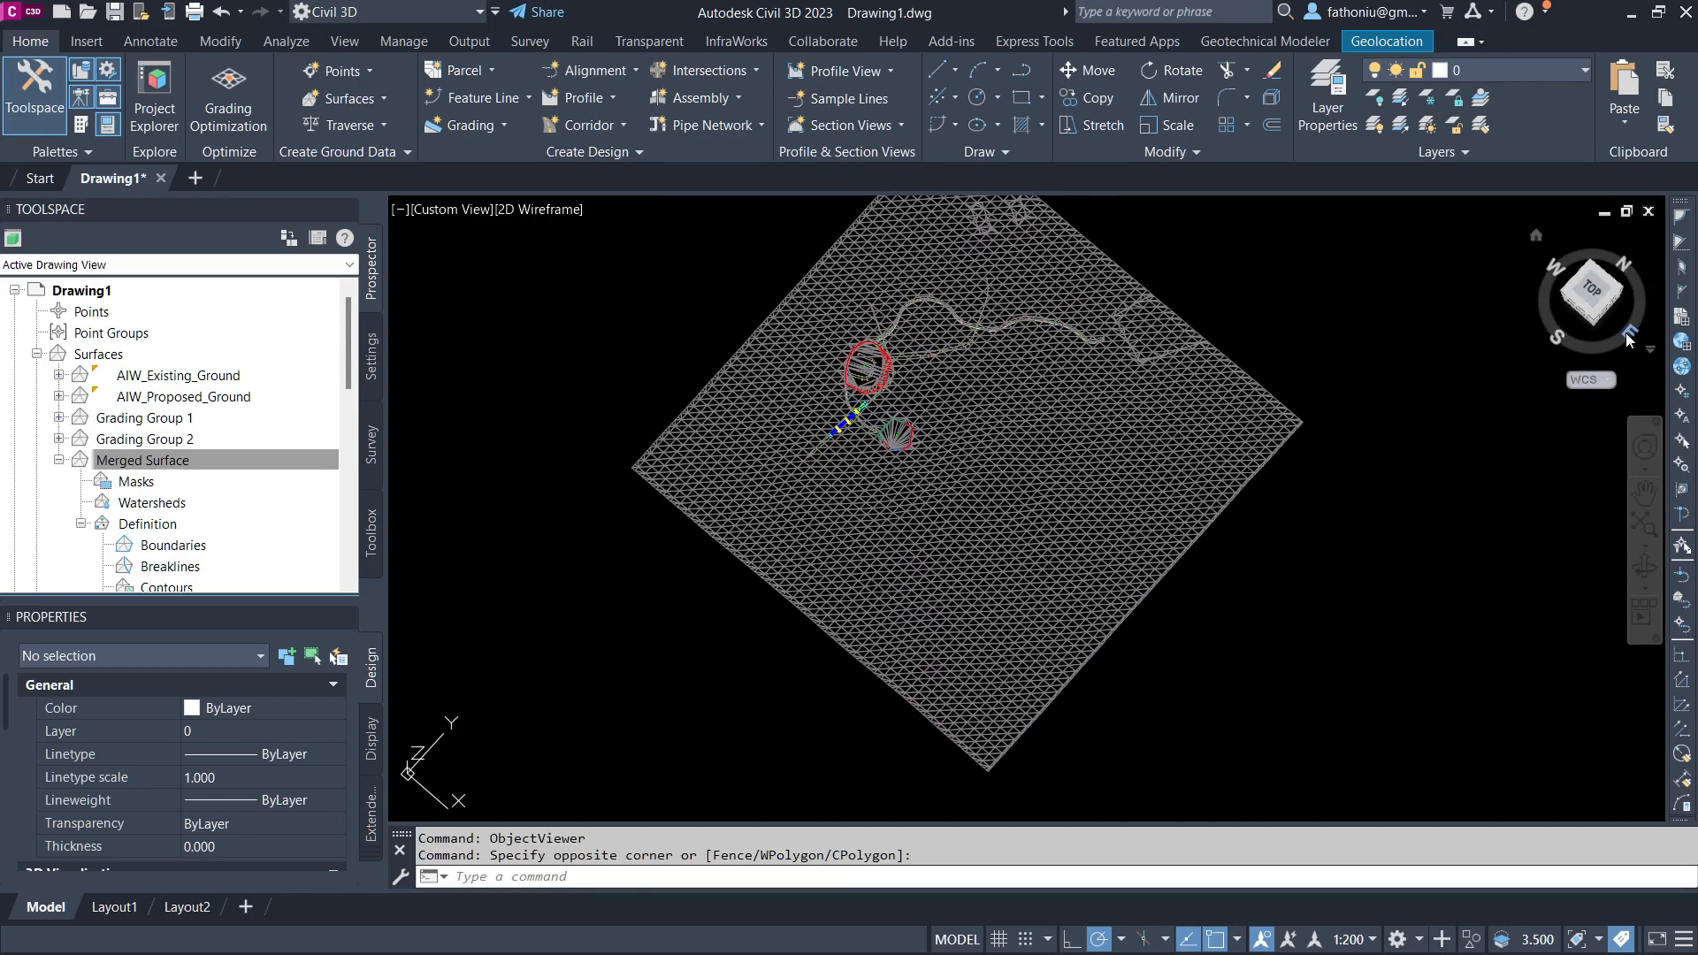
click(1594, 290)
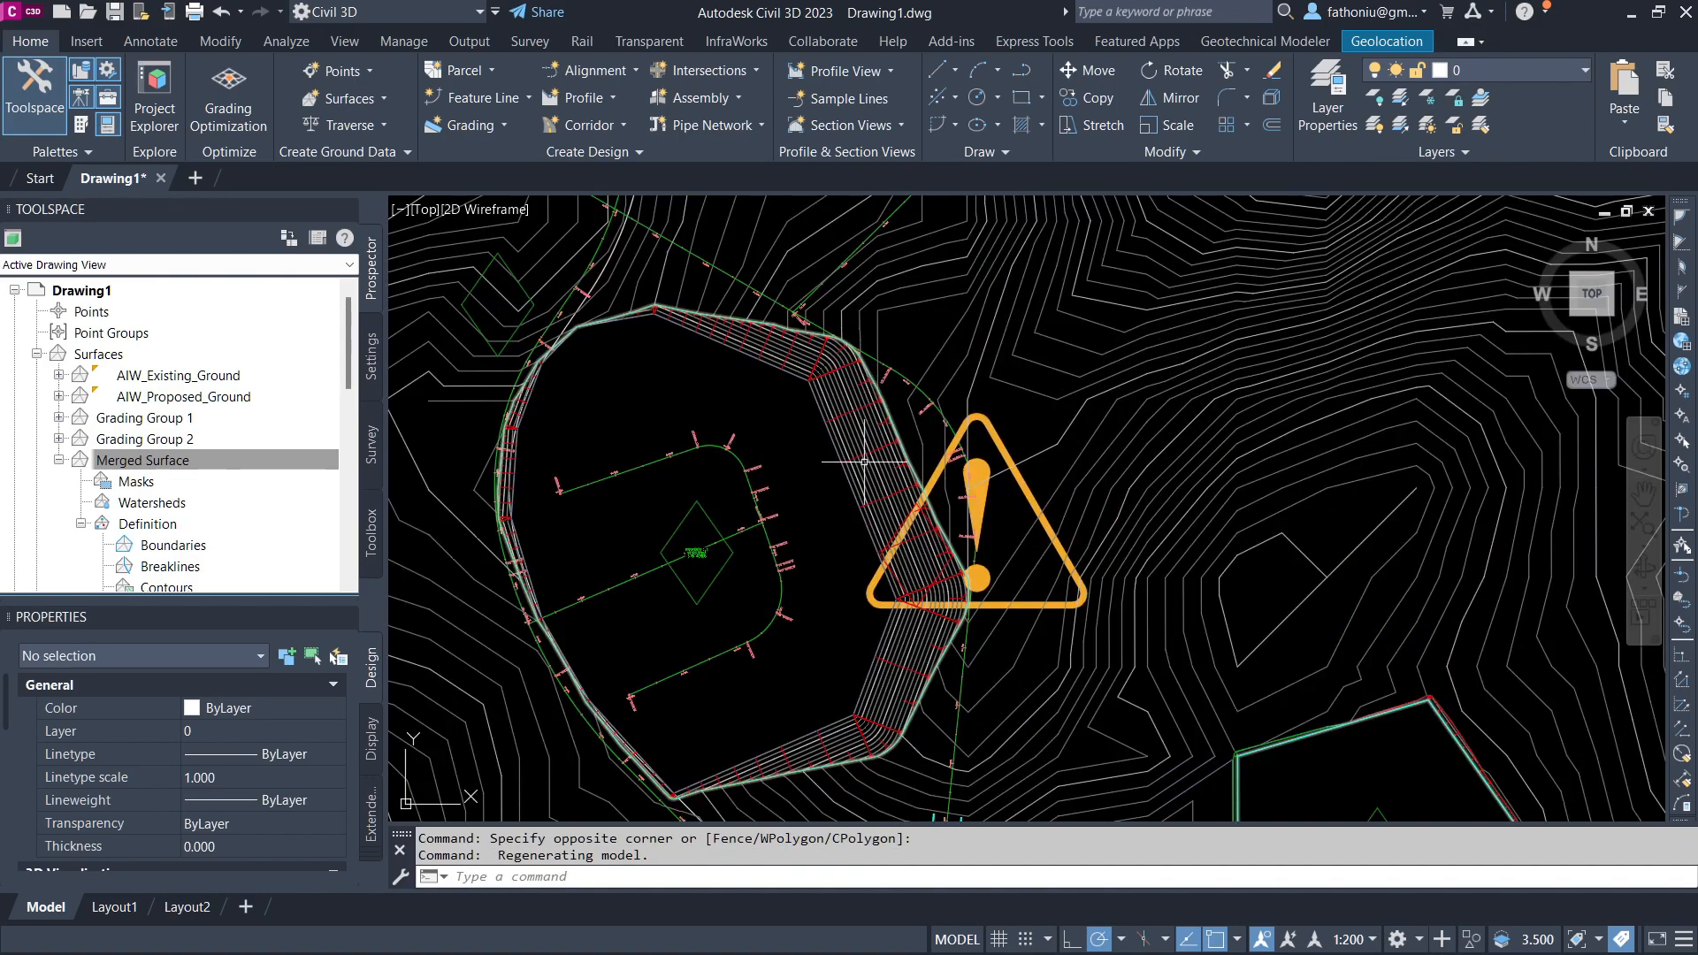
scroll(865, 463, up, 3)
Step: Set the annotation scale to 1:150 and select the Merged Surface
click(1354, 939)
click(1354, 576)
click(842, 466)
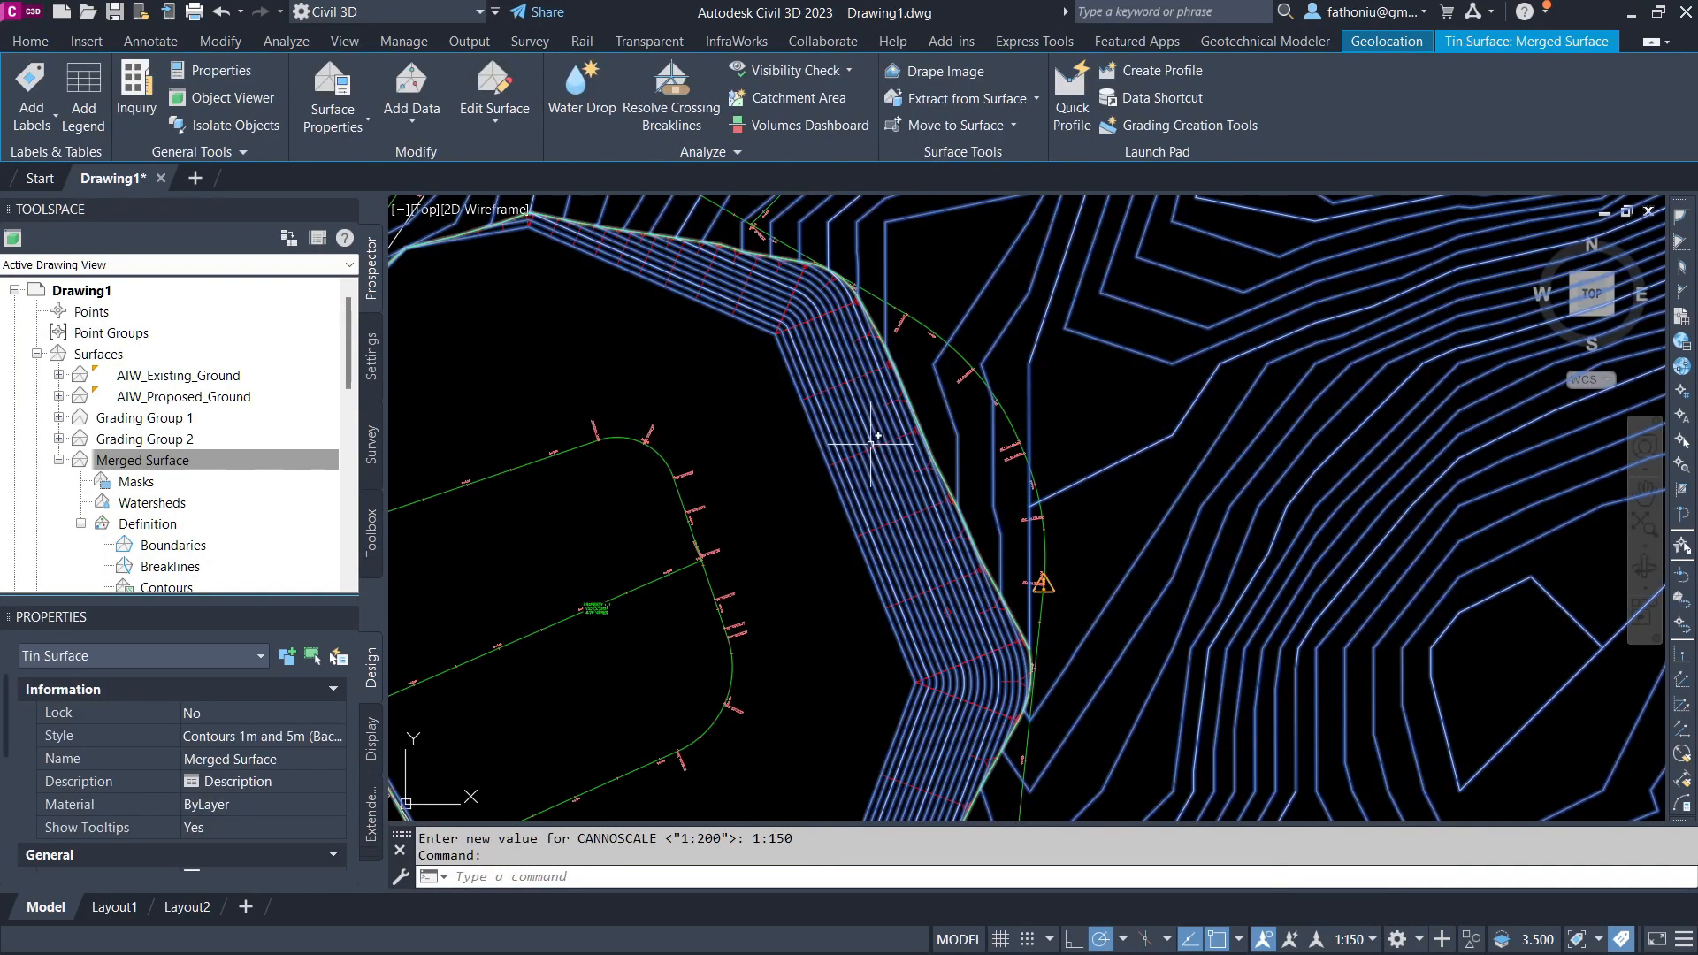